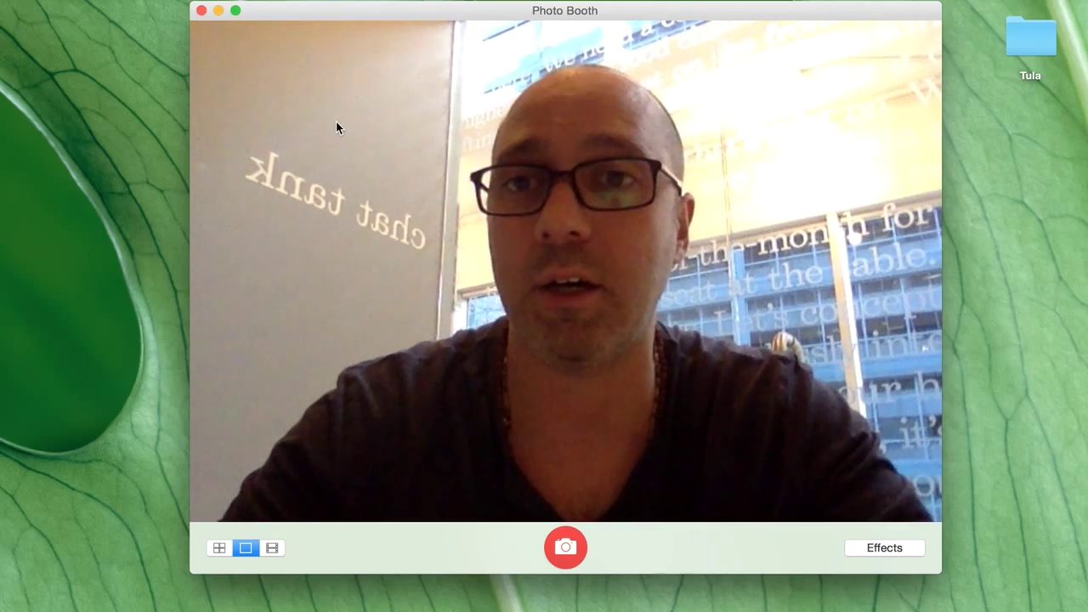
- Bring Safari to the front, minimize Photo Booth, and load squarespace.com
mouse_move(4, 179)
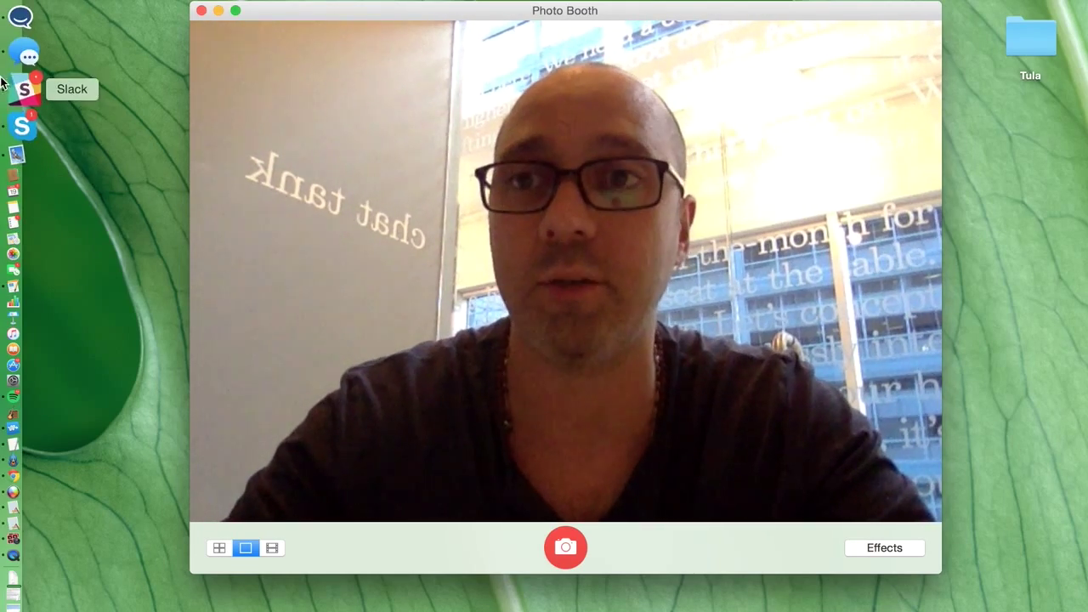
click(25, 39)
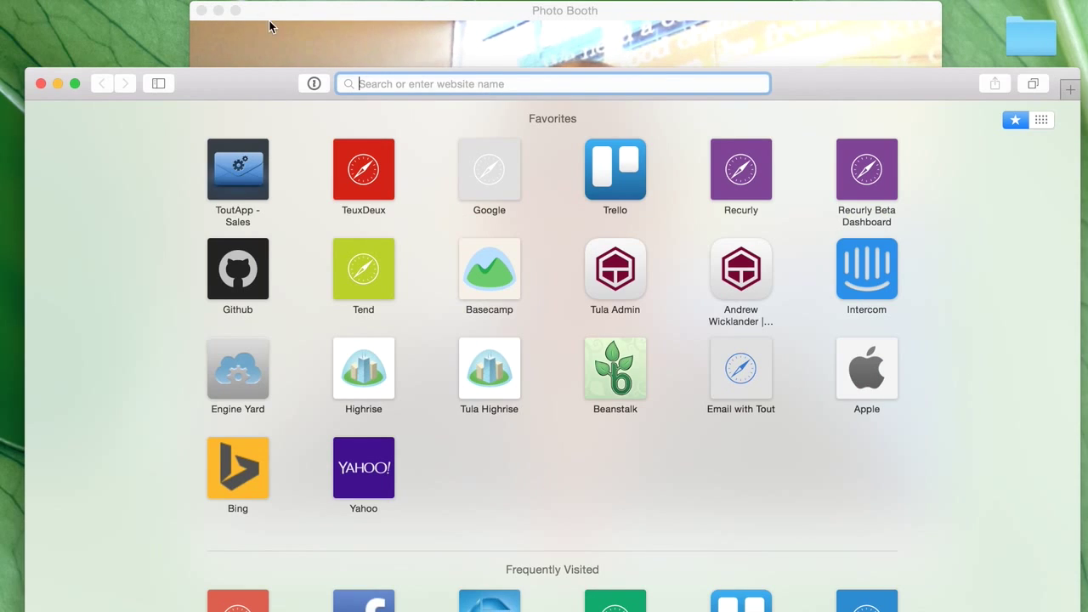
click(217, 12)
drag(223, 84, 195, 8)
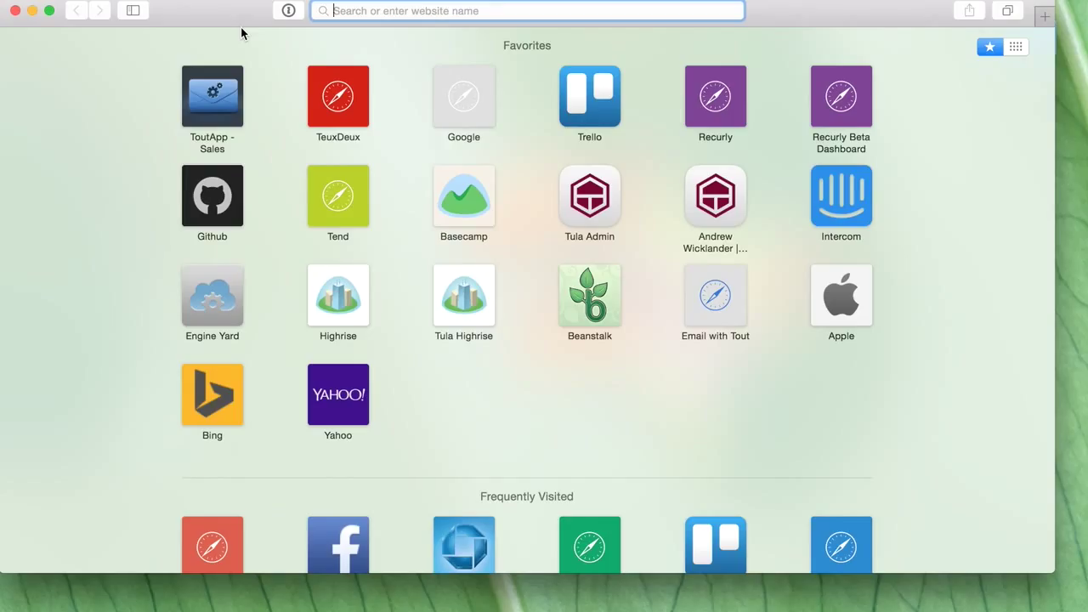
text(squ)
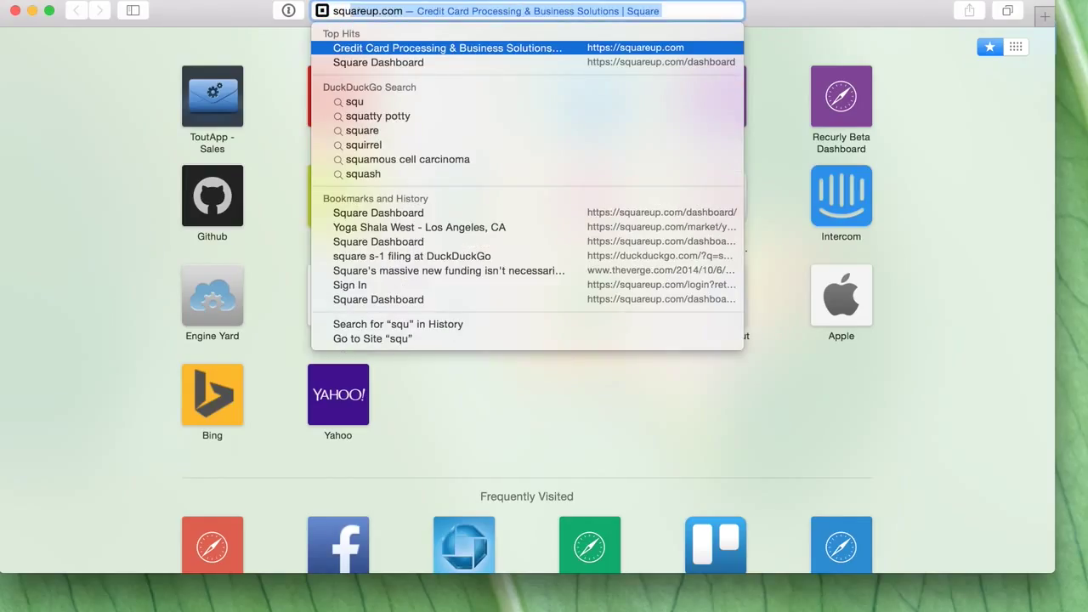
text(arespace.c)
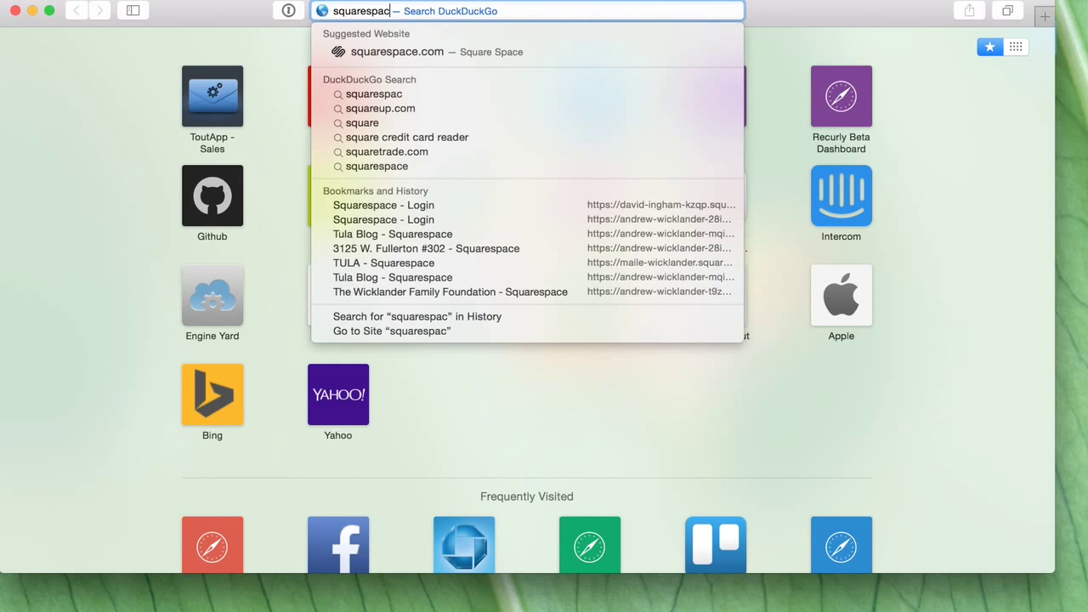
text(om)
key(Return)
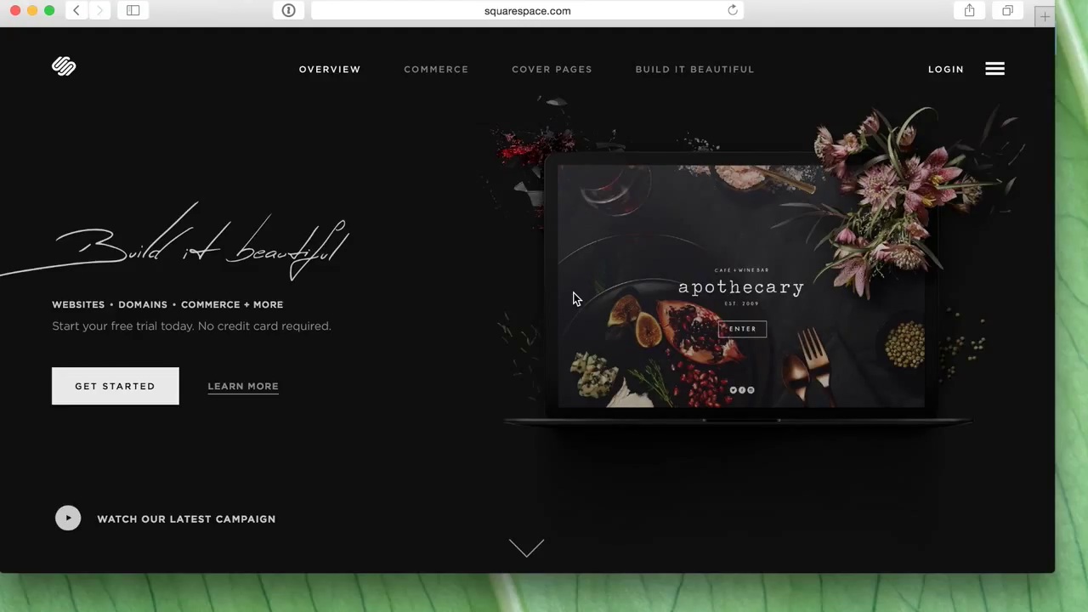
click(954, 72)
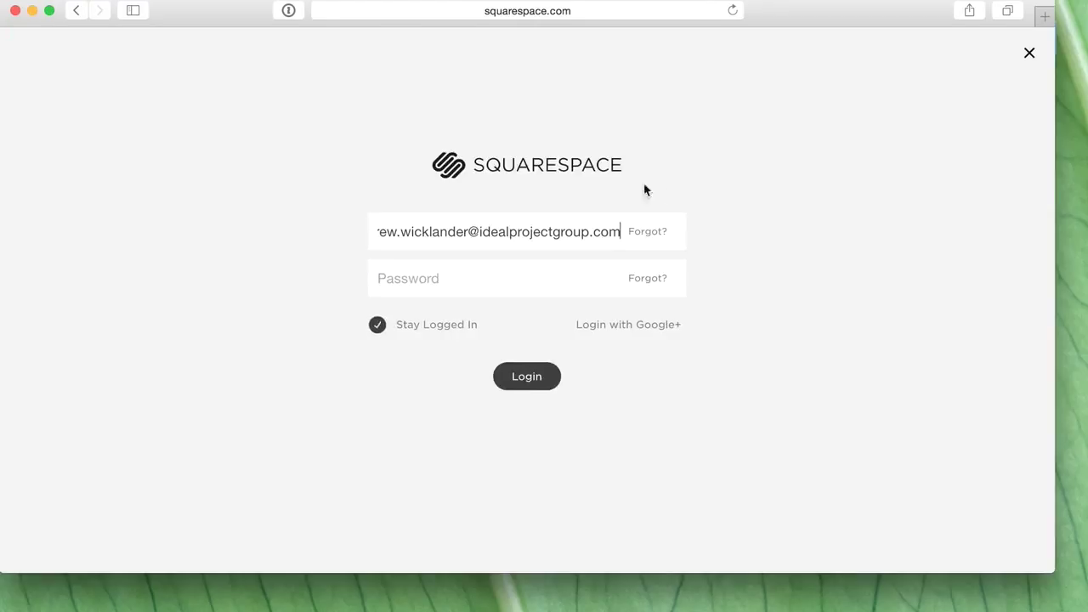
click(534, 278)
text(•)
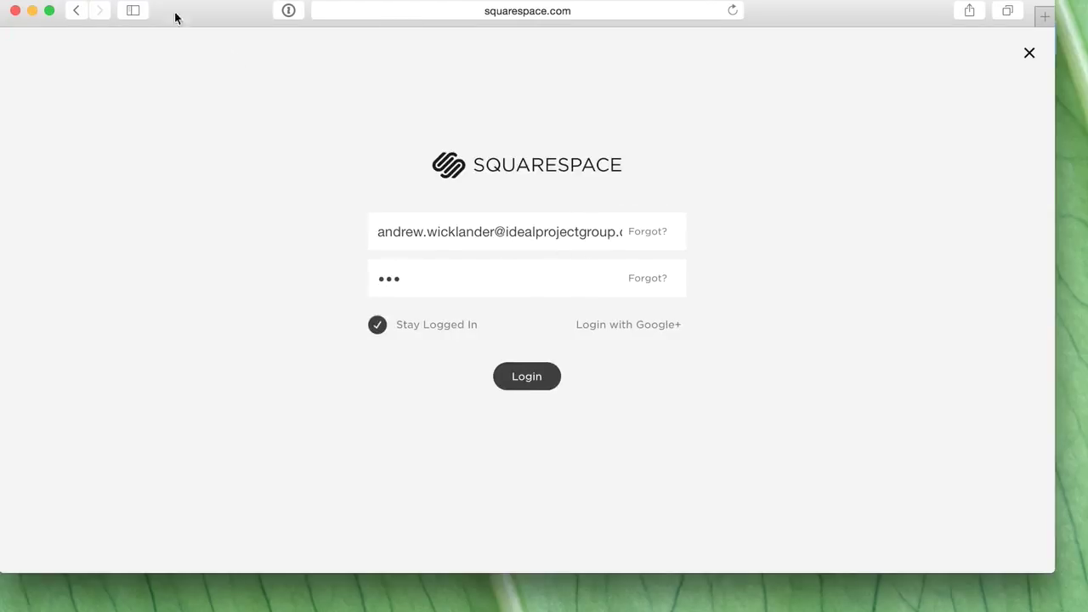
key(super+bracketleft)
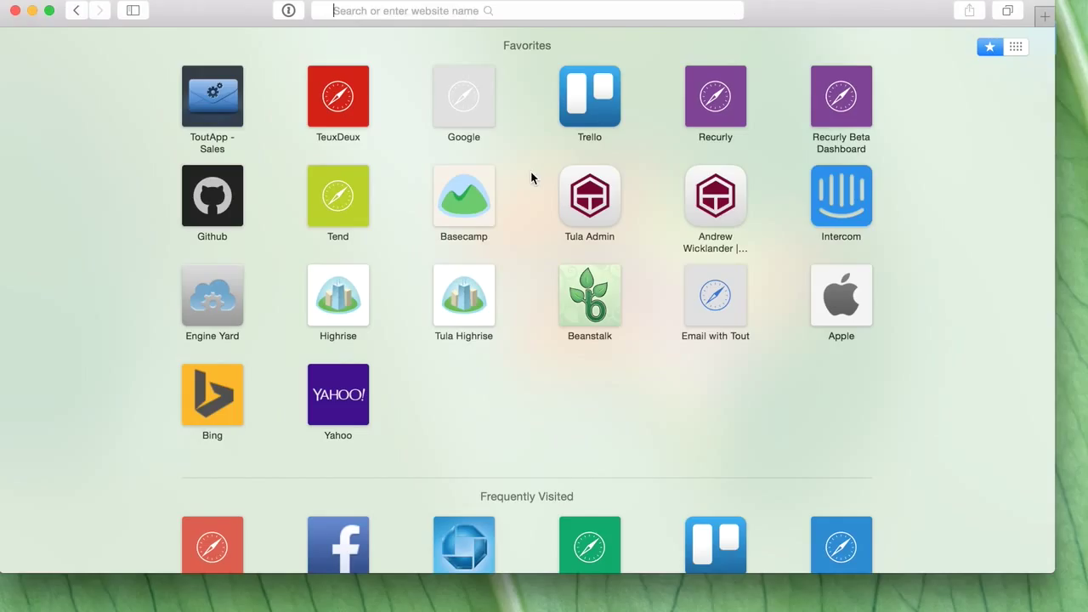
click(448, 10)
text(squ)
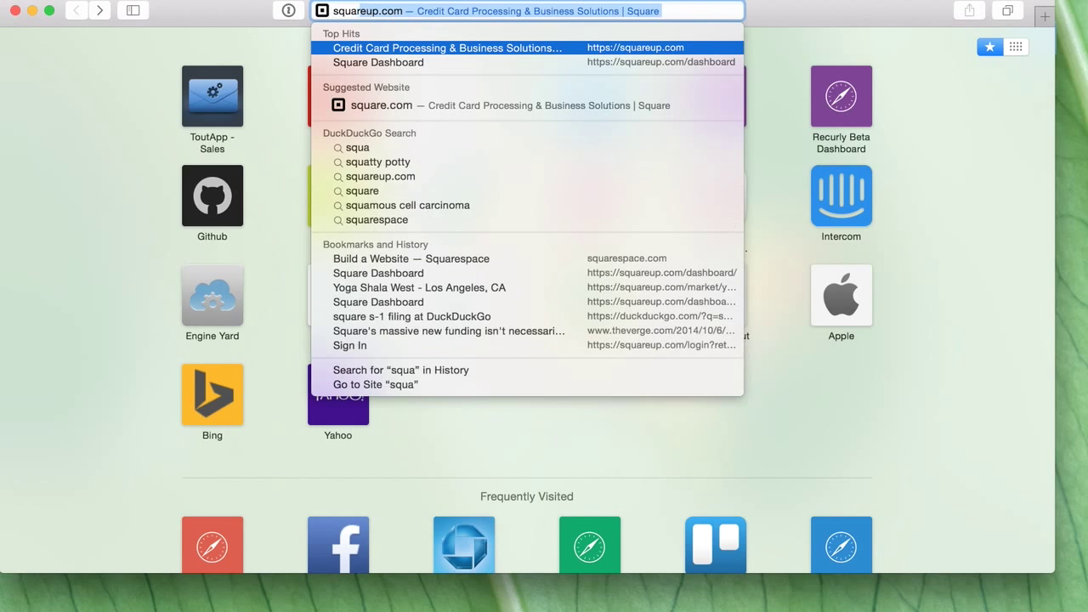
text(arespace)
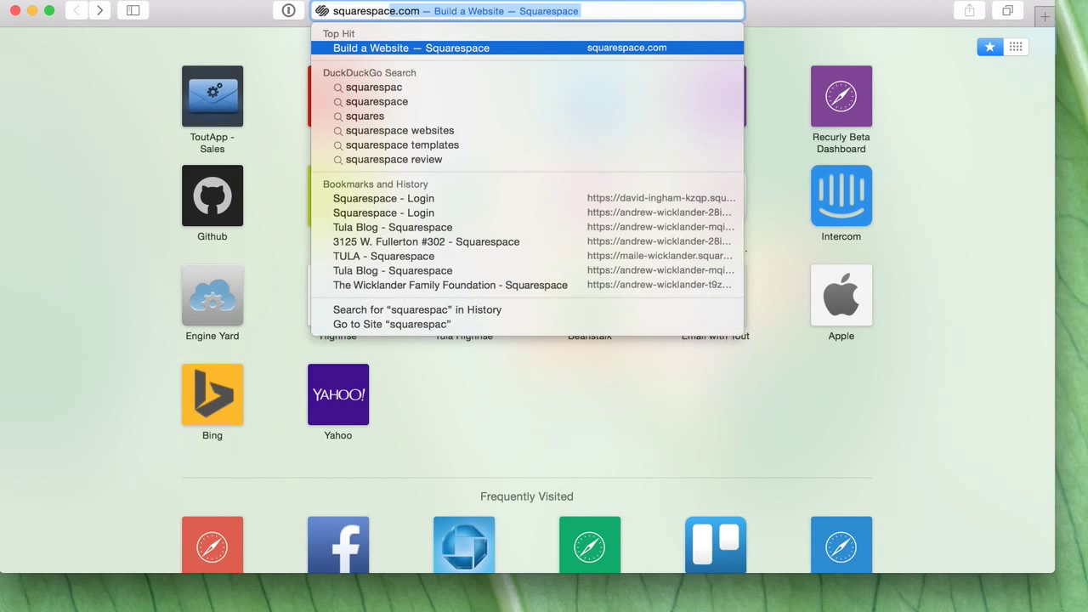
key(Return)
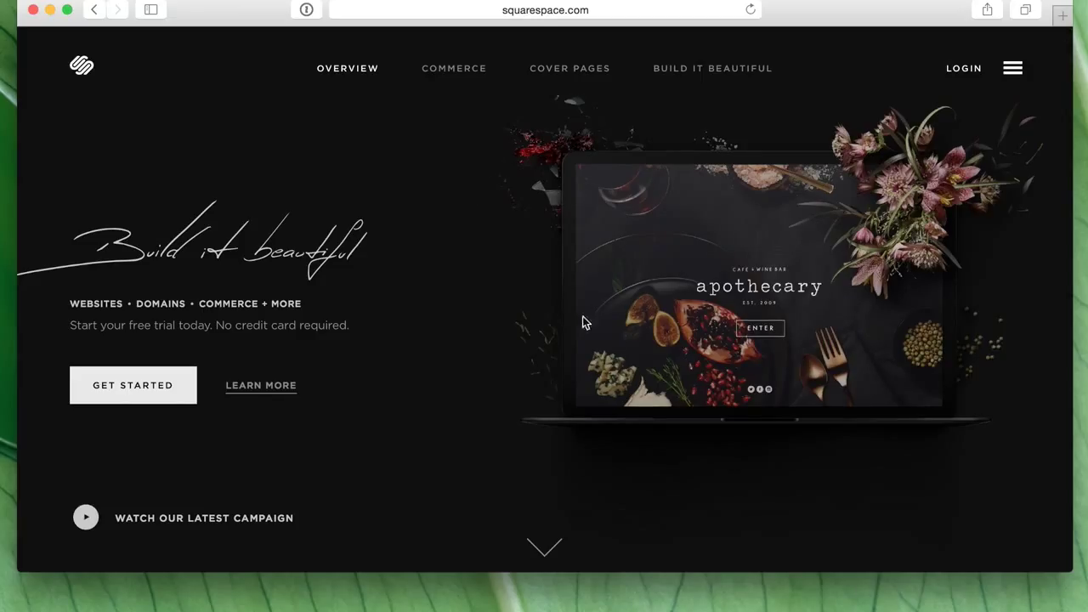
- Open the template gallery from the site menu and scroll through all the designs
click(1012, 70)
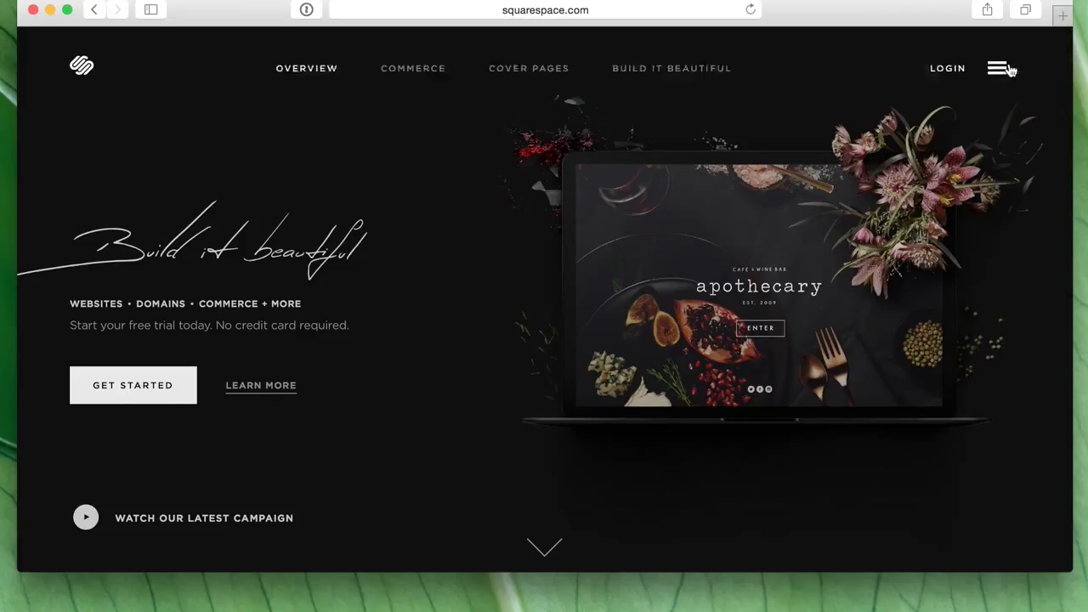
click(949, 81)
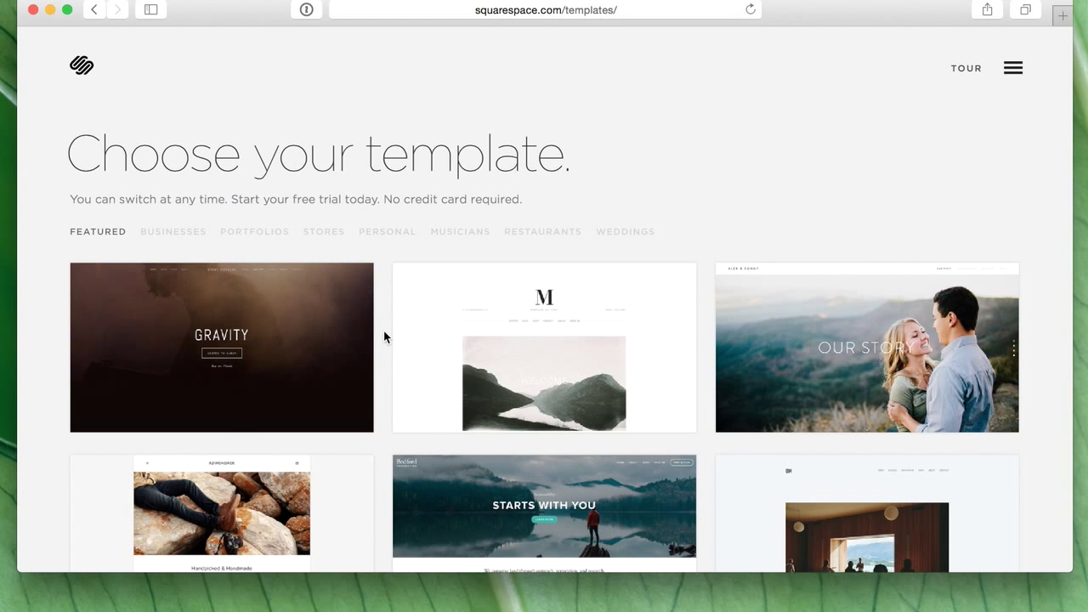
scroll(420, 340, down, 5)
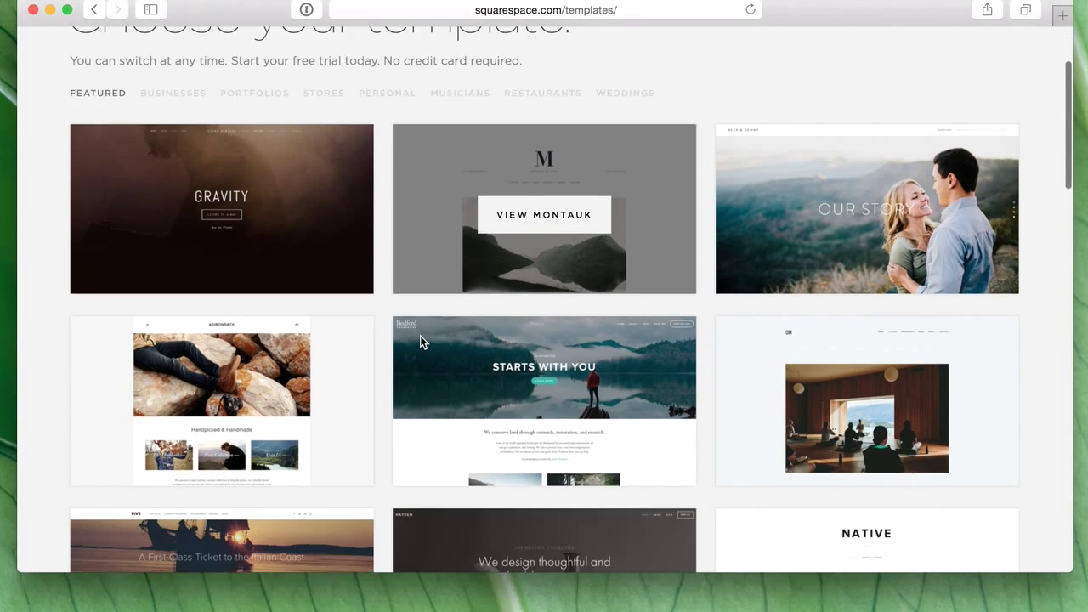
scroll(850, 540, down, 4)
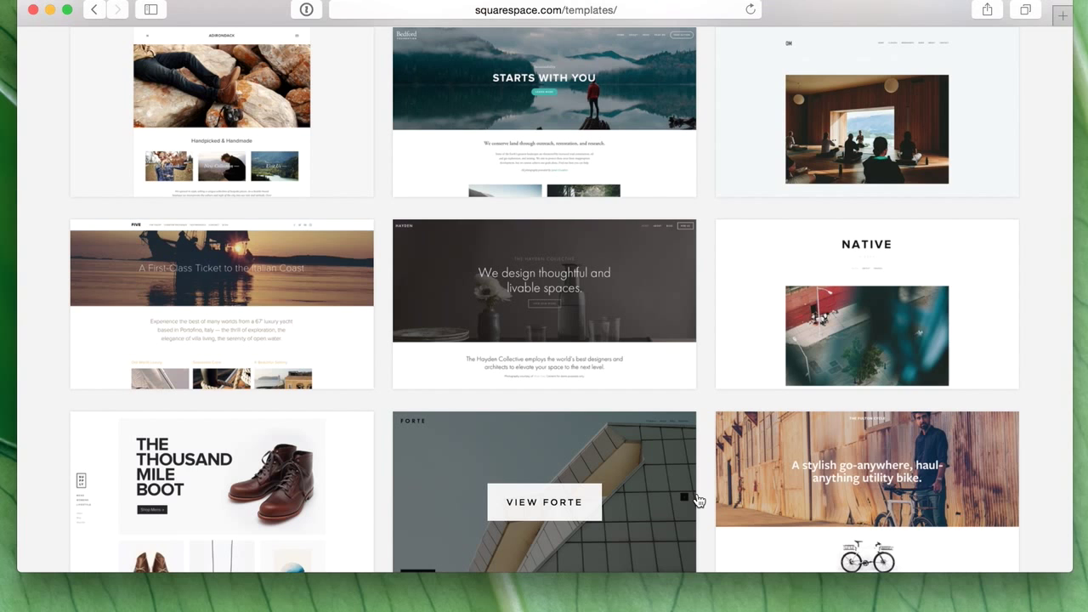
scroll(697, 502, down, 3)
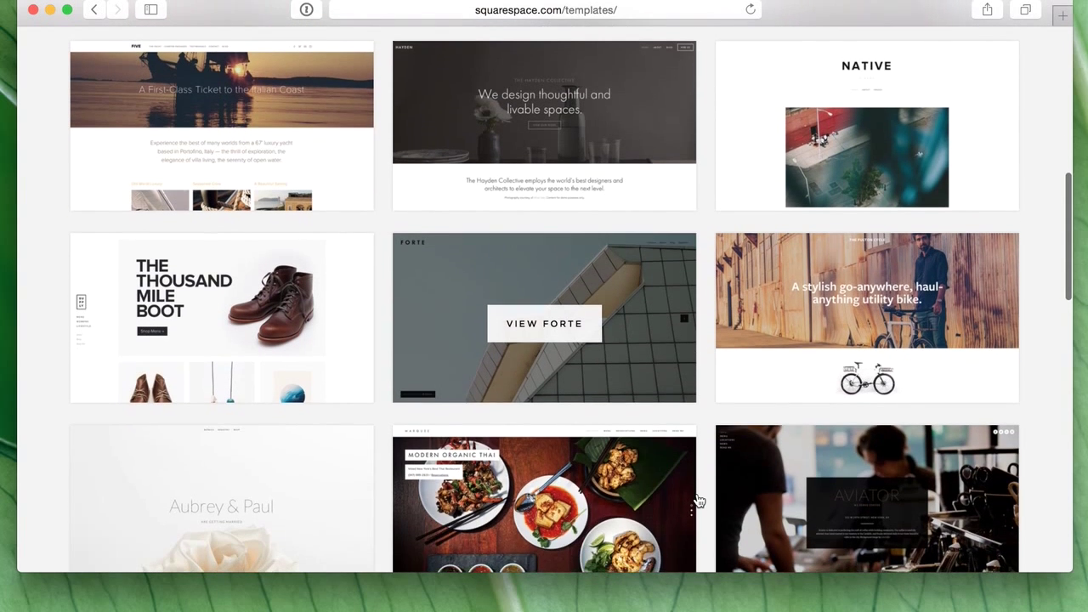
scroll(697, 501, down, 3)
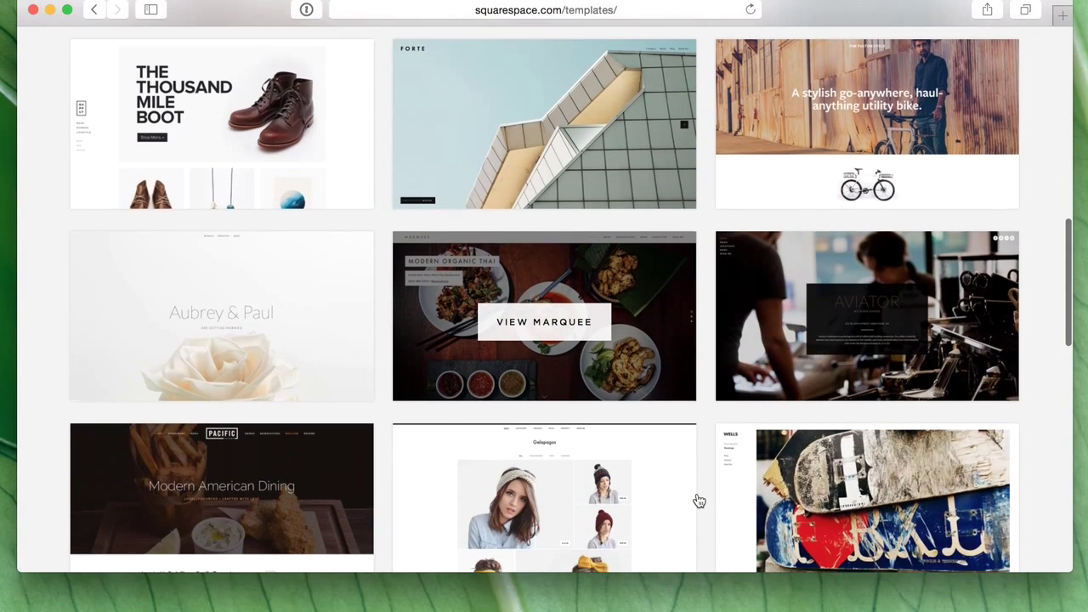
scroll(656, 515, down, 6)
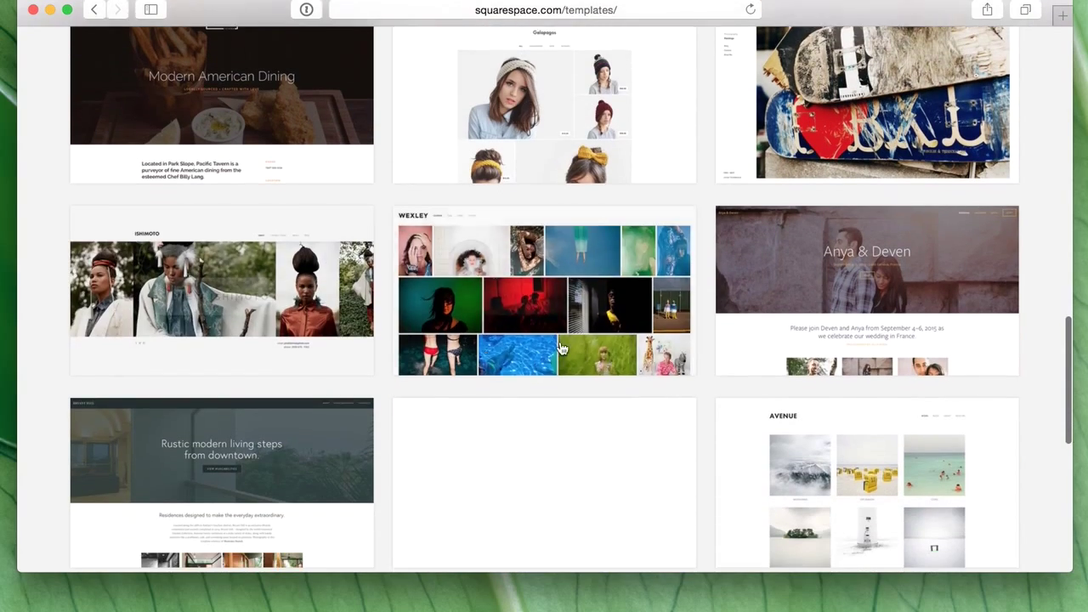
scroll(593, 480, down, 1)
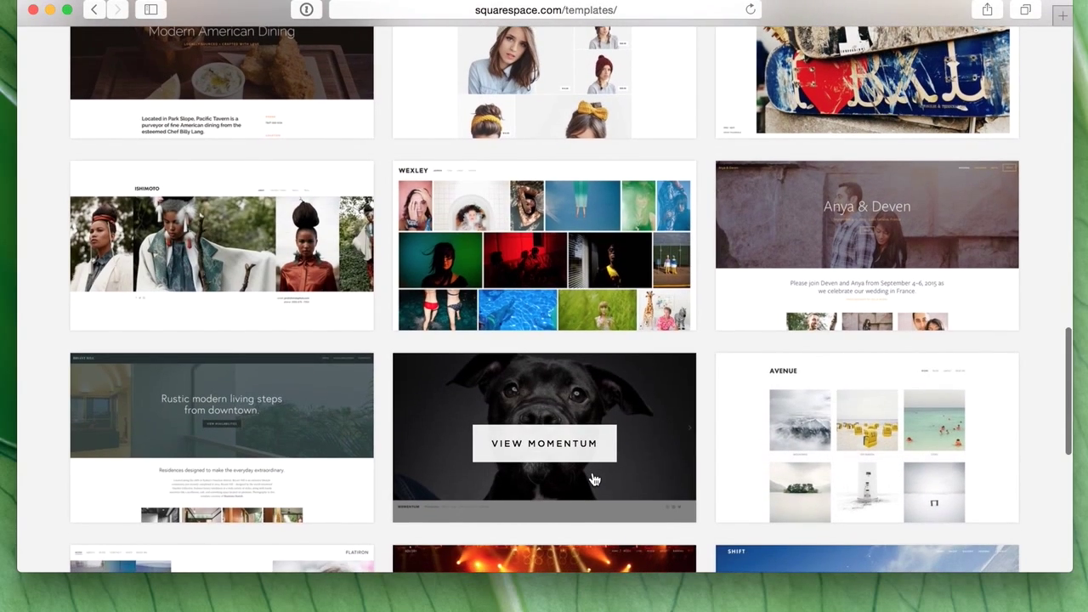
scroll(593, 480, down, 2)
scroll(593, 481, down, 2)
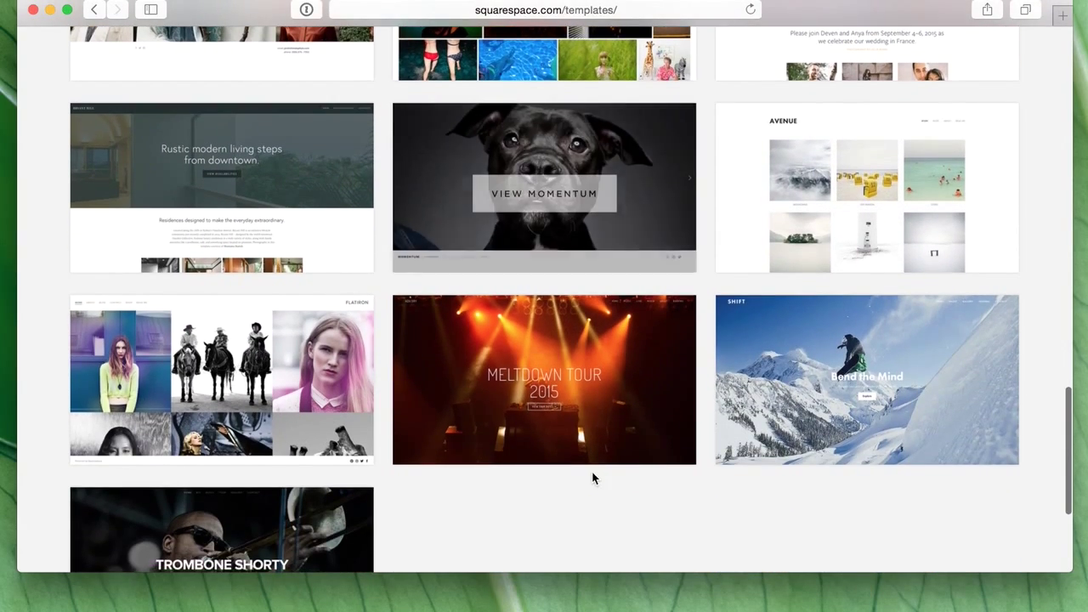
scroll(594, 478, down, 2)
scroll(594, 479, down, 1)
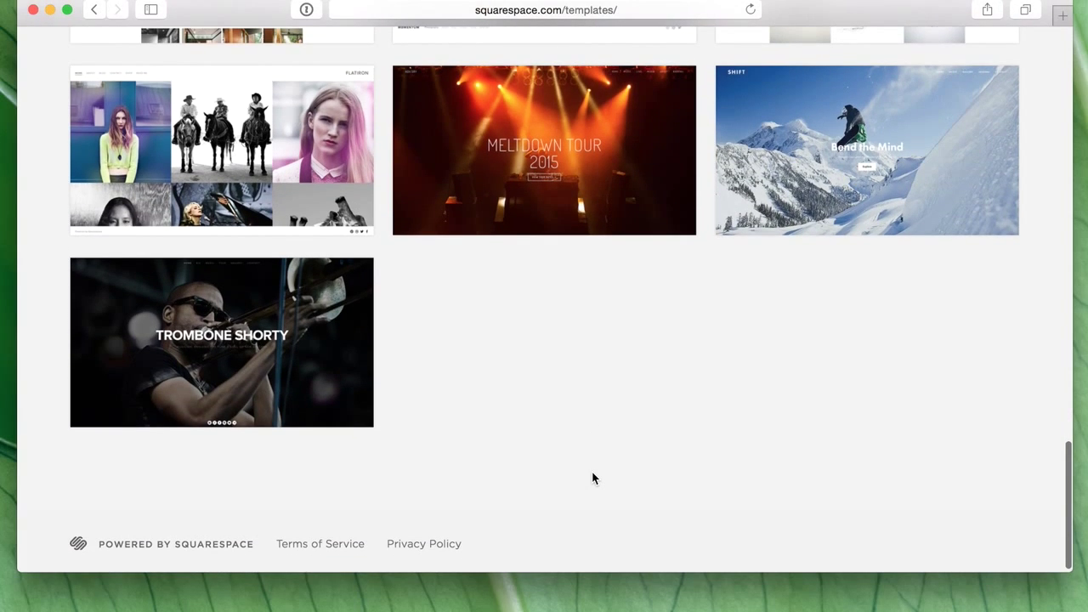
scroll(594, 479, up, 10)
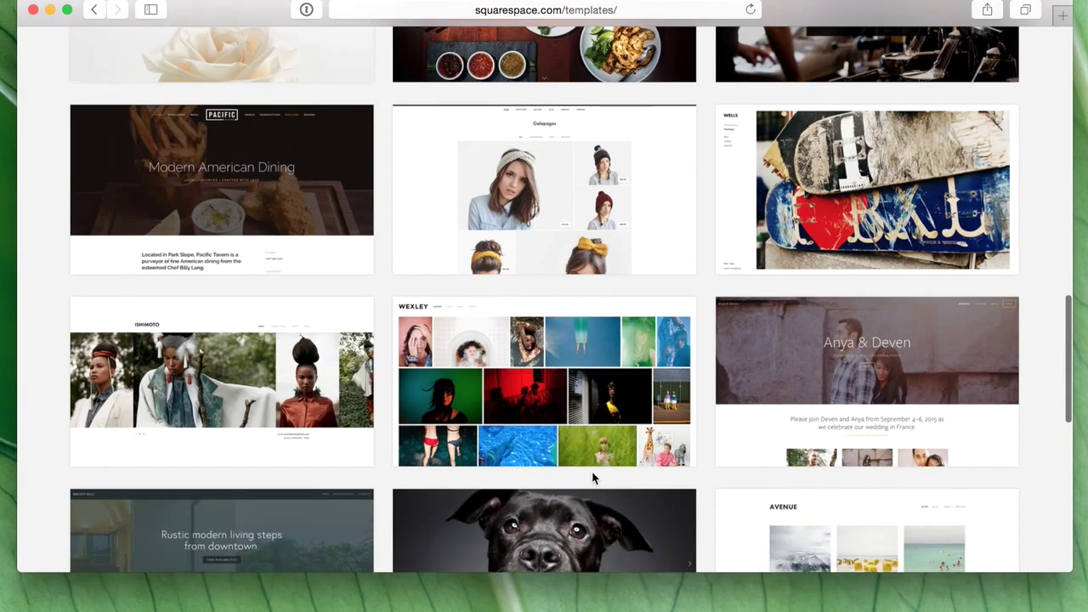
scroll(594, 479, up, 6)
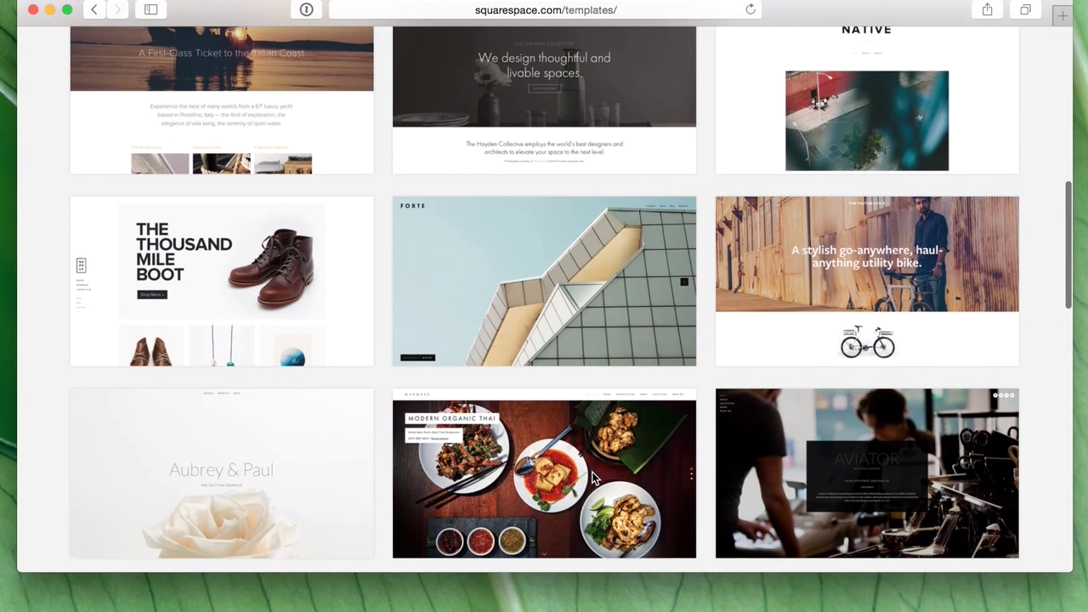
scroll(594, 479, up, 3)
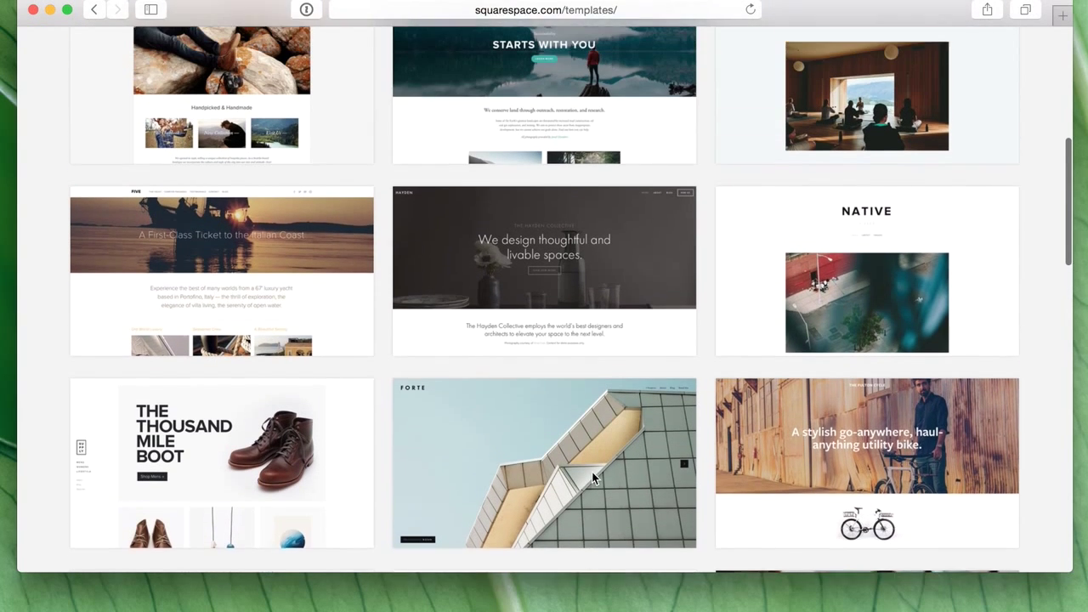
scroll(594, 478, up, 4)
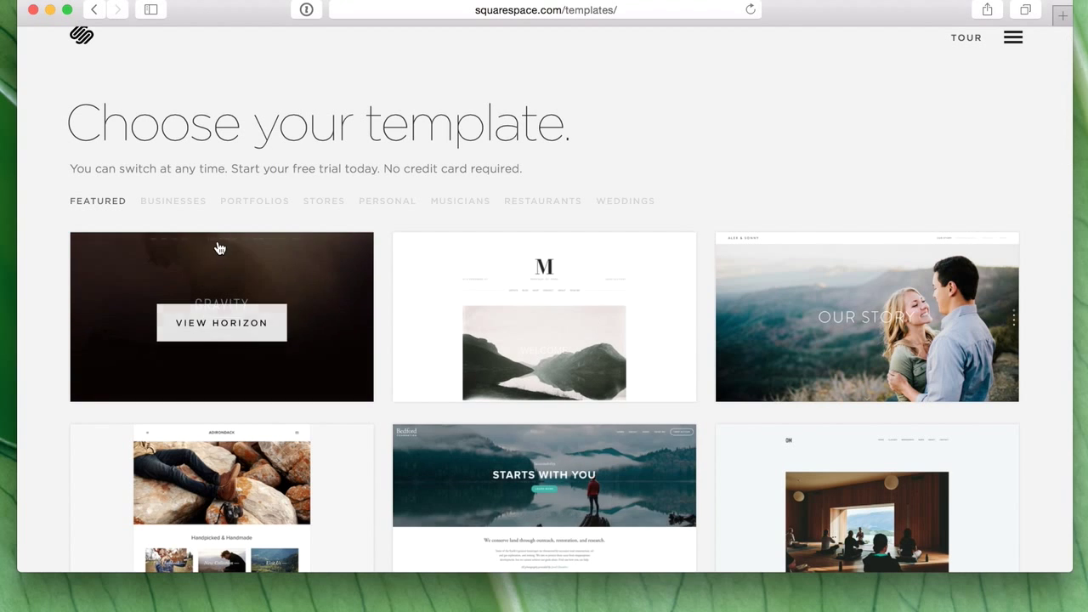
- Filter the gallery to the Businesses category and browse those templates
click(192, 203)
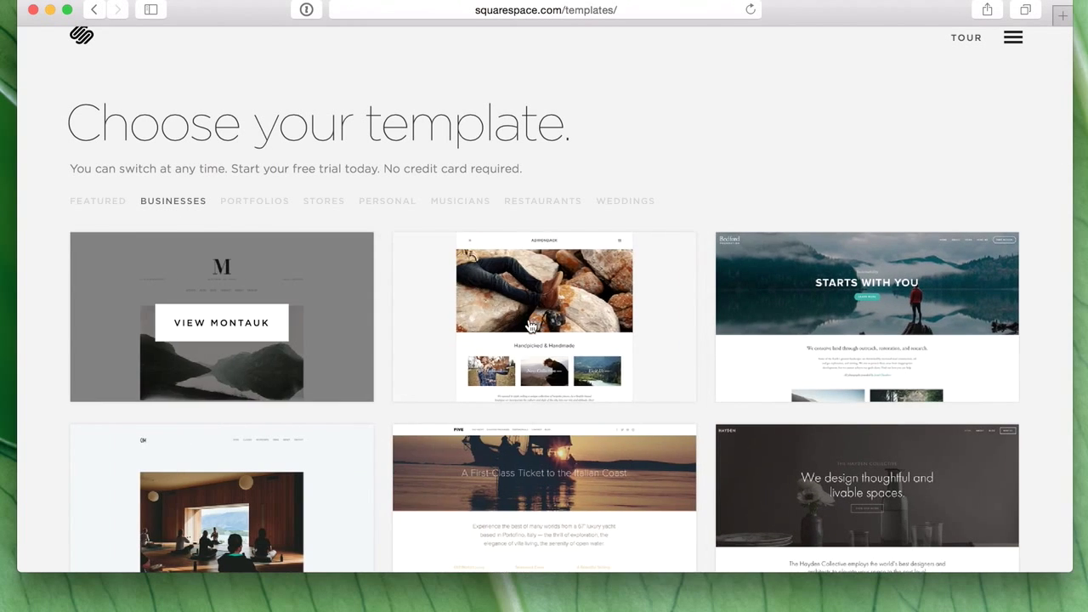
scroll(482, 435, down, 2)
scroll(482, 435, down, 1)
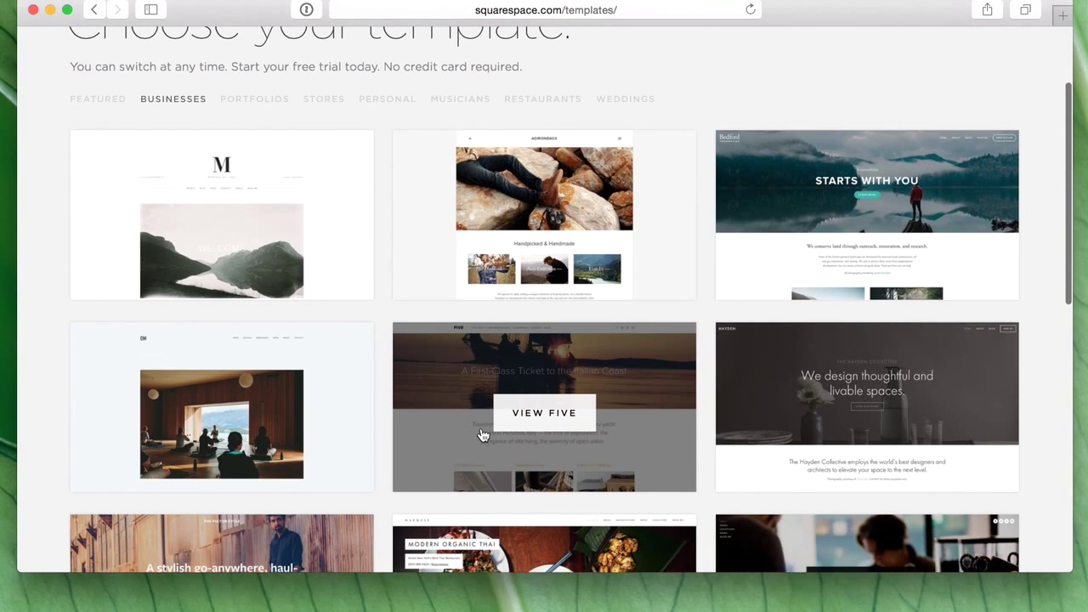
scroll(482, 435, down, 1)
scroll(482, 435, down, 1)
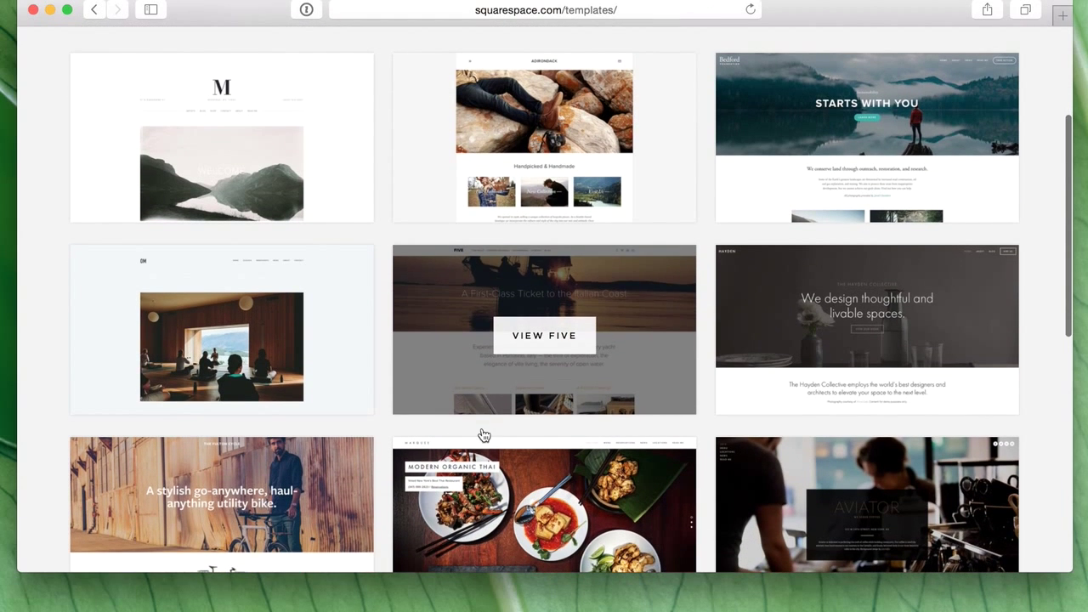
- Open the Hayden template's details and start a site with that design
click(879, 338)
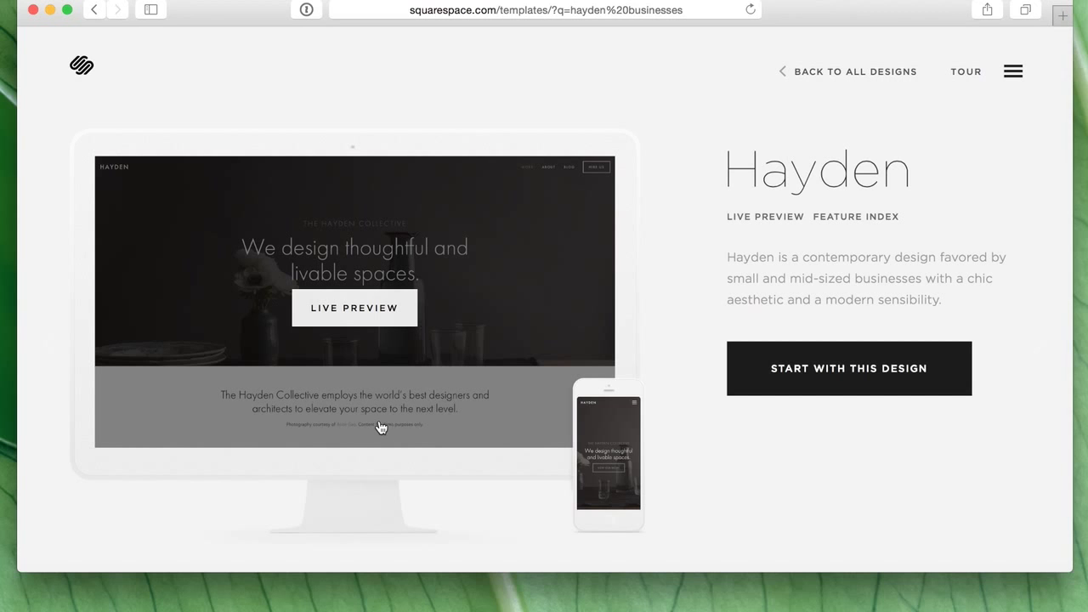
scroll(589, 281, down, 1)
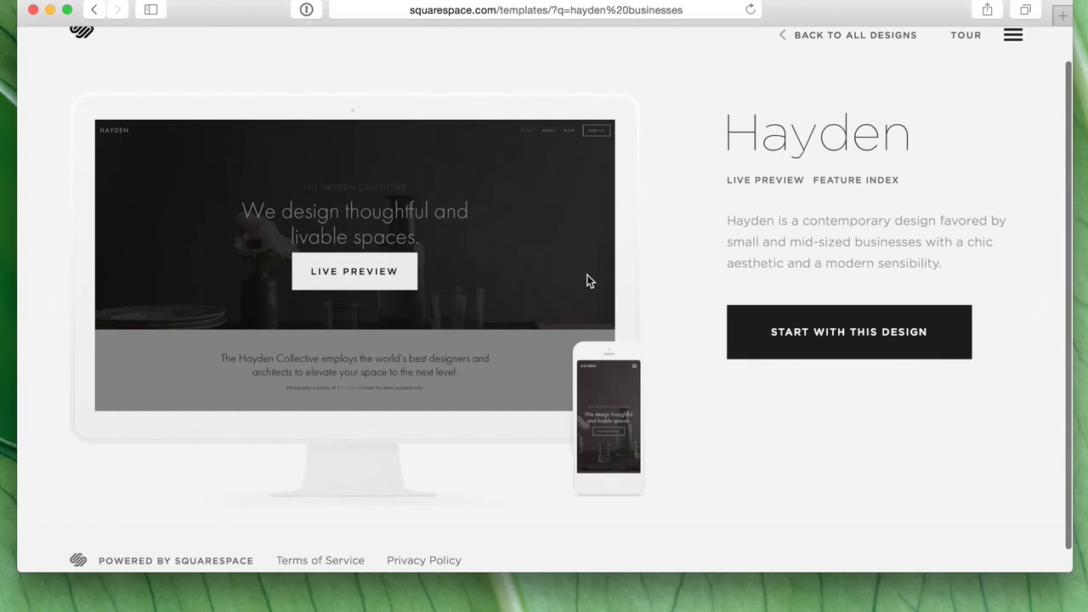
click(835, 347)
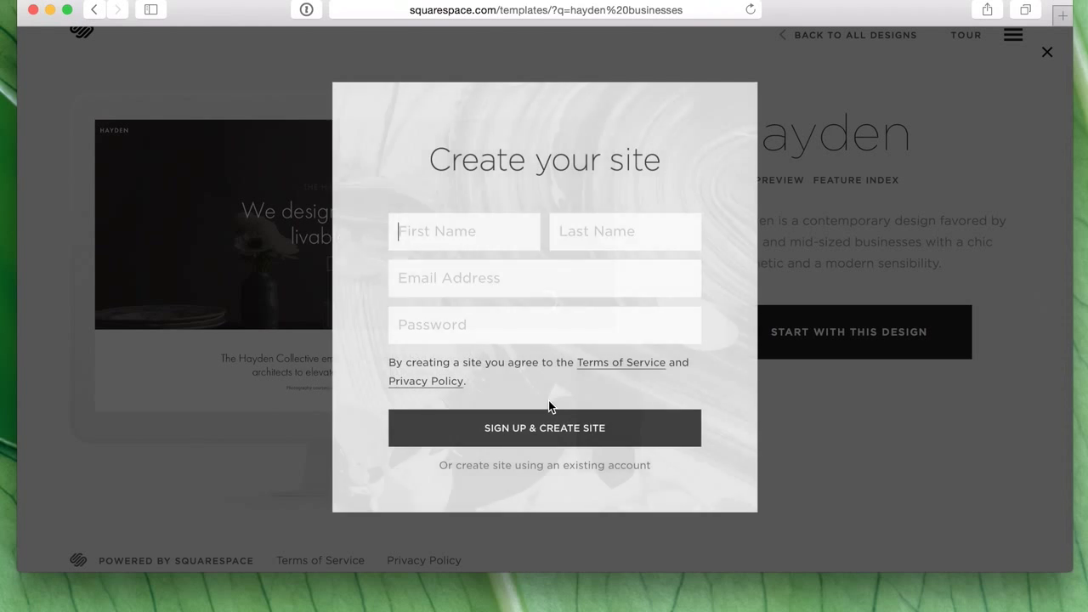
- Sign up with the user's name, e-mail and password, dismissing the password-manager prompt
text(And)
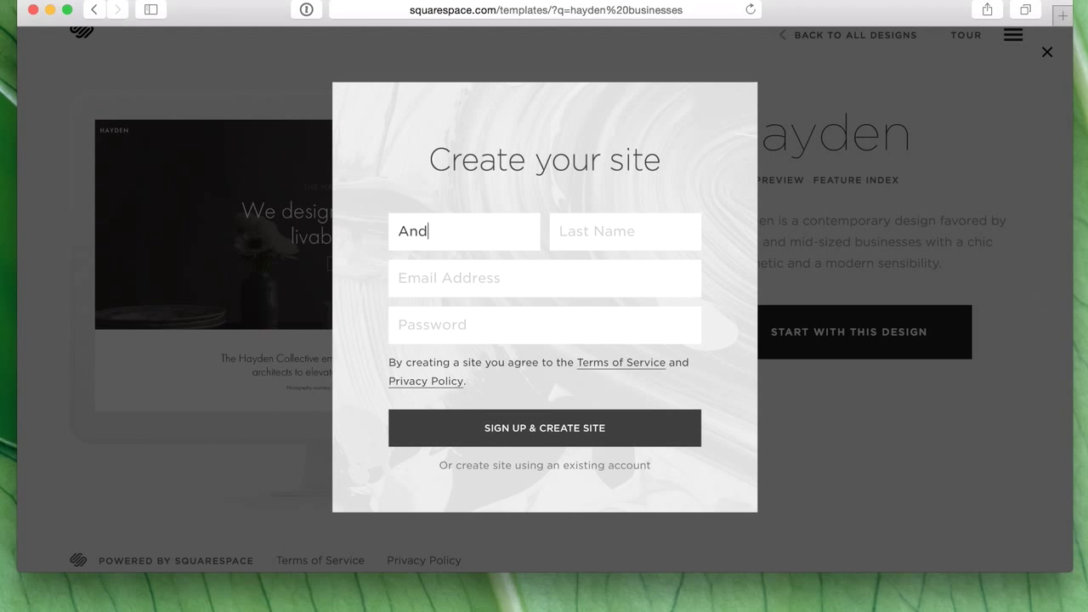
text(rewWicklande)
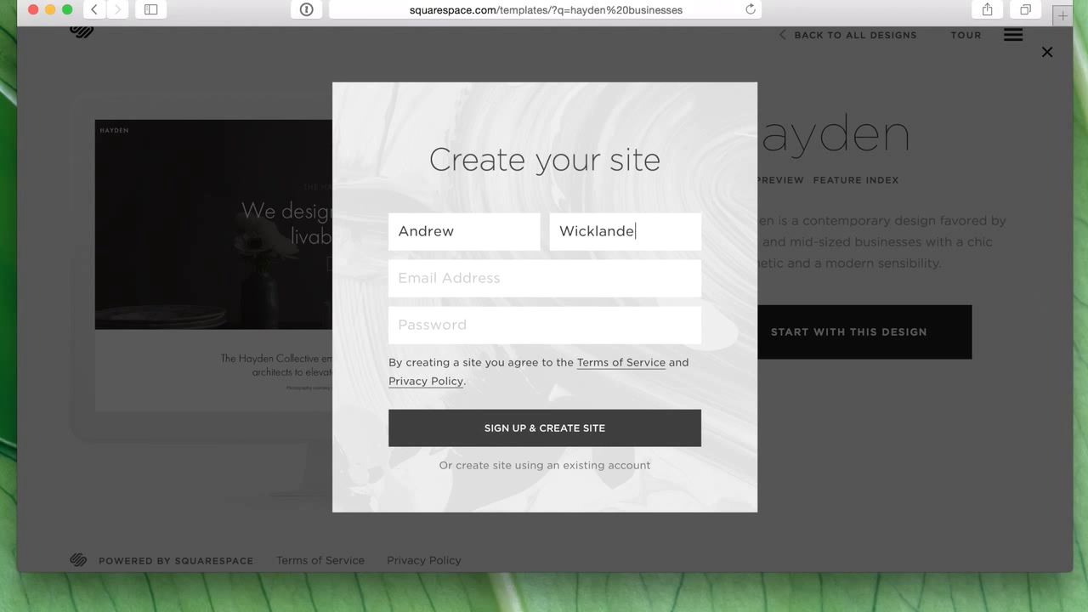
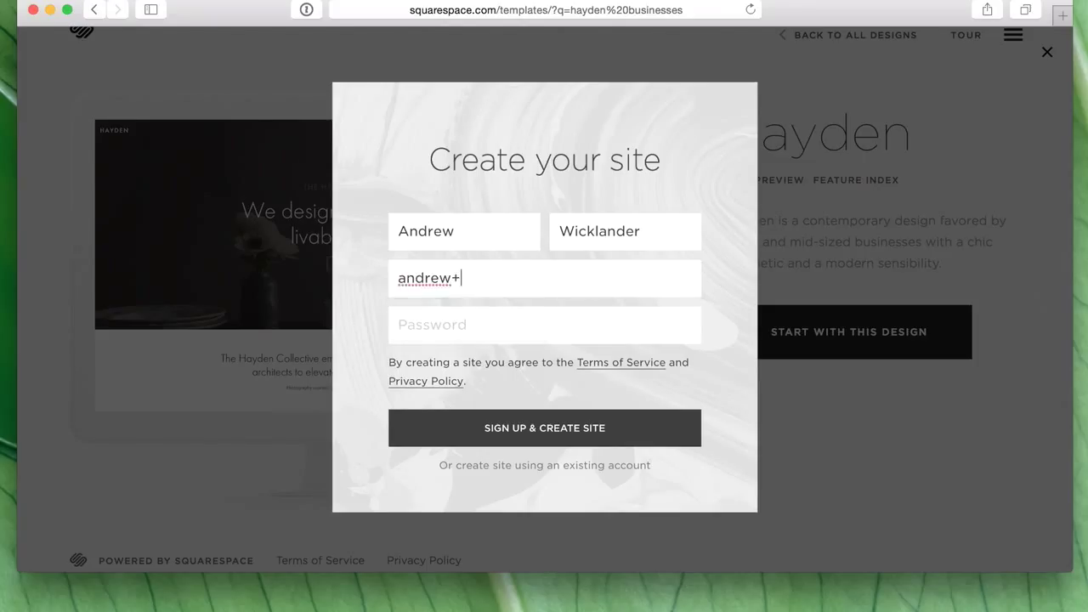
key(Tab)
text(••••••••)
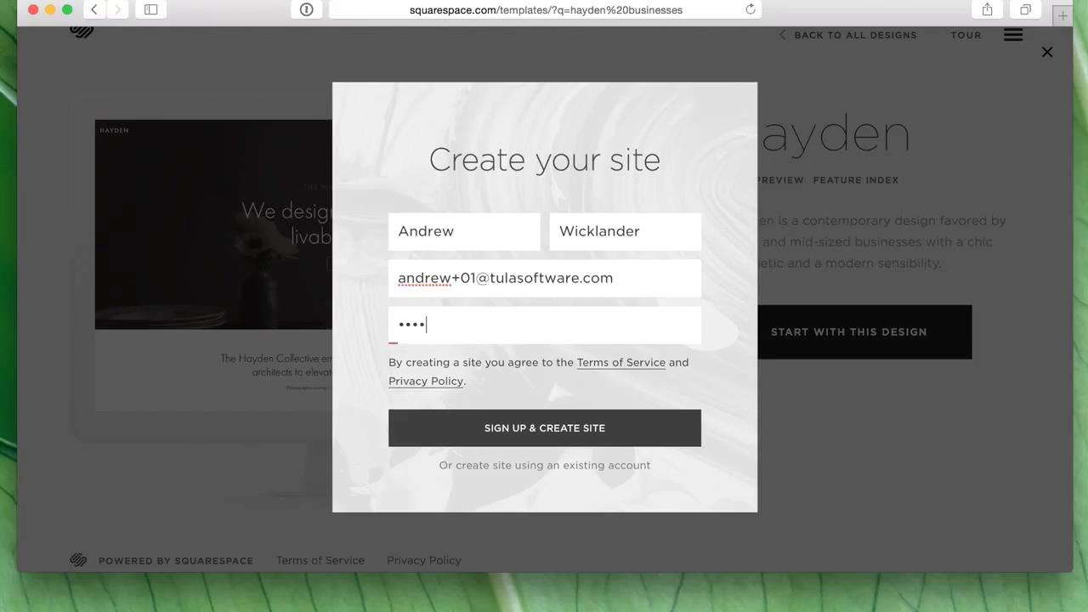
key(Return)
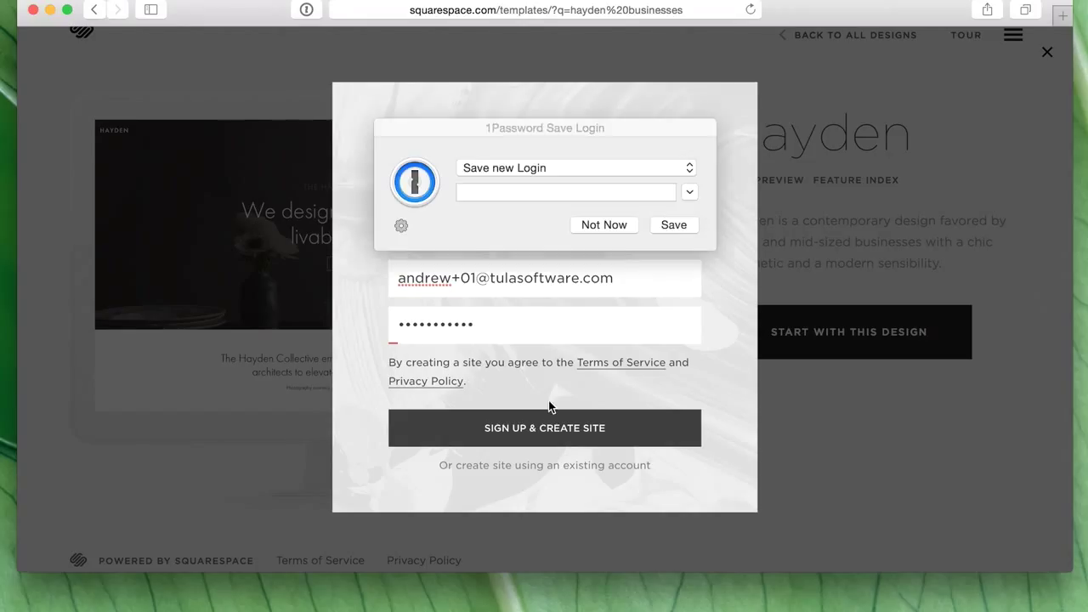
click(601, 227)
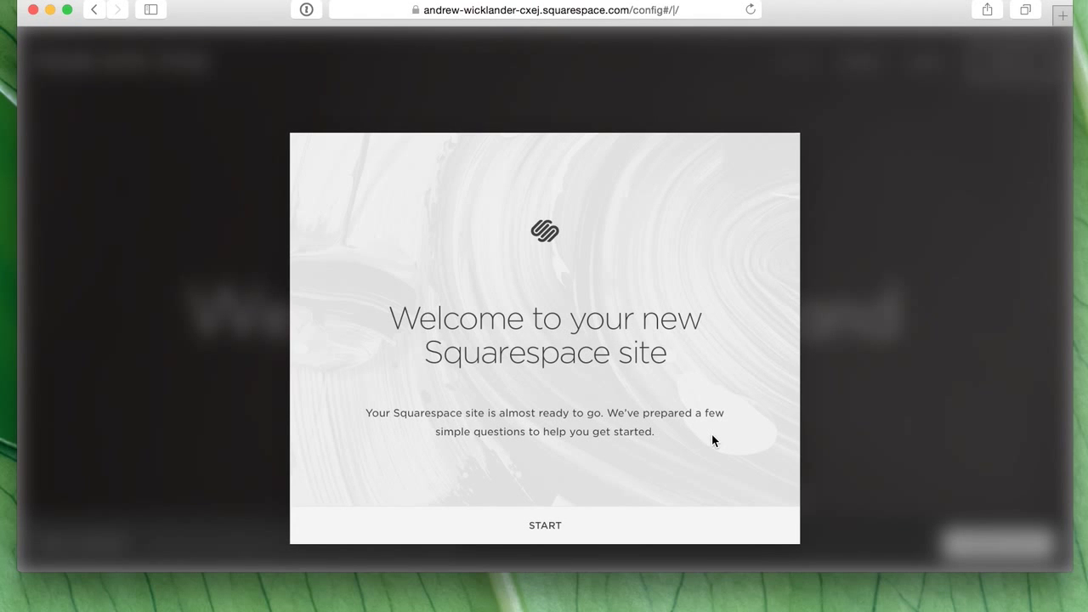
- Start the setup questions and choose Business as the site purpose
click(545, 528)
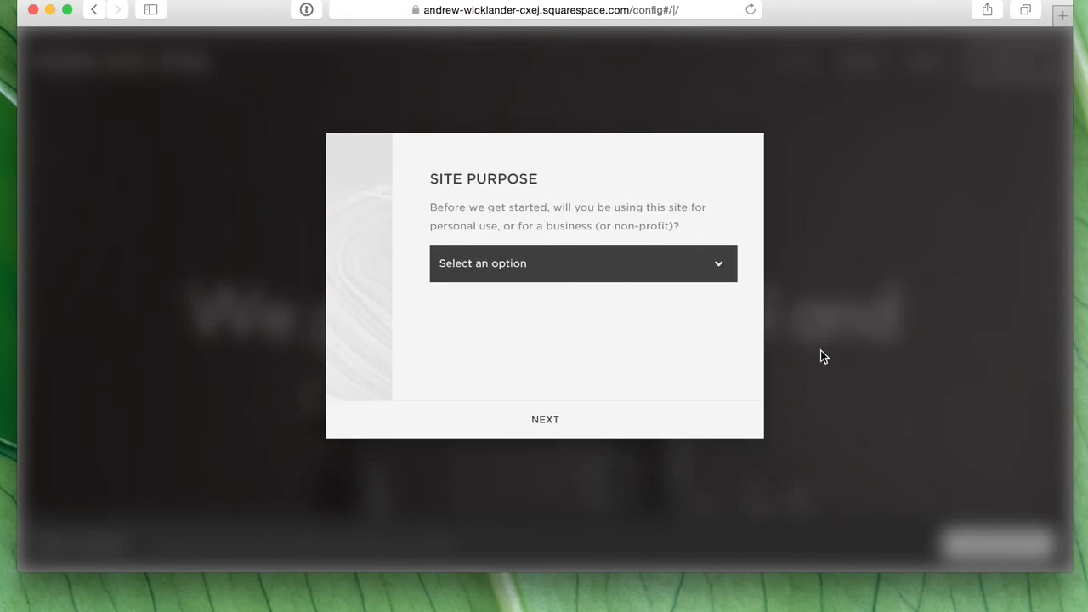
click(552, 271)
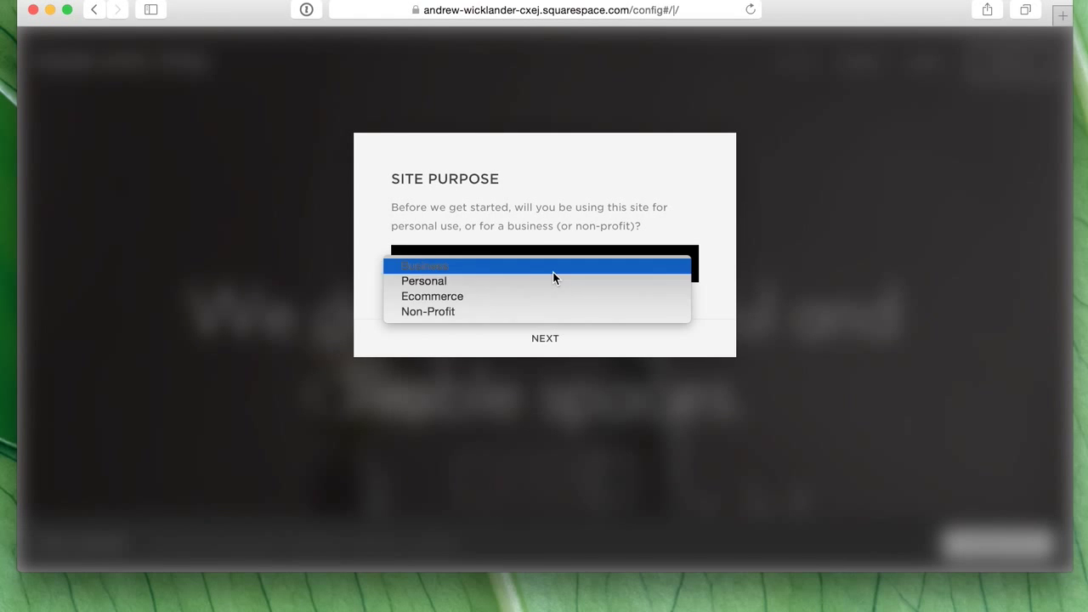
click(555, 277)
click(555, 273)
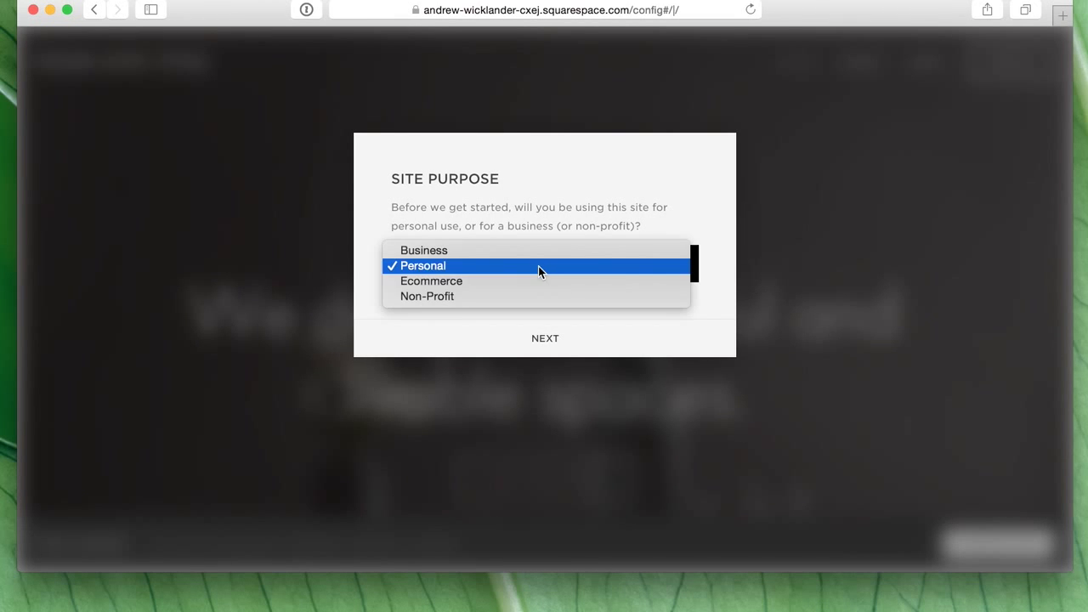
click(513, 248)
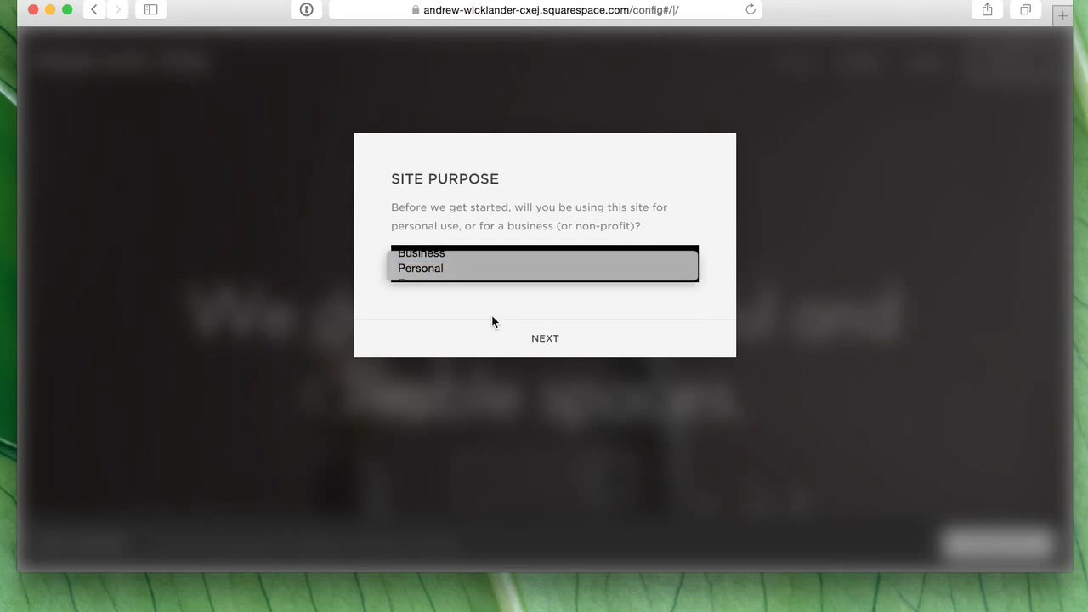
click(555, 349)
- Set the site title to 'Tula Yoga Studio'
triple_click(485, 268)
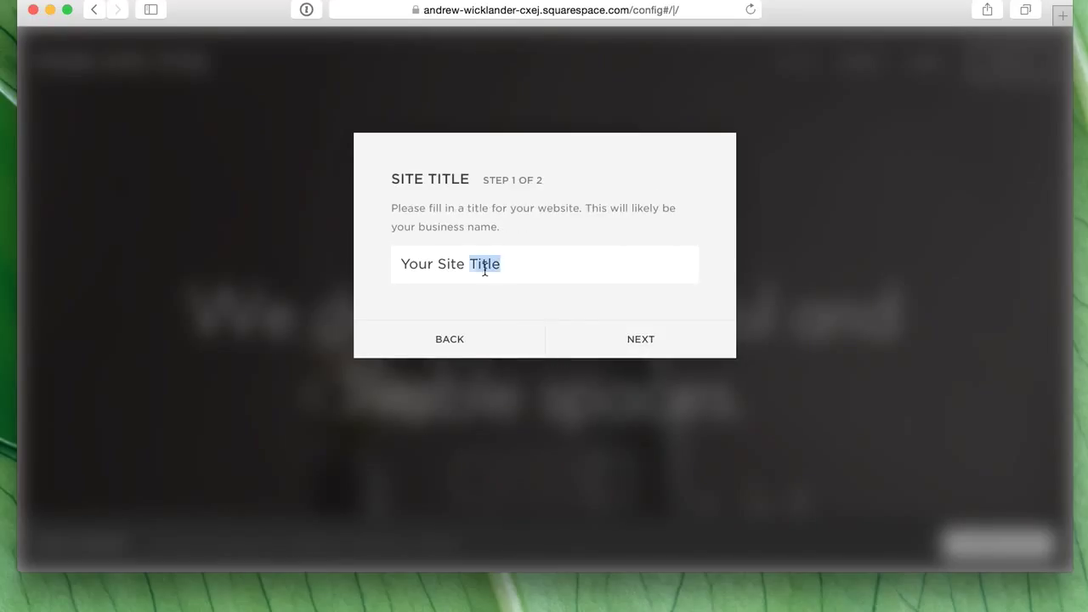
key(BackSpace)
text(Tula Demo )
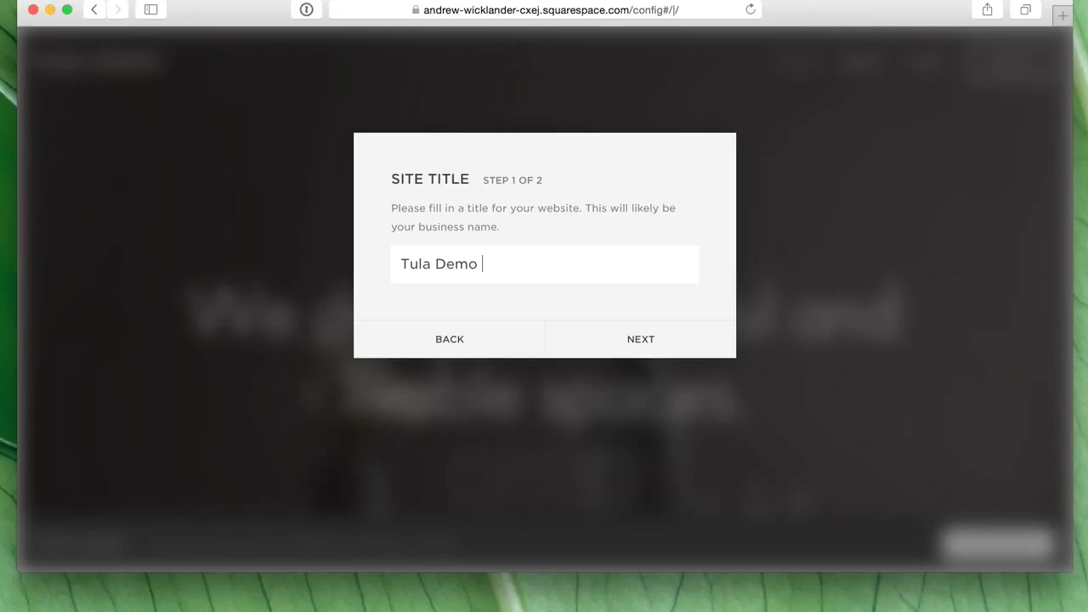
text(Site)
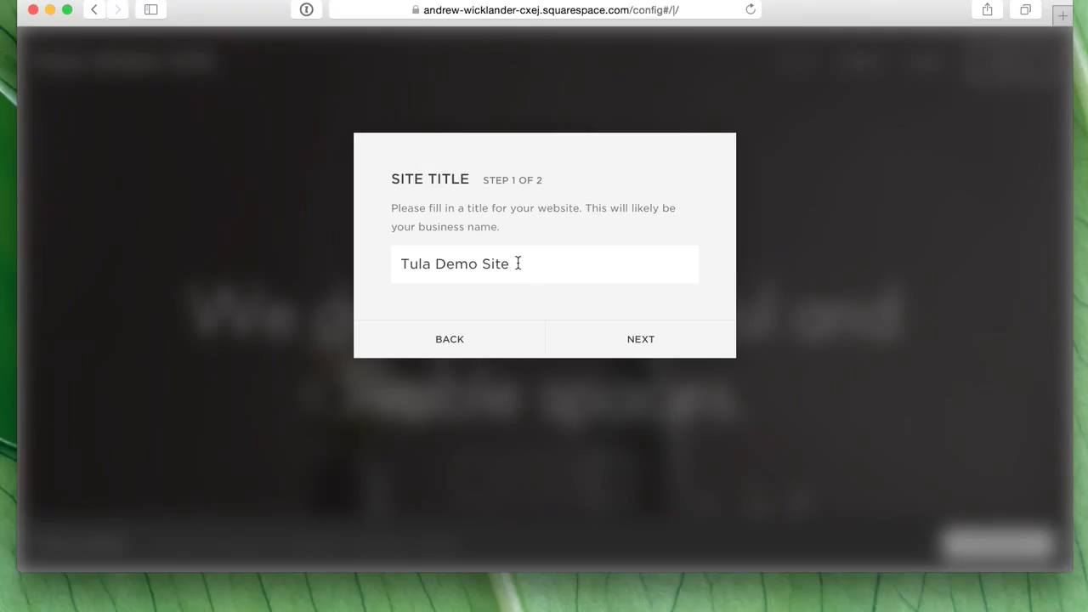
triple_click(498, 263)
key(BackSpace)
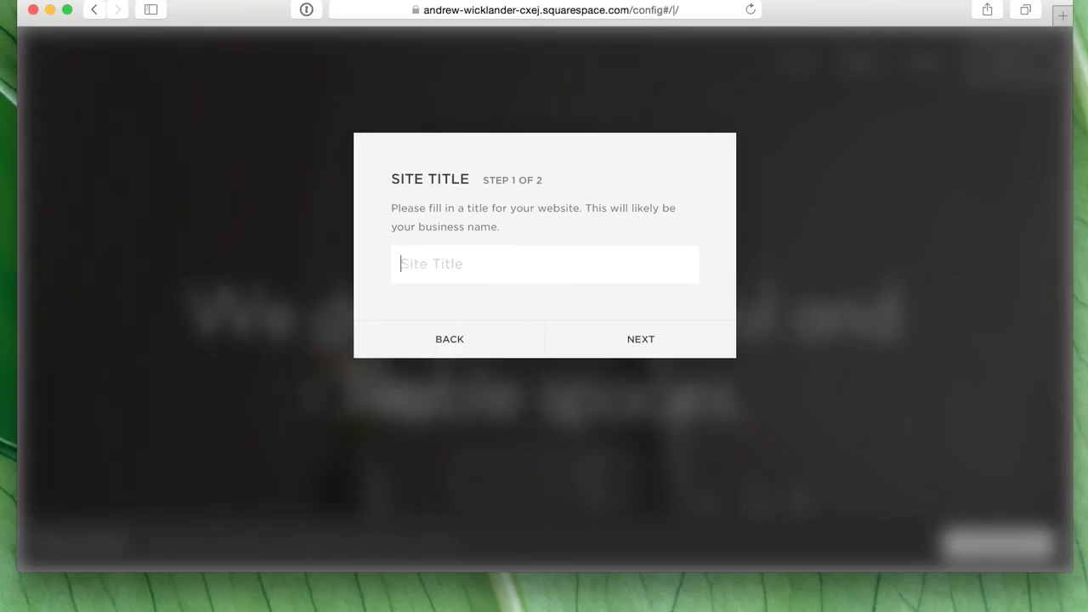
text(Tula Yoga Studio)
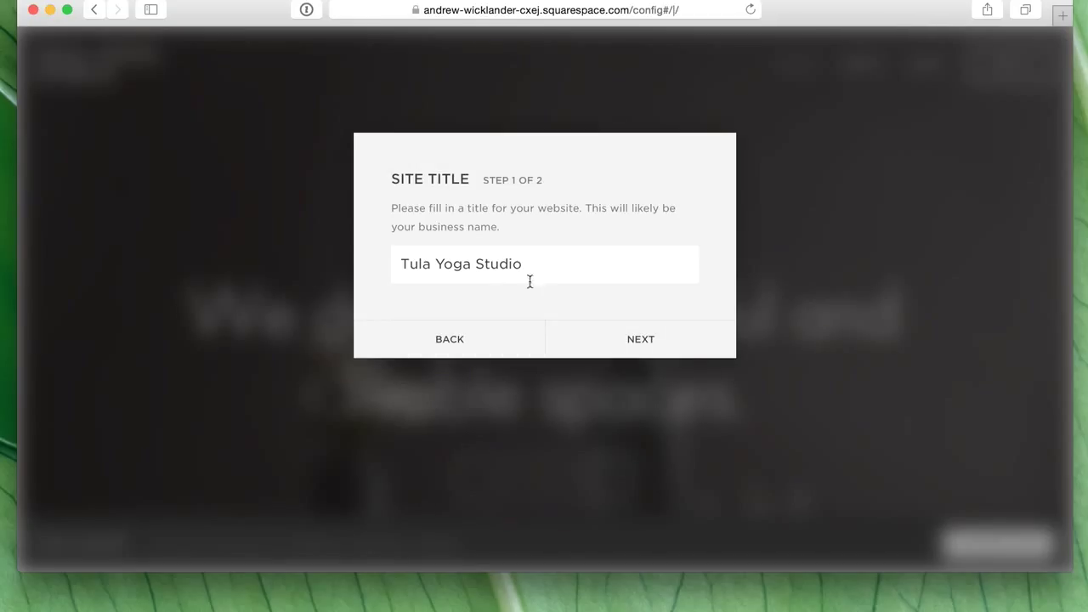
click(687, 355)
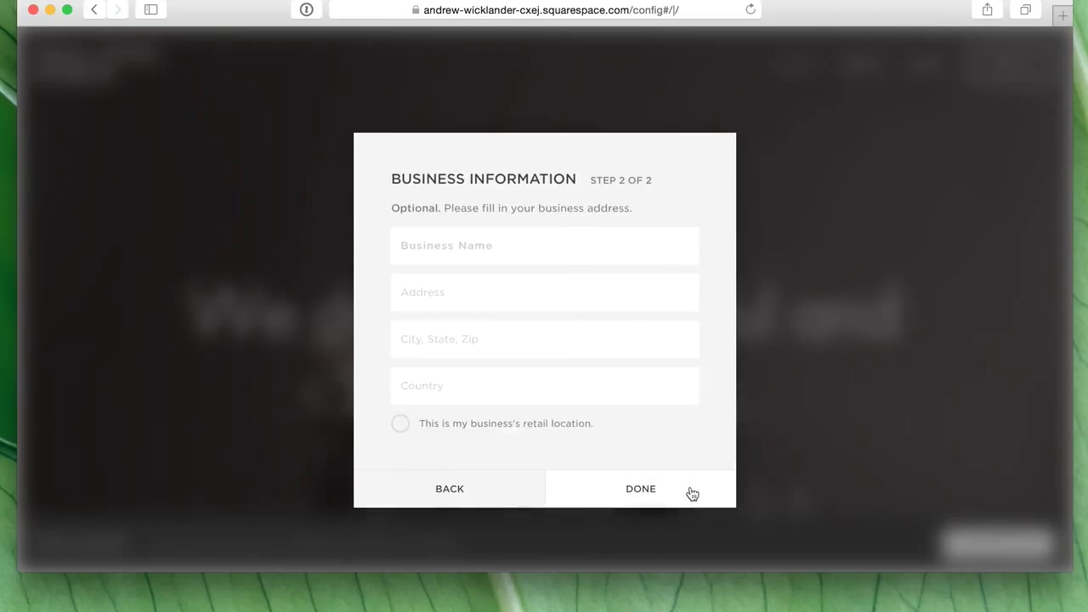
- Fill in Tula Software's business address from the suggested match and finish setup
click(509, 255)
text(Tula )
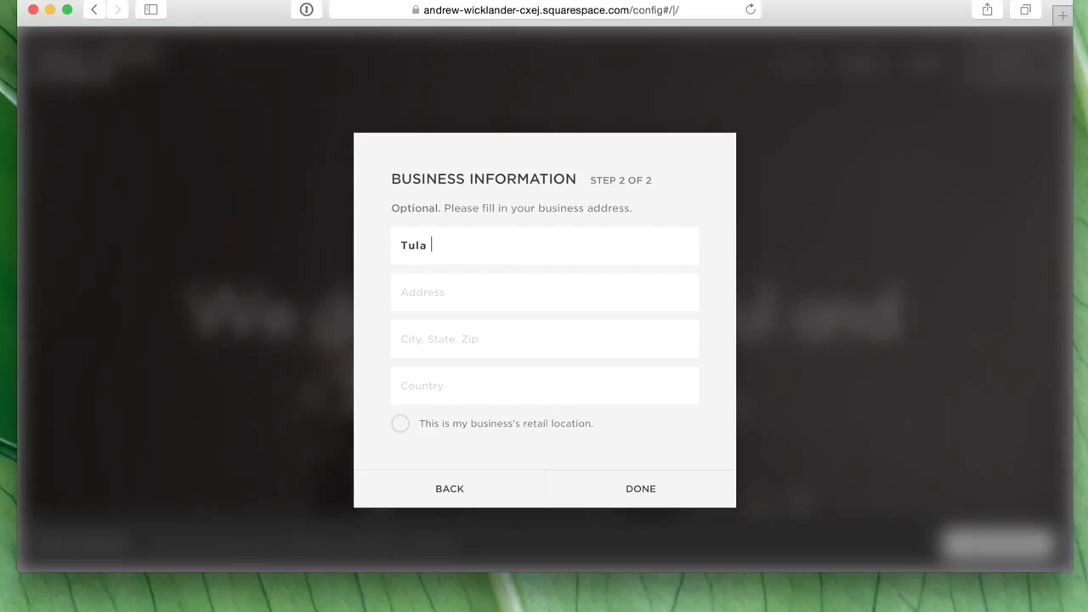
text(2)
text( N> L)
key(BackSpace)
key(BackSpace)
key(BackSpace)
text(. LaSalle)
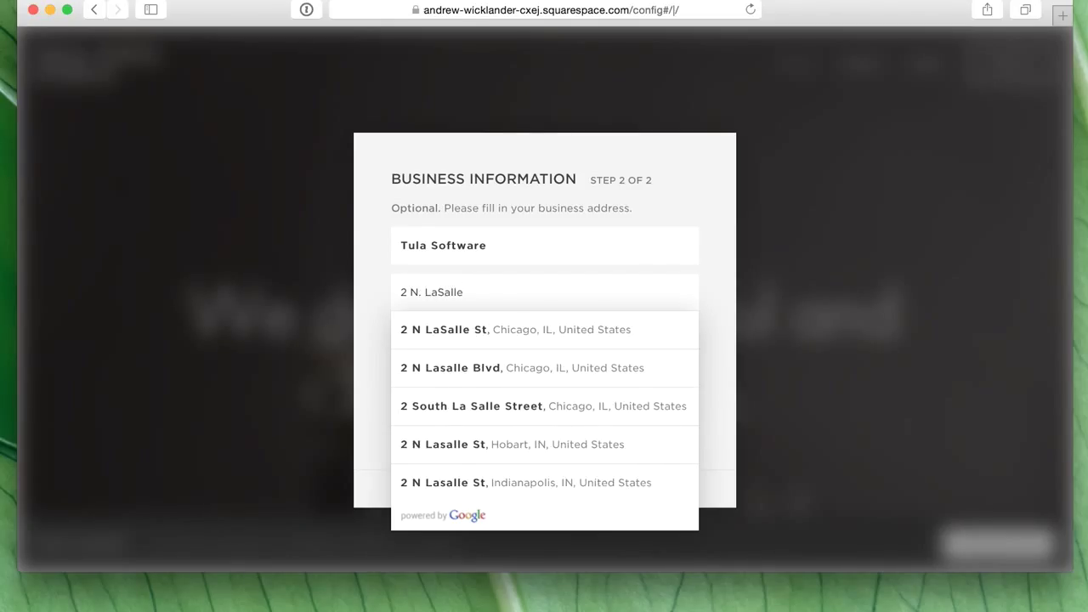
key(Down)
key(Return)
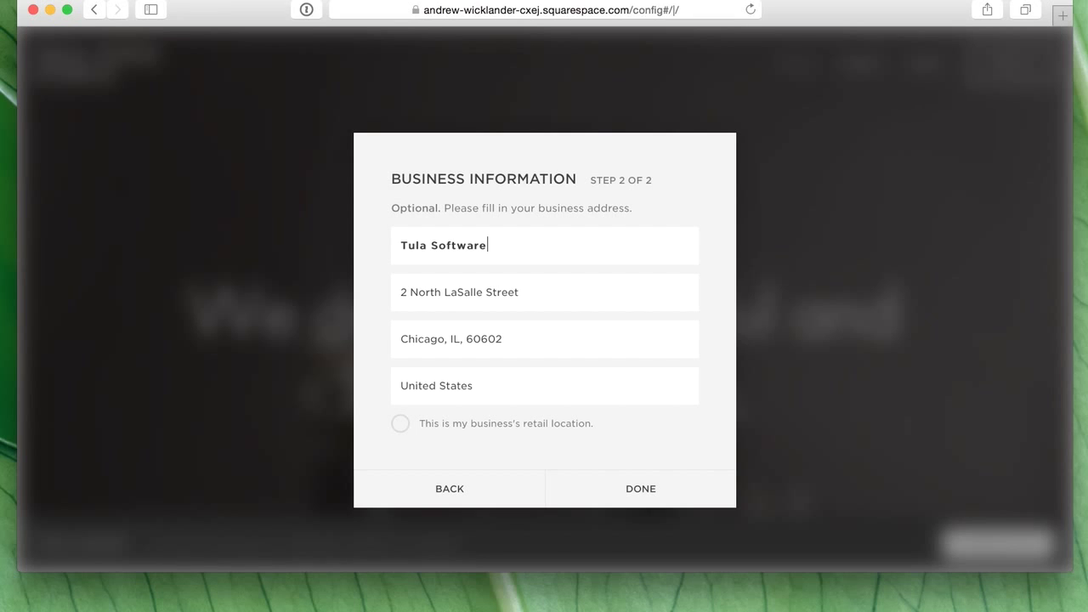
click(687, 488)
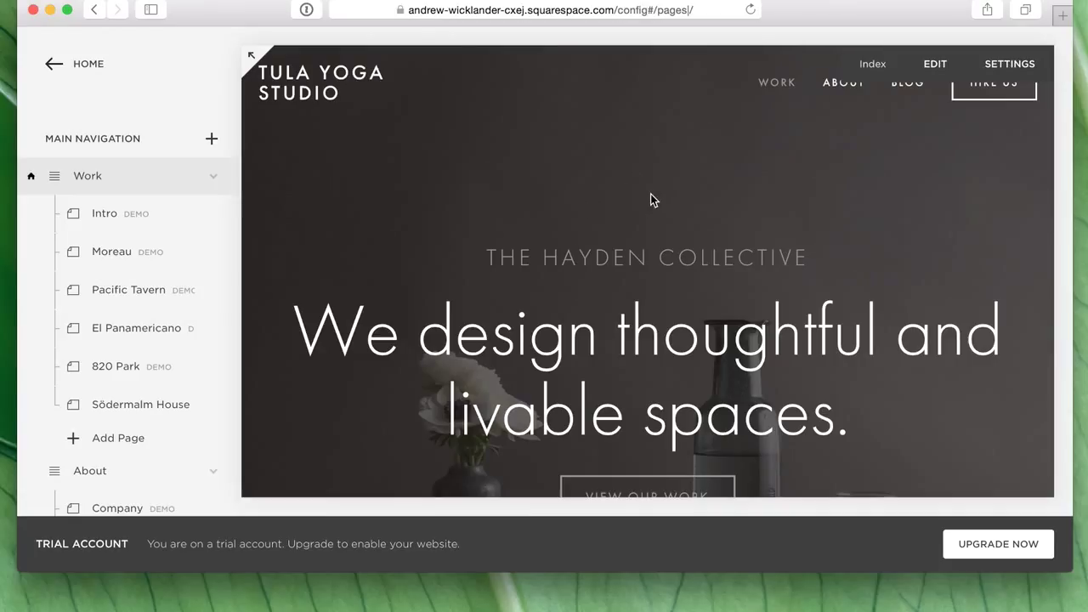
- Preview the Intro and Pacific Tavern demo pages, then select the Work page group
click(99, 223)
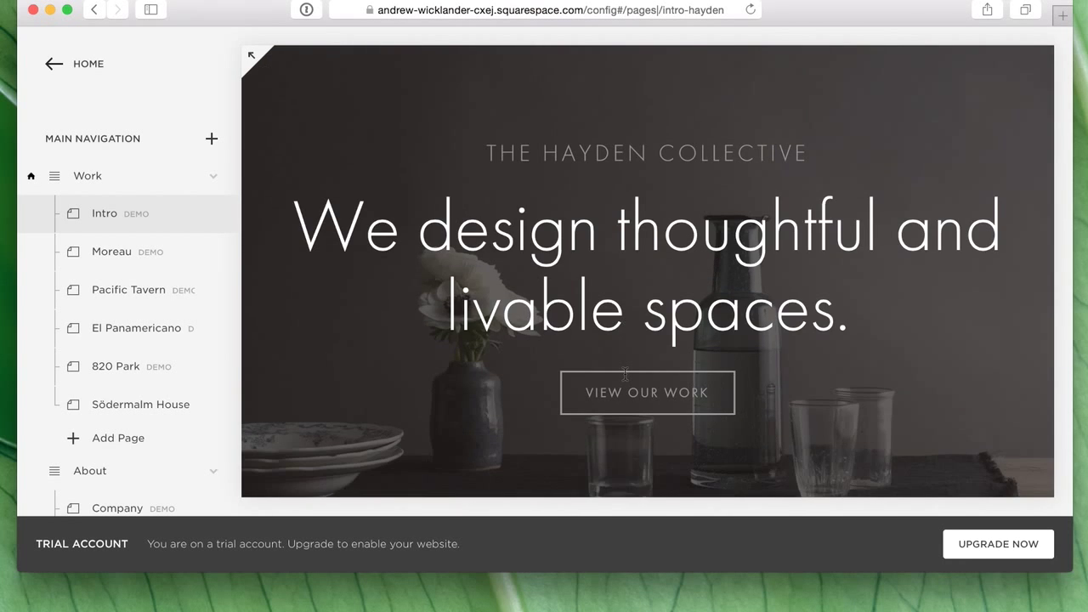
scroll(627, 378, down, 5)
scroll(627, 379, down, 10)
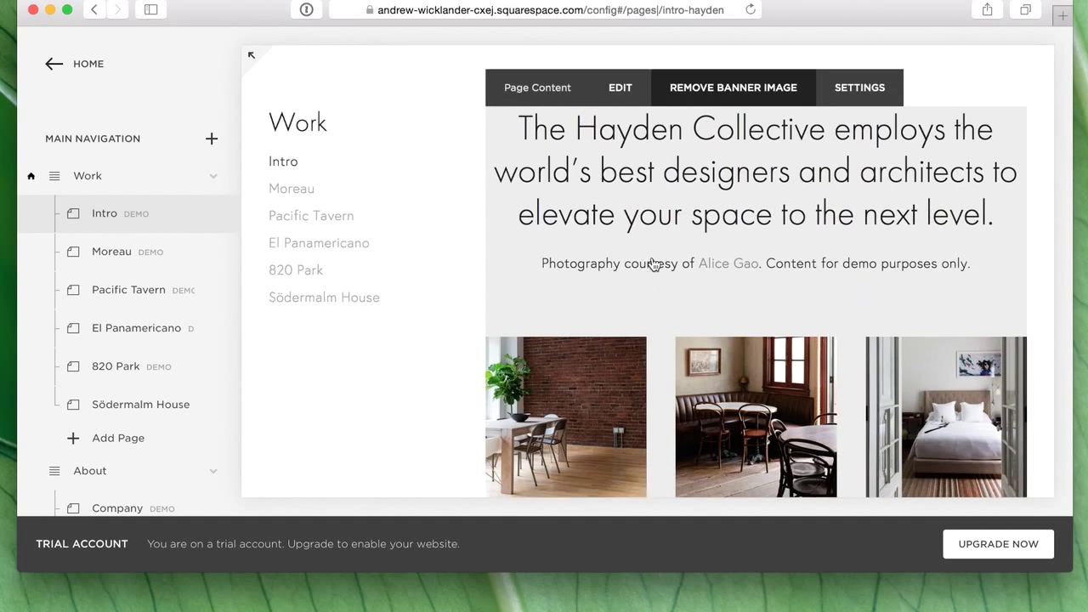
scroll(654, 264, down, 1)
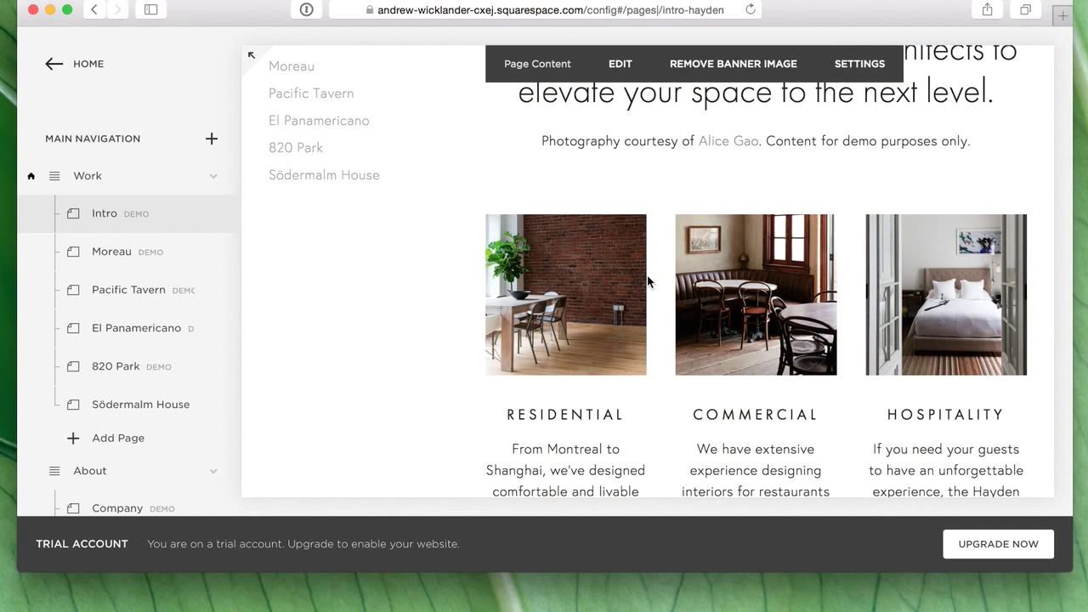
scroll(646, 280, down, 5)
scroll(786, 311, down, 10)
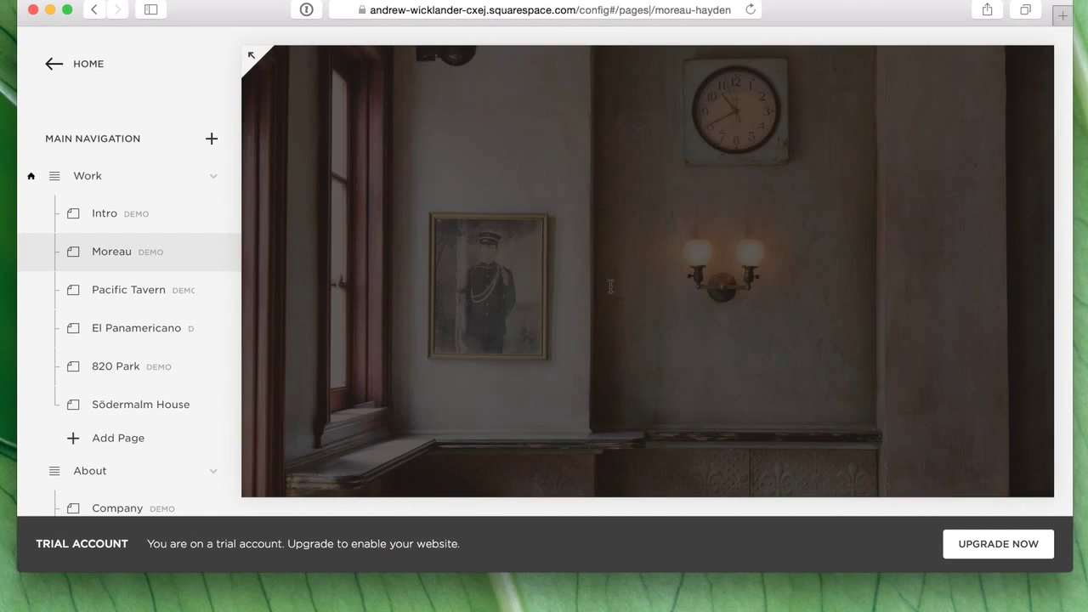
scroll(650, 289, down, 5)
click(153, 290)
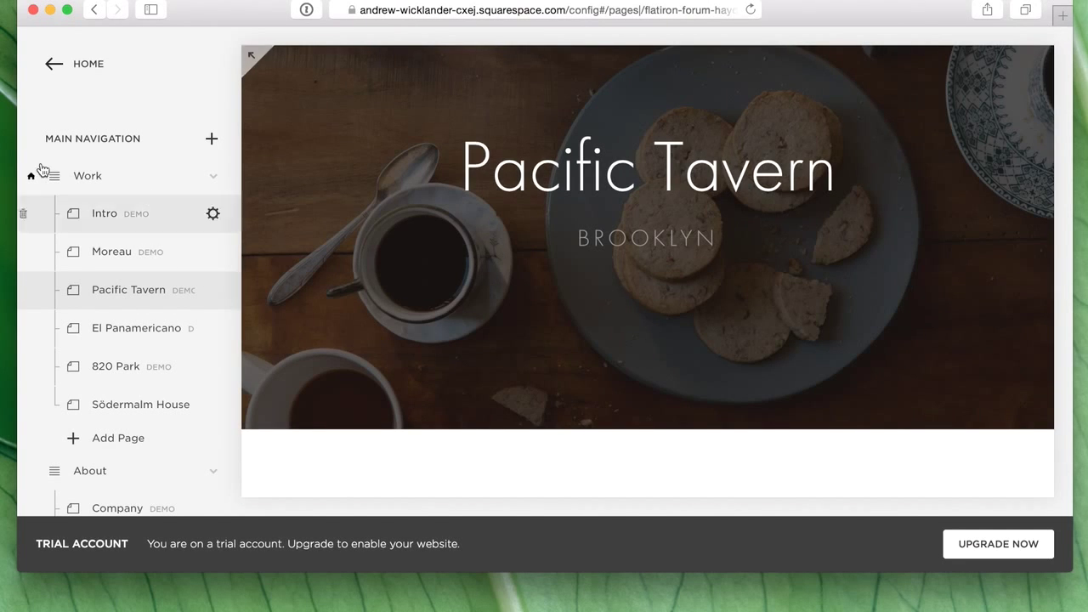
click(88, 177)
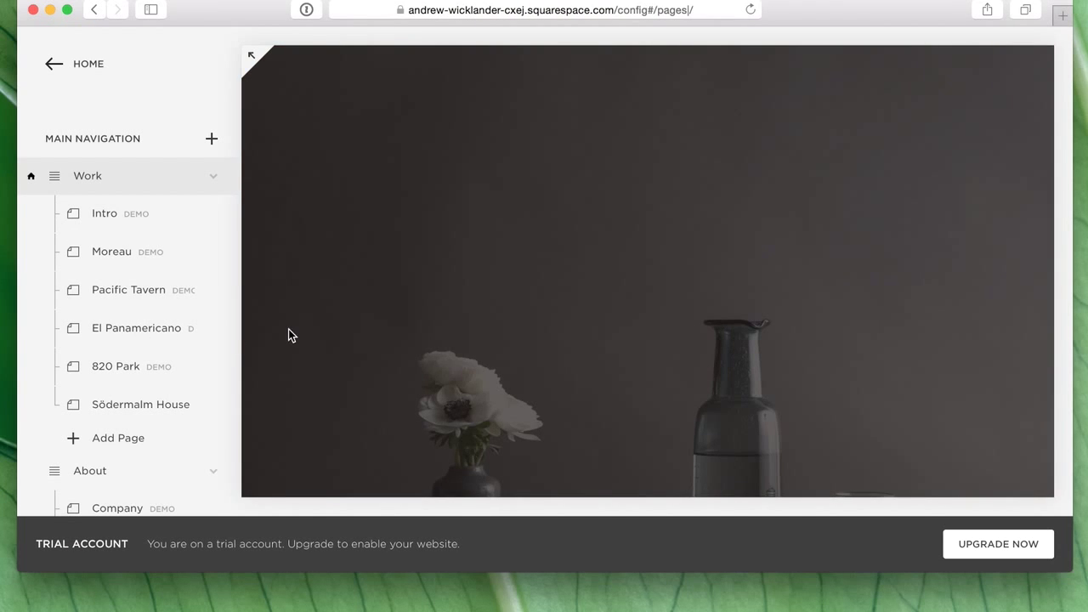
scroll(202, 444, down, 5)
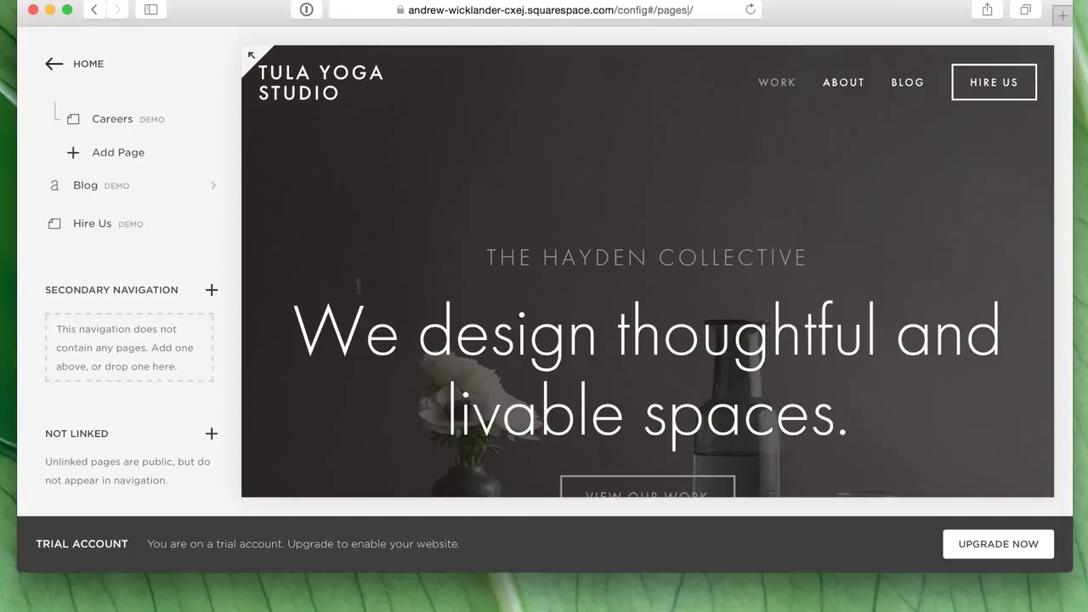
- Try deleting the Work folder, which is blocked because it is the homepage
scroll(142, 260, up, 3)
scroll(128, 276, up, 5)
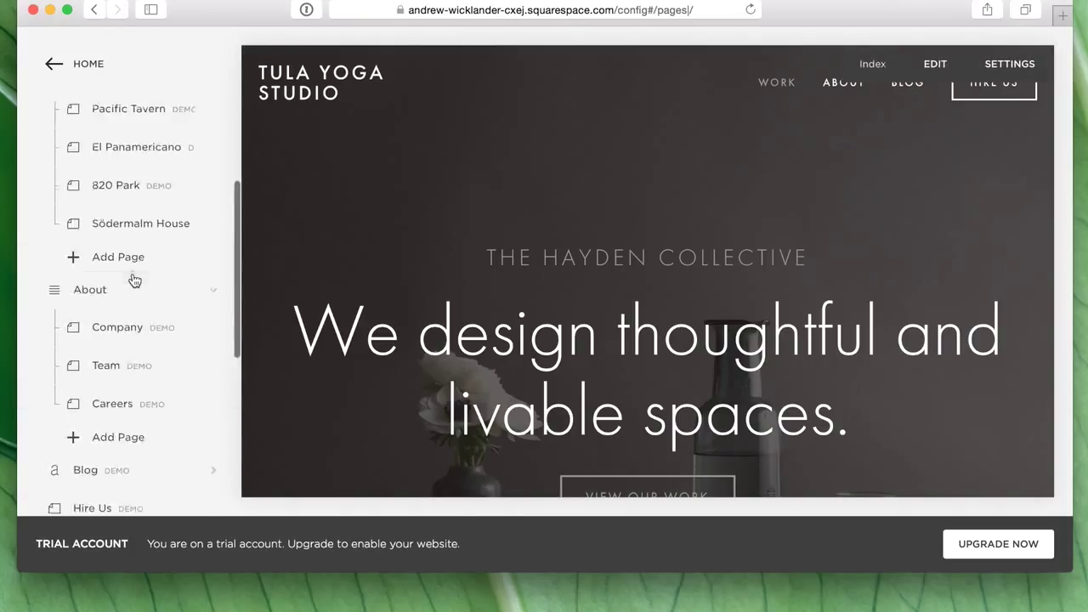
mouse_move(283, 279)
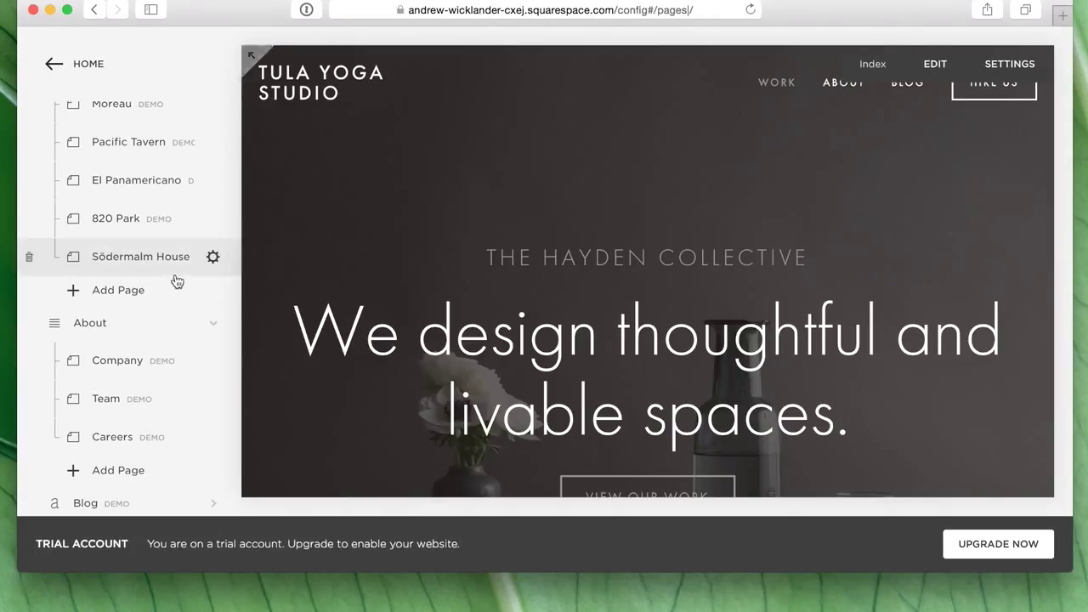
scroll(175, 281, up, 4)
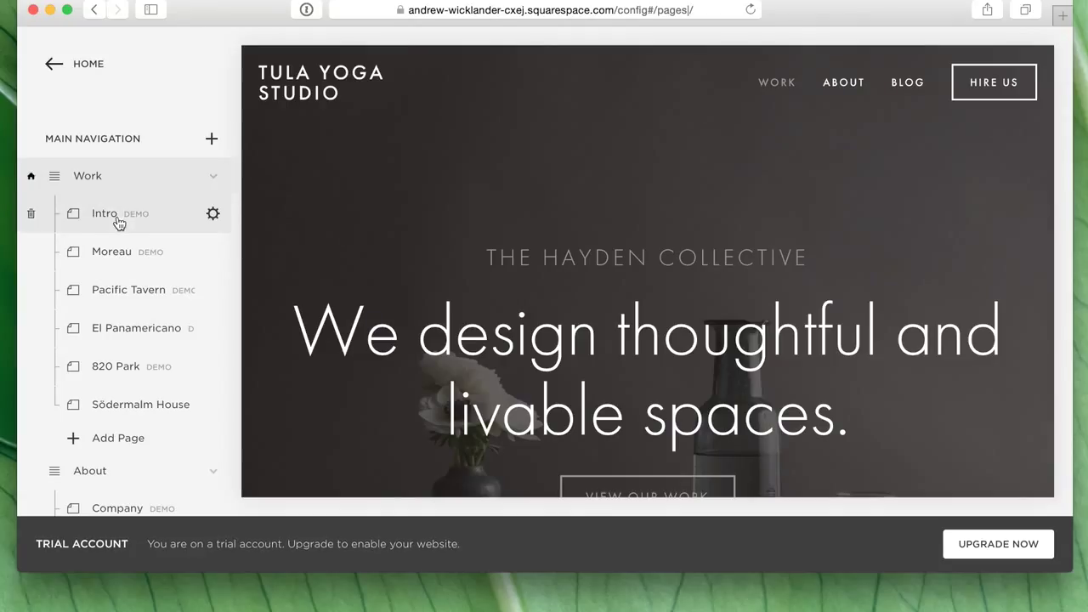
click(214, 177)
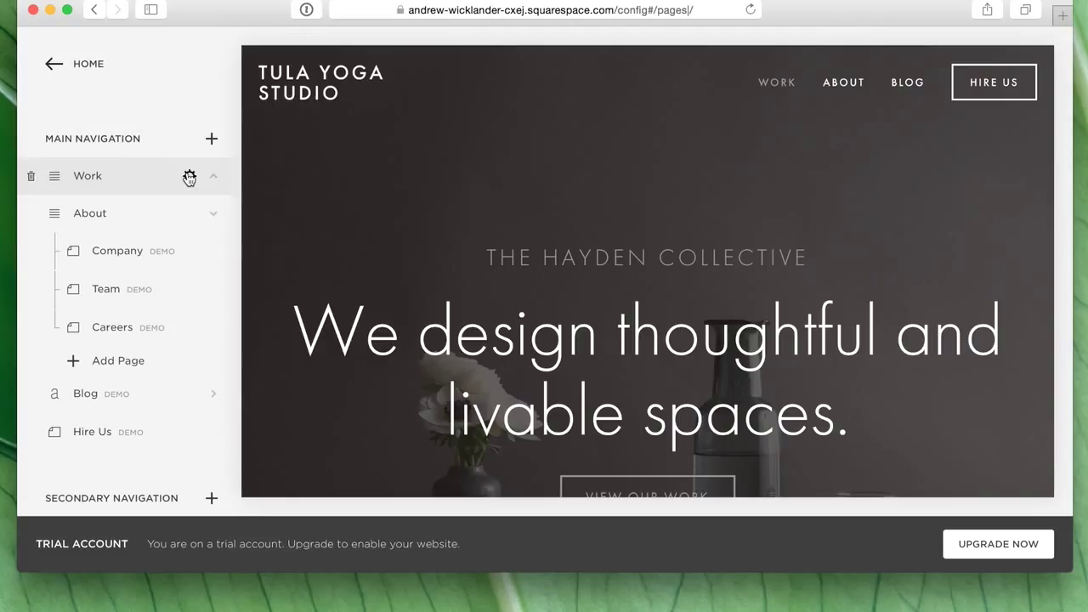
click(188, 176)
click(193, 227)
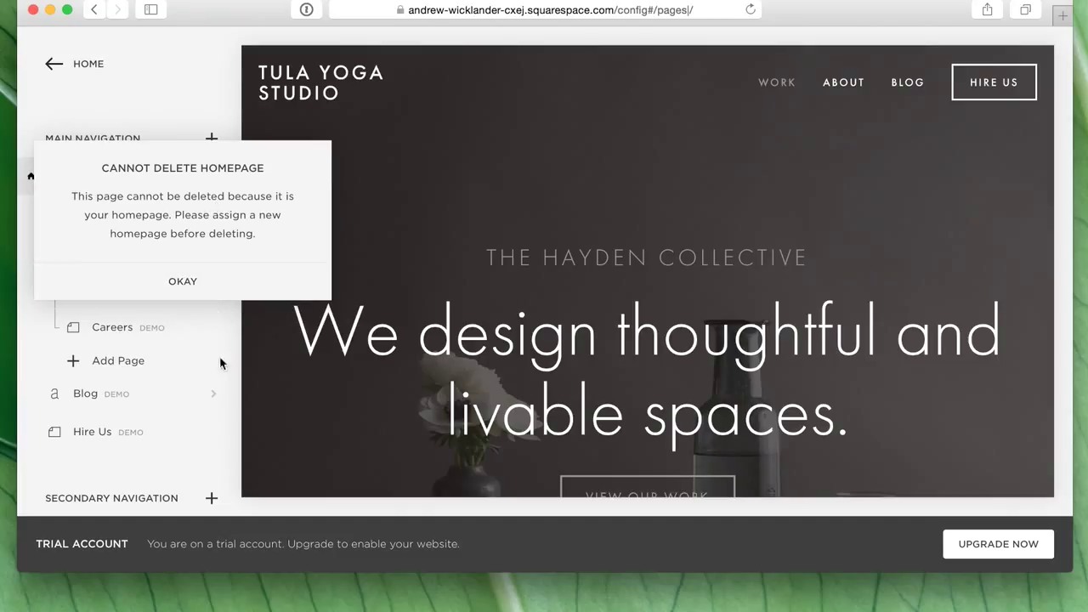
click(183, 282)
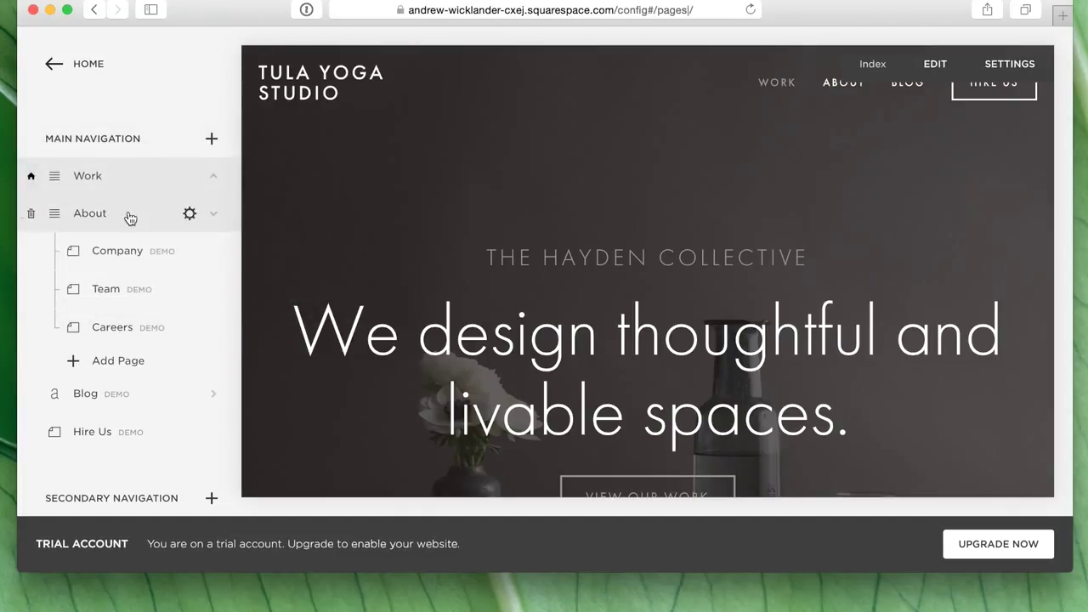
- Delete the example About and Blog pages, confirming each removal
click(190, 213)
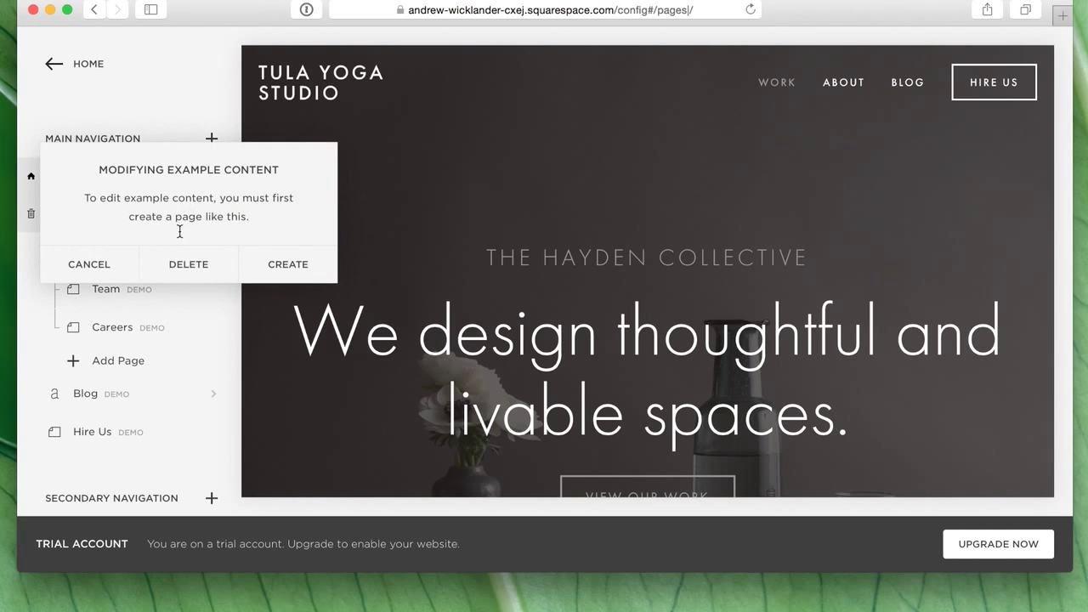
click(188, 261)
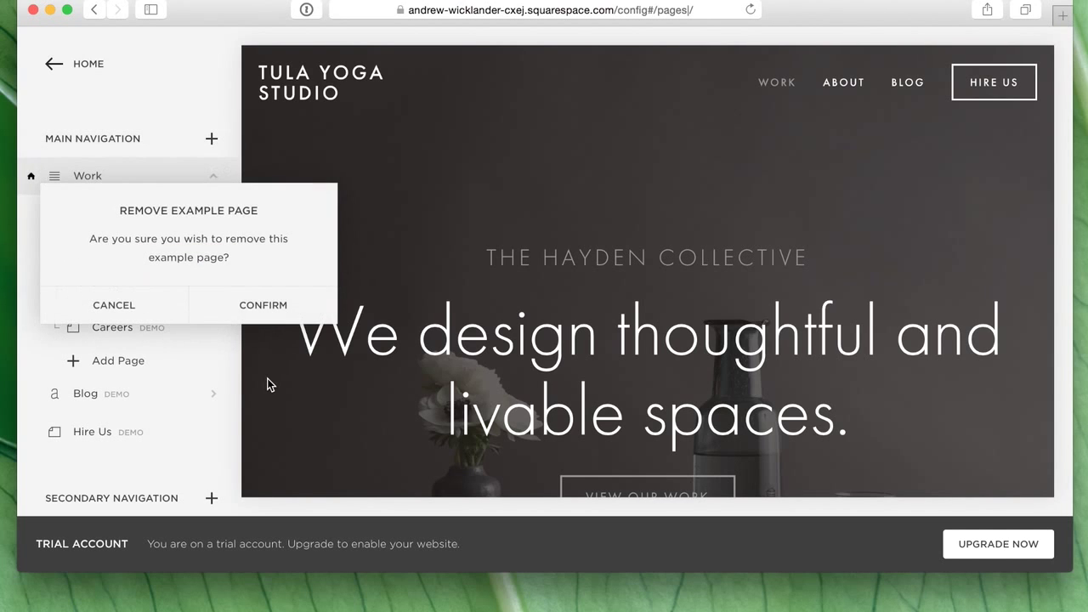
click(272, 306)
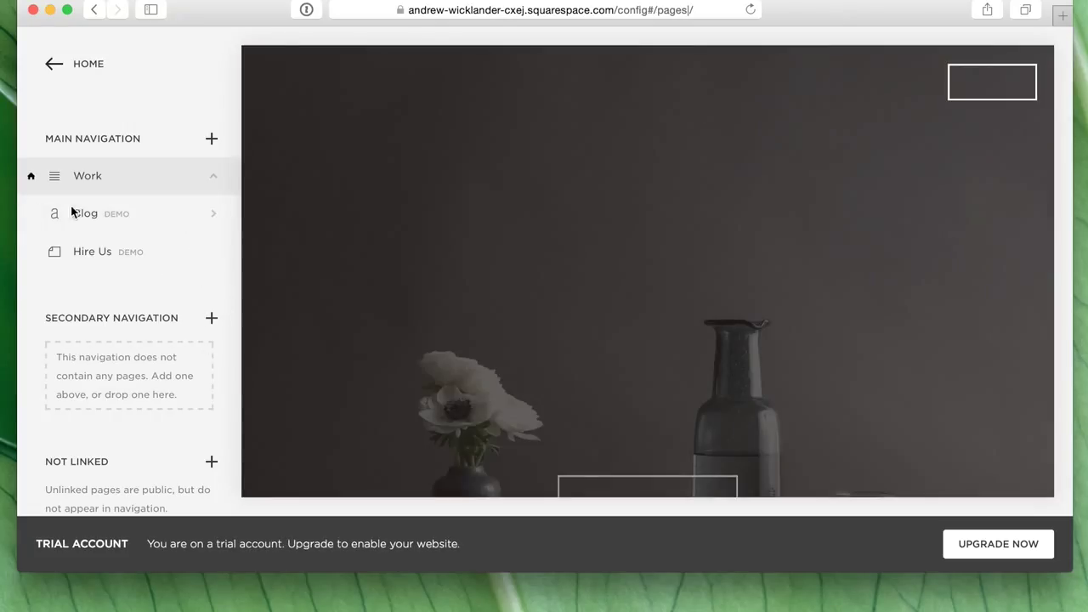
click(171, 217)
click(194, 213)
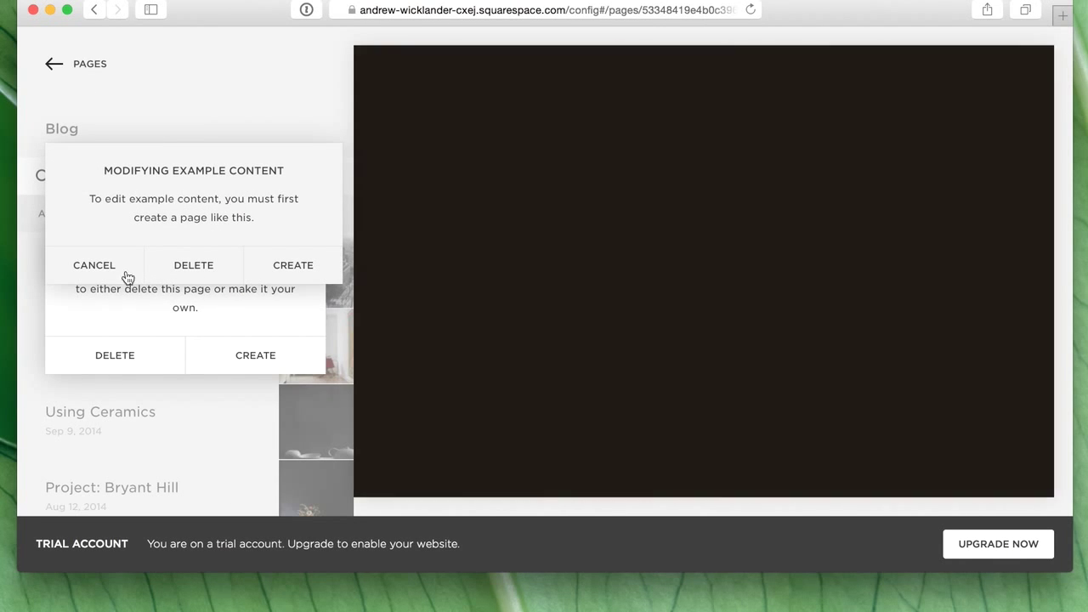
click(128, 277)
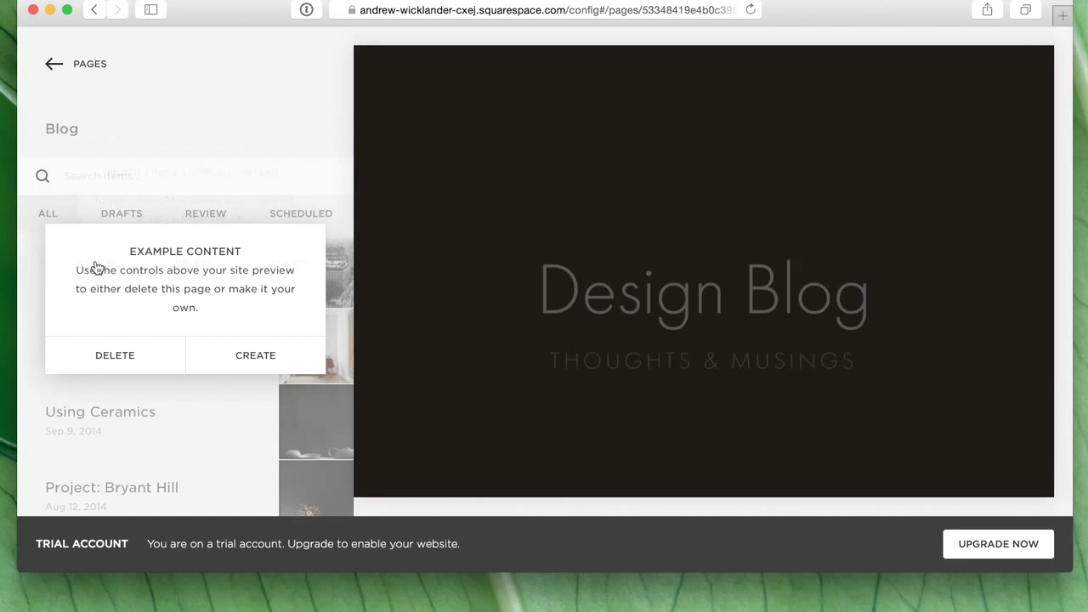
click(152, 361)
click(267, 417)
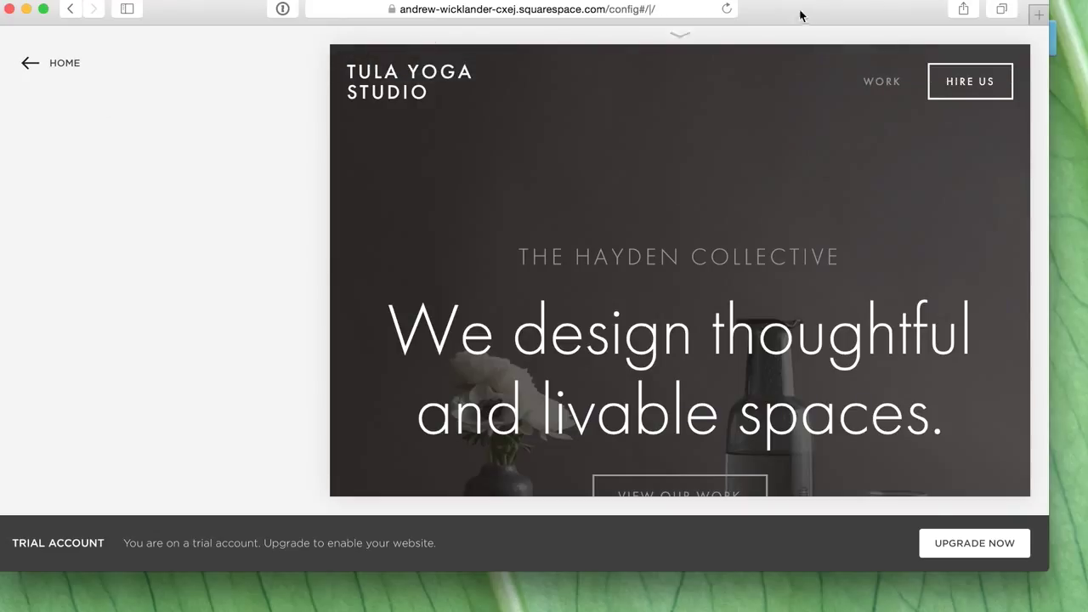
- Reload the editor, reopen Pages, and expand the Work folder
click(727, 10)
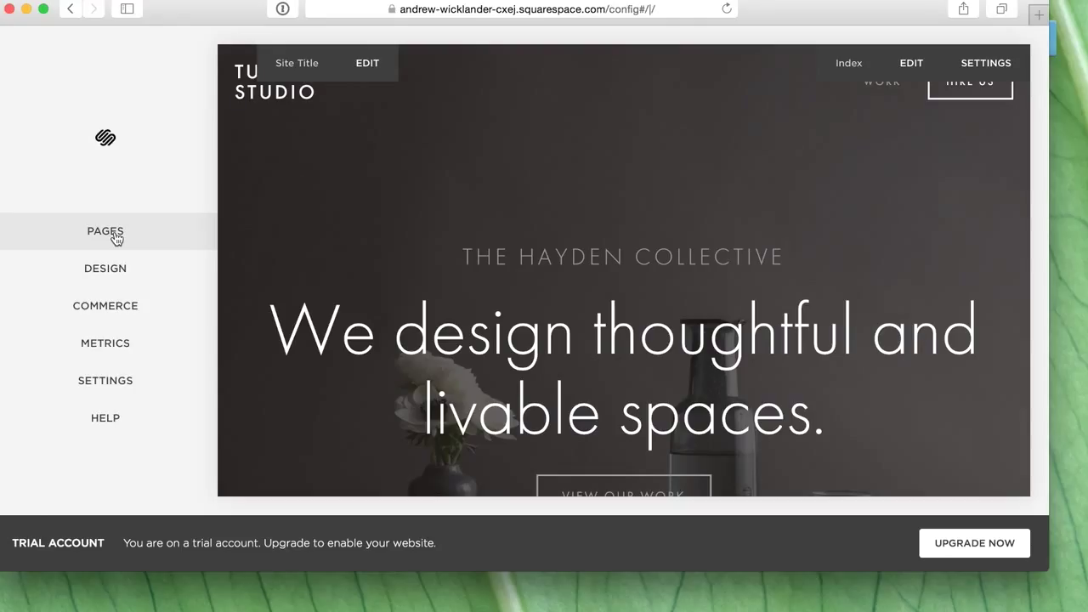
click(105, 232)
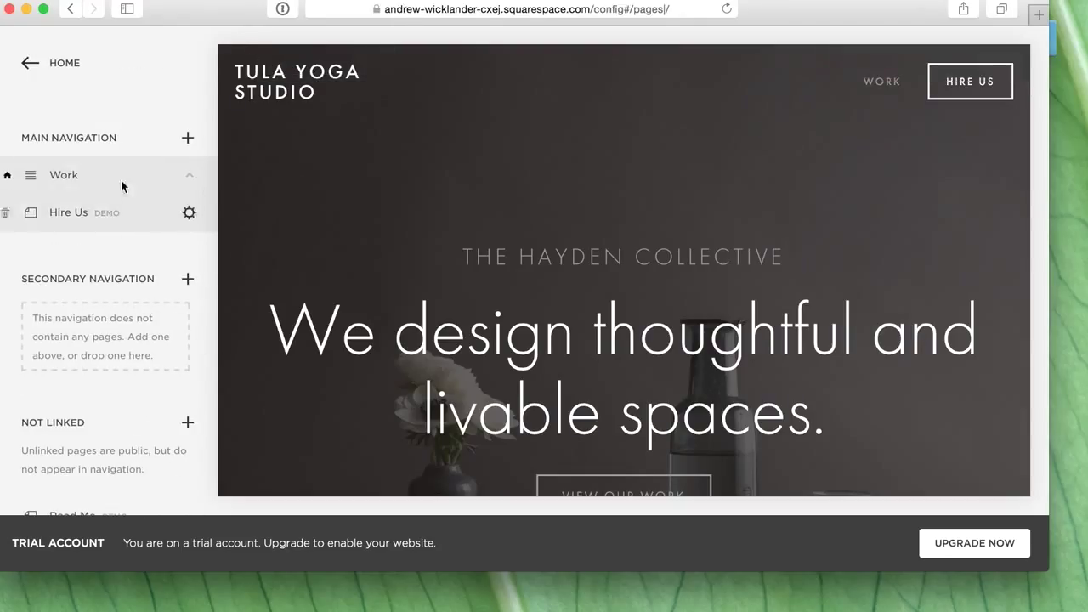
click(191, 178)
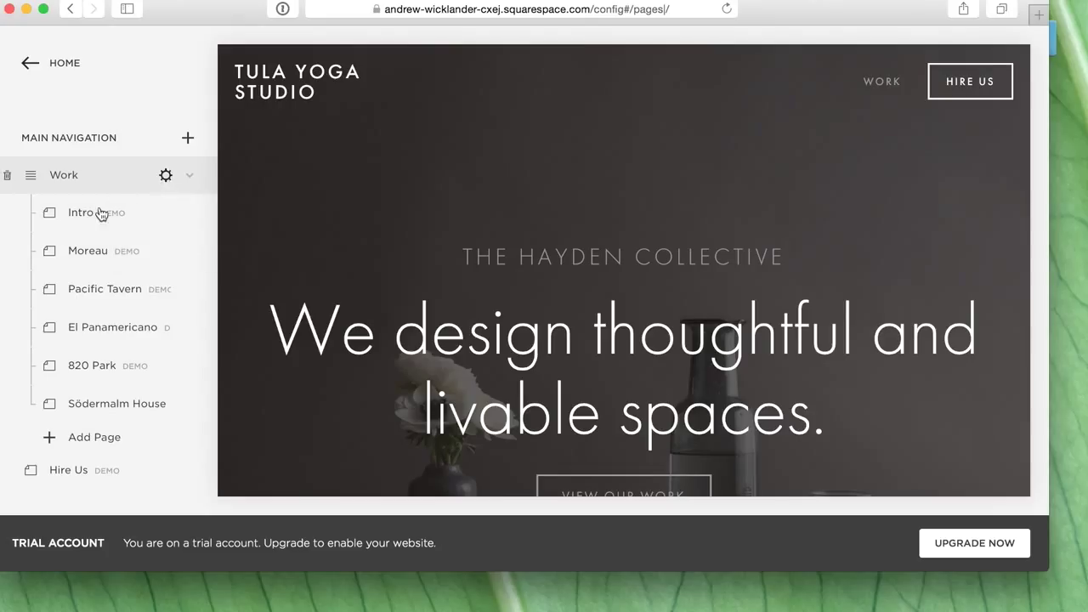
- Add a blank page named 'Home' to the main navigation
click(71, 220)
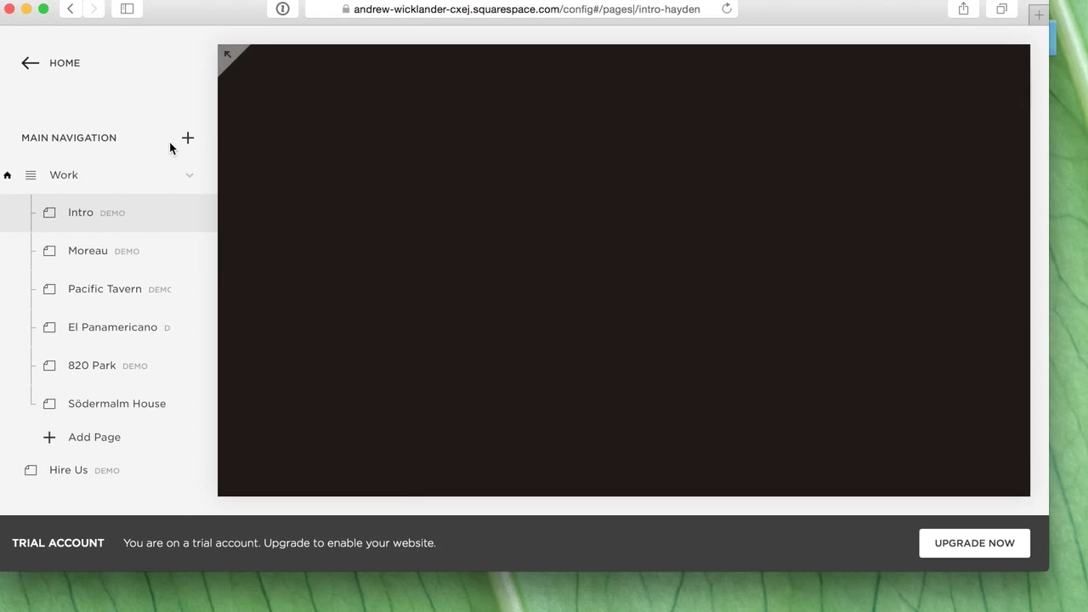
click(188, 139)
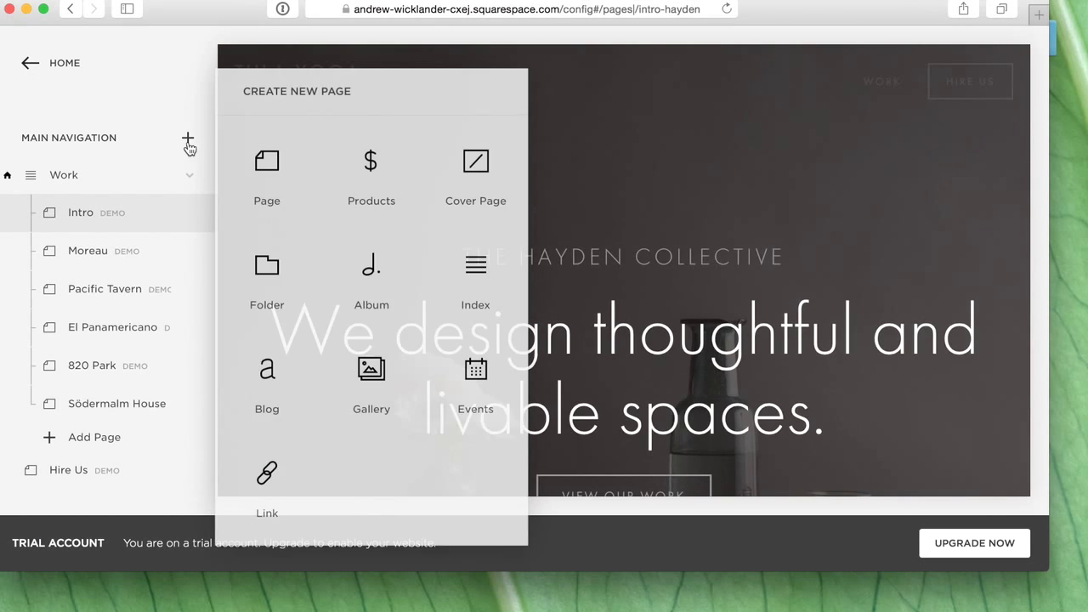
click(283, 160)
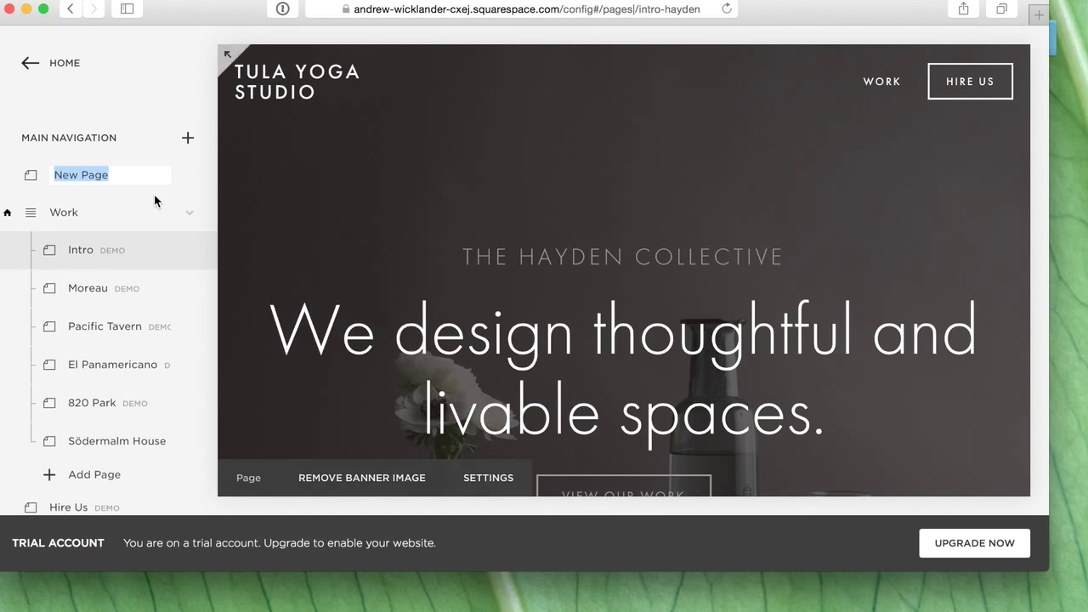
text(Home)
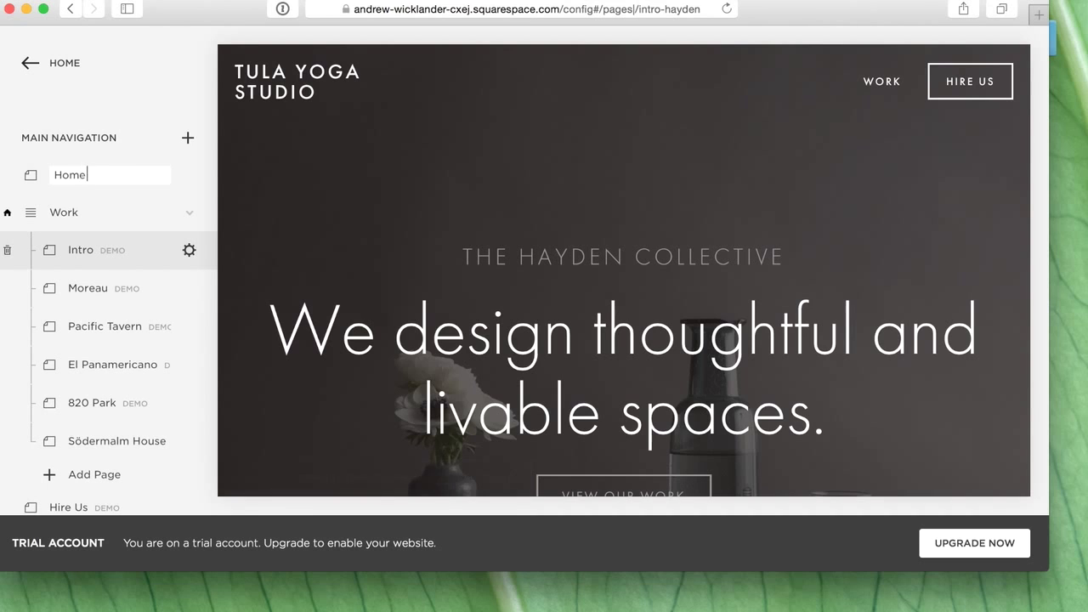
key(Return)
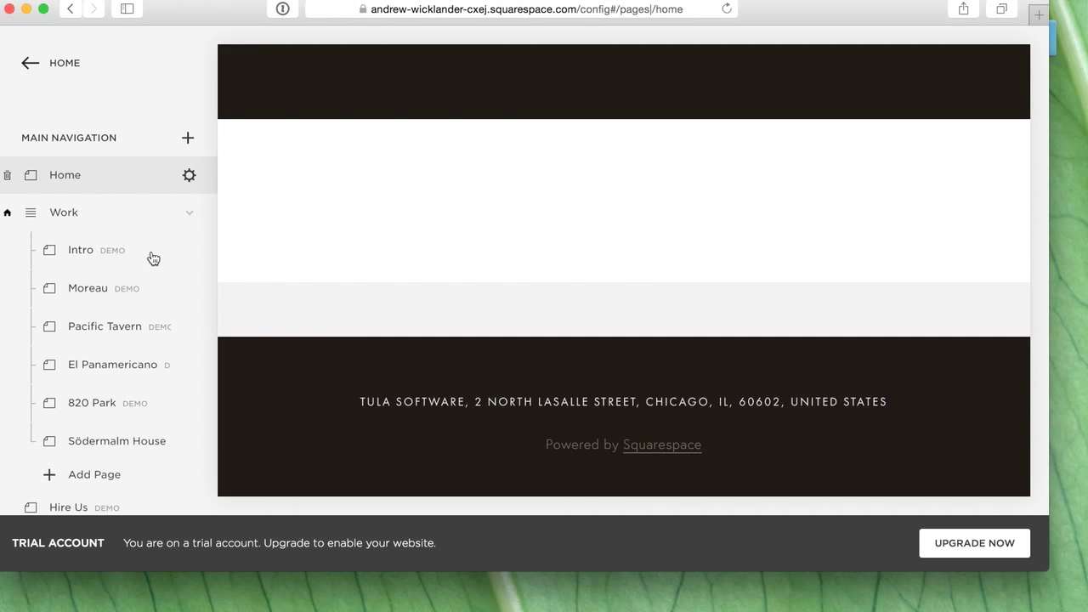
- Set the Home page as the site's homepage in its page settings
click(189, 174)
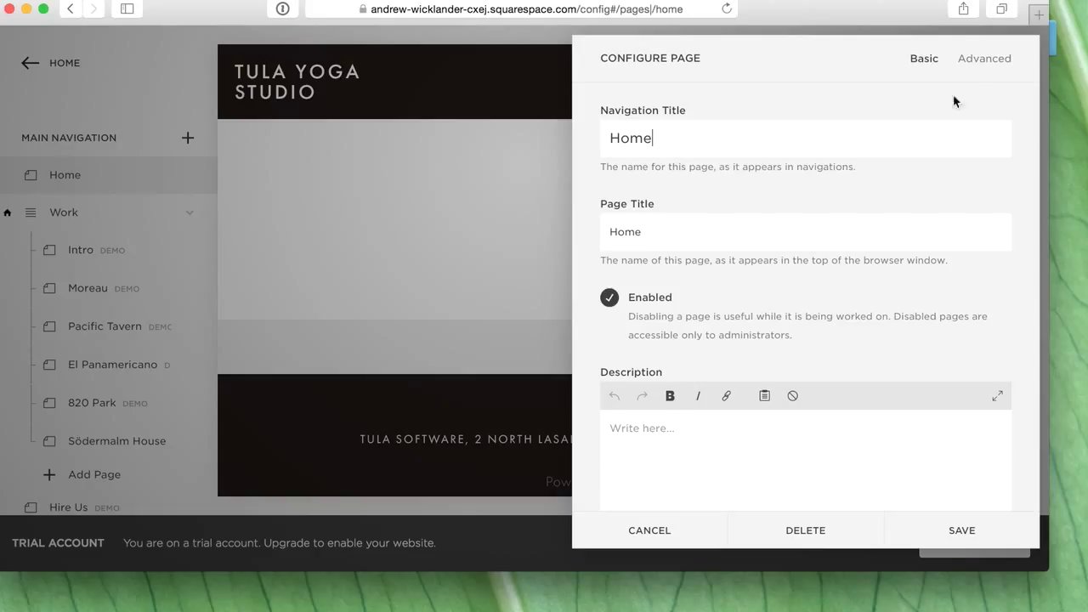
click(980, 60)
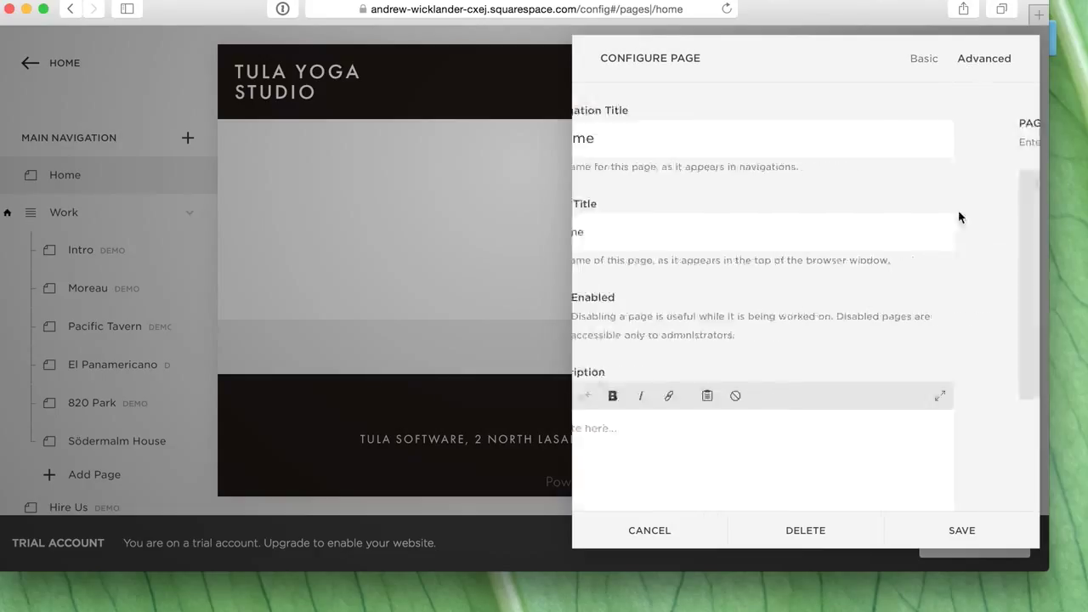
click(932, 59)
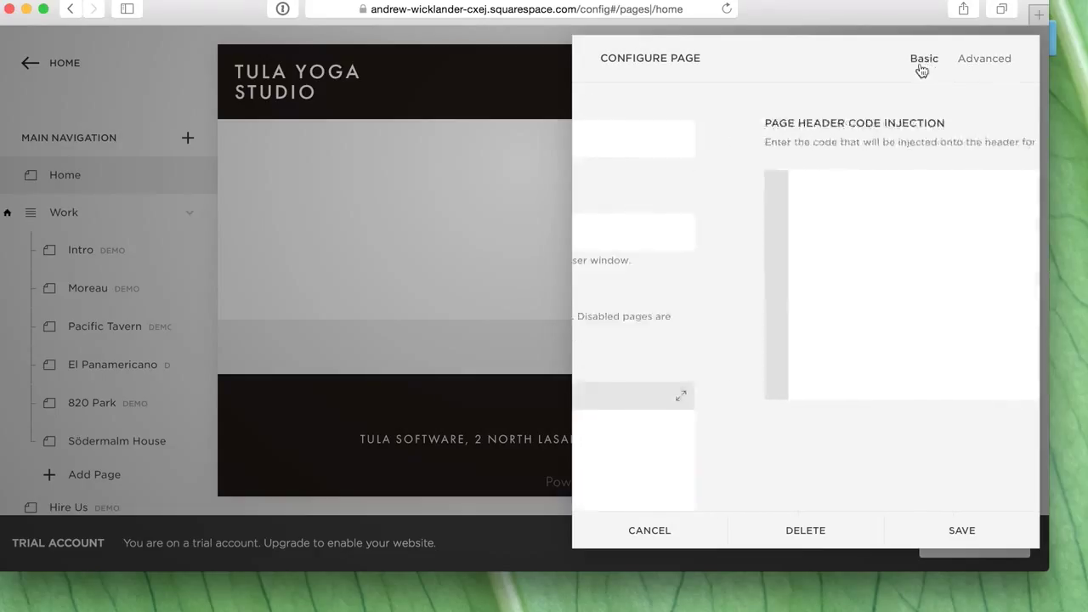
scroll(768, 255, down, 5)
scroll(769, 314, down, 5)
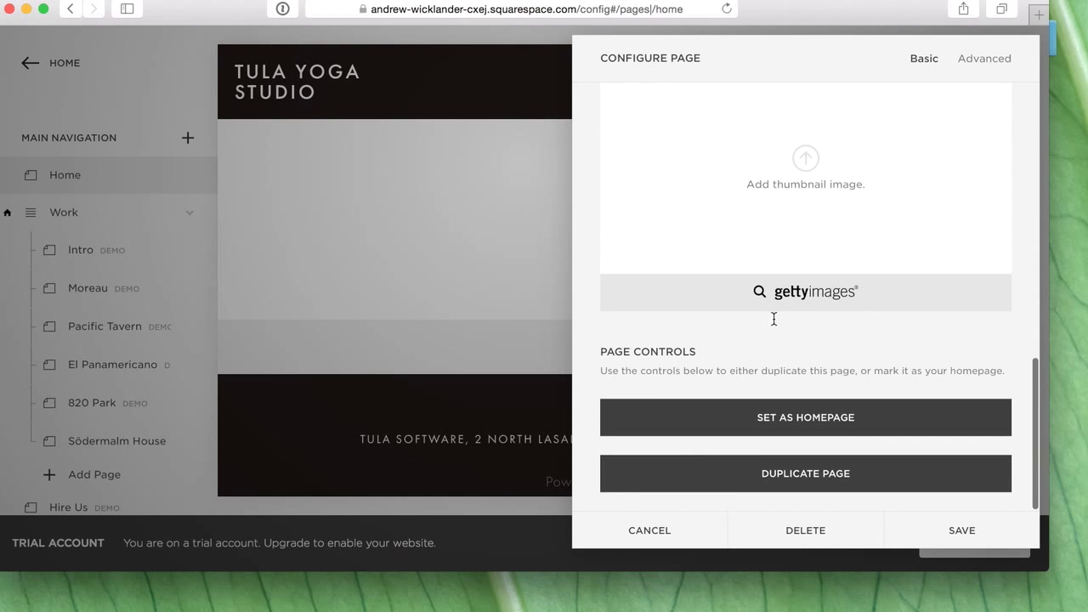
click(816, 422)
click(899, 482)
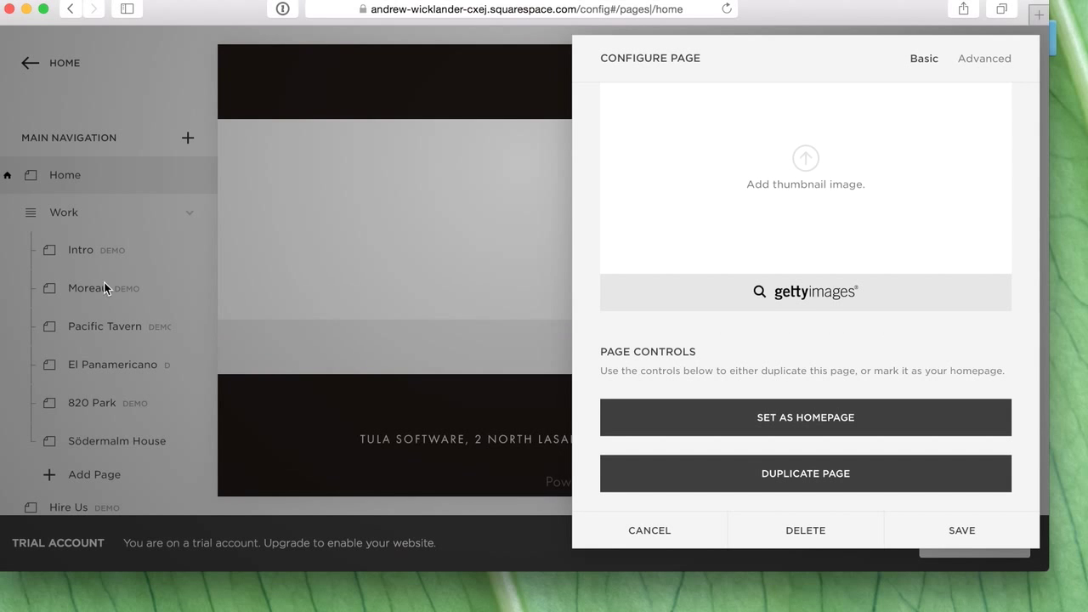
click(67, 214)
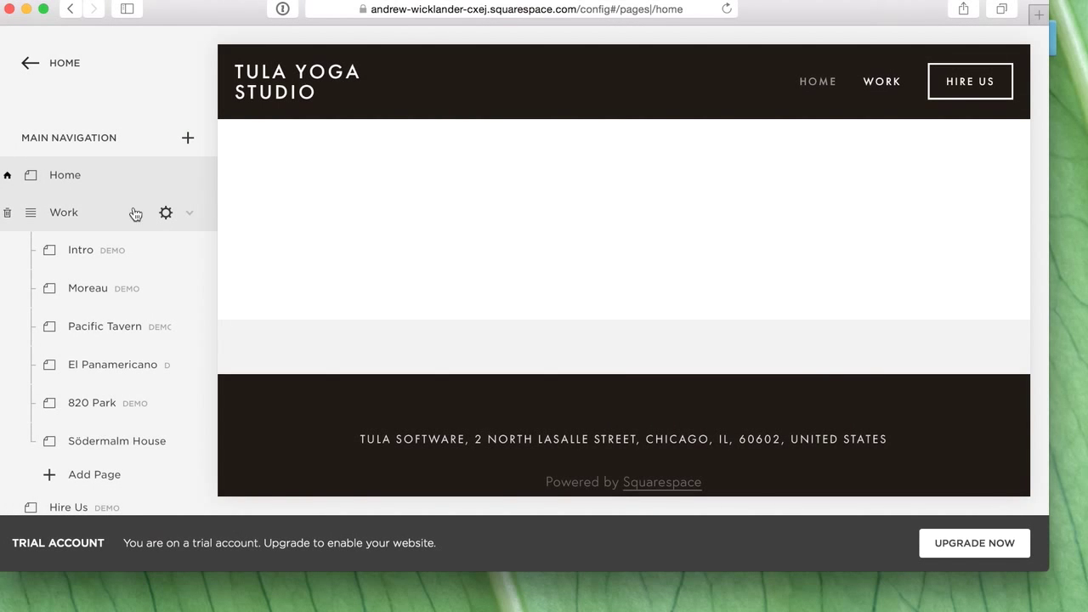
- Delete the example Work and Hire Us pages, confirming each
click(94, 212)
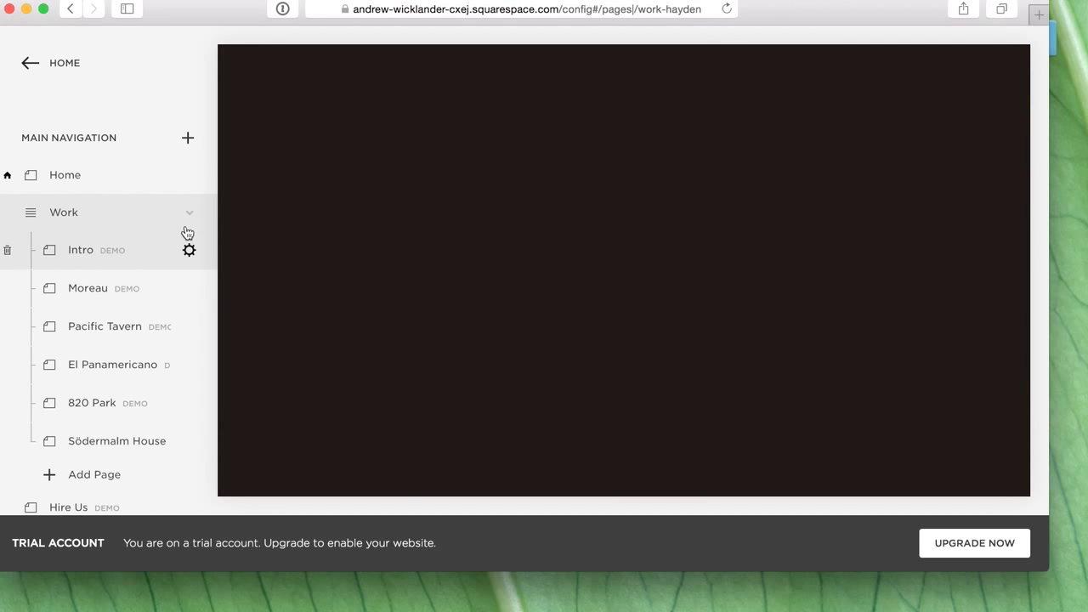
click(189, 216)
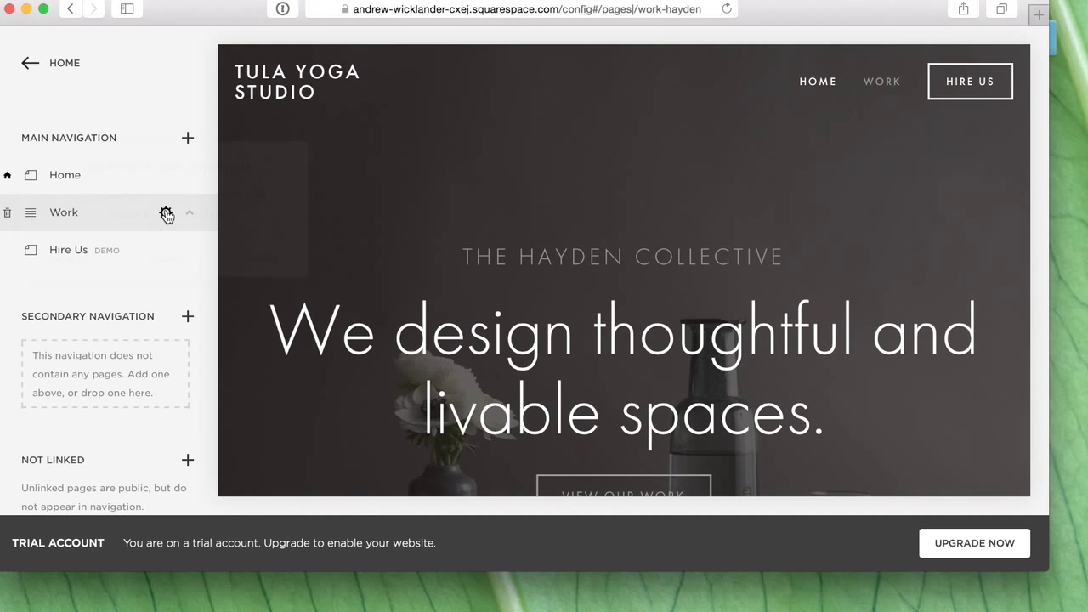
click(167, 265)
click(227, 310)
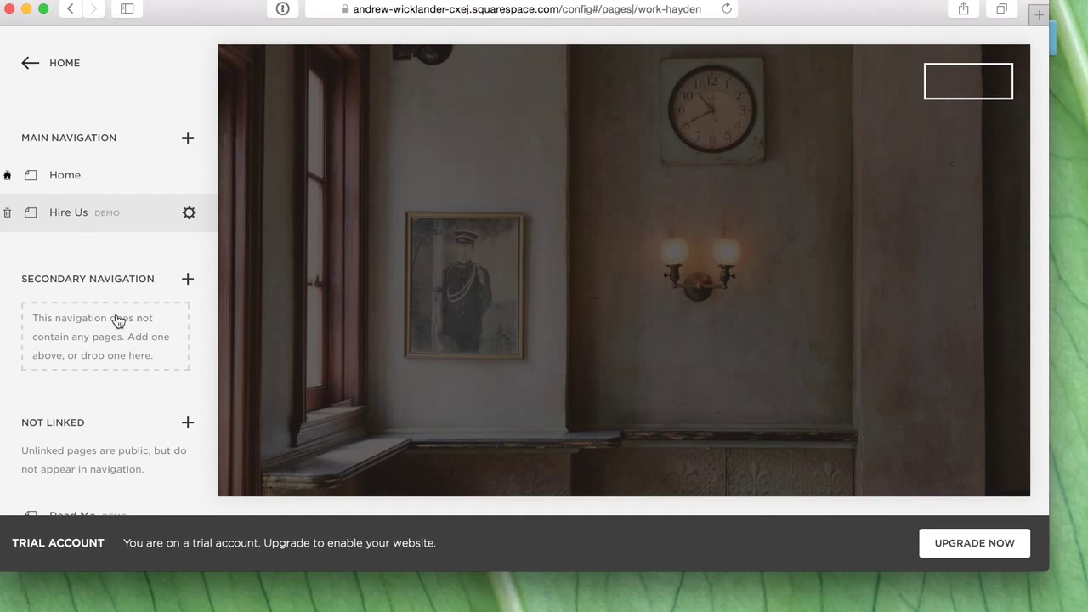
click(188, 213)
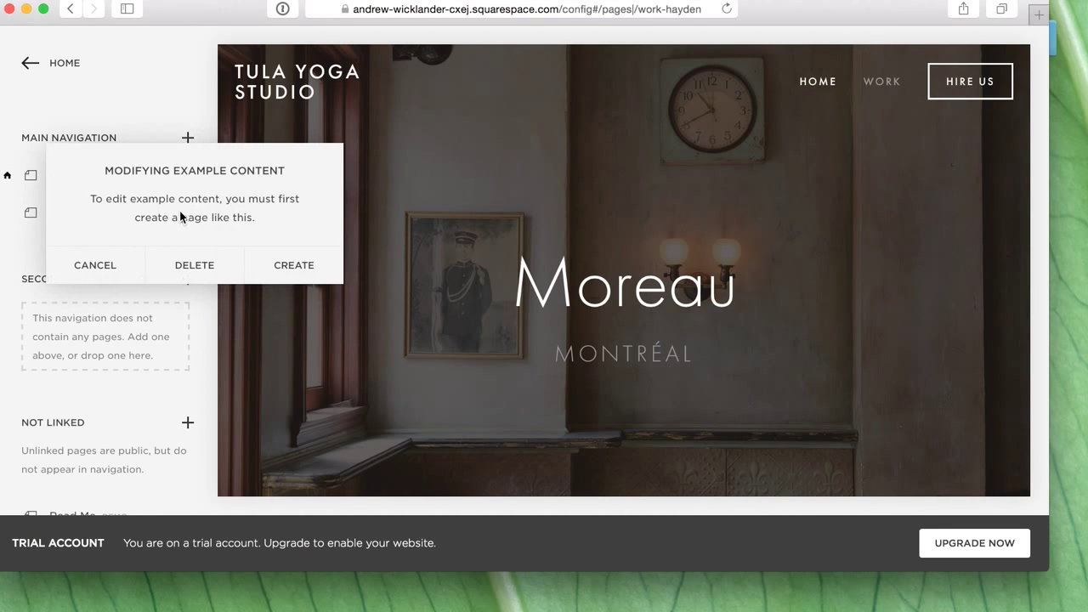
click(195, 266)
click(276, 317)
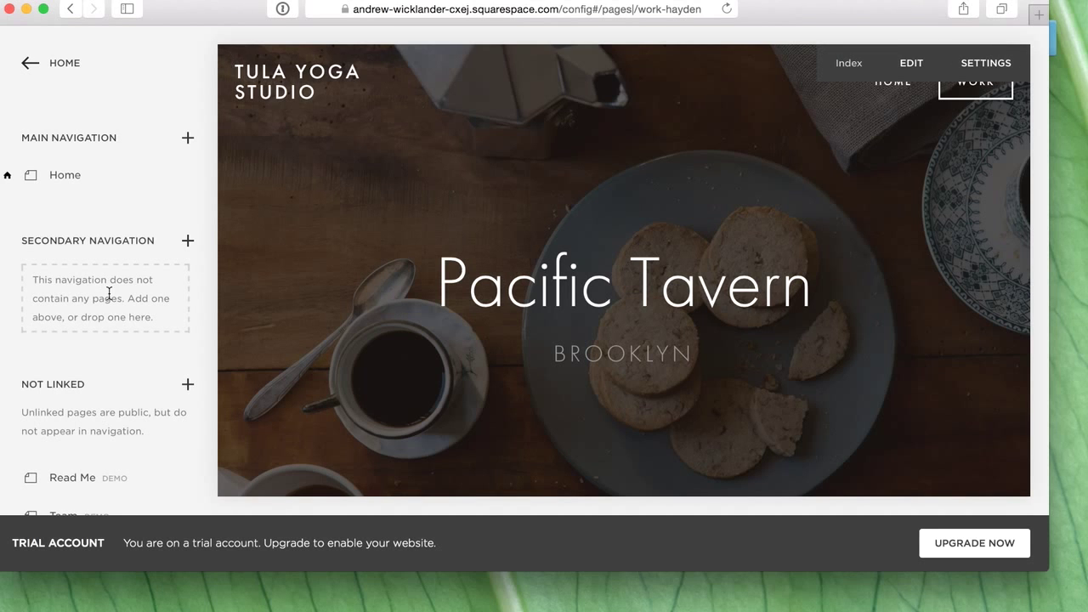
- Preview the blank Home page and check the header no longer links Work
scroll(108, 293, down, 6)
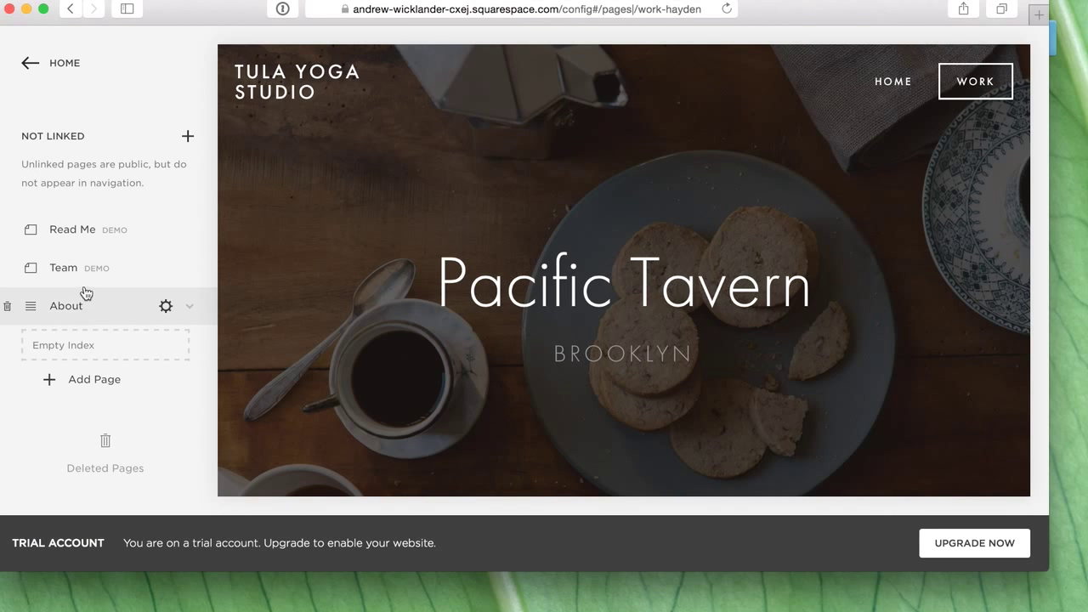
scroll(86, 294, up, 6)
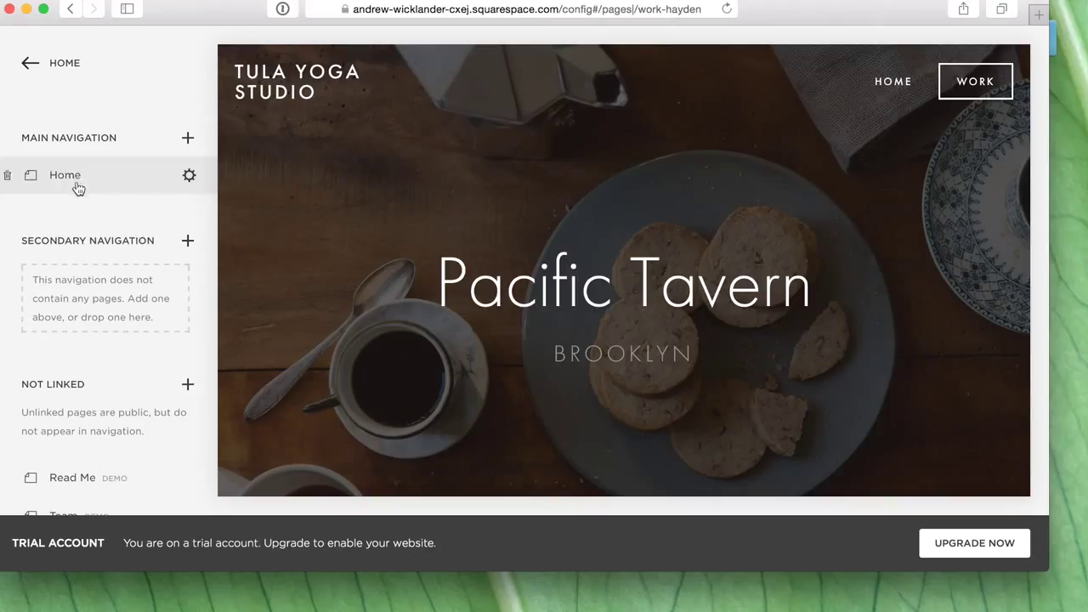
click(77, 185)
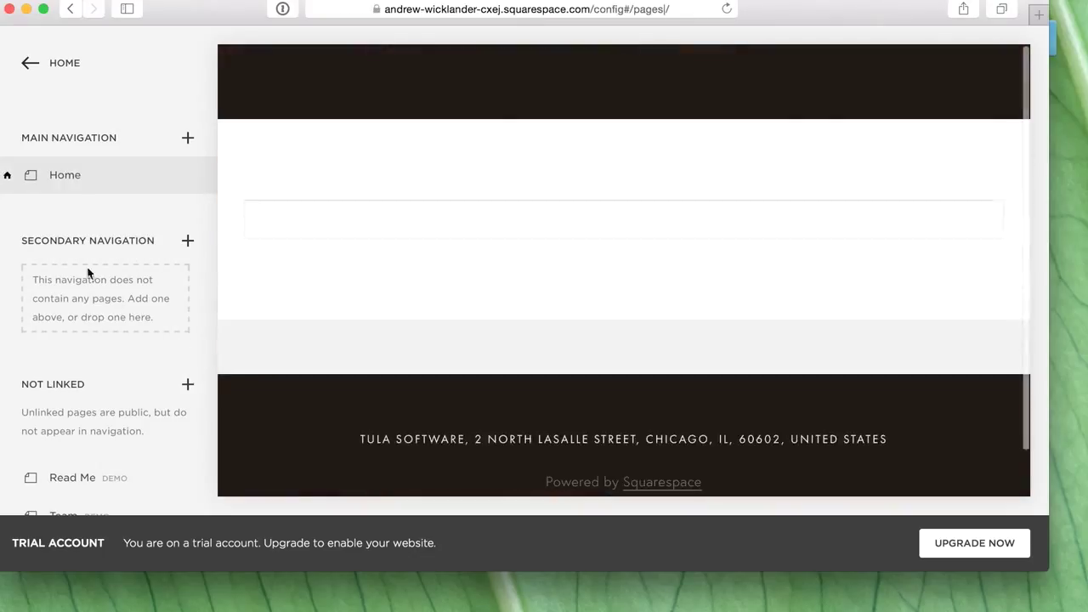
click(957, 86)
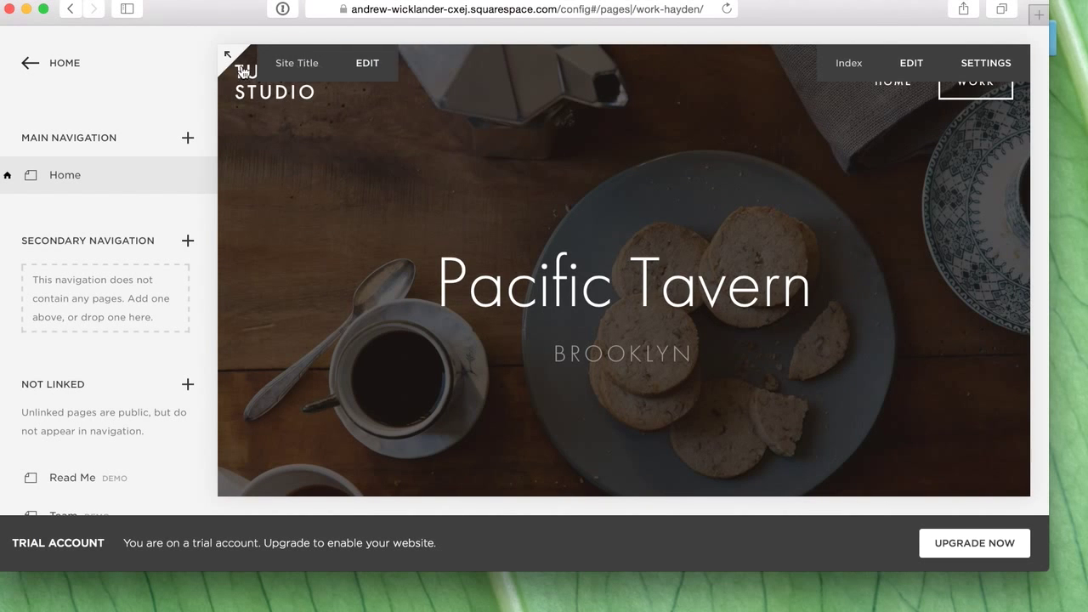
click(65, 68)
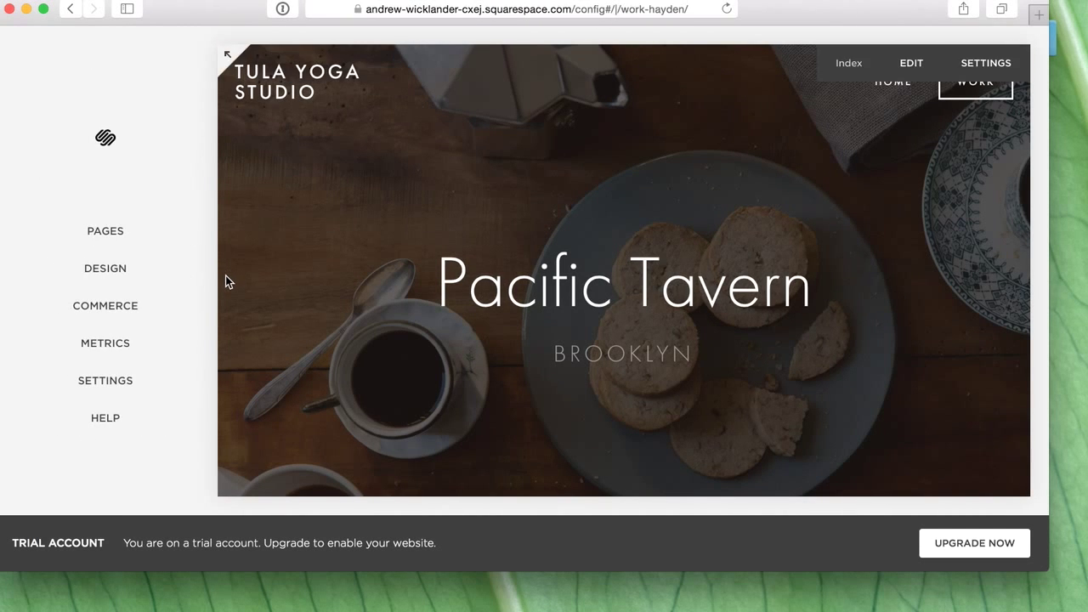
click(124, 245)
click(77, 176)
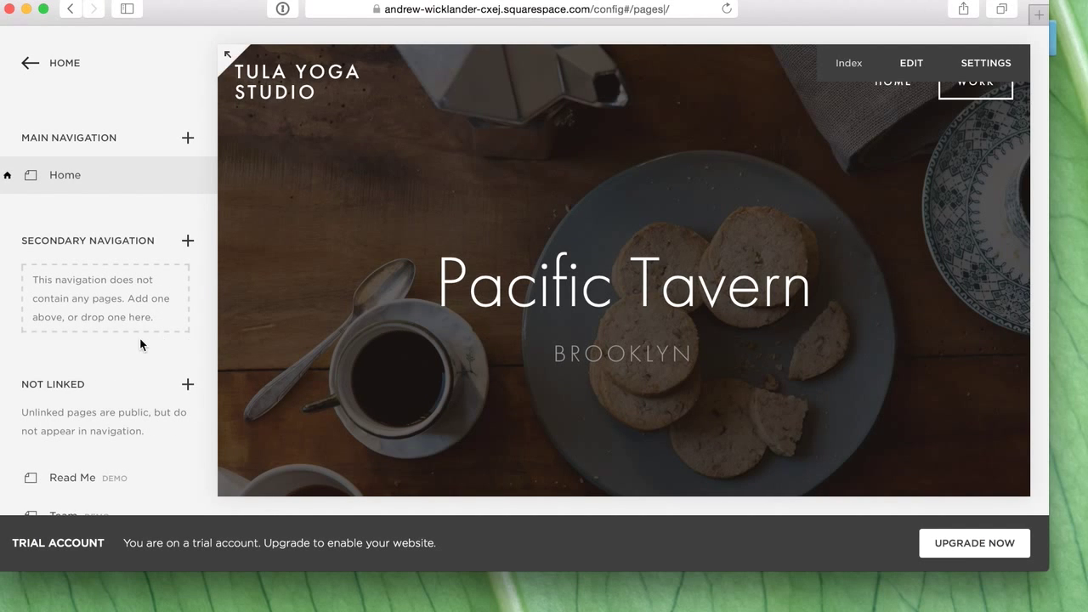
scroll(128, 344, down, 3)
scroll(122, 348, up, 3)
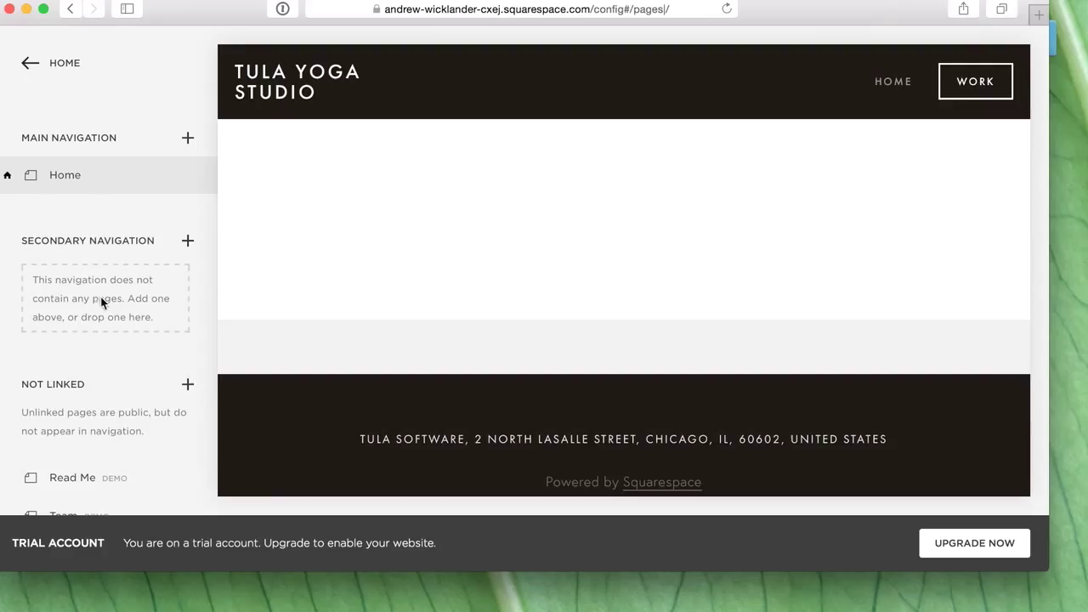
- Add blank 'Schedule' and 'Pricing' pages to the main navigation
click(188, 139)
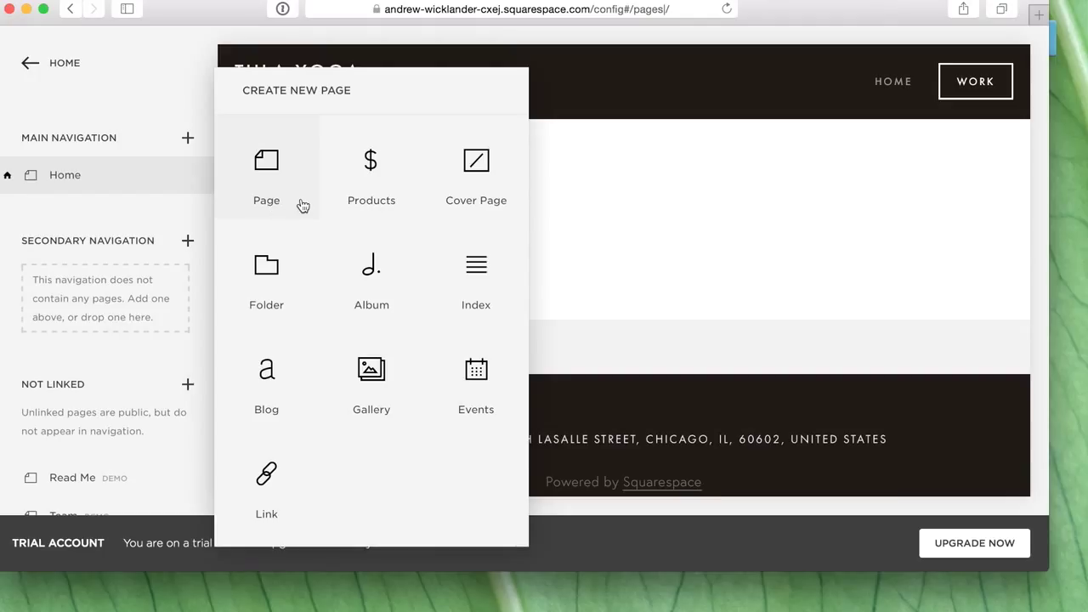
click(267, 170)
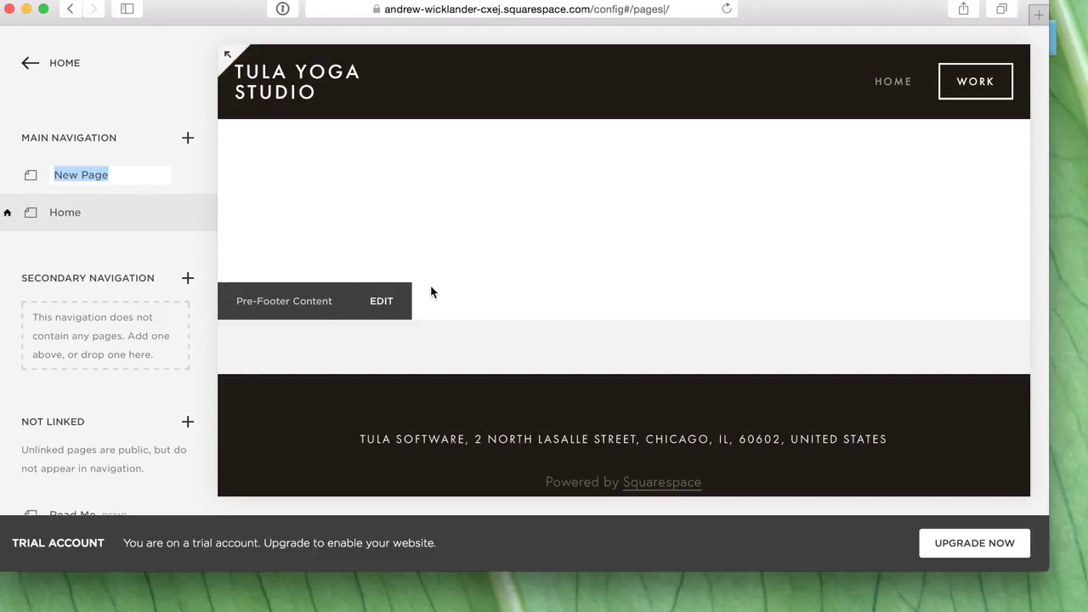
text(Schedule)
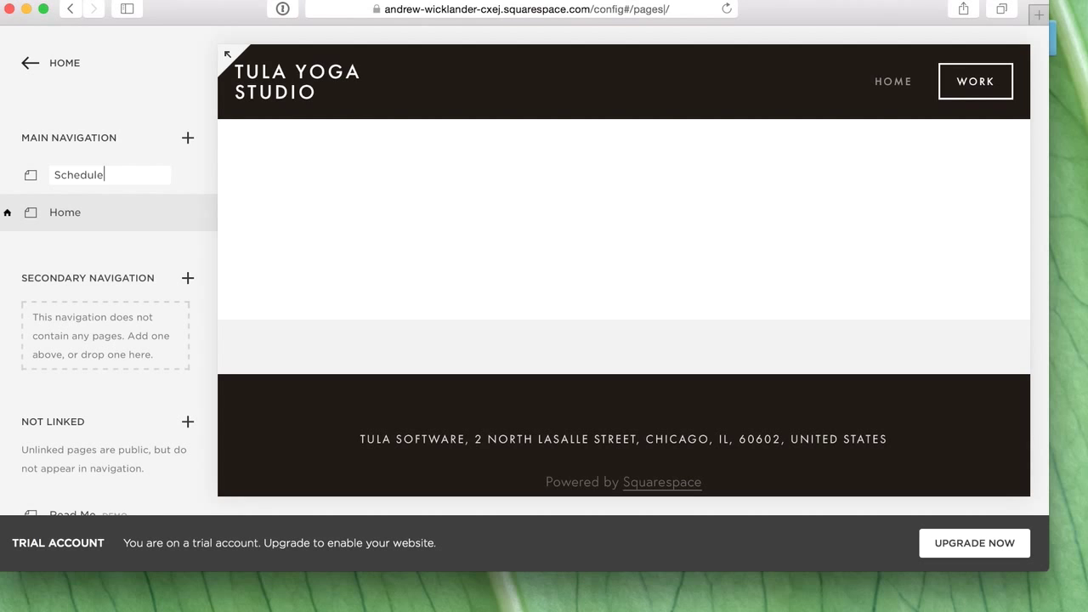
key(Return)
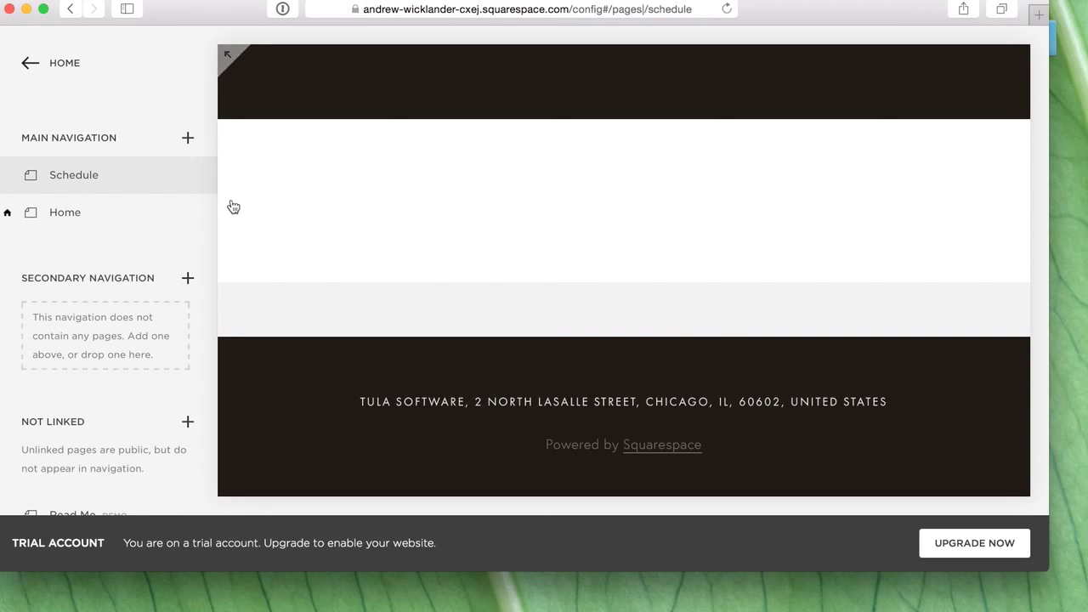
click(188, 138)
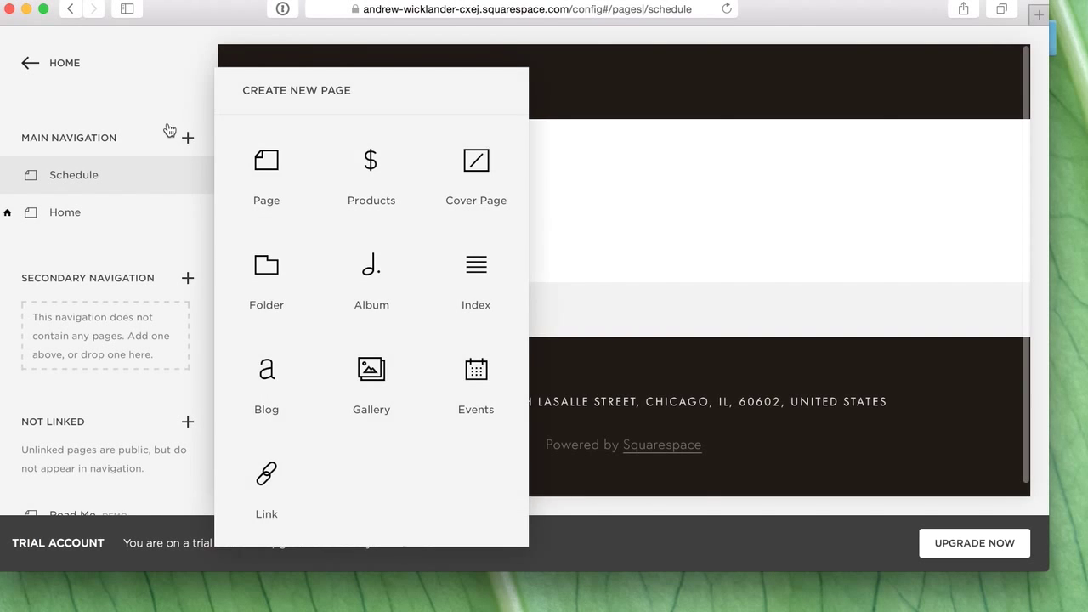
text(Pricing)
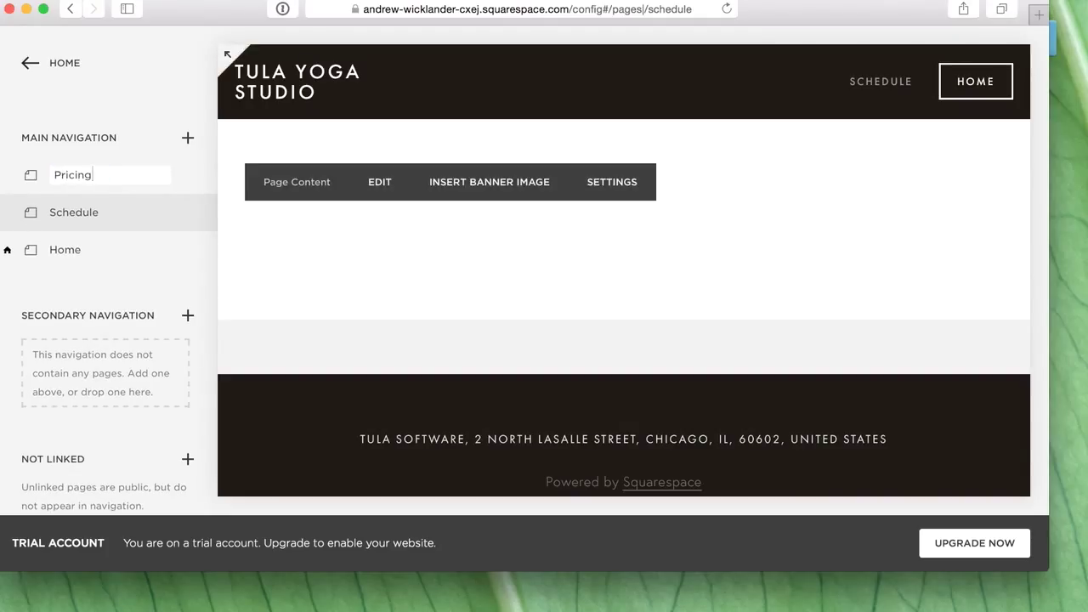
key(Return)
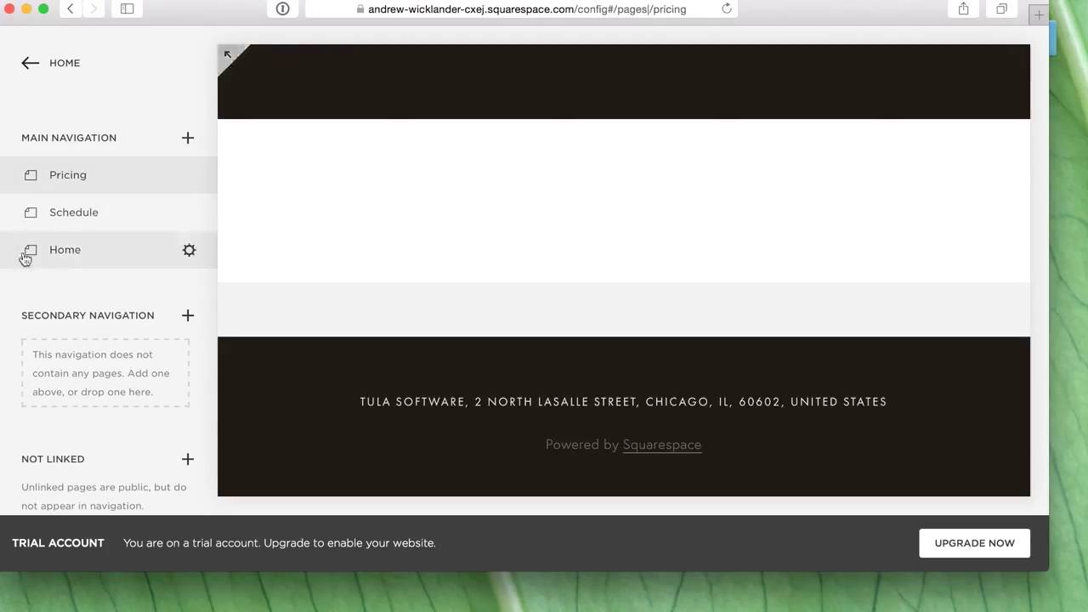
- Reorder the navigation to Home, Schedule, Pricing
drag(73, 253, 74, 161)
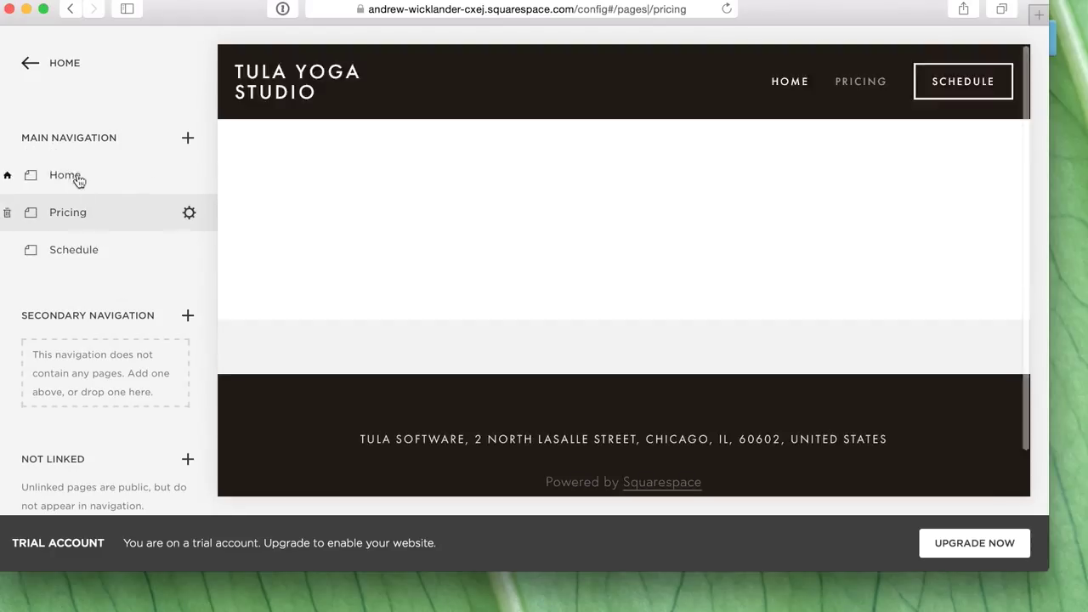
mouse_move(318, 204)
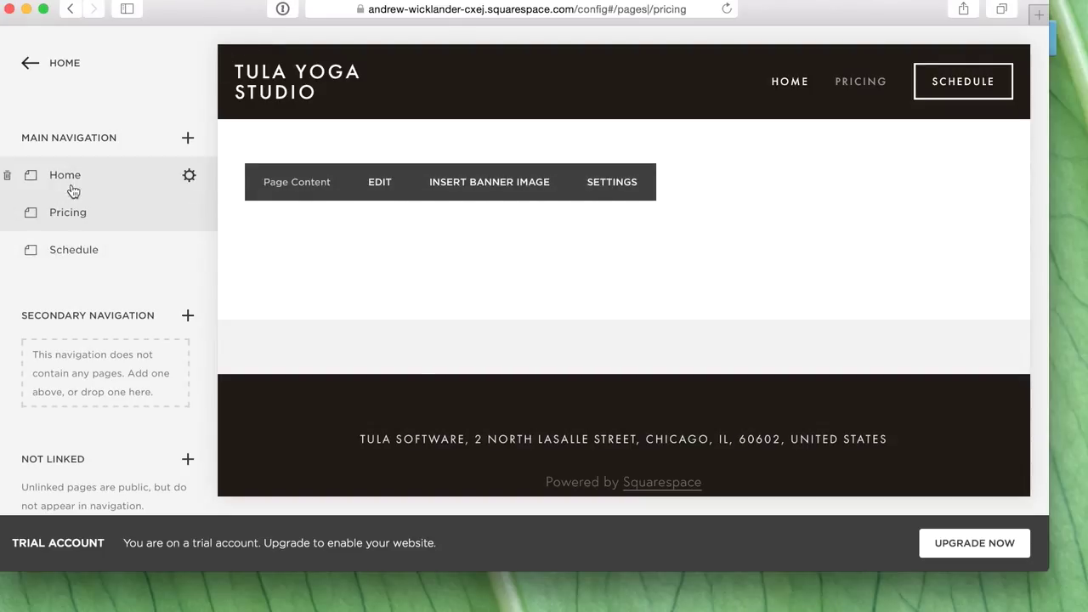
drag(78, 213, 98, 239)
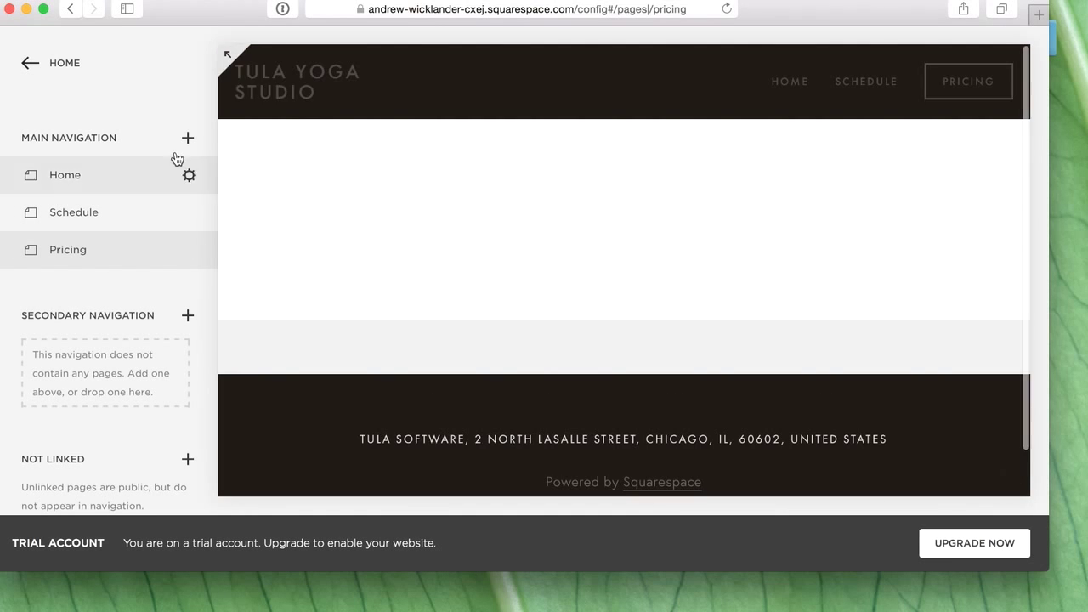
- Create a new Events page in Main Navigation and name it Special Events
click(188, 137)
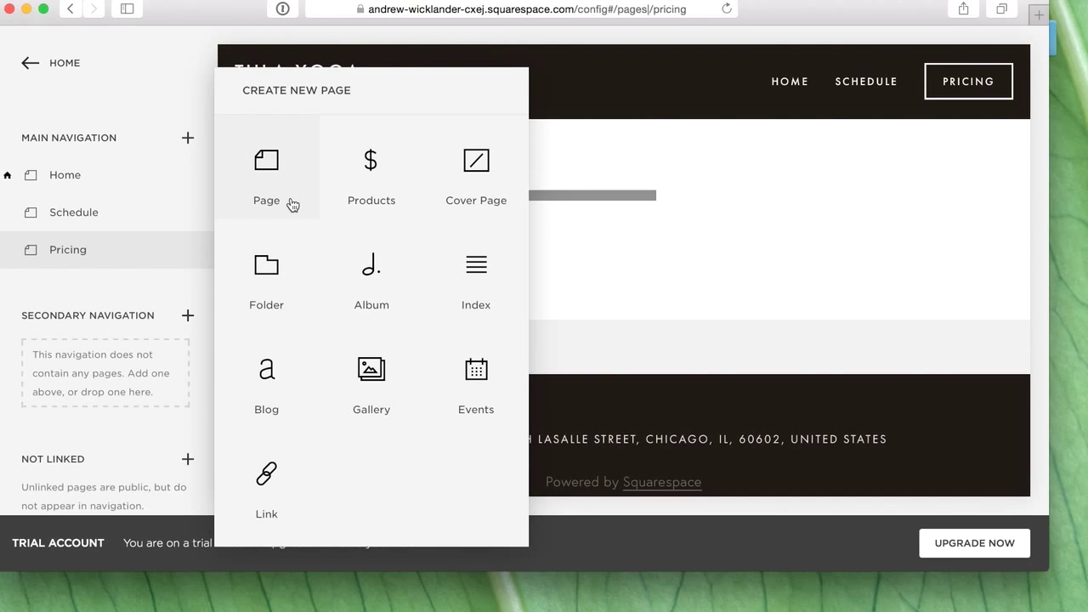
click(477, 377)
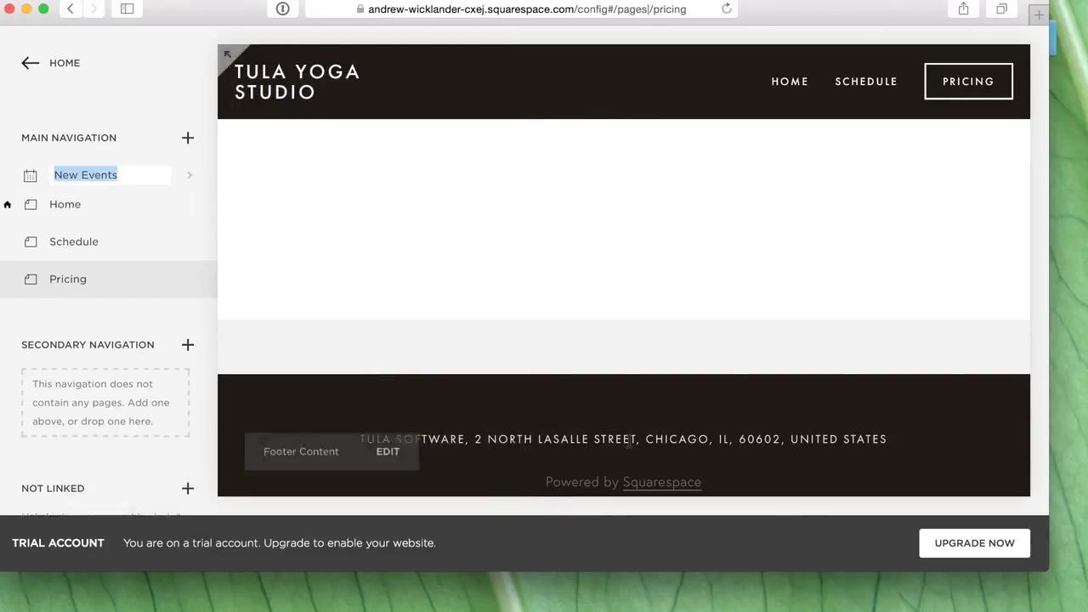
text(S)
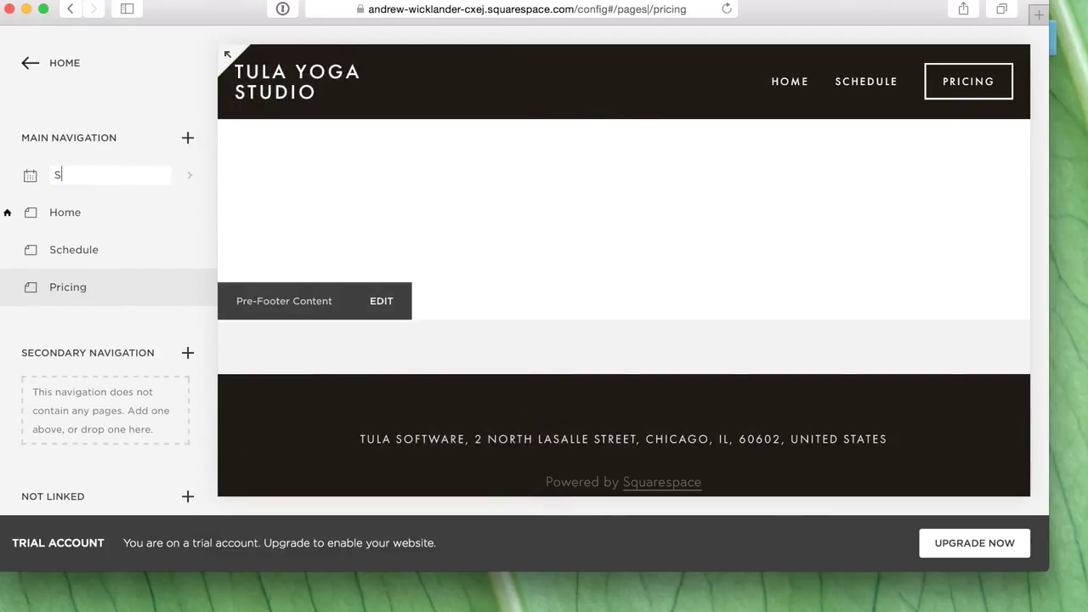
text(peical Eve)
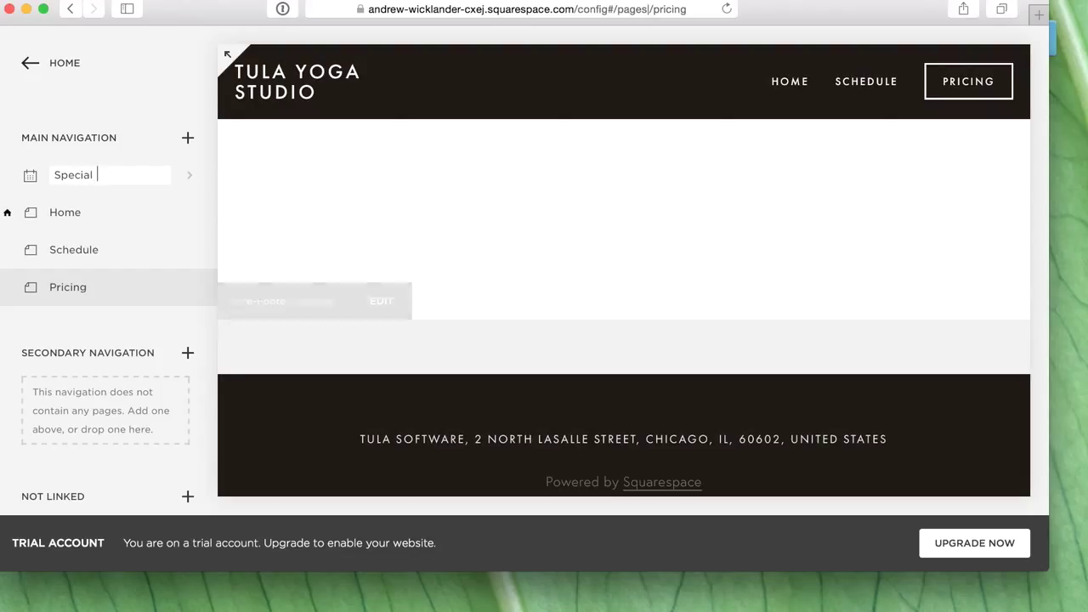
key(Return)
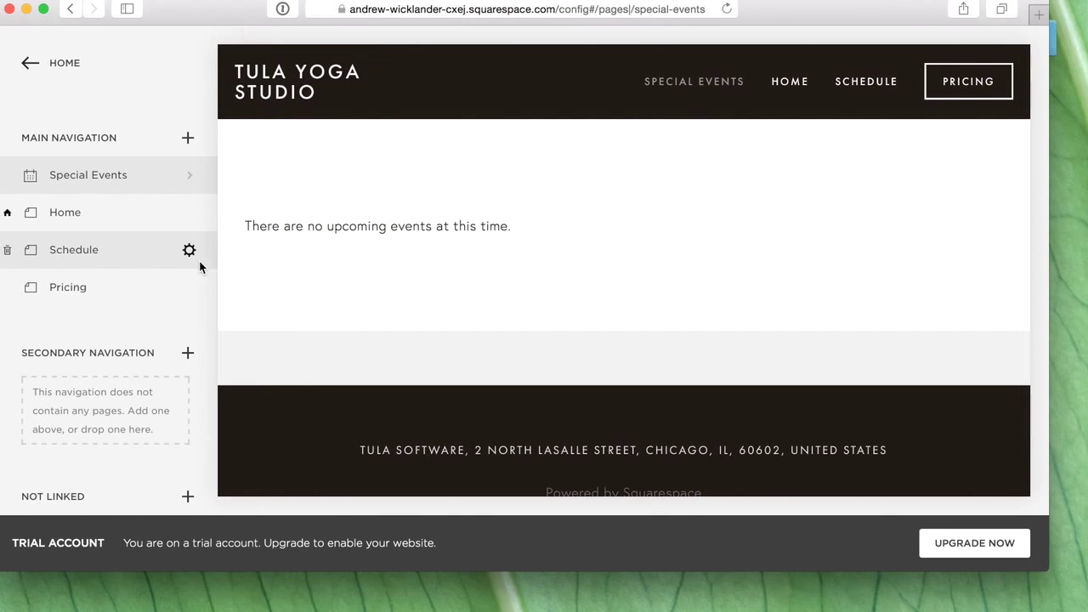
- Add an index page named Team to the navigation
click(187, 138)
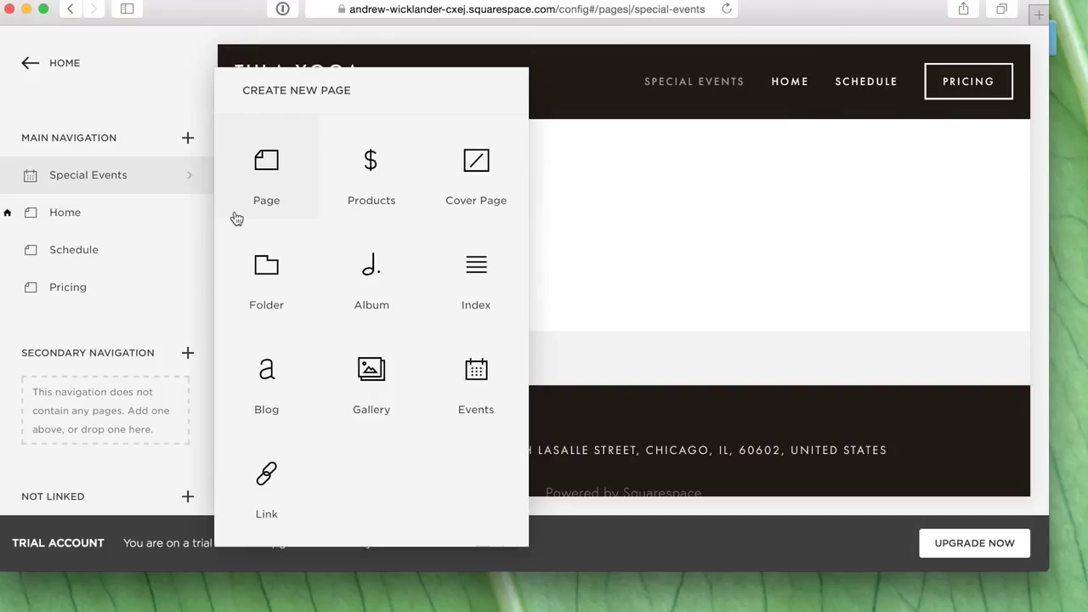
click(479, 272)
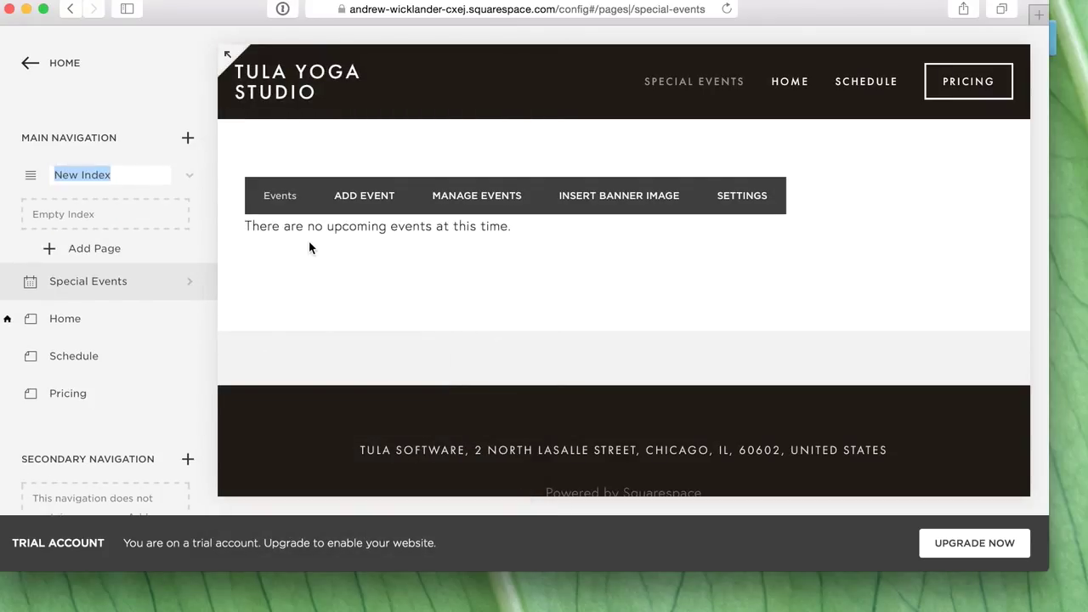
text(Team)
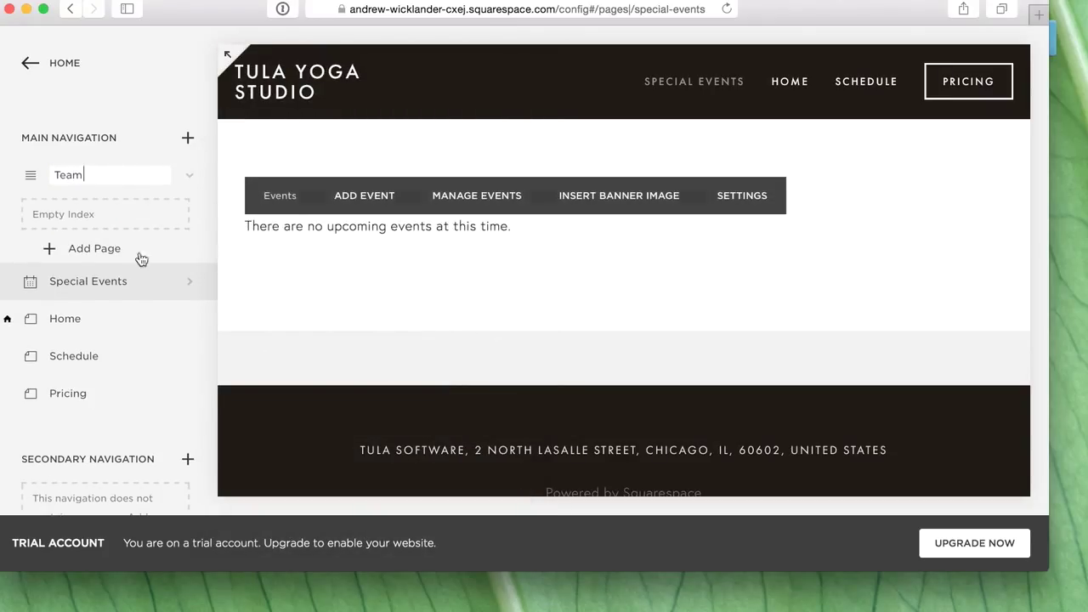
click(93, 250)
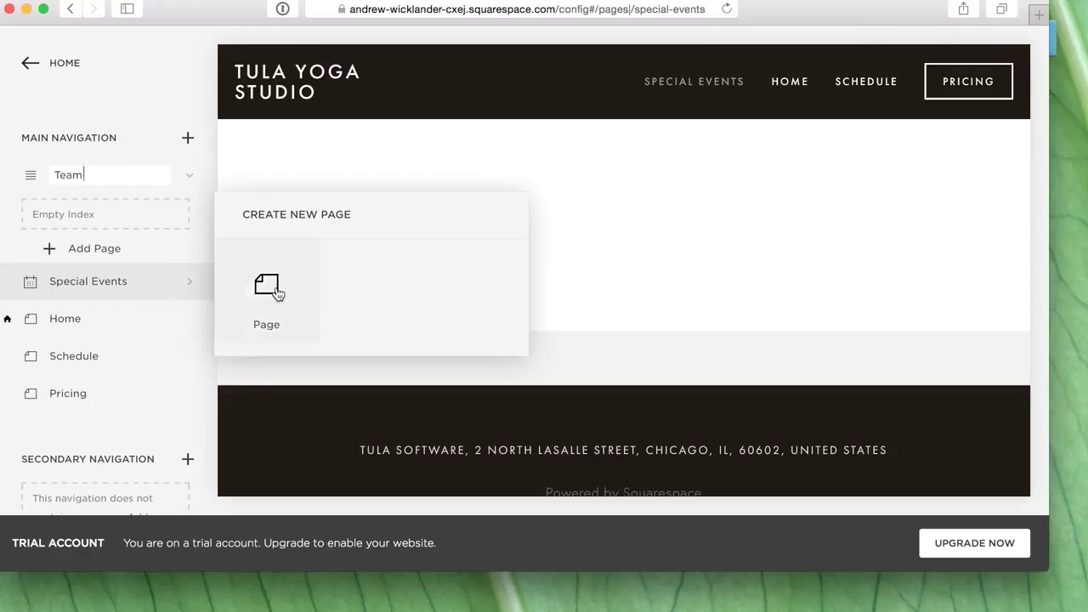
key(Escape)
- Create three blank pages inside Team, each named after a team member
text(A)
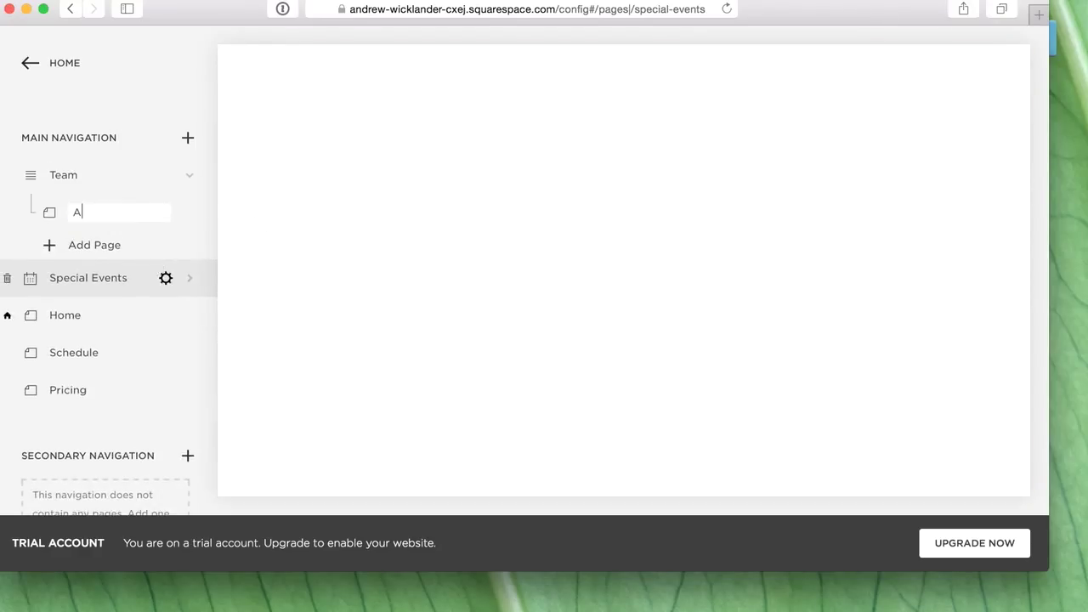
text(ndrew Wicklander)
key(Return)
click(85, 246)
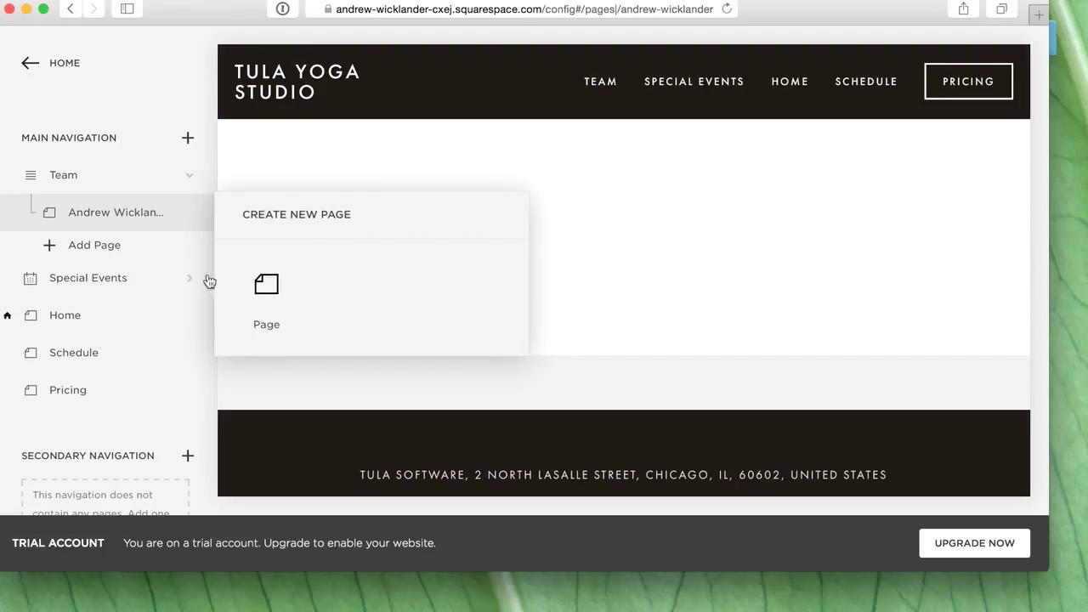
click(282, 296)
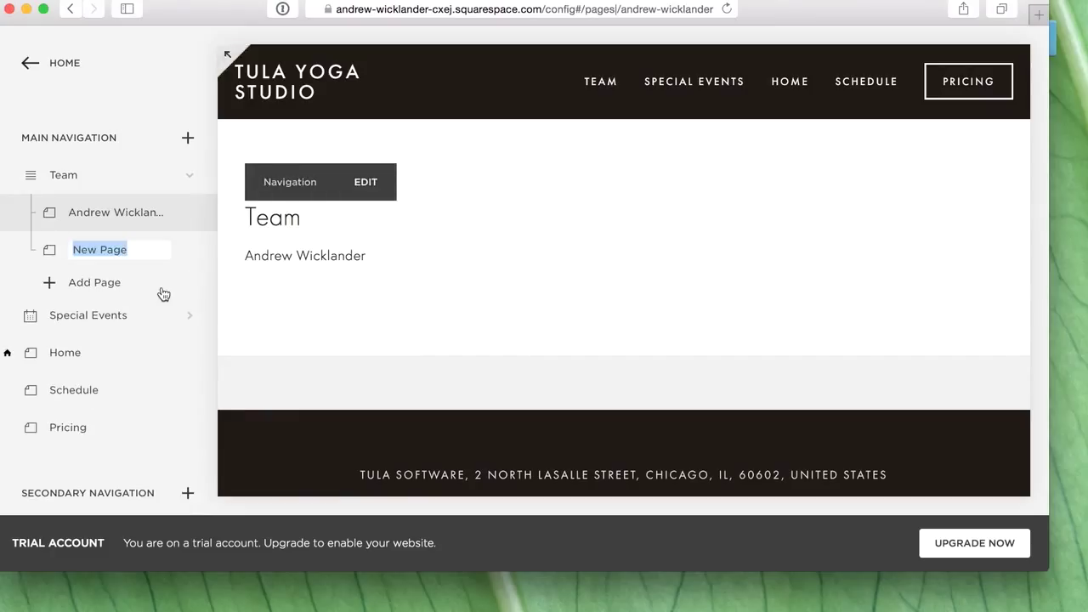
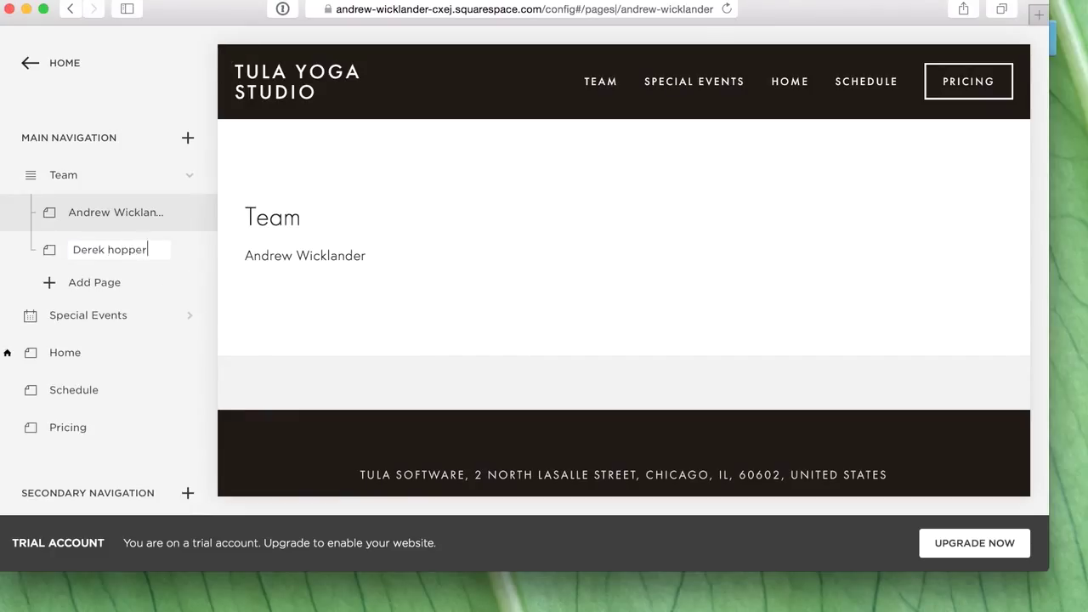
key(Return)
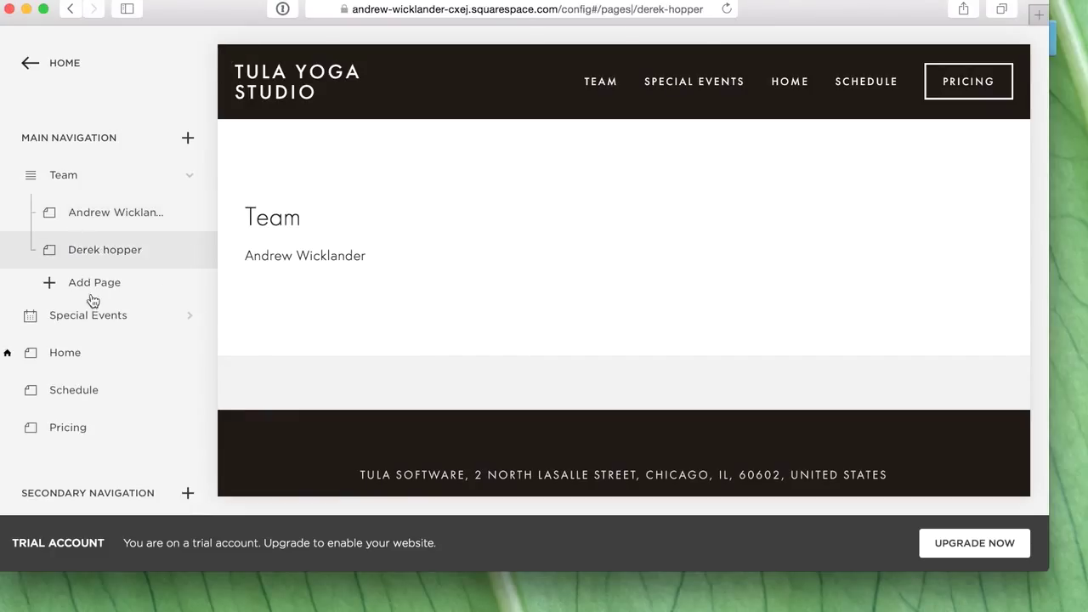
click(92, 281)
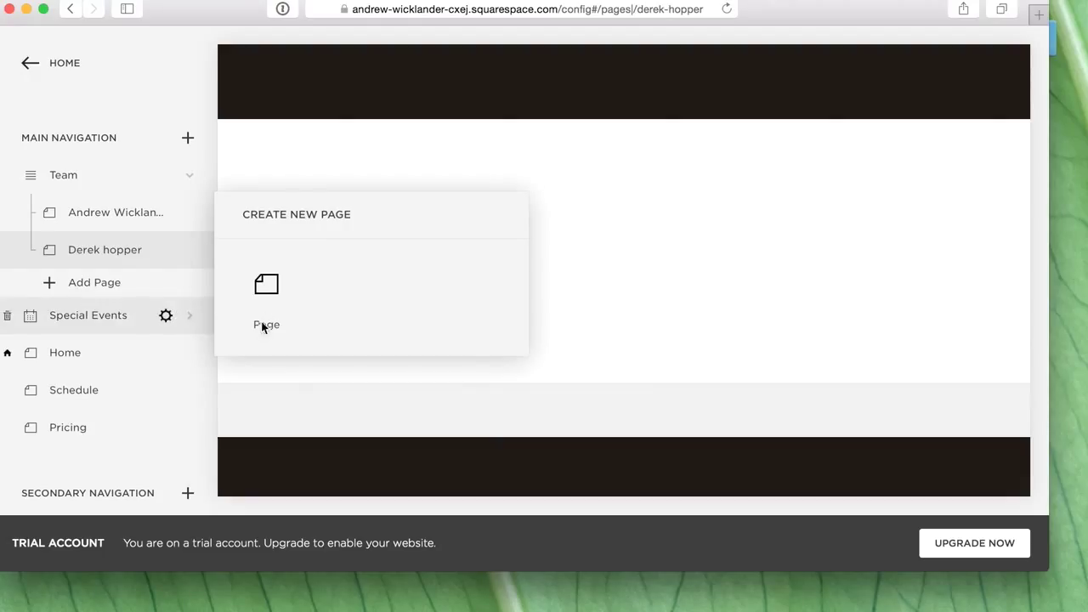
click(274, 299)
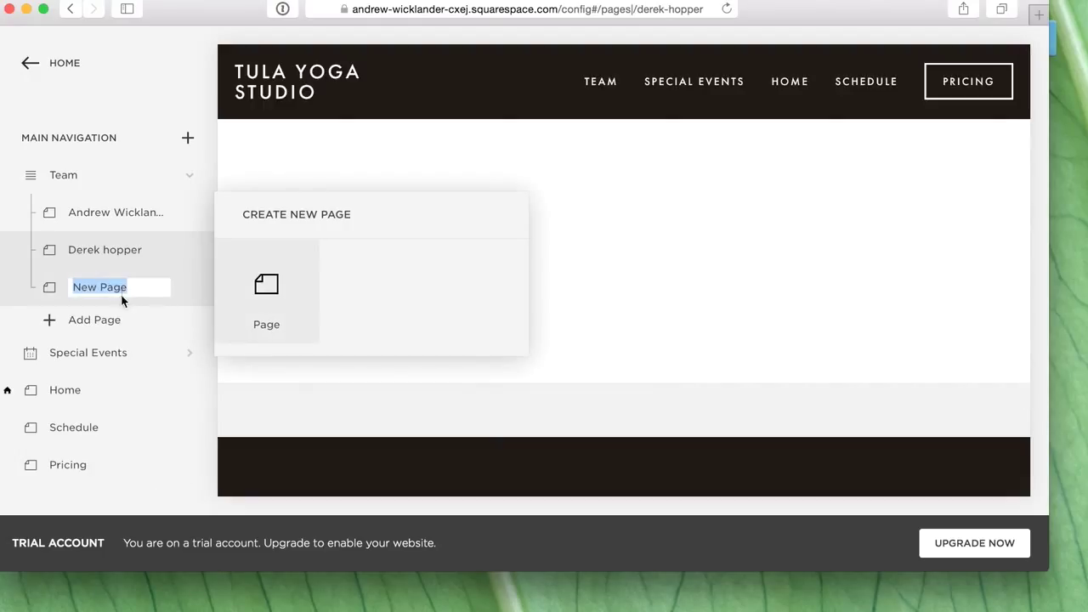
key(Return)
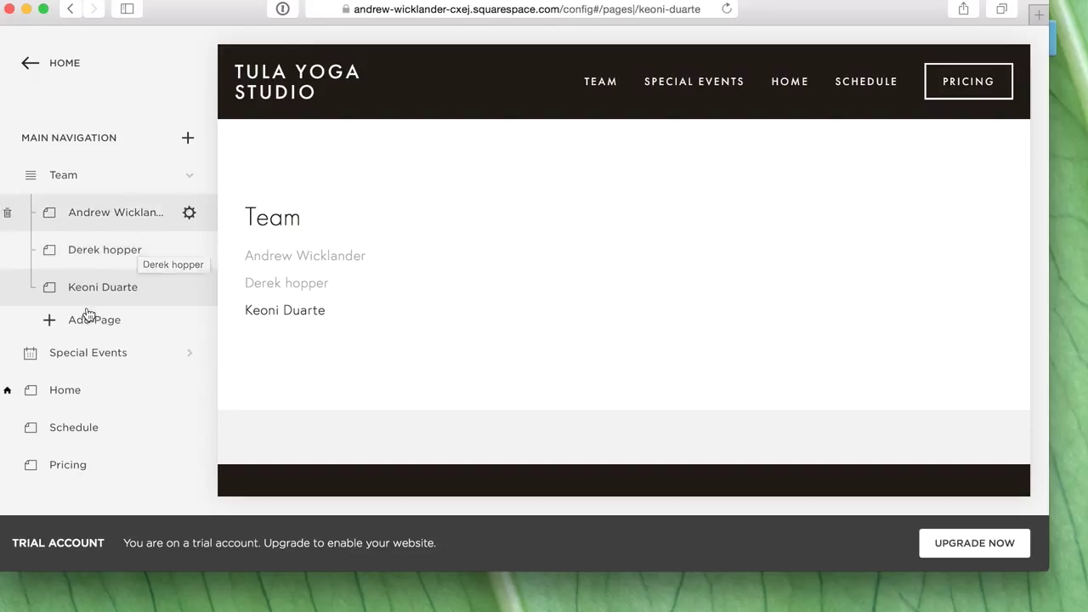
- Move Team into Main Navigation and reorder to Home, Schedule, Pricing, Special Events, Team
drag(63, 349, 77, 139)
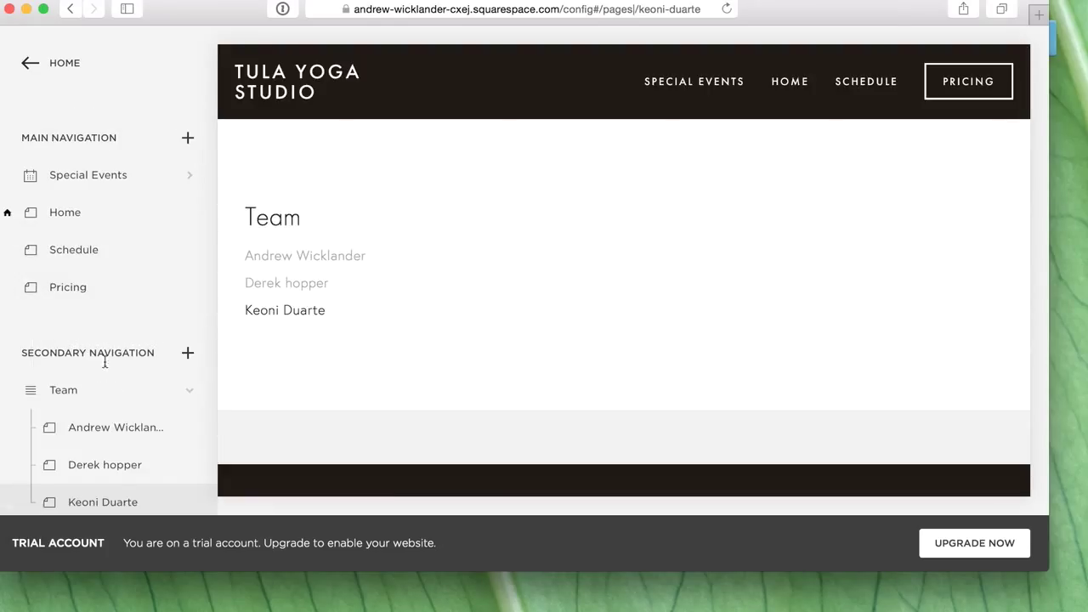
drag(68, 392, 71, 279)
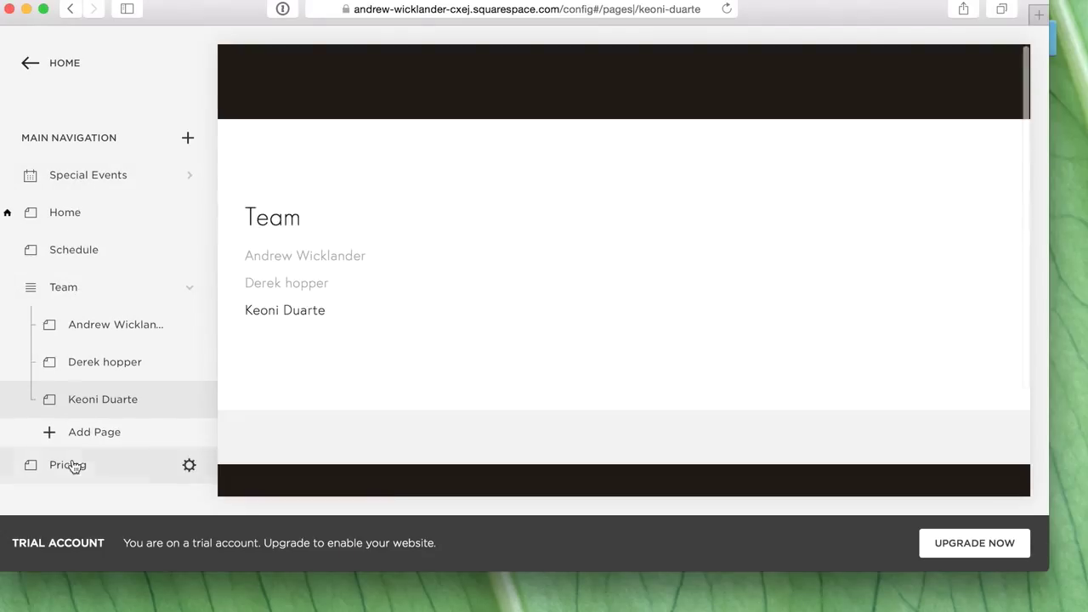
drag(73, 449, 74, 291)
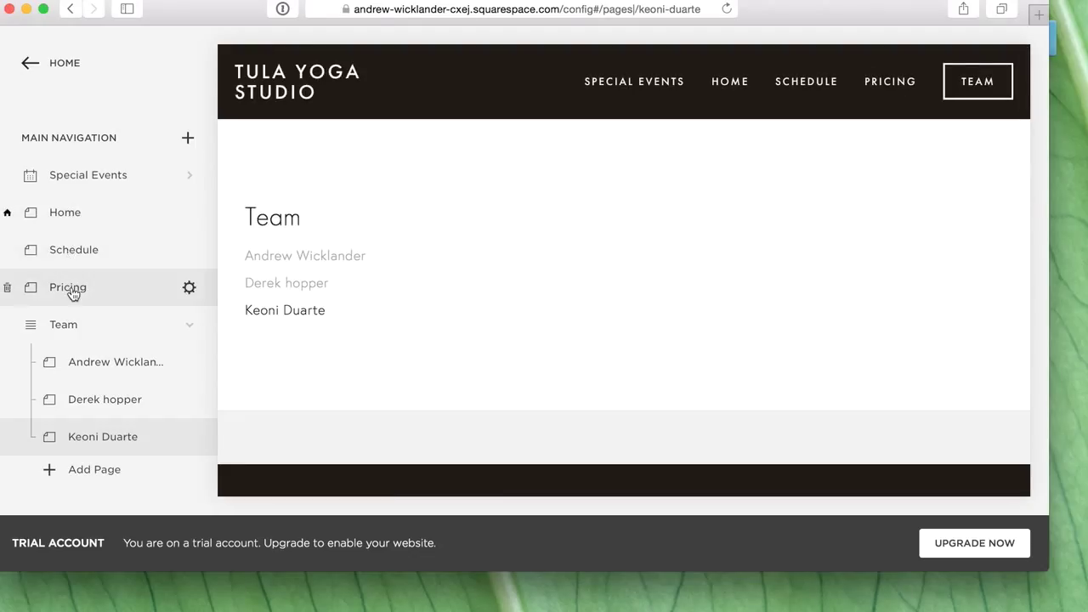
drag(80, 175, 82, 308)
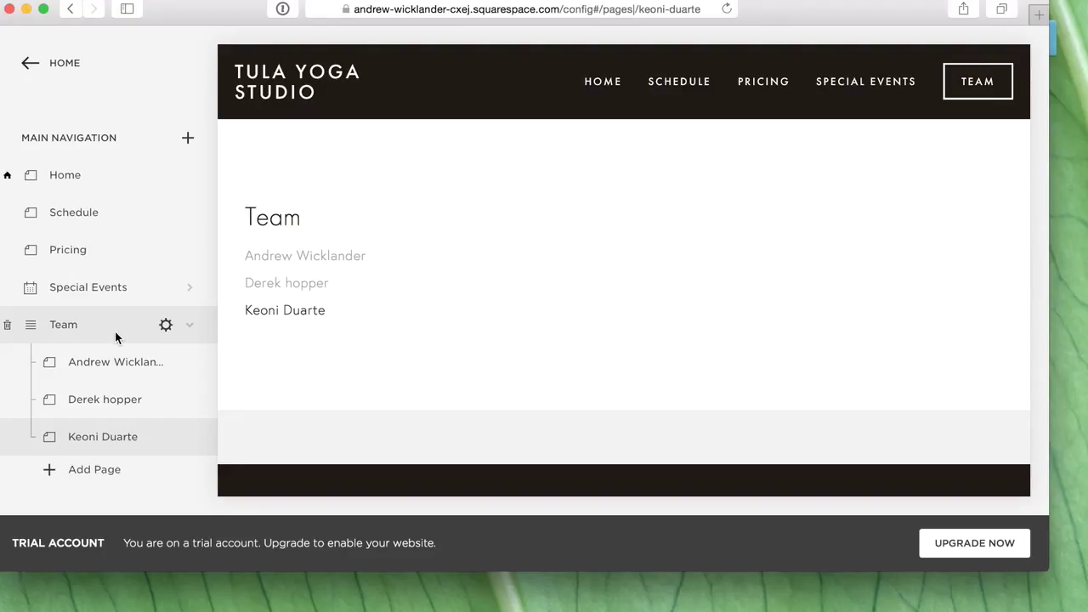
- Show the Home page in the preview and scroll through it
click(97, 193)
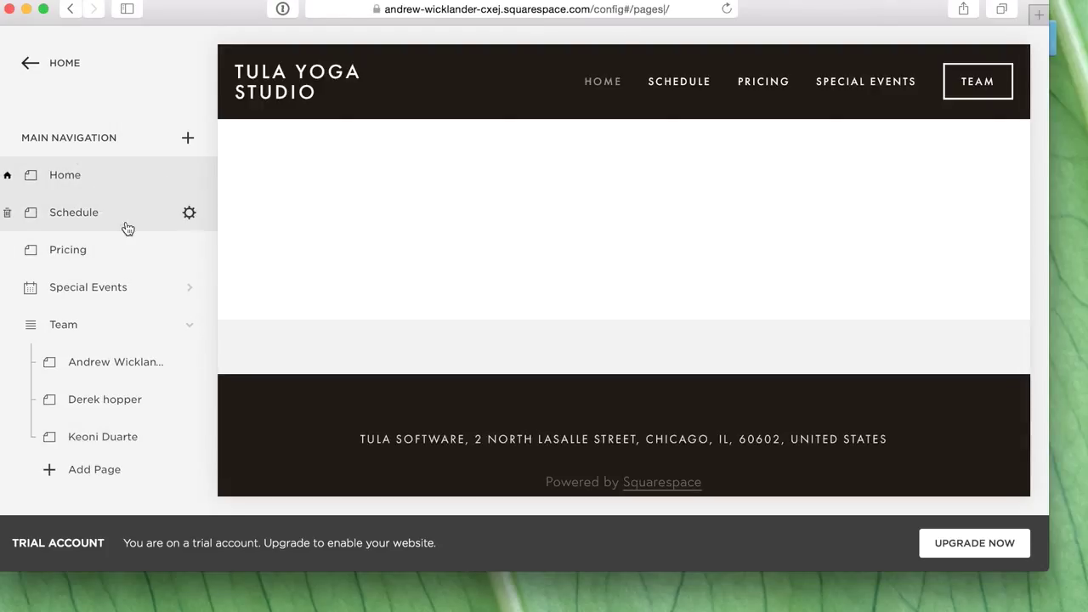
scroll(128, 228, down, 2)
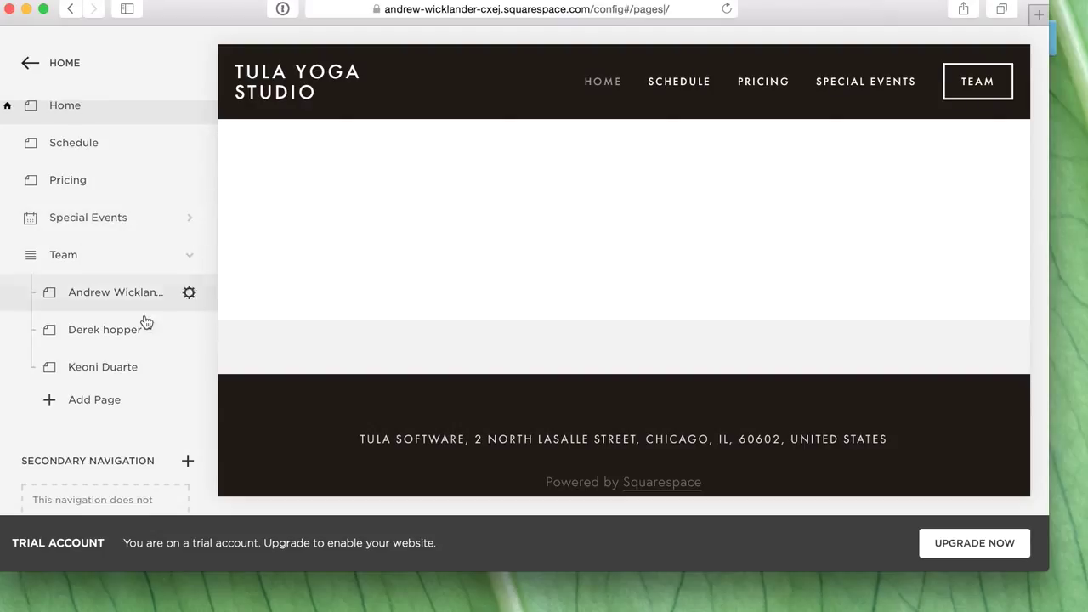
scroll(146, 322, up, 2)
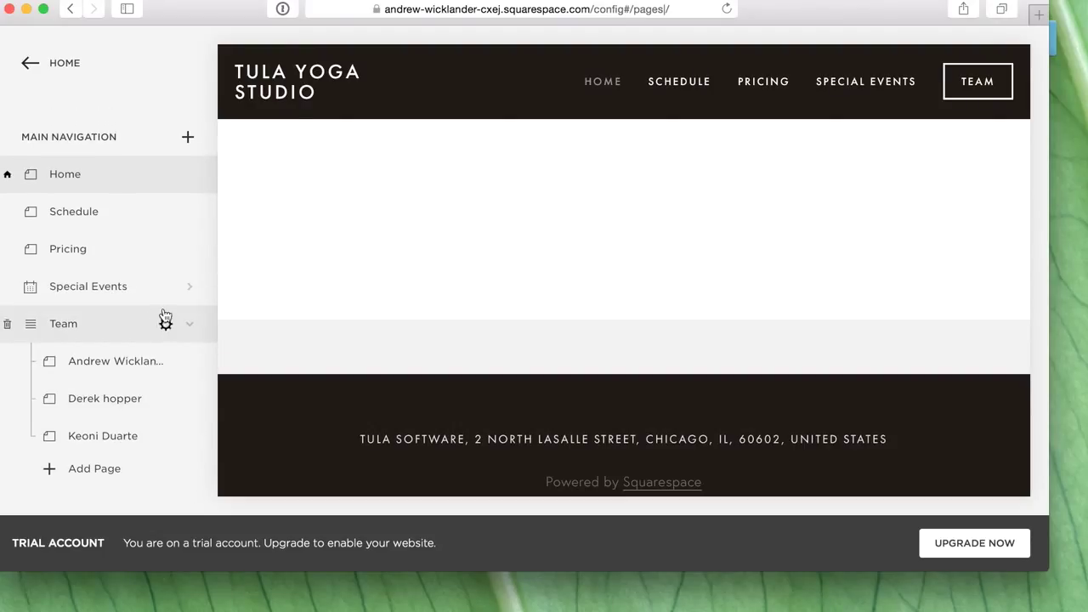
- Open the Tula Software website in a new Safari tab
key(super+t)
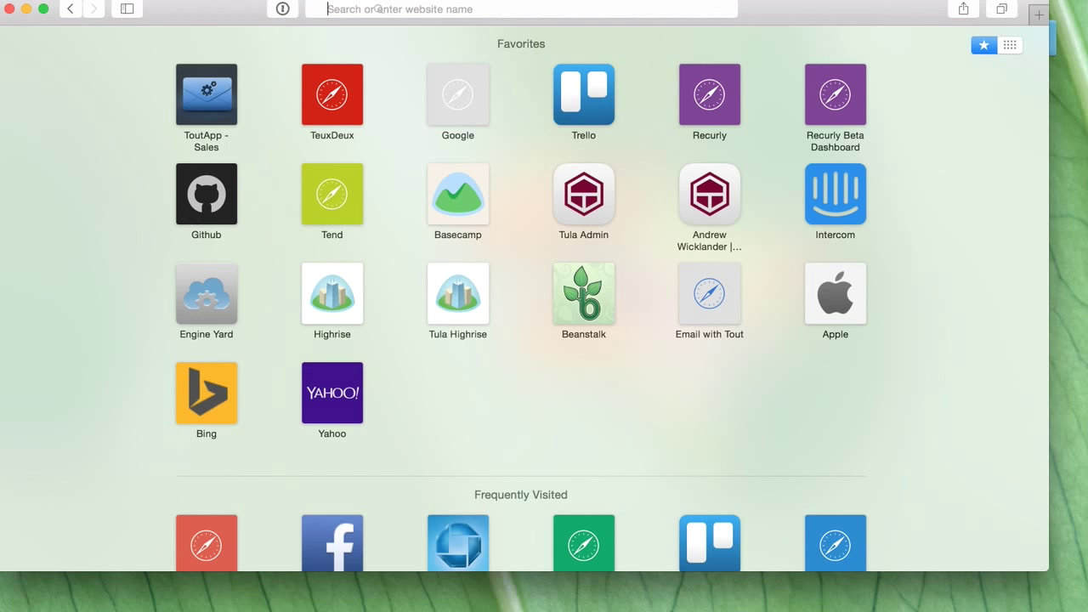
text(tulasoftware.com — TULA software. Web-based yoga studio software.)
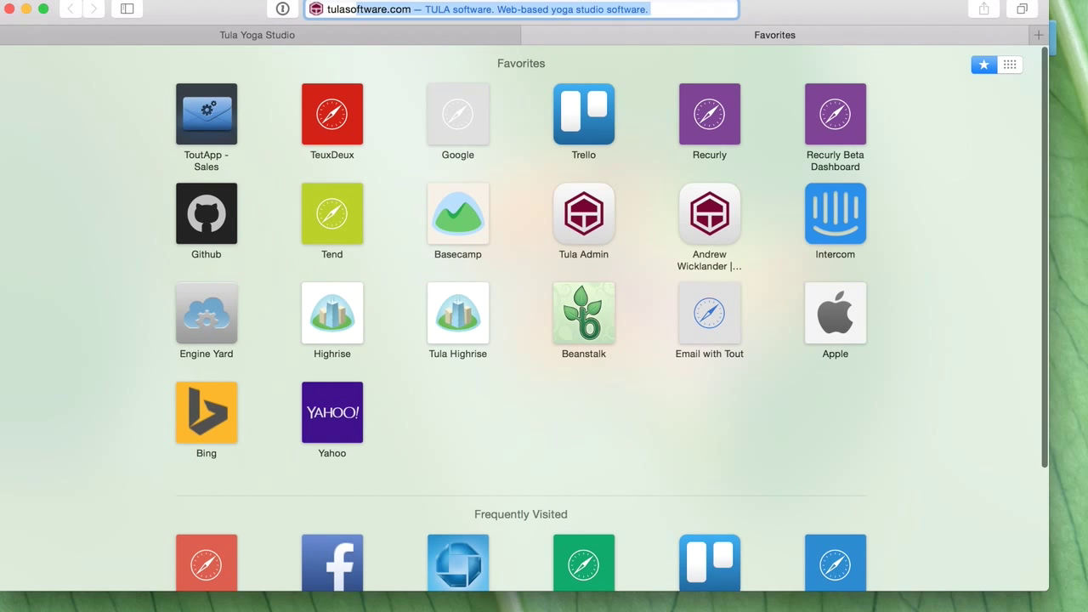
key(Return)
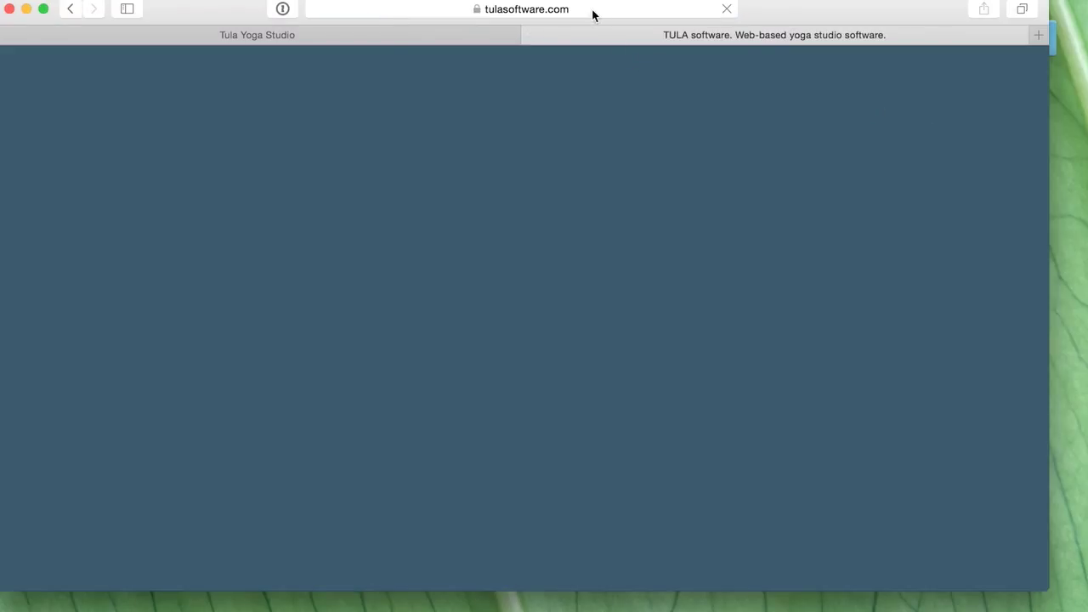
click(593, 15)
- Log out of the current Tula account and go to the Sign Up Free form
click(904, 92)
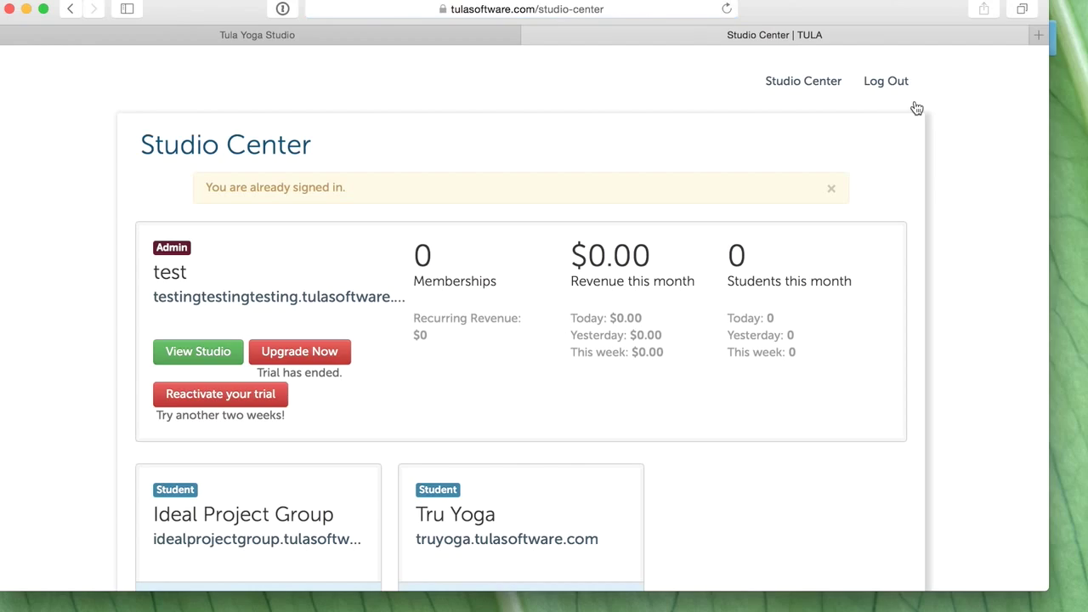
click(886, 80)
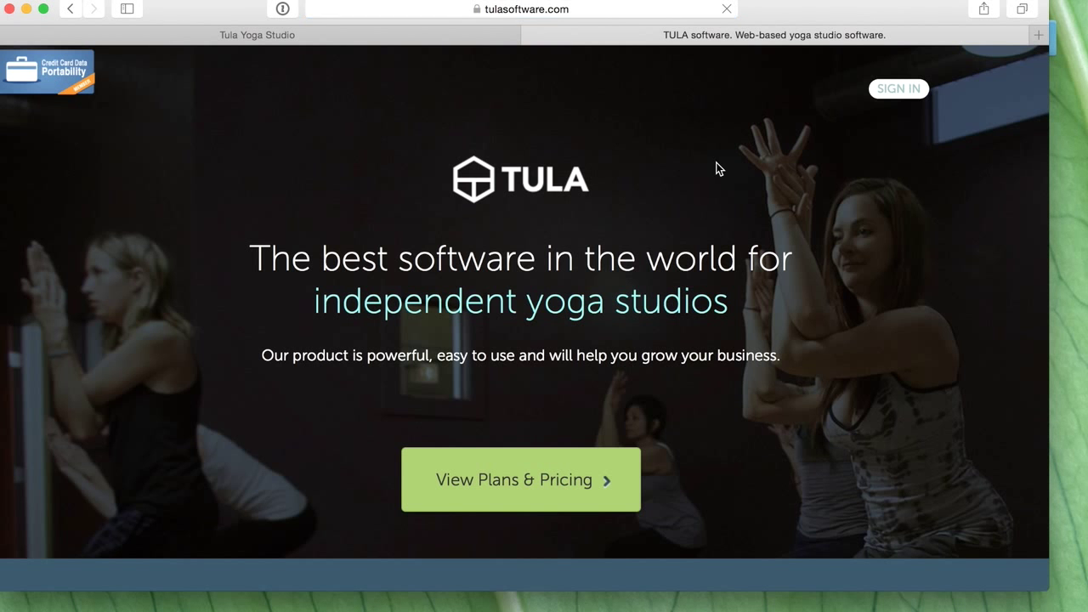
scroll(581, 312, down, 15)
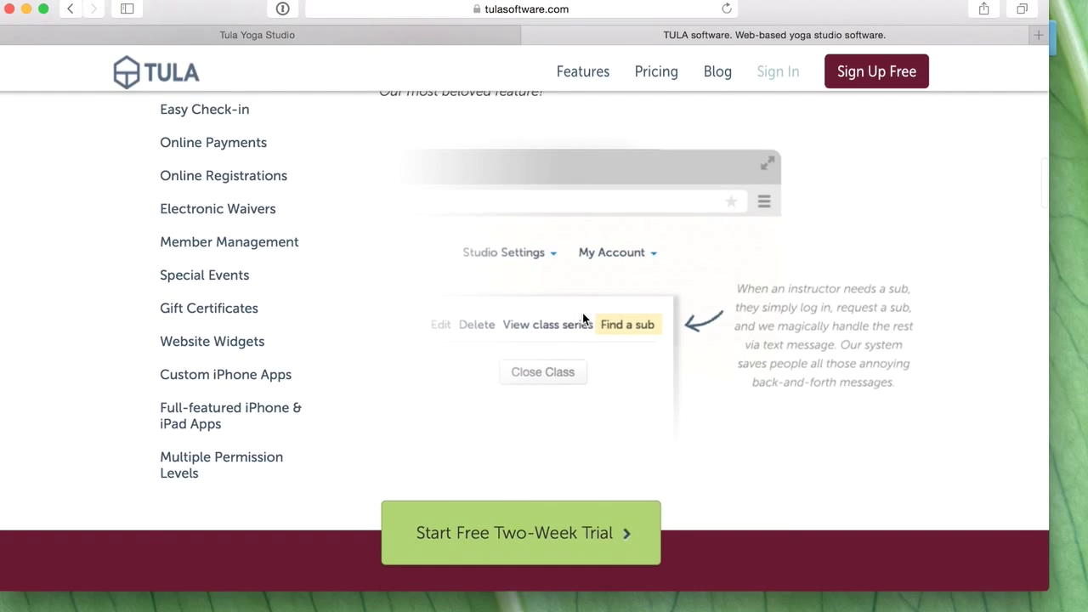
scroll(584, 311, up, 5)
click(869, 76)
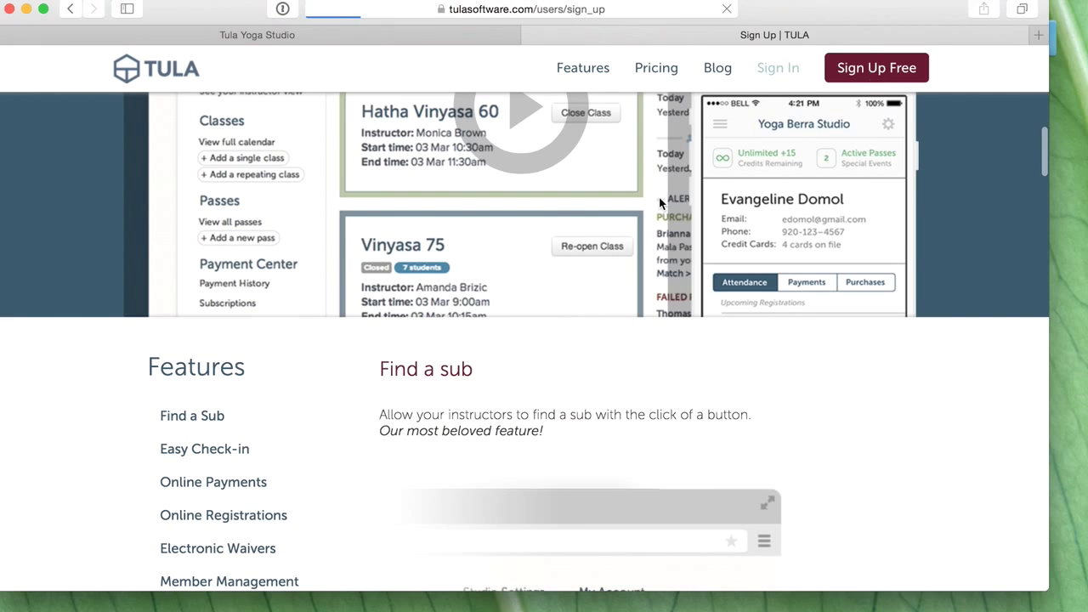
- Fill in first and last name, email, password and phone, submit, and decline saving the login
click(488, 230)
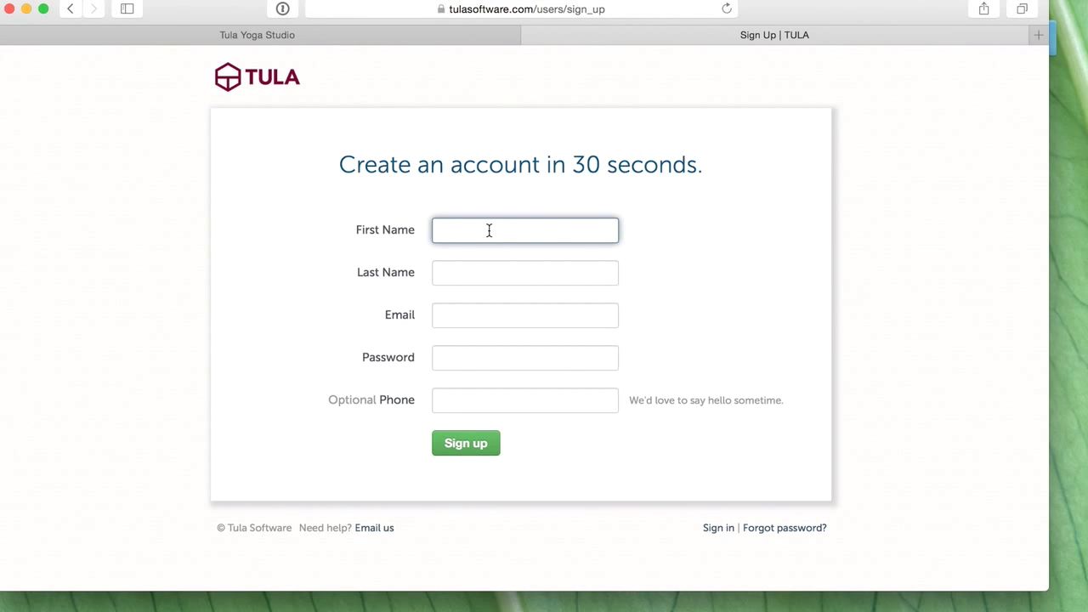
text(Andrew)
key(Tab)
text(Wicklander)
key(Tab)
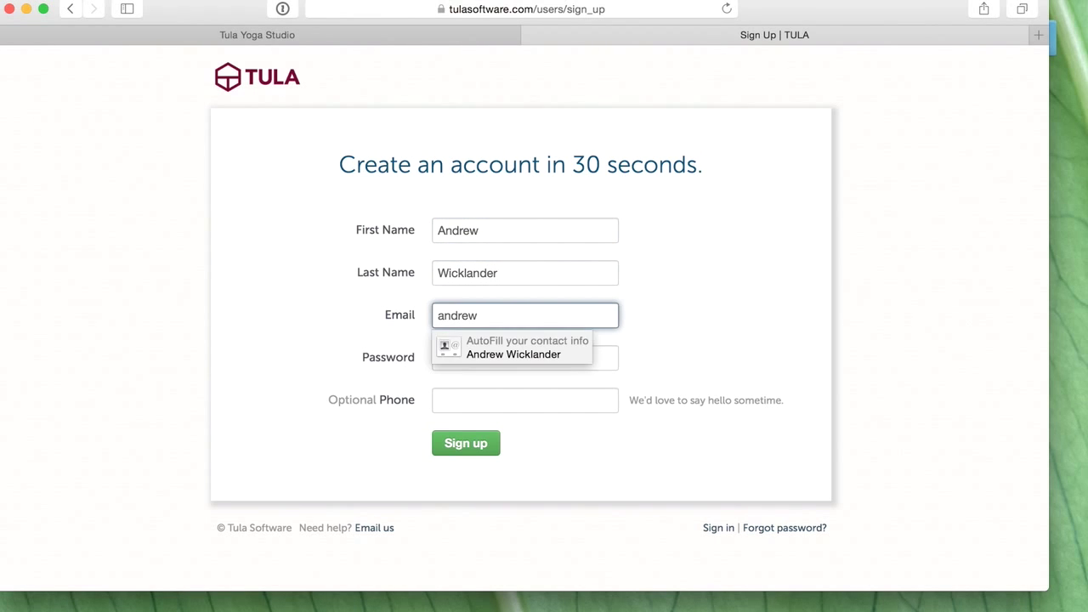
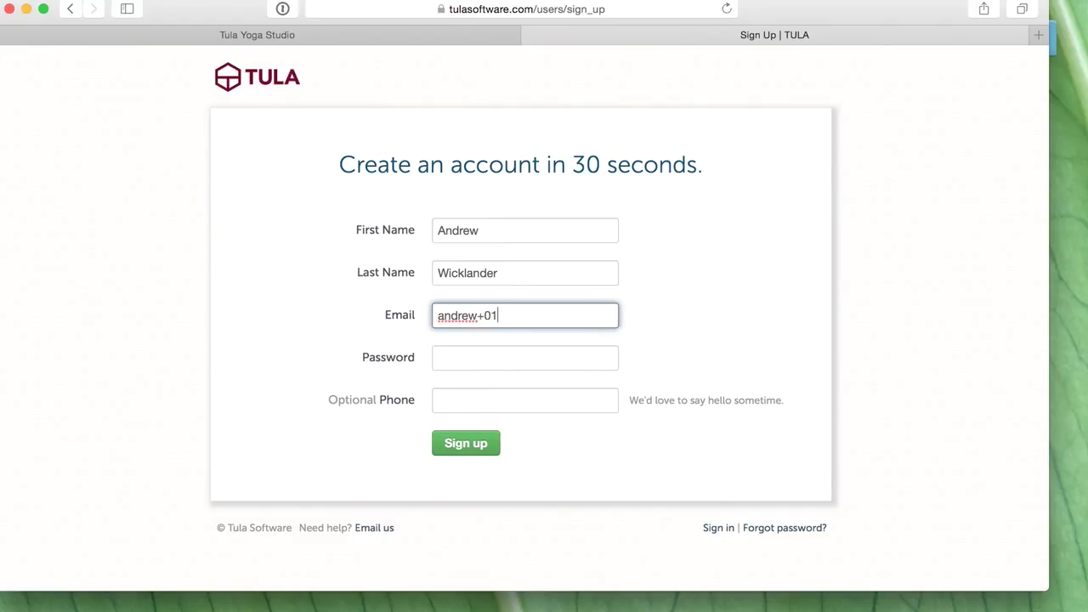
key(Tab)
text(***********)
key(Tab)
text(pa)
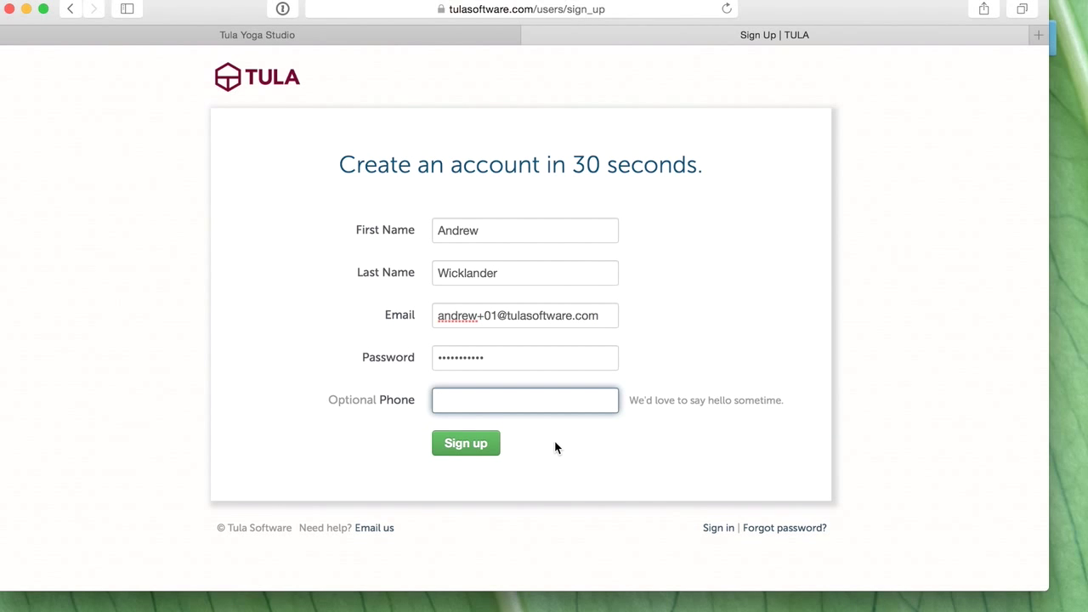
click(488, 445)
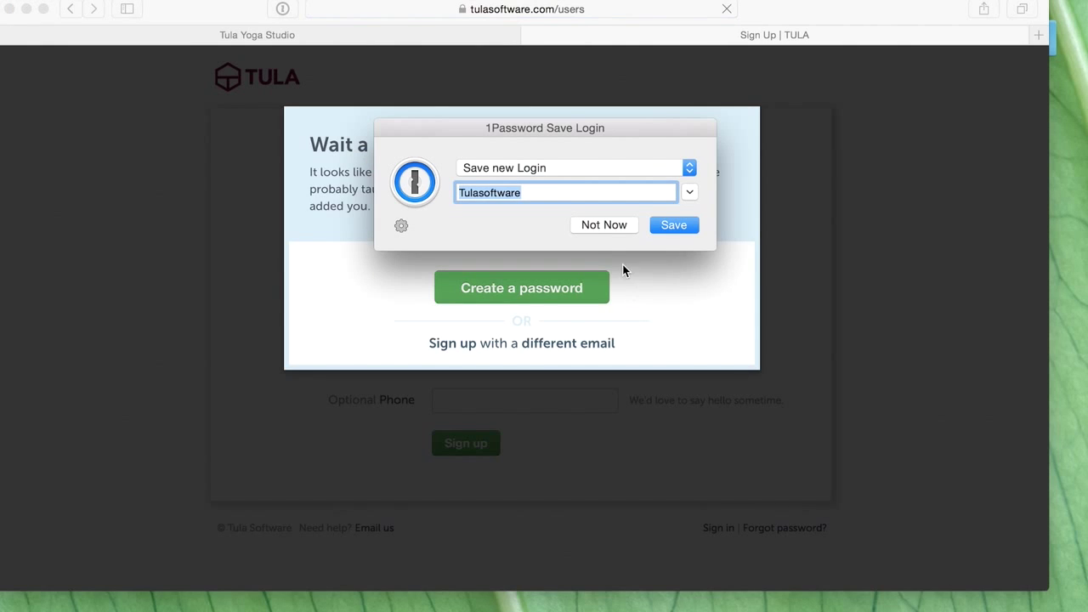
click(603, 224)
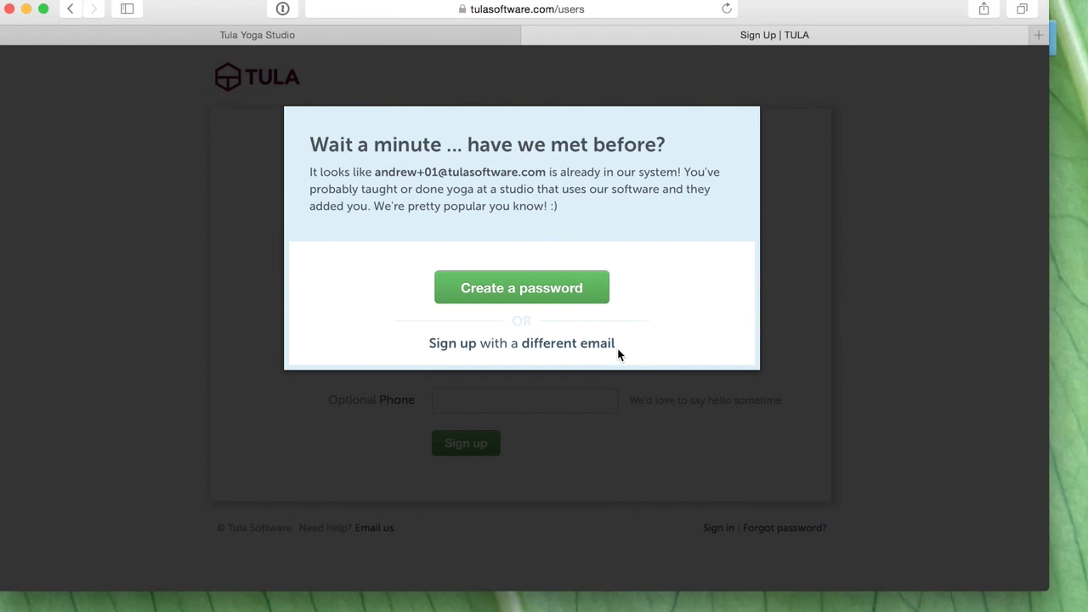
- Sign up again with a different email and password, then dismiss the save-login prompt
click(573, 344)
click(489, 225)
text(Andrew)
key(Tab)
text(Wicklander)
key(Tab)
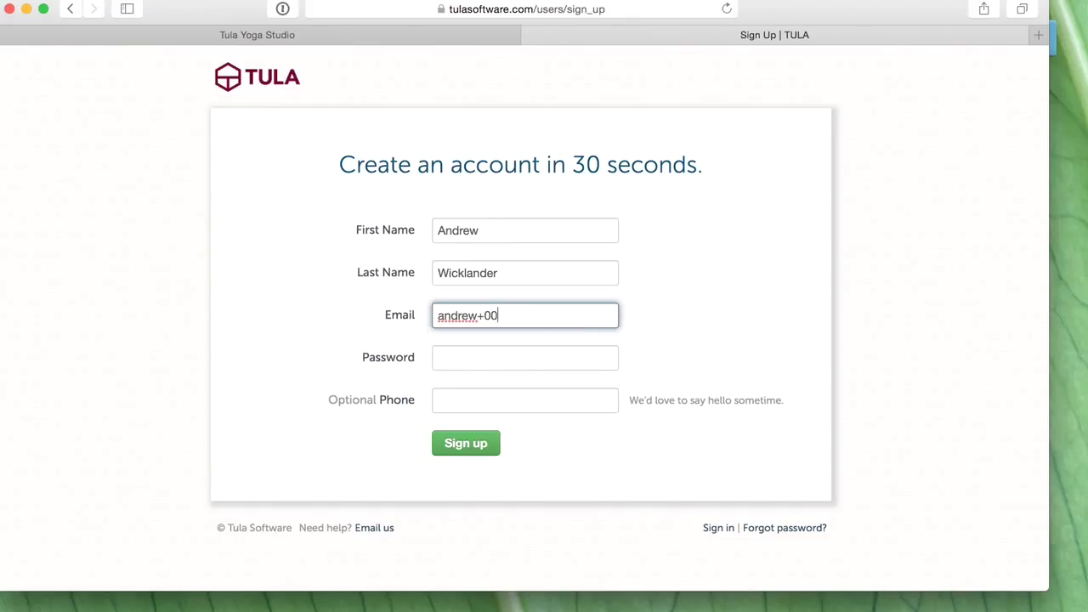
key(Tab)
text(•••••)
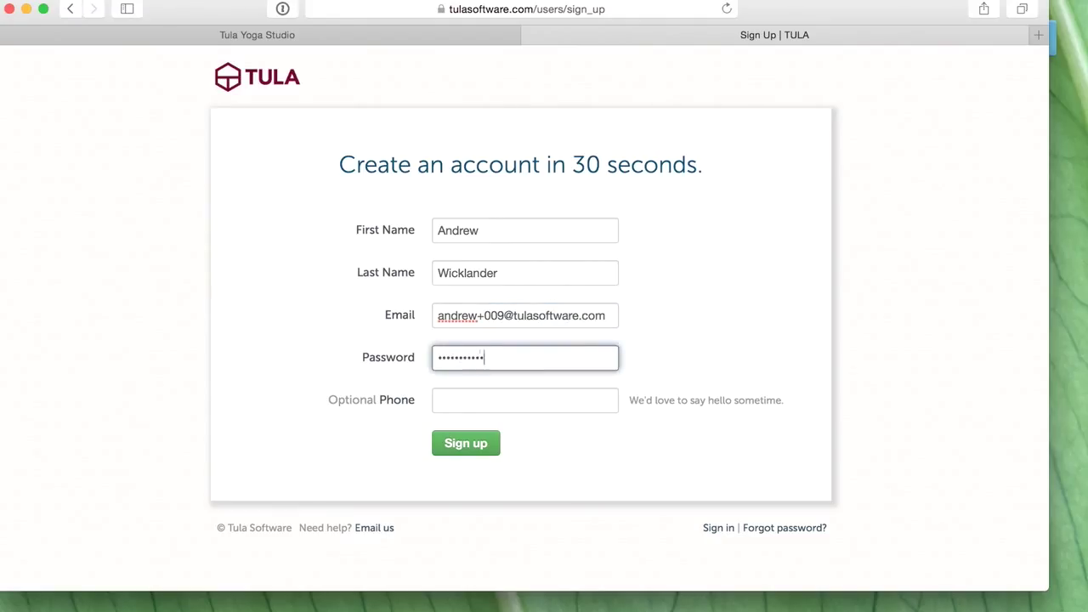
click(480, 448)
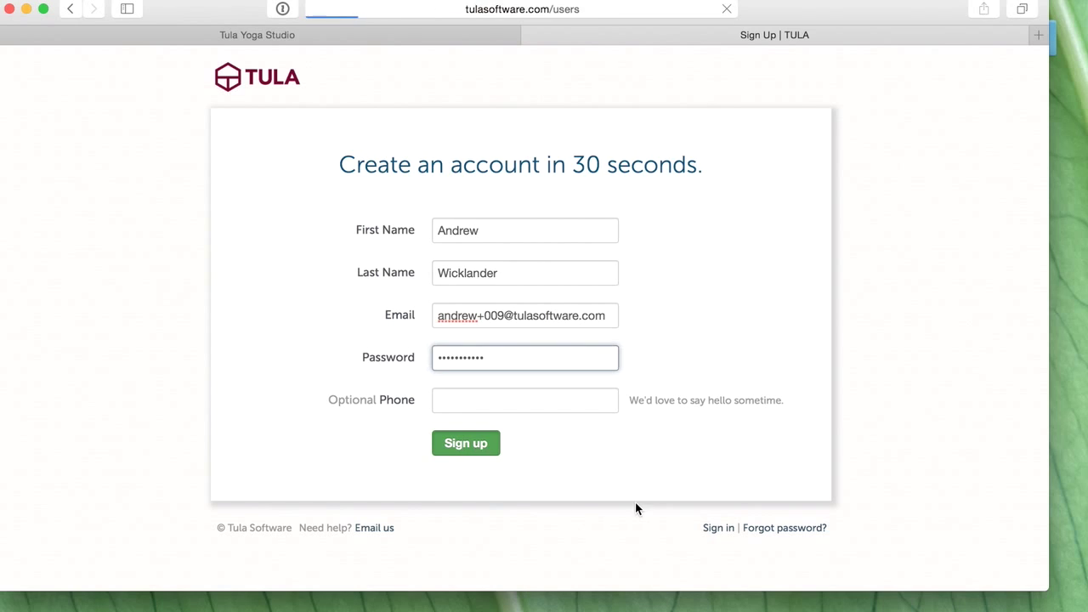
click(629, 225)
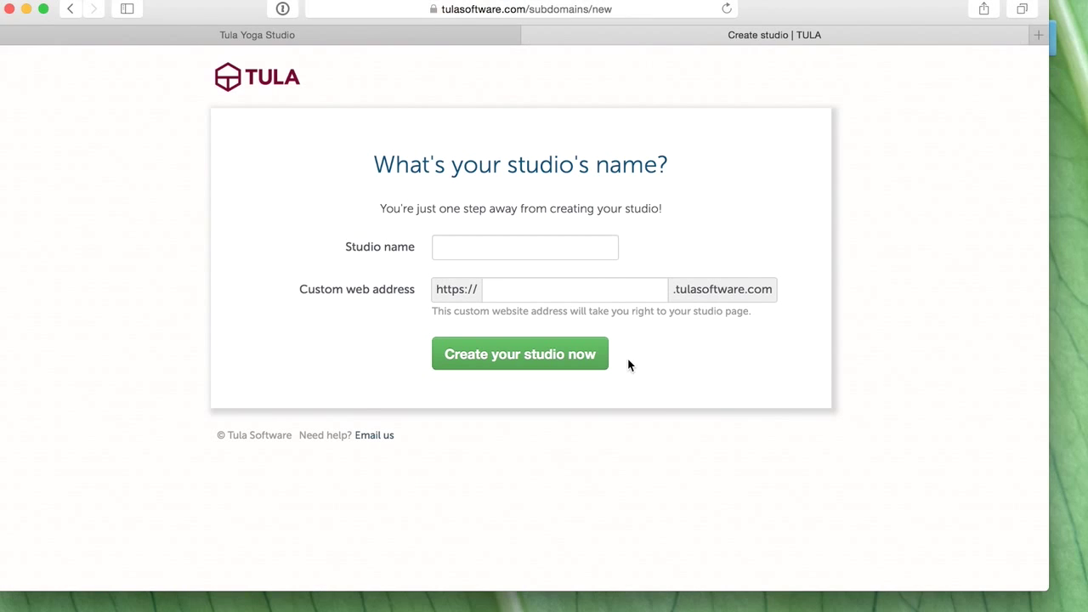
- Create the studio named 'Tula Yoga Studio Demo'
click(554, 241)
text(Tula Yoga)
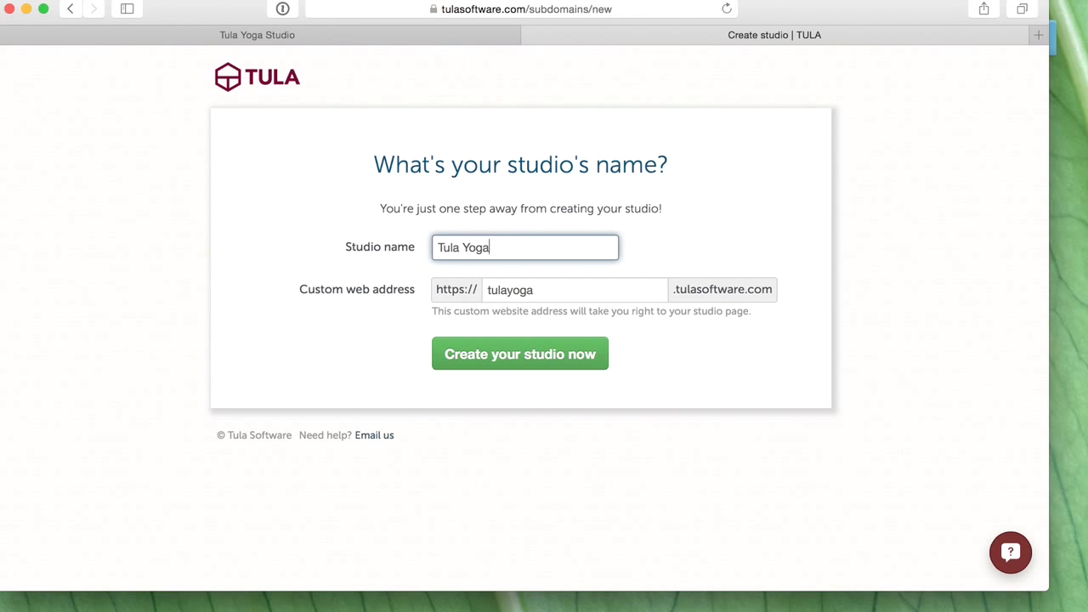
text( Studio Dem)
key(BackSpace)
text(mo)
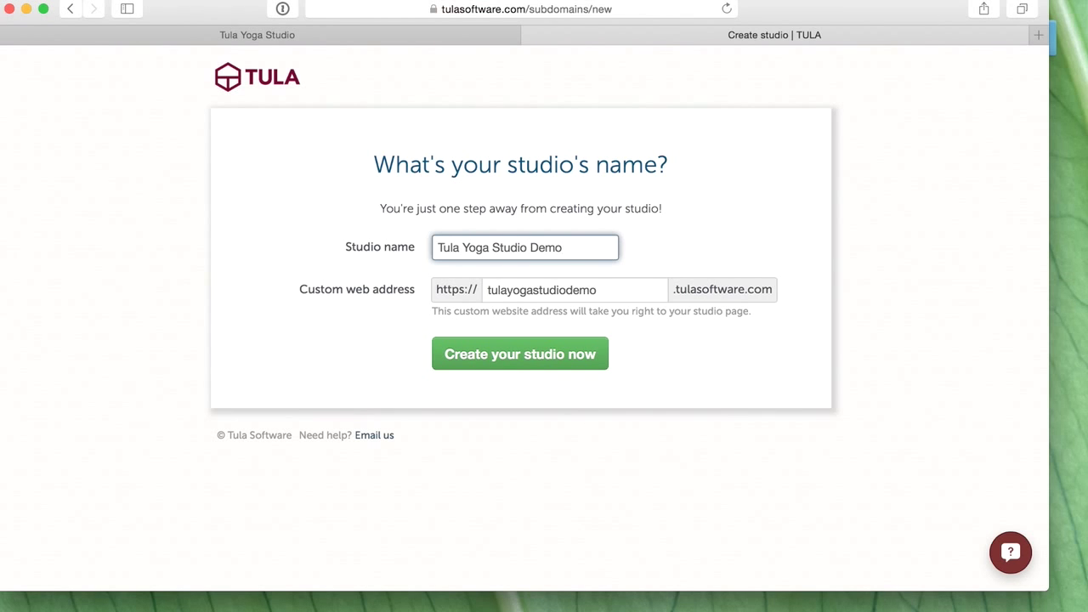
click(542, 367)
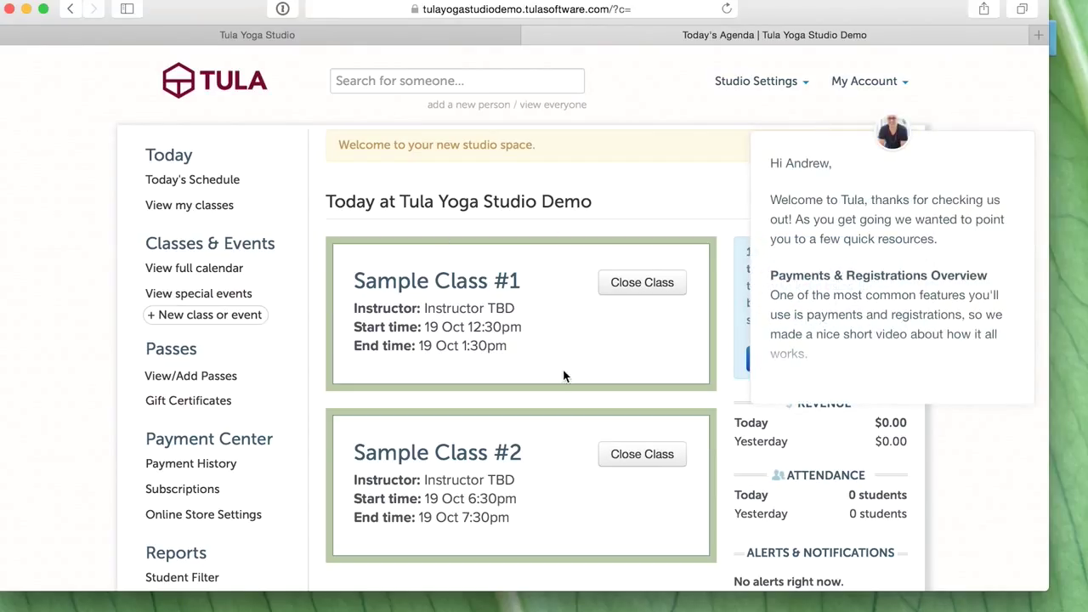
- Close the welcome chat panel and the welcome banner on the dashboard
click(989, 168)
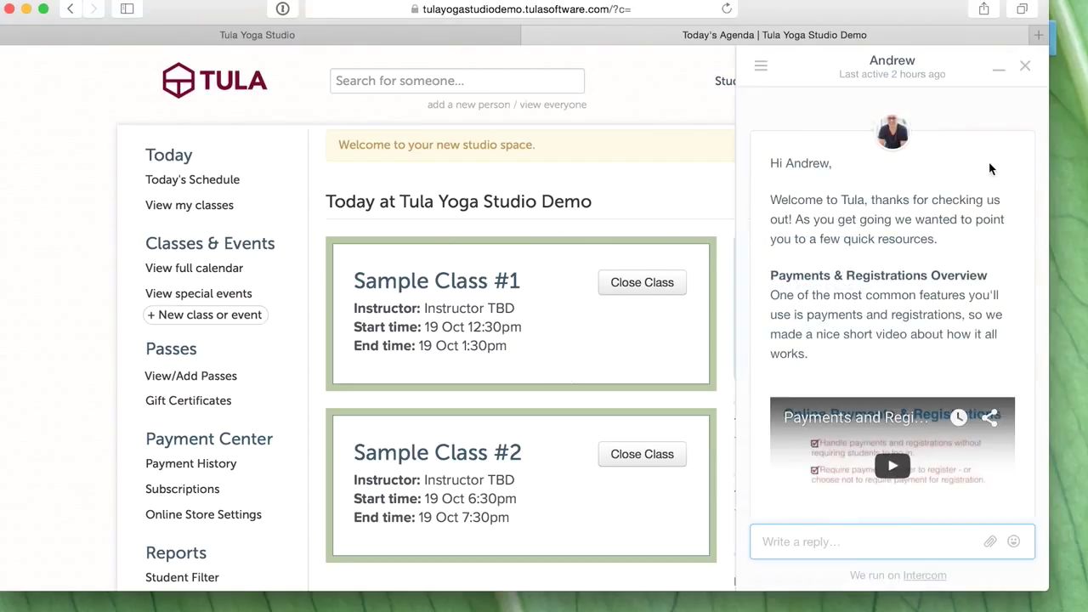
click(1027, 68)
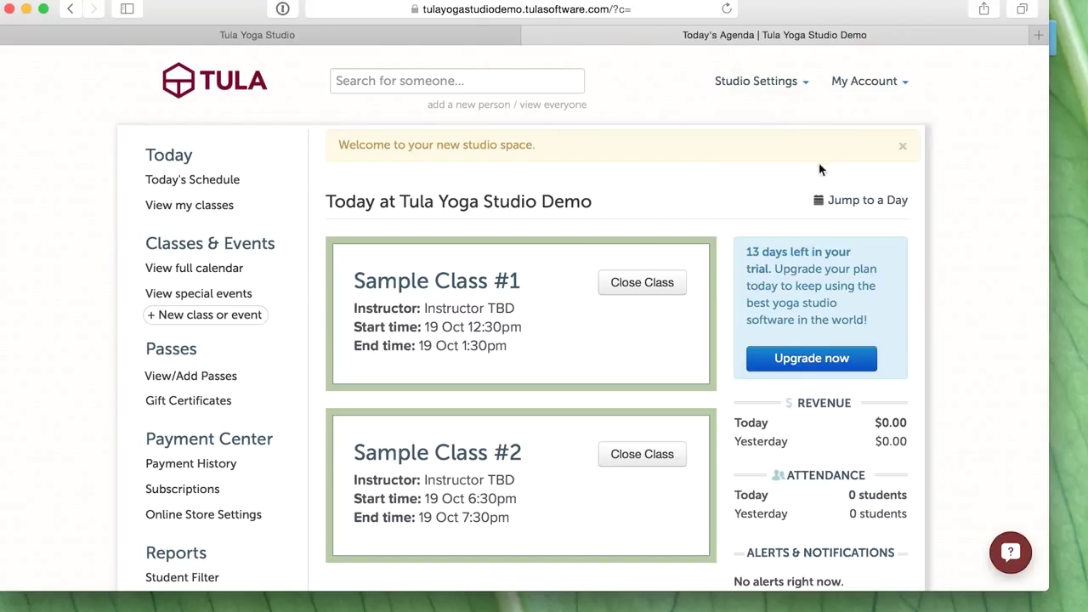
click(904, 150)
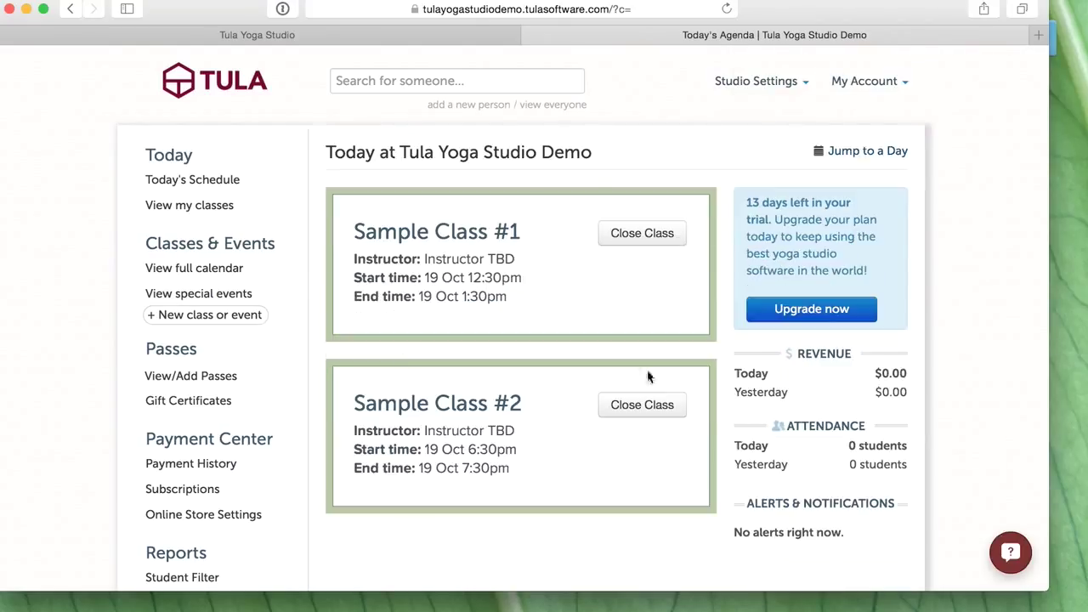
scroll(589, 421, down, 3)
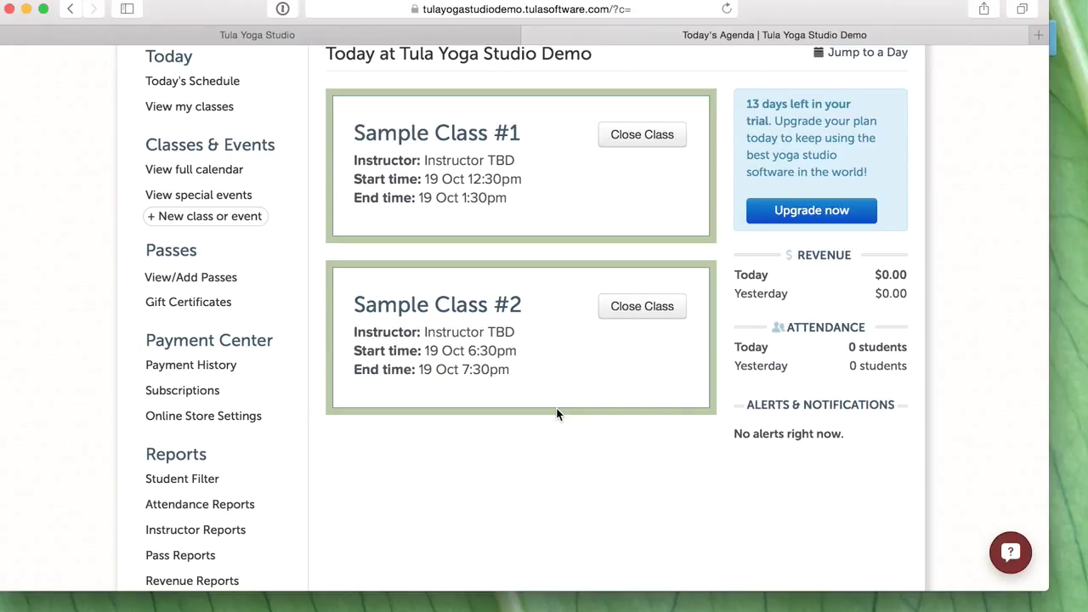
scroll(556, 414, up, 3)
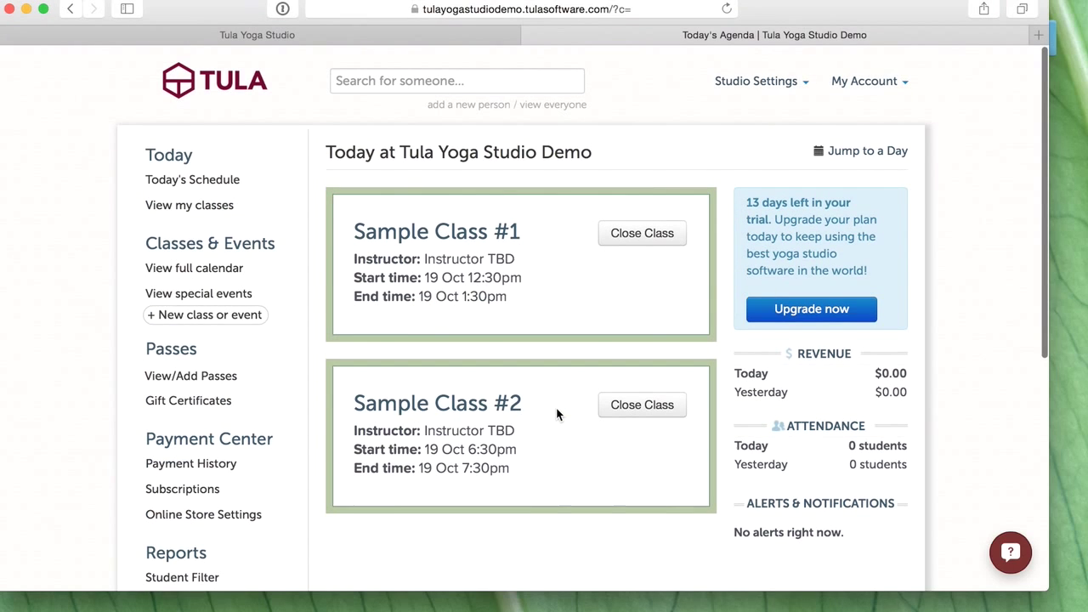
- Copy the Calendar Widget embed code from Studio Settings > Website Widgets, then return to Squarespace
click(761, 81)
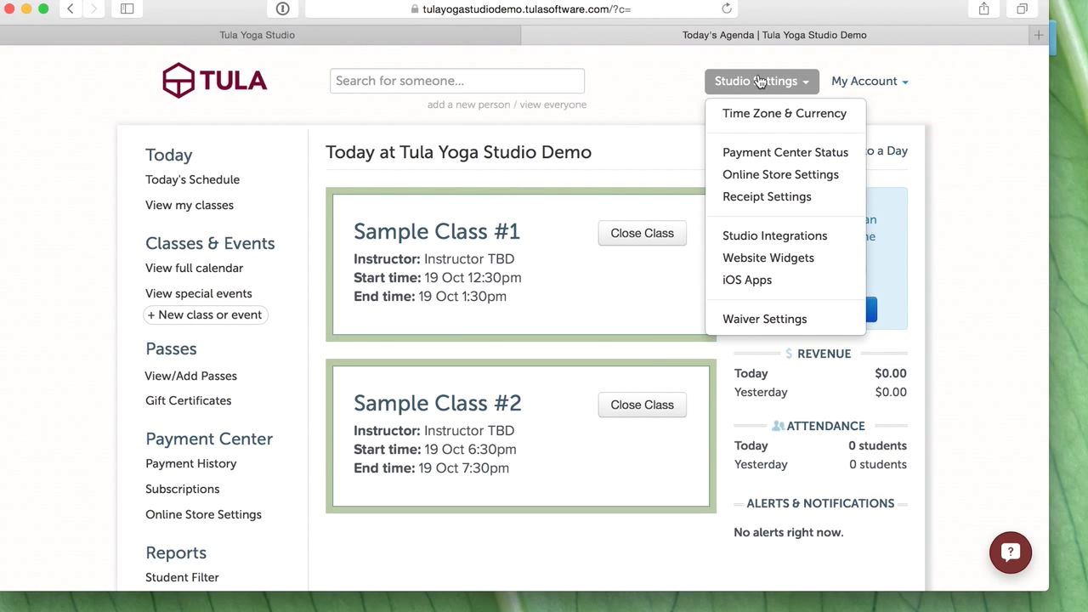
click(780, 260)
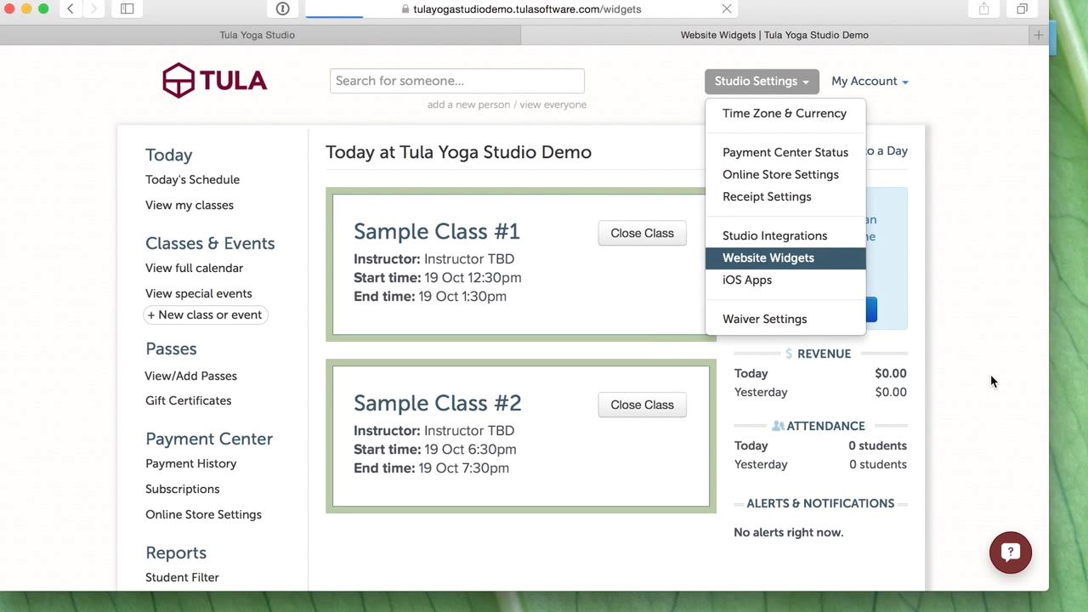
scroll(929, 341, down, 5)
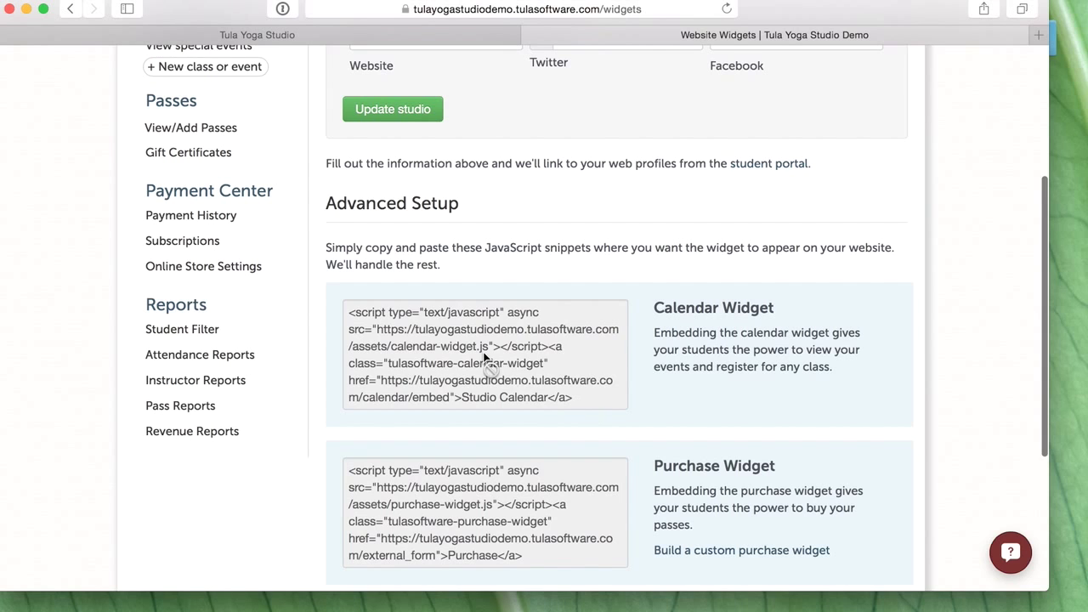
click(491, 366)
key(super+c)
scroll(498, 358, down, 2)
scroll(498, 357, down, 2)
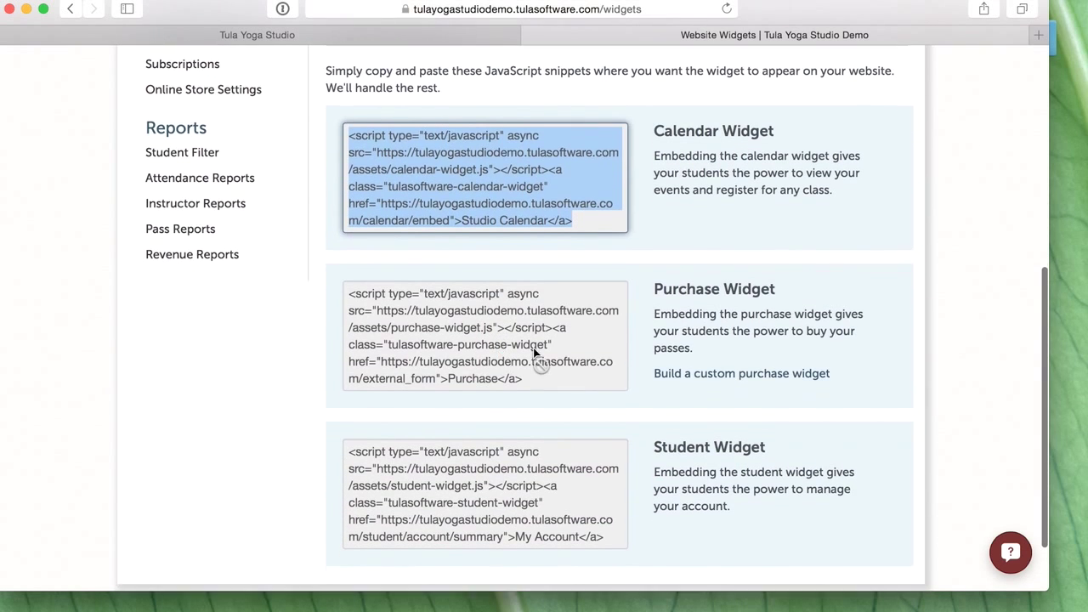
click(452, 35)
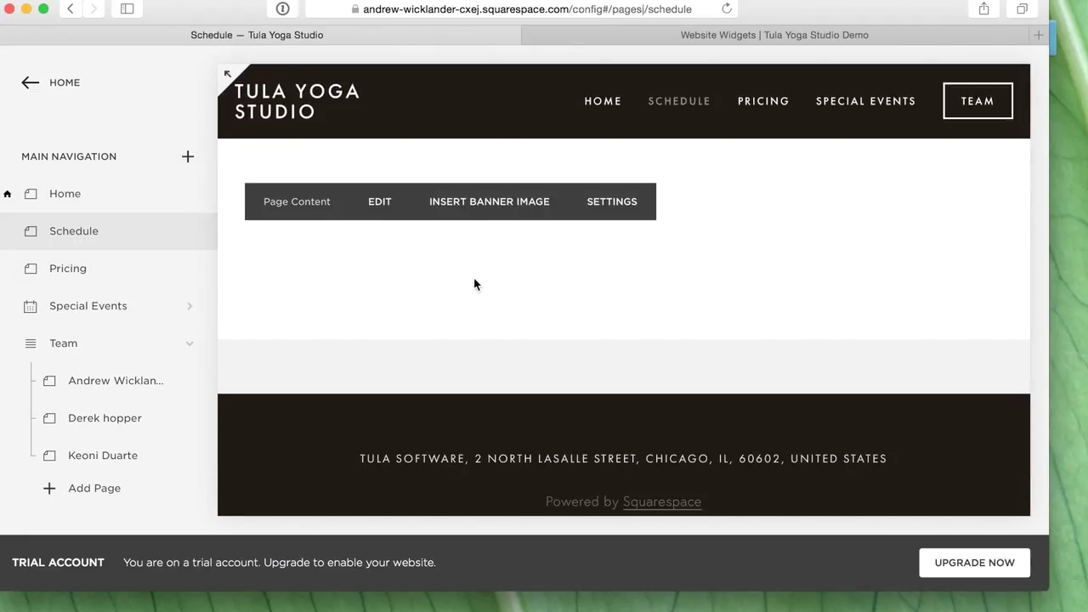
- Insert an Embed block below the text area on the Schedule page
click(380, 201)
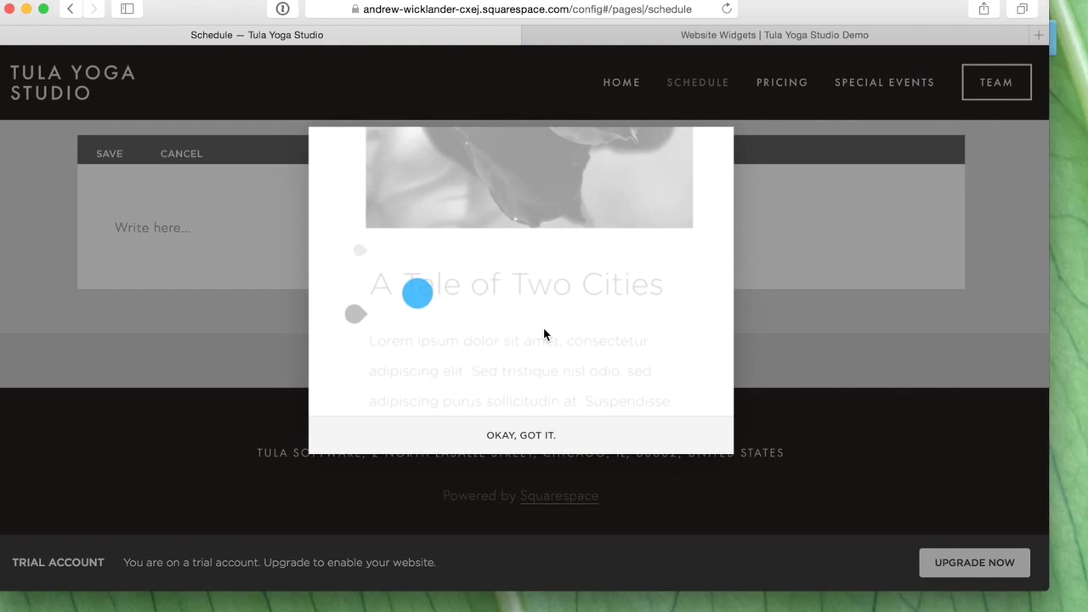
click(516, 432)
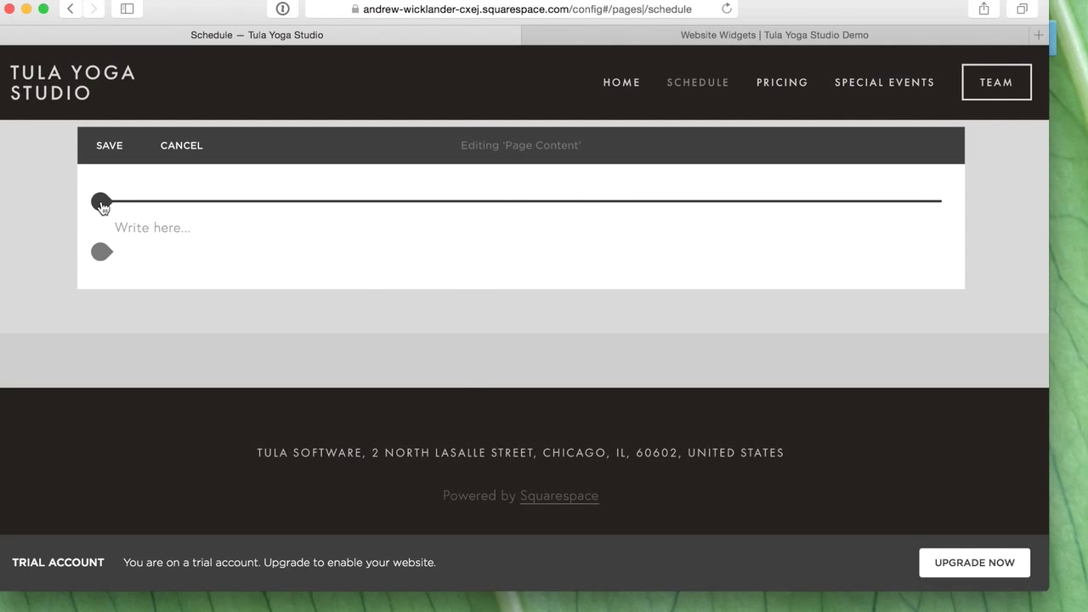
click(102, 204)
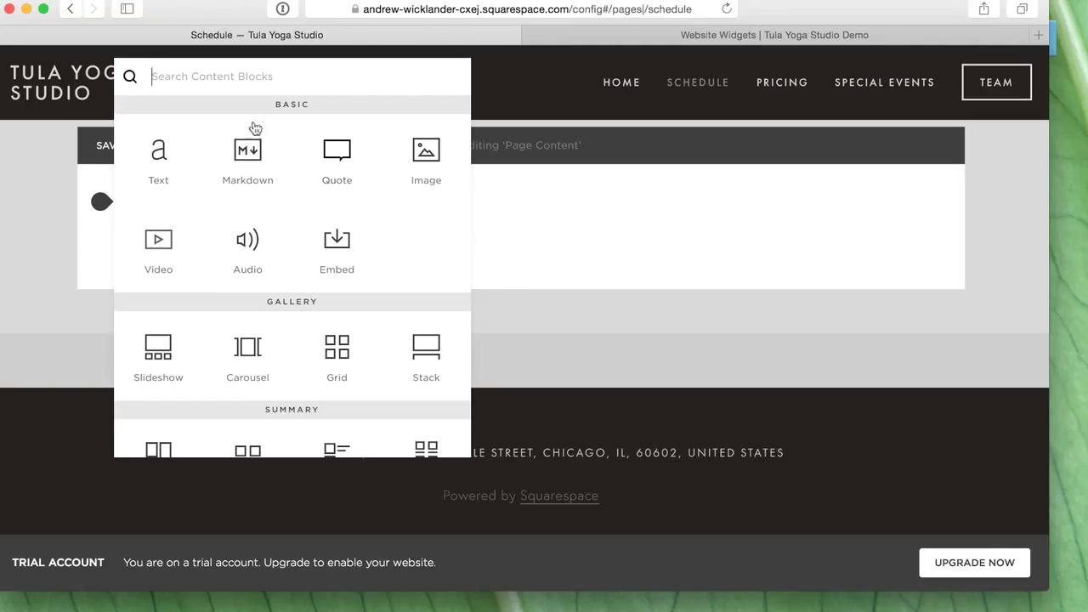
scroll(408, 272, down, 3)
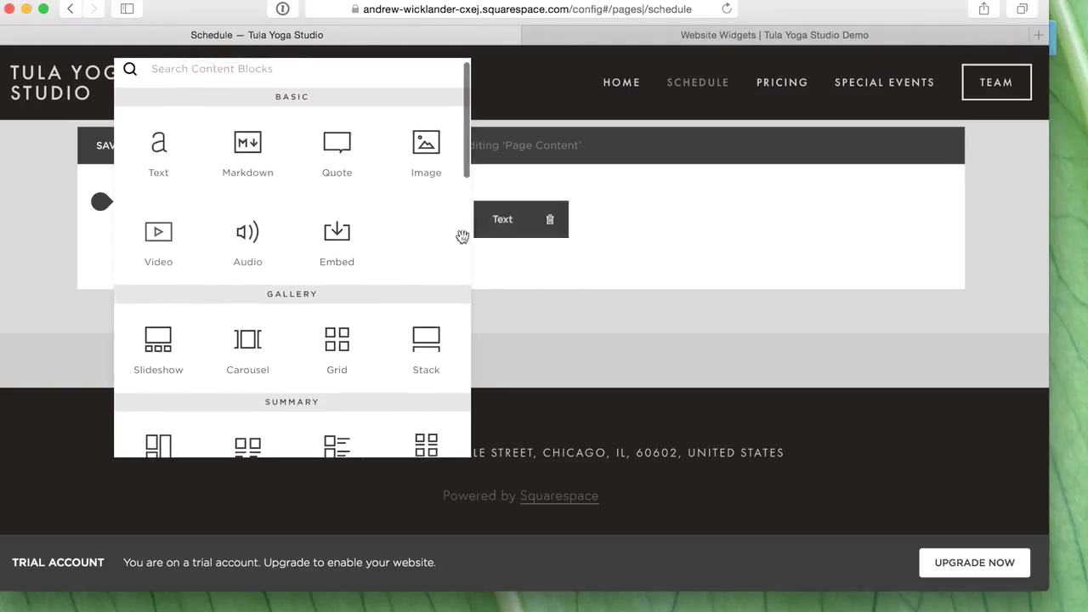
drag(338, 241, 507, 238)
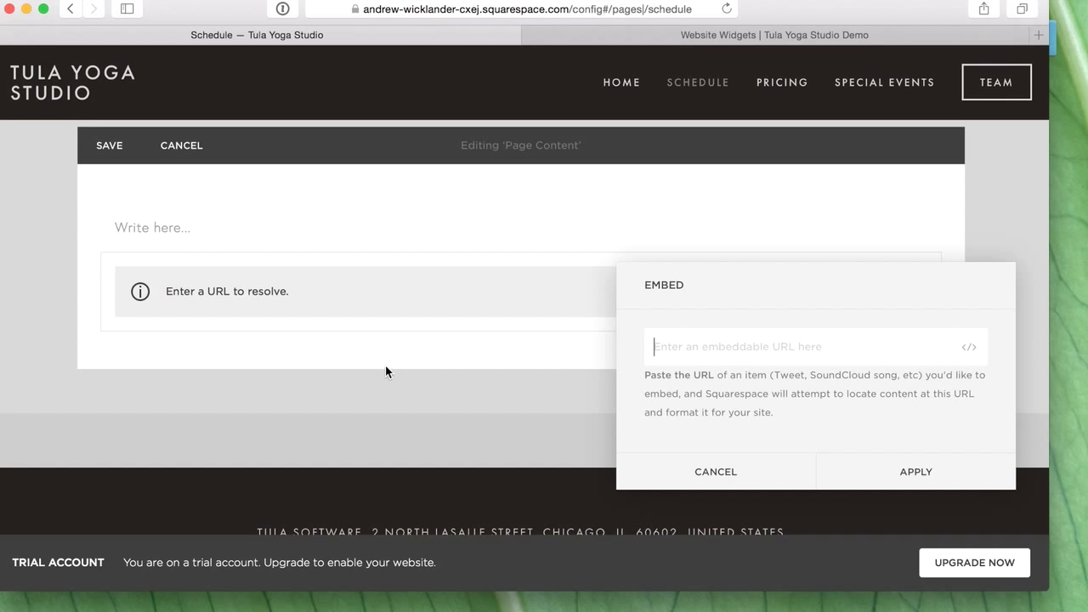
- Paste the Tula calendar code into the Embed block, apply it, and save the page
click(970, 349)
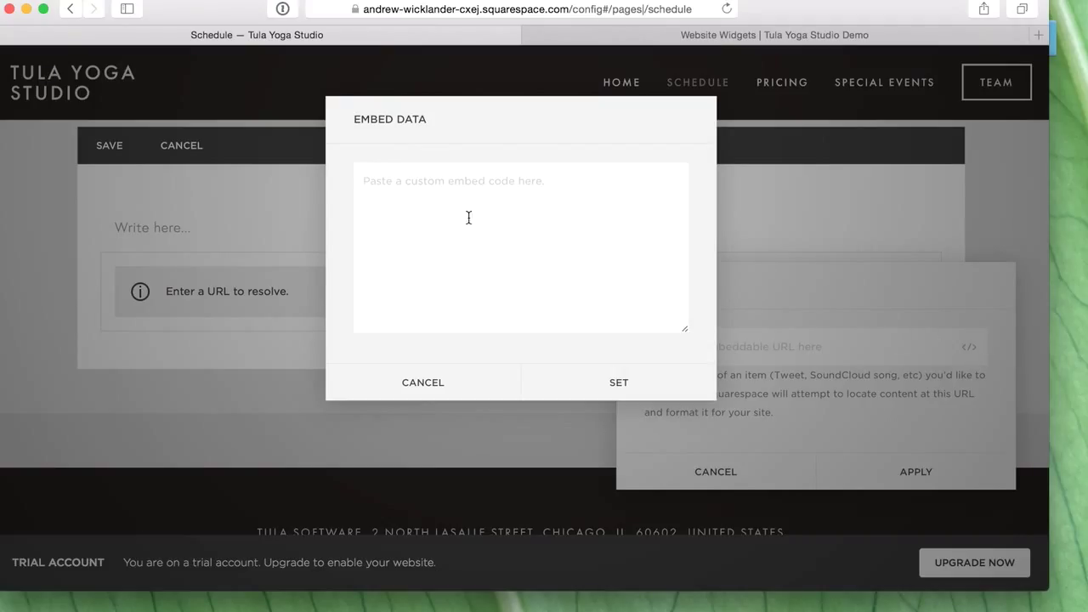
key(super+v)
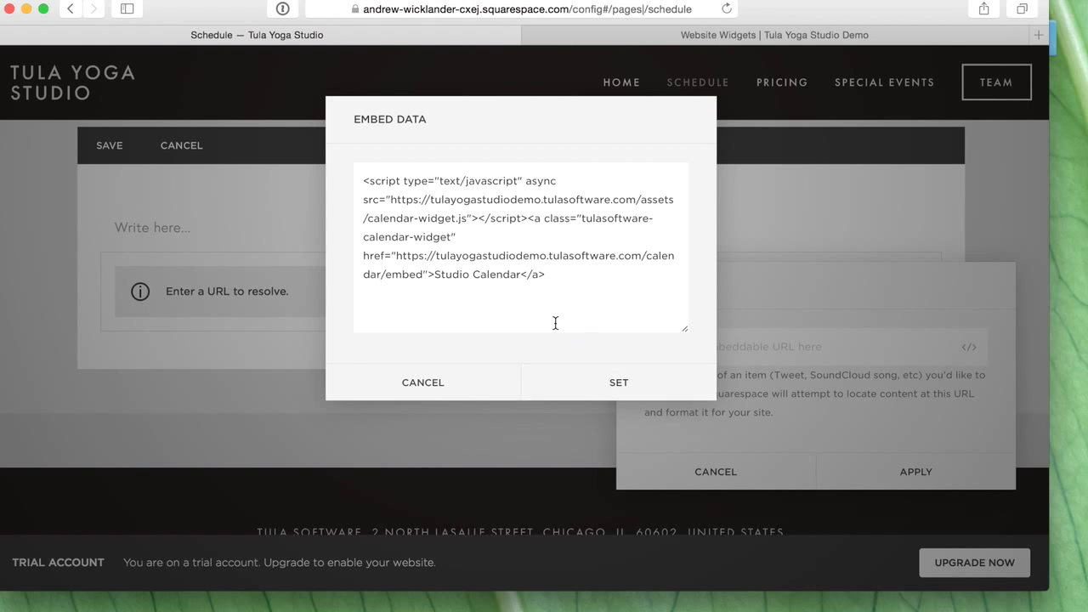
click(625, 388)
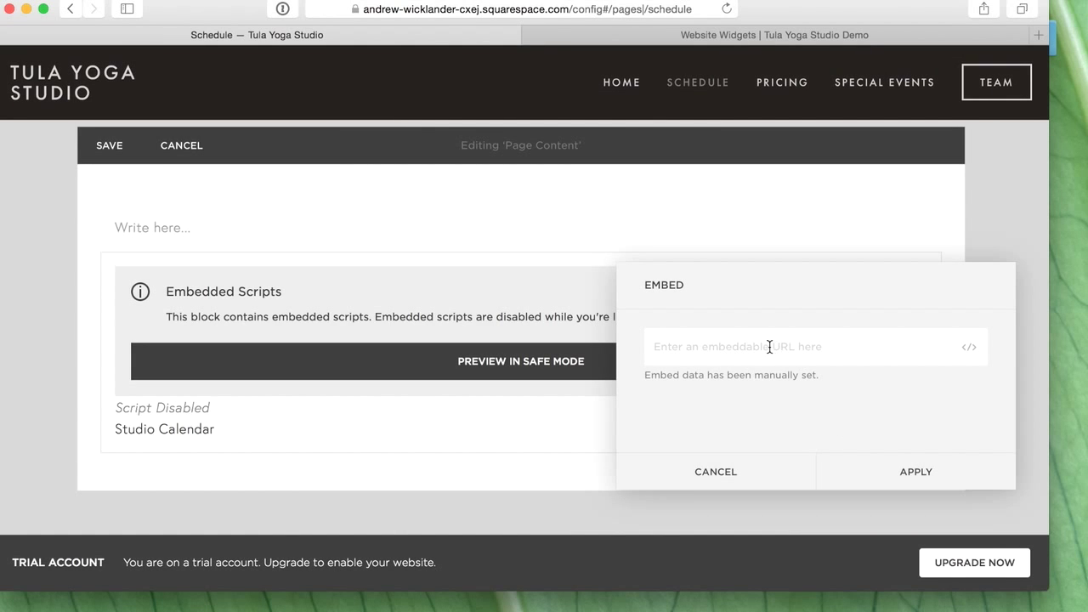
click(896, 474)
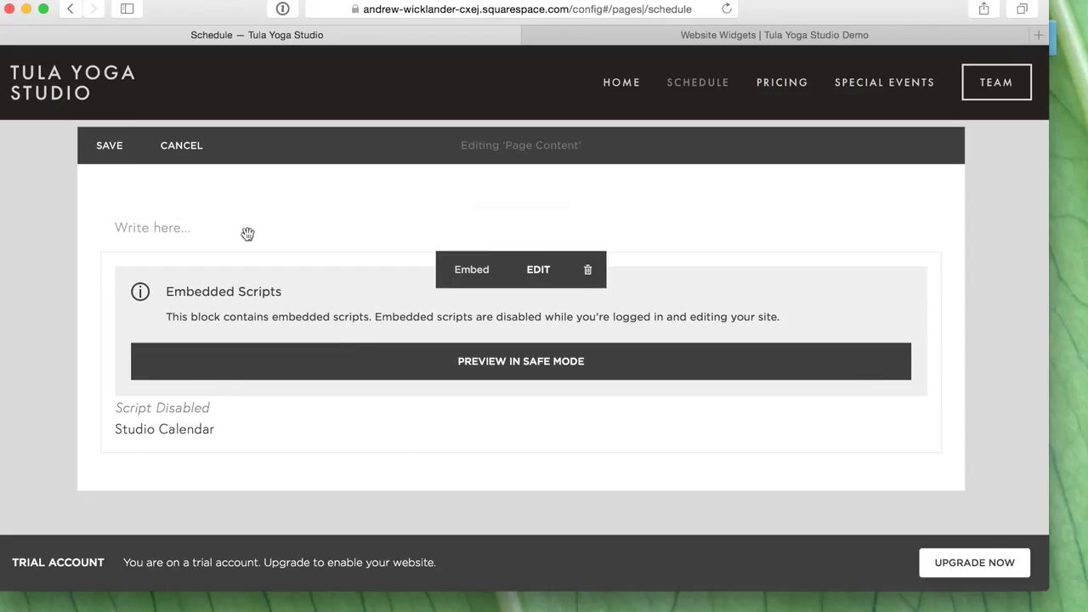
click(107, 147)
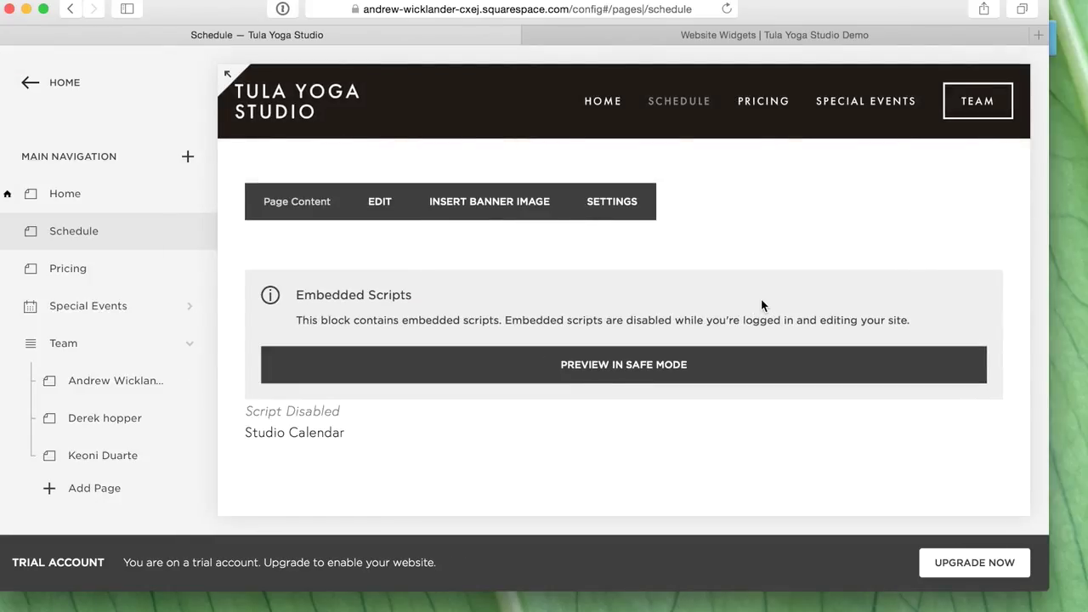
- Collapse the editor sidebar so the Schedule page preview fills the window
mouse_move(58, 238)
click(189, 233)
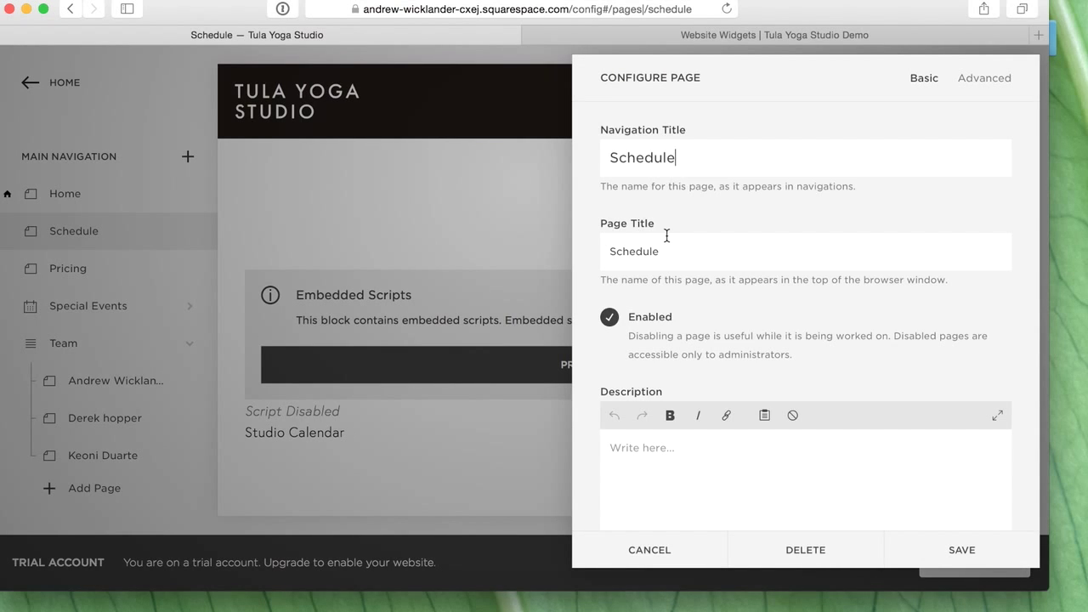
click(385, 195)
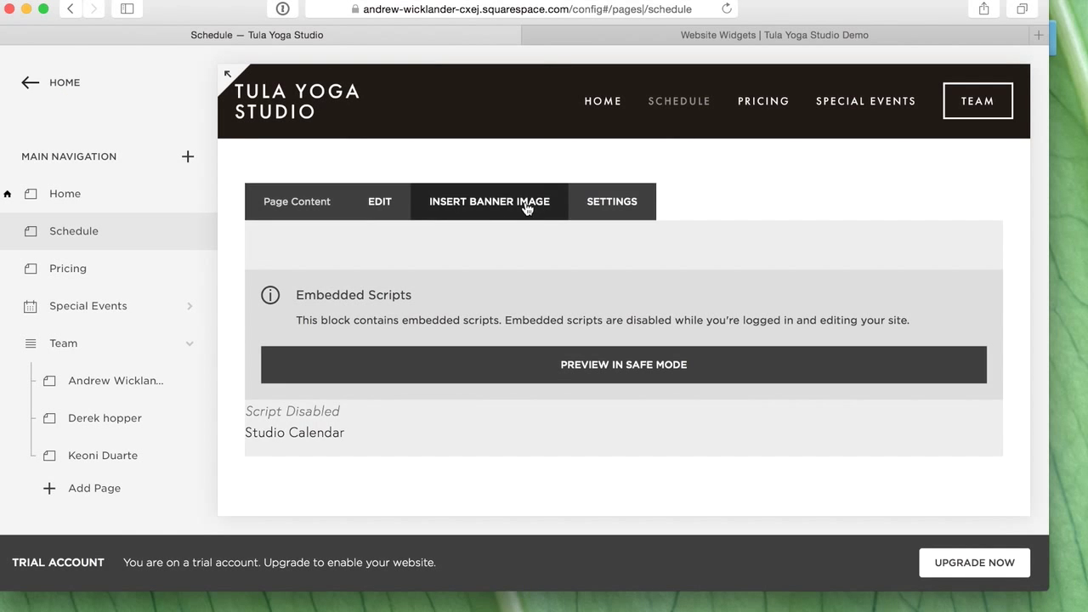
mouse_move(578, 71)
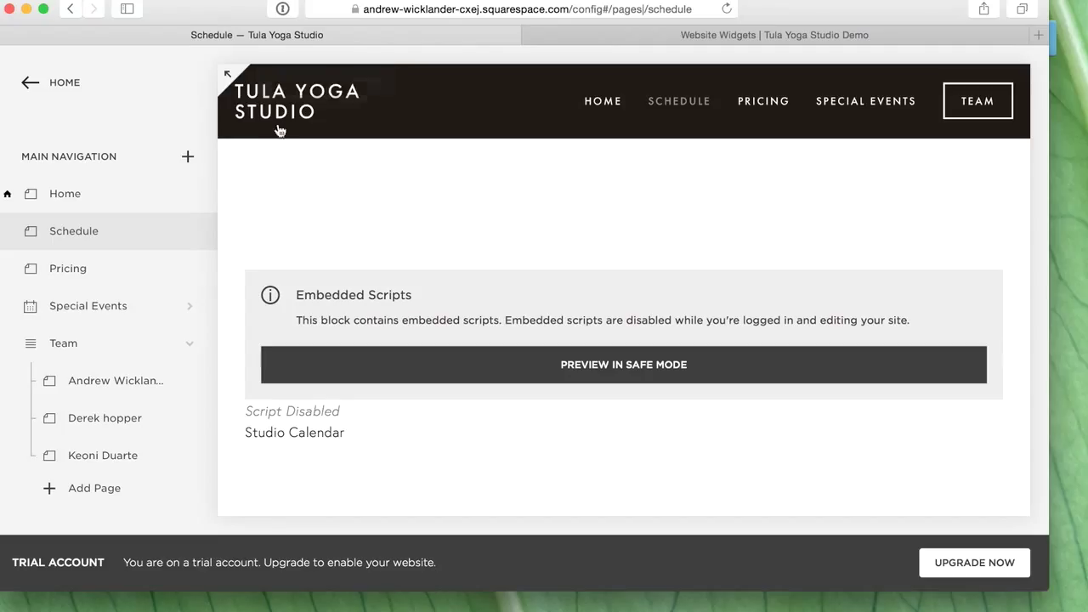
click(227, 76)
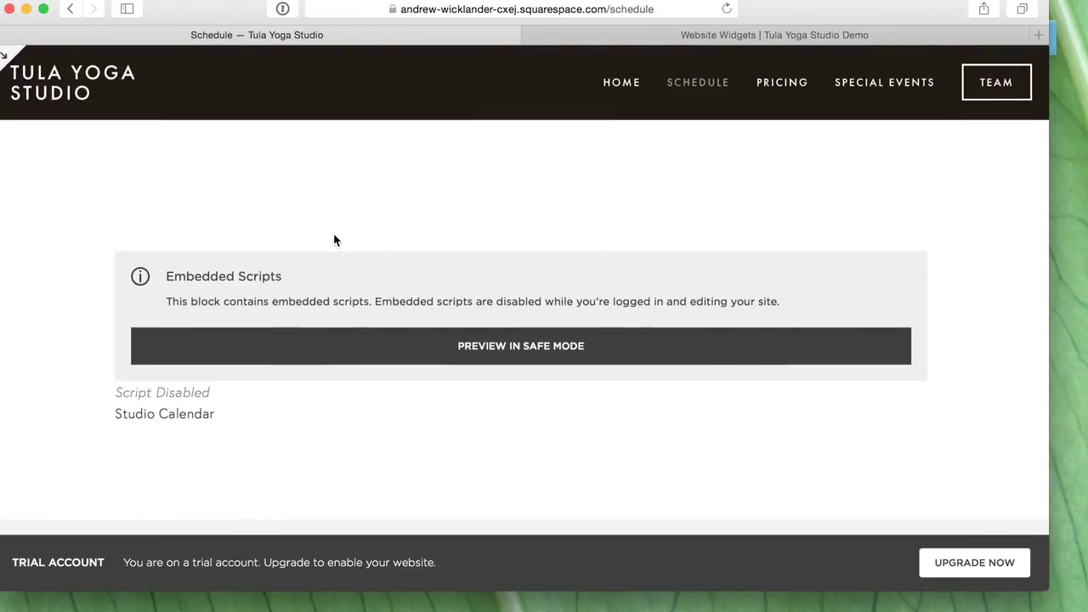
- Check the embedded Tula calendar in Safe Mode preview, then exit Safe Preview
click(501, 358)
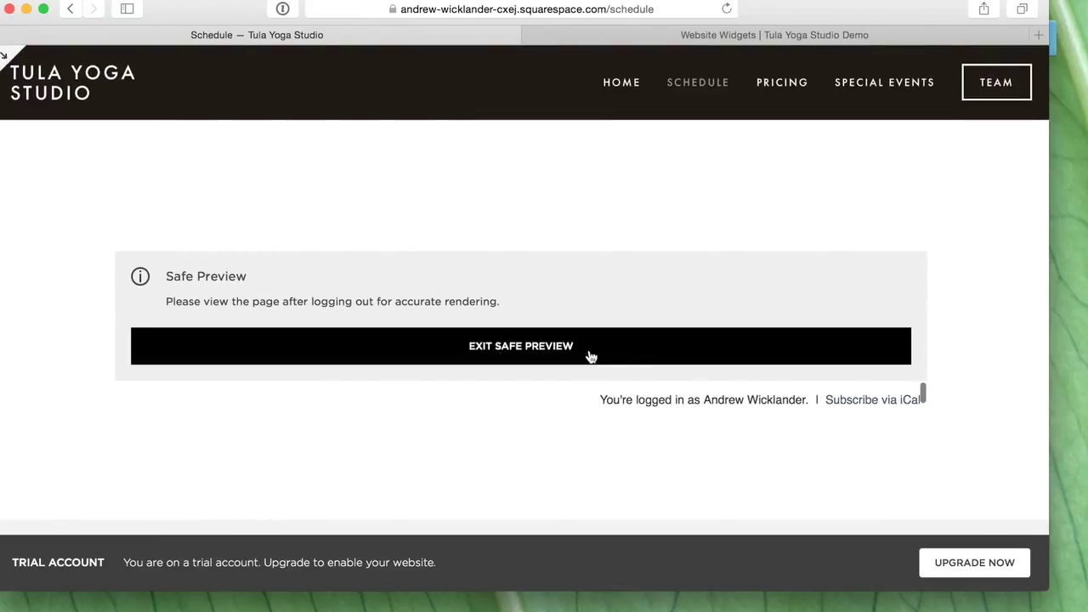
click(736, 356)
click(509, 350)
scroll(668, 335, down, 5)
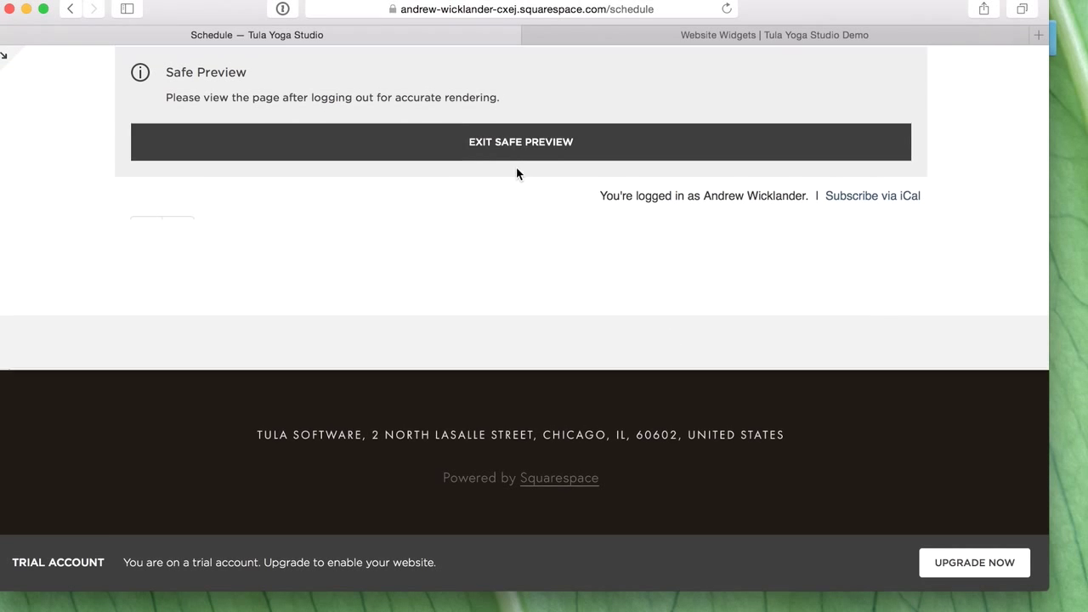
scroll(502, 229, up, 4)
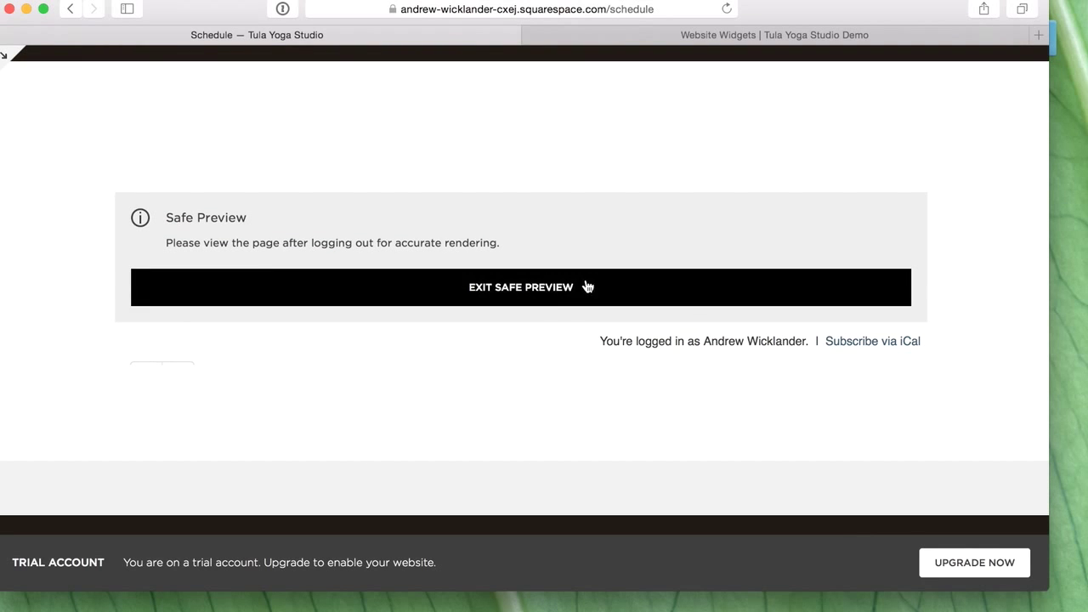
click(585, 287)
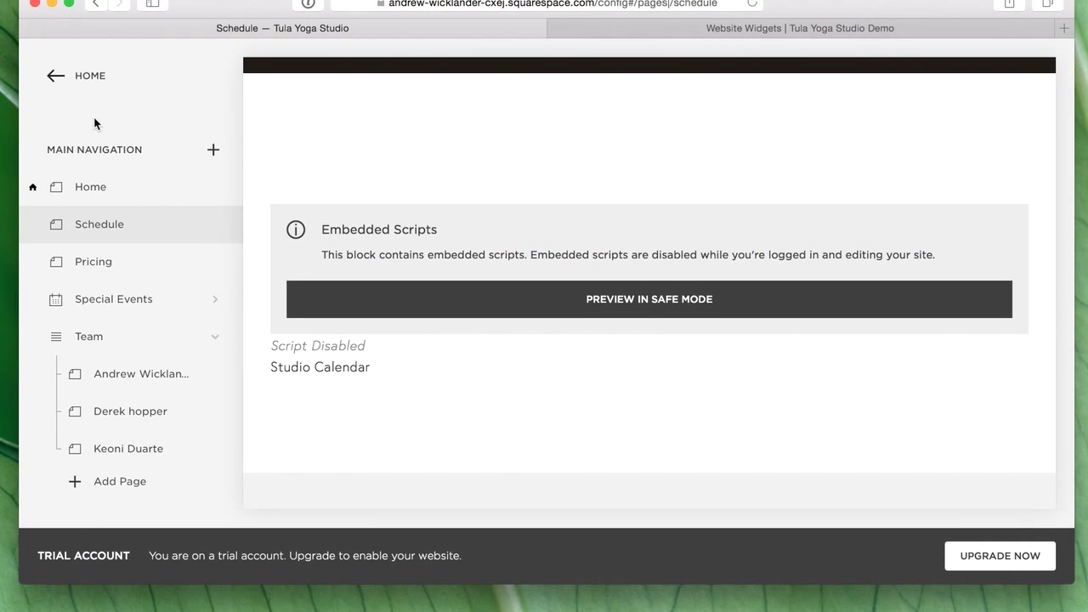
- Return to the Pages list and copy the site's base web address
click(88, 76)
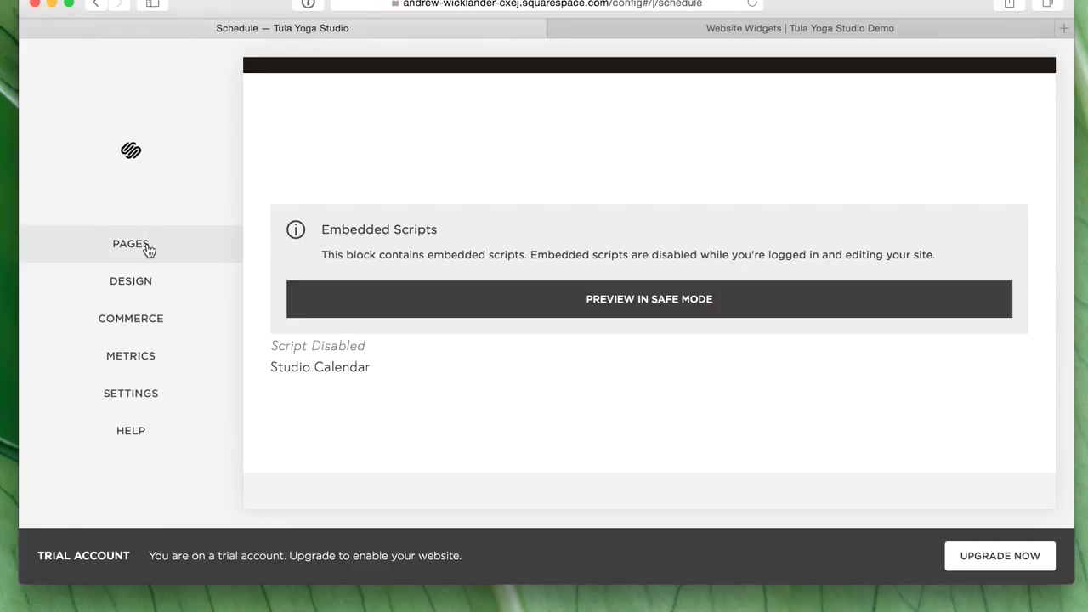
click(148, 247)
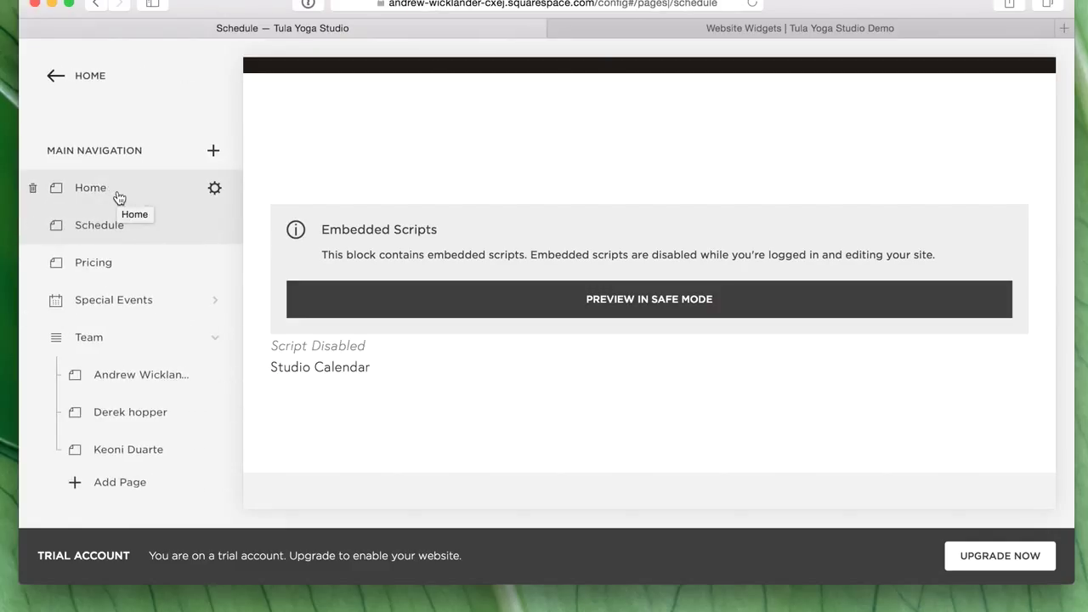
click(509, 6)
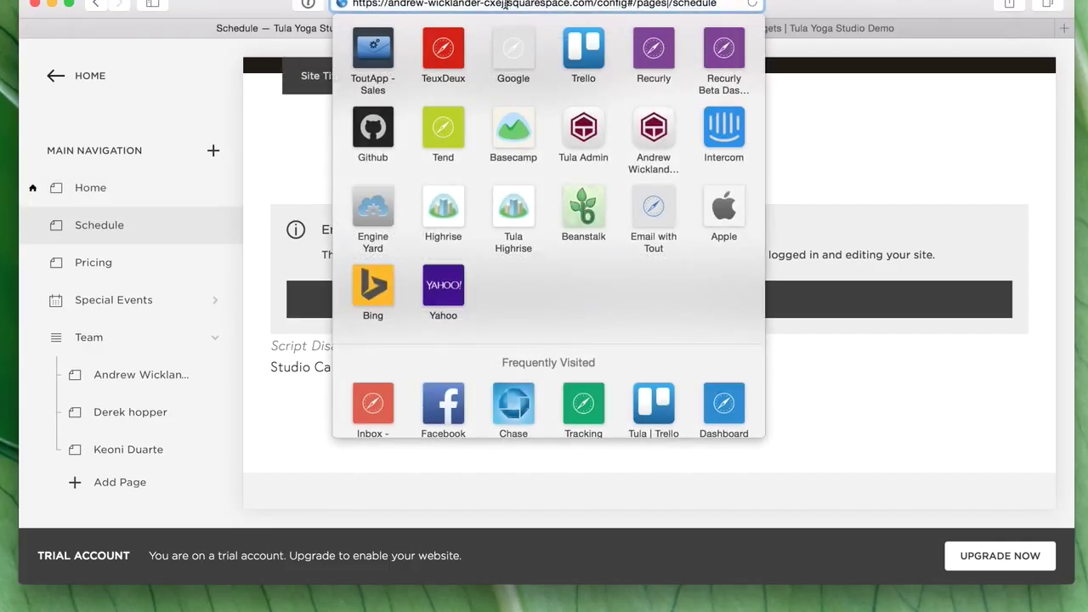
drag(595, 5, 352, 4)
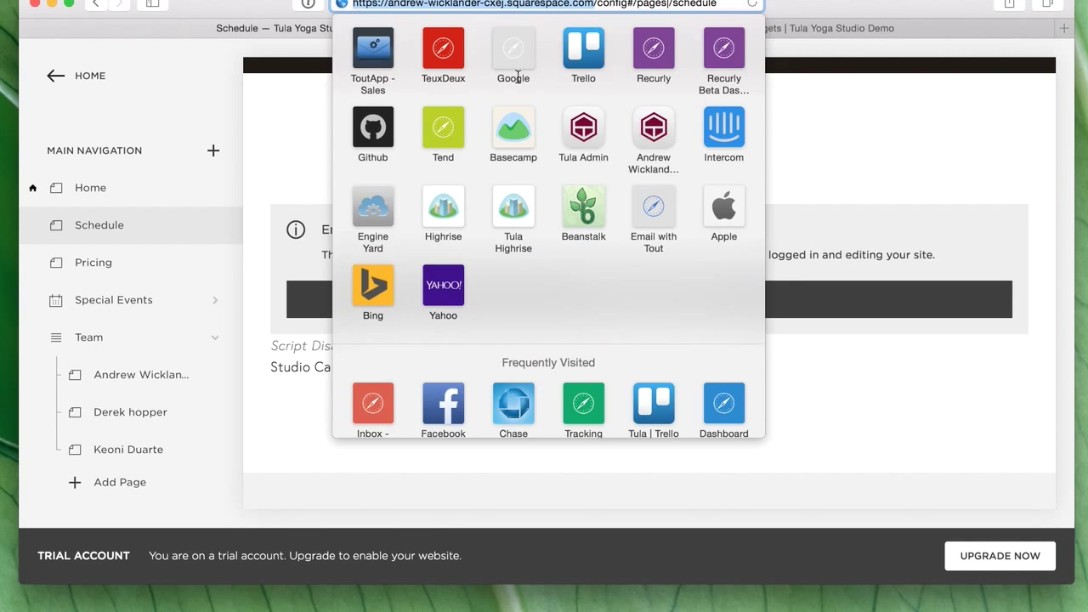
key(super+c)
- Load the Squarespace site editor from that address in a new Safari window
key(super+n)
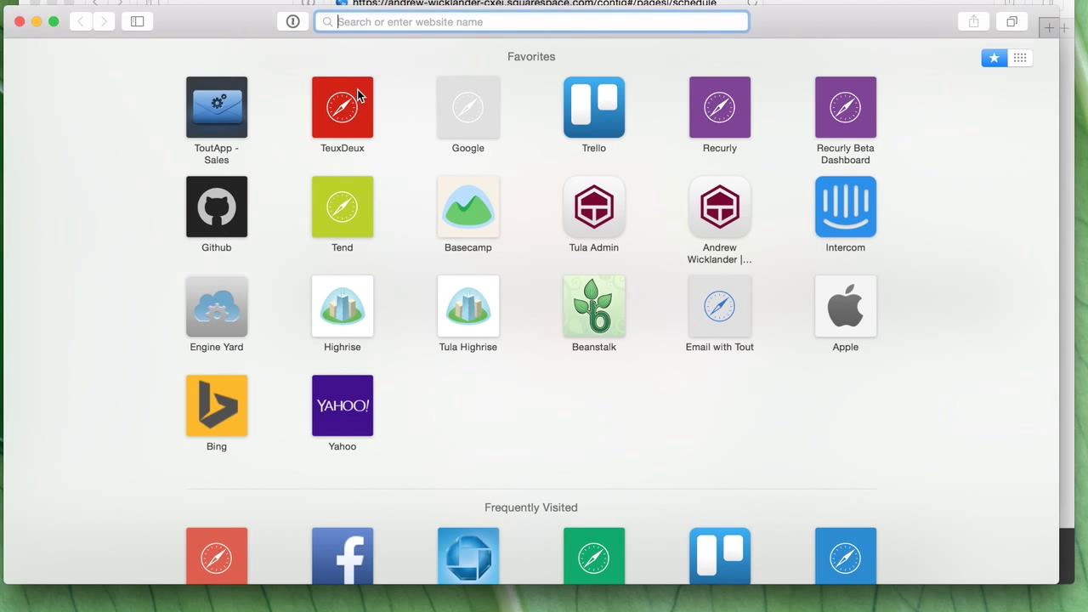
key(super+v)
key(Return)
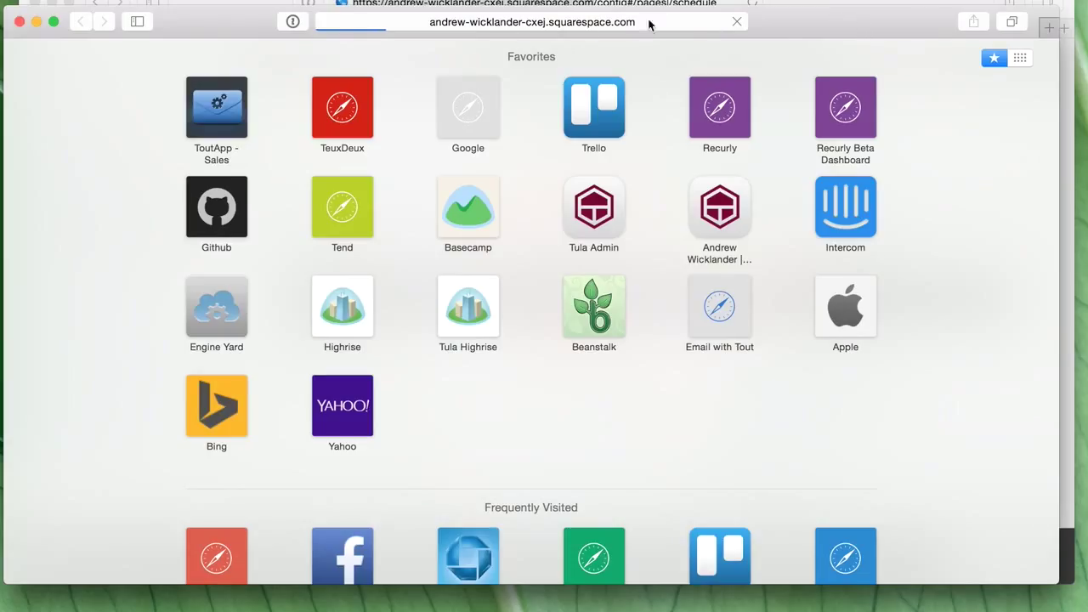
click(566, 30)
key(Return)
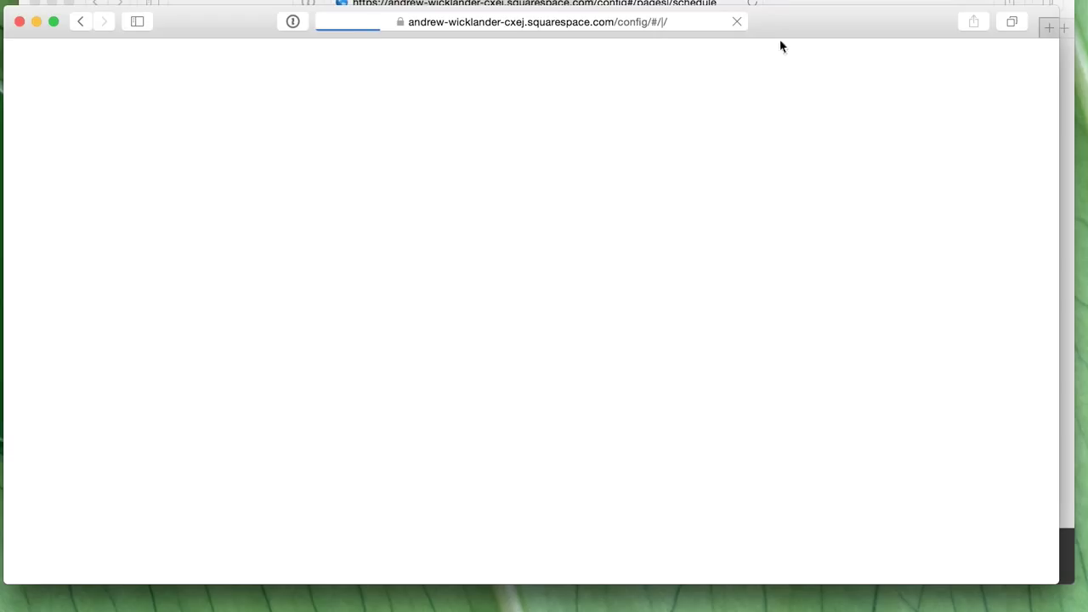
click(585, 30)
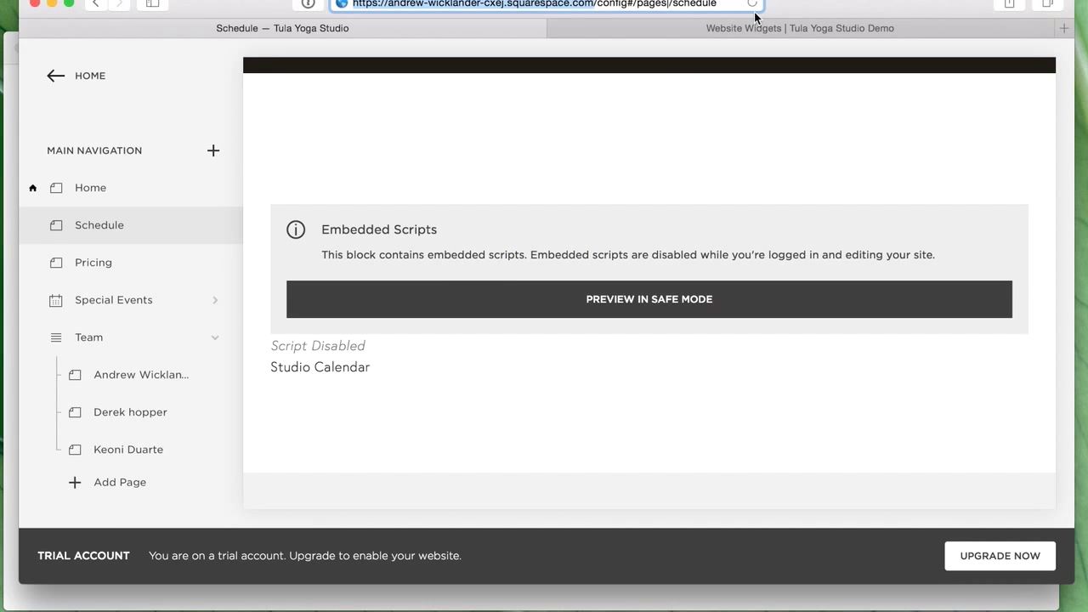
mouse_move(508, 284)
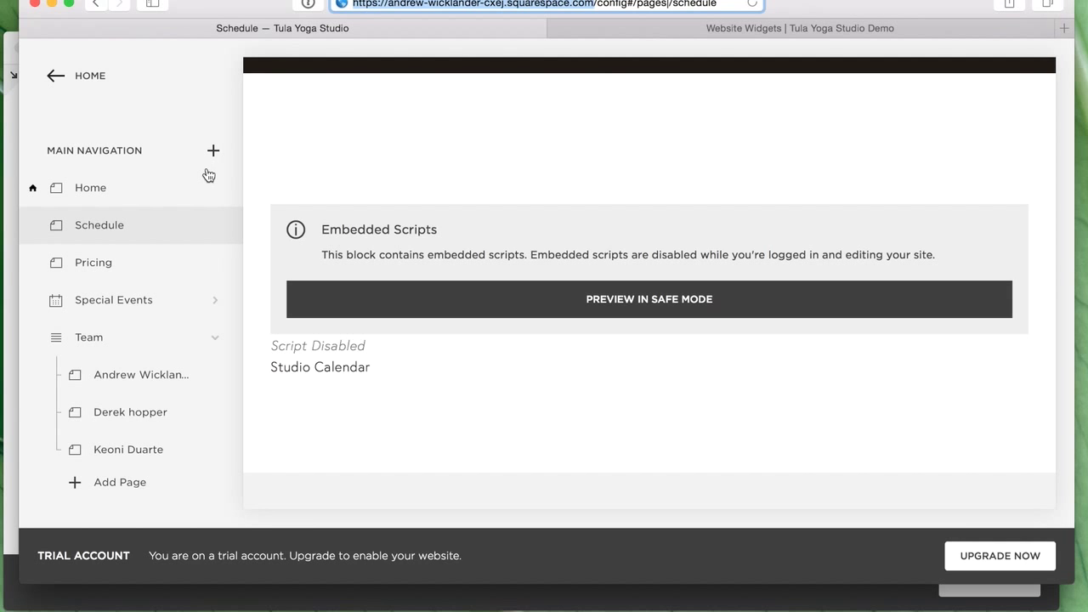
- Show the second window's Schedule page, scroll Tula's October 2015 calendar, then bring the widgets page forward
click(778, 24)
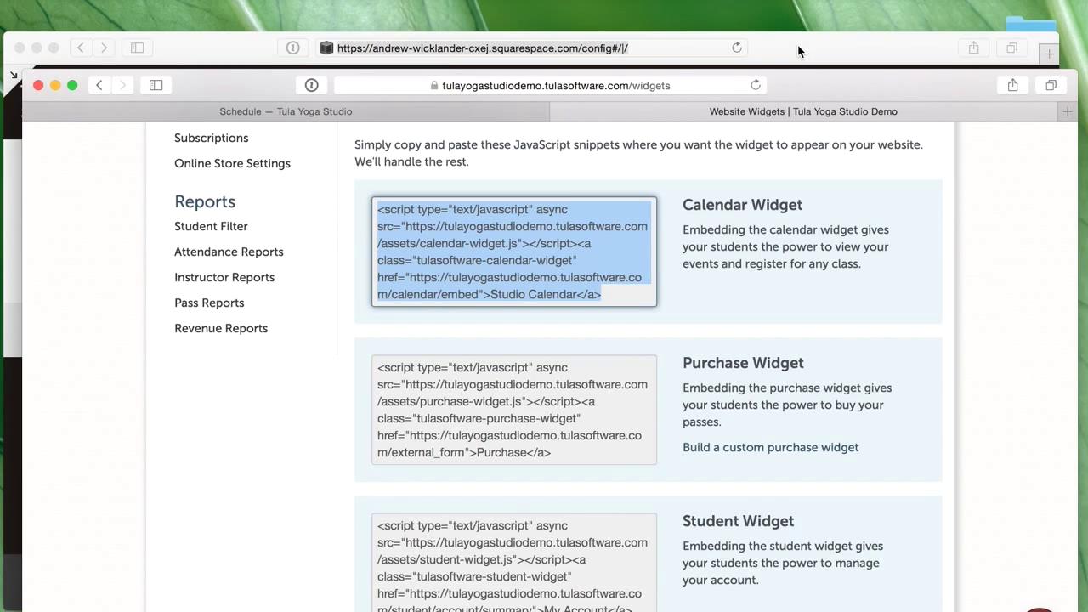
click(797, 50)
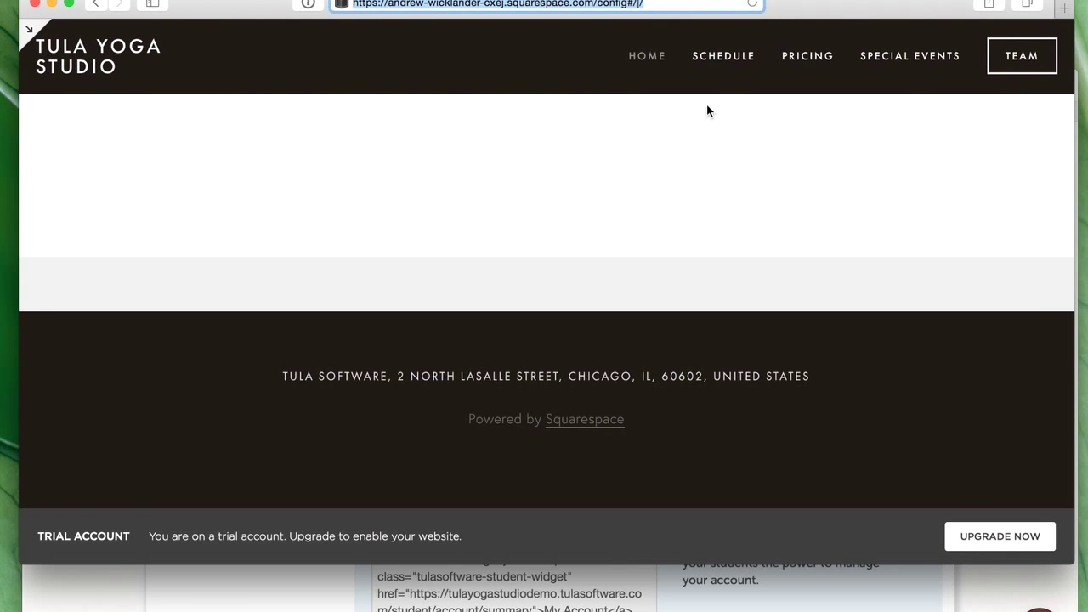
click(724, 55)
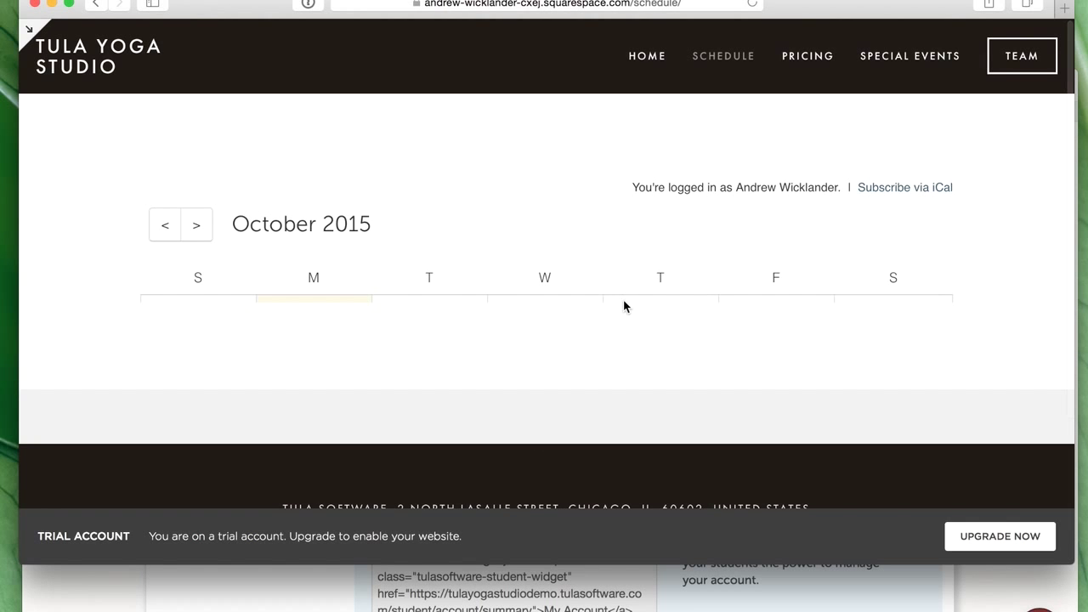
scroll(646, 293, down, 10)
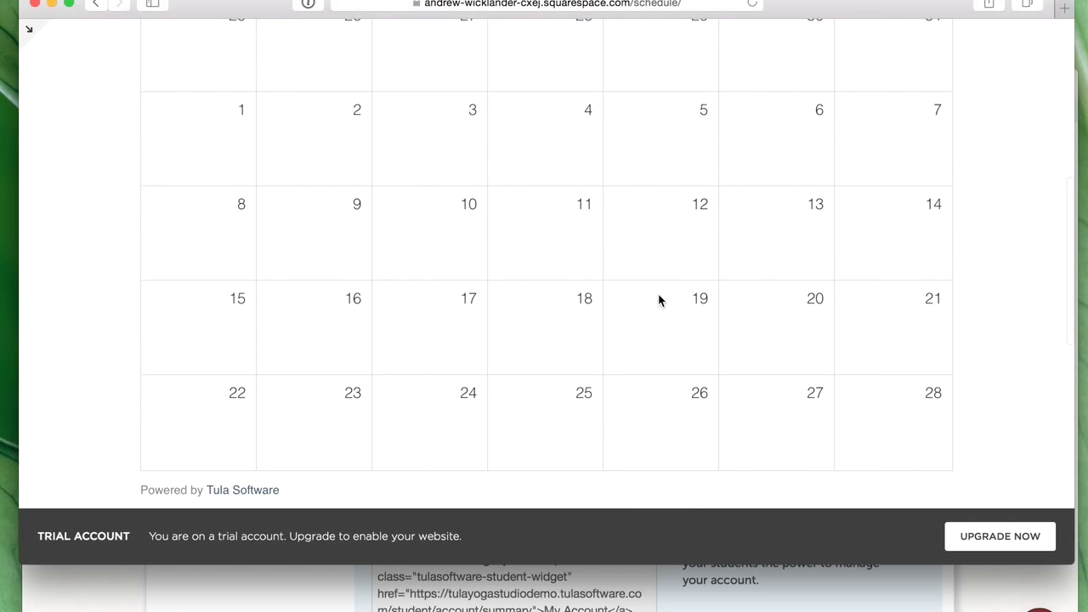
scroll(659, 299, up, 10)
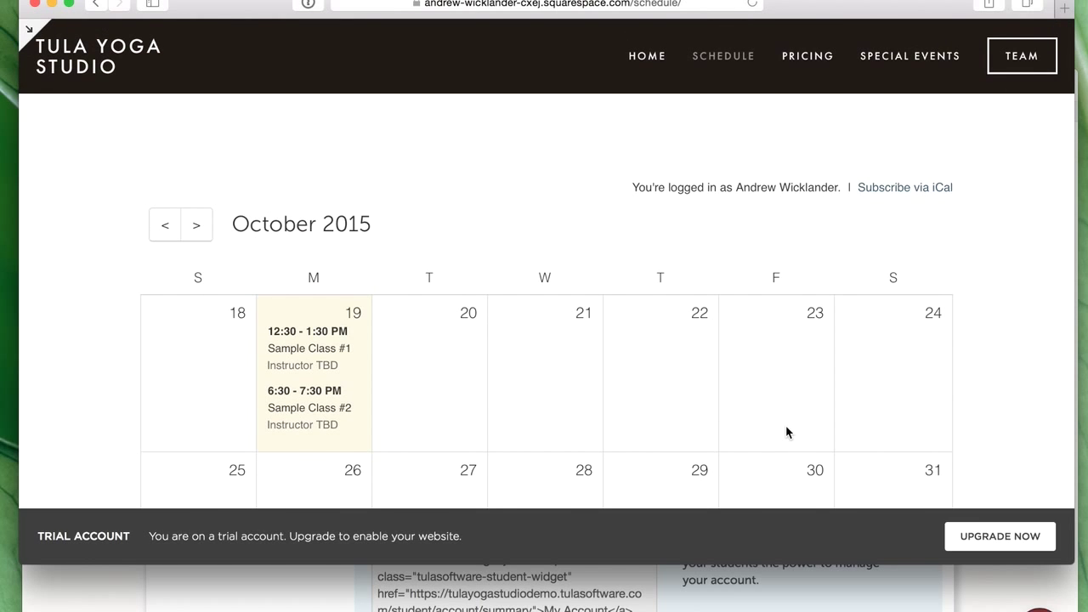
scroll(837, 393, down, 2)
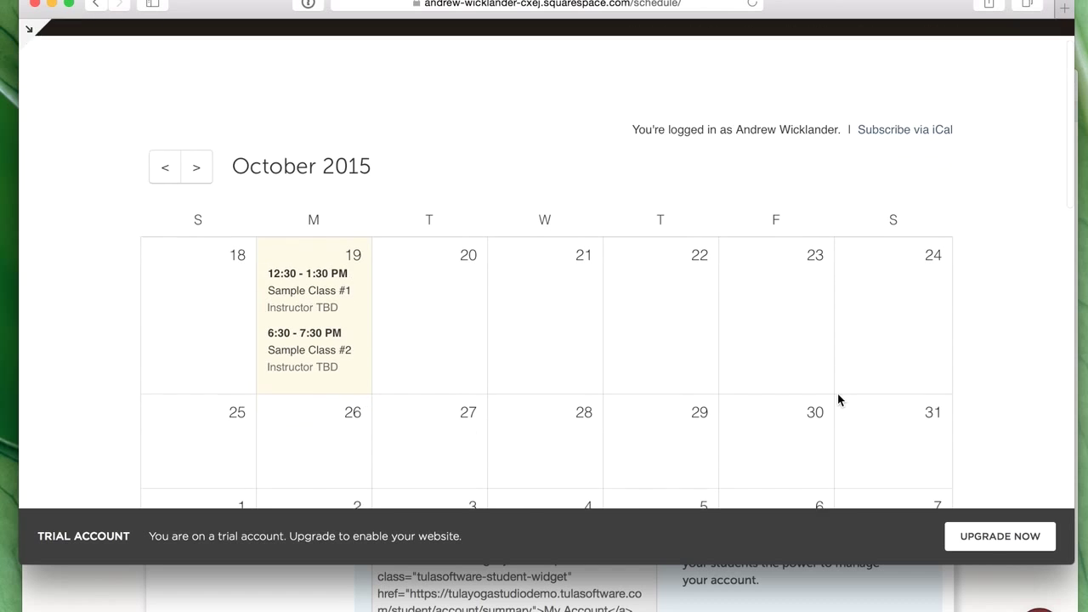
scroll(845, 391, down, 3)
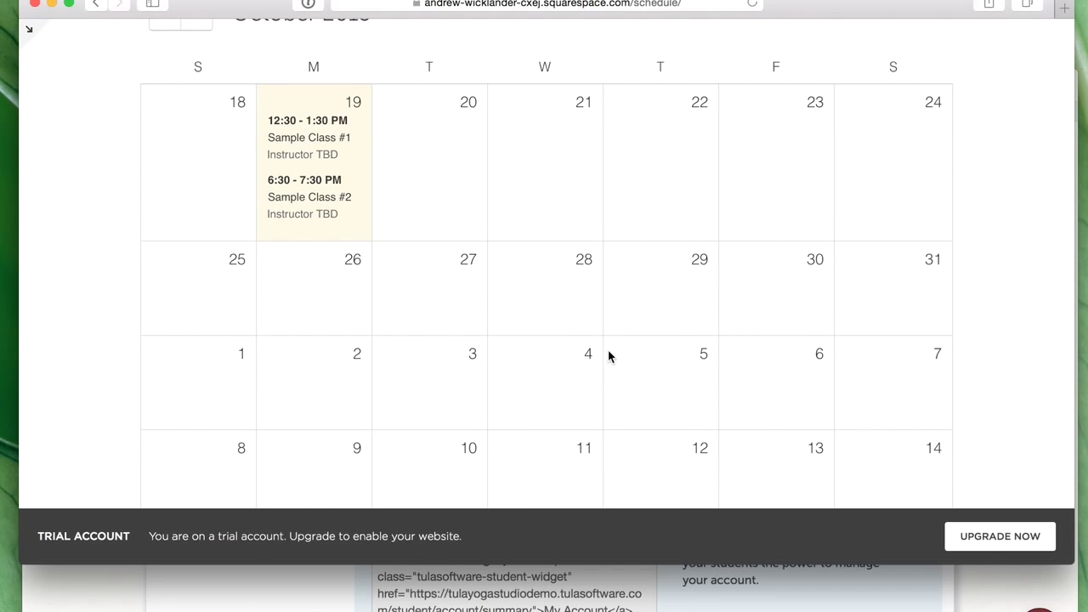
scroll(612, 349, up, 5)
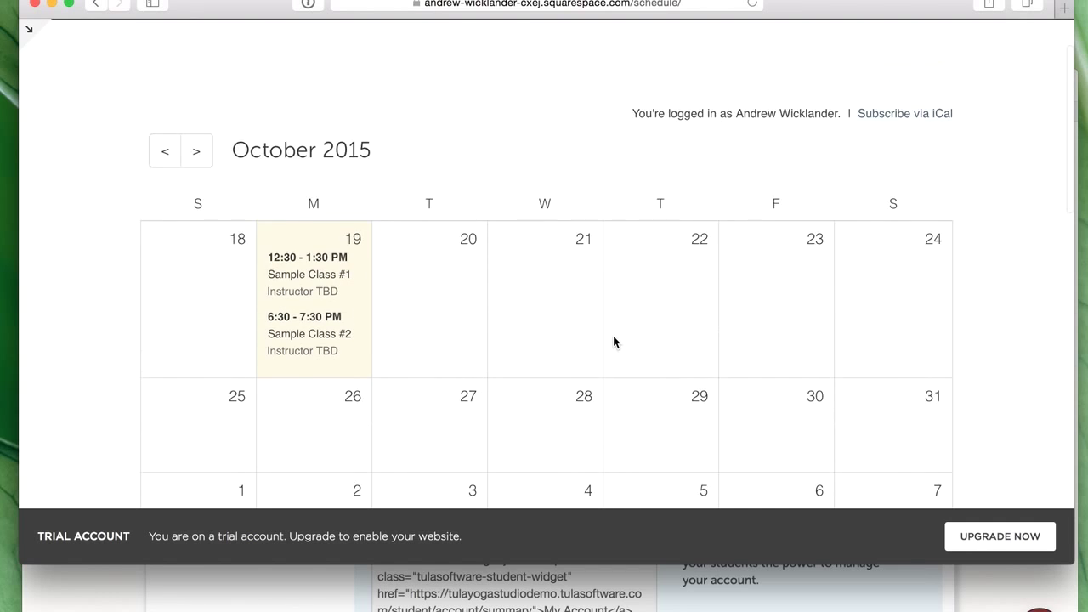
click(802, 605)
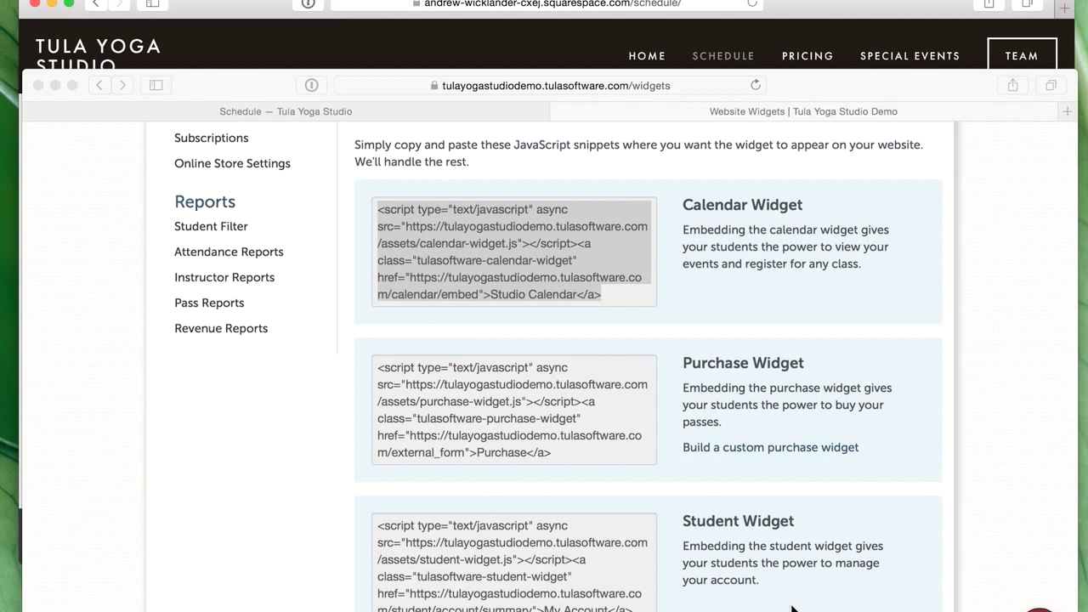
- Apply the navy calendar theme in the widget builder: background #003279, links #CC0033
scroll(823, 308, up, 10)
click(925, 240)
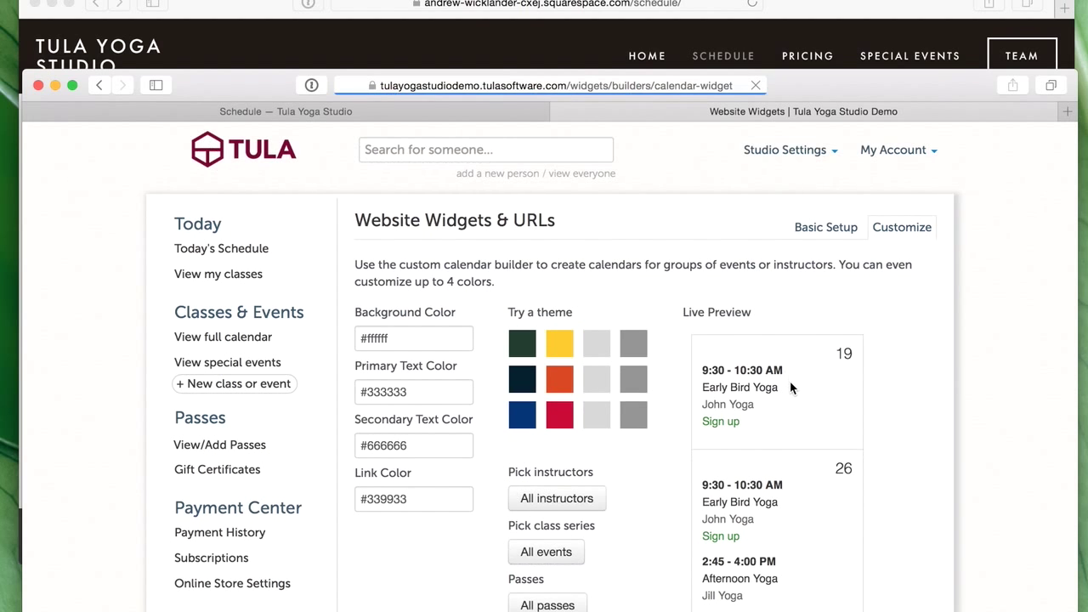
scroll(769, 376, down, 1)
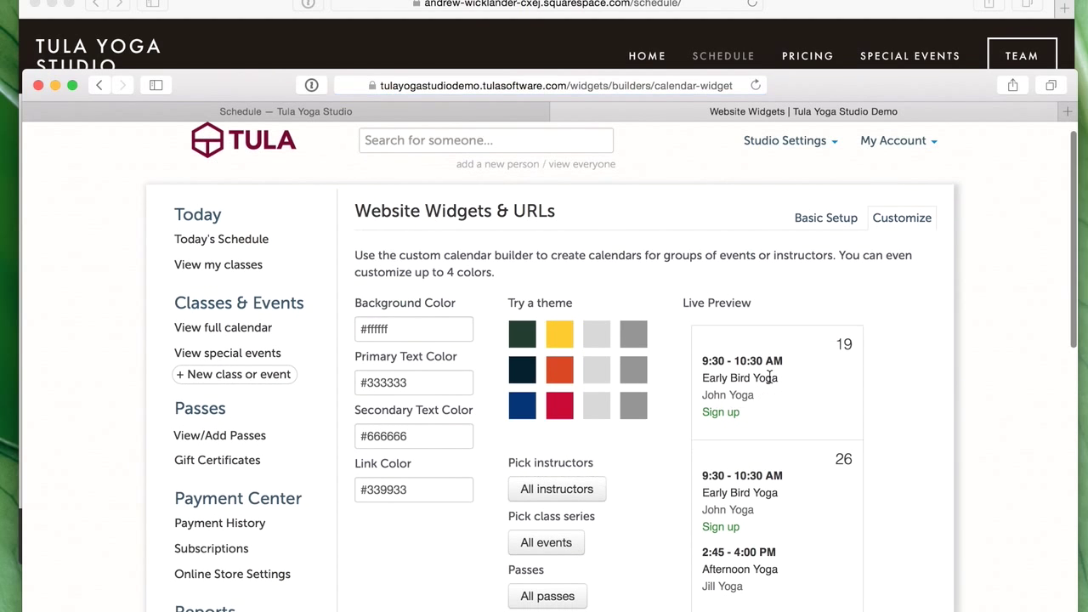
click(371, 47)
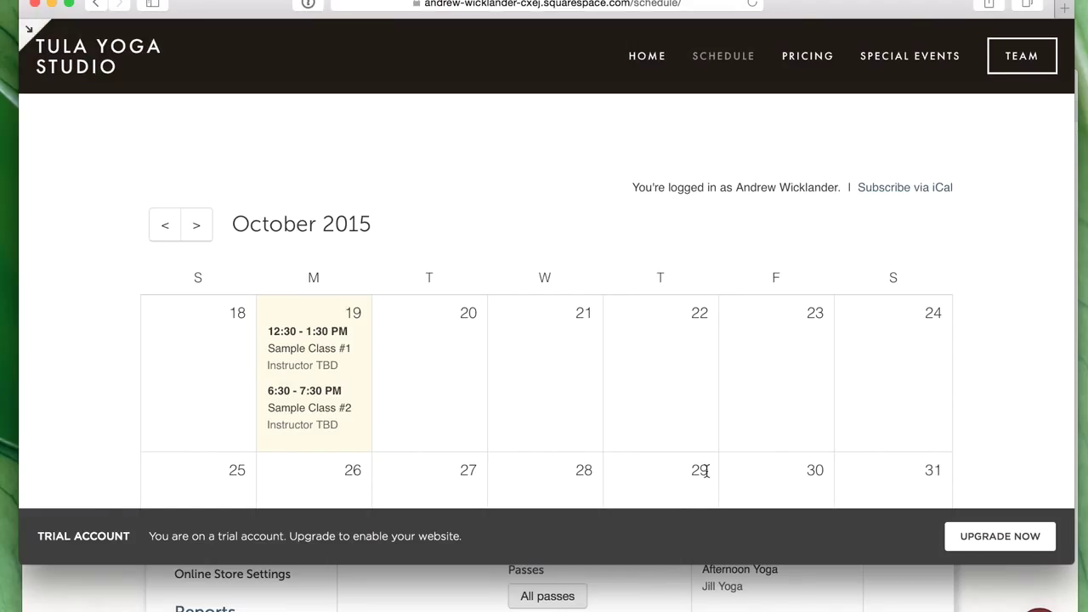
click(637, 590)
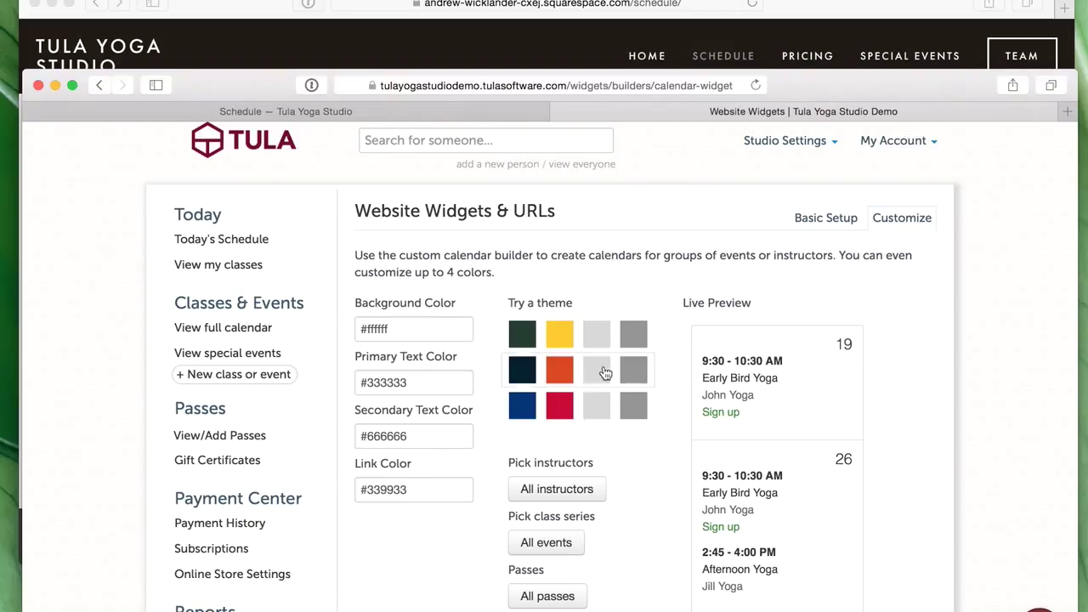
click(560, 406)
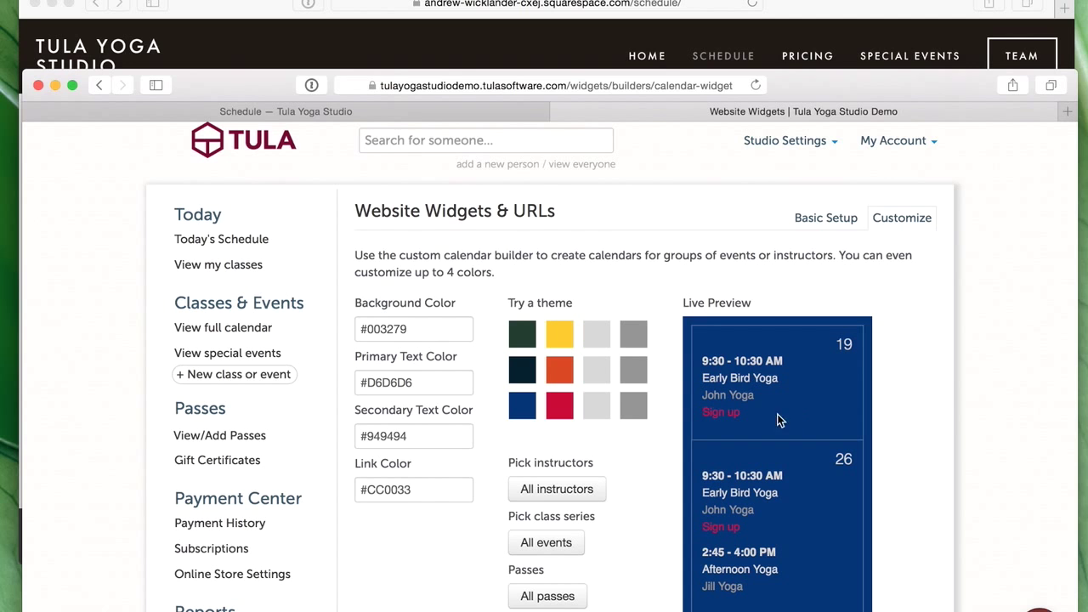
- Select all of the Custom Calendar embed code in the enlarged widget builder
double_click(837, 75)
scroll(723, 323, down, 6)
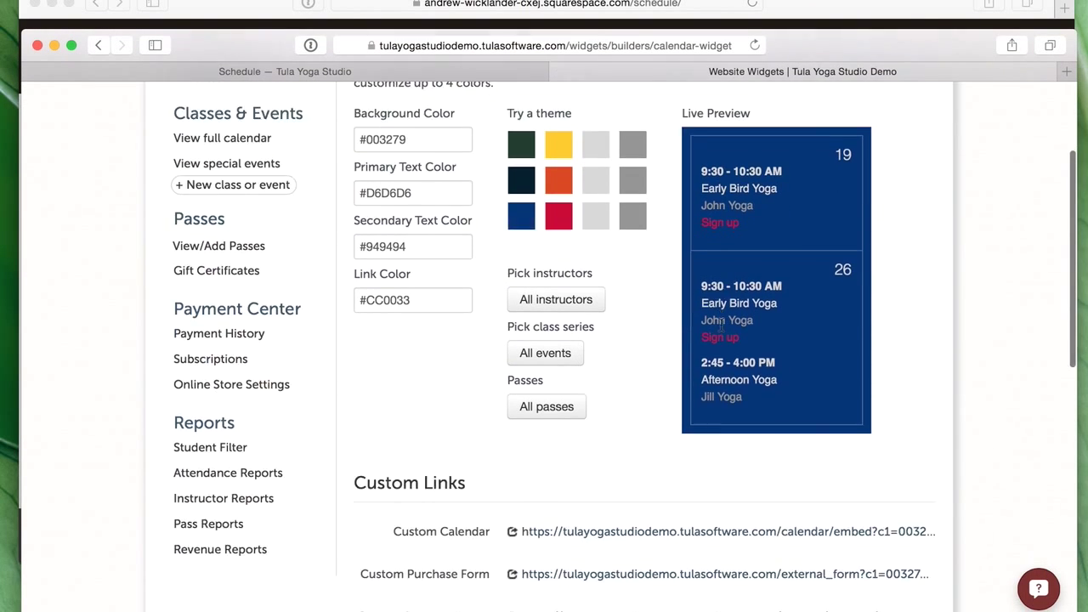
scroll(710, 338, down, 10)
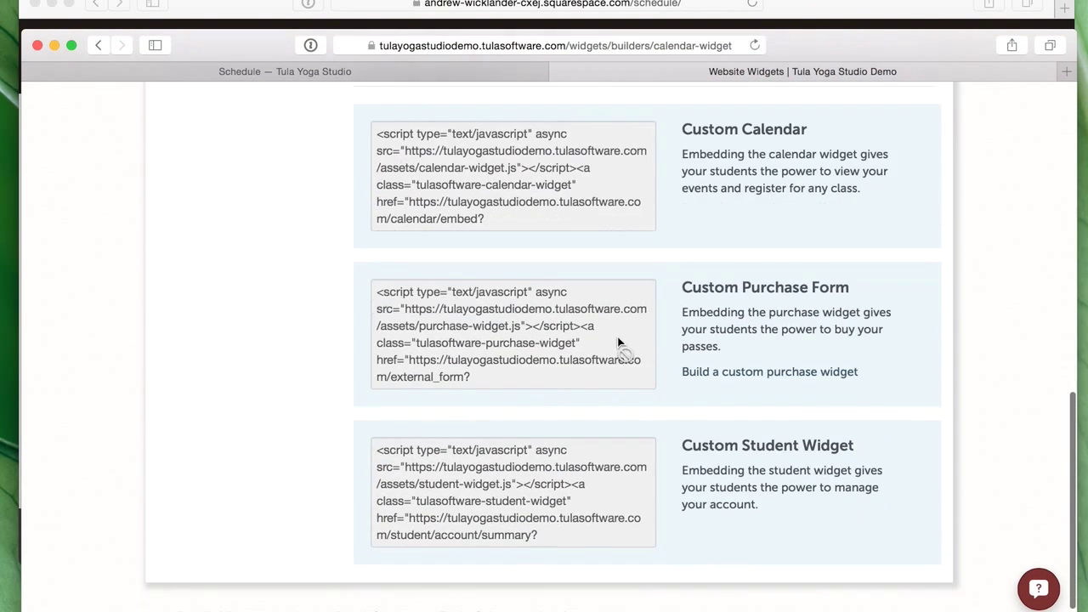
click(497, 238)
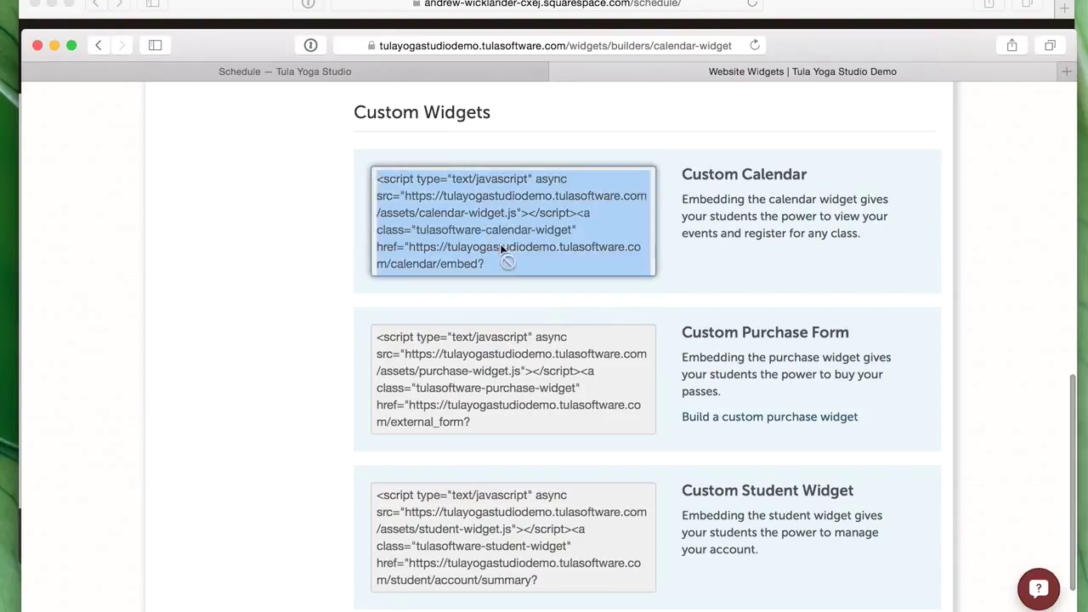
click(492, 238)
key(super+c)
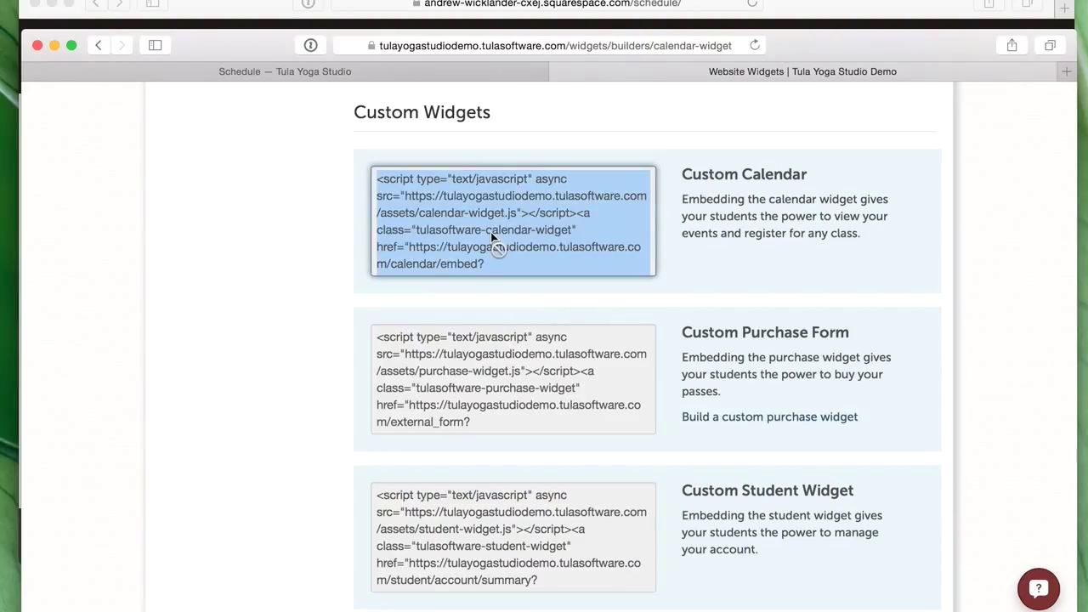
- Launch TextEdit, close year5day1, and paste the calendar embed code into a new document
key(super+space)
text(te)
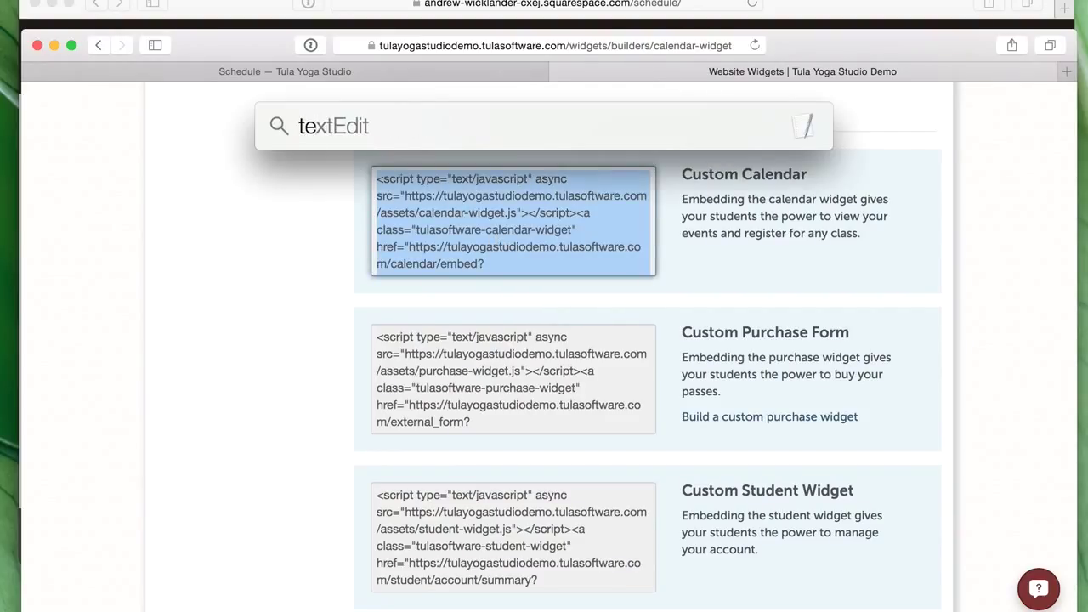
key(Return)
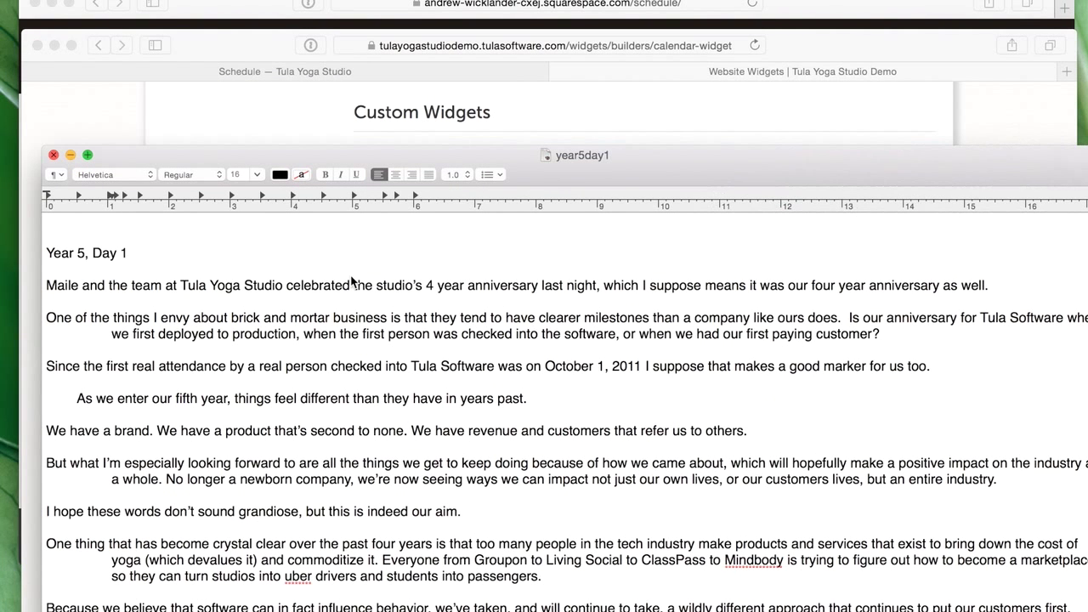
key(super+n)
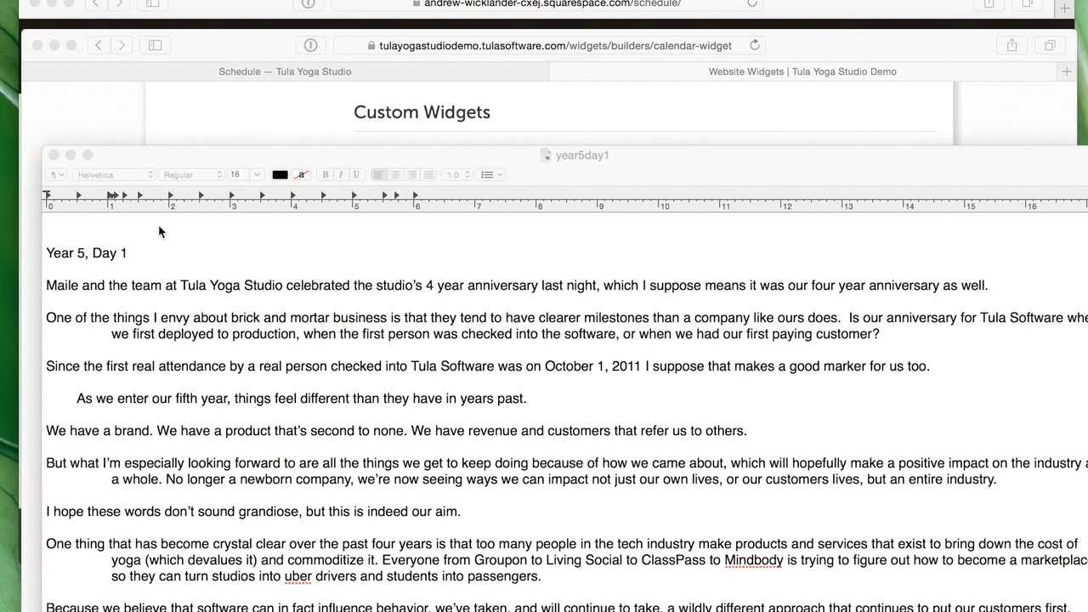
click(52, 154)
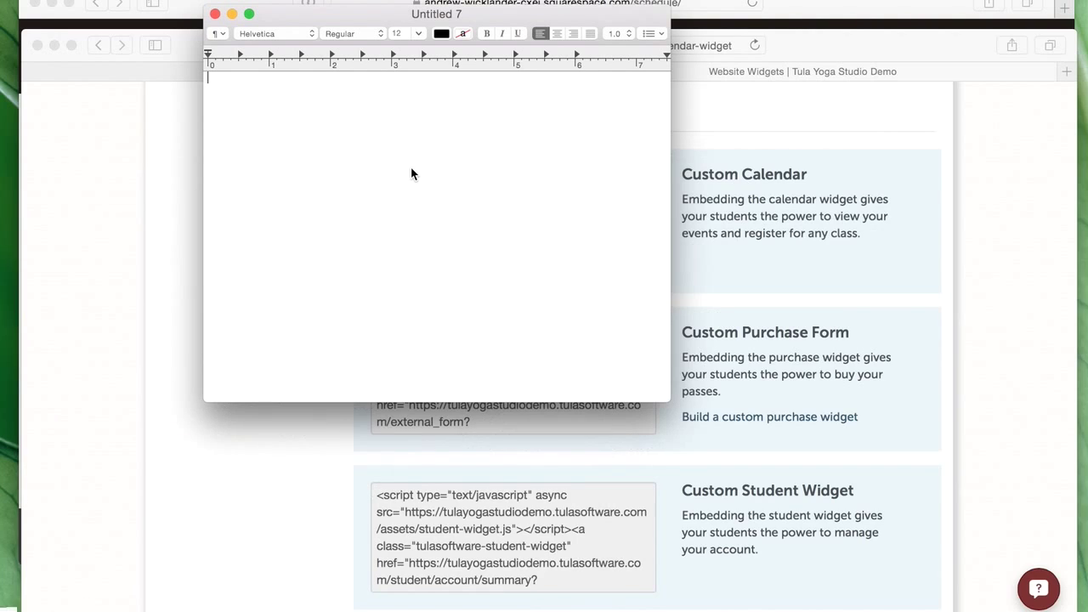
key(super+v)
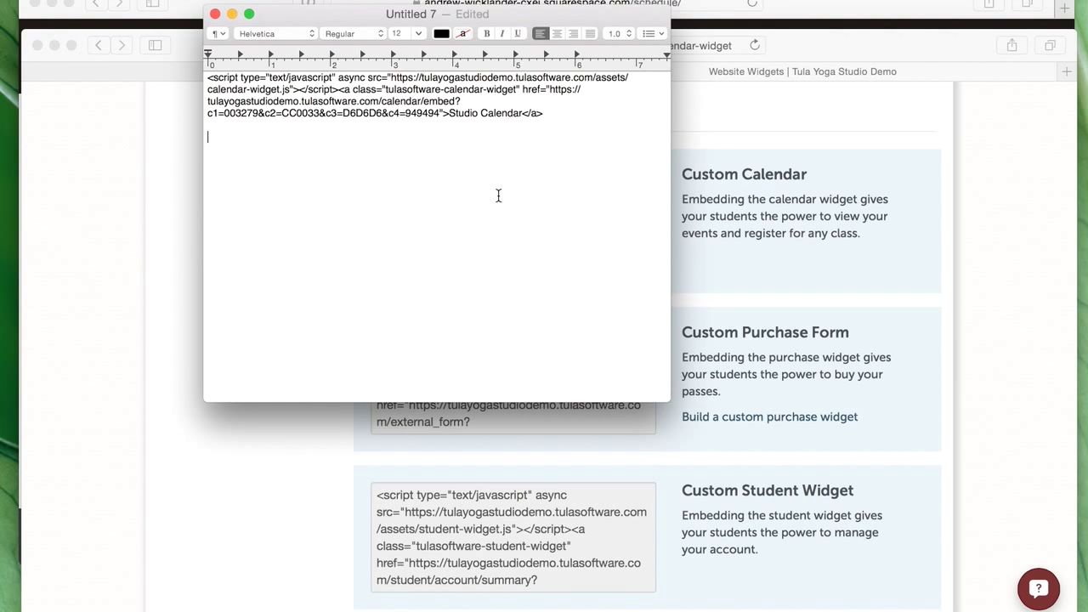
- Select the whole embed code in the Untitled 7 document
drag(466, 14, 458, 26)
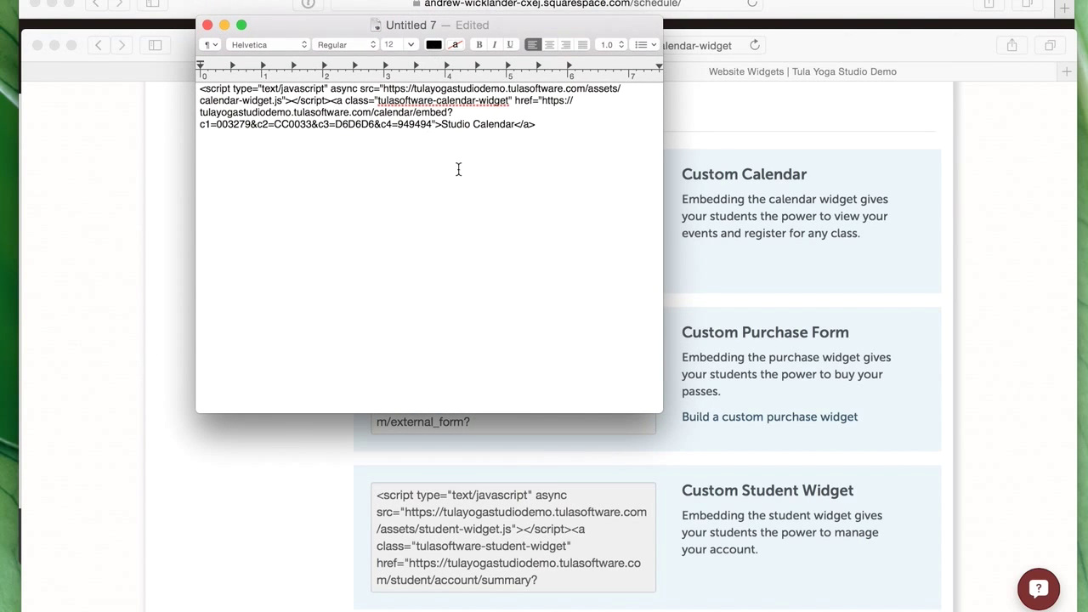
drag(540, 102, 437, 127)
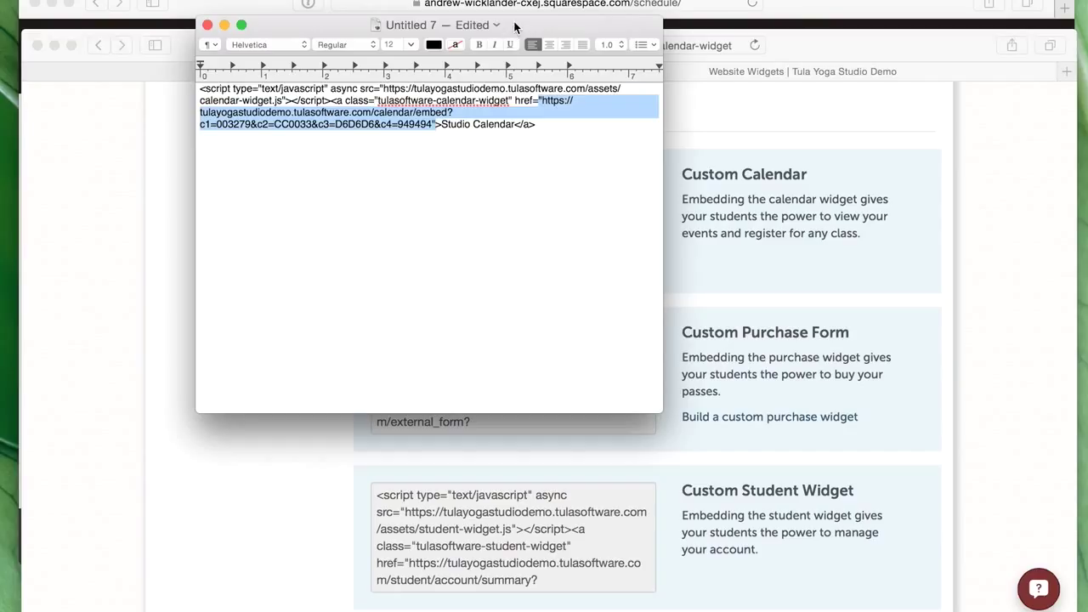
click(496, 212)
drag(540, 125, 189, 91)
key(super+c)
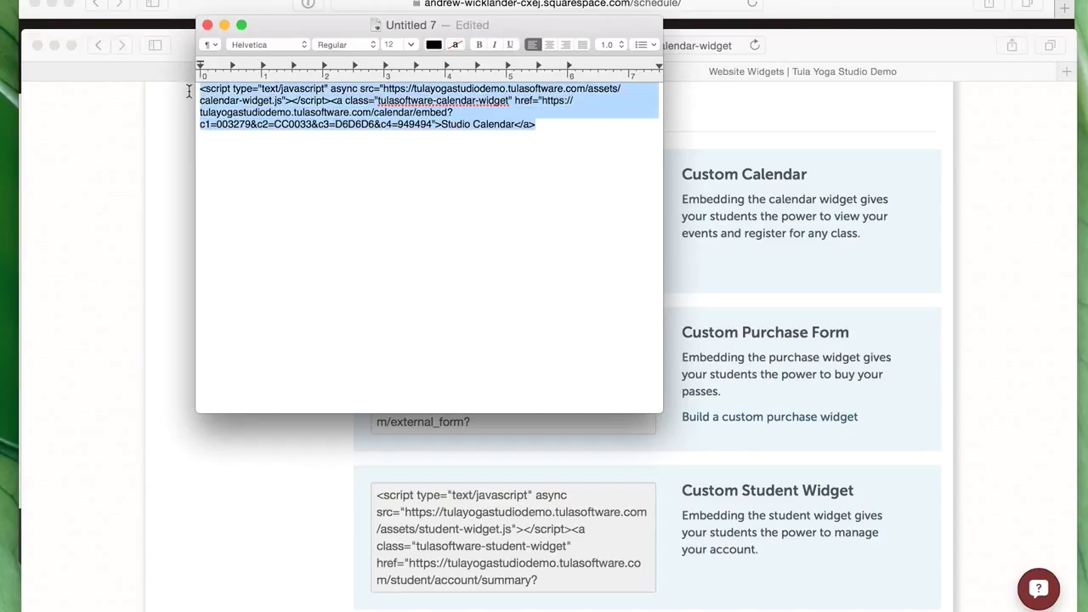
- Switch to the Schedule page editor and start editing its content
click(208, 6)
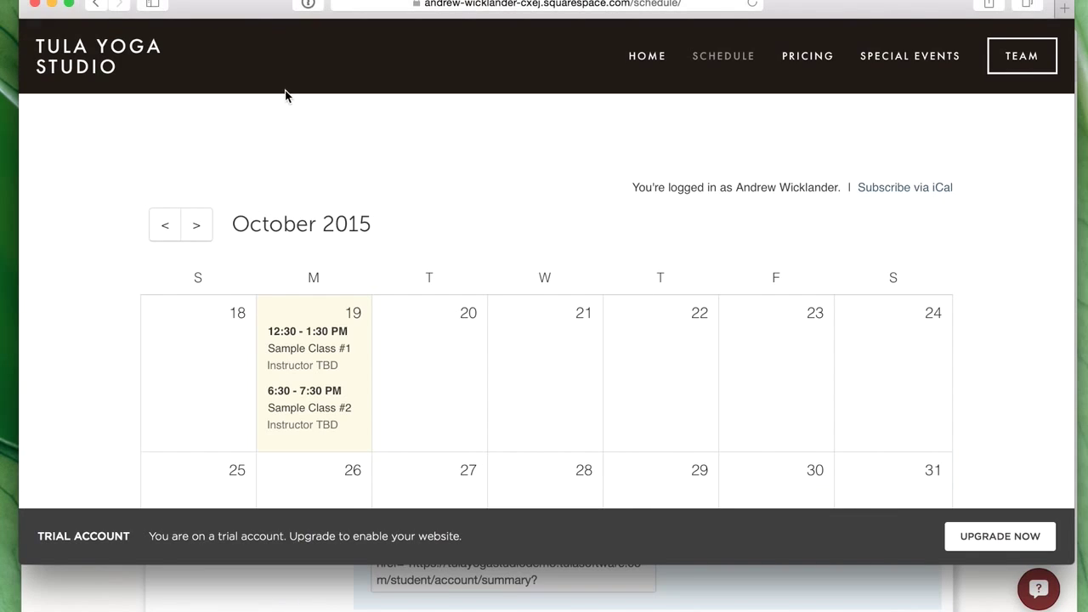
click(828, 570)
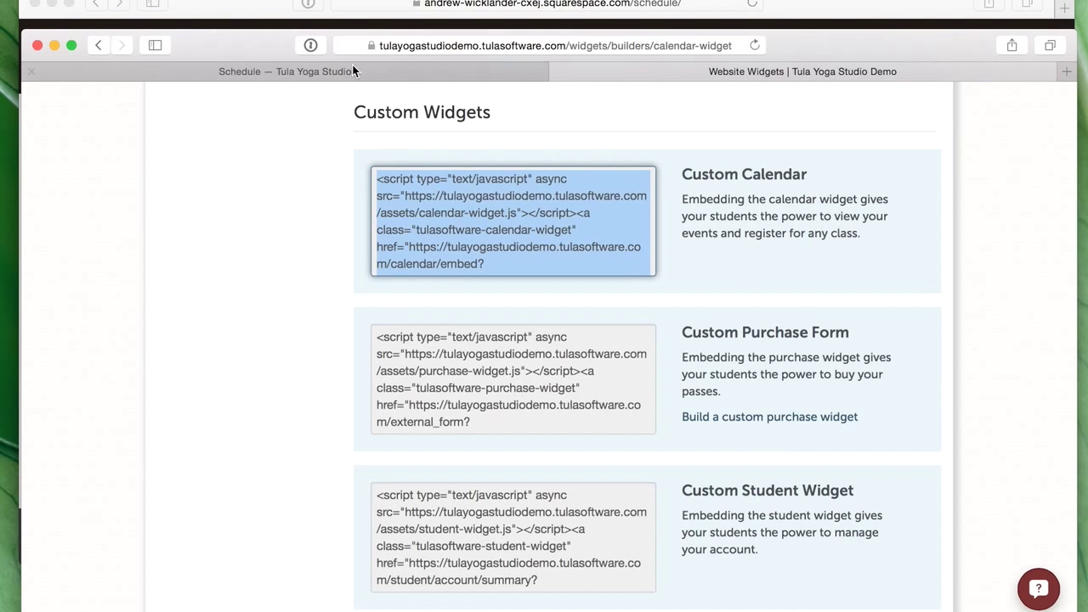
click(353, 68)
mouse_move(503, 294)
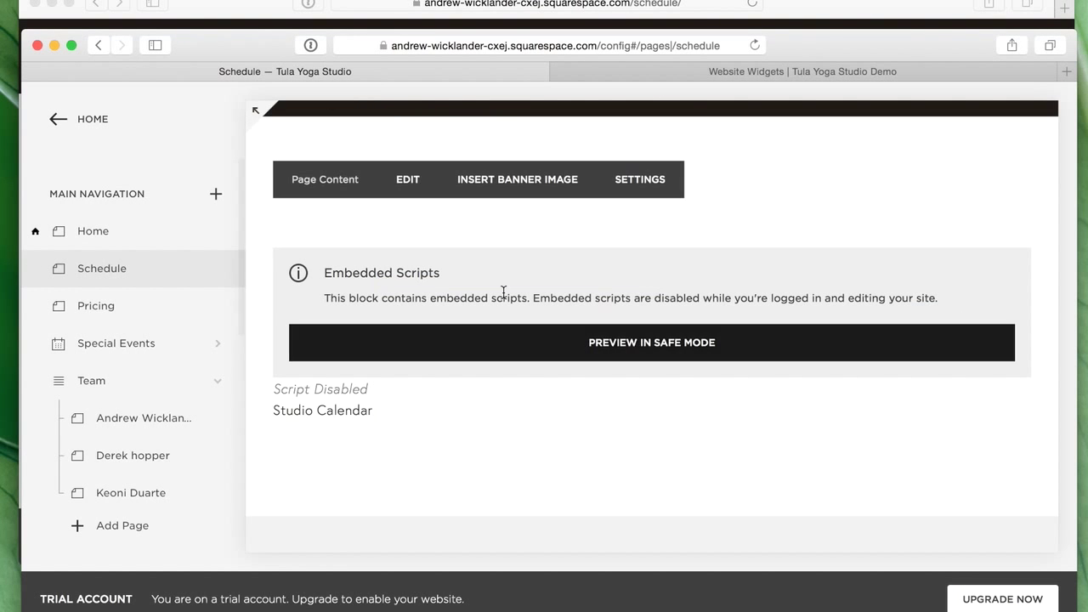
click(404, 189)
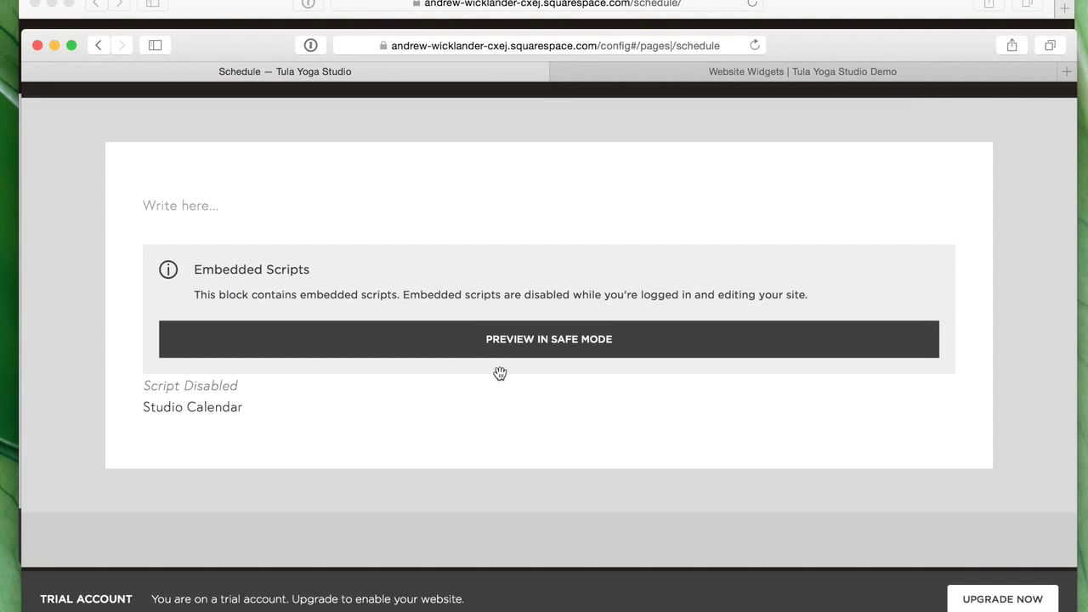
- Replace the Embed block's code with the navy calendar code, apply it, and save the page
mouse_move(479, 345)
click(549, 252)
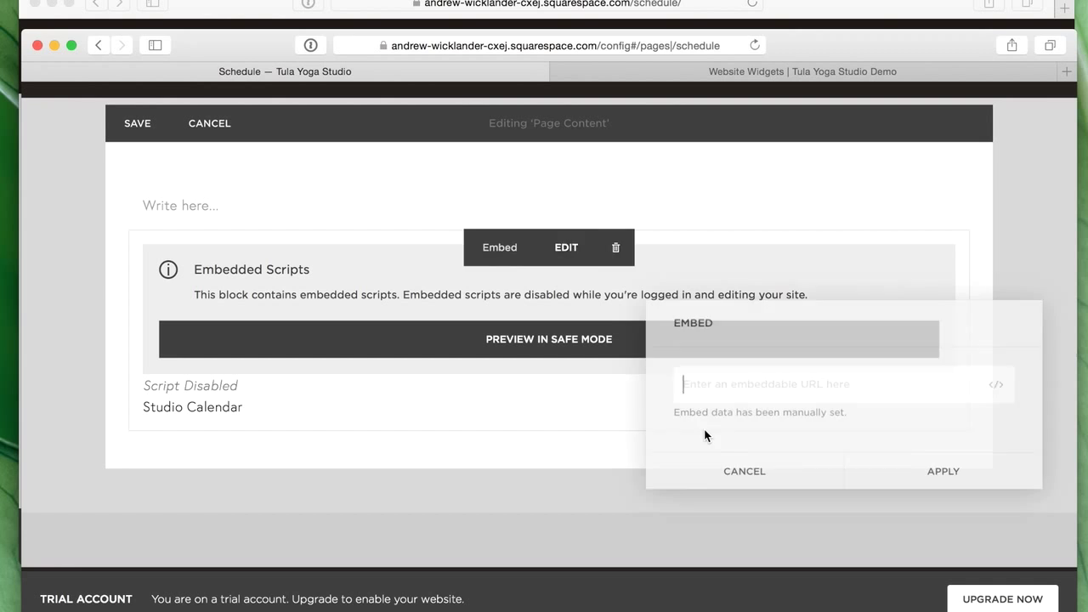
click(997, 384)
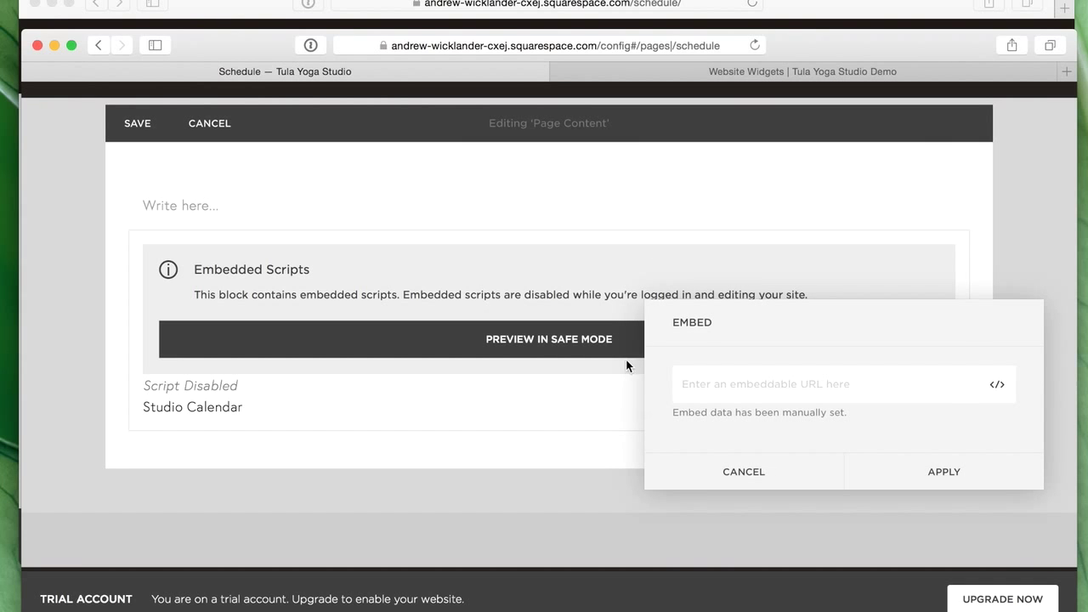
drag(575, 311, 343, 210)
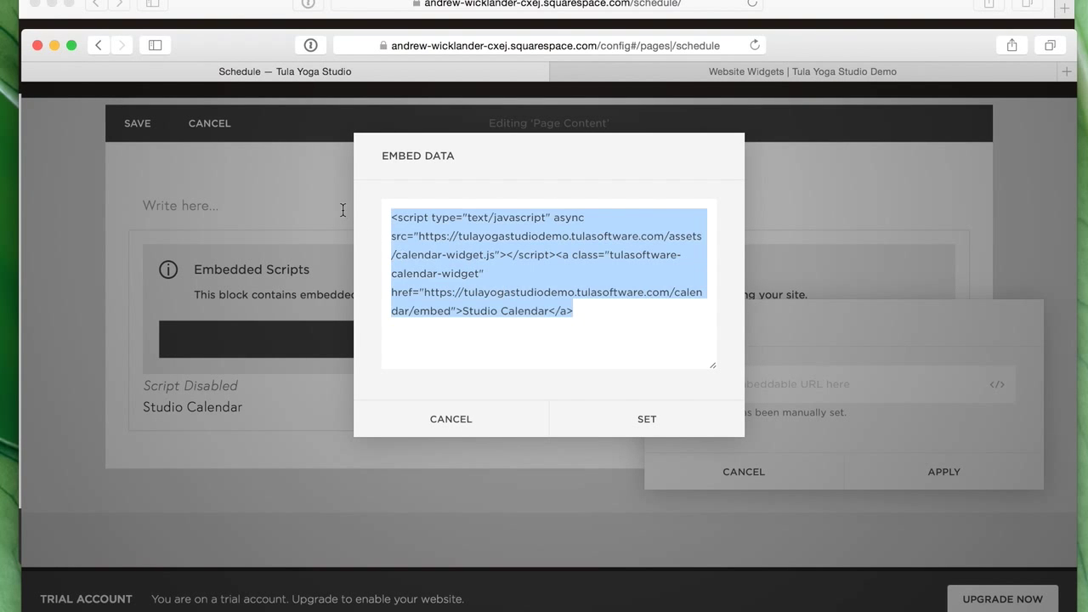
key(BackSpace)
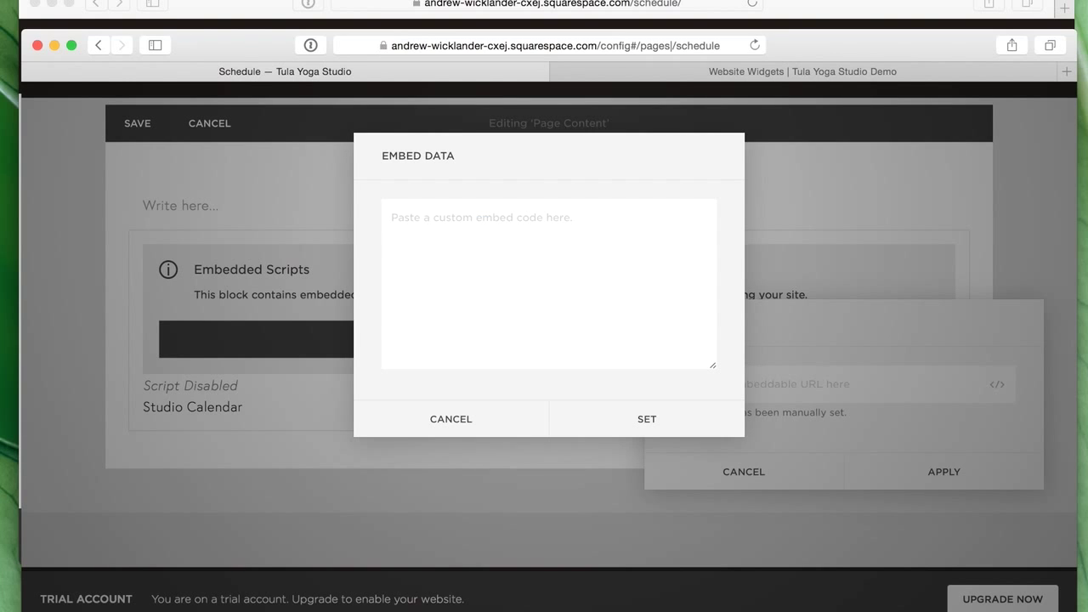
key(super+v)
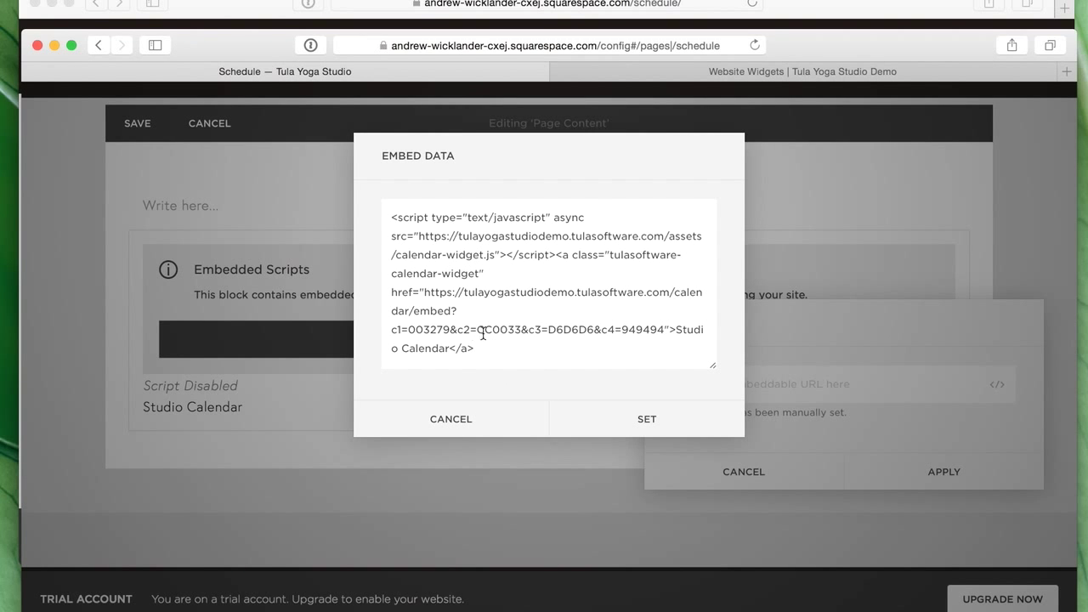
click(648, 425)
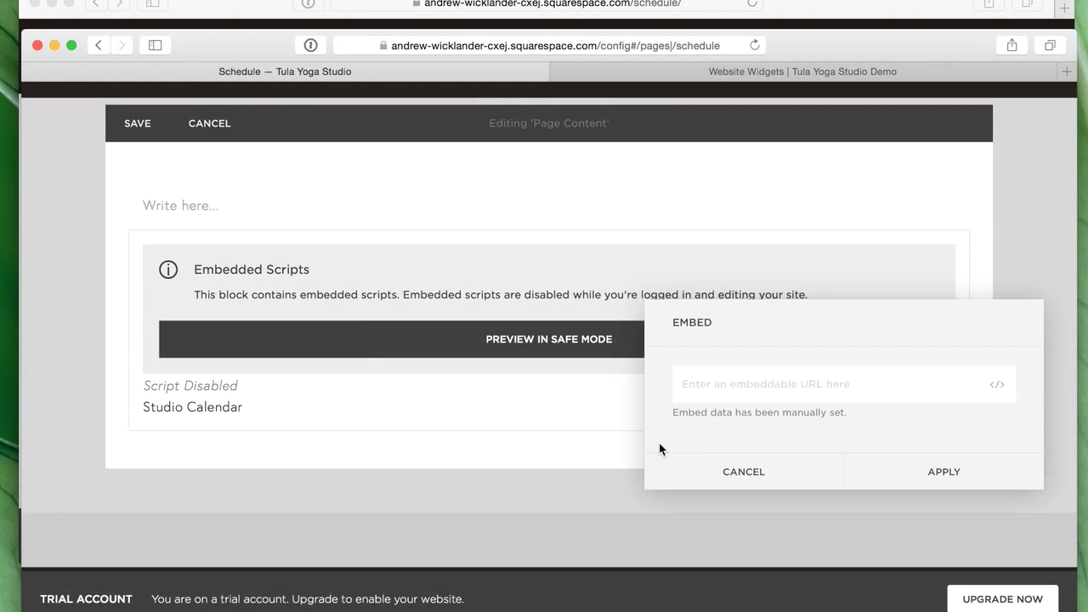
click(965, 489)
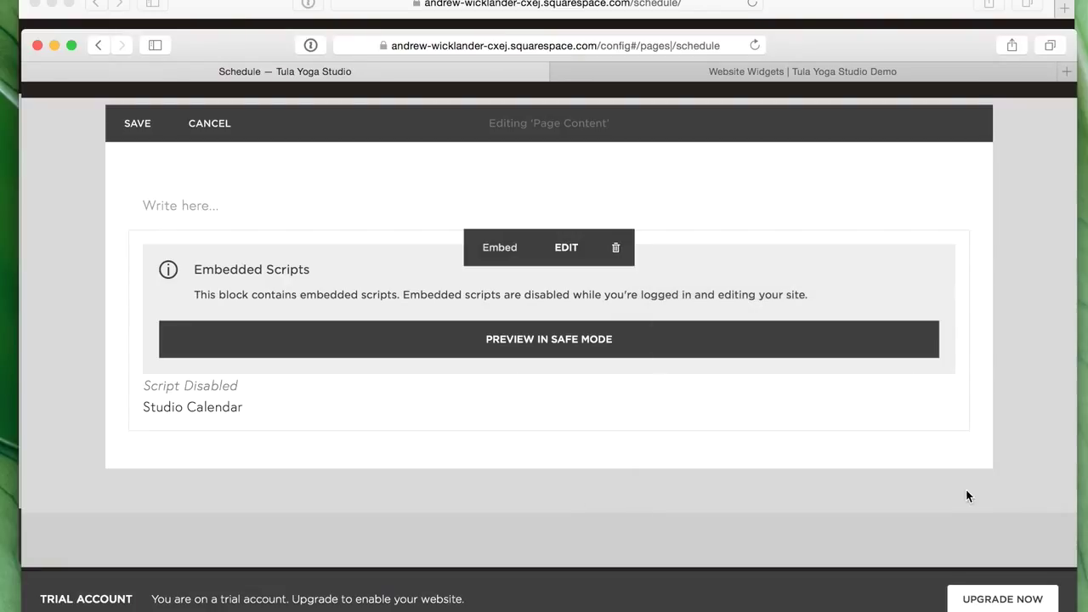
click(138, 129)
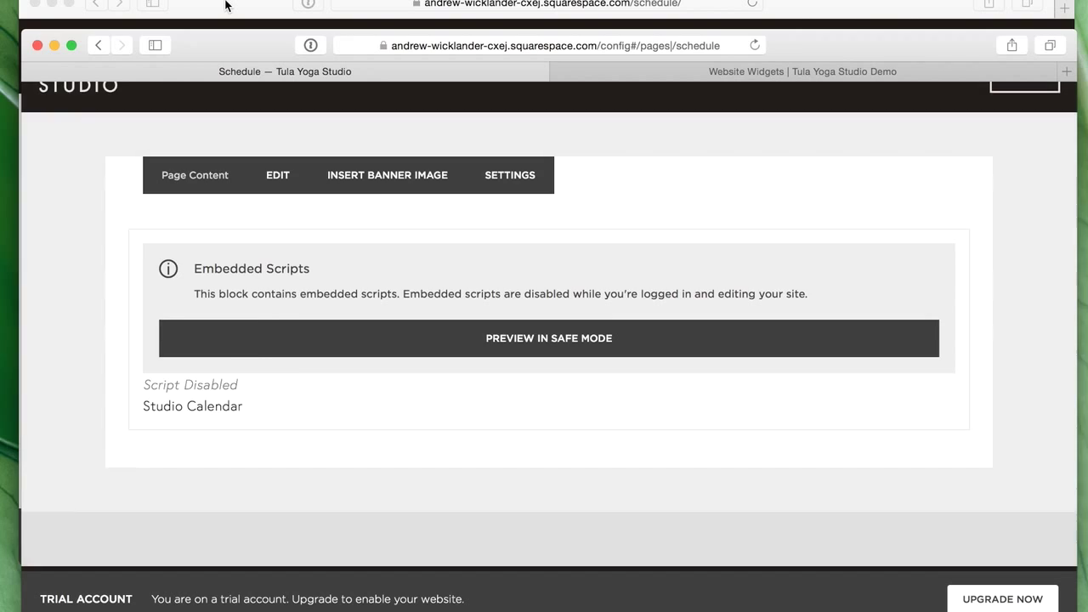
- Scroll through the navy calendar on the live Schedule page
click(225, 7)
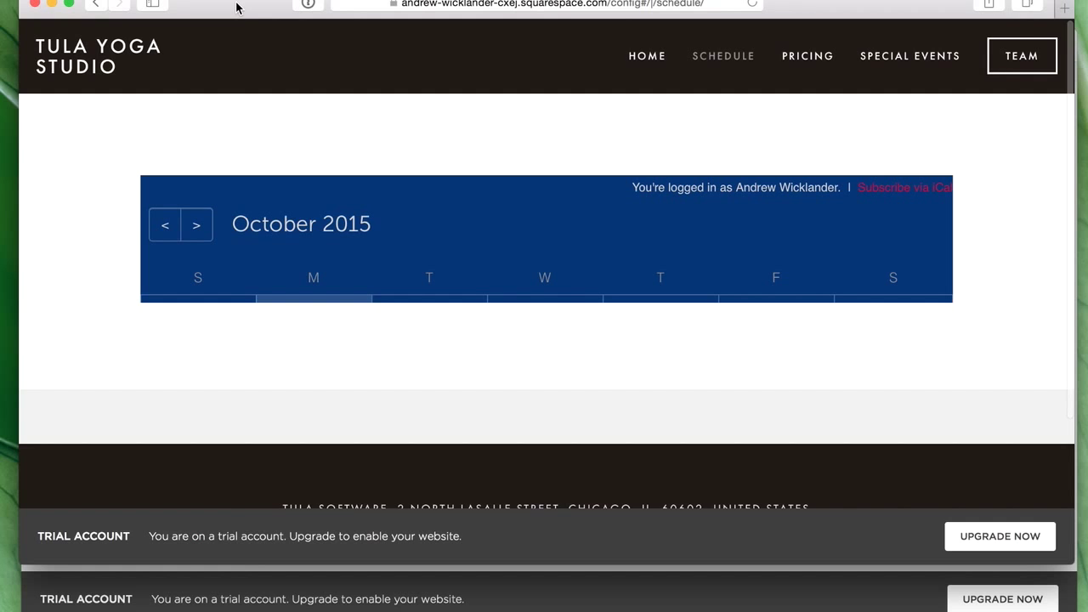
scroll(1008, 264, down, 1)
scroll(765, 332, down, 4)
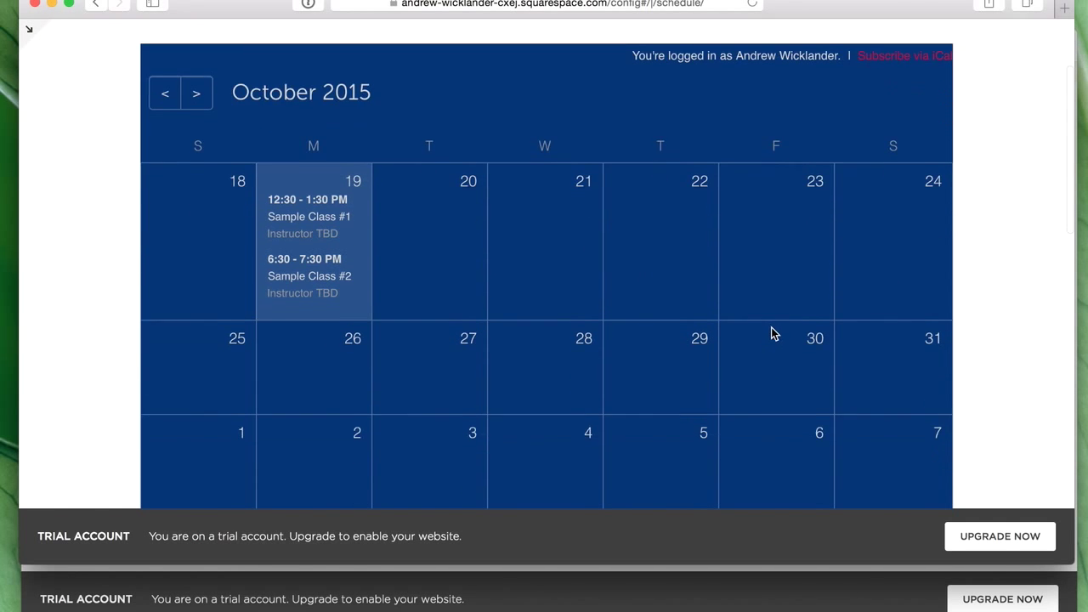
scroll(510, 272, up, 1)
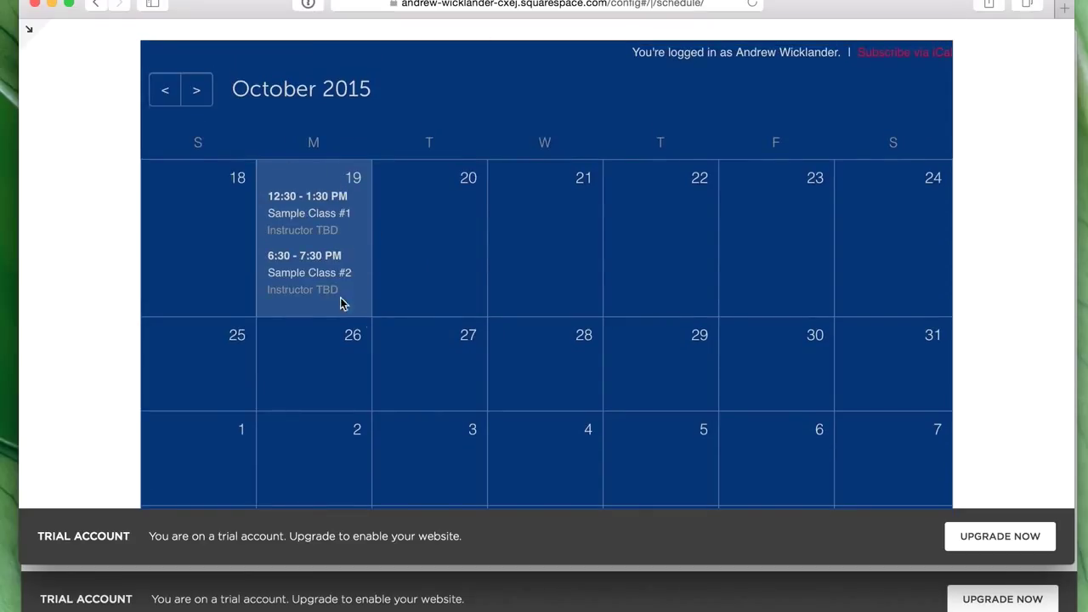
scroll(505, 312, down, 3)
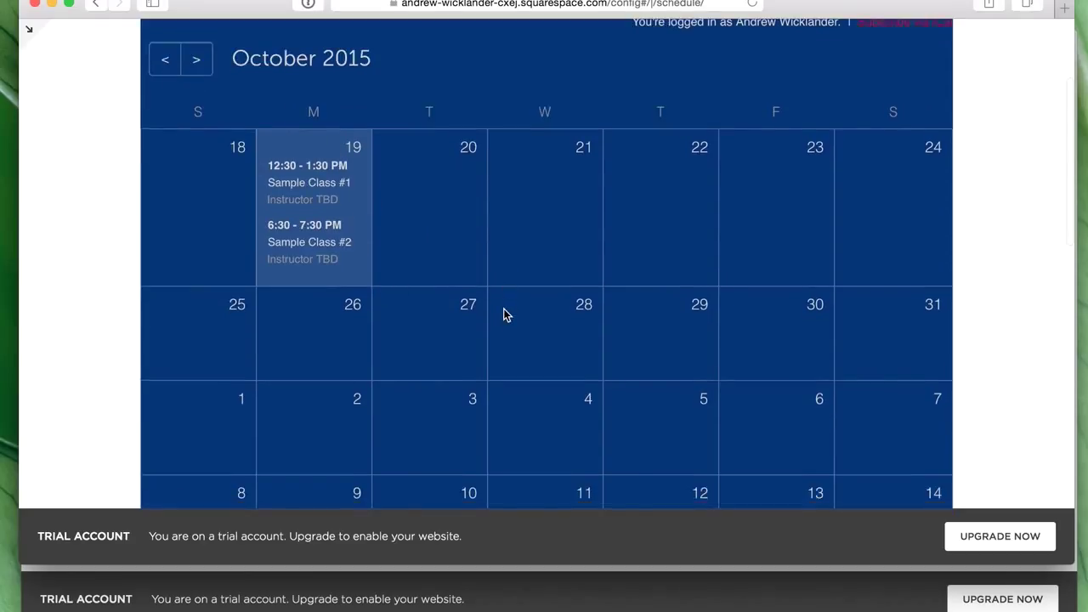
scroll(503, 315, down, 8)
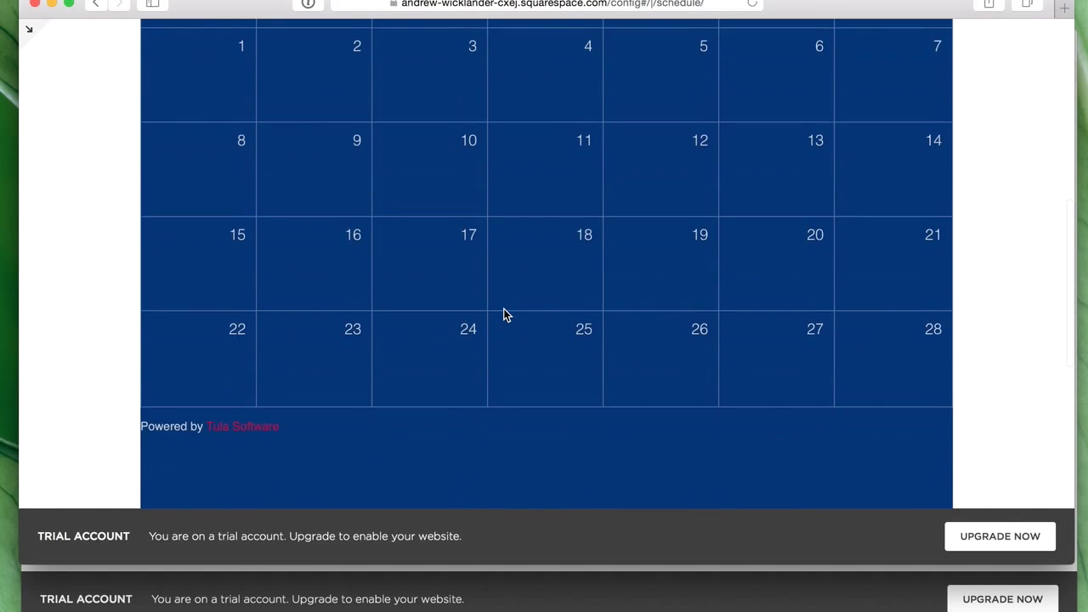
scroll(503, 315, down, 7)
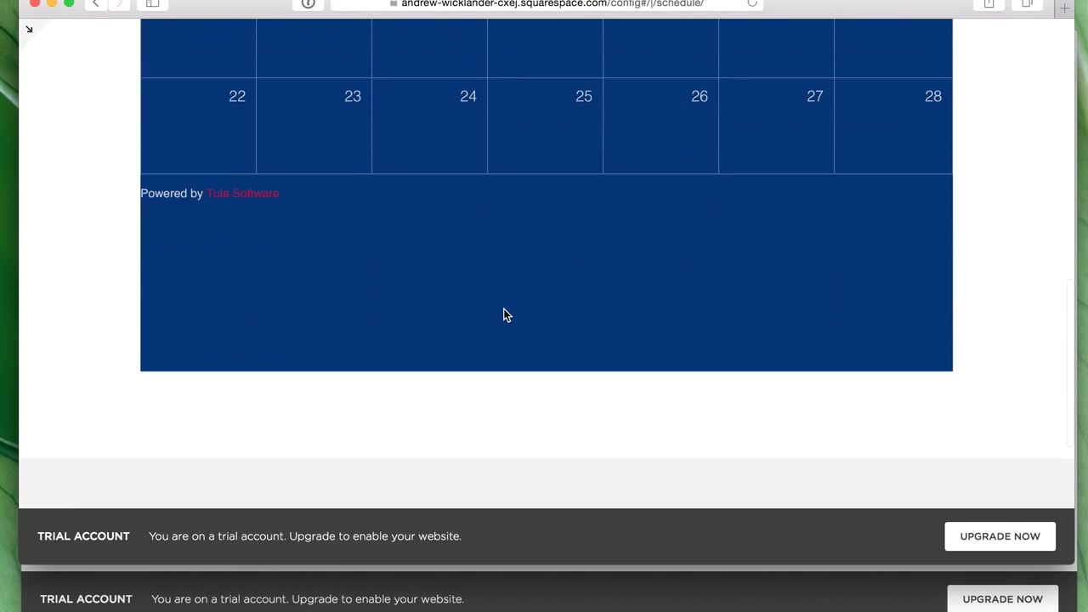
scroll(503, 315, up, 20)
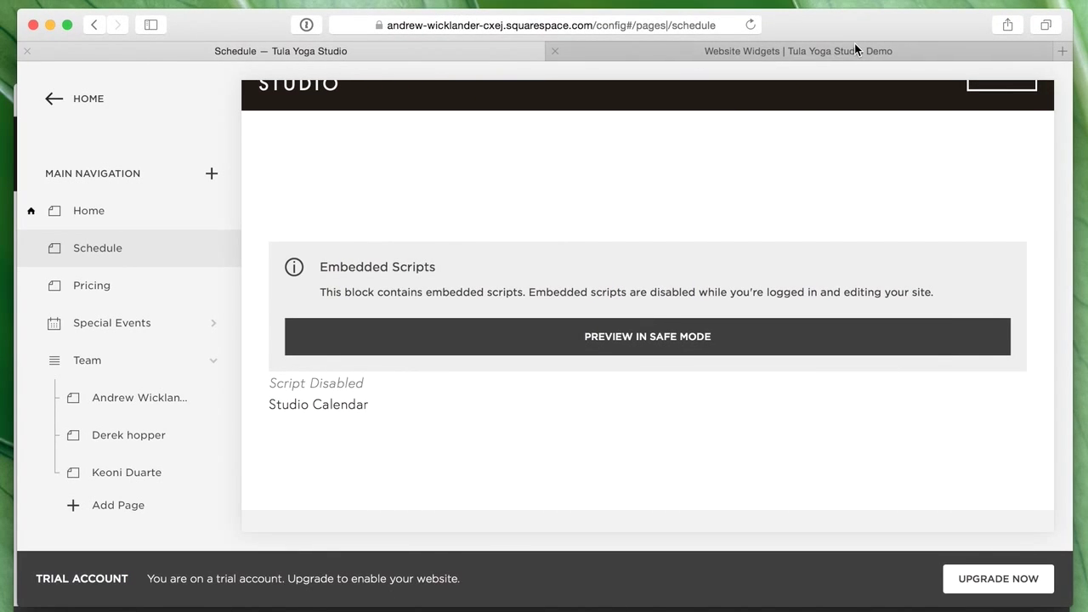
- Select the plain Calendar Widget snippet on Tula's basic setup page, then return to the Schedule editor
click(855, 47)
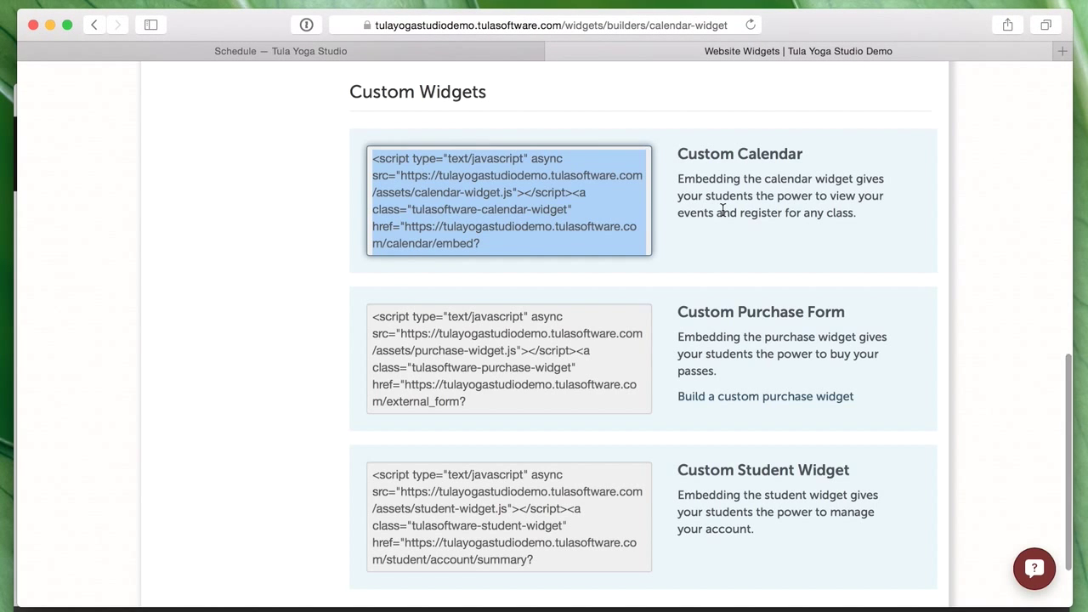
scroll(586, 284, up, 10)
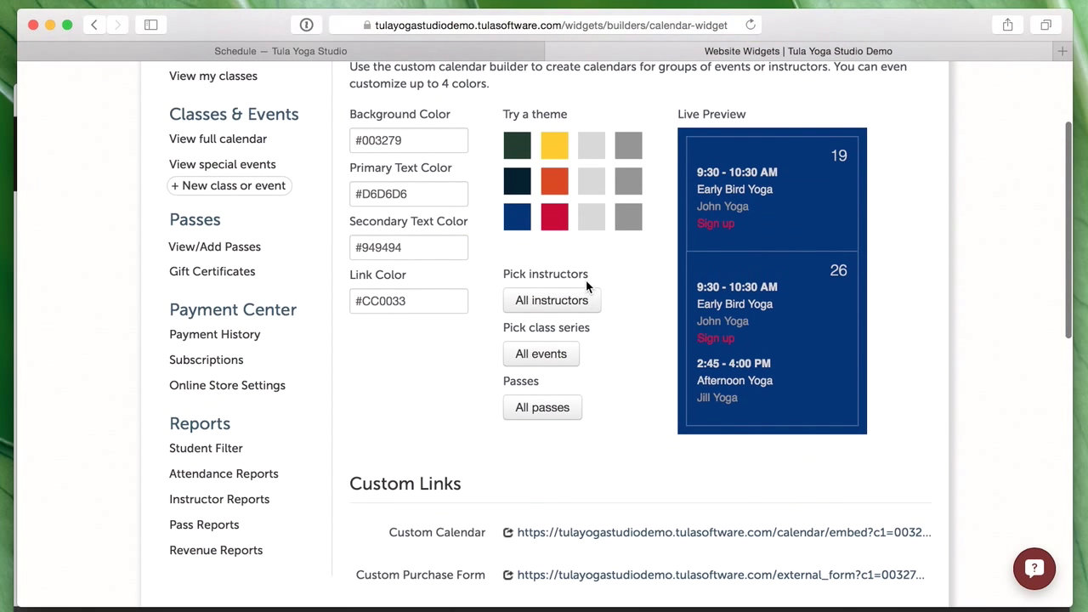
scroll(595, 285, up, 4)
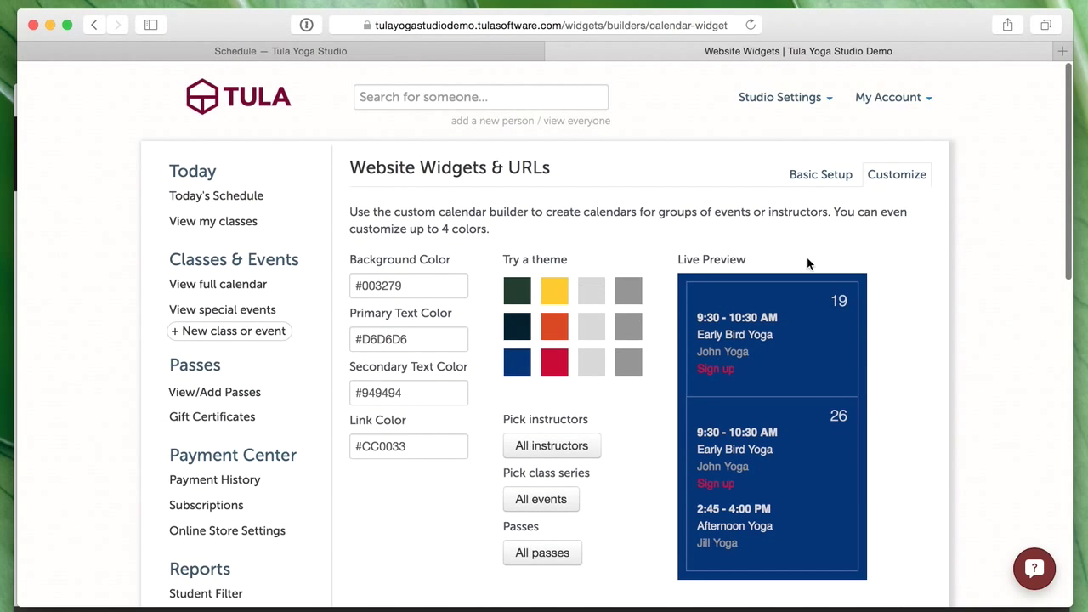
click(814, 176)
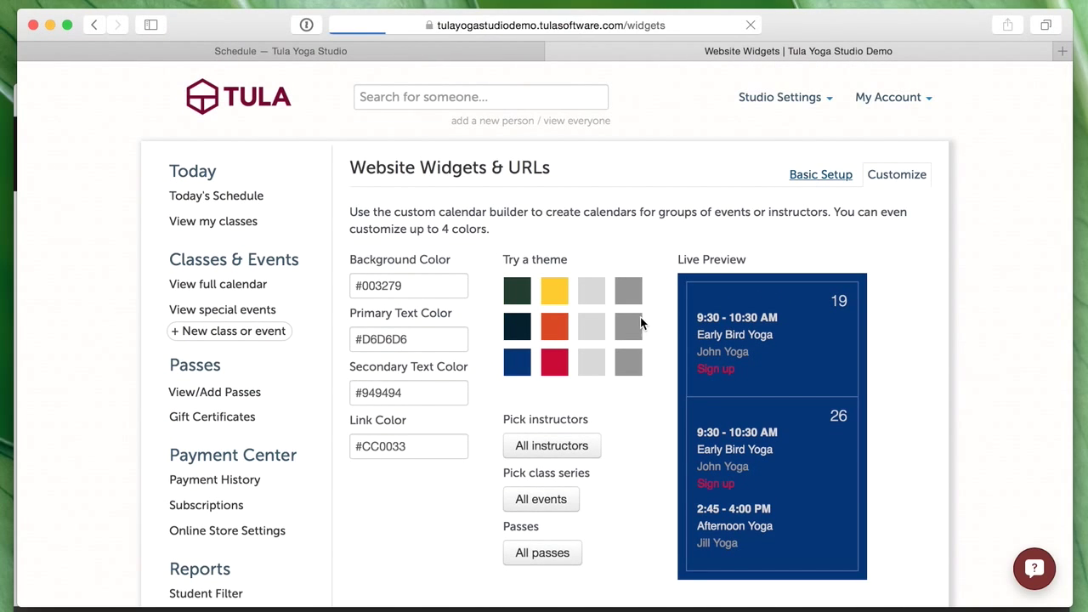
scroll(658, 330, down, 10)
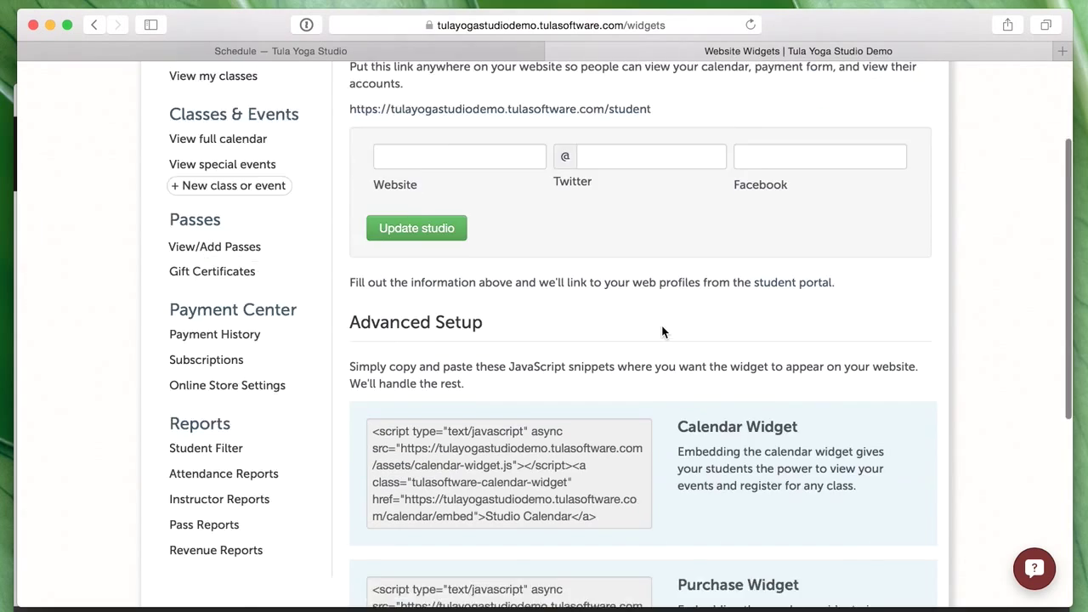
scroll(656, 331, down, 1)
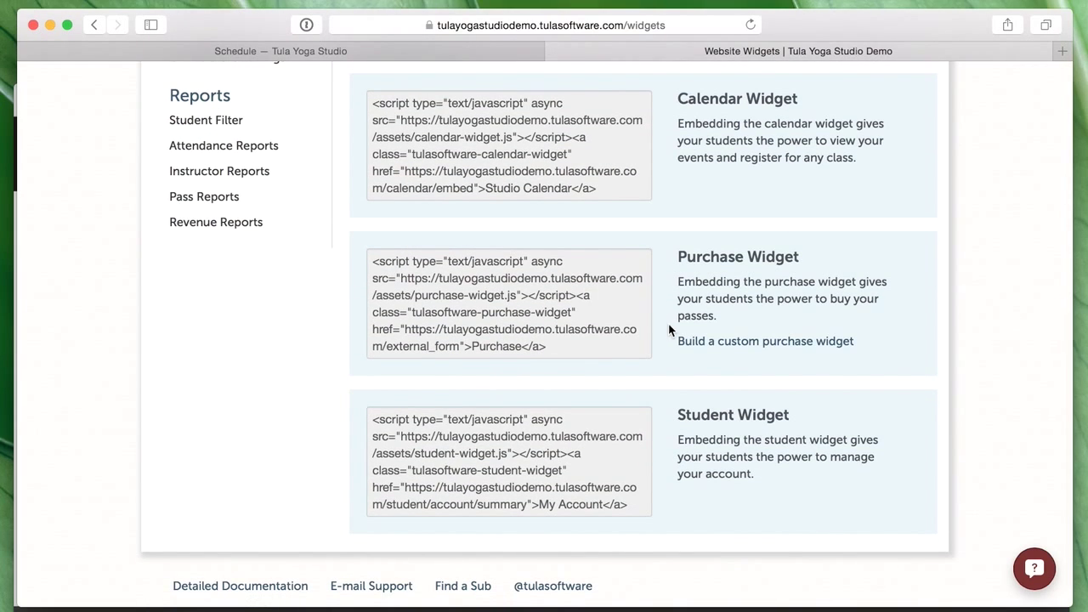
click(540, 197)
key(super+c)
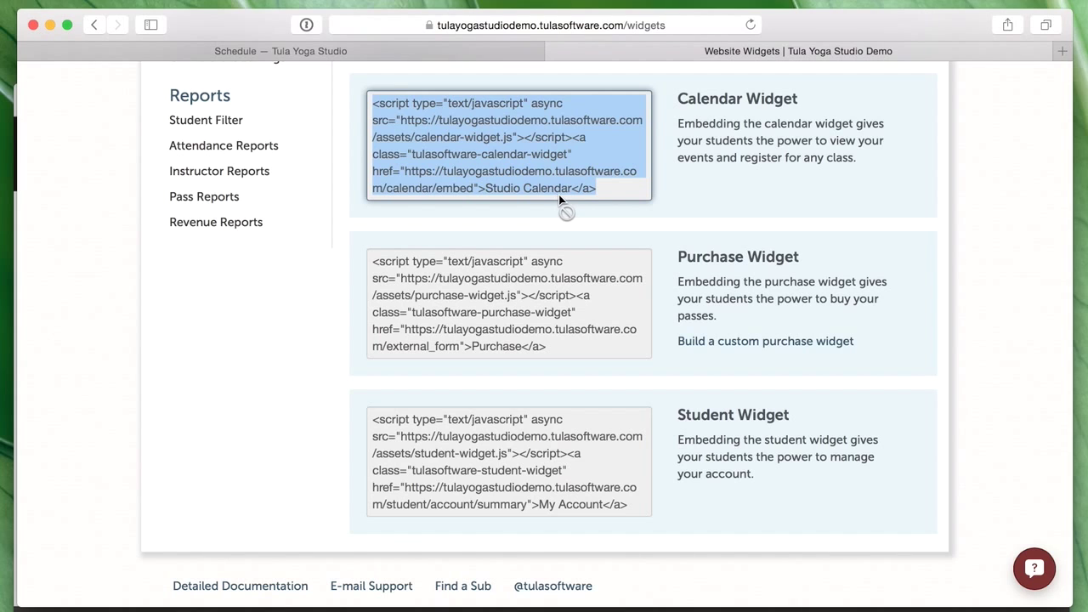
drag(249, 32, 319, 19)
click(303, 36)
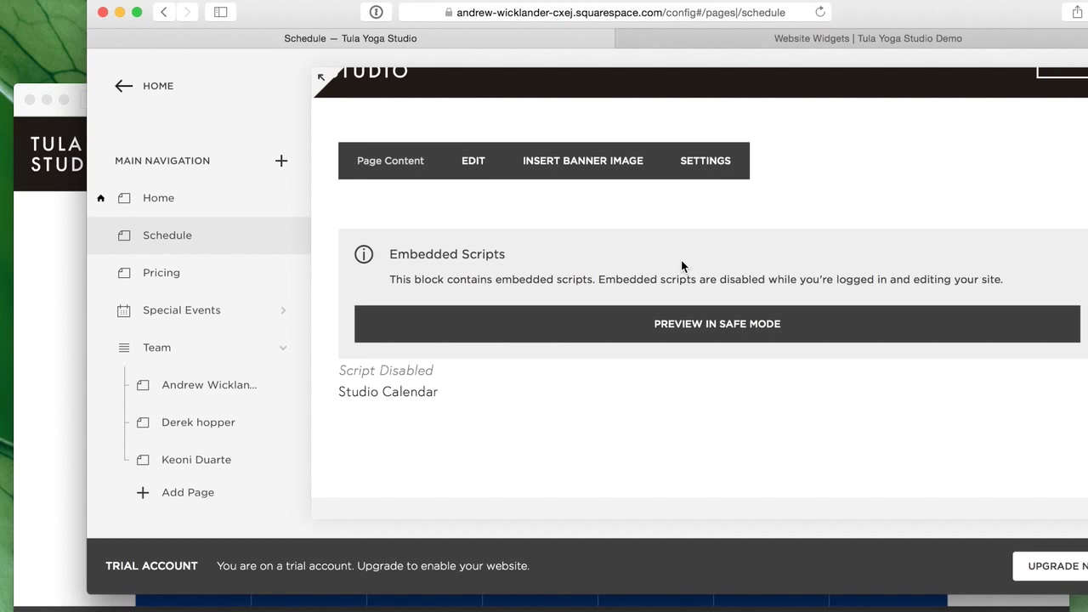
- Swap the Schedule page's Embed block code for the plain Studio Calendar widget code and apply it
click(457, 155)
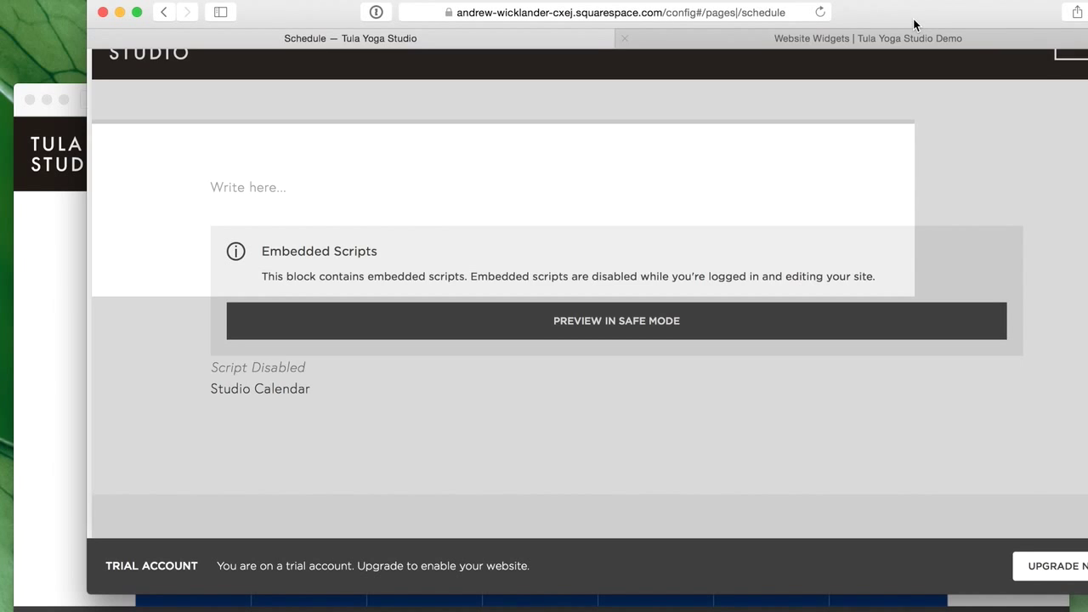
drag(916, 25, 874, 21)
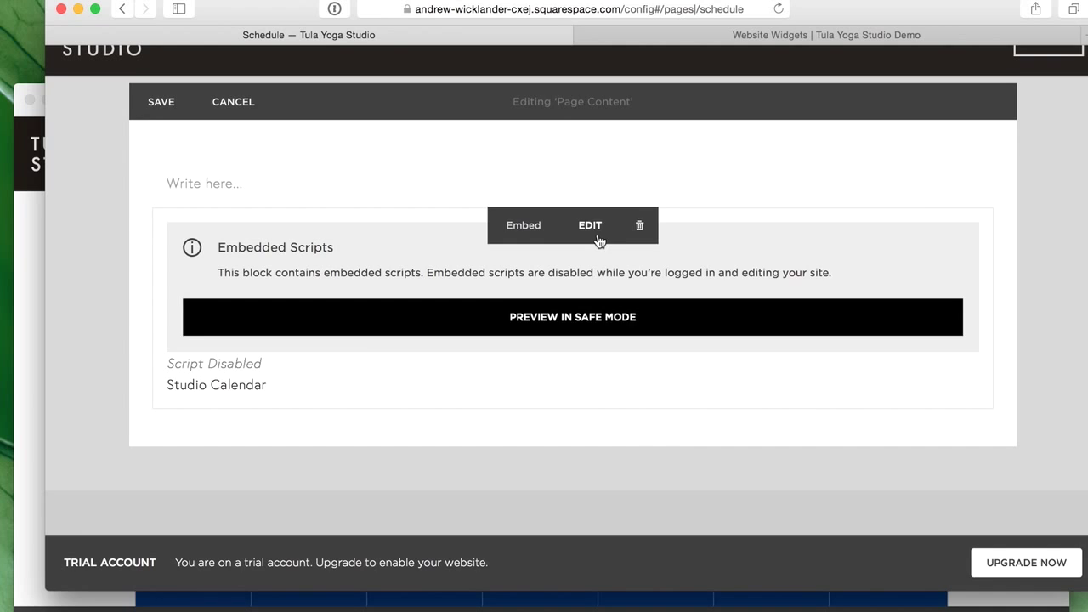
click(591, 231)
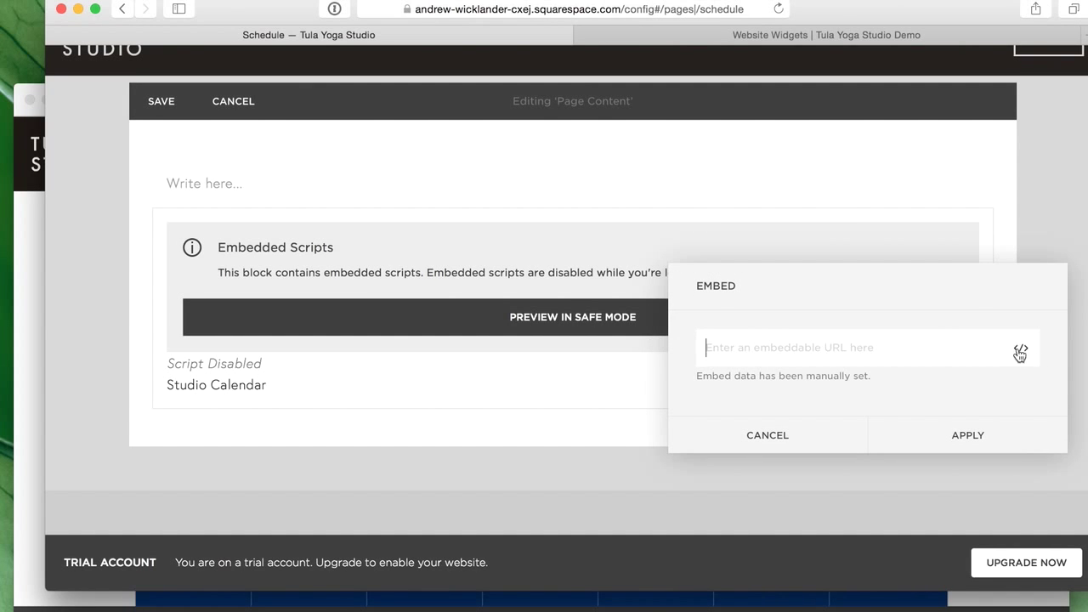
click(1021, 349)
drag(510, 319, 401, 184)
key(BackSpace)
key(super+v)
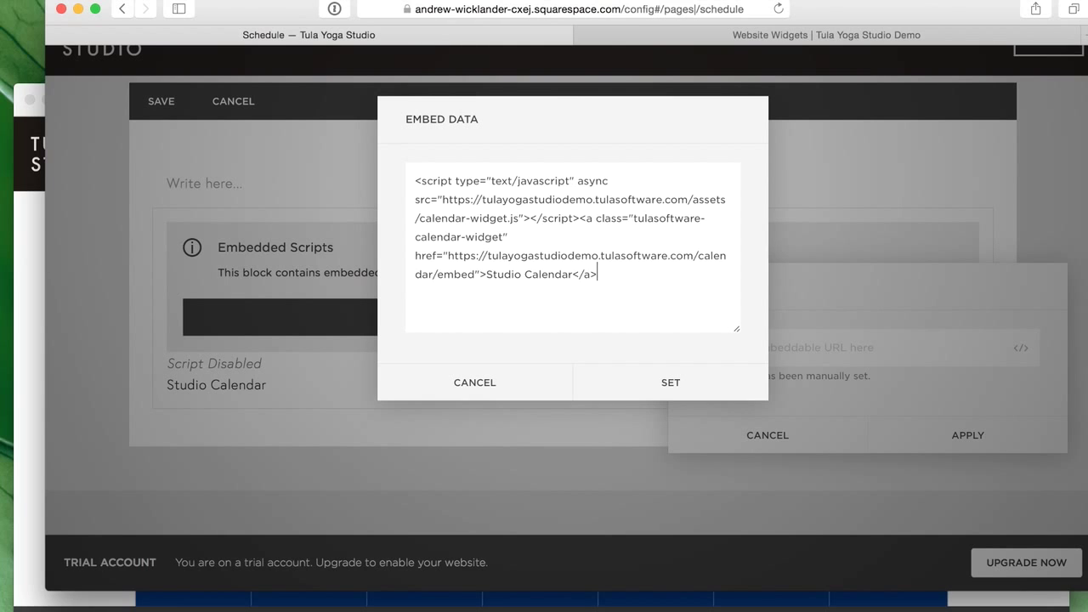
click(716, 397)
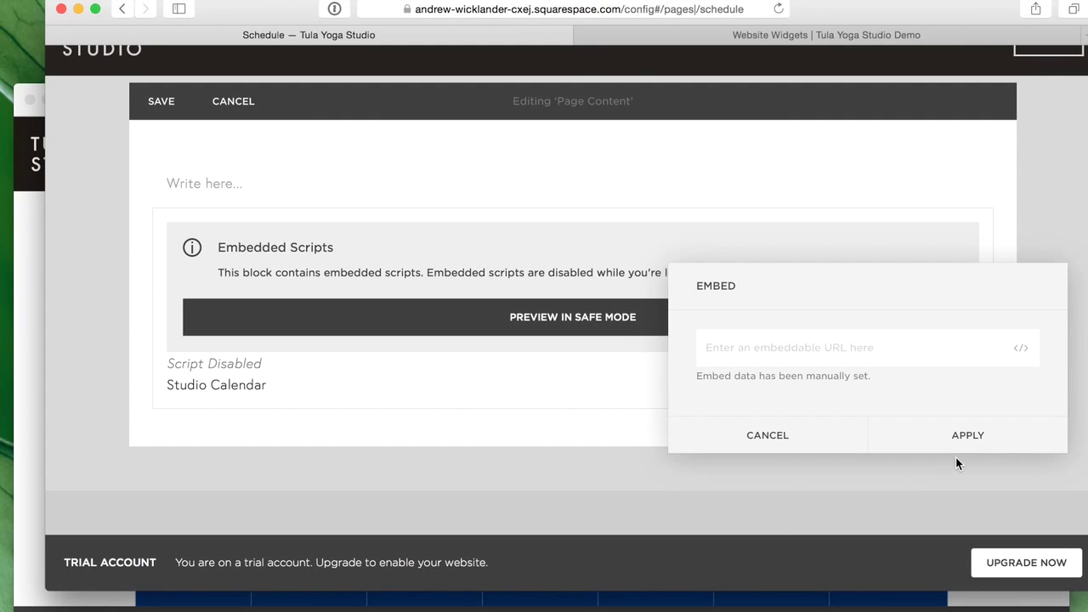
click(989, 433)
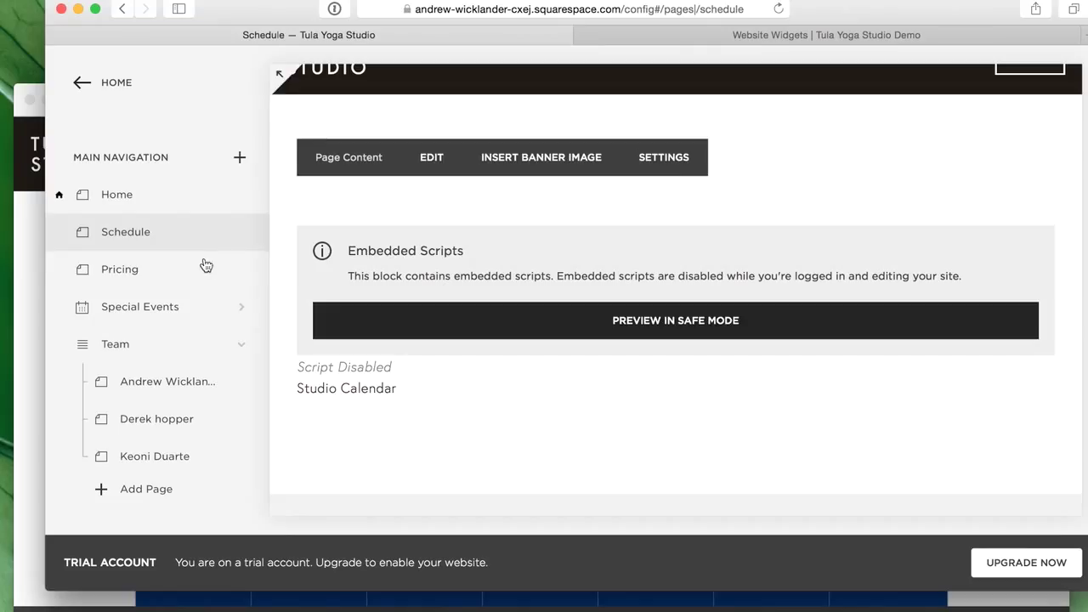
click(116, 274)
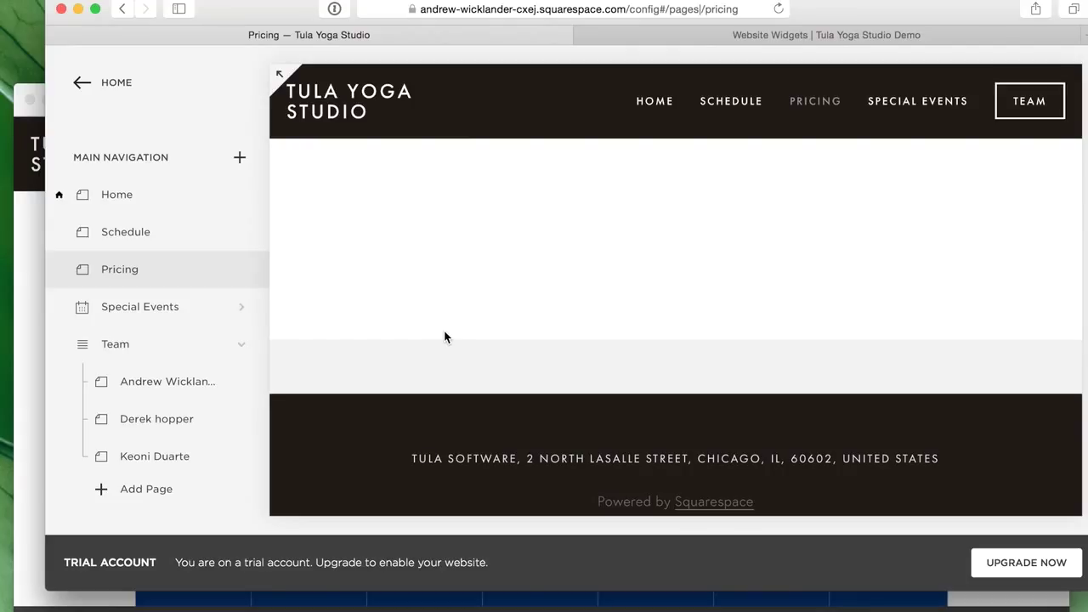
- Select Tula's Purchase Widget embed code, which links to the external_form purchase page
click(881, 36)
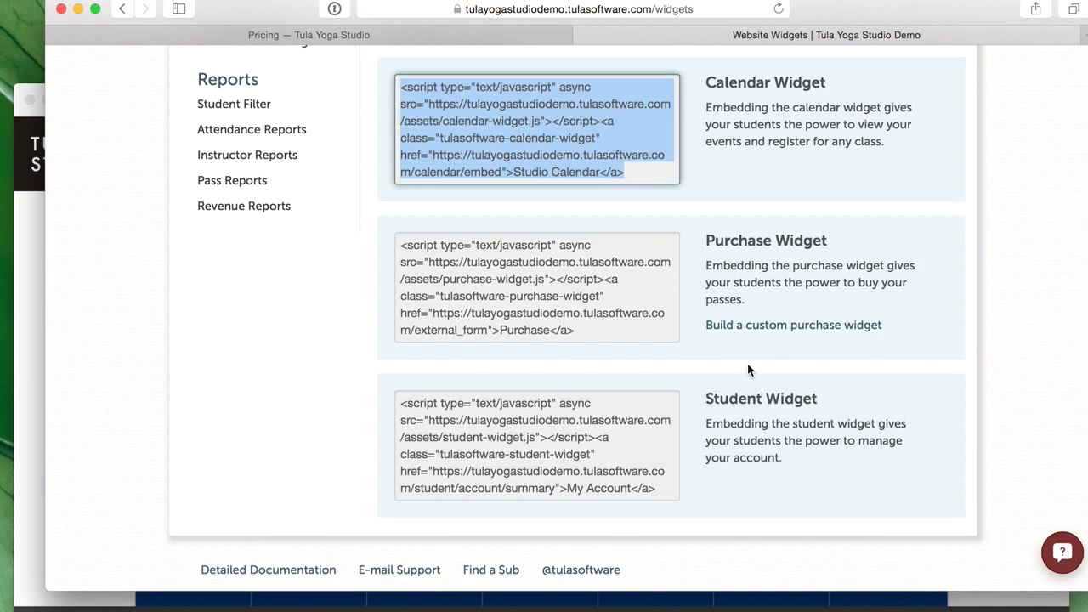
click(615, 316)
key(super+c)
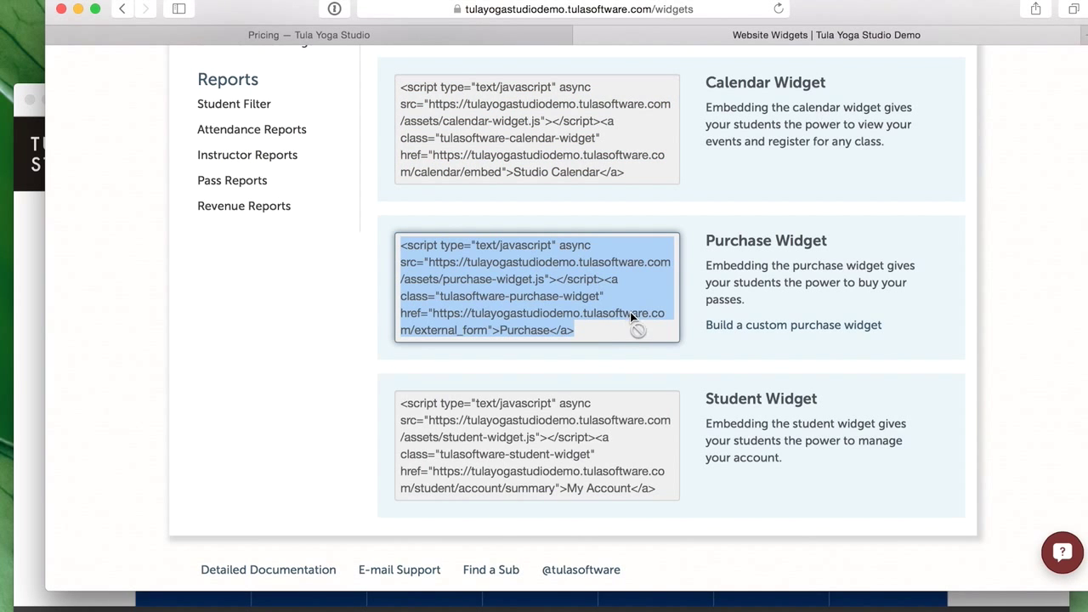
click(28, 245)
click(820, 44)
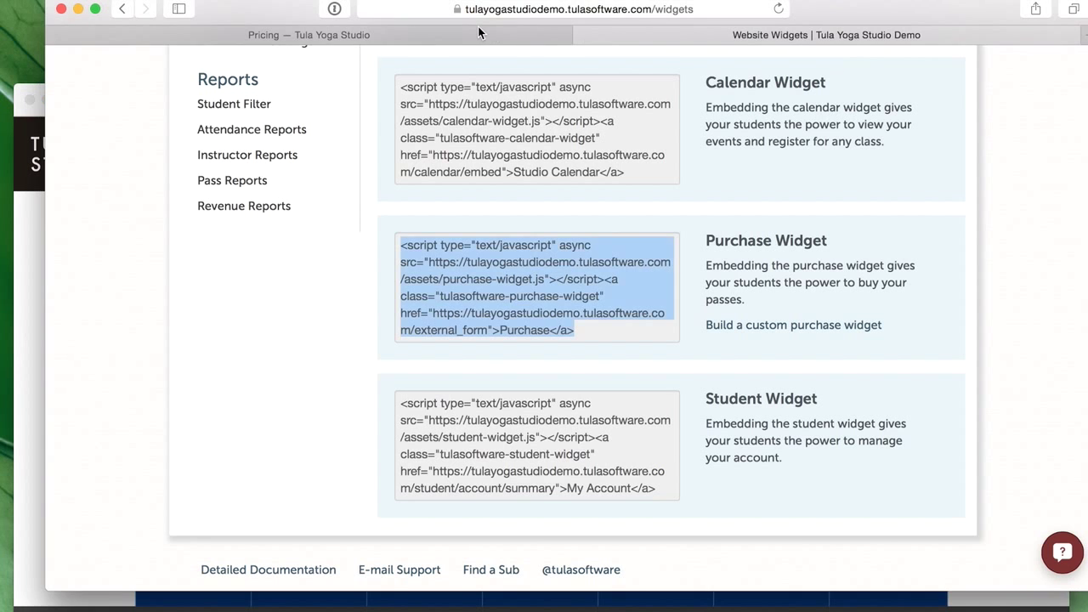
click(474, 31)
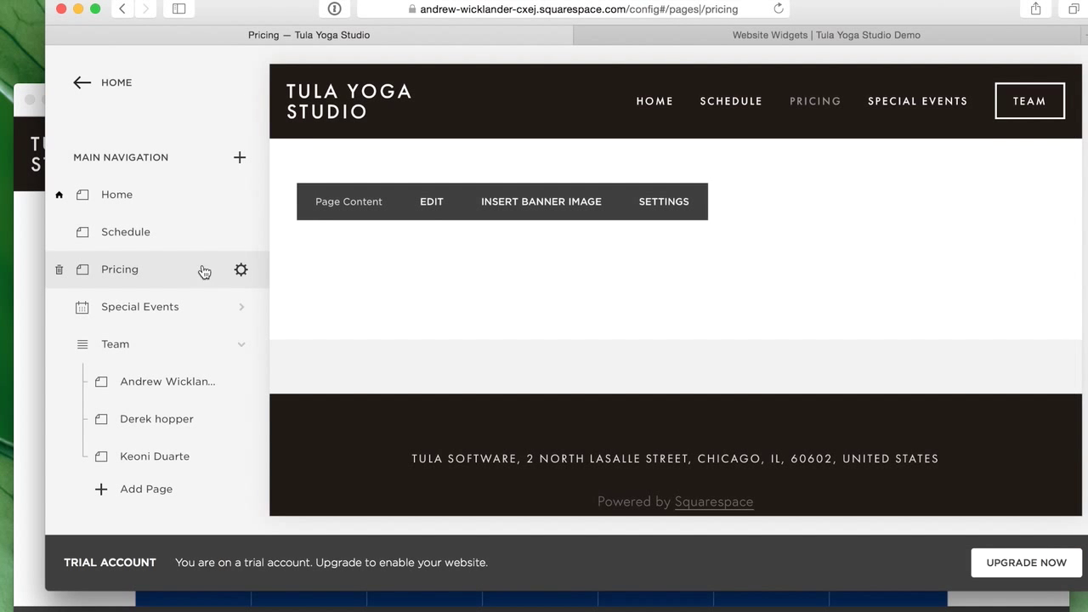
- Insert an Embed block with Tula's Purchase Widget code on the Pricing page and save it
click(429, 208)
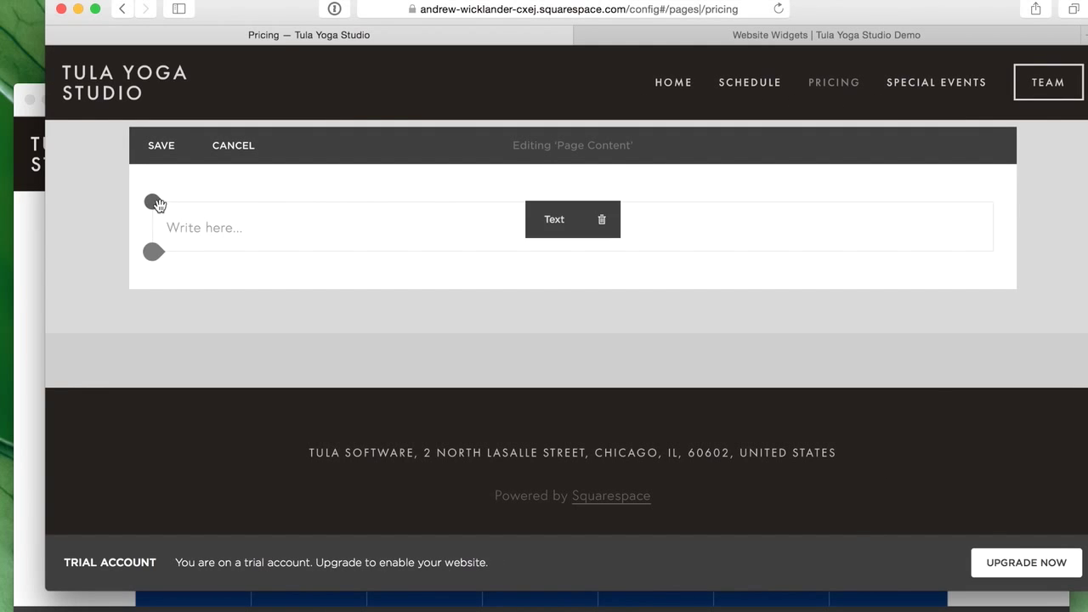
click(153, 204)
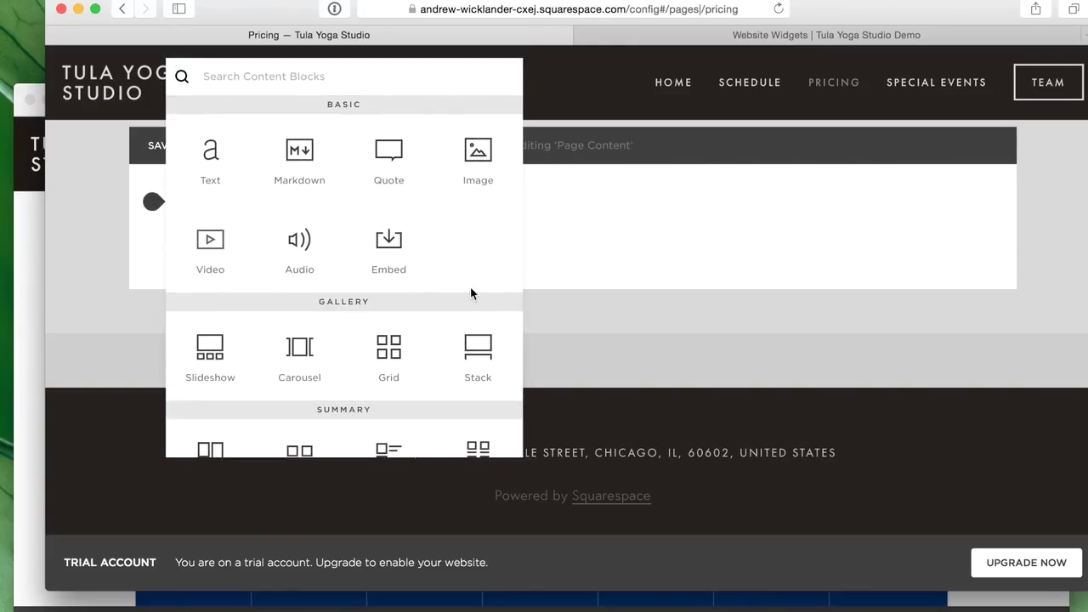
drag(407, 244, 541, 236)
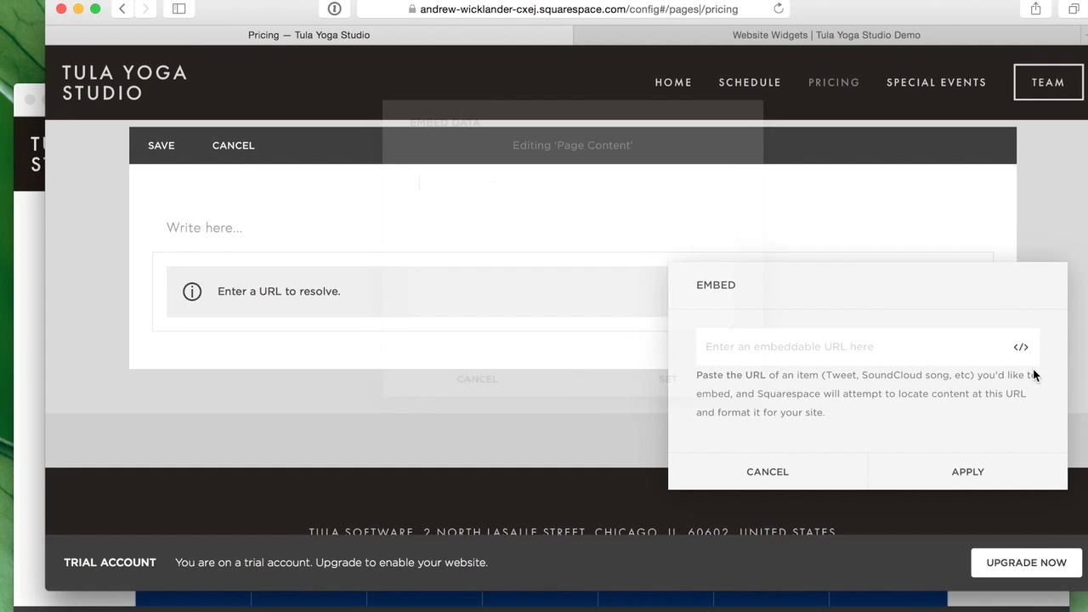
key(super+v)
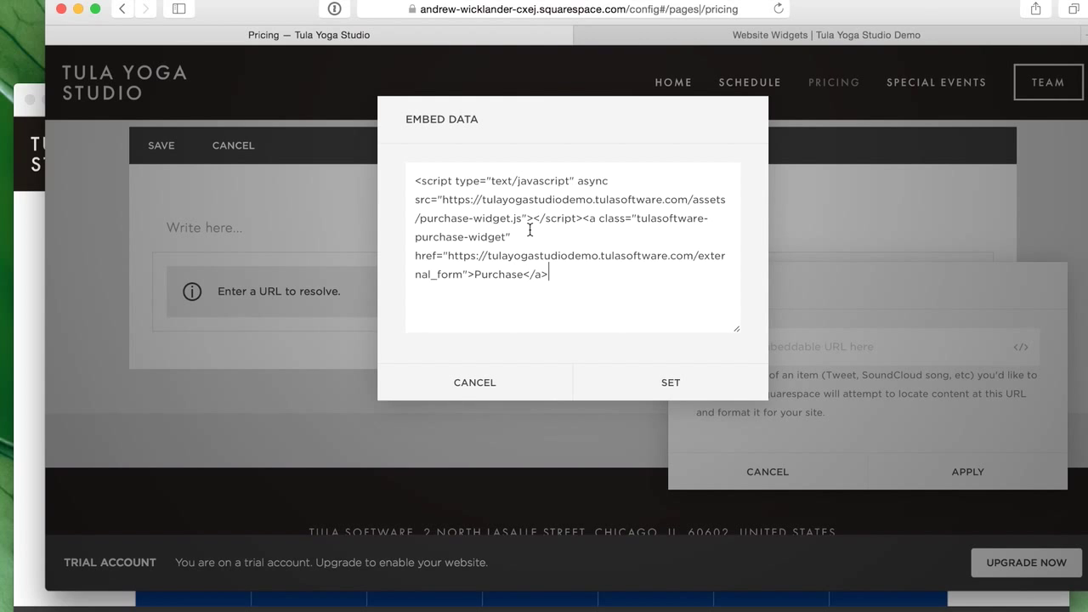
click(680, 383)
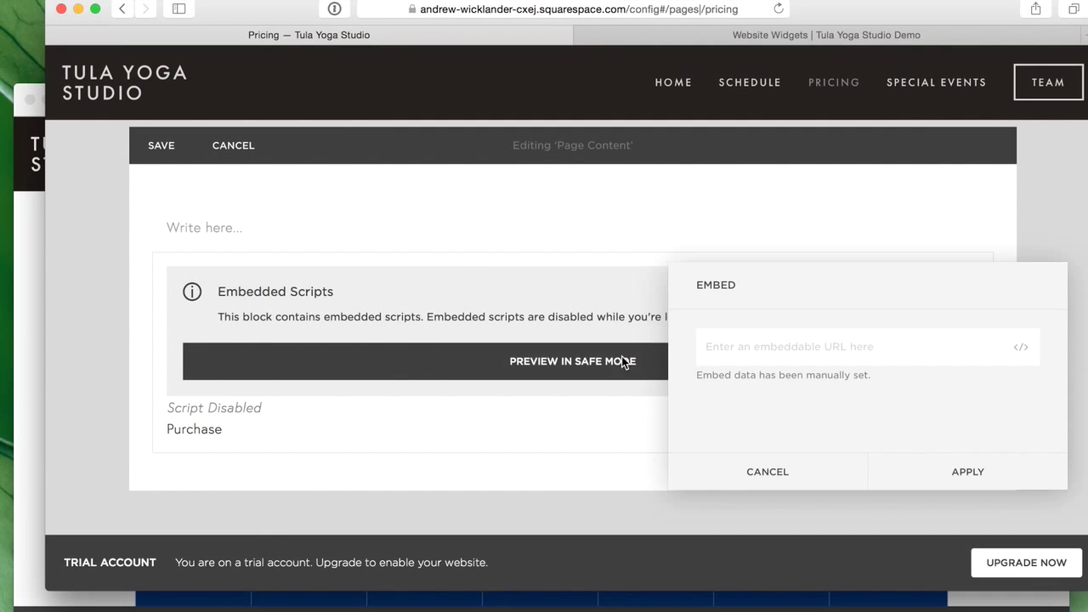
click(971, 469)
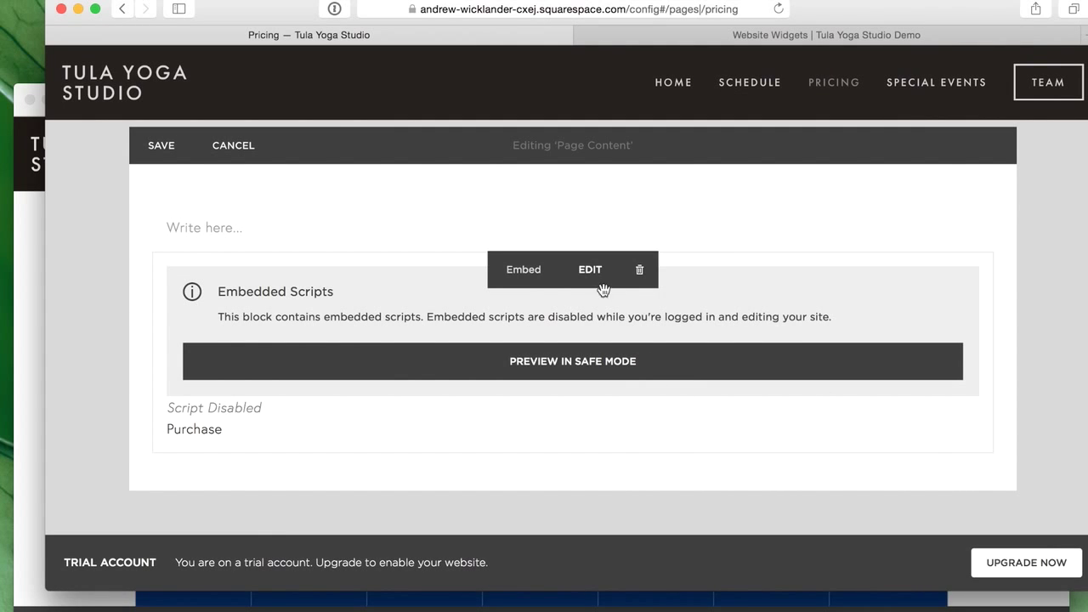
click(163, 155)
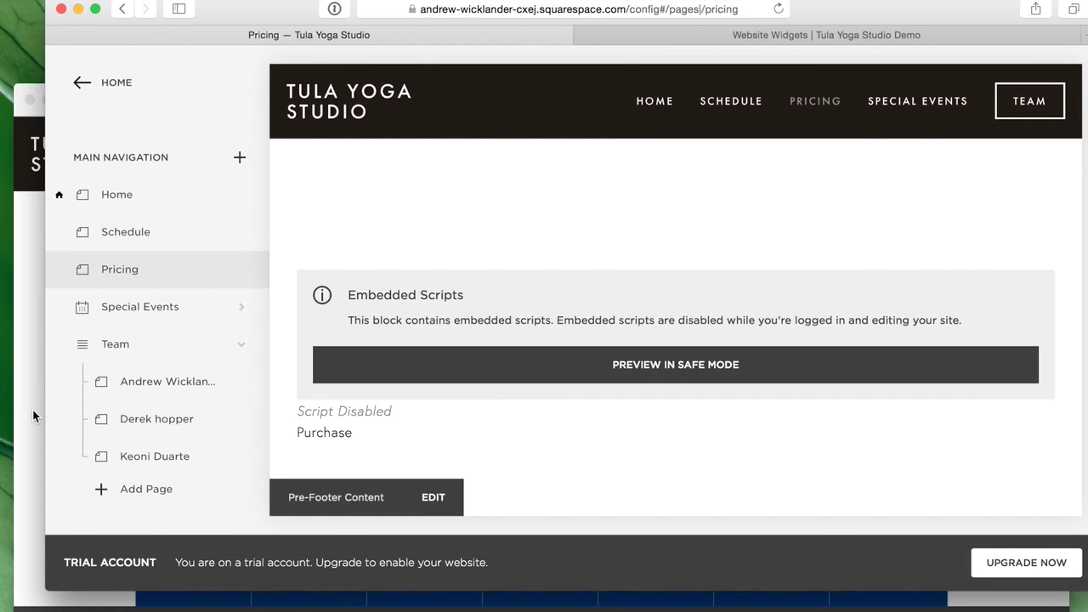
- Reload the live Schedule page, then preview the Pricing page's Purchase widget reporting no online store
click(33, 409)
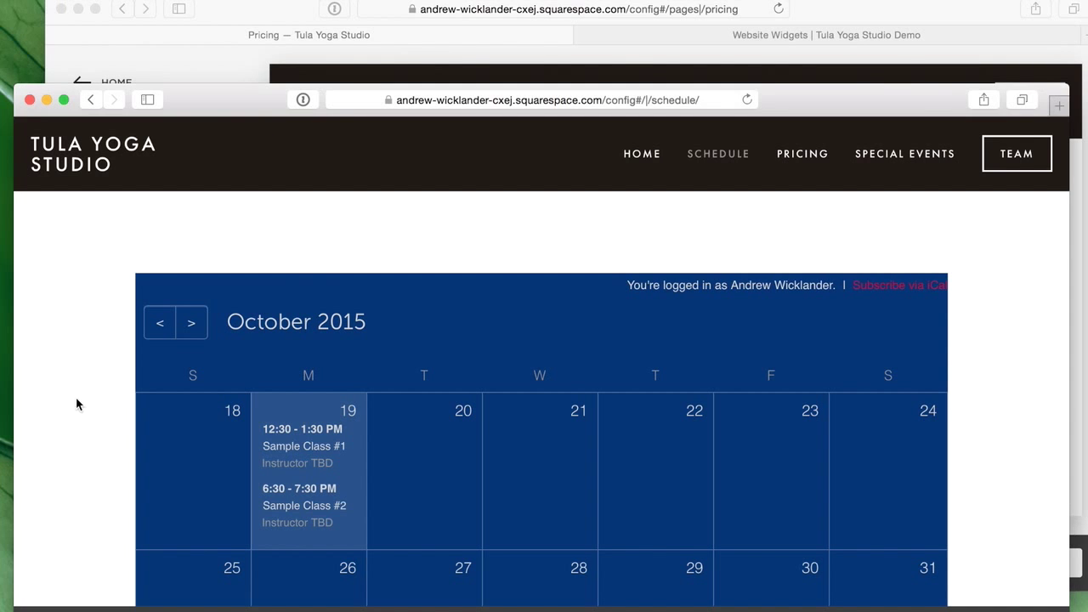
key(super+r)
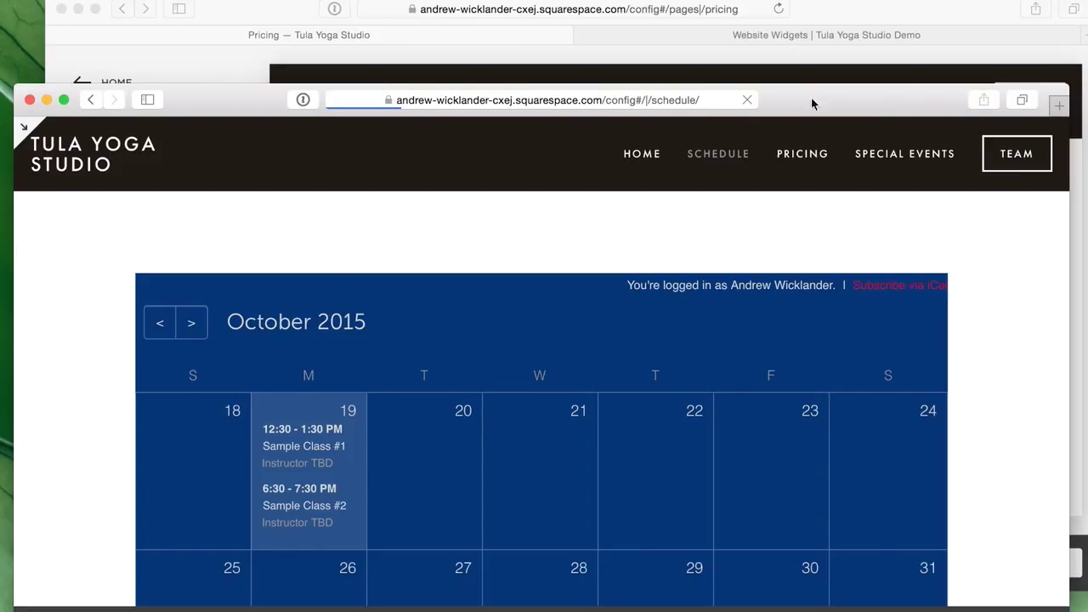
drag(815, 102, 814, 90)
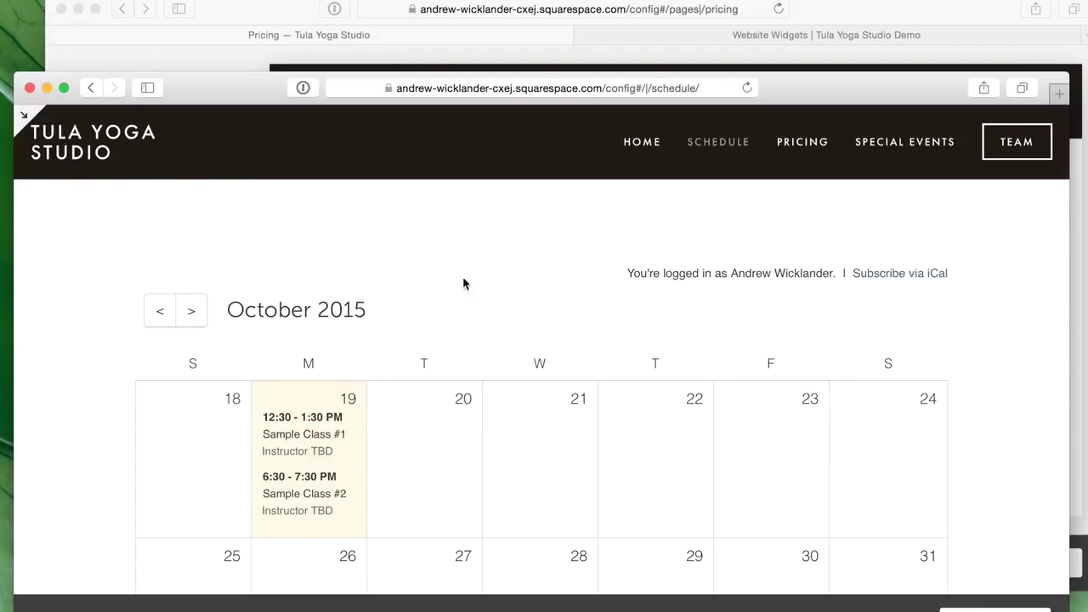
scroll(784, 329, down, 3)
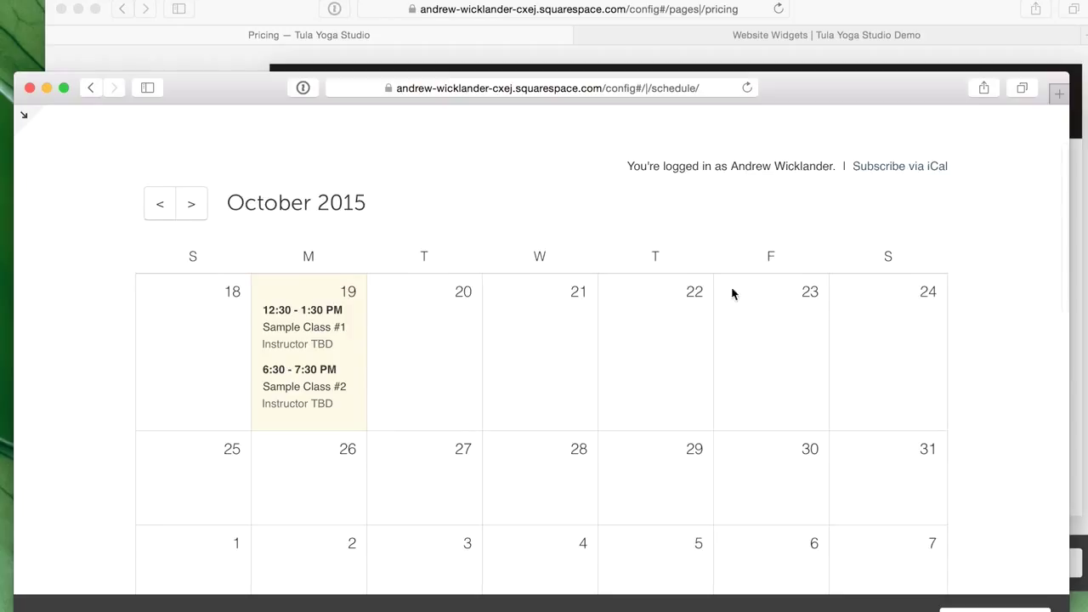
scroll(515, 380, up, 3)
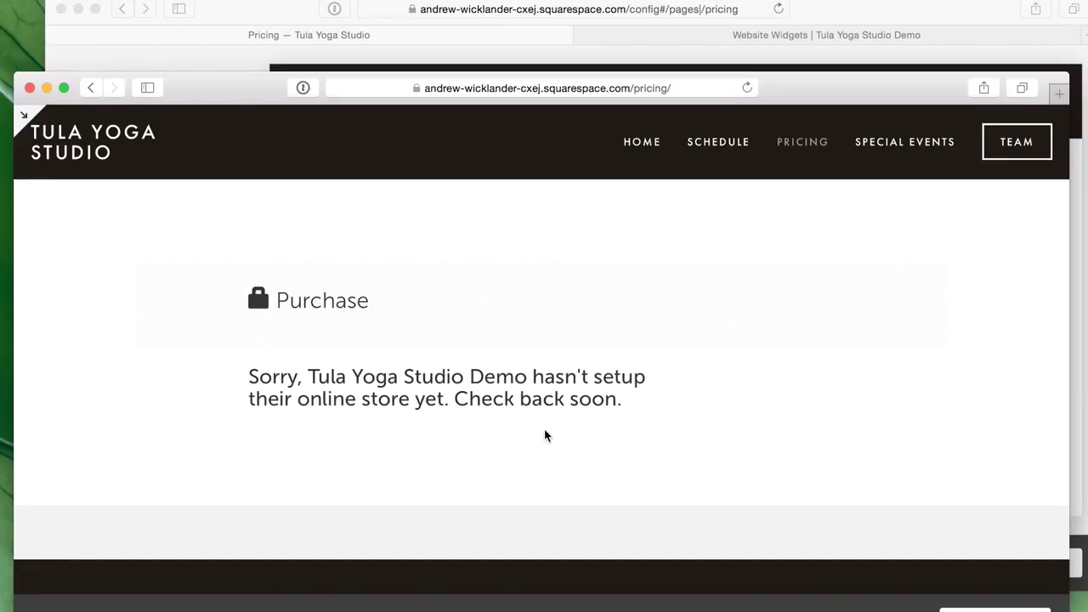
- Switch to Tula's Website Widgets page and open the Online Store Settings
click(773, 57)
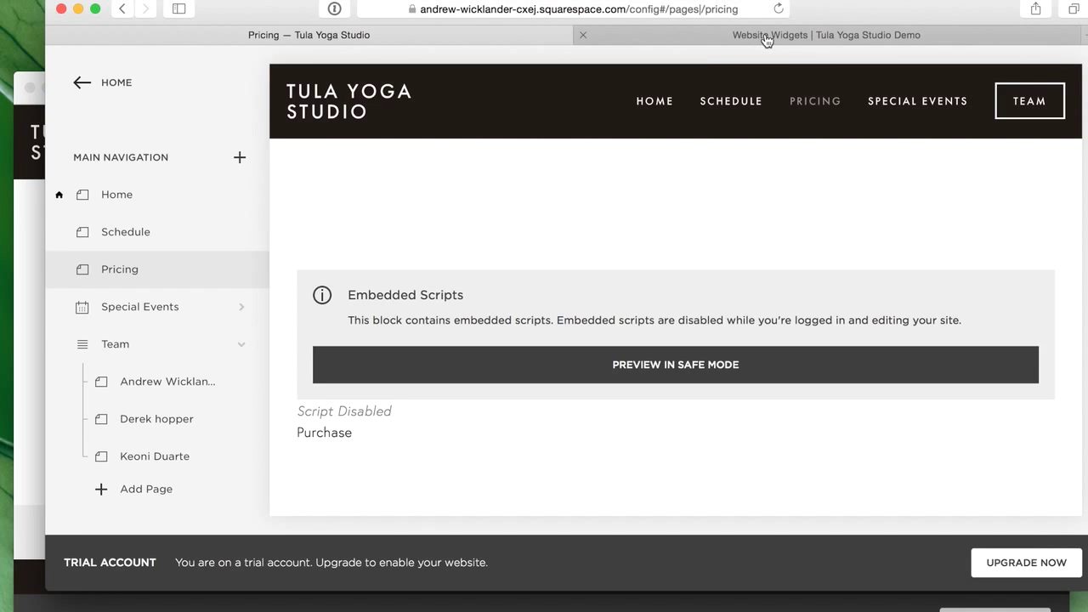
click(765, 36)
scroll(608, 244, up, 10)
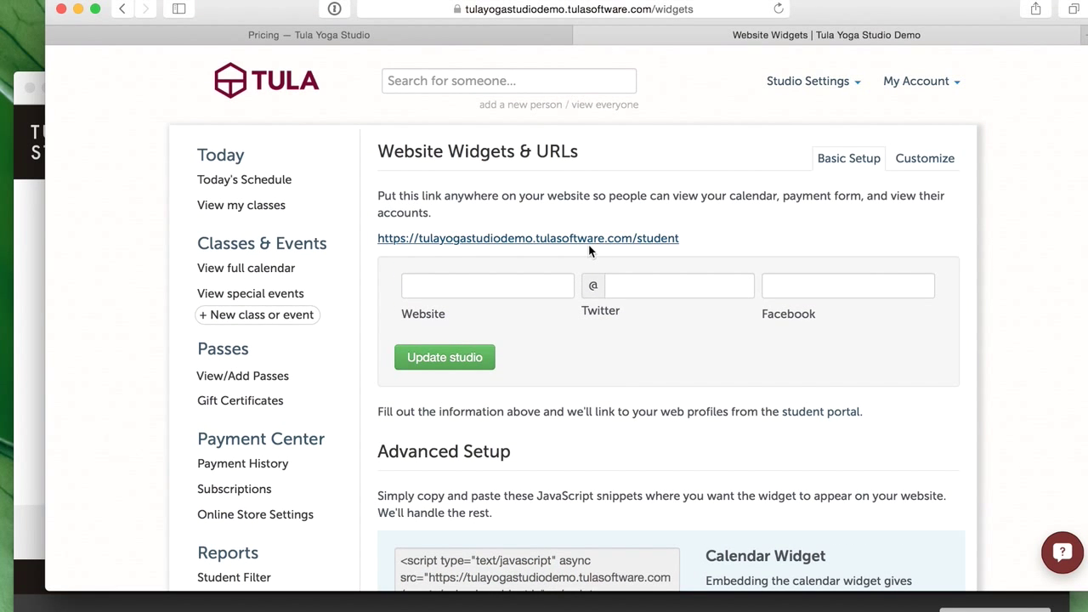
scroll(473, 389, up, 1)
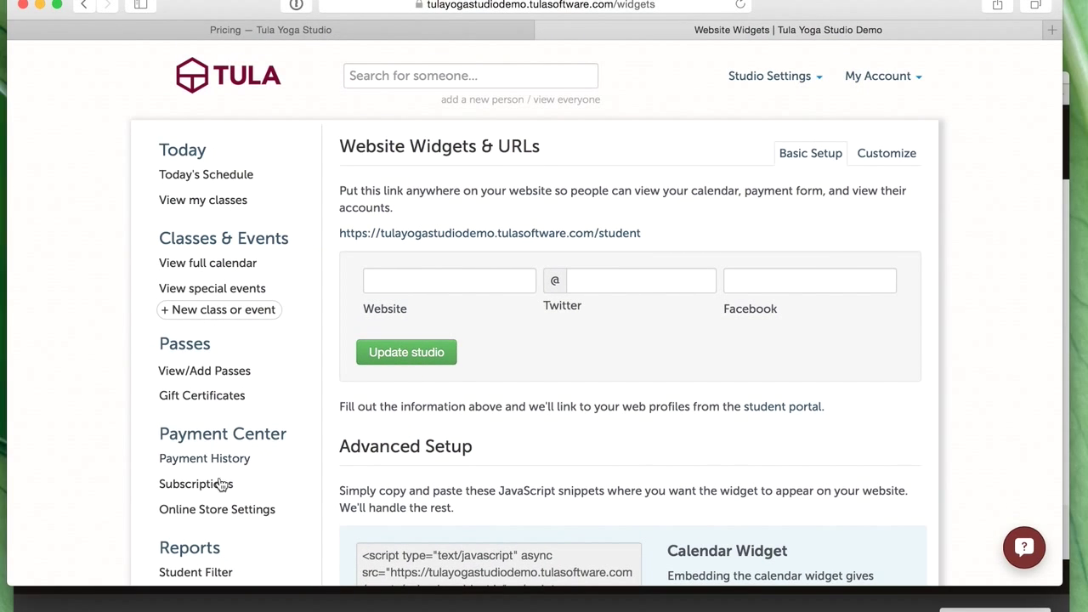
click(206, 512)
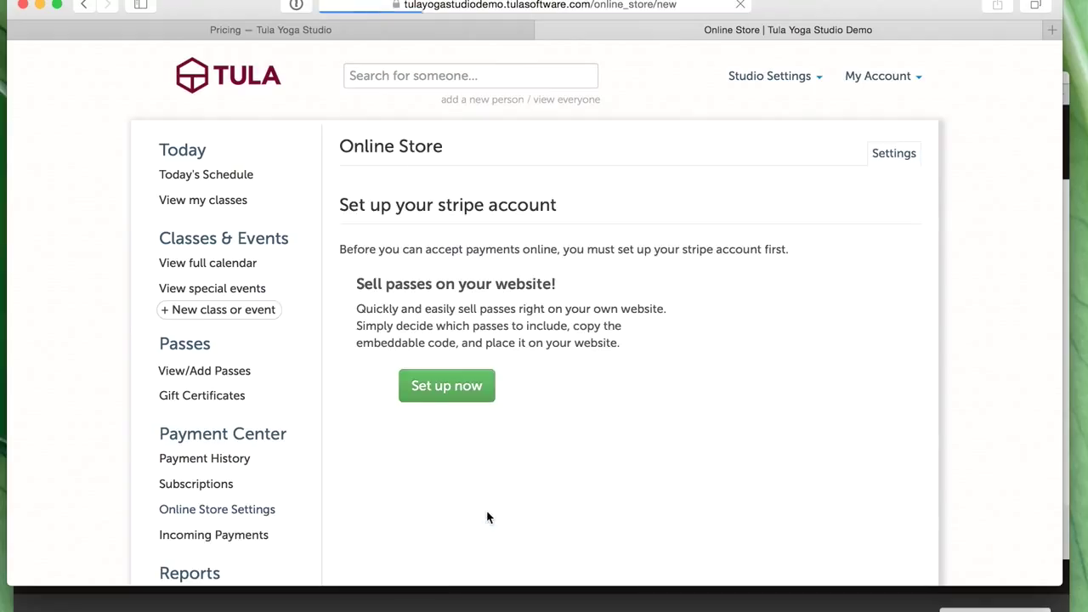
- Check the Payment Center Status page under Studio Settings
click(772, 76)
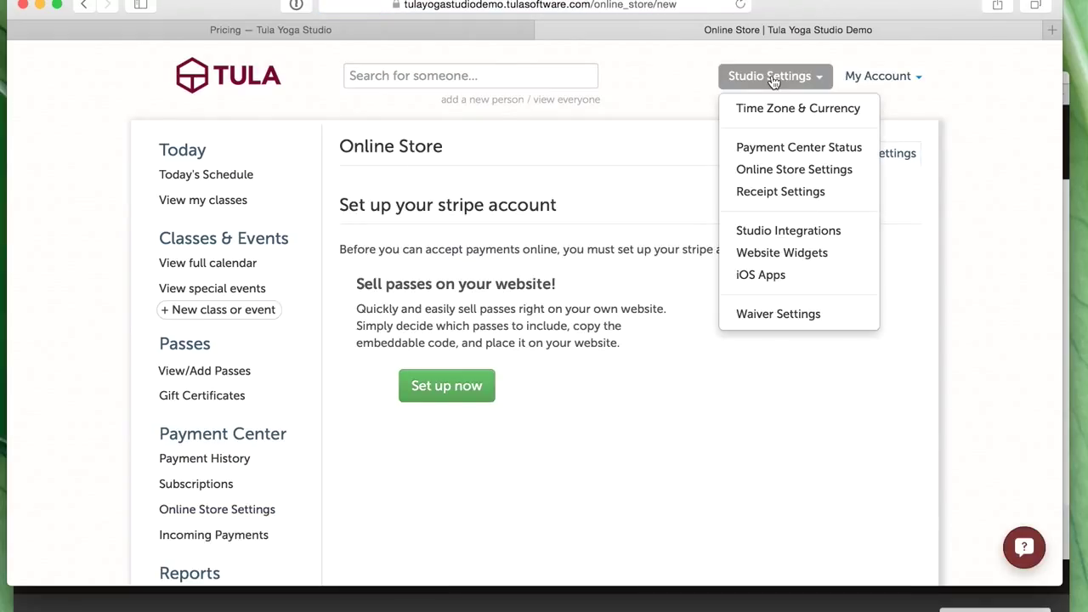
click(783, 150)
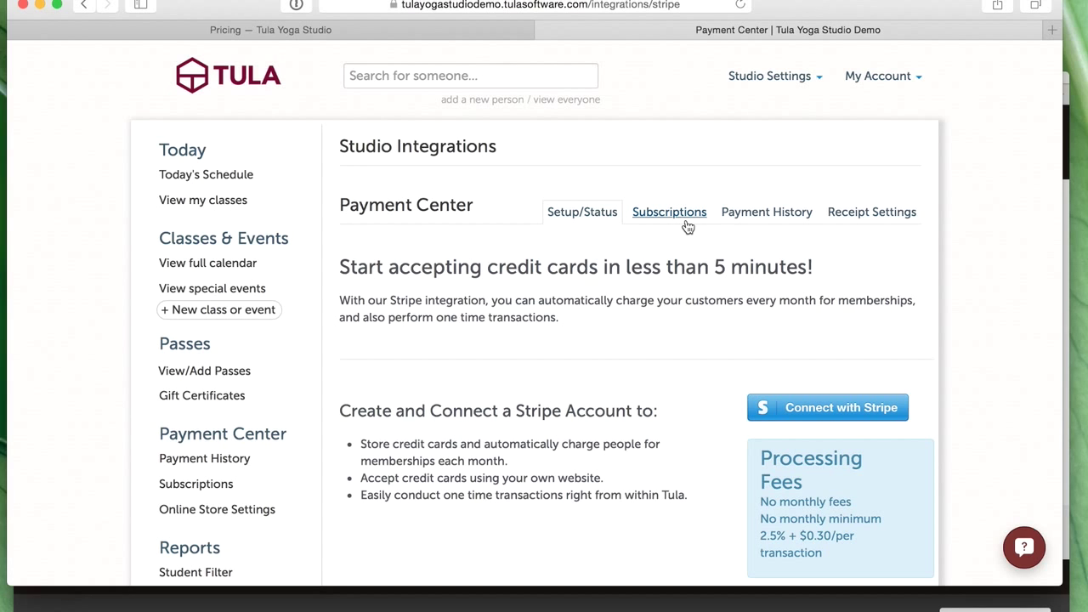
scroll(680, 219, down, 1)
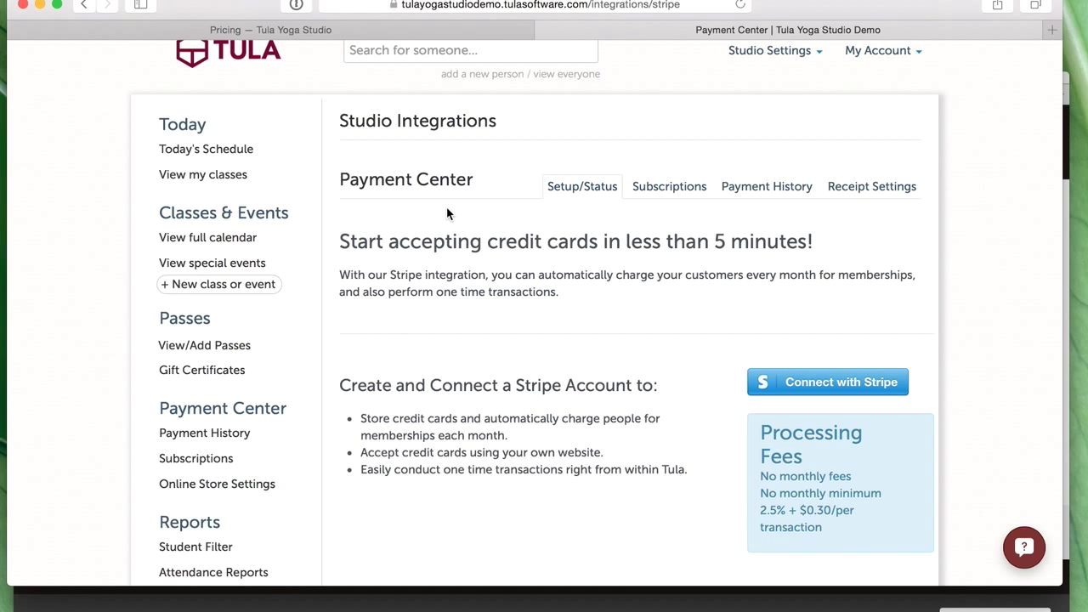
scroll(447, 206, up, 1)
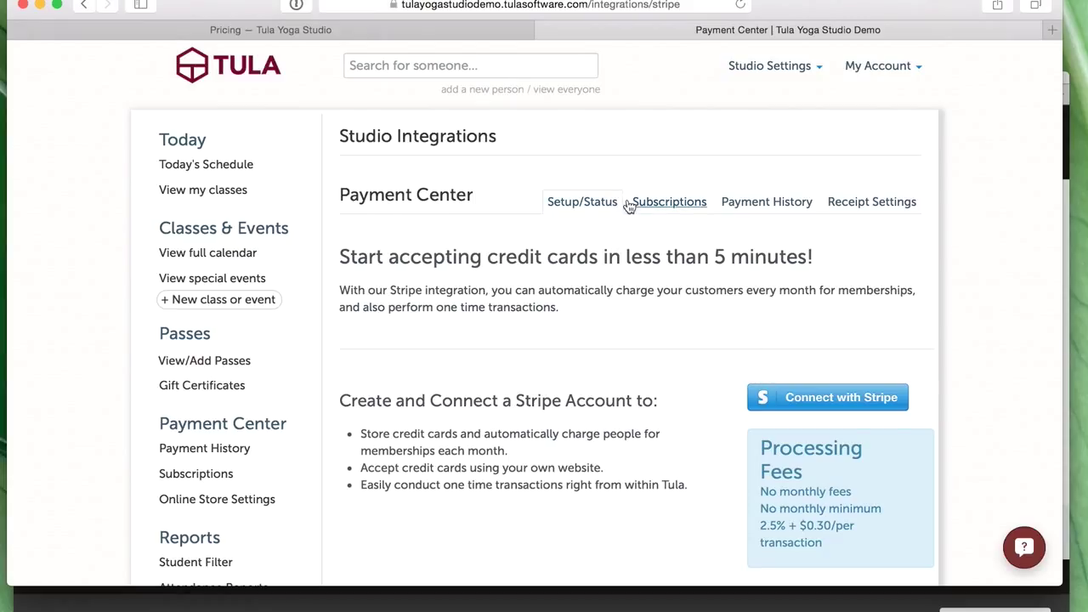
- Return to Online Store Settings and choose Set up now to reach the Stripe offer at 2.5% + $0.30
click(774, 73)
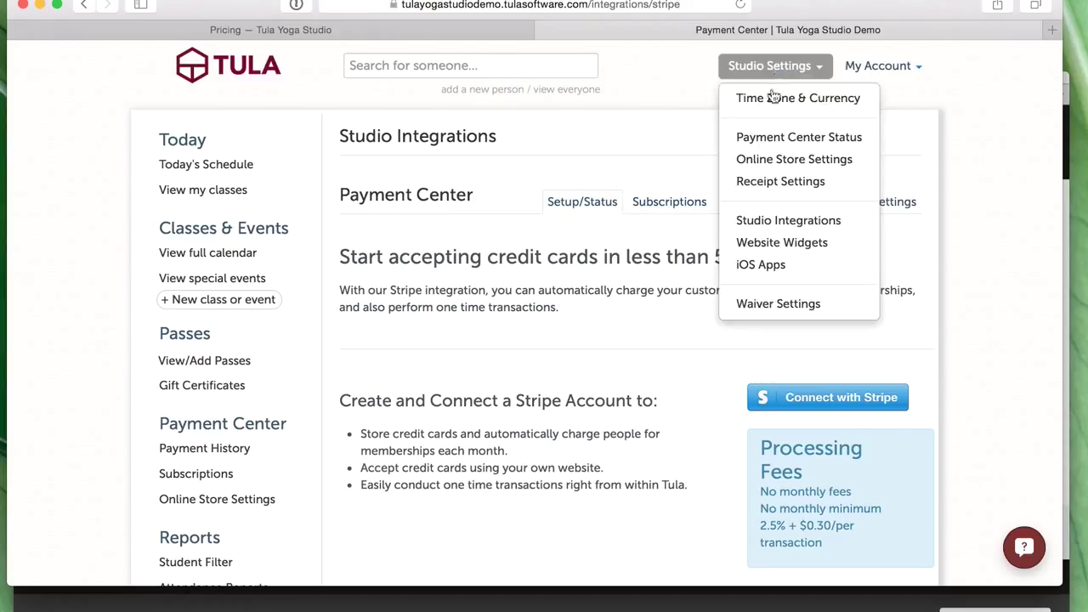
click(777, 159)
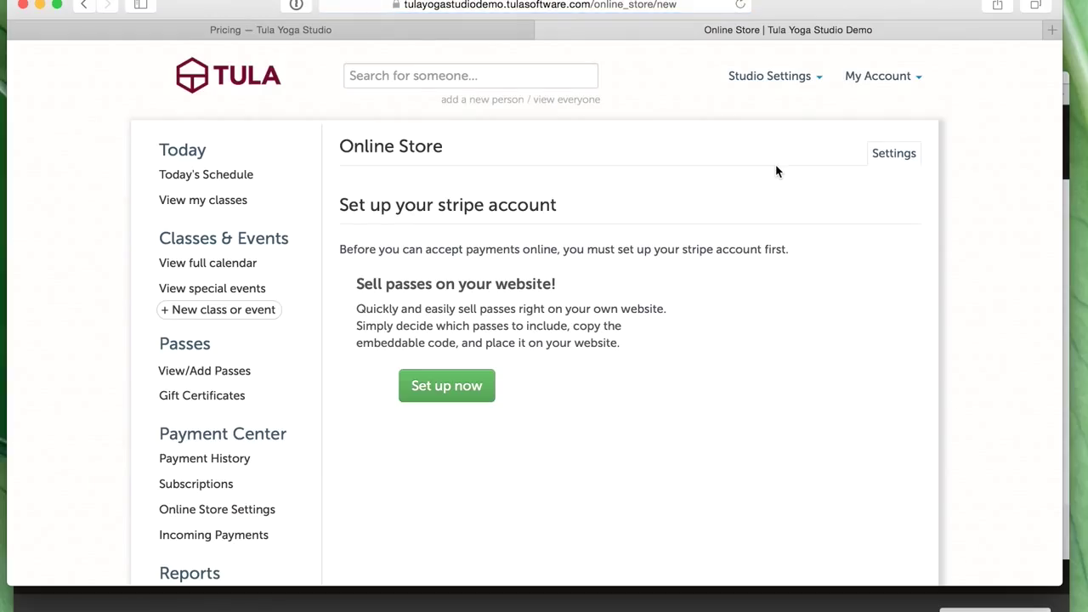
click(799, 88)
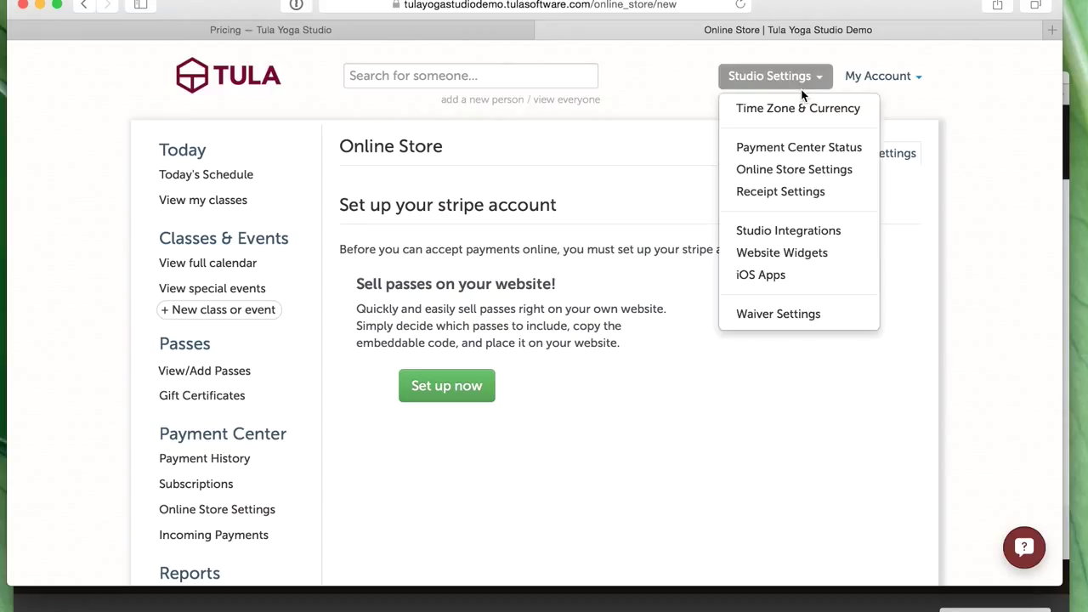
click(593, 501)
click(449, 398)
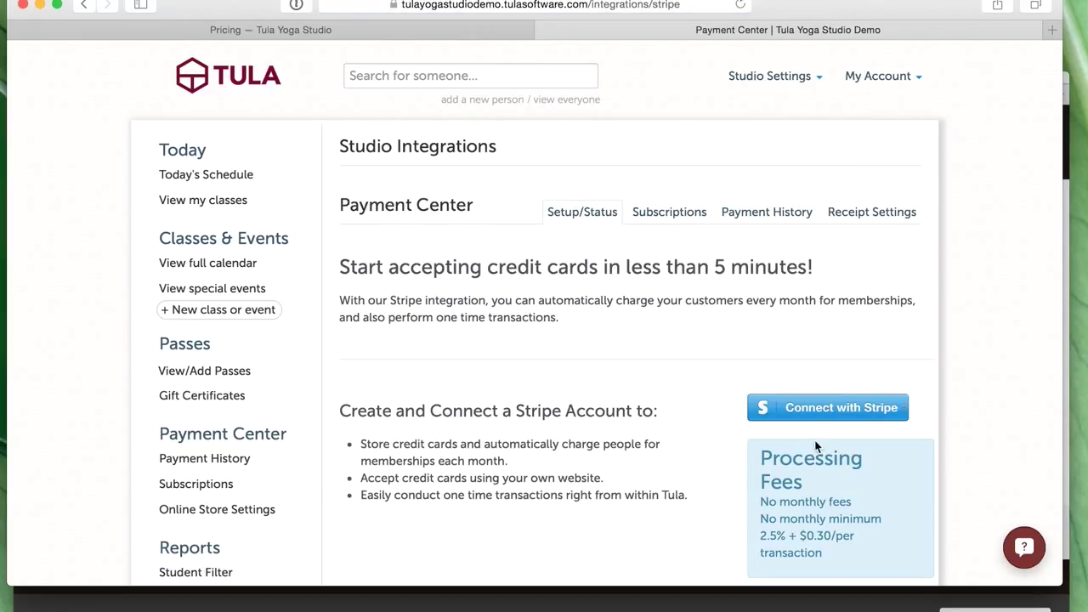
scroll(719, 367, down, 4)
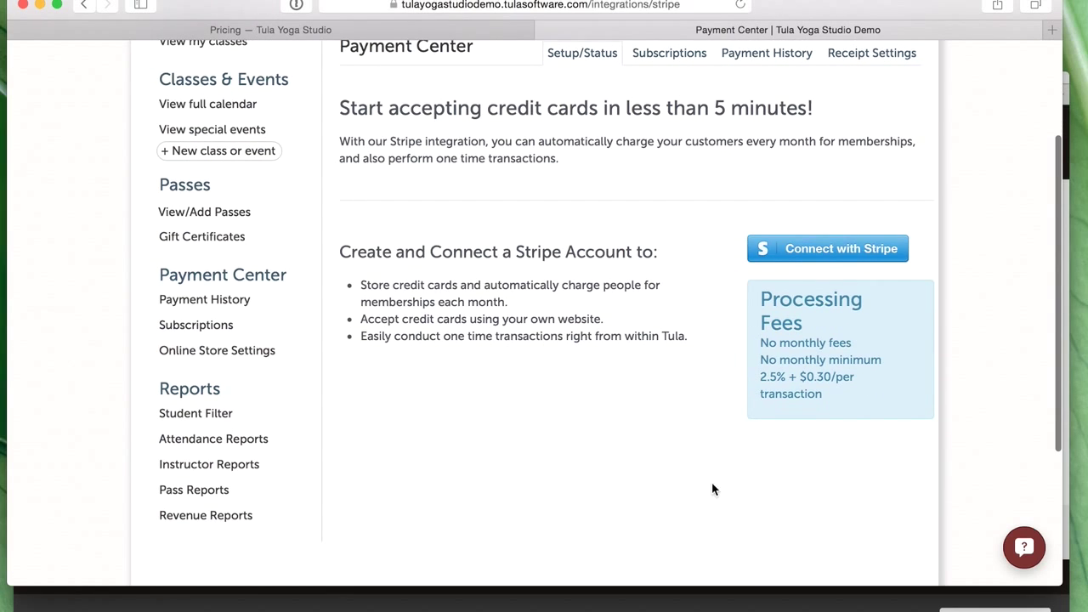
scroll(596, 457, up, 4)
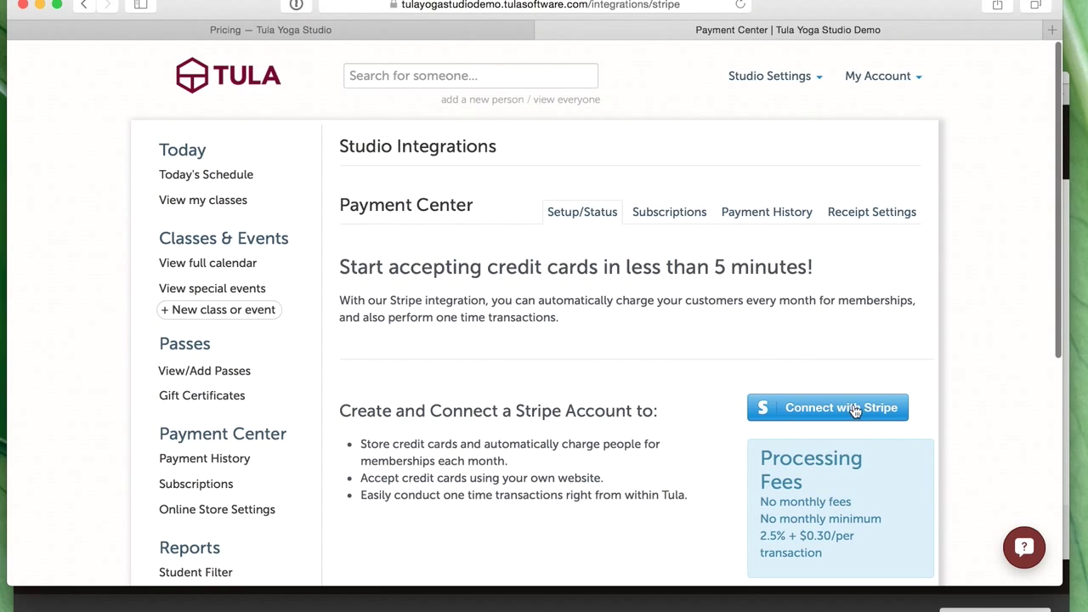
scroll(710, 438, down, 1)
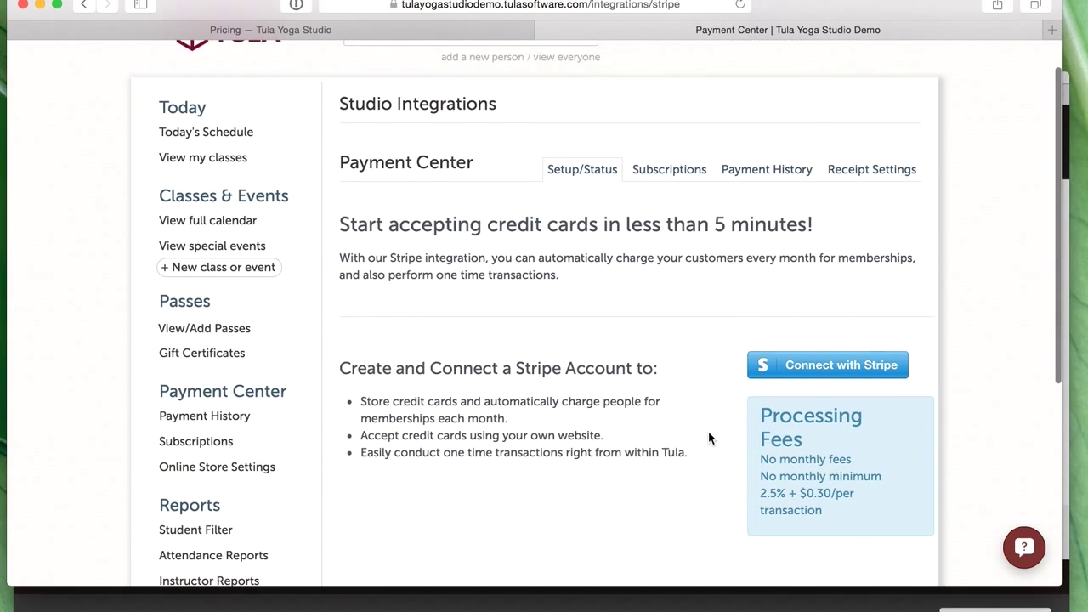
- Start Connect with Stripe, switch Stripe user, then load tulasoftware.com instead
click(851, 367)
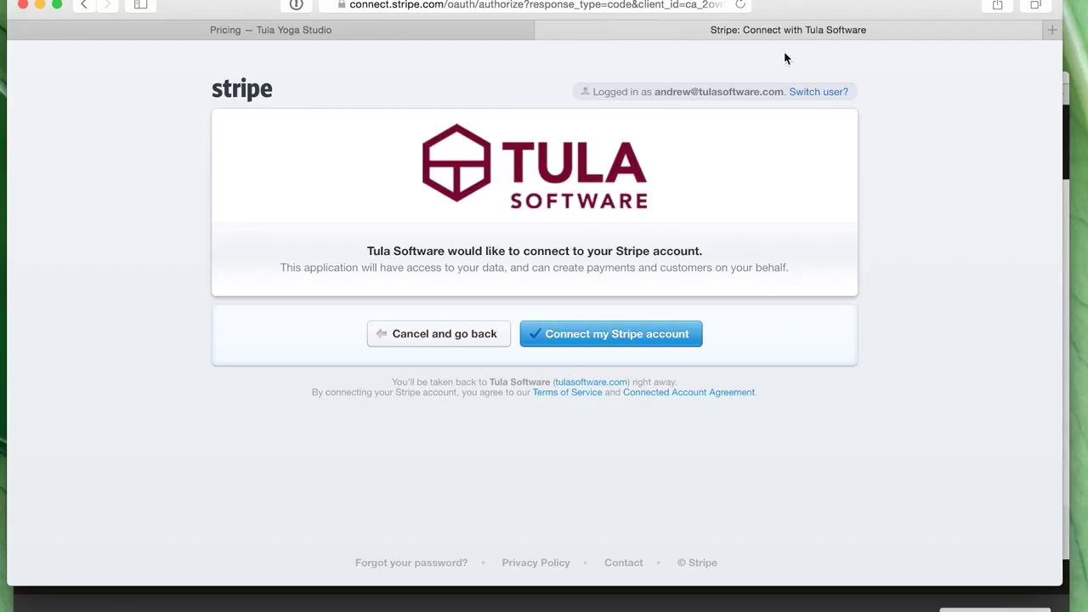
click(818, 93)
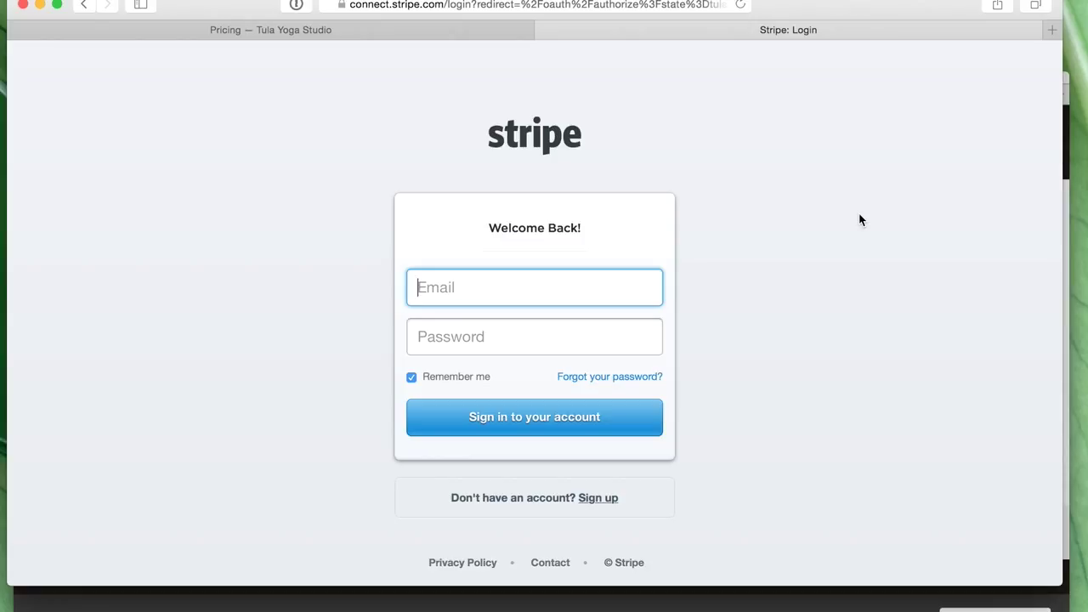
click(546, 6)
text(tulasoftware.com)
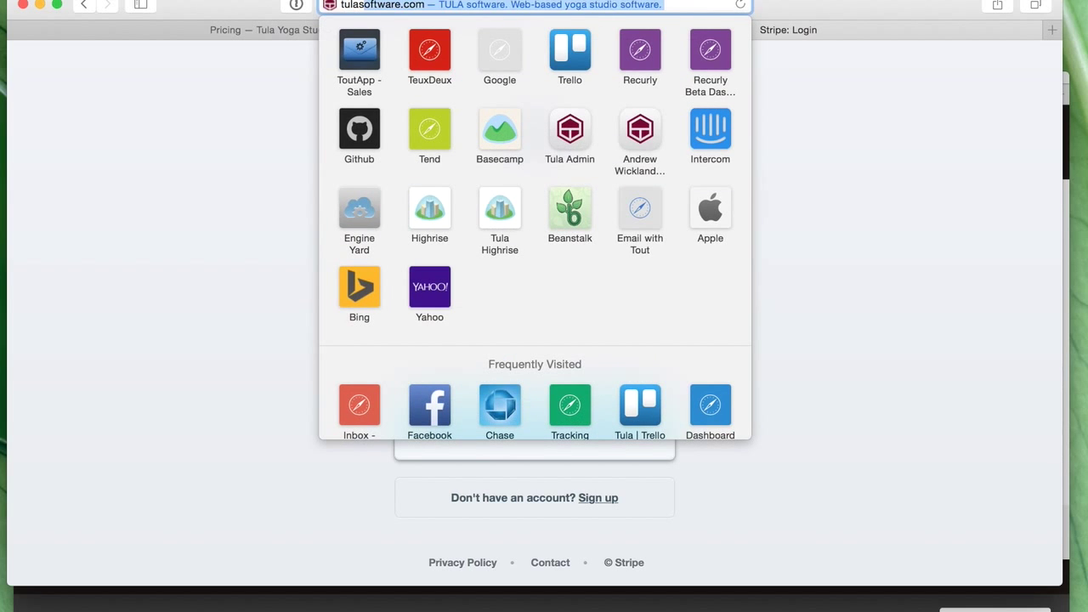
key(Return)
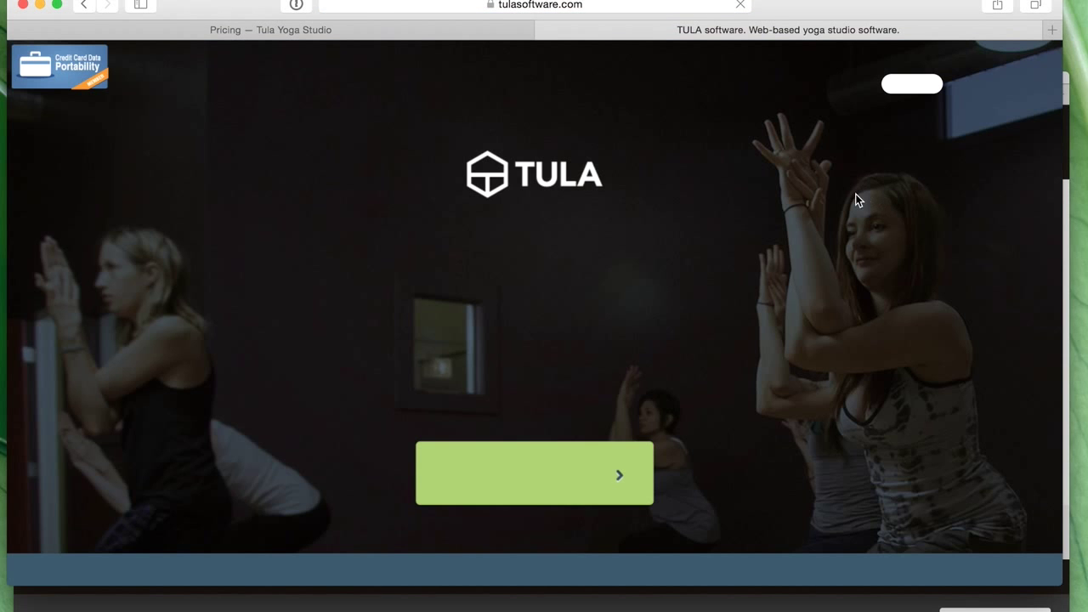
- Sign in to Tula, open the yoga studio's Online Store Settings, choose Set up now and Connect with Stripe
click(911, 87)
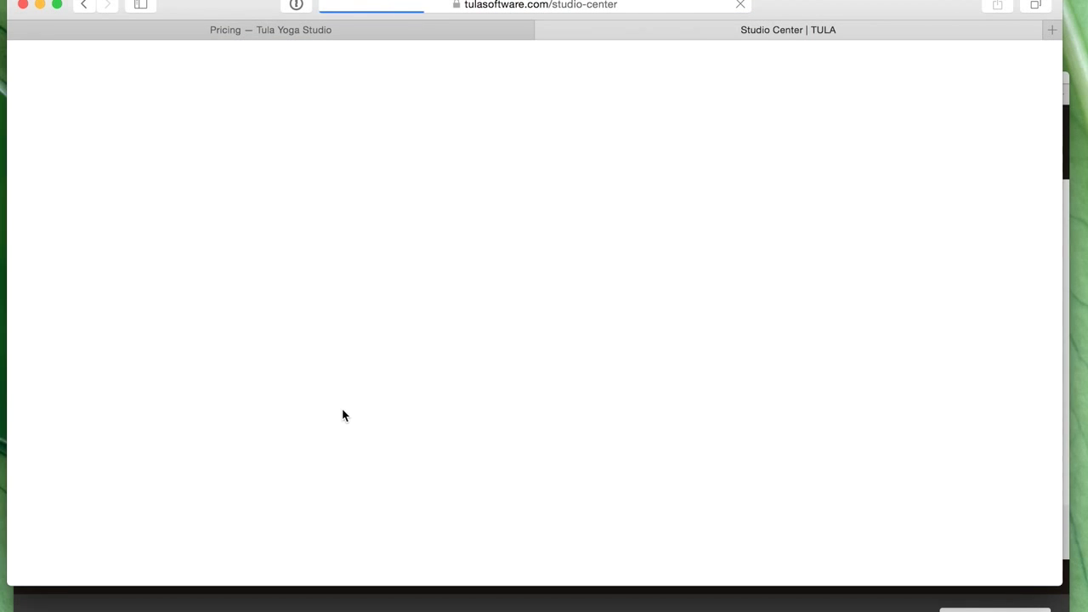
click(213, 348)
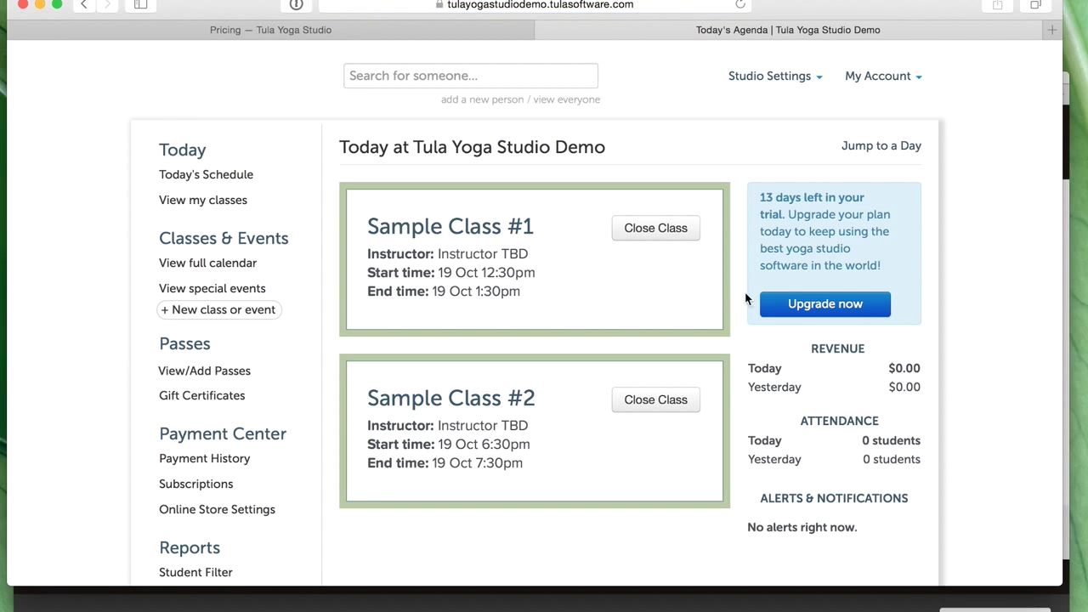
click(804, 78)
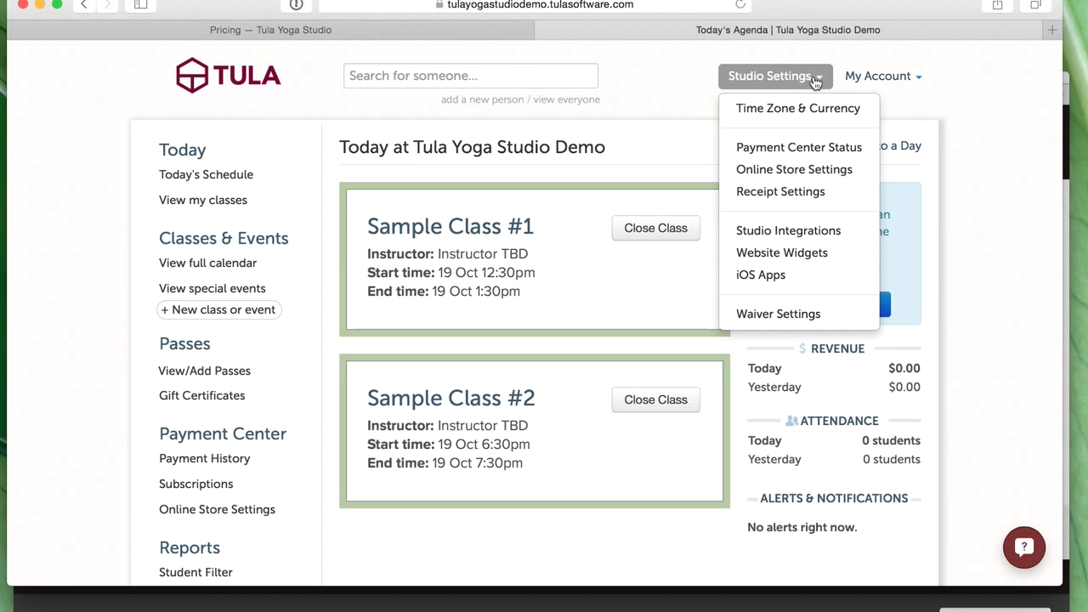
click(791, 170)
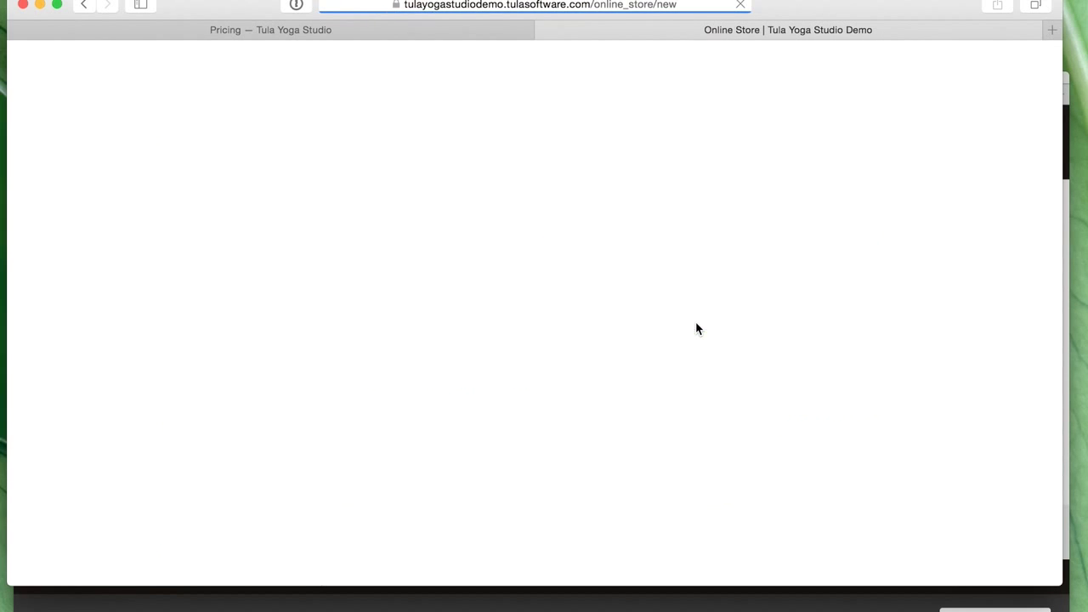
click(476, 391)
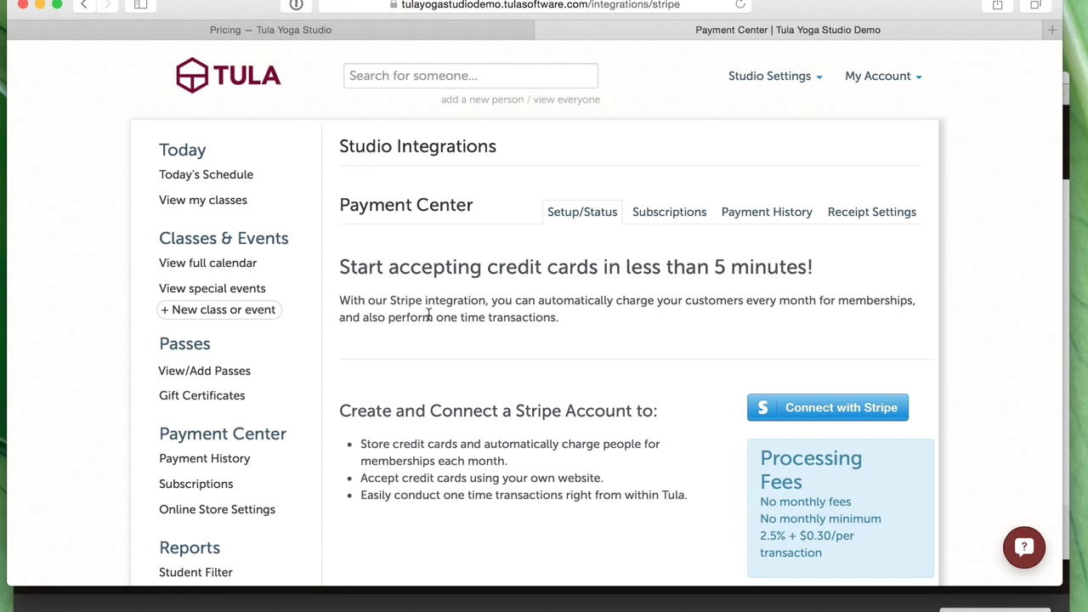
click(865, 412)
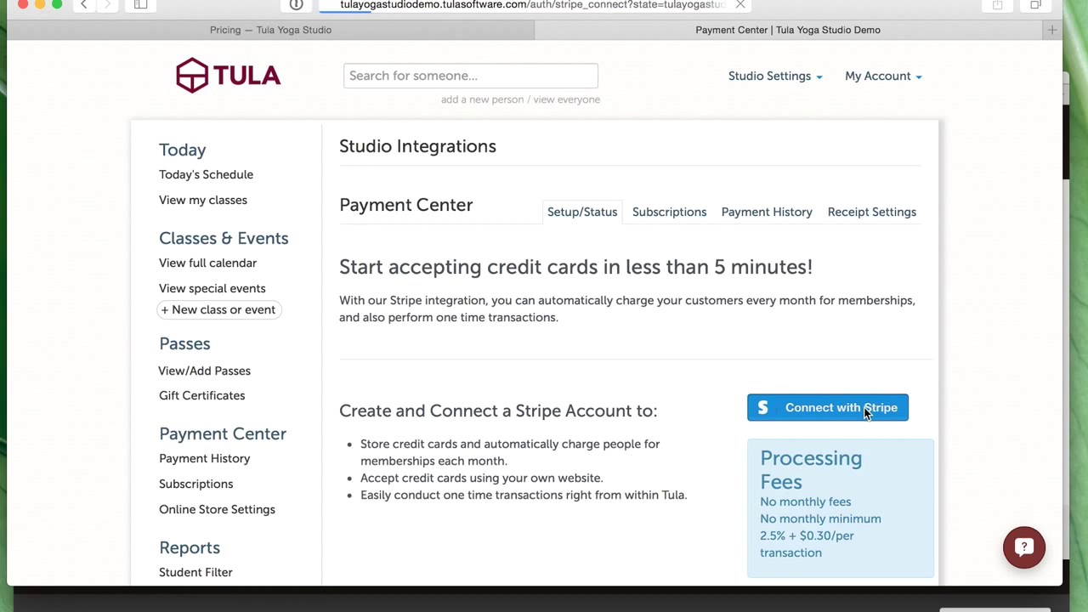
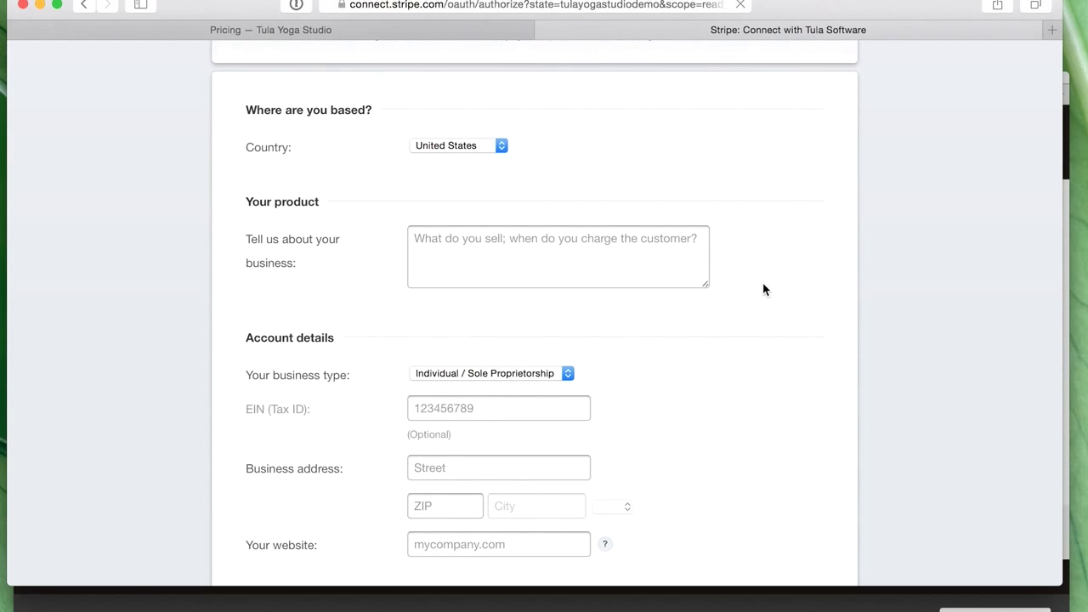
- Scroll to the bottom of the new Stripe account signup form and cancel it
scroll(745, 298, down, 3)
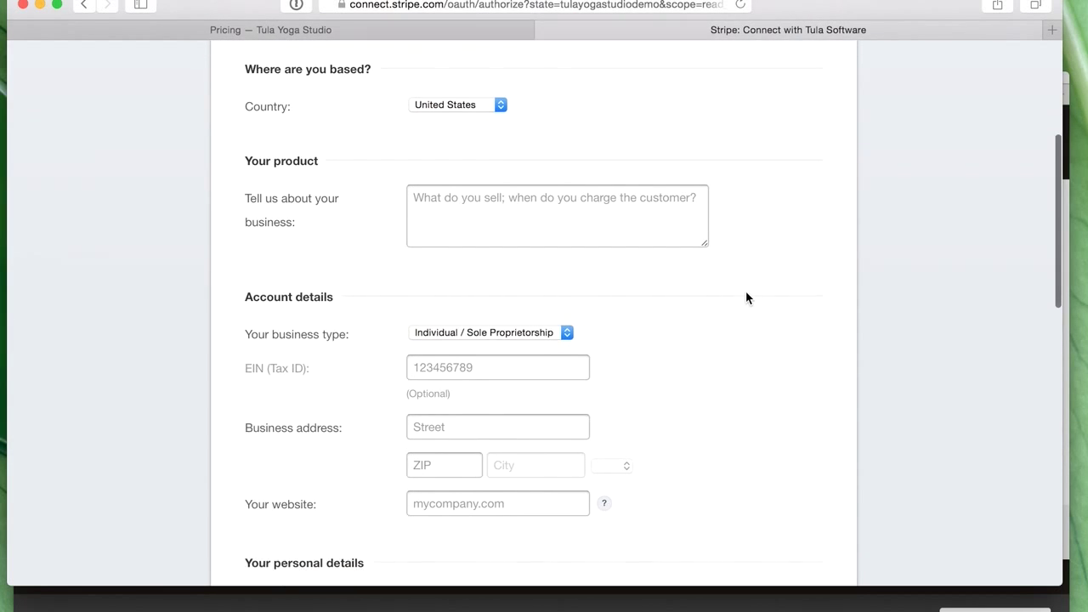
scroll(745, 297, down, 2)
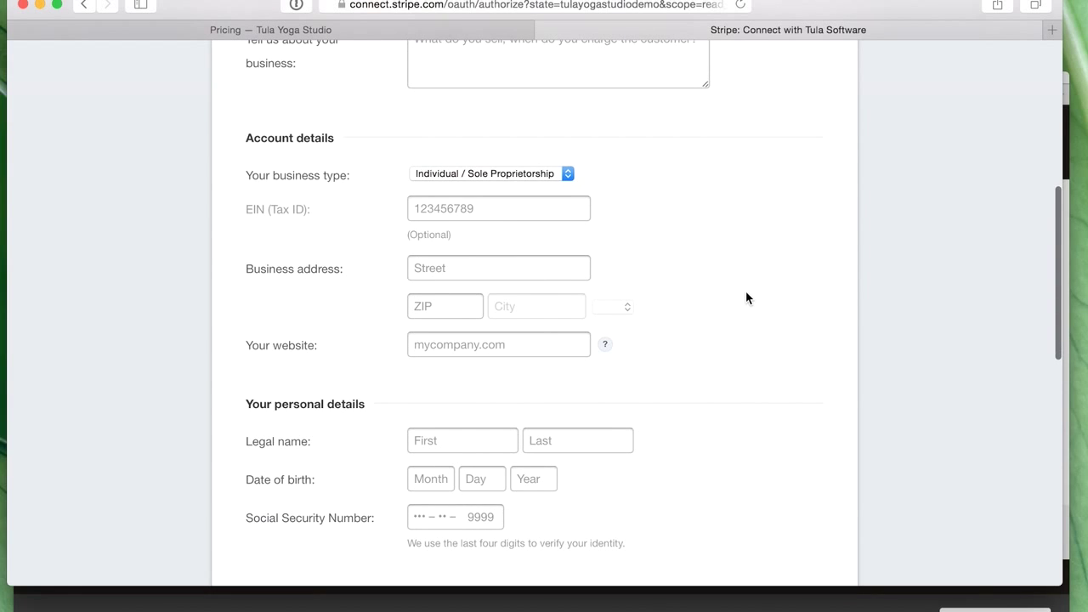
scroll(746, 298, down, 4)
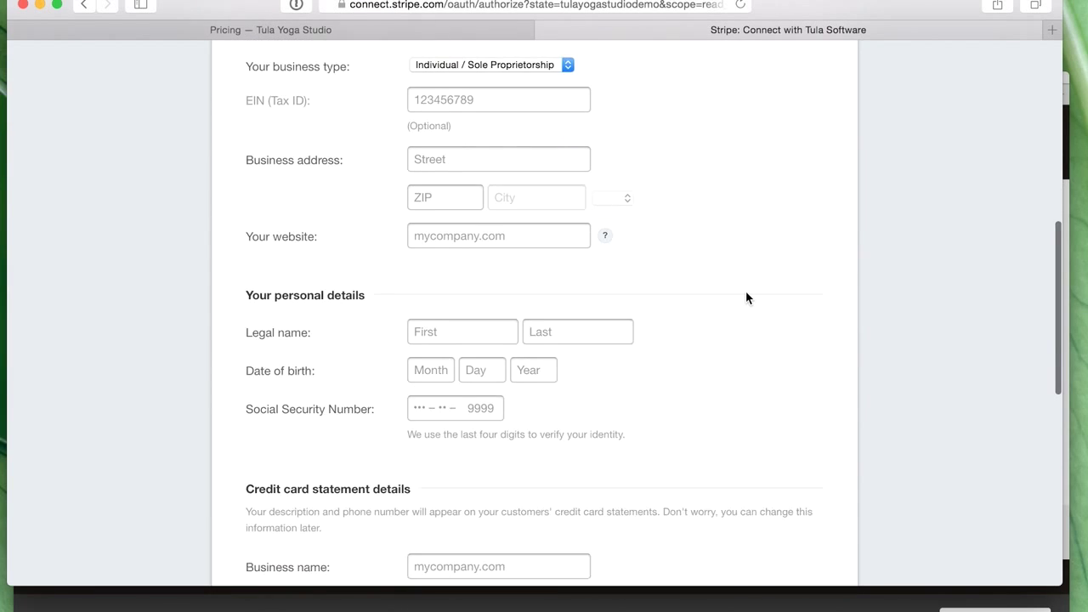
scroll(745, 297, down, 5)
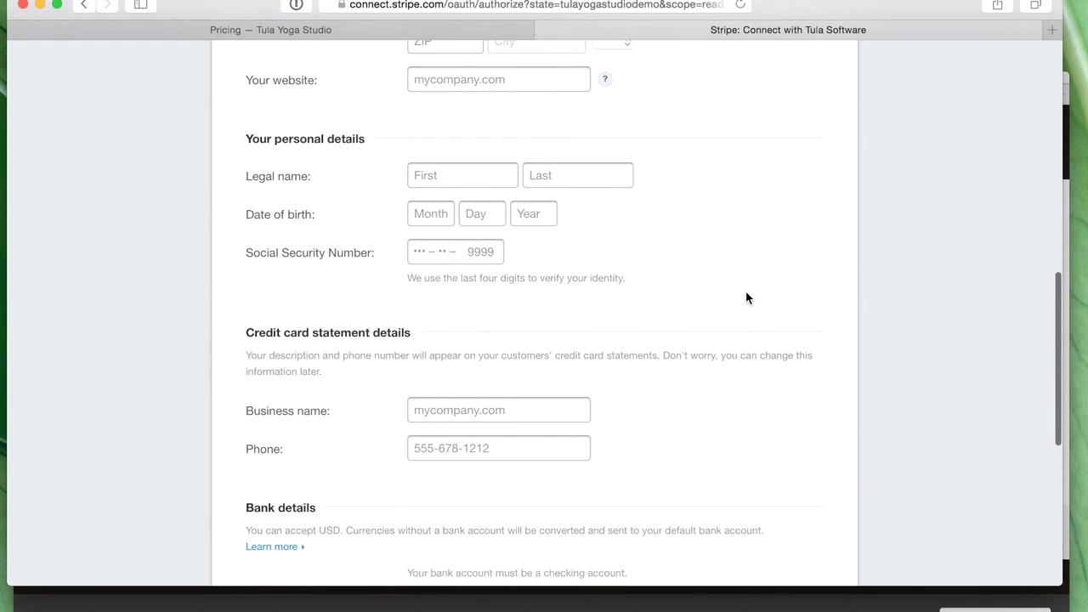
scroll(745, 298, down, 5)
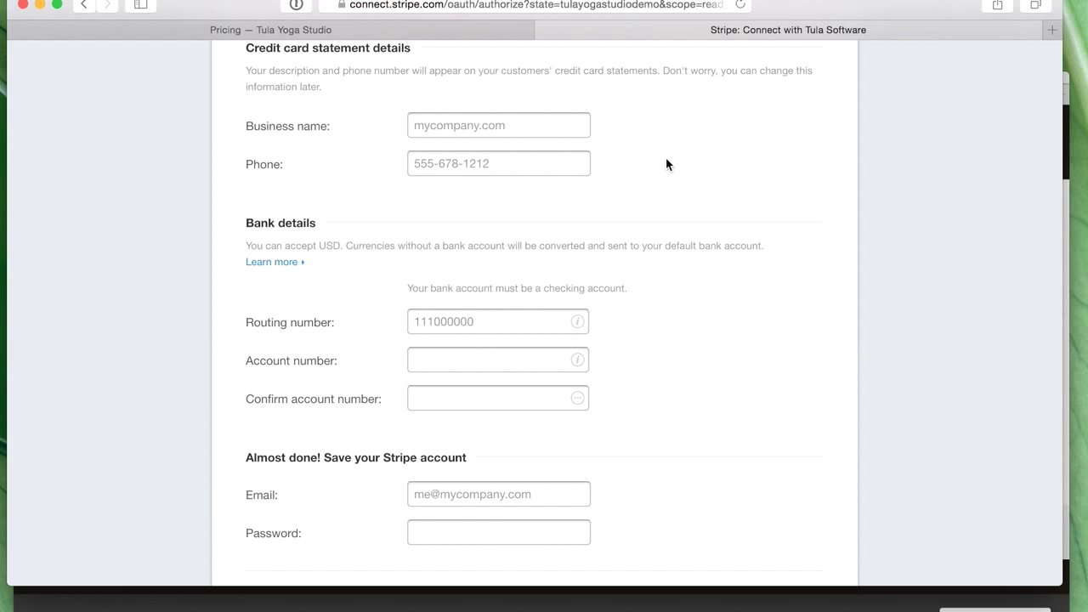
scroll(786, 294, down, 4)
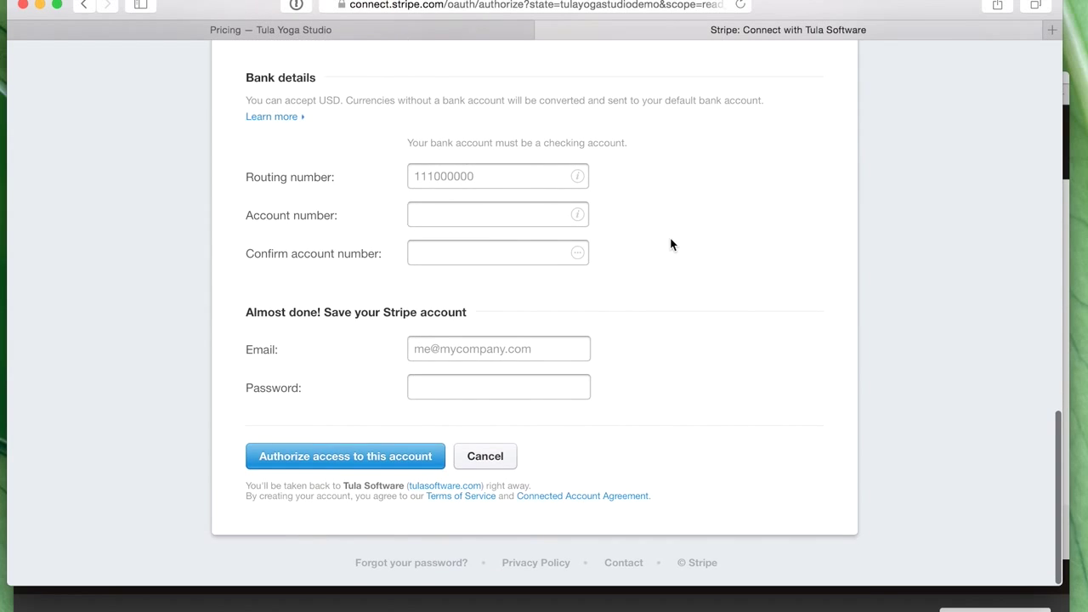
click(507, 457)
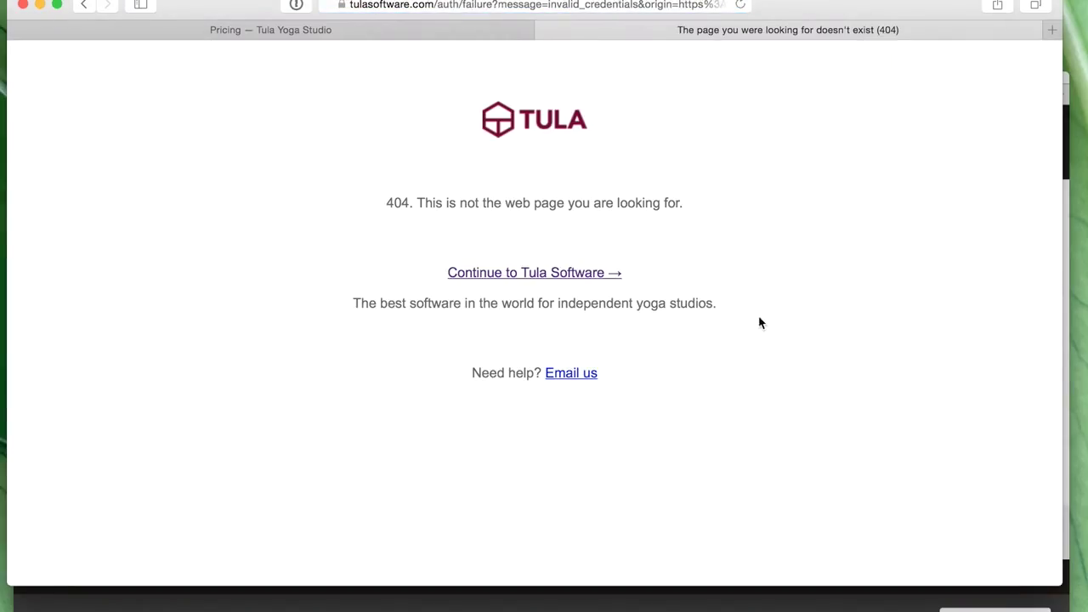
- From the studio dashboard, go to Online Store Settings, choose Set up now and Connect with Stripe
click(513, 273)
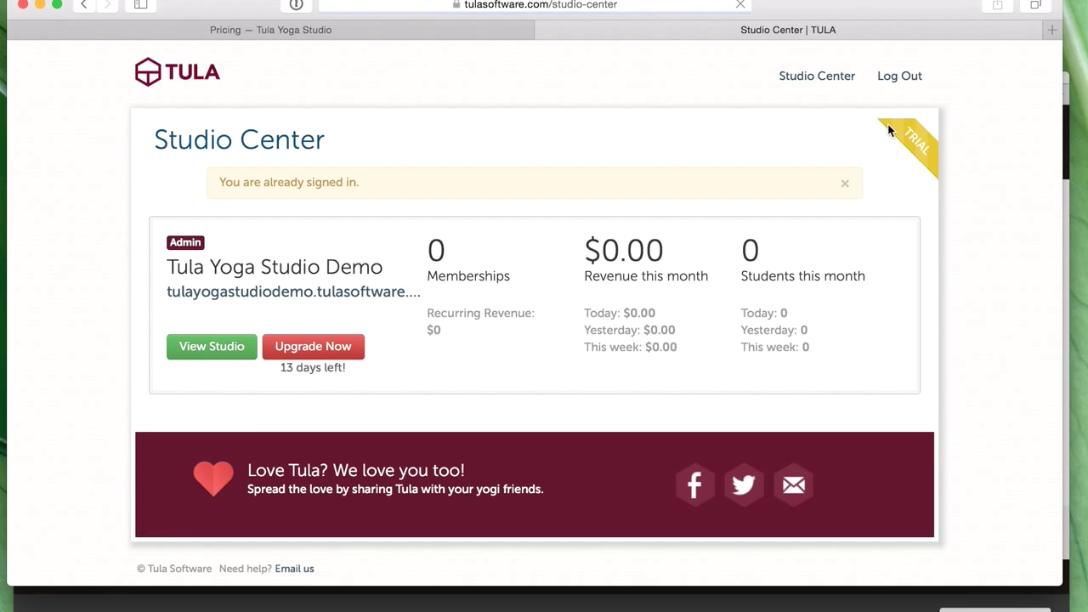
click(190, 356)
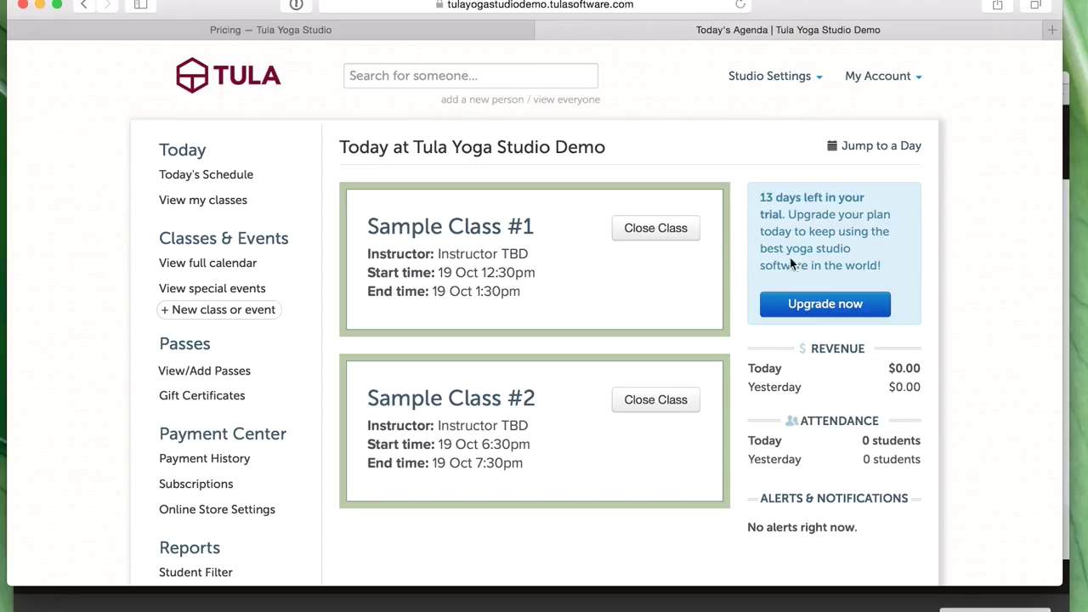
click(773, 76)
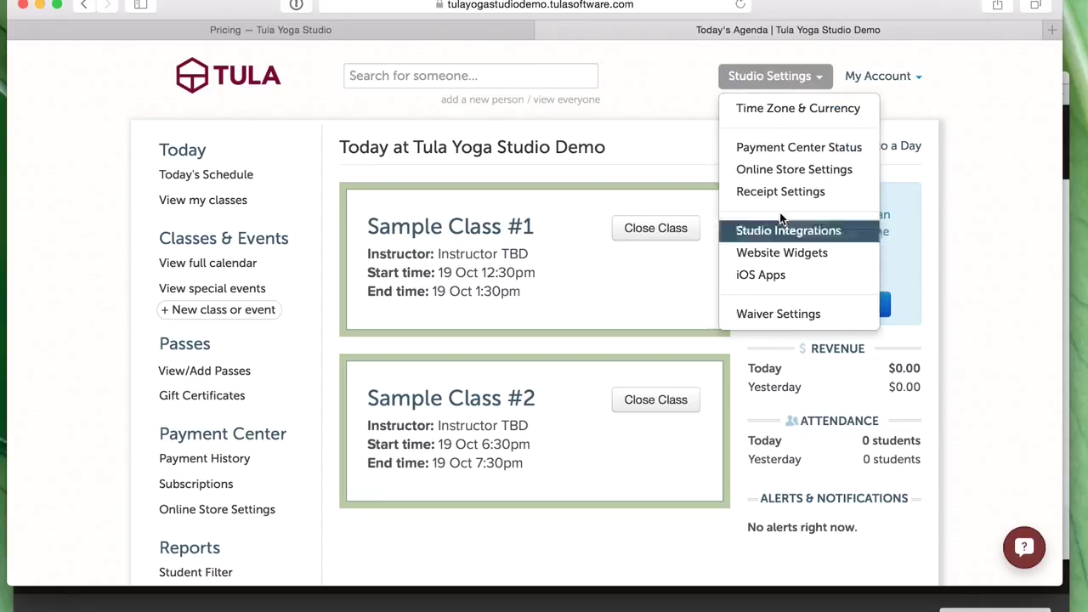
click(785, 169)
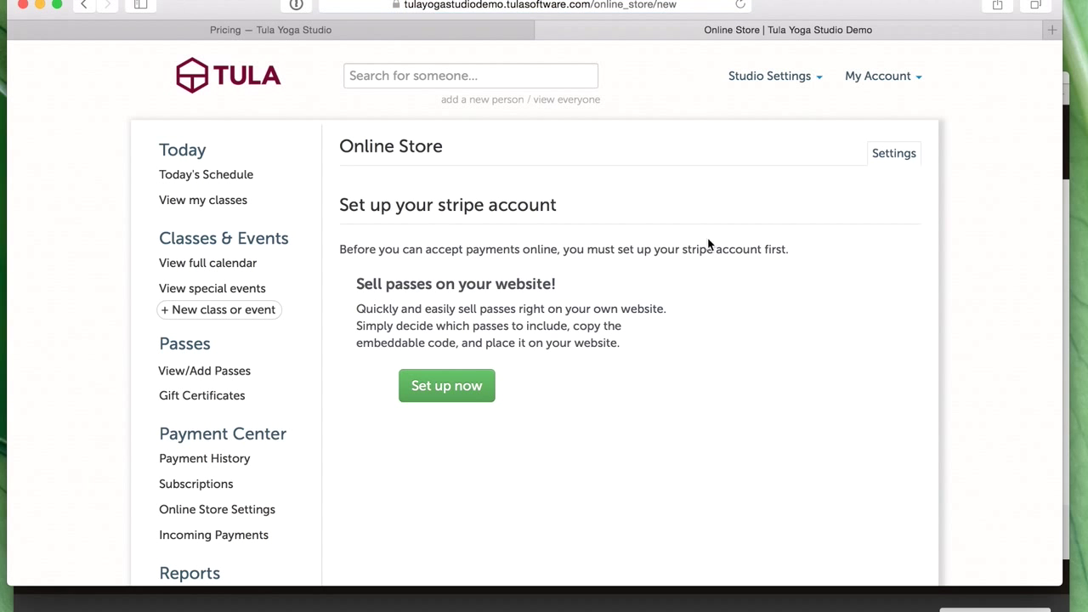
click(468, 383)
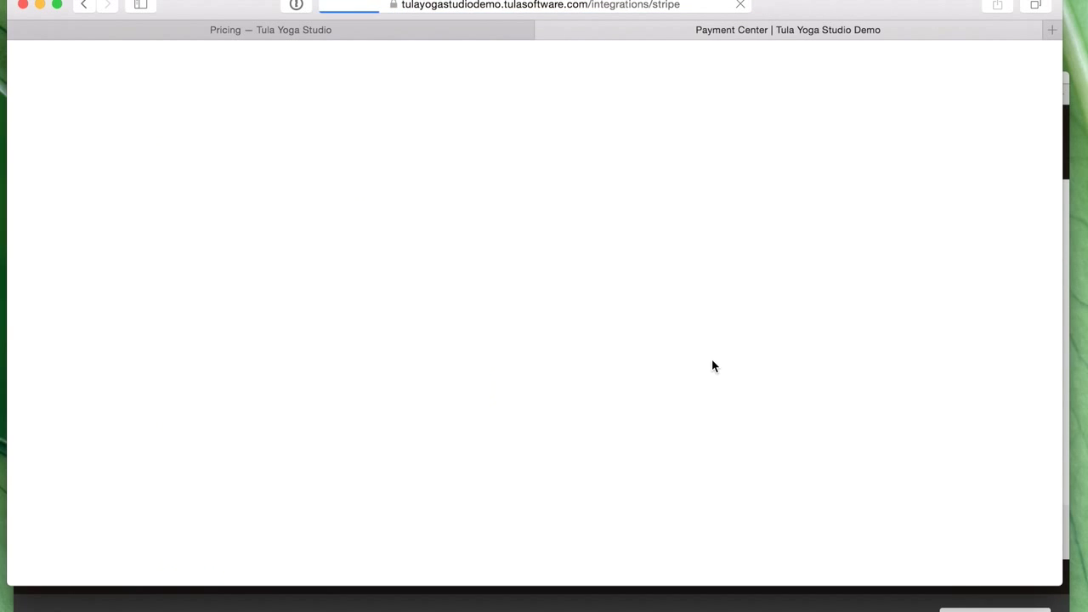
click(841, 402)
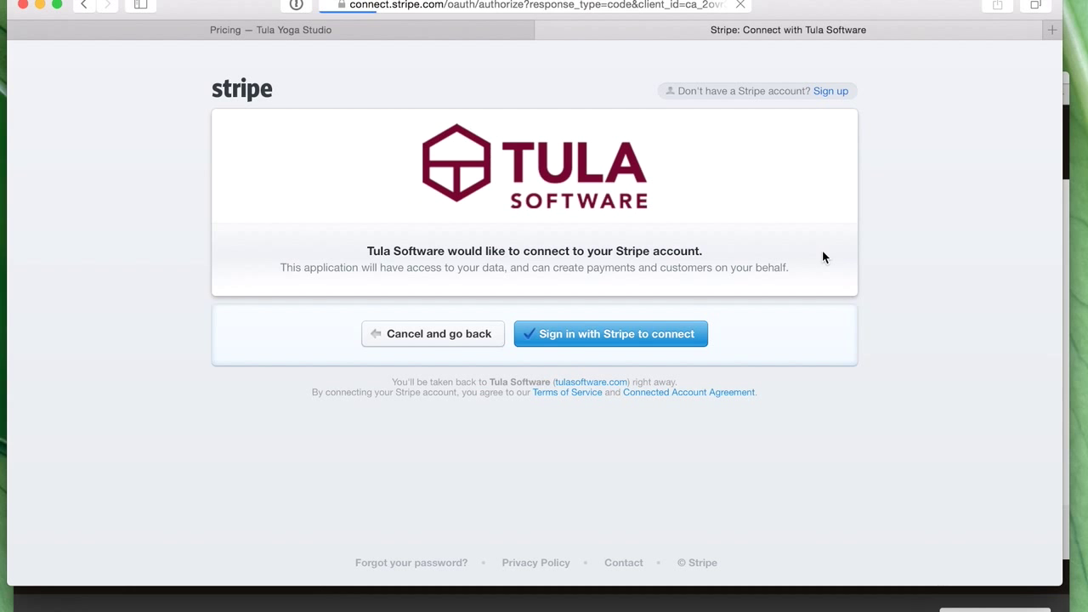
- Choose to sign in with an existing Stripe account and enter the account e-mail and password
click(621, 345)
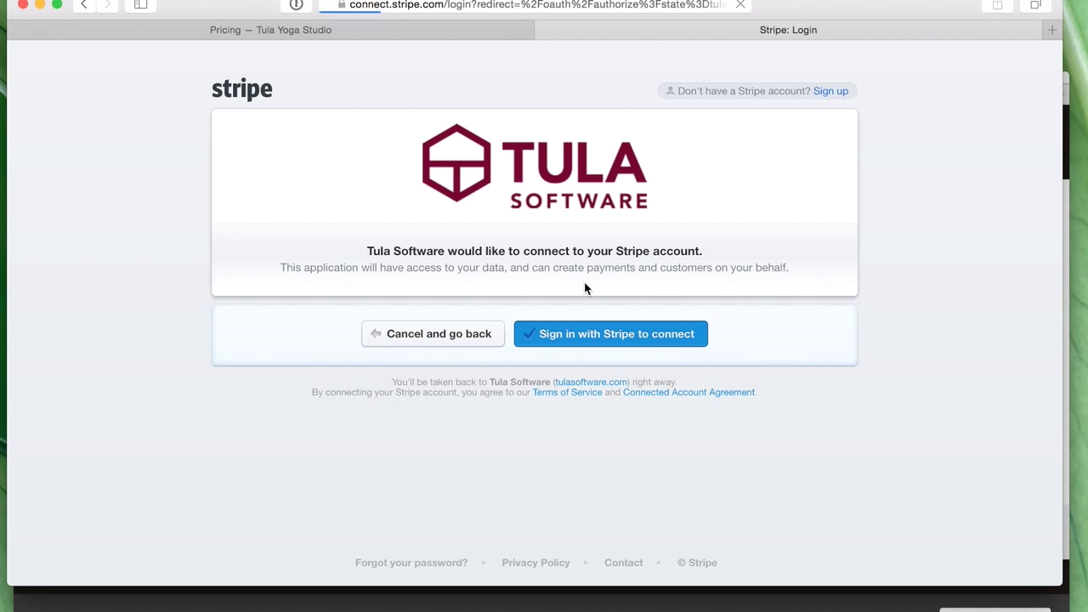
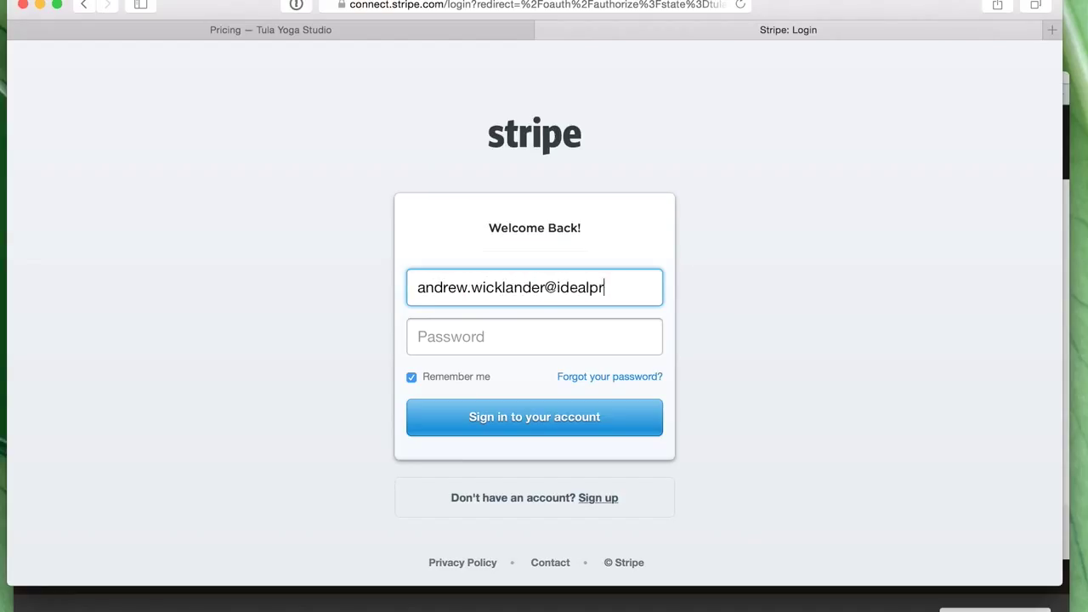
key(Tab)
text(••)
key(BackSpace)
key(BackSpace)
key(BackSpace)
text(••••••••)
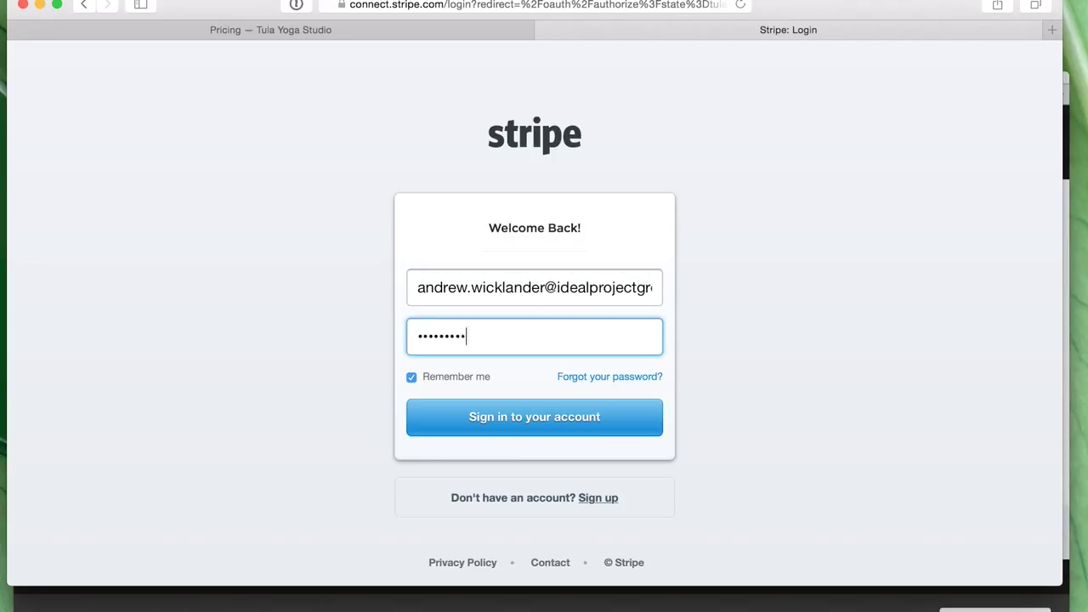
text(•)
key(Return)
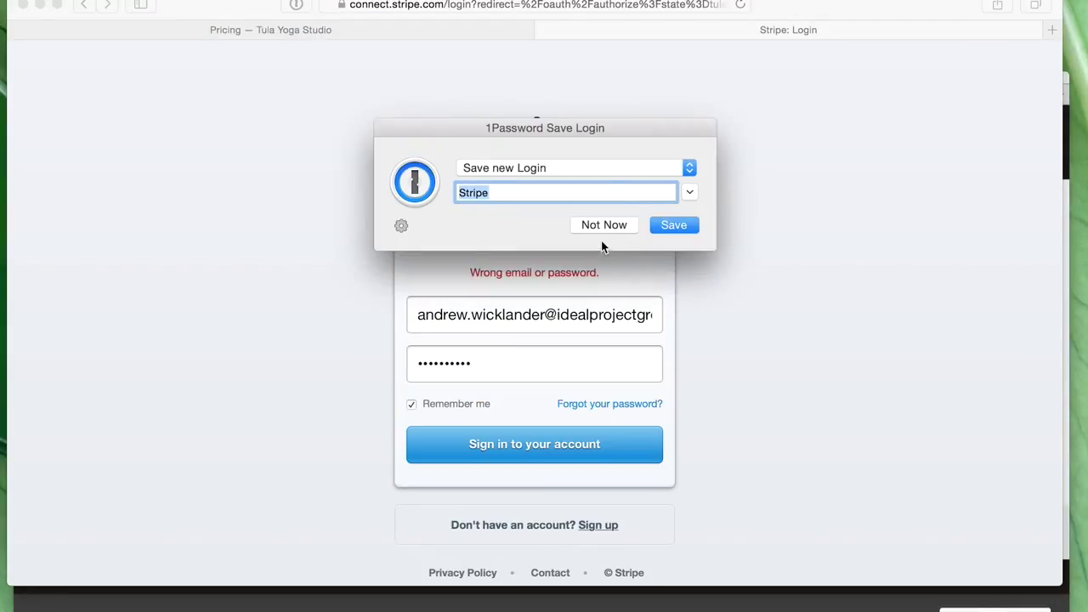
- Retype the mistyped password, sign in, keep the current account and authorize Tula Software
click(604, 230)
double_click(511, 354)
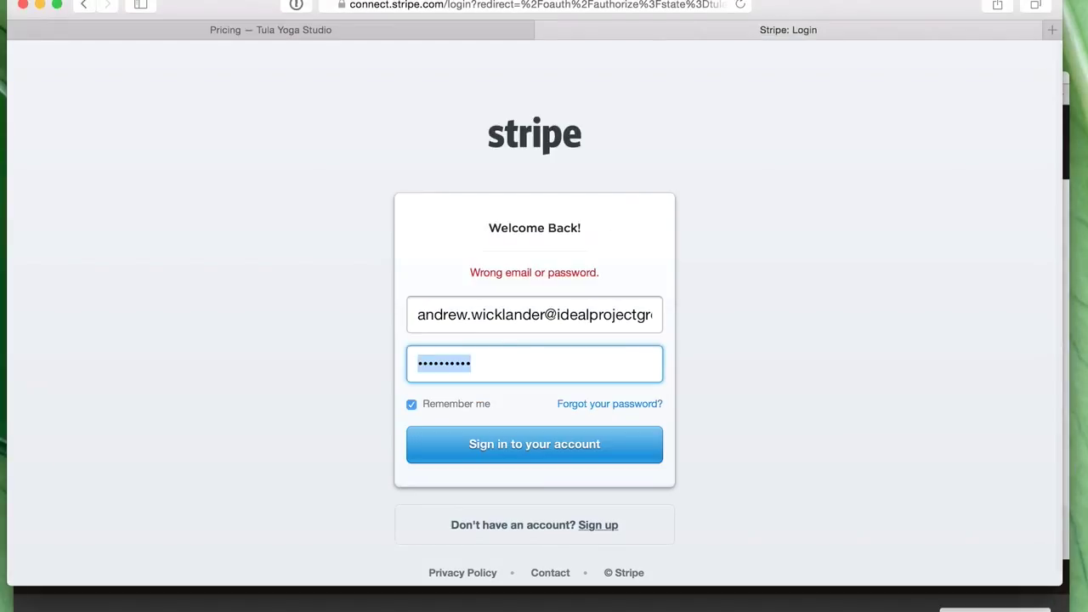
text(••••••••)
key(Return)
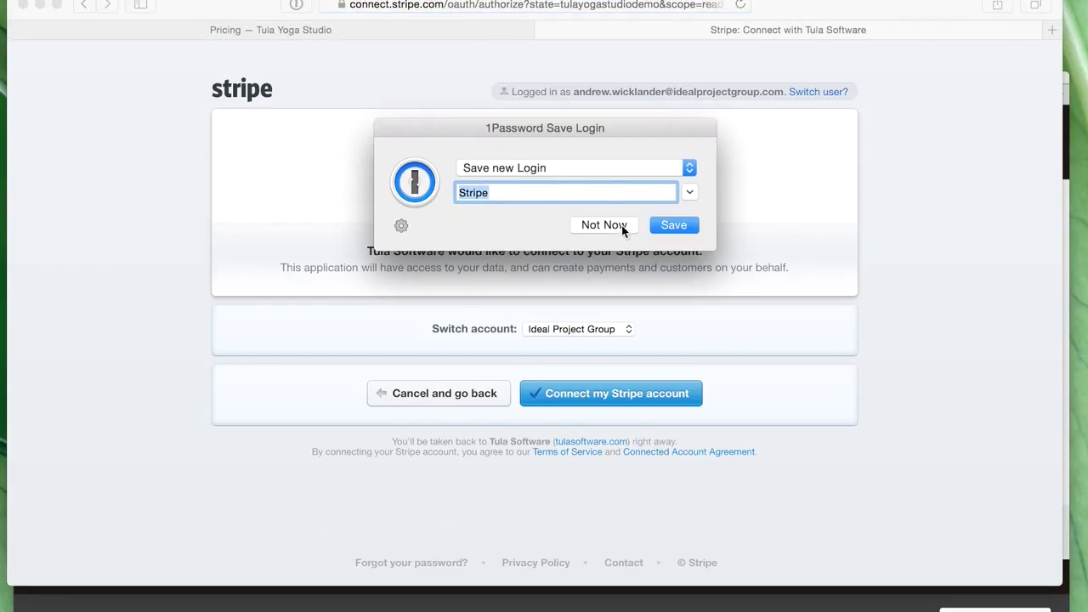
click(618, 226)
click(613, 332)
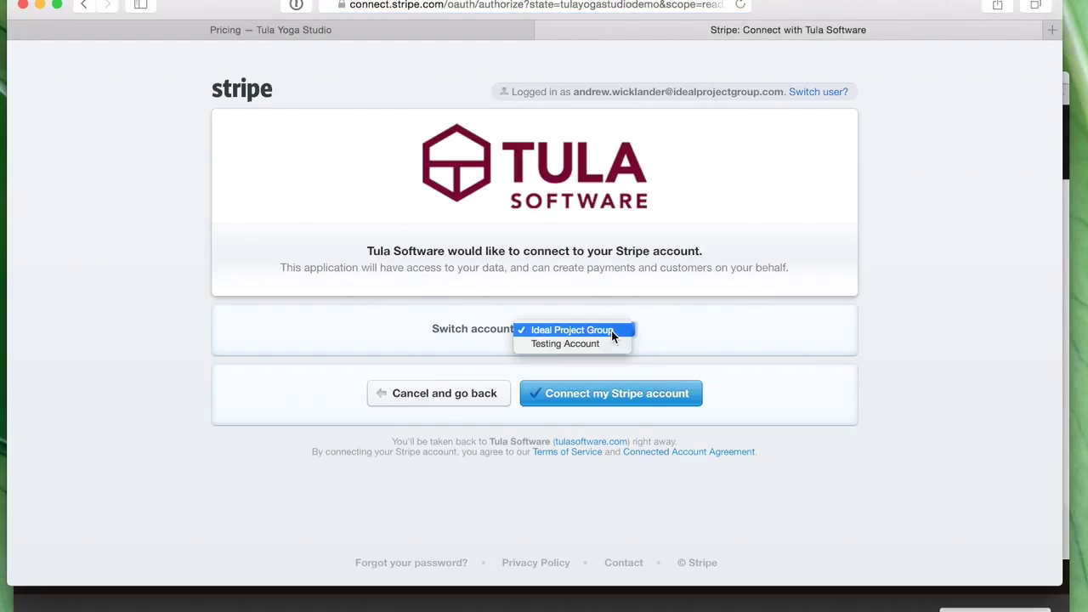
click(611, 331)
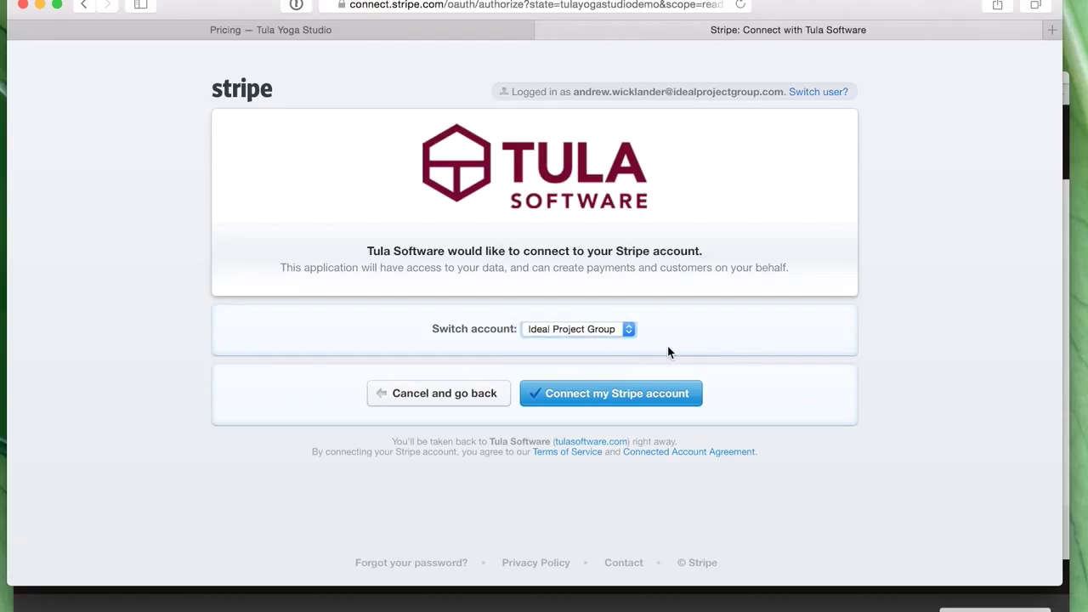
click(634, 399)
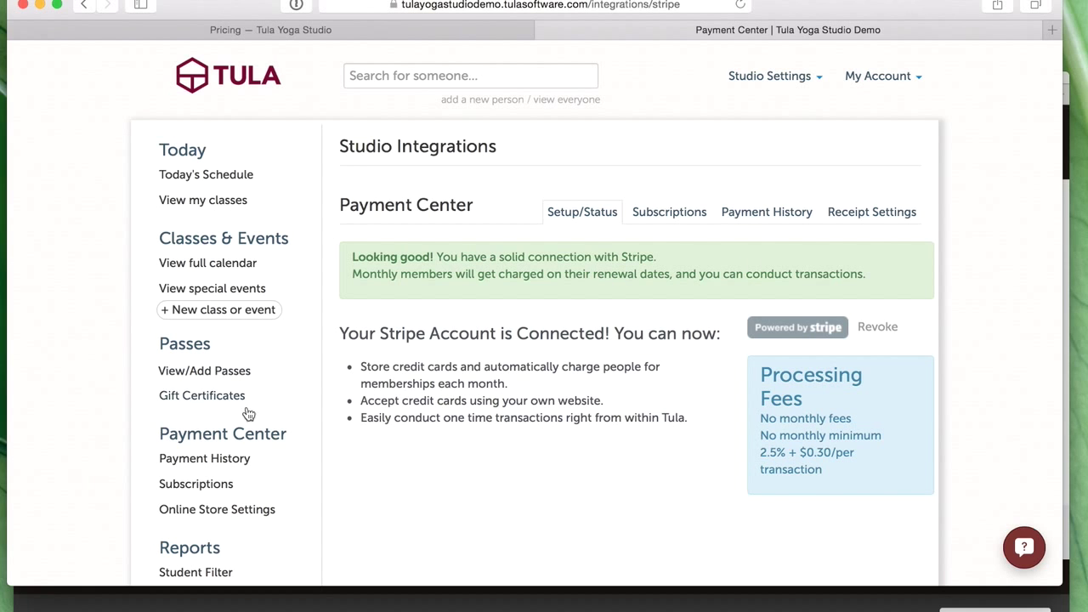
- Review the studio's passes, then make Single Class available in store and save the store settings
scroll(234, 480, down, 3)
click(240, 451)
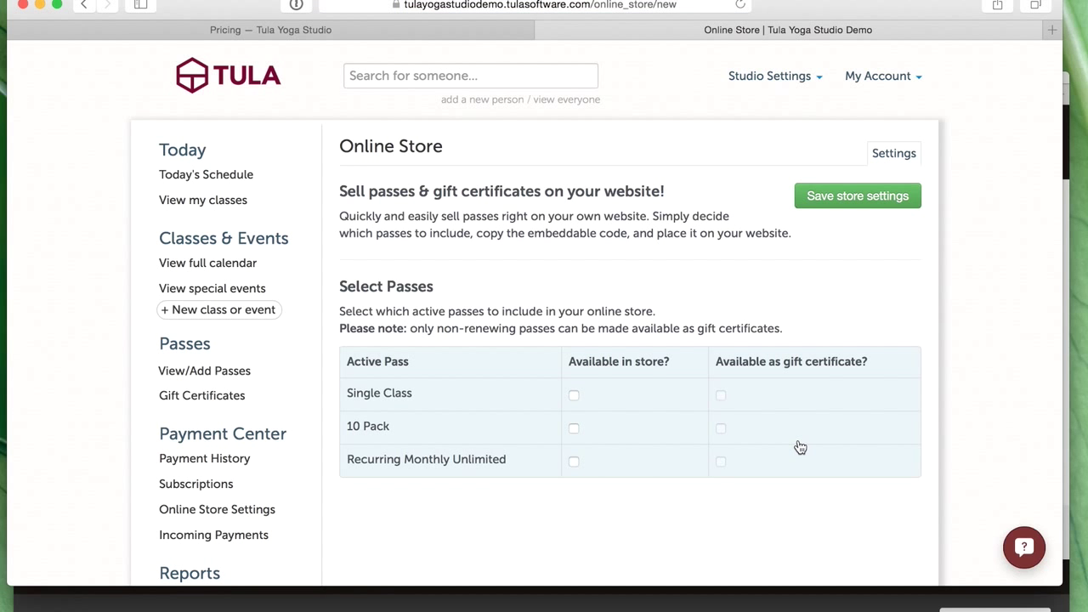
scroll(352, 422, down, 1)
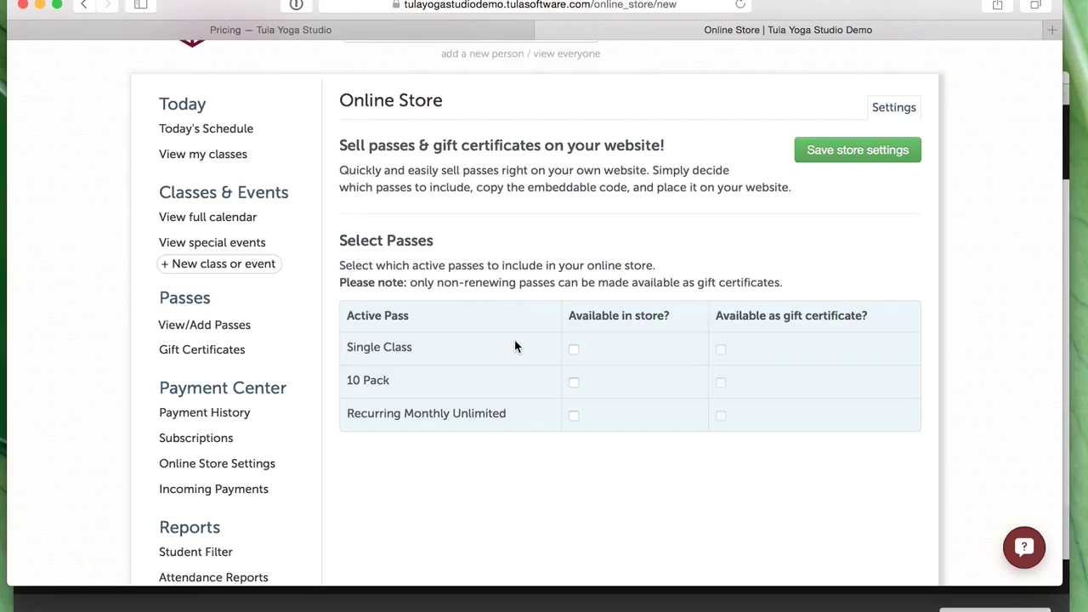
click(214, 328)
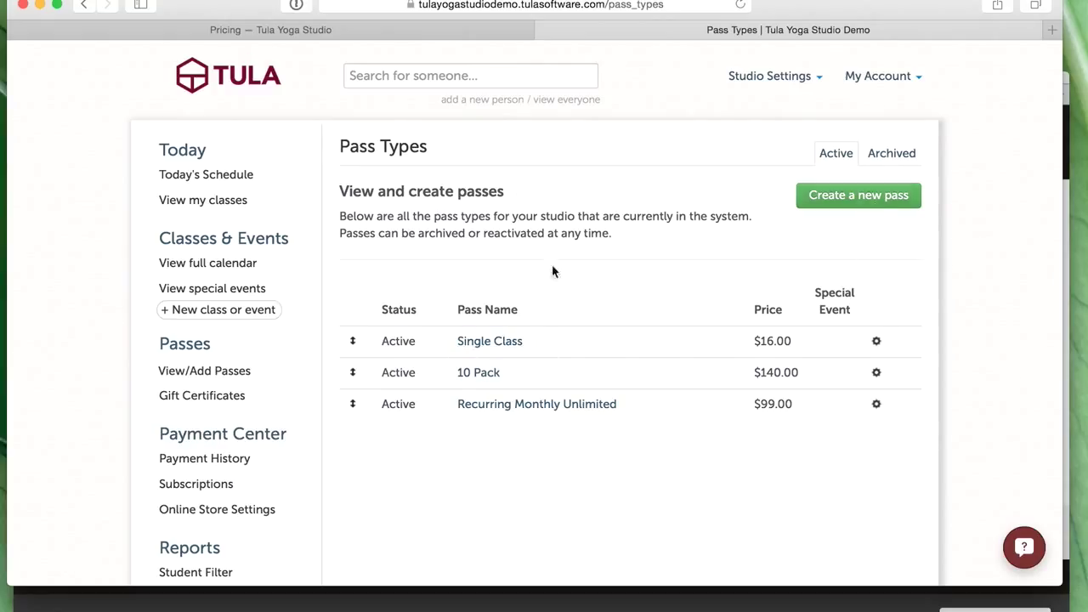
click(222, 510)
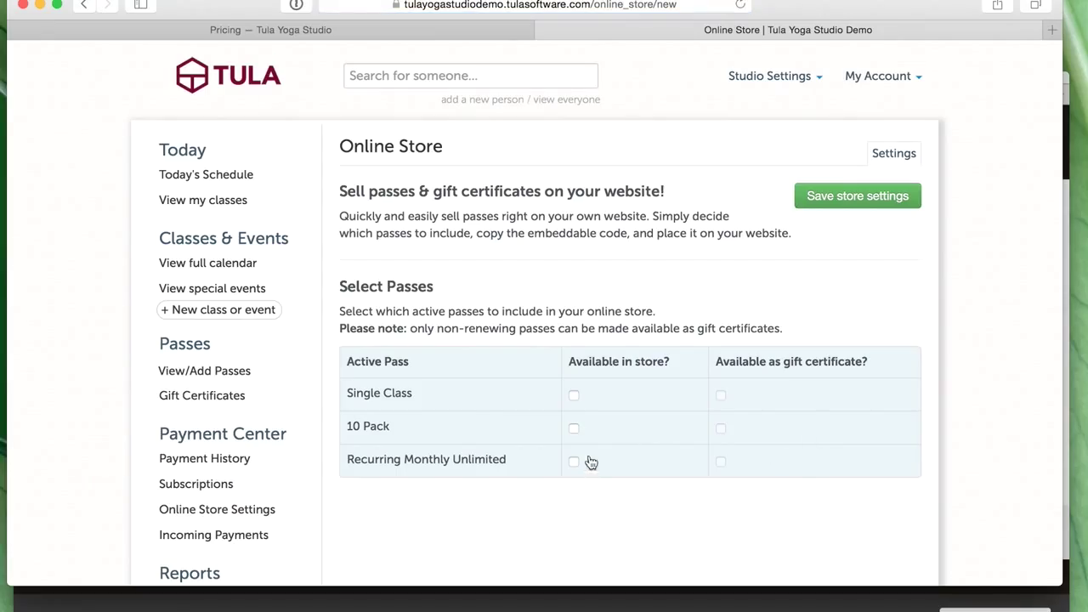
click(574, 397)
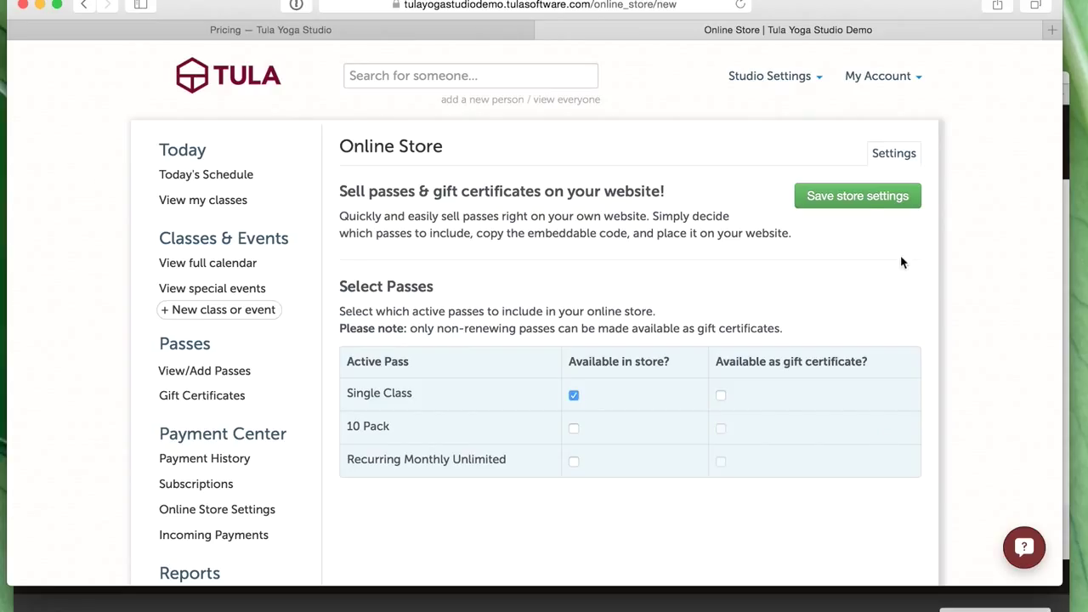
click(876, 197)
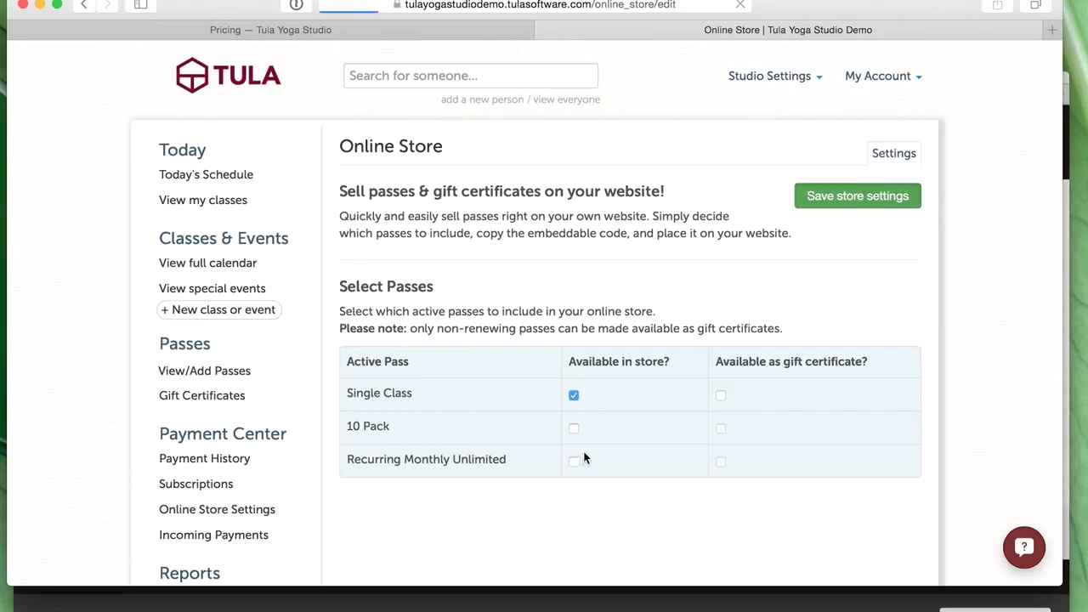
click(611, 602)
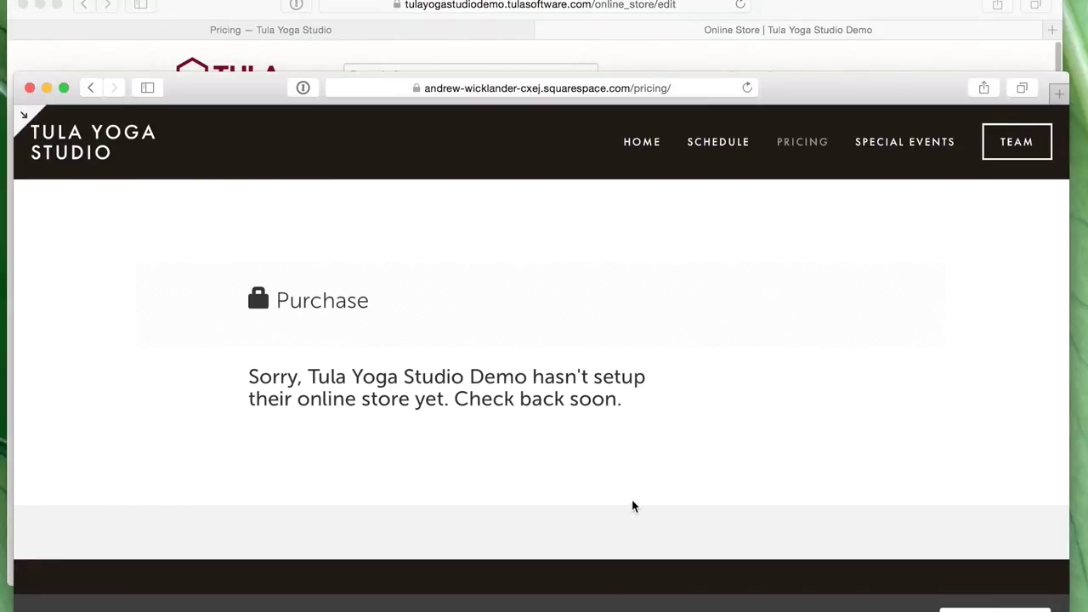
- Reload the Squarespace Pricing page and check which passes its purchase form offers
key(super+r)
drag(850, 101, 853, 83)
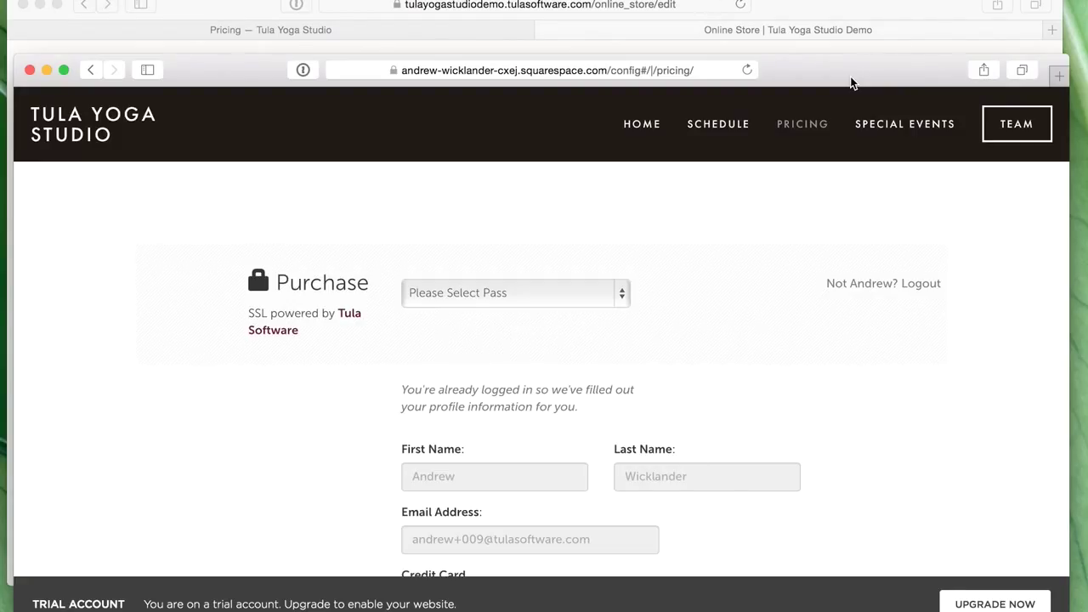
scroll(731, 384, down, 3)
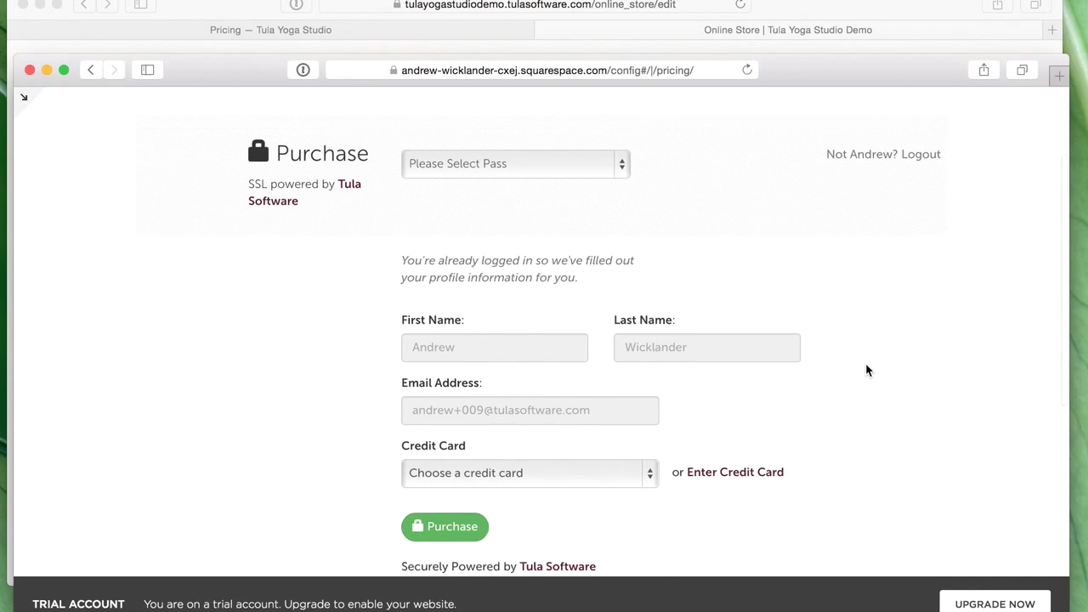
scroll(865, 371, up, 4)
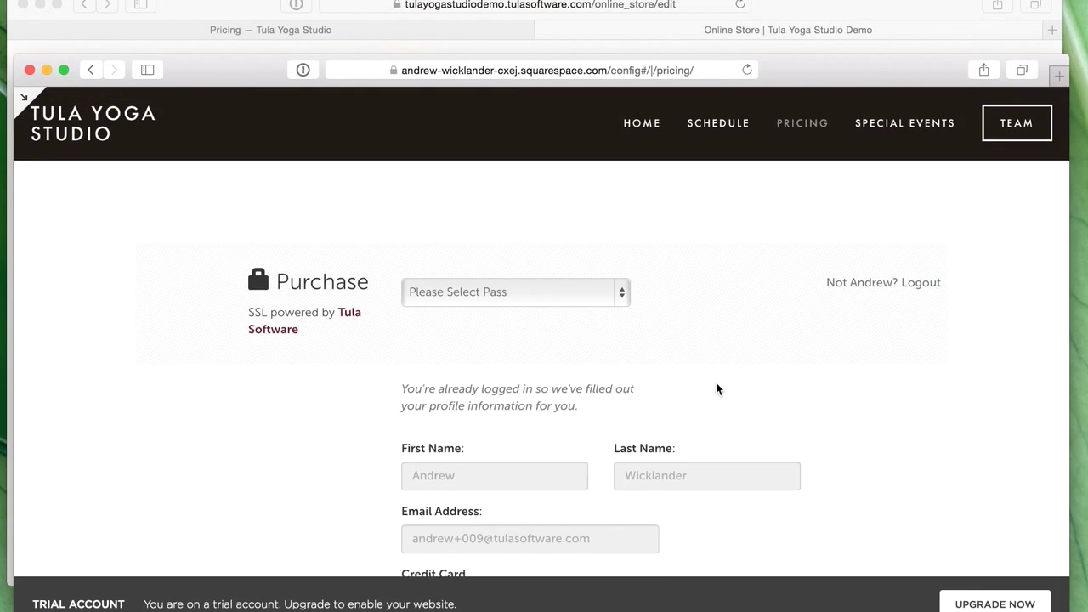
scroll(691, 487, down, 5)
scroll(691, 487, up, 2)
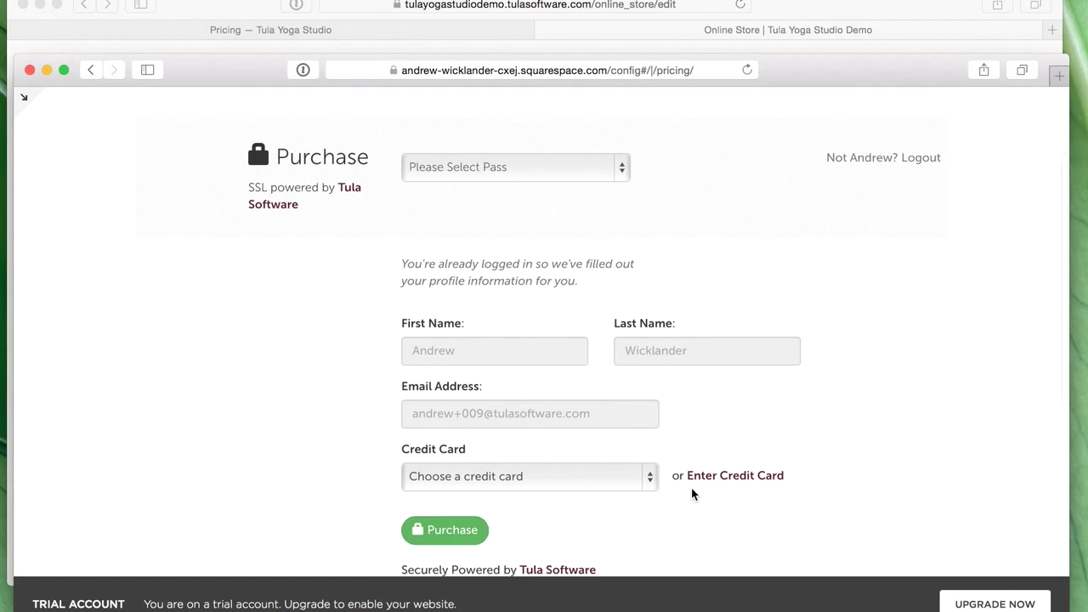
scroll(691, 487, up, 1)
click(572, 223)
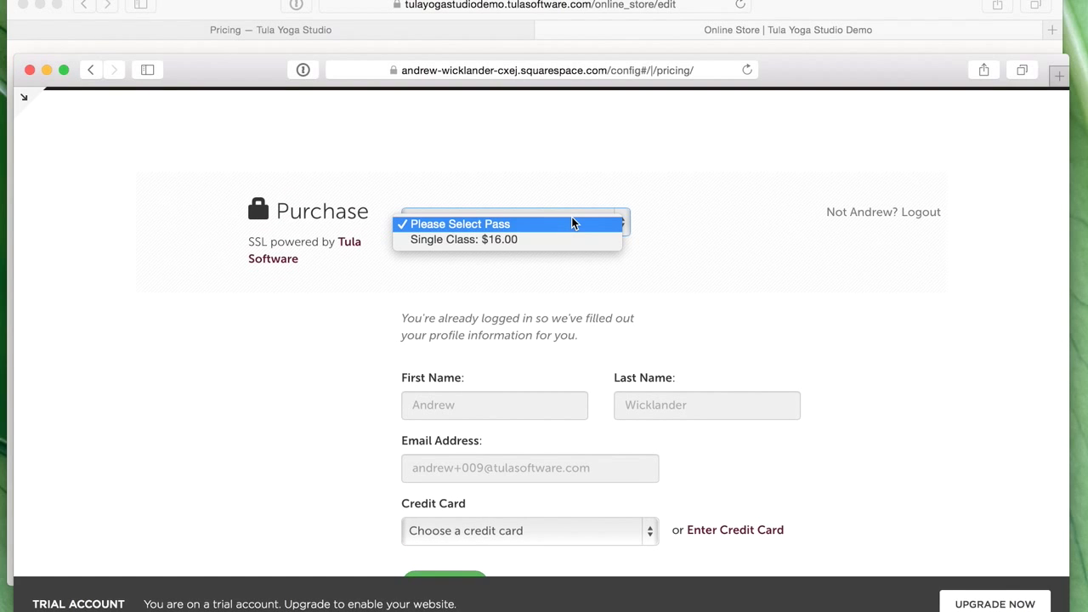
click(602, 275)
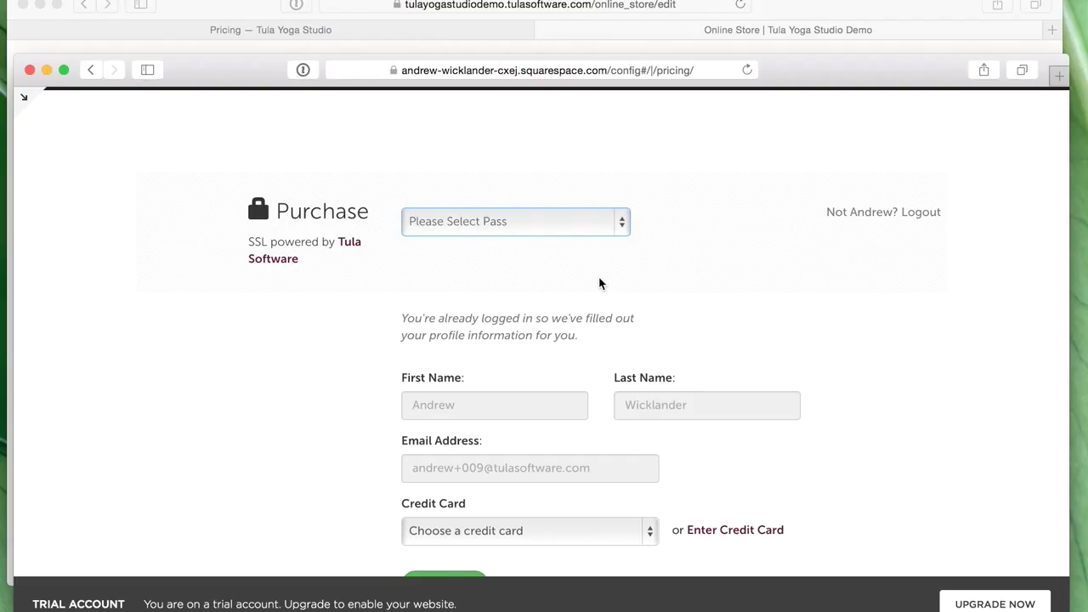
- Make the 10 Pack available in store, save, and reload Pricing to confirm it appears
click(804, 9)
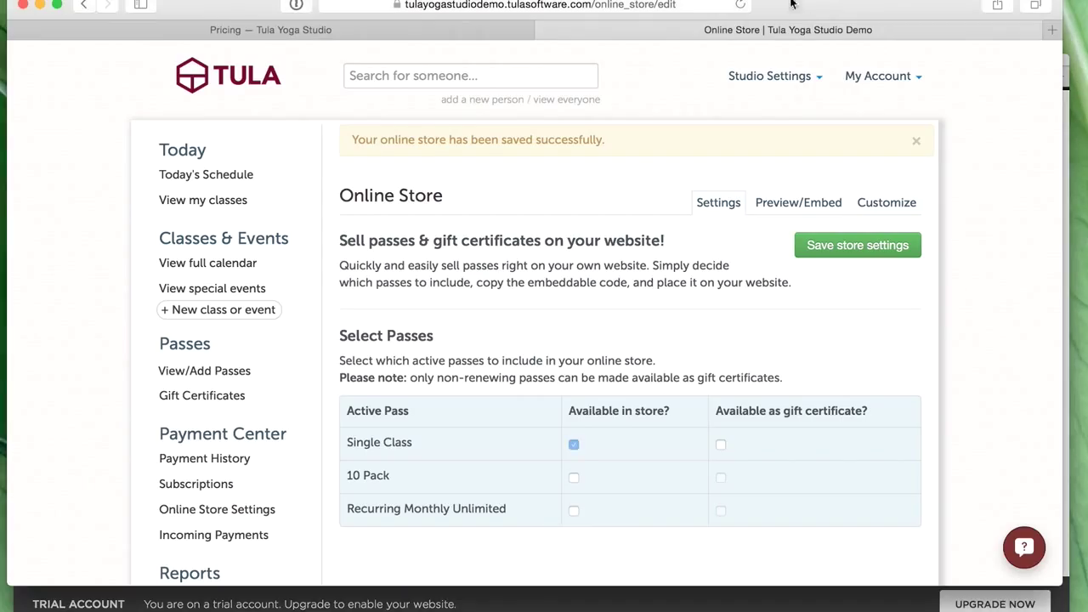
click(574, 478)
click(818, 252)
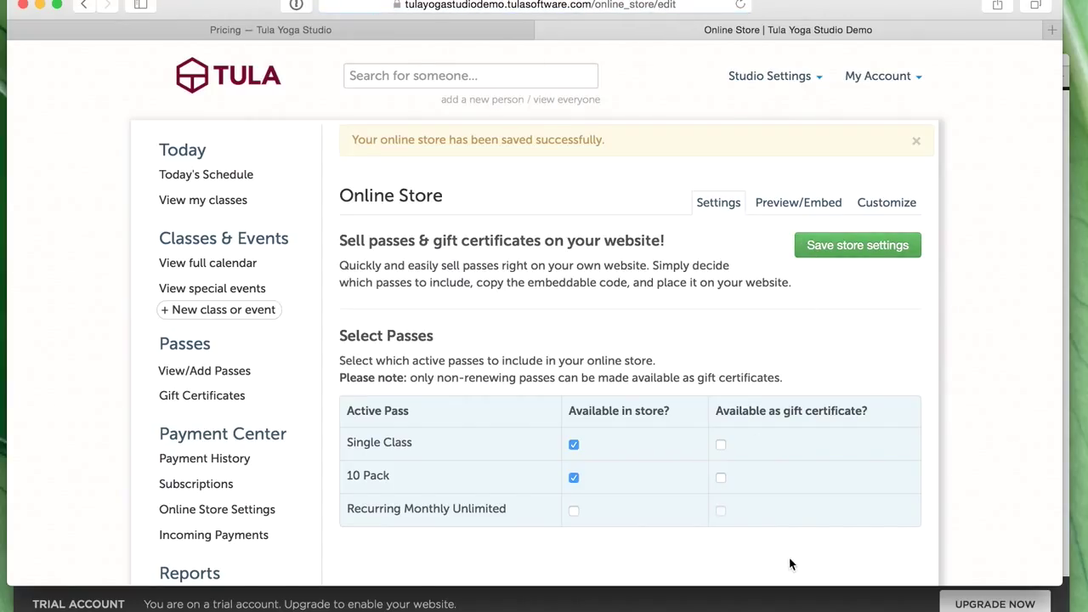
click(751, 606)
key(super+r)
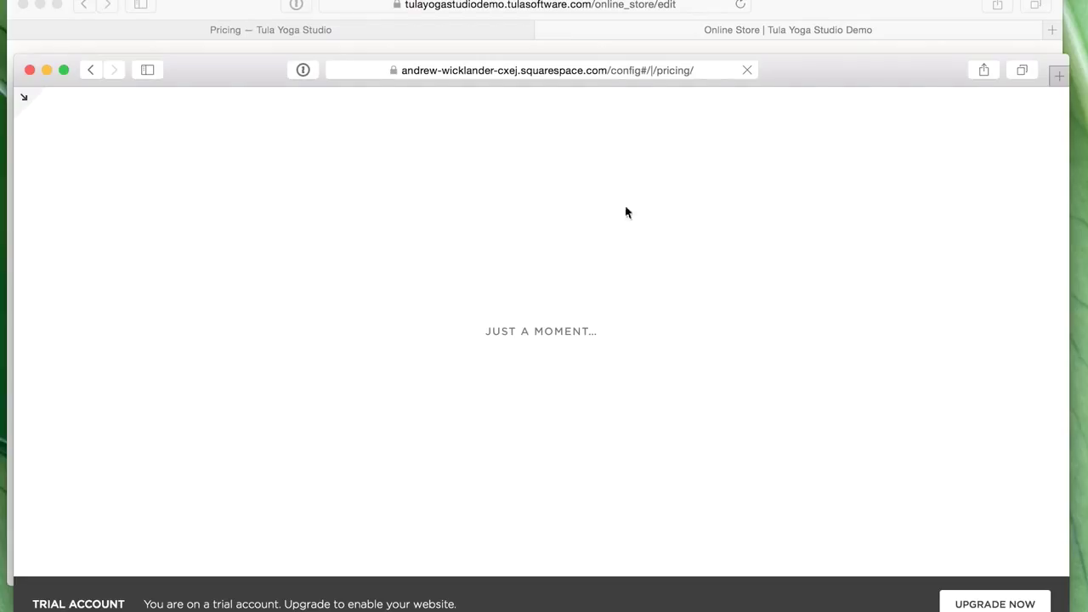
click(558, 74)
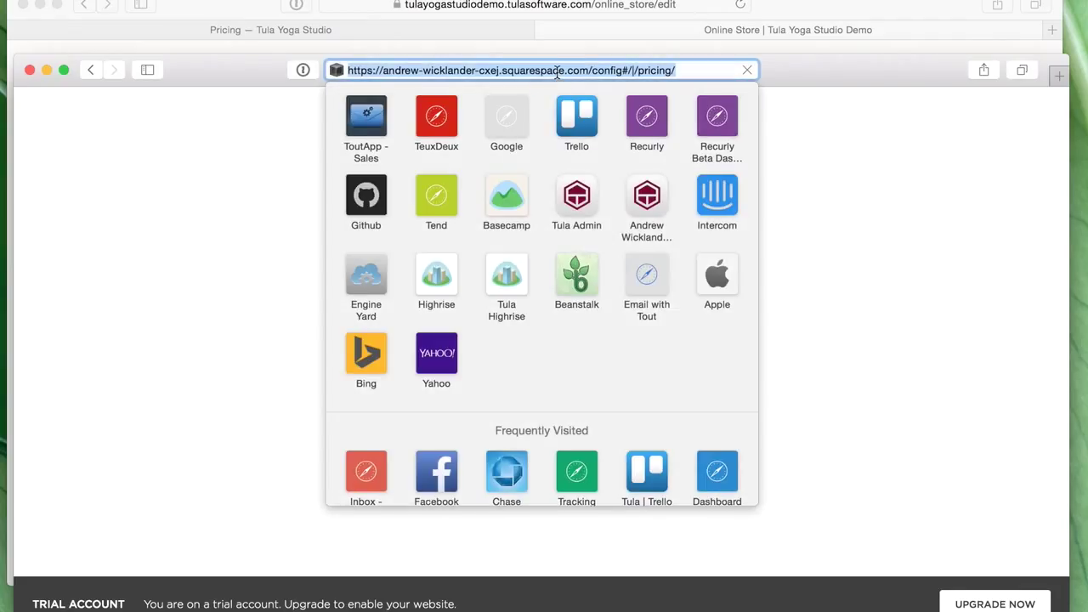
key(Return)
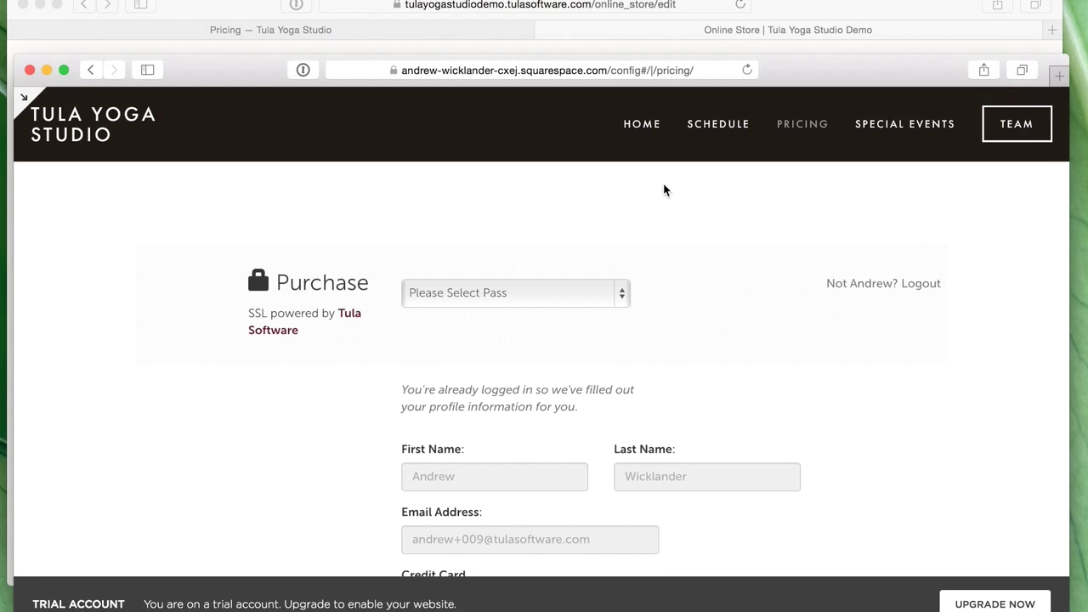
scroll(899, 454, down, 3)
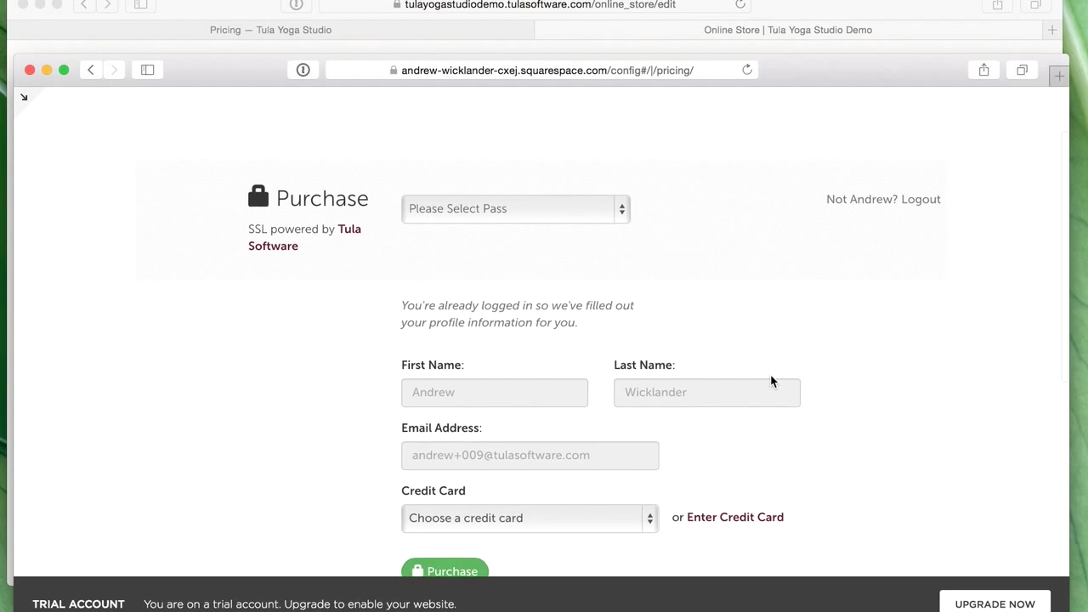
scroll(770, 374, up, 3)
click(519, 292)
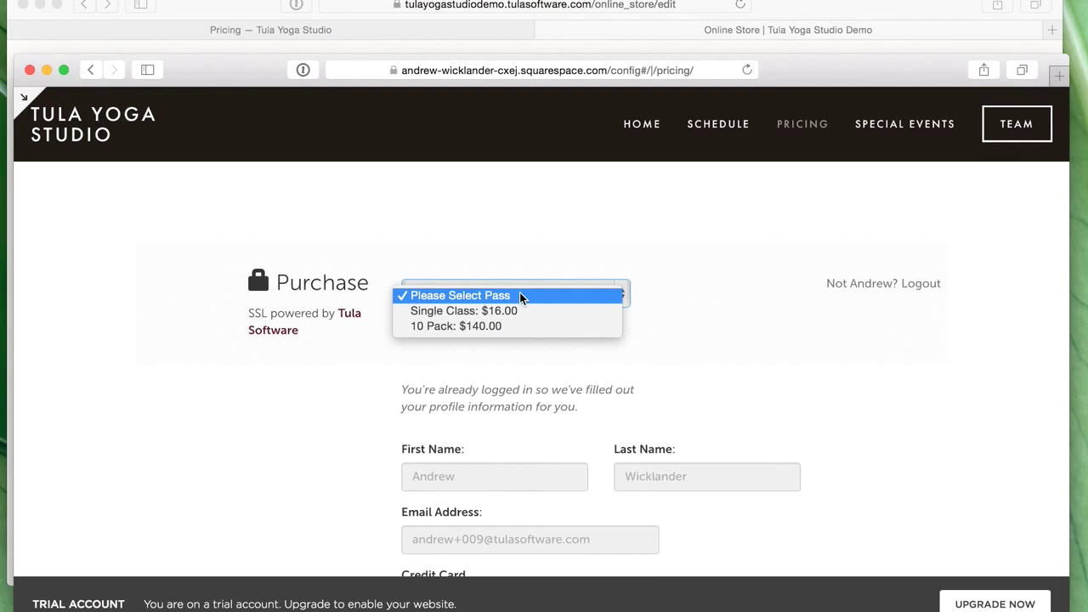
click(856, 364)
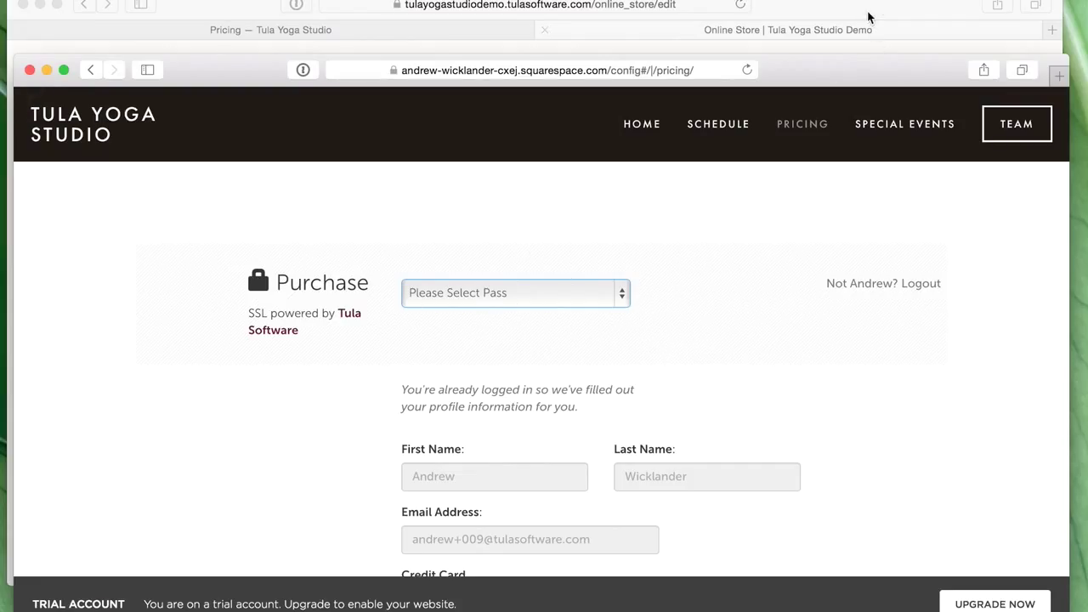
- Add gift certificates for Single Class, 10 Pack and Recurring Monthly Unlimited, make Monthly Unlimited available, then save and verify
click(701, 34)
click(722, 443)
click(723, 477)
click(573, 510)
click(721, 510)
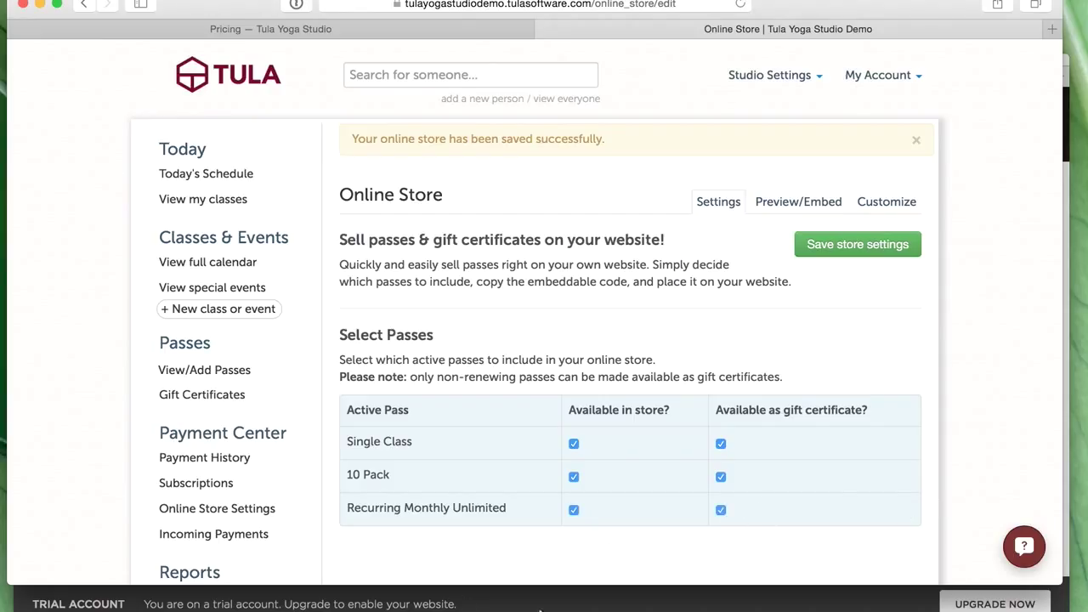
click(865, 246)
key(super+grave)
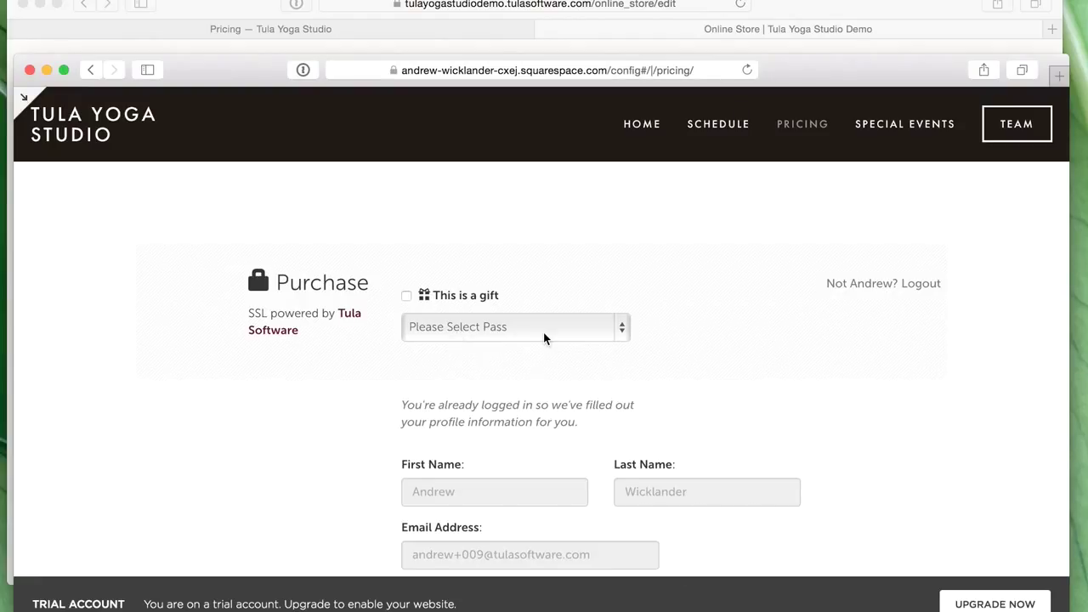
click(543, 331)
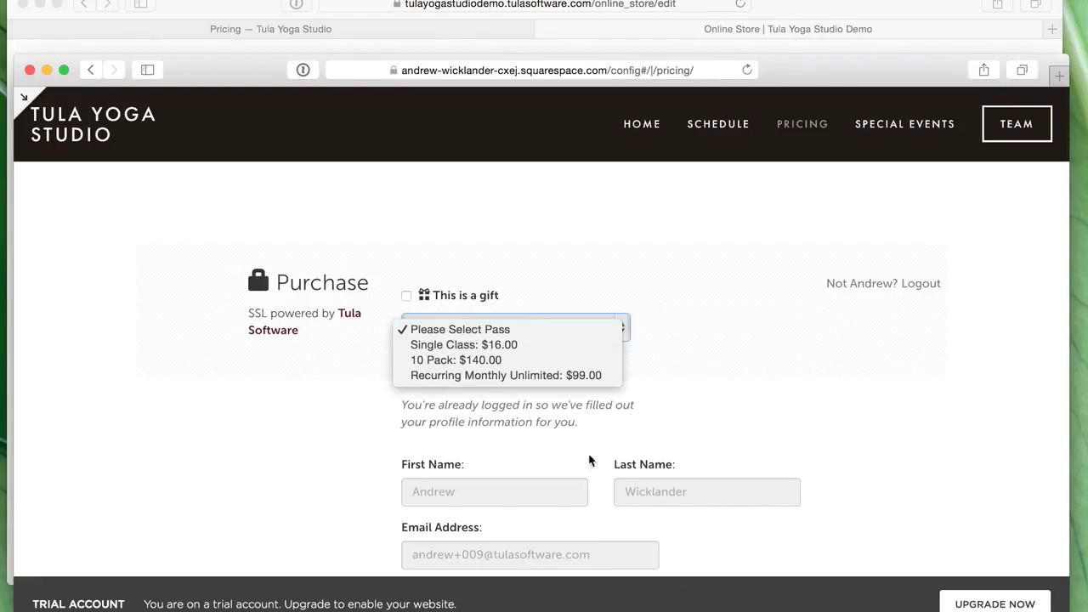
click(762, 397)
scroll(763, 396, down, 5)
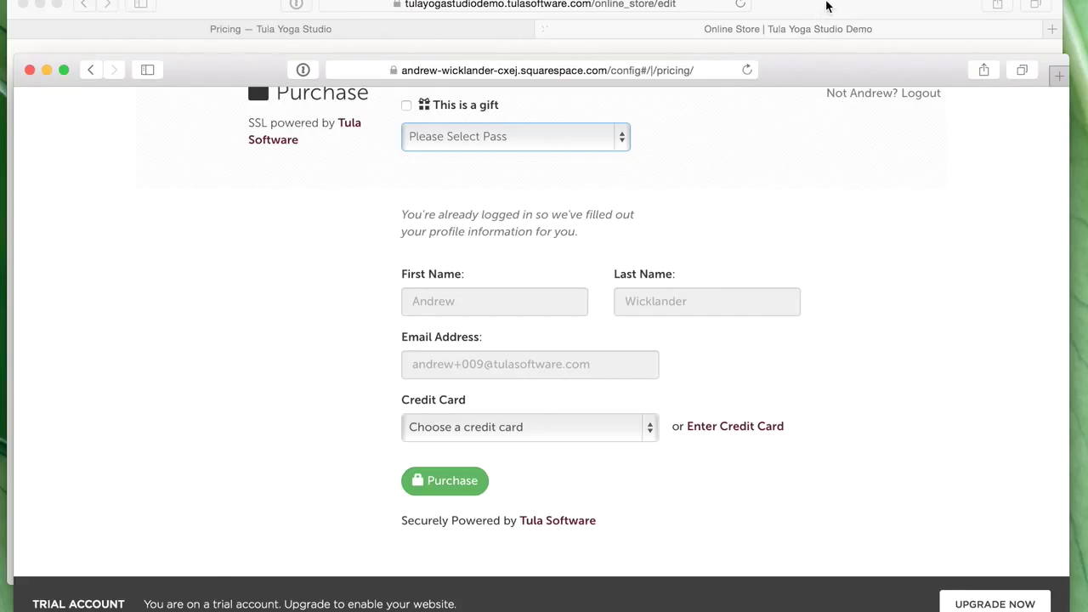
- Dismiss Tula's saved message and open the Pricing page in the Squarespace editor
click(827, 6)
click(916, 140)
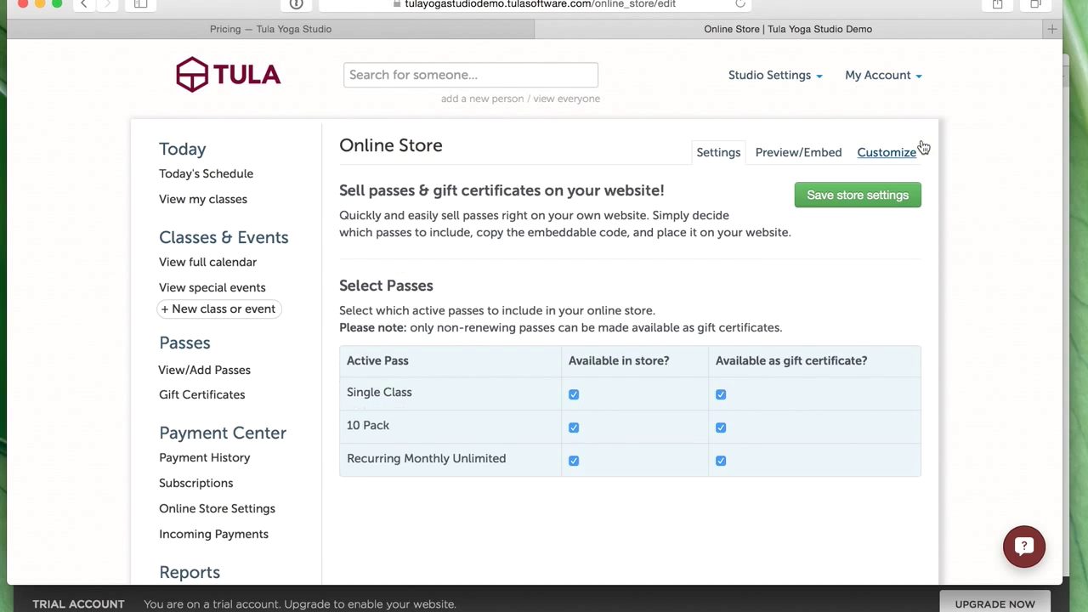
click(858, 598)
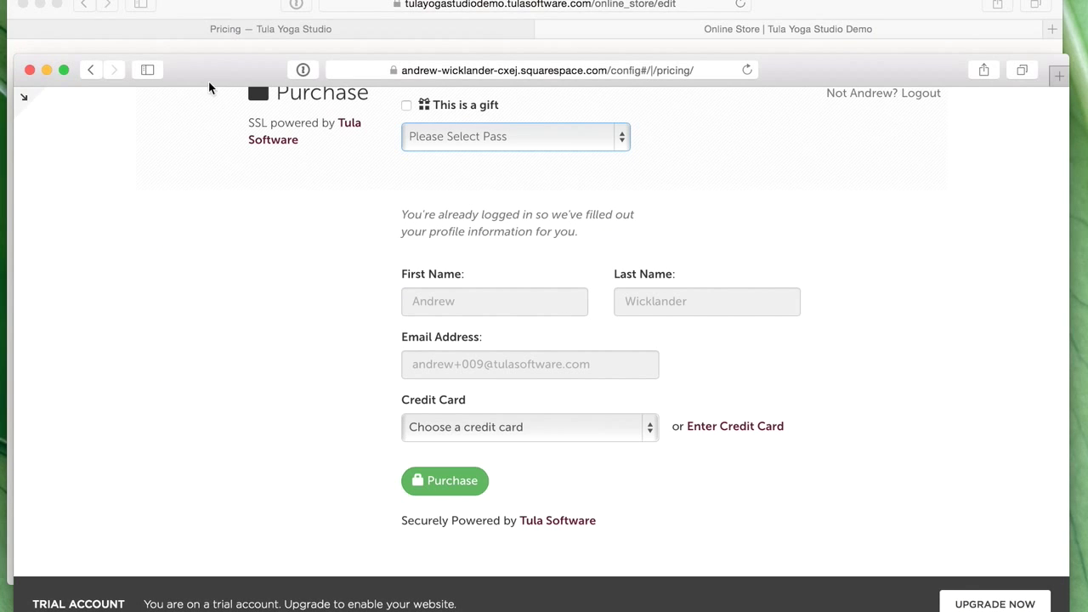
click(217, 22)
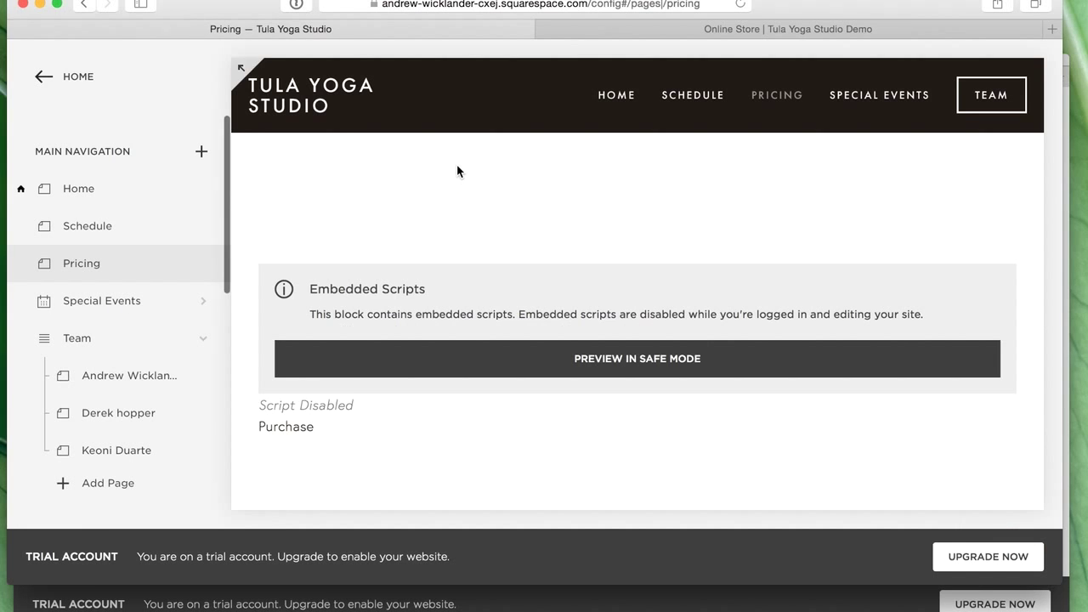
- Create a blank page named Student Access and drag it into the Secondary Navigation
mouse_move(324, 219)
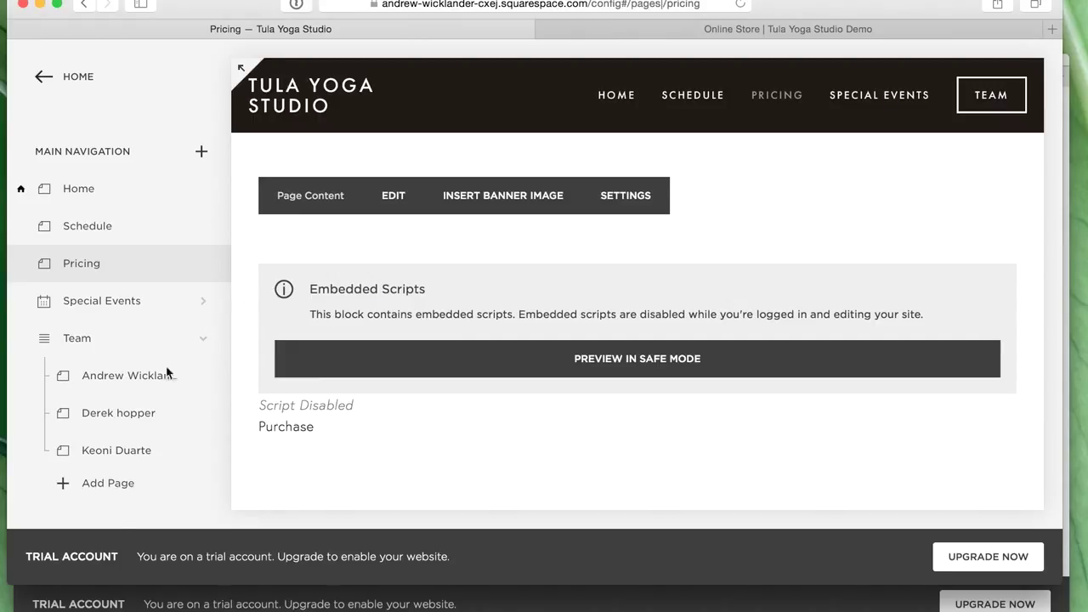
click(94, 485)
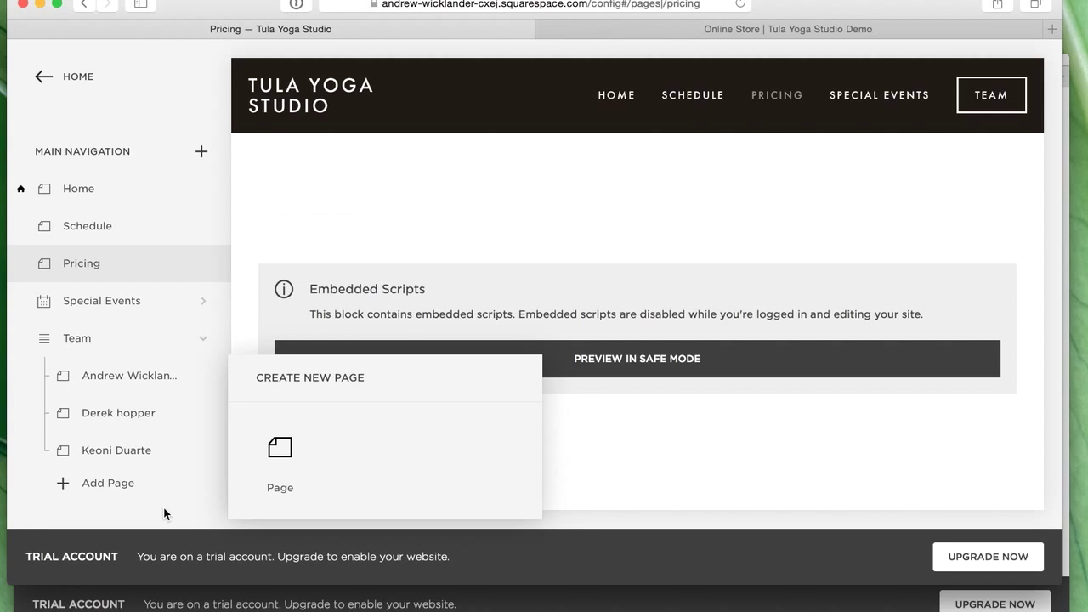
click(647, 458)
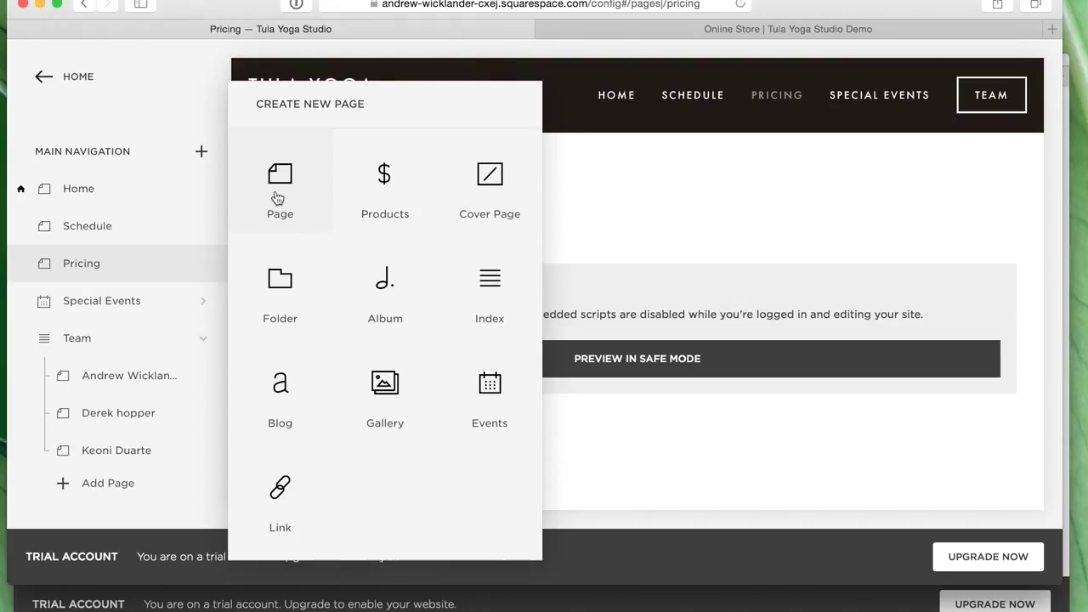
click(279, 189)
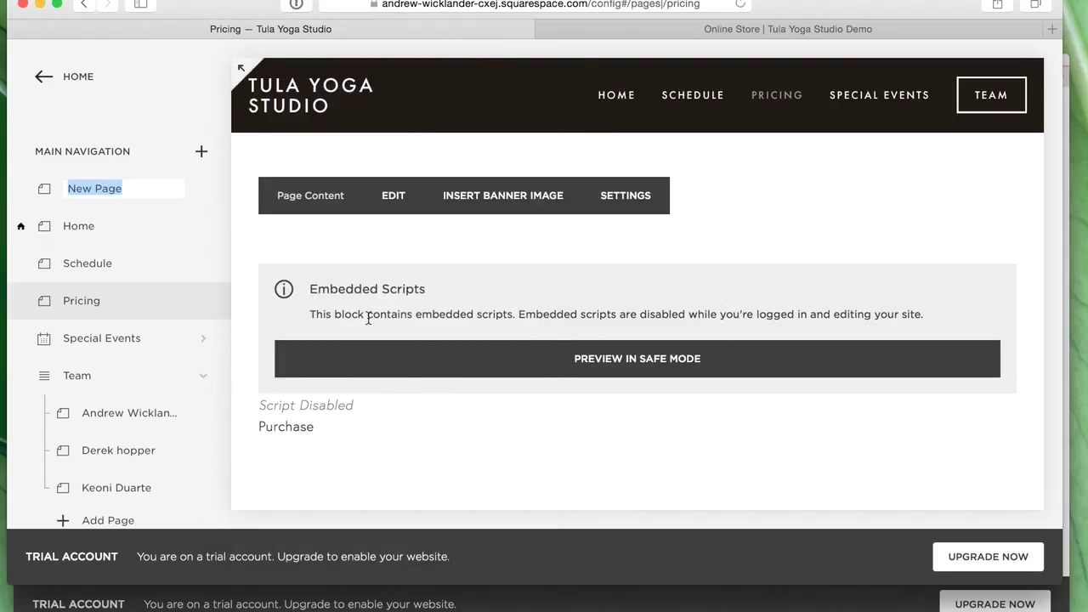
text(Student Access)
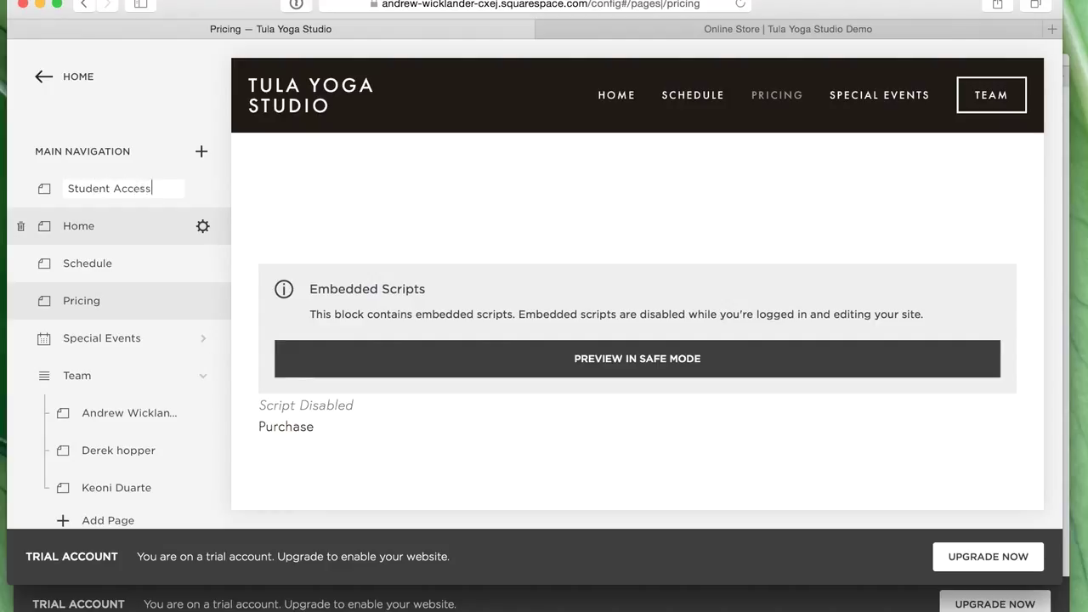
key(Return)
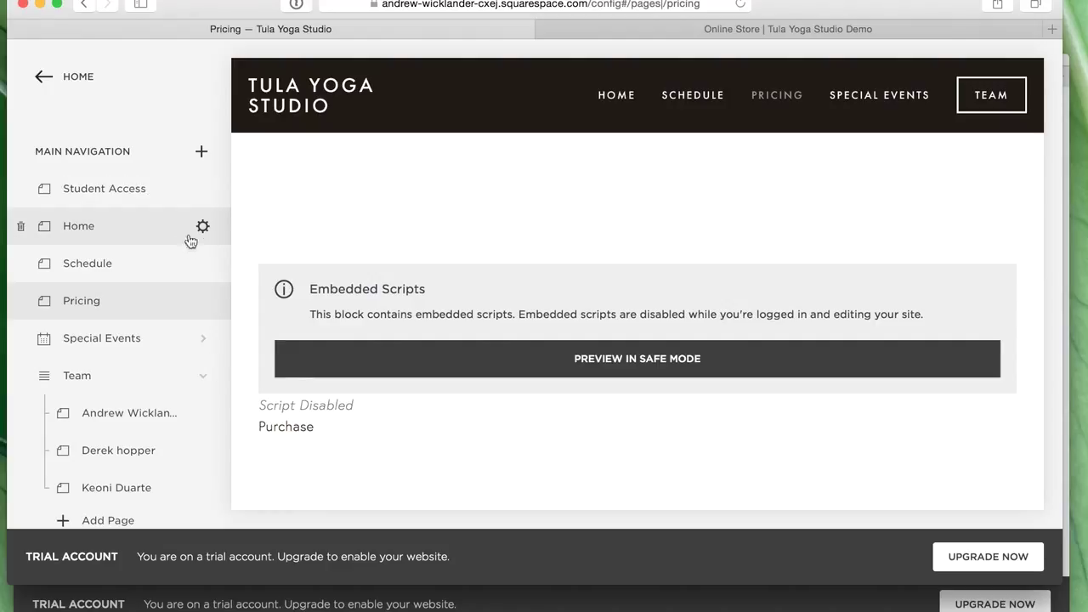
drag(100, 224, 94, 344)
drag(85, 439, 114, 219)
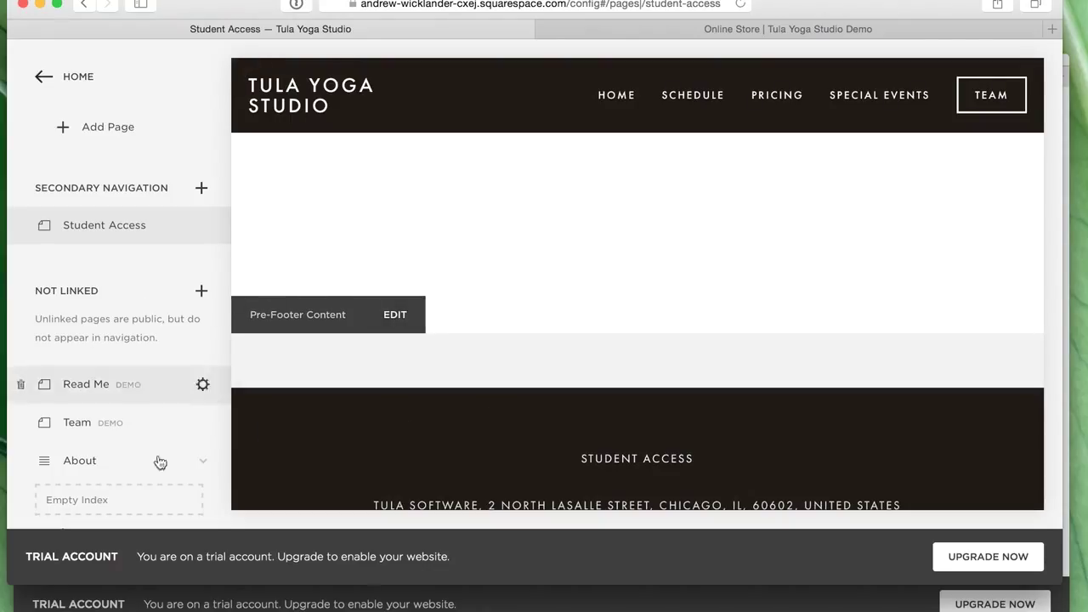
- Reorder the navigation so Team sits above Student Access and Schedule moves to the bottom
scroll(814, 433, down, 3)
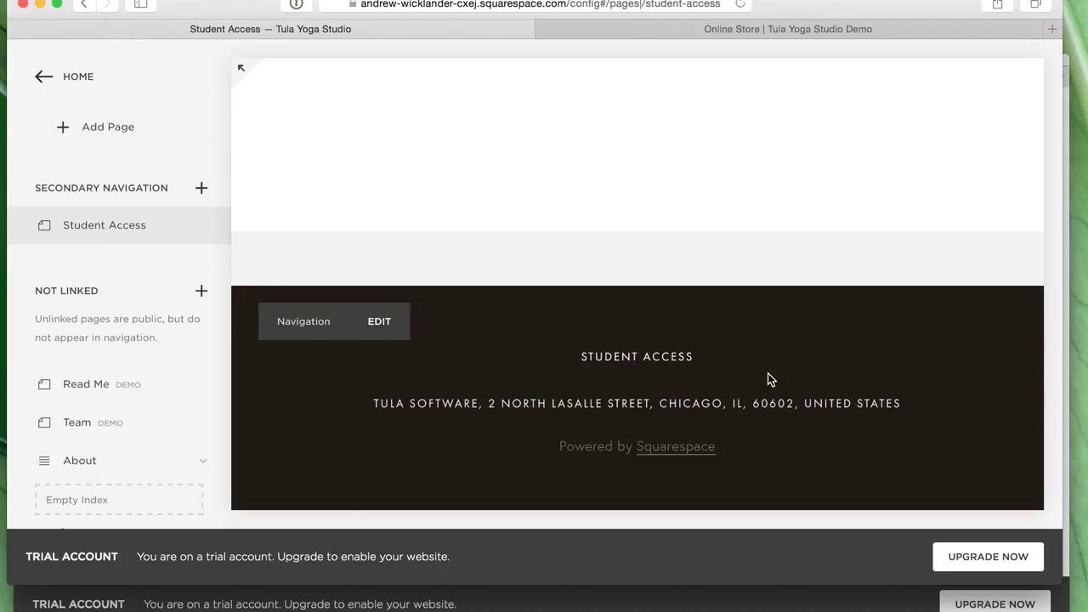
scroll(768, 378, up, 3)
scroll(107, 372, up, 2)
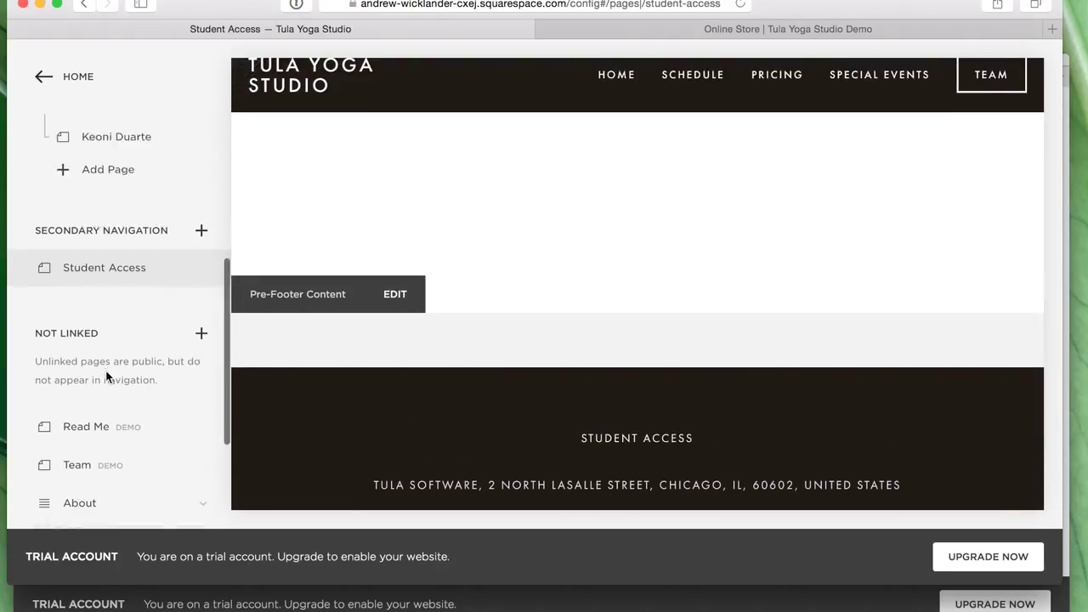
scroll(108, 372, up, 2)
drag(89, 362, 68, 316)
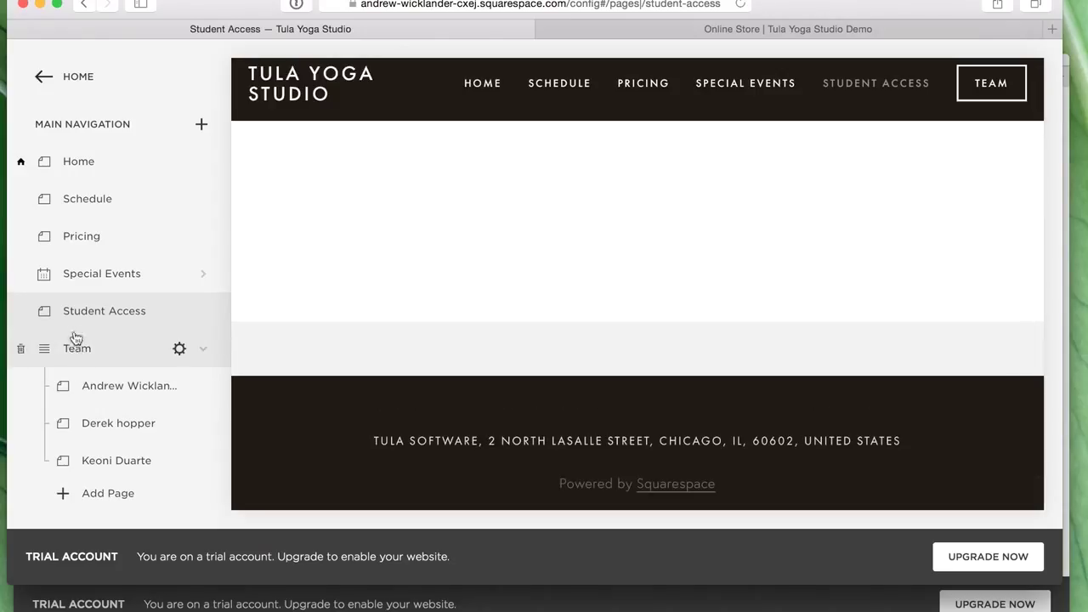
drag(78, 348, 73, 310)
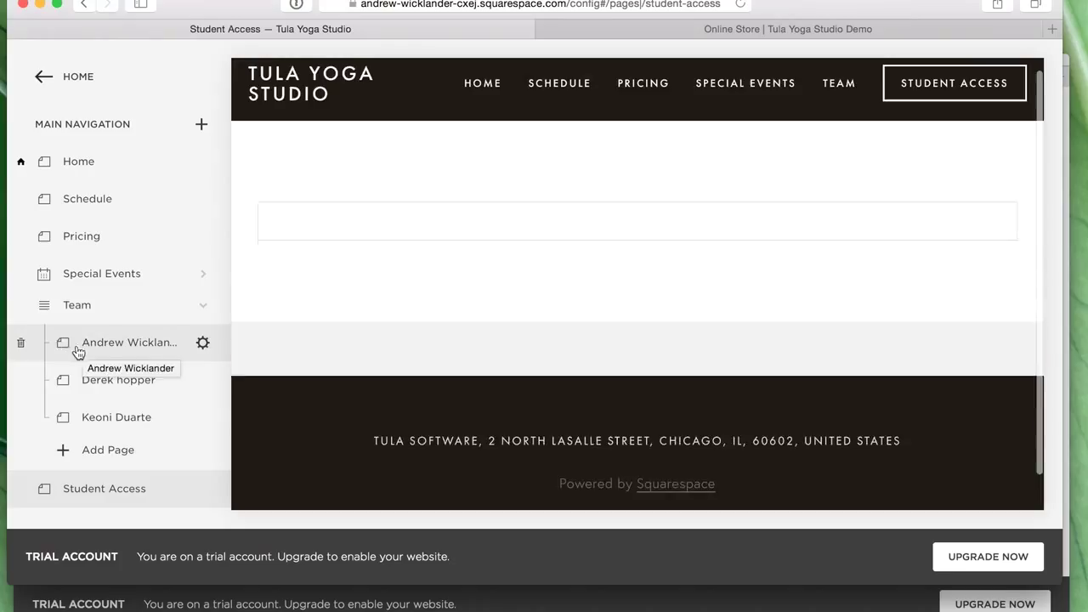
mouse_move(481, 88)
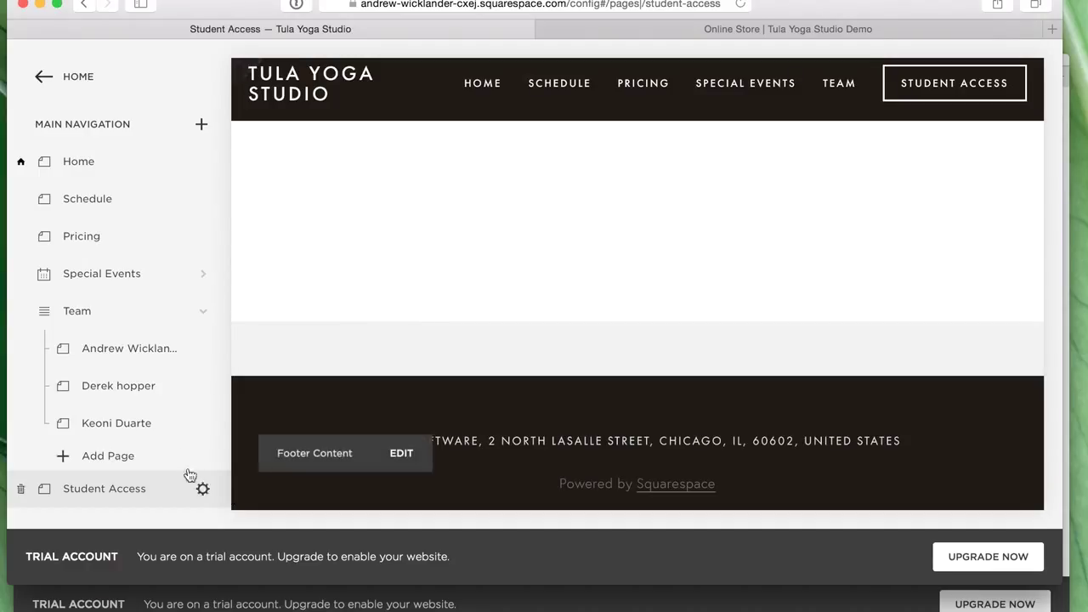
scroll(142, 310, down, 2)
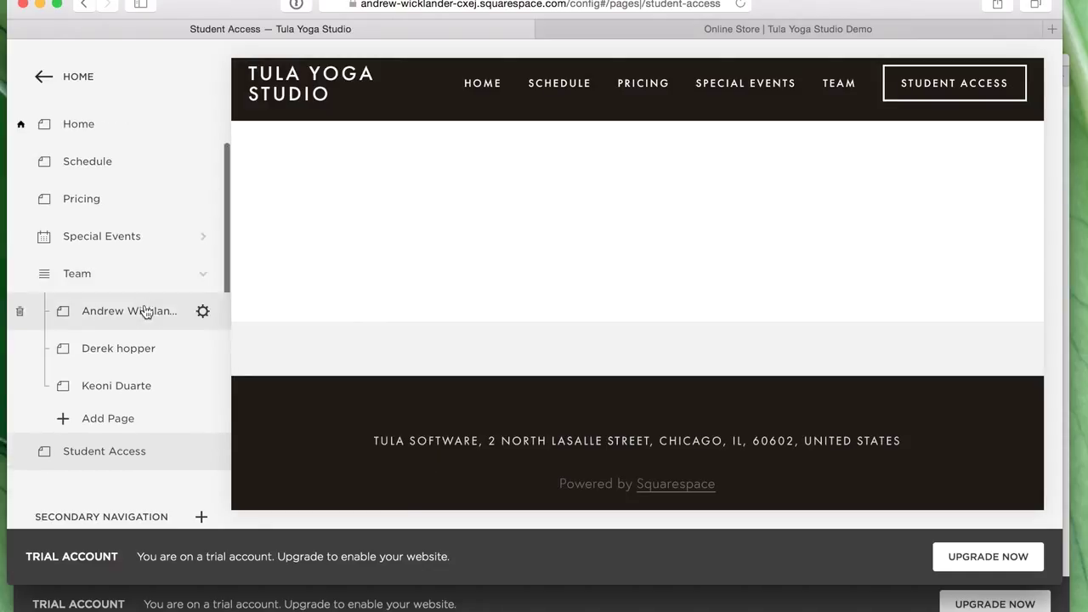
drag(82, 166, 82, 462)
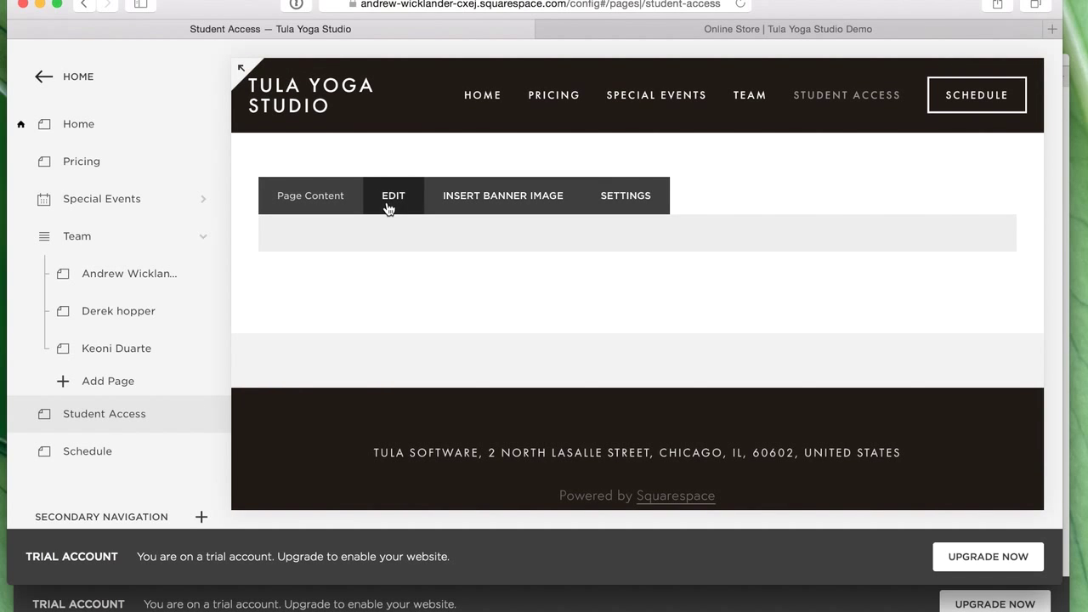
- Insert an Embed block on the Student Access page and switch it to custom code entry
click(404, 212)
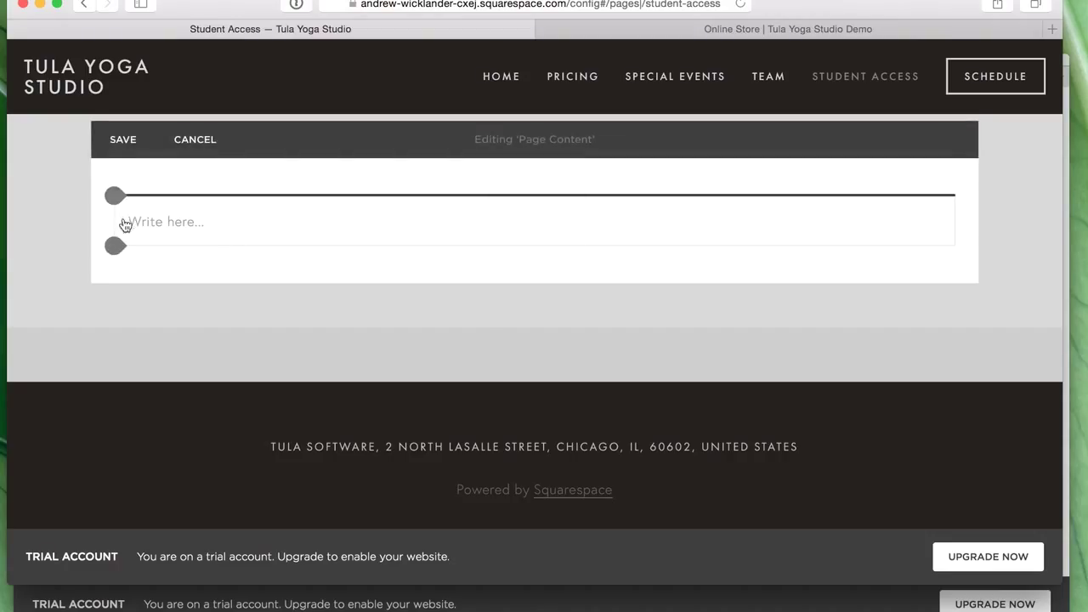
click(116, 195)
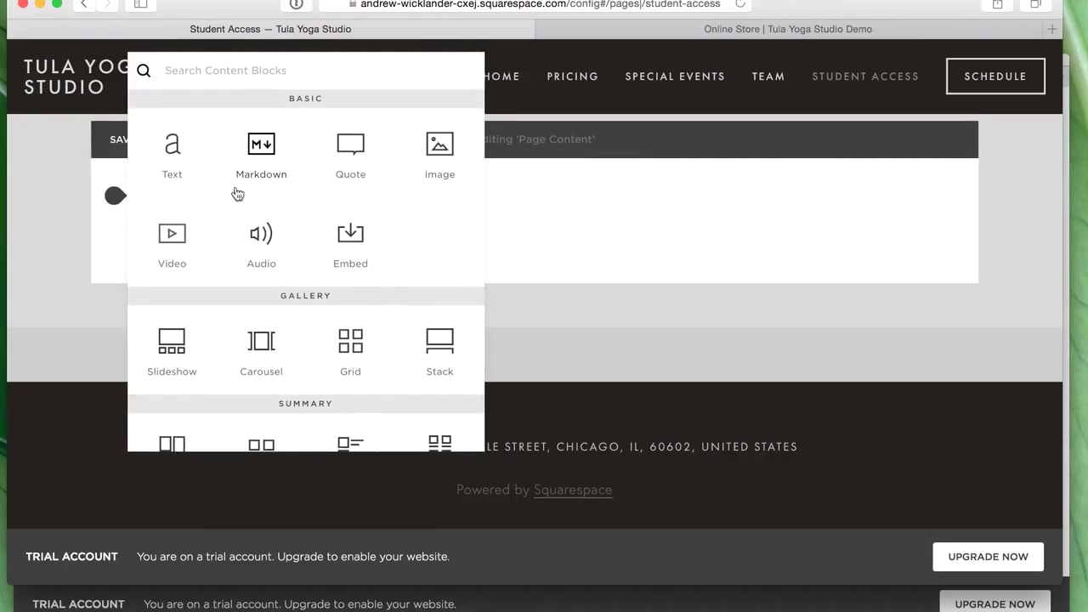
click(344, 243)
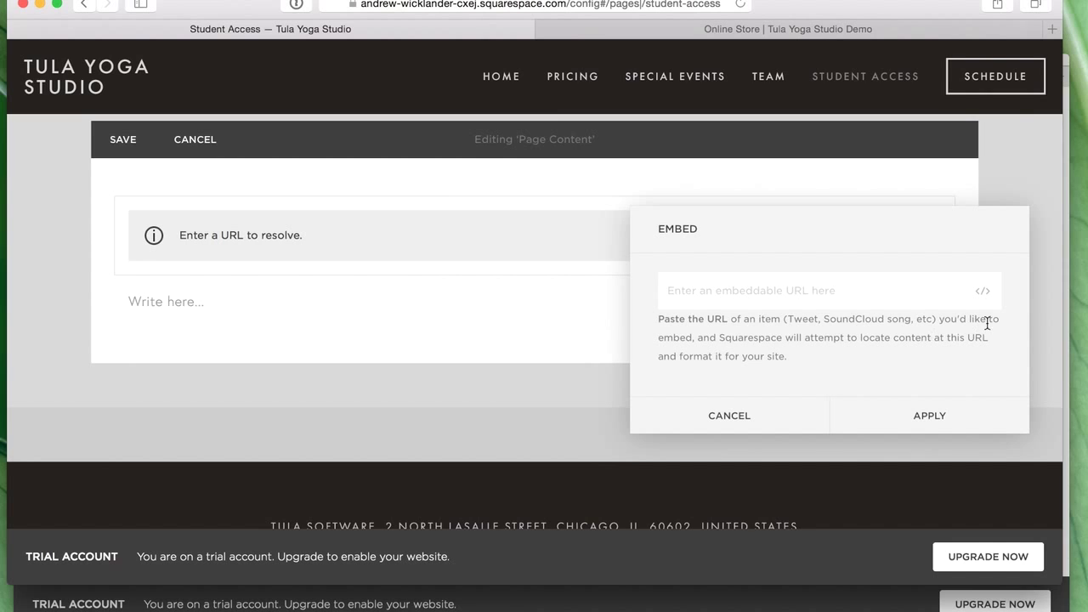
click(999, 296)
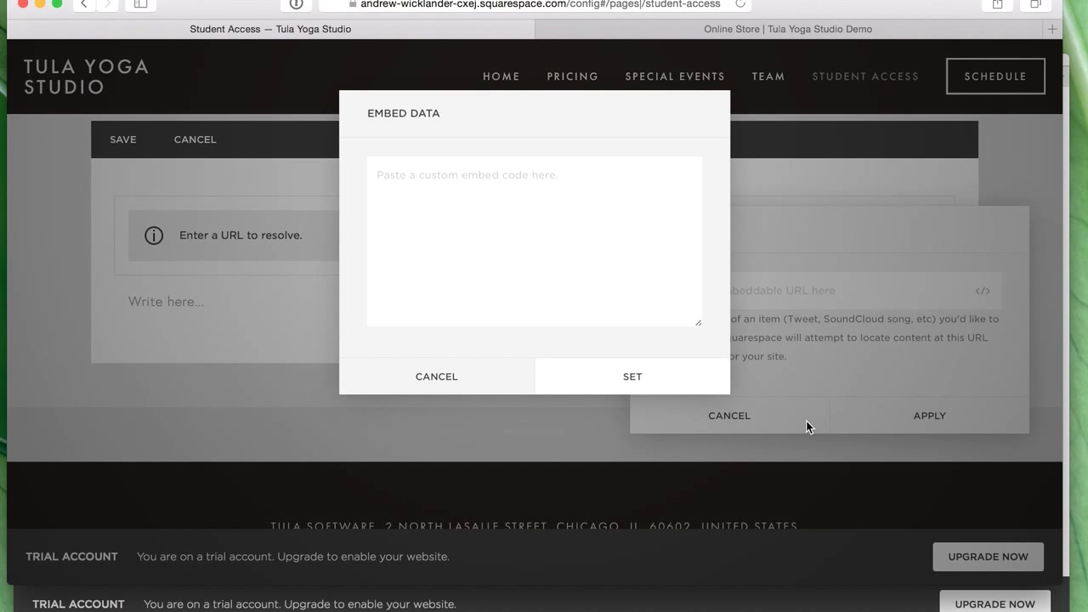
click(876, 29)
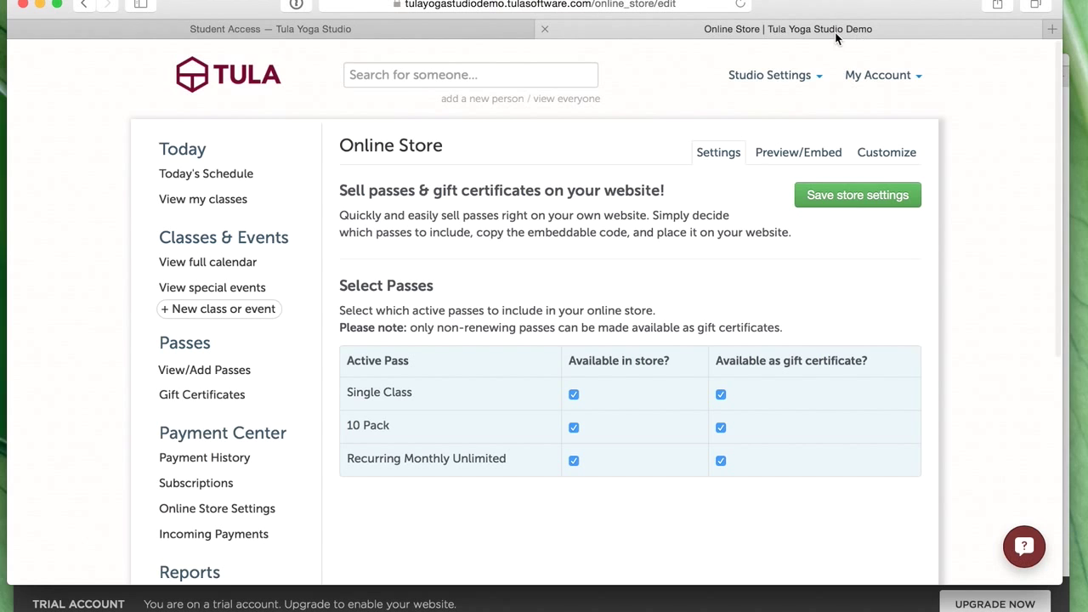
- On Tula's Website Widgets page, select and copy the Student Widget code snippet under Advanced Setup
click(780, 75)
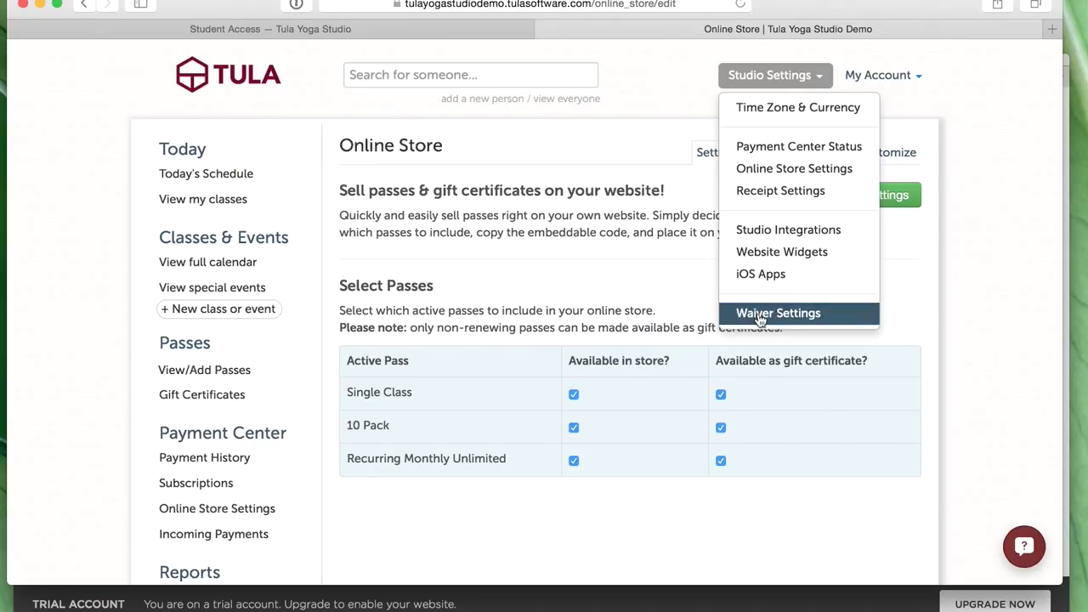
click(799, 253)
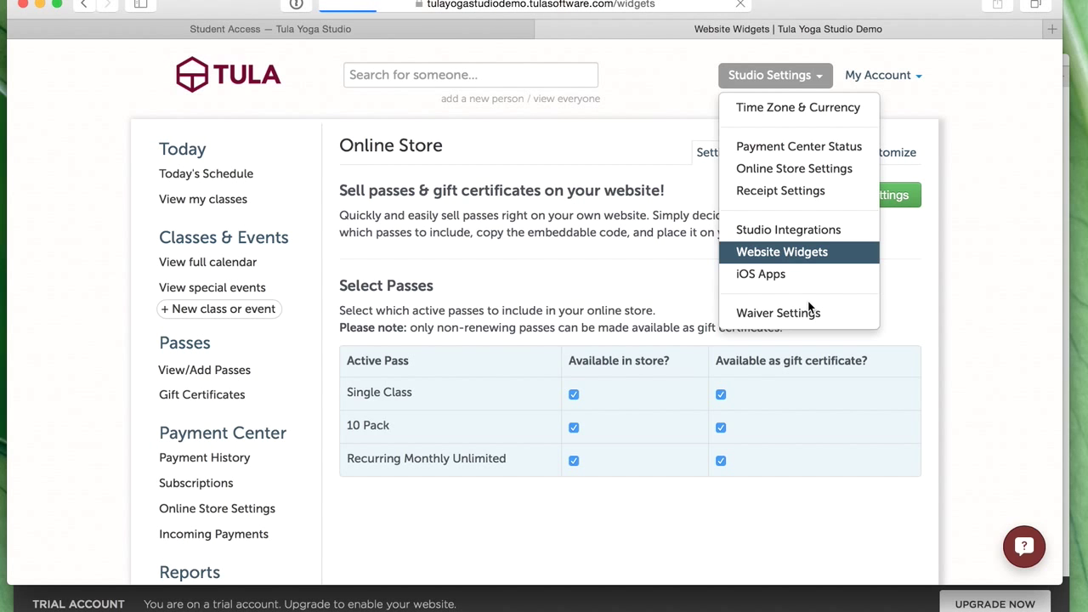
scroll(793, 315, down, 5)
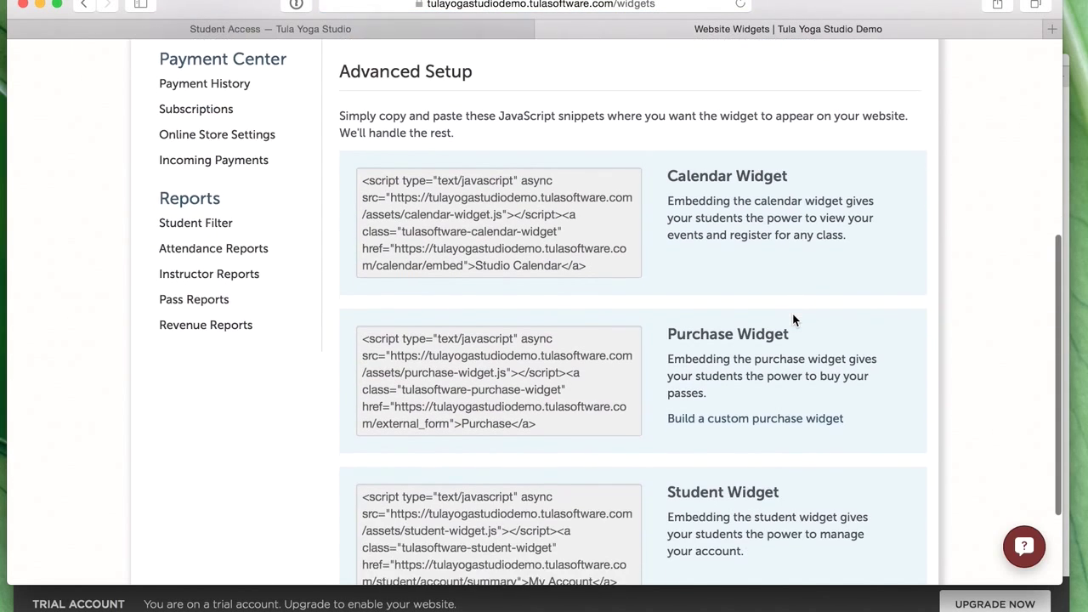
scroll(792, 313, down, 3)
click(595, 435)
key(super+c)
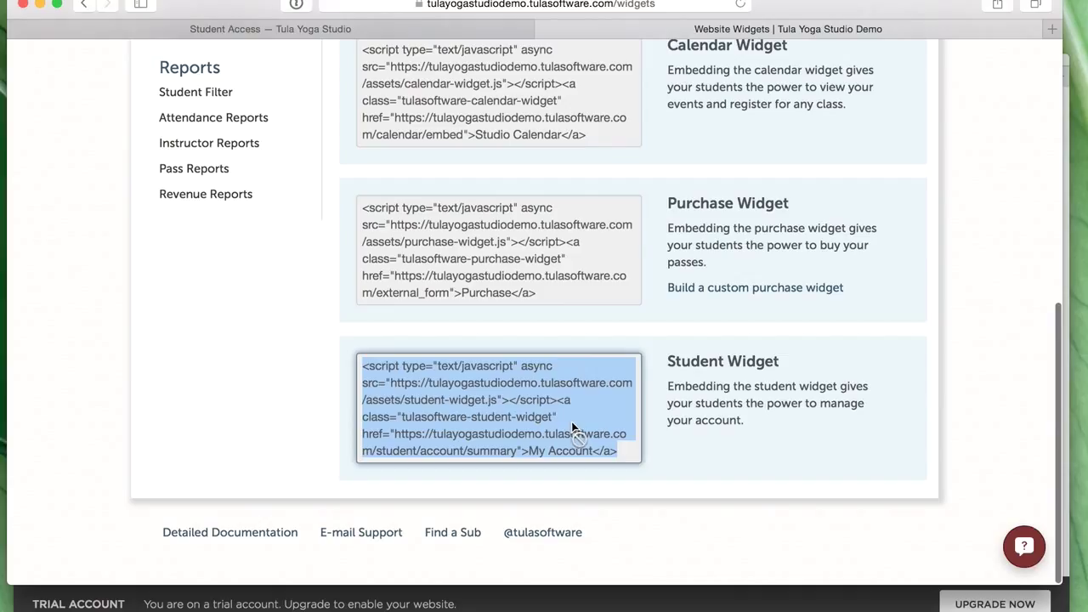
click(421, 29)
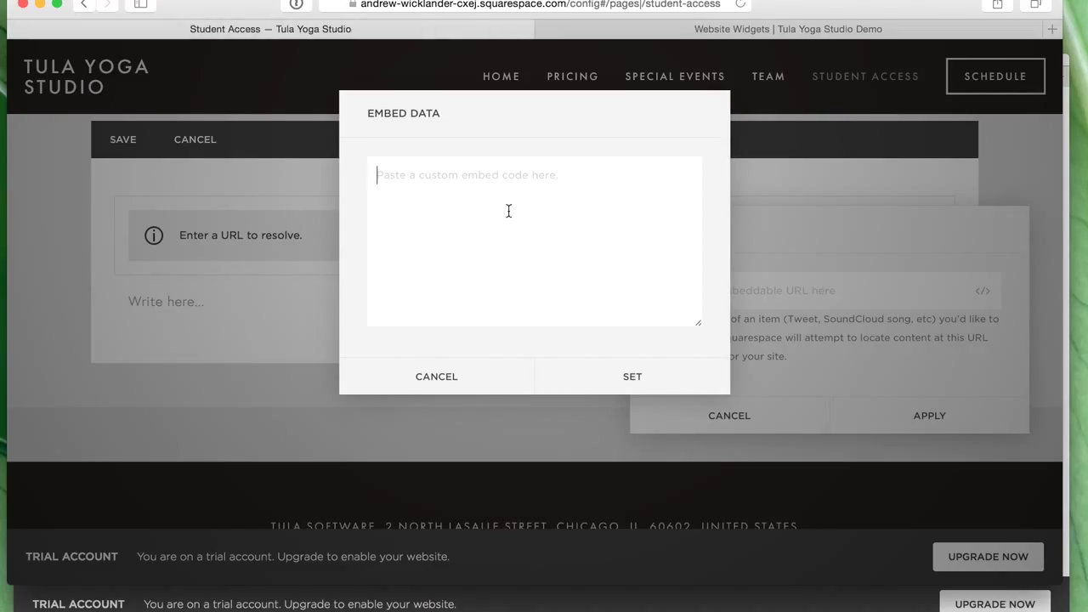
- Paste the Student Widget code into the embed block, set and apply it, then save the page
key(super+v)
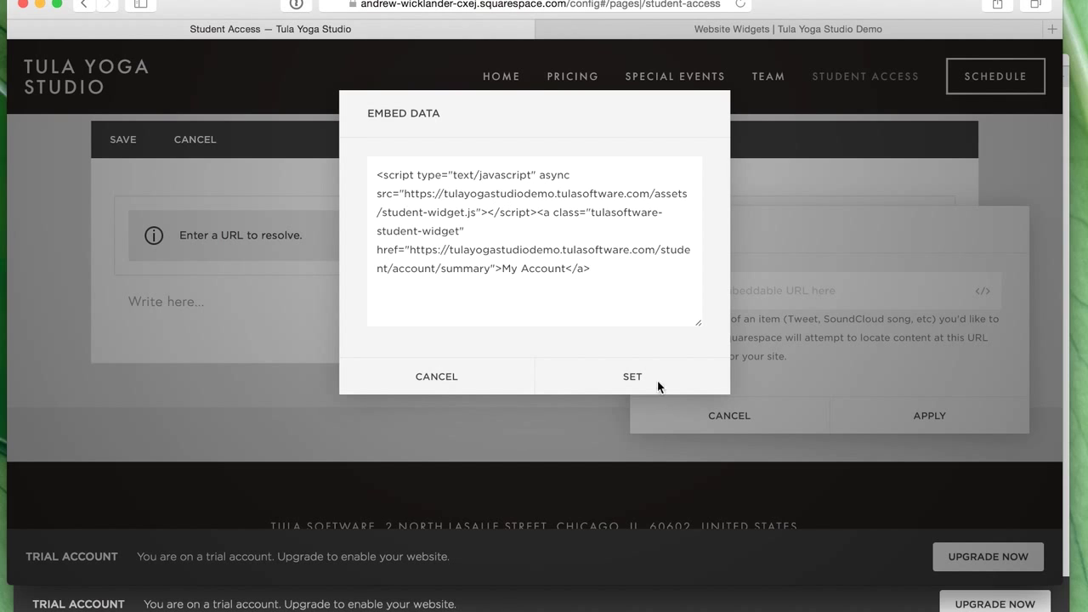
click(659, 385)
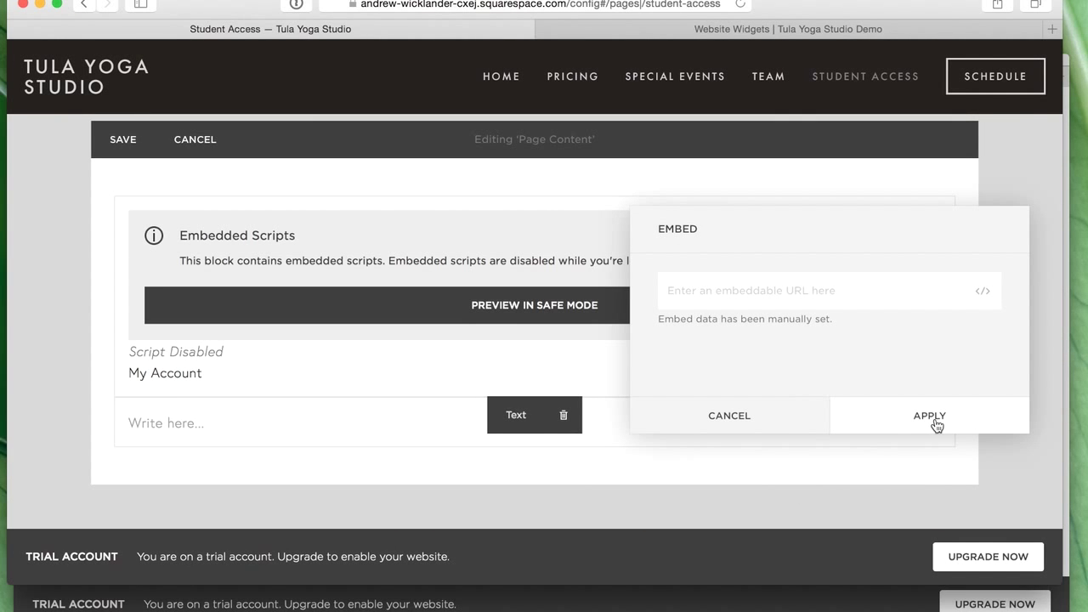
click(935, 419)
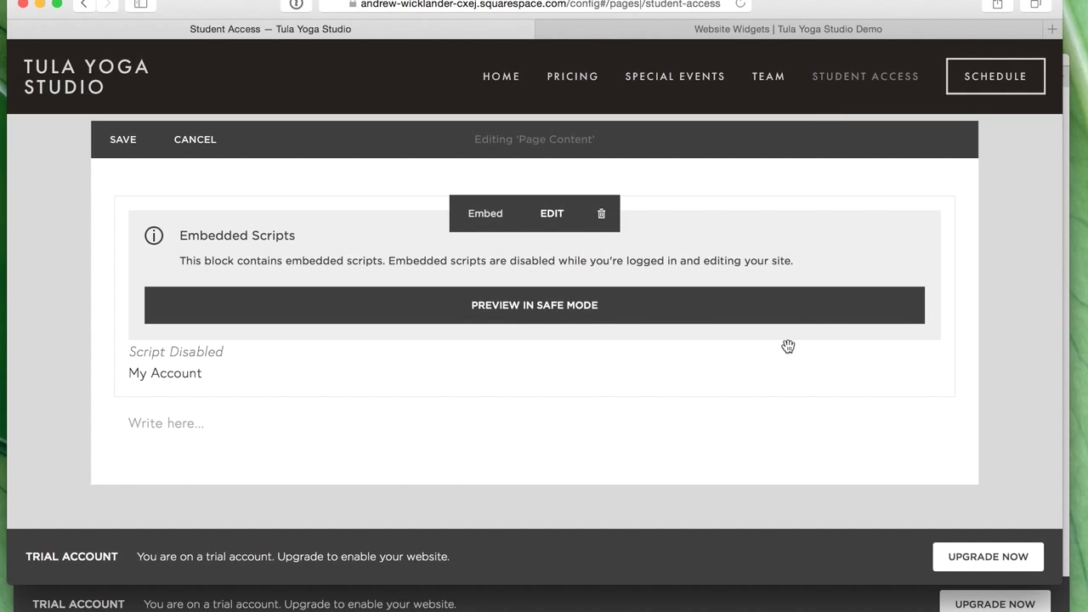
click(125, 138)
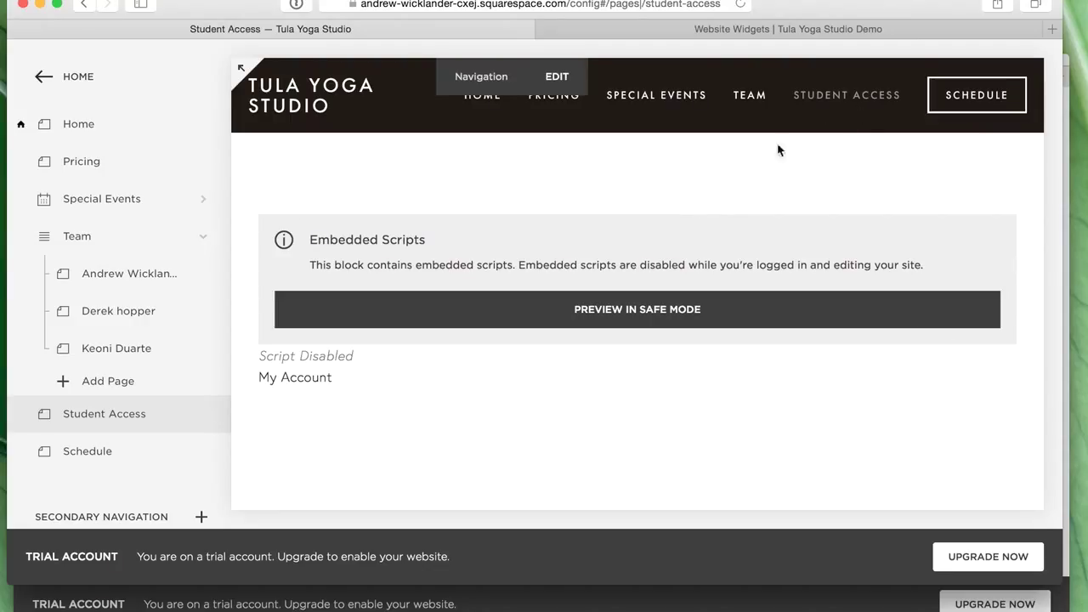
- Scroll the live Student Access page to confirm the student profile and credits appear
click(681, 603)
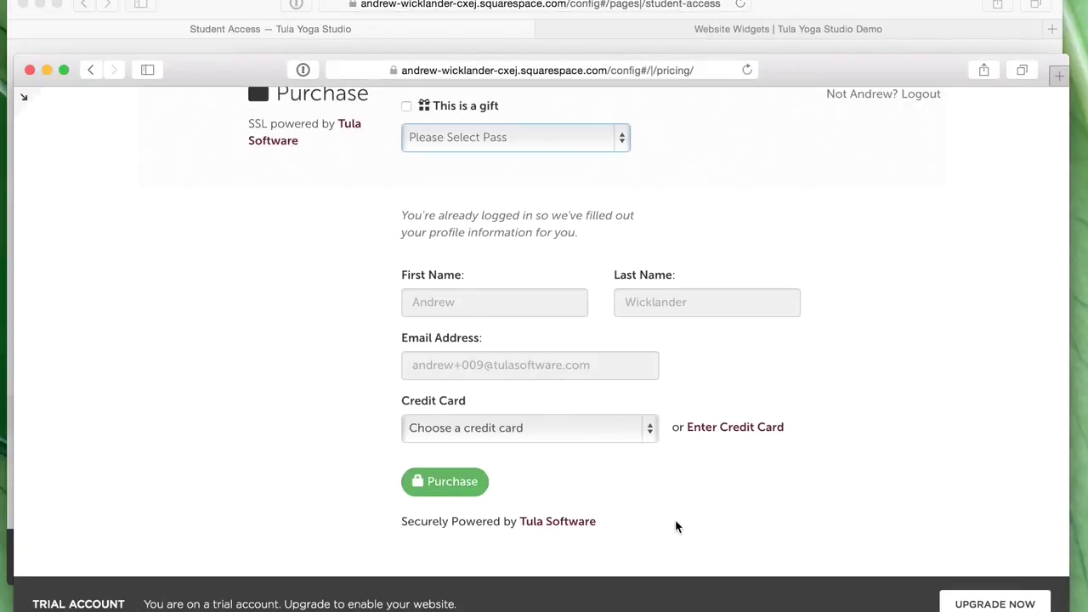
scroll(677, 525, up, 3)
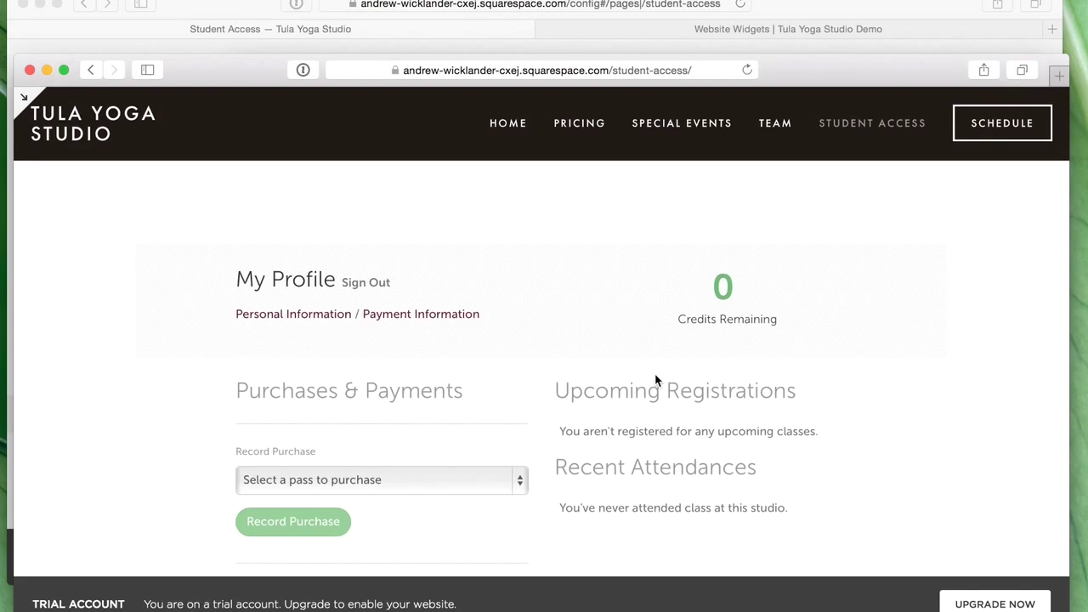
scroll(656, 382, down, 3)
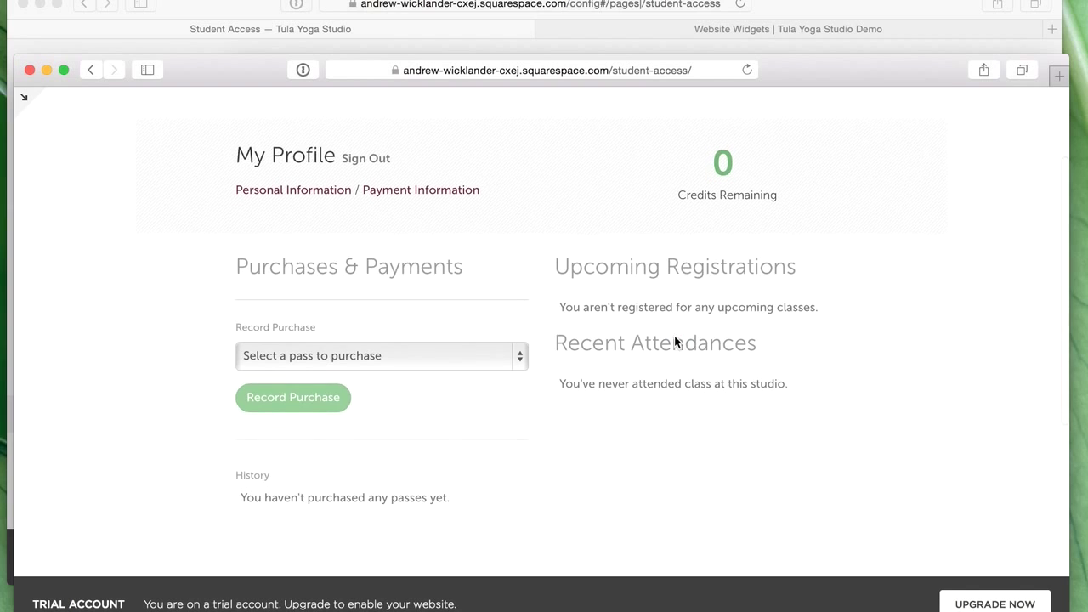
scroll(674, 340, up, 2)
scroll(685, 341, up, 1)
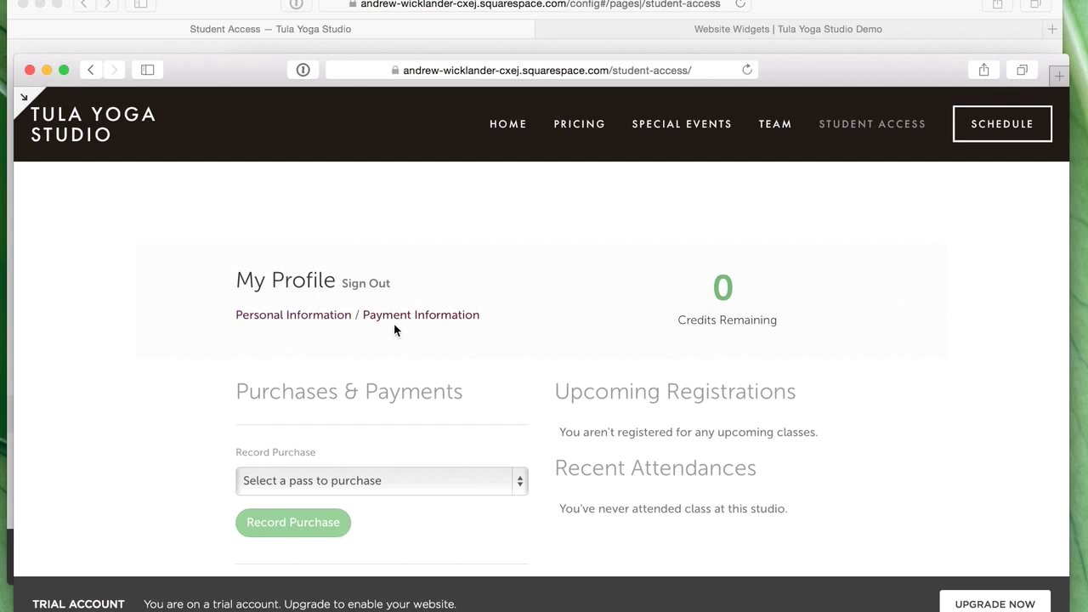
scroll(461, 340, down, 2)
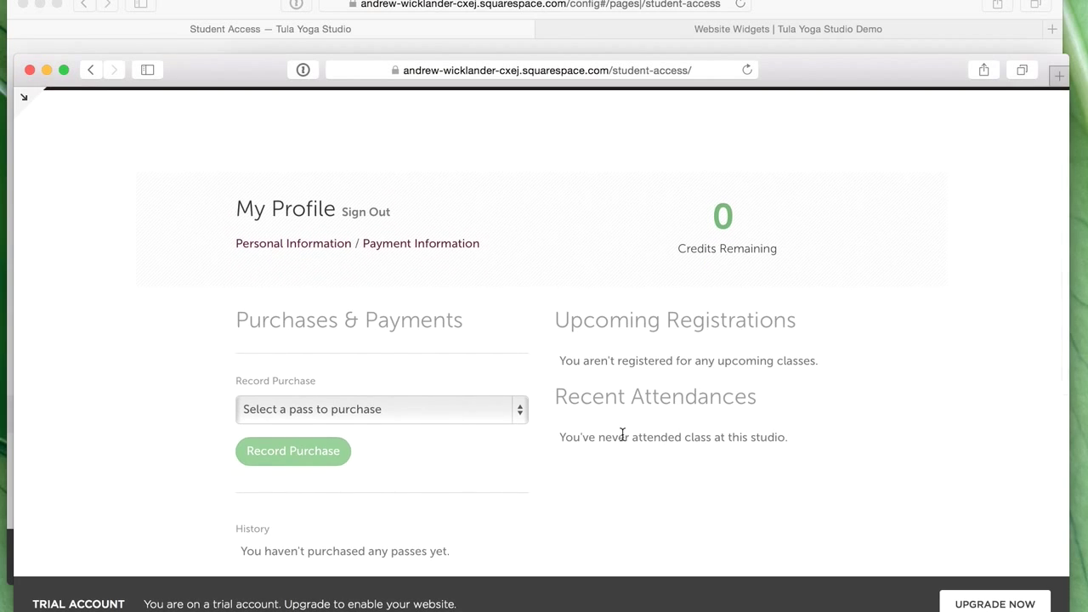
scroll(623, 434, up, 2)
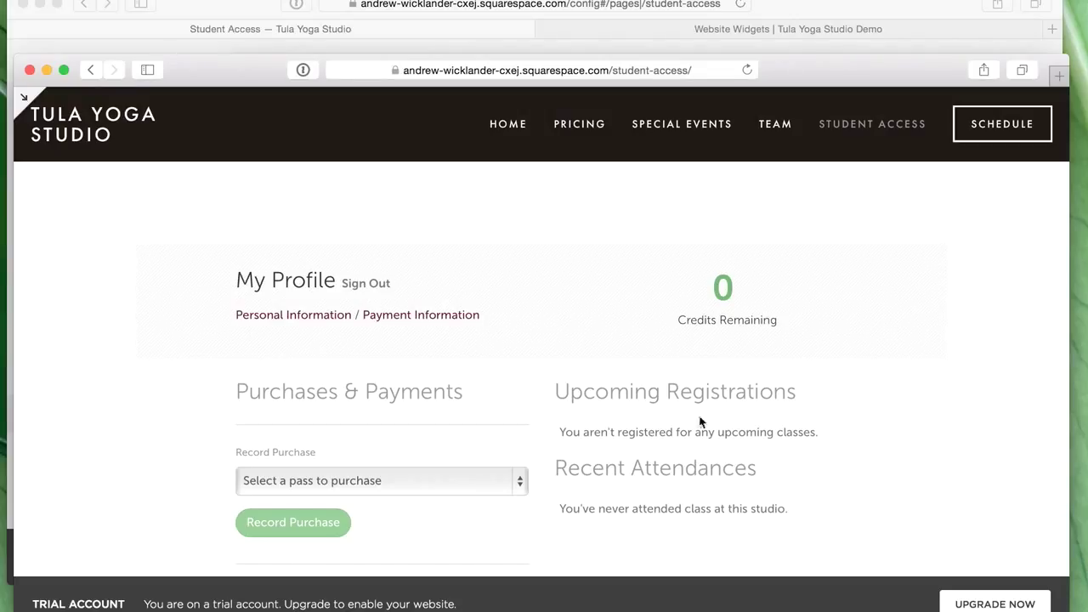
- Visit the live home page, then open the Home page in the Squarespace editor
click(501, 125)
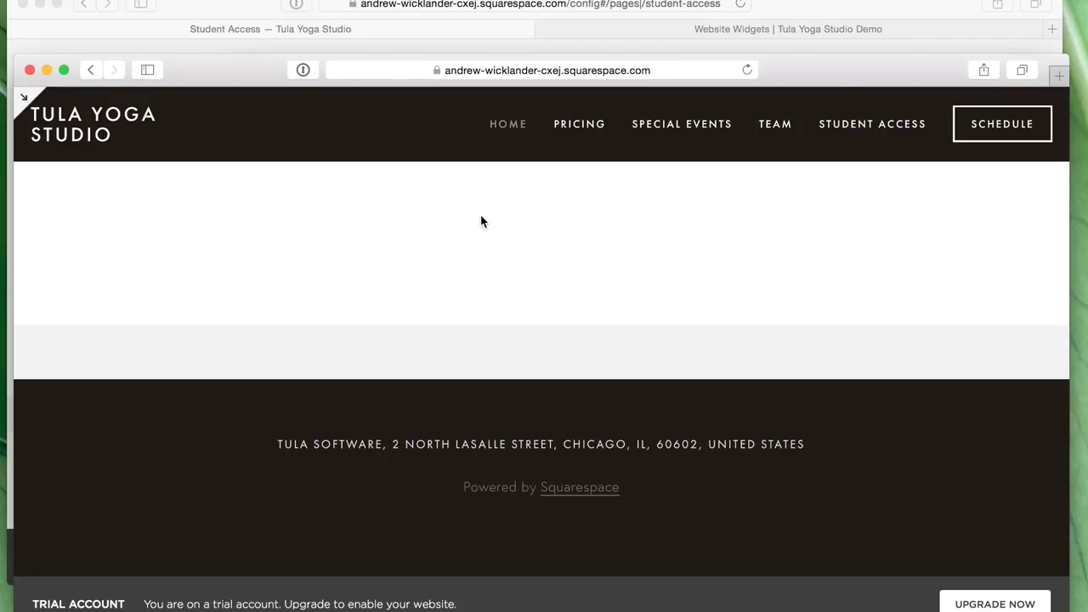
drag(849, 82, 864, 101)
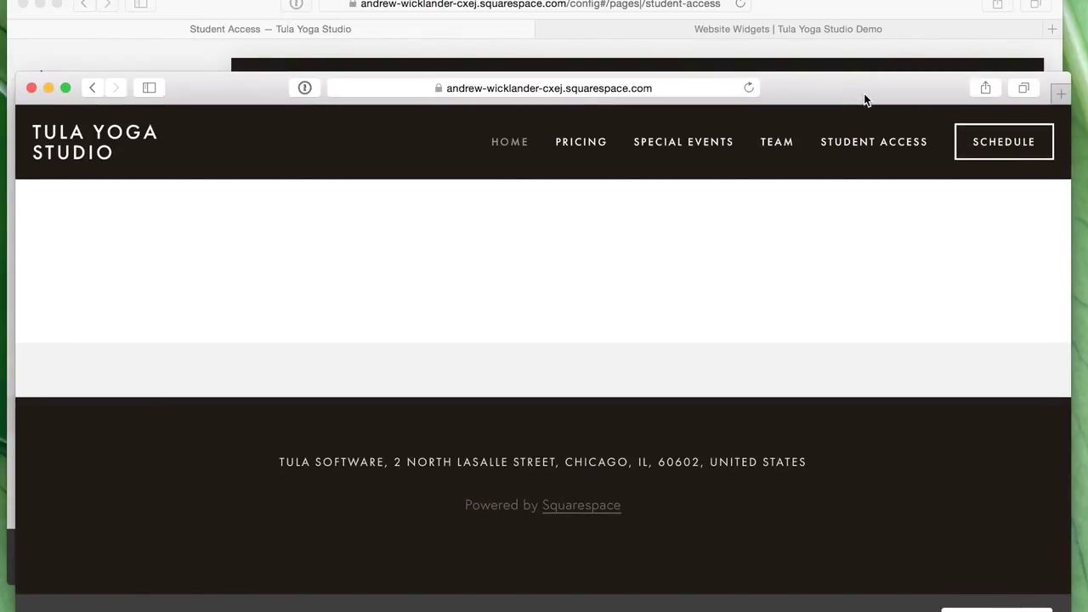
click(837, 15)
mouse_move(532, 258)
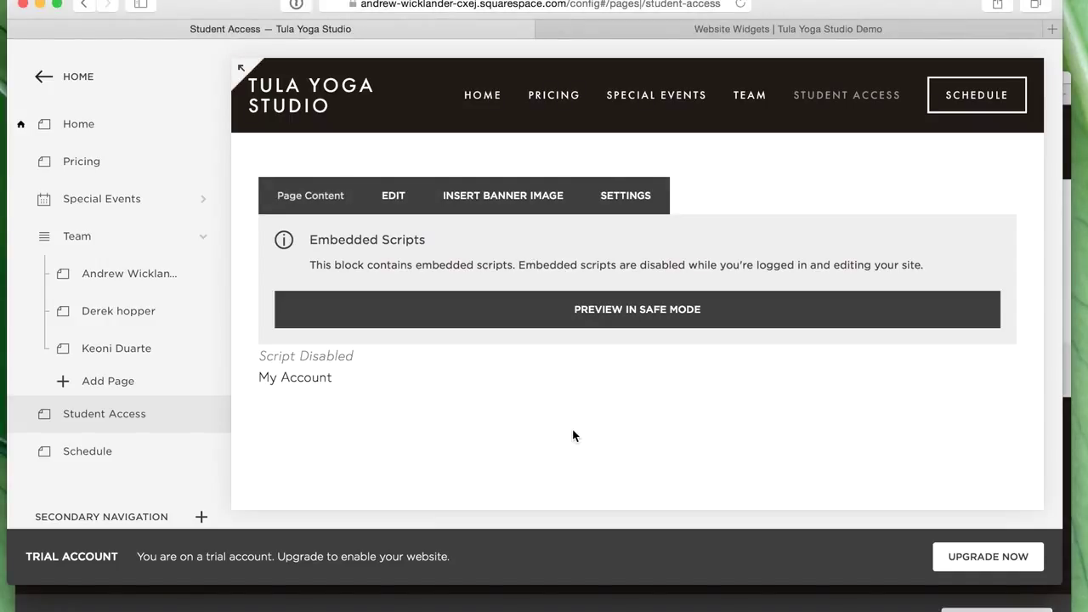
mouse_move(481, 113)
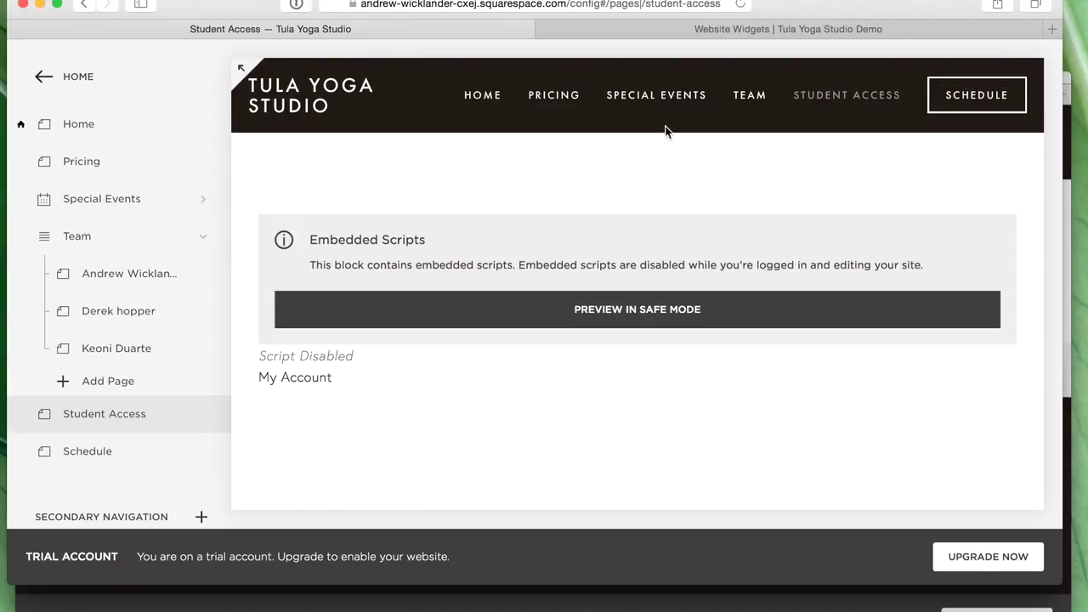
click(79, 132)
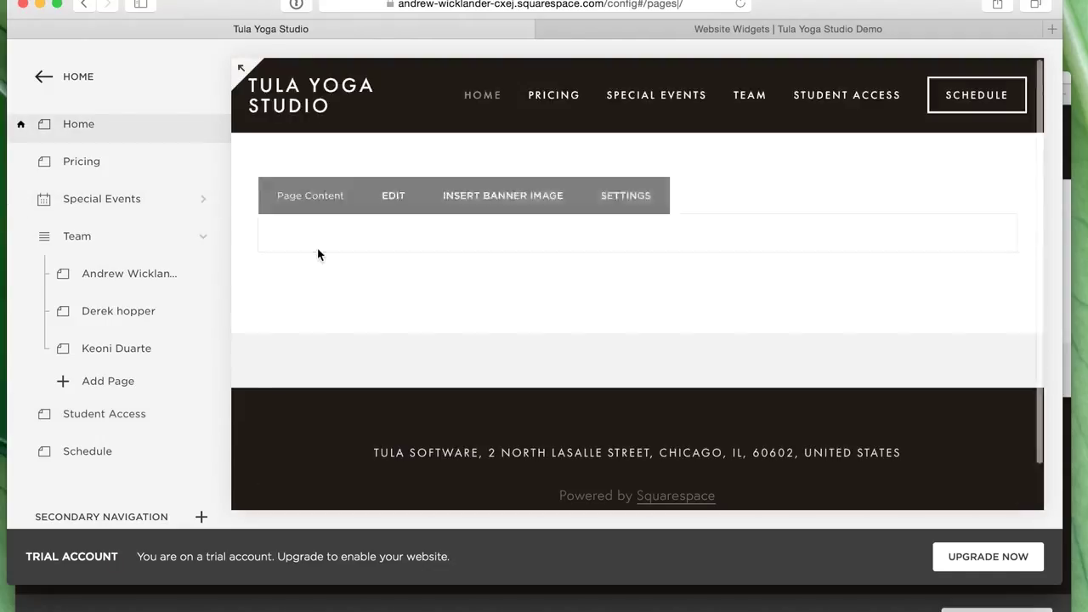
- Put the Home page's empty Page Content area into editing mode
mouse_move(460, 306)
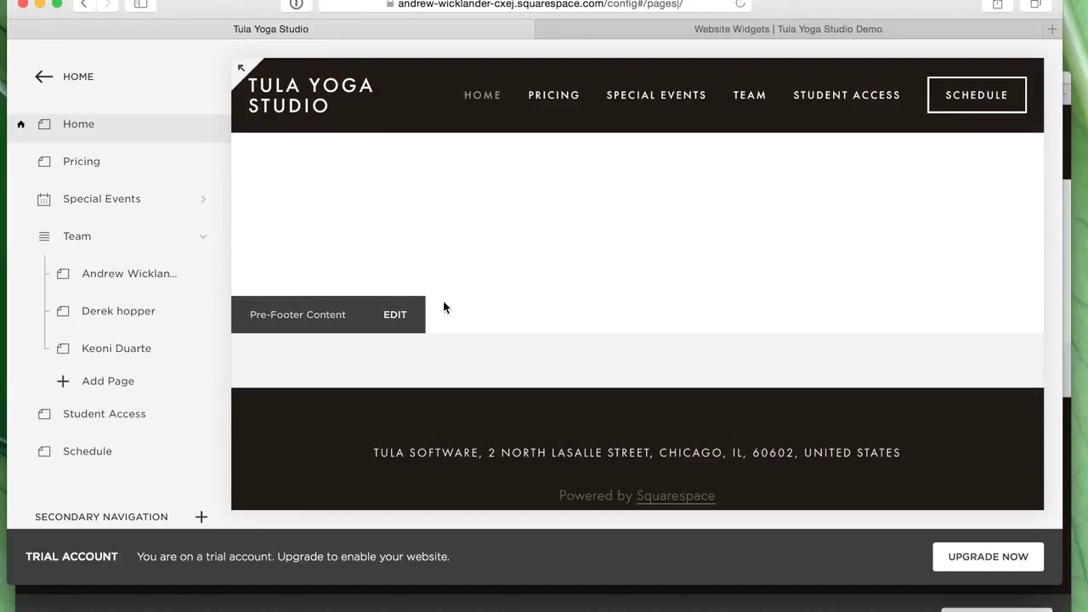
mouse_move(739, 272)
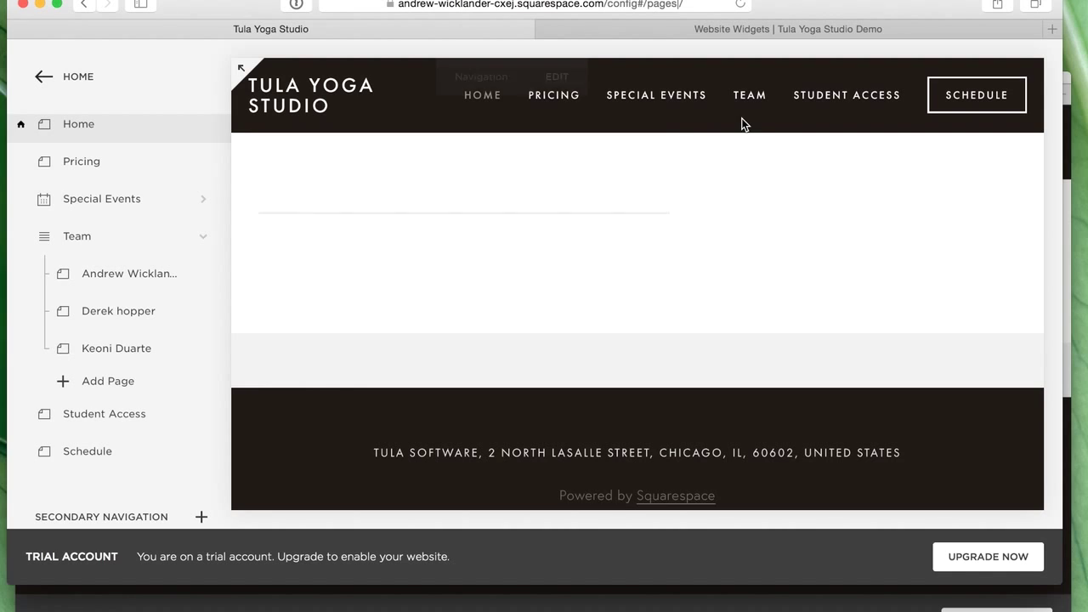
mouse_move(741, 124)
mouse_move(439, 218)
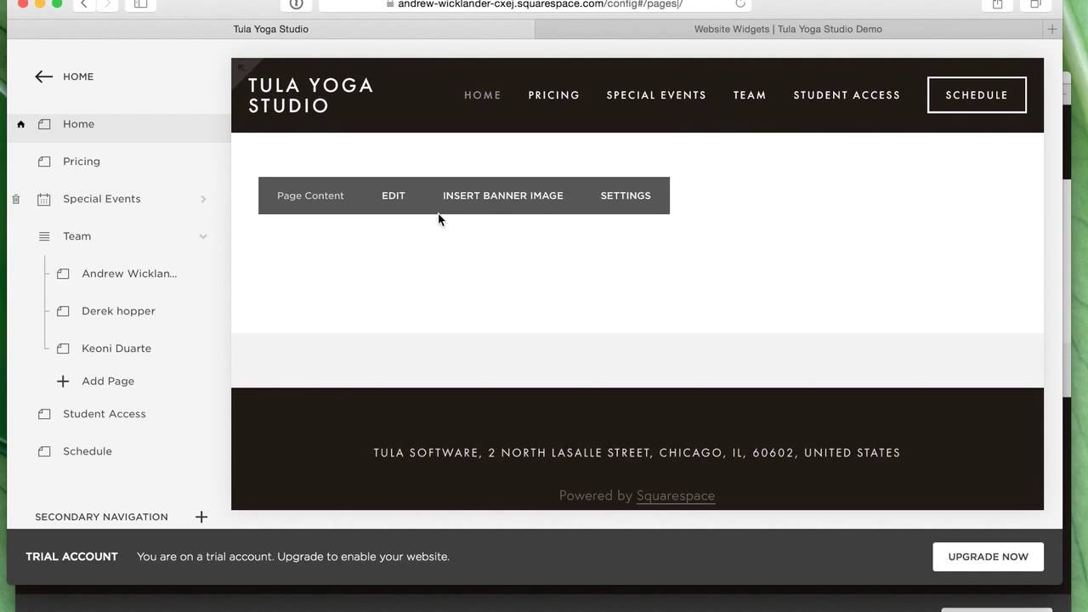
click(393, 196)
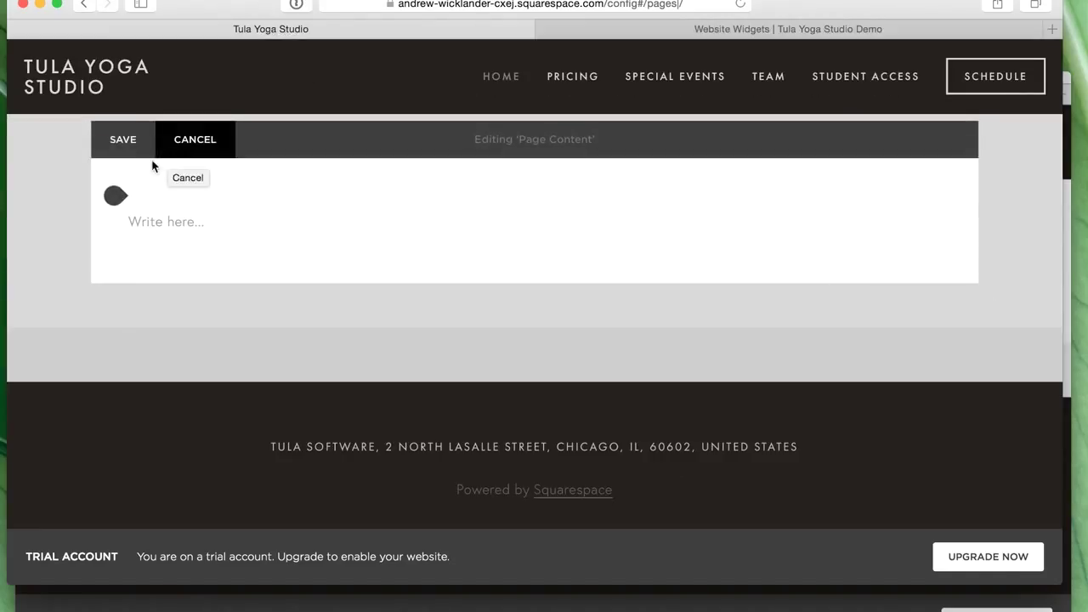
- Add a centred Heading 1 reading 'Welcome to our testing studio!'
click(115, 196)
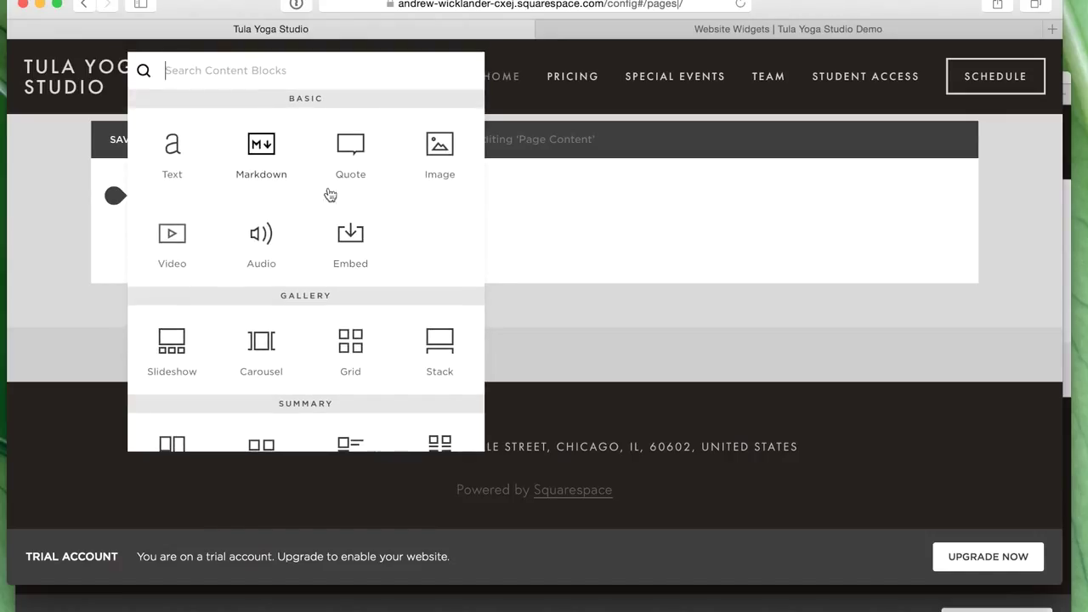
click(570, 230)
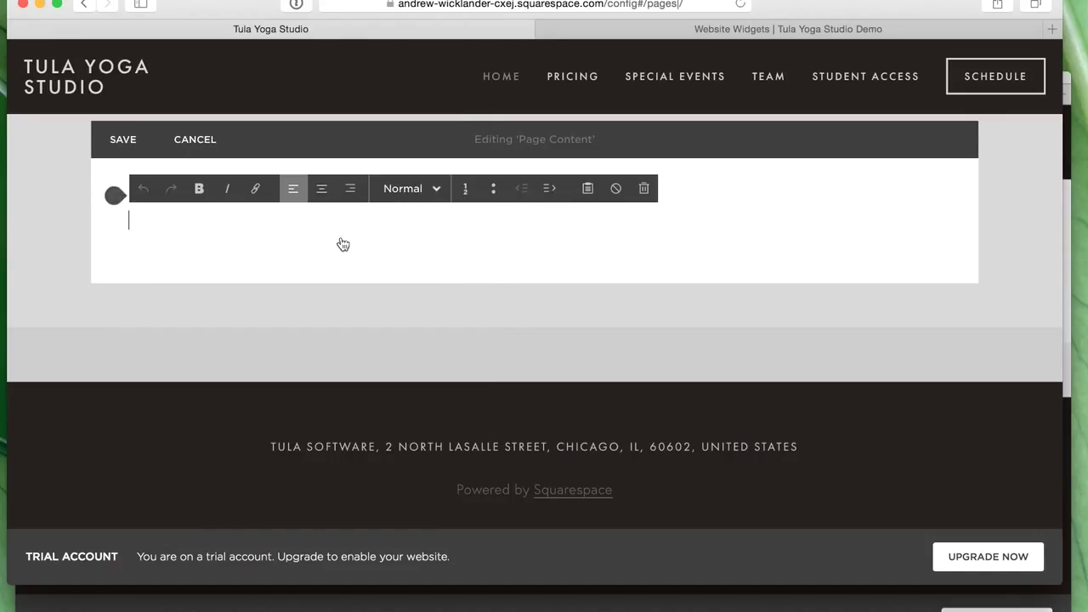
click(403, 189)
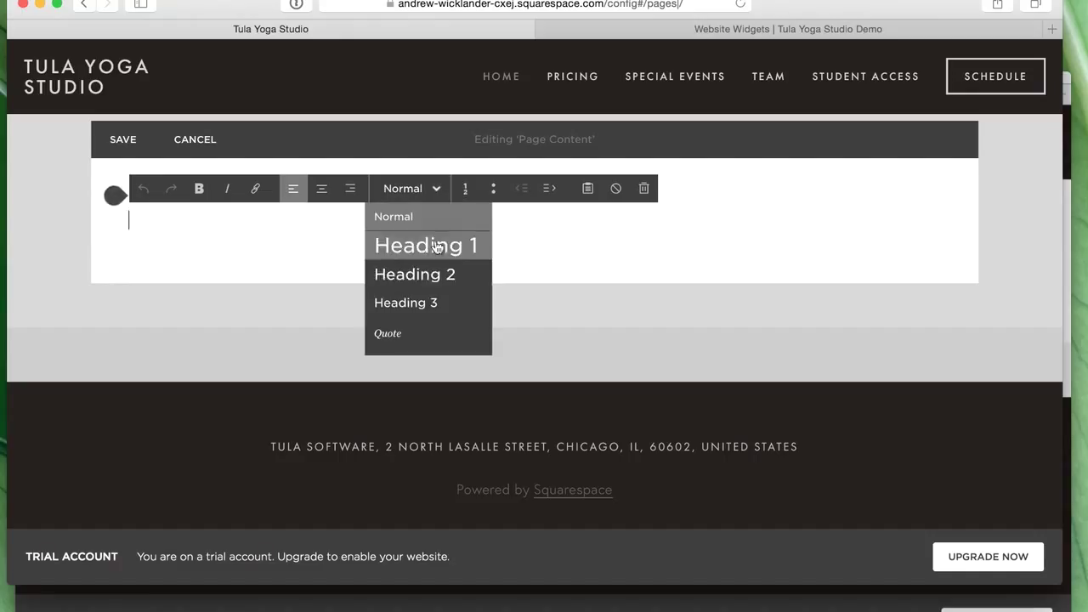
click(436, 247)
click(322, 188)
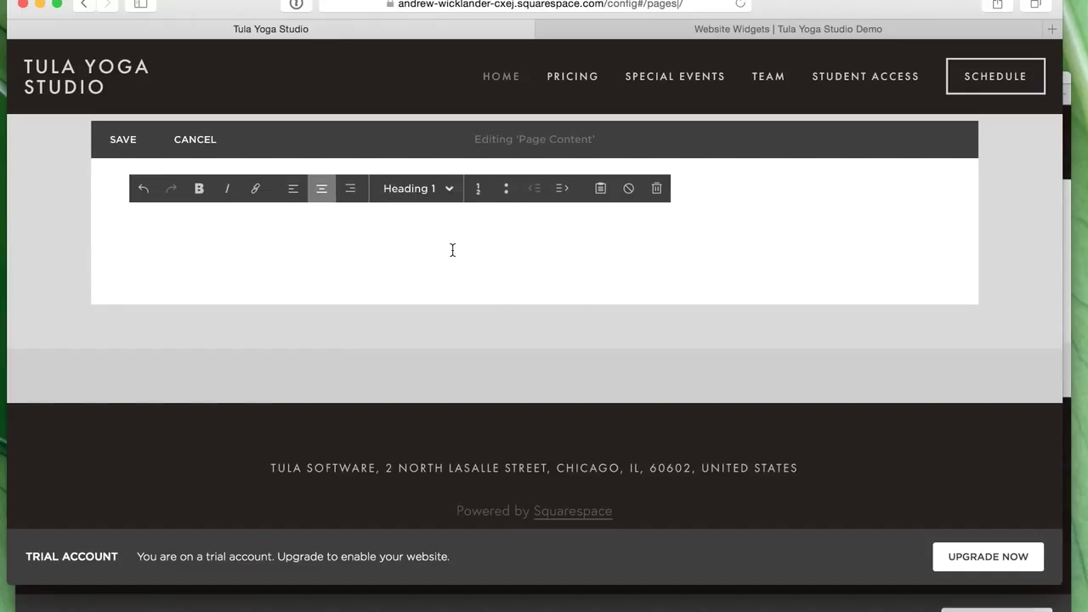
text(Welcom e)
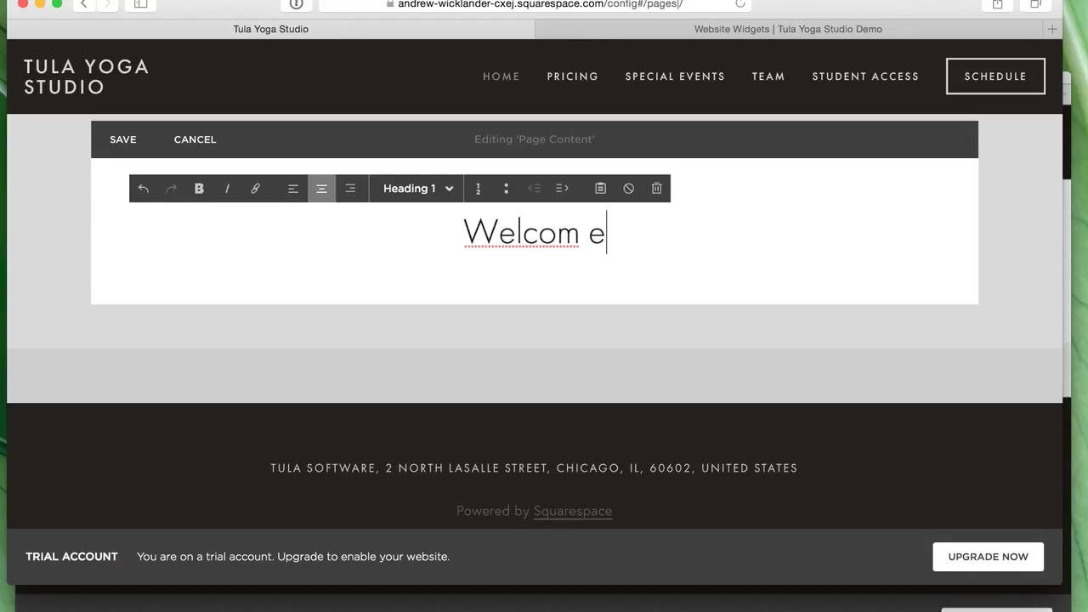
key(BackSpace)
key(BackSpace)
text(e to our )
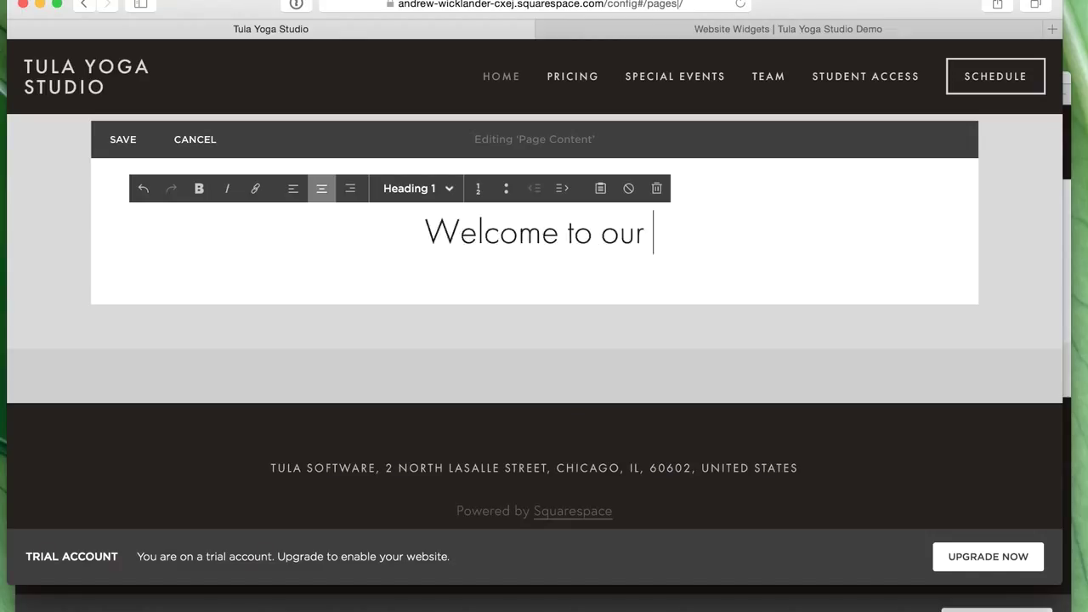
text(testing studio!)
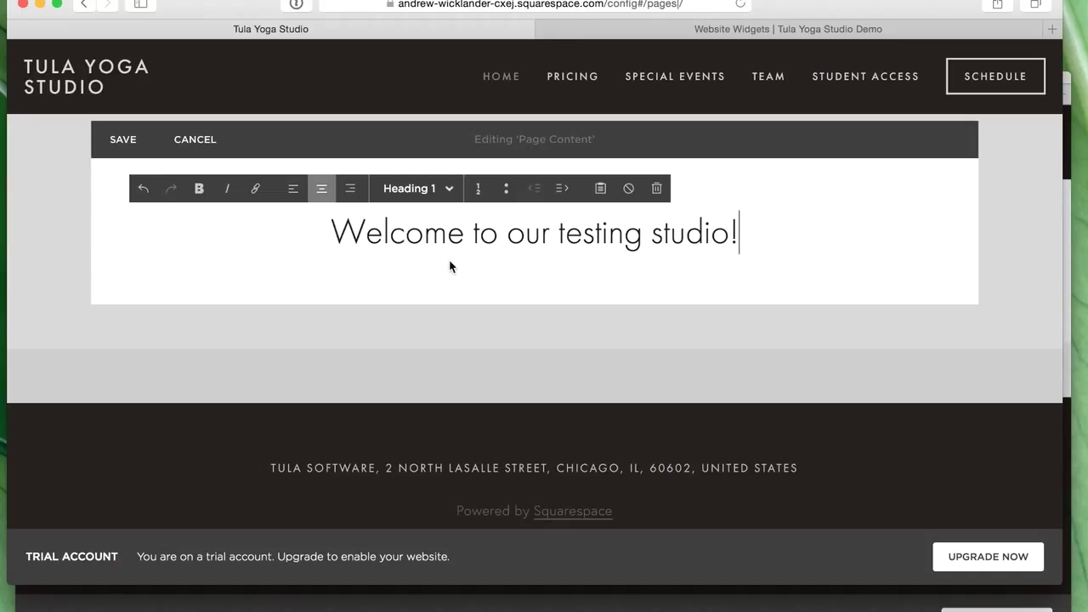
- Add a centred Heading 3 line 'ALL LEVELS WELCOME' beneath the heading
key(Return)
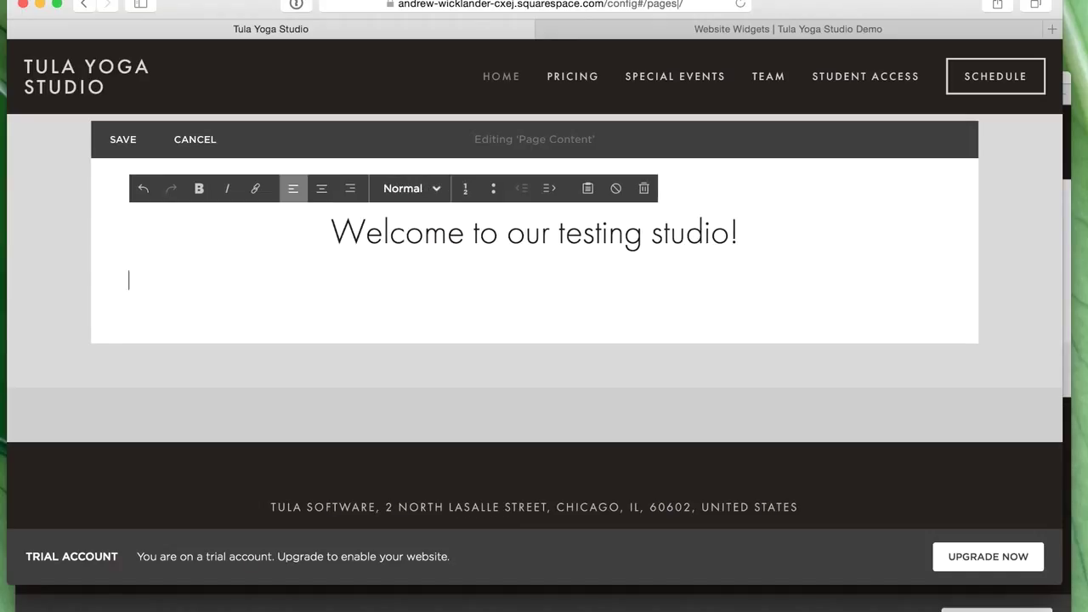
click(420, 188)
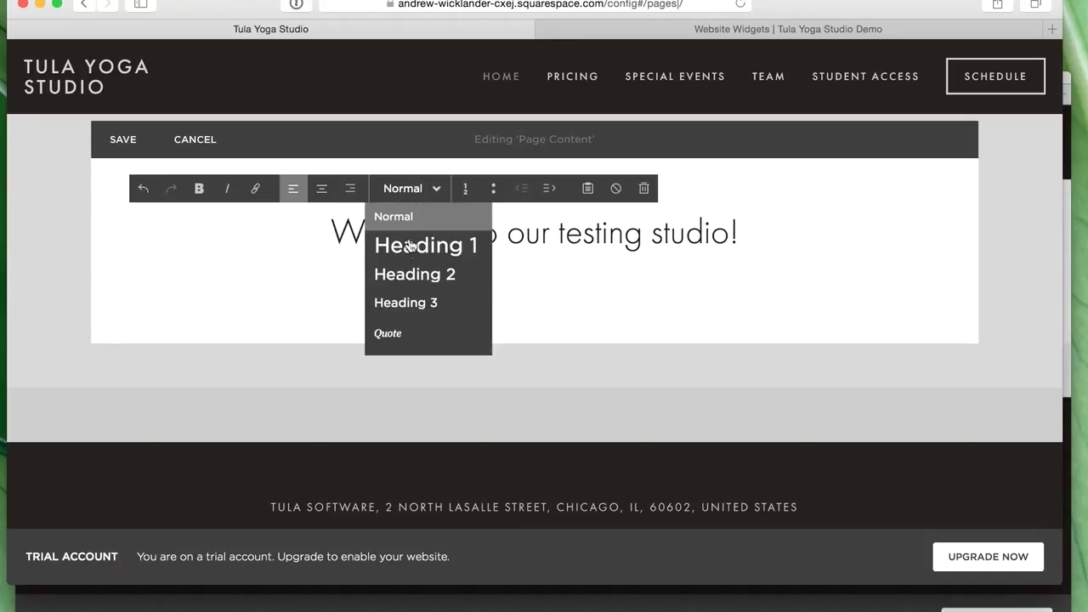
click(417, 303)
click(322, 188)
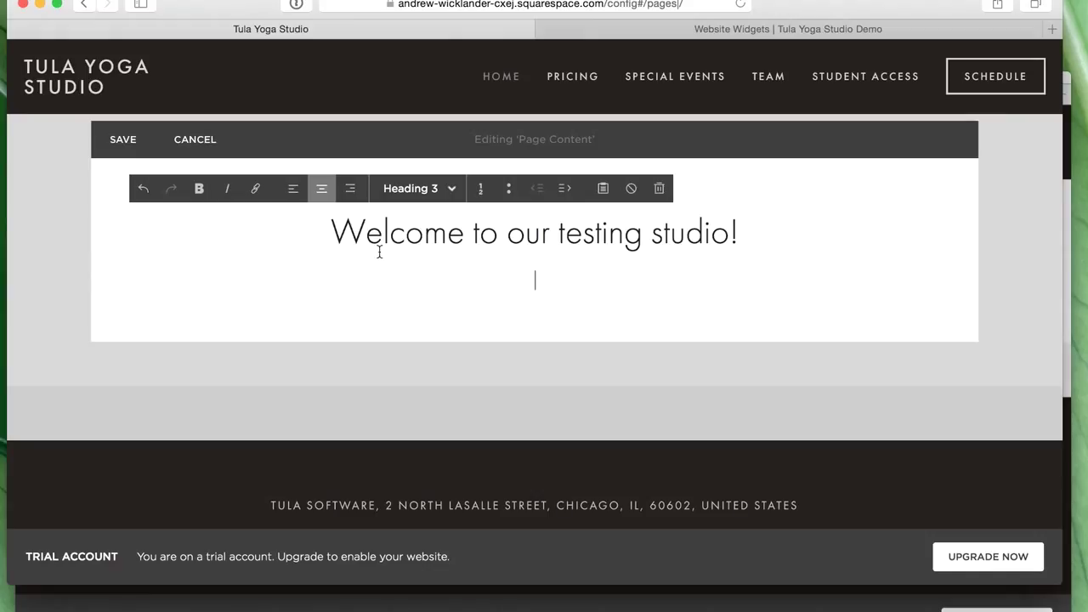
text(ALL LEVELS WELCOME)
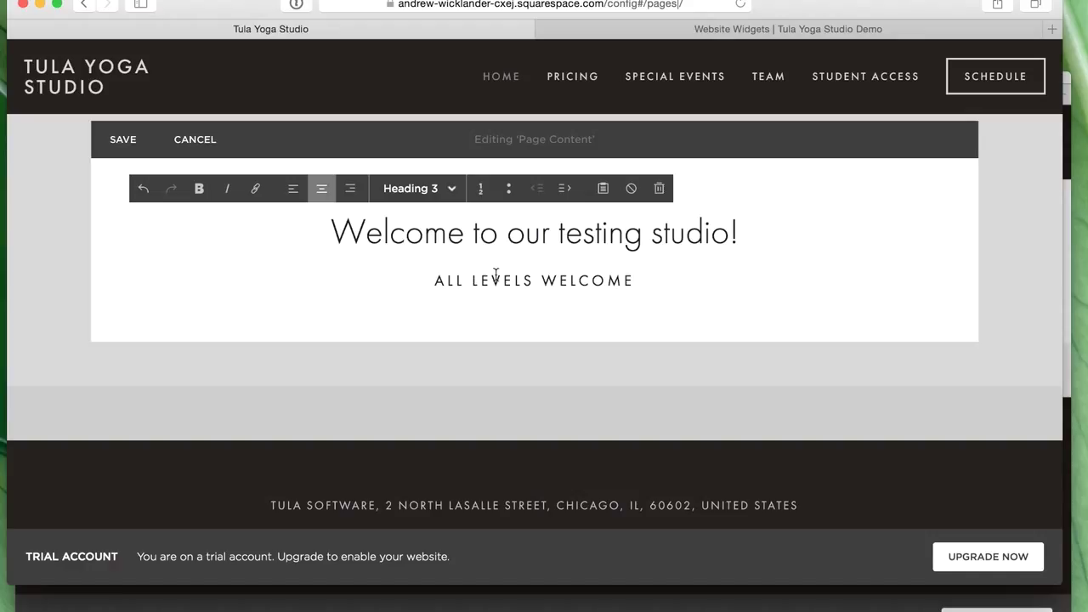
key(Return)
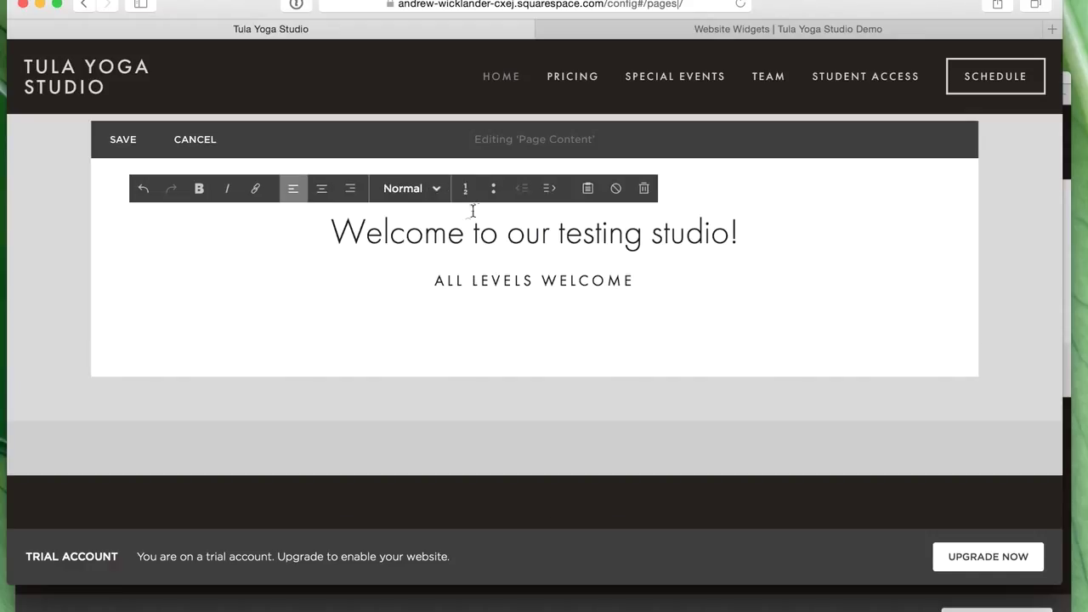
- Insert a Line divider block below 'ALL LEVELS WELCOME' and save the Home page
mouse_move(108, 311)
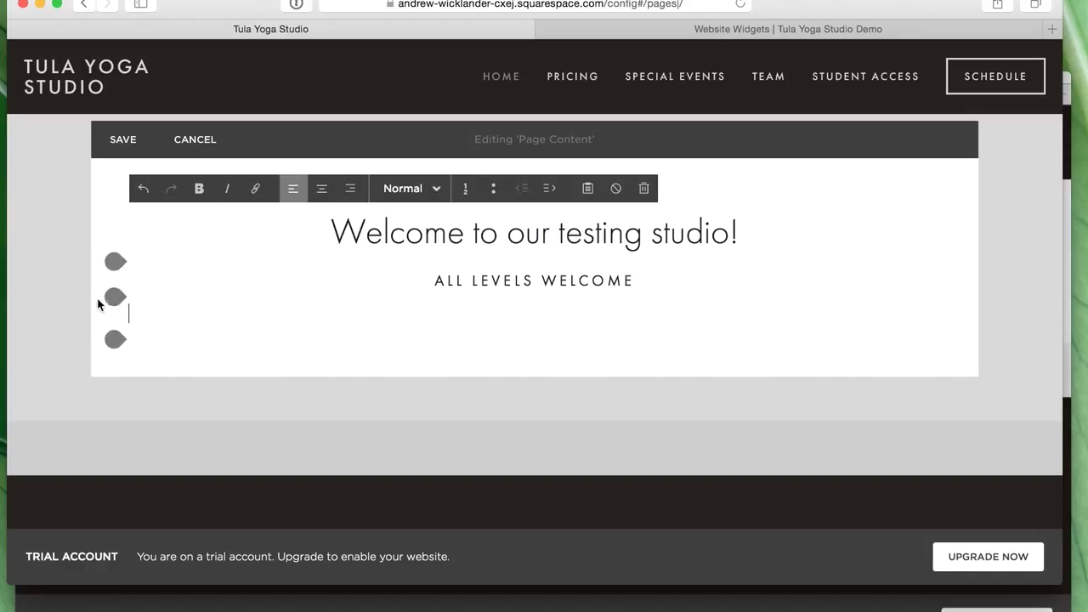
click(116, 299)
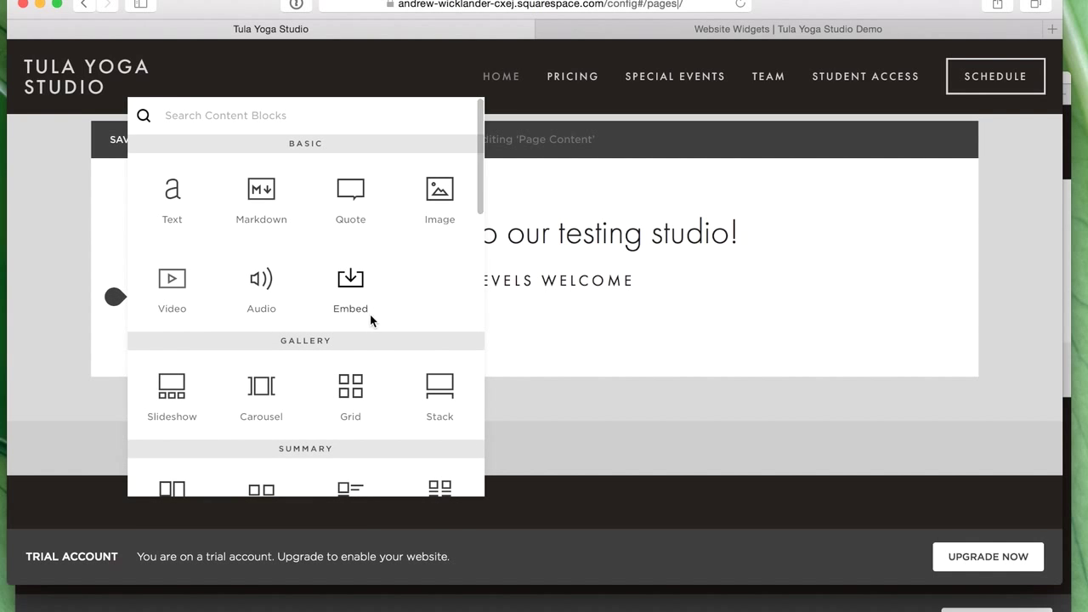
scroll(368, 319, down, 1)
scroll(363, 324, down, 2)
drag(280, 431, 522, 313)
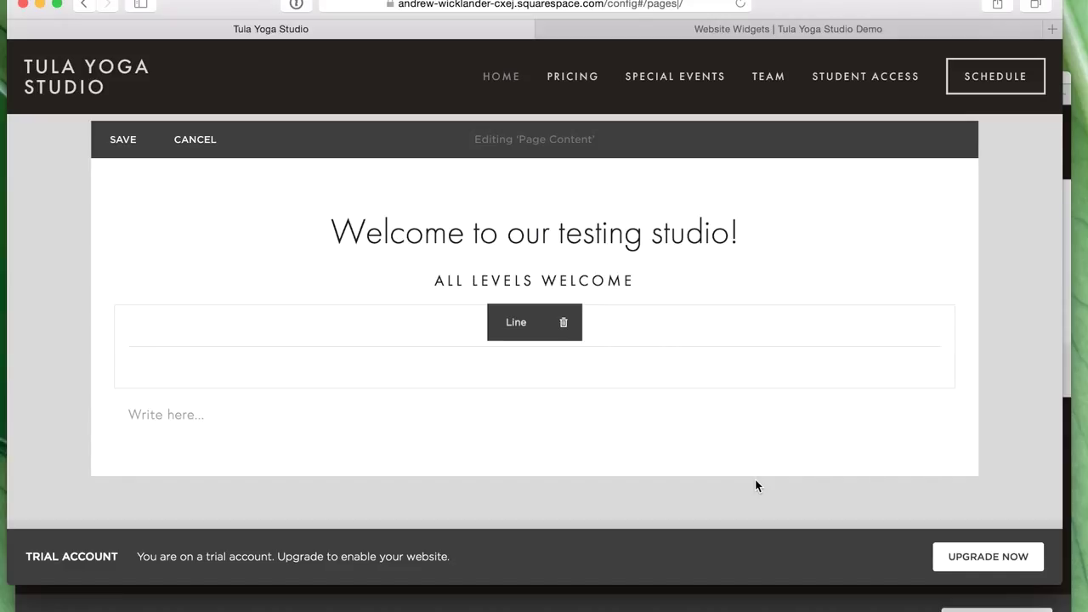
mouse_move(189, 413)
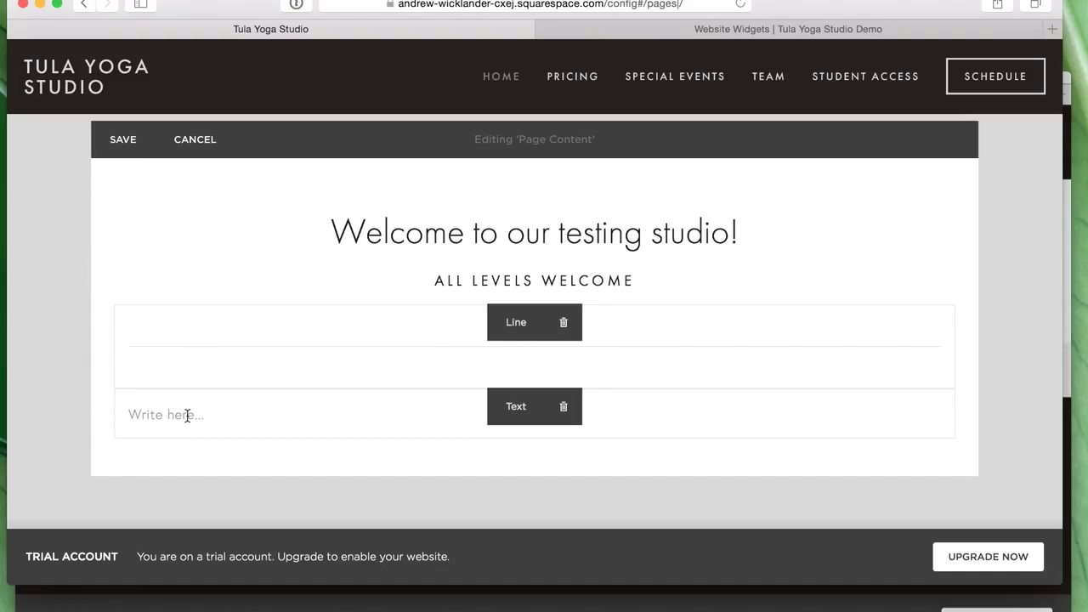
click(119, 139)
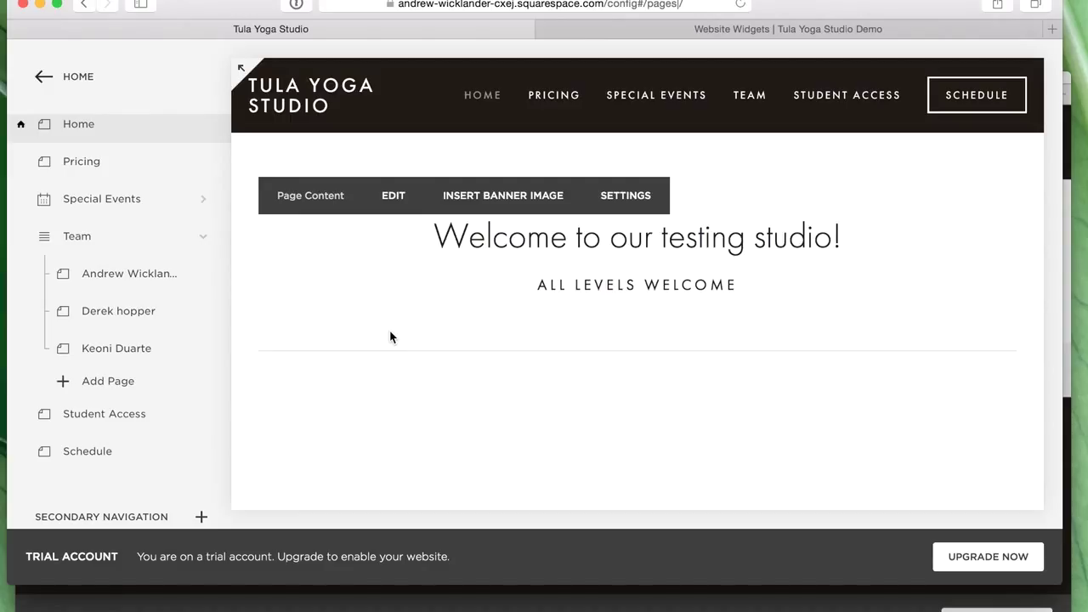
- Open the Special Events page, then return to Tula's Website Widgets page
click(116, 207)
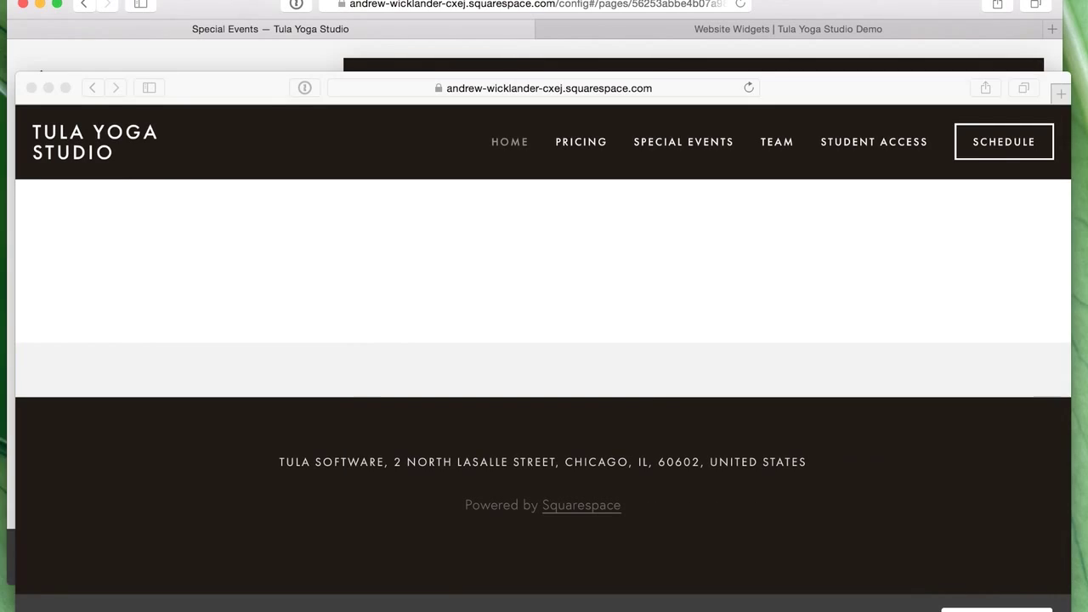
click(653, 356)
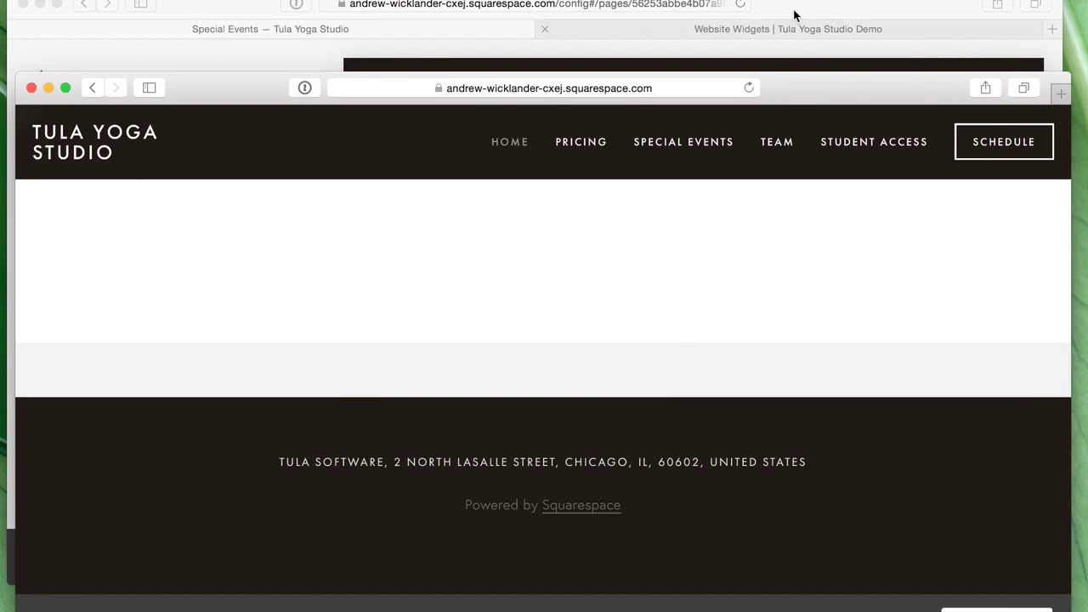
click(799, 14)
click(802, 28)
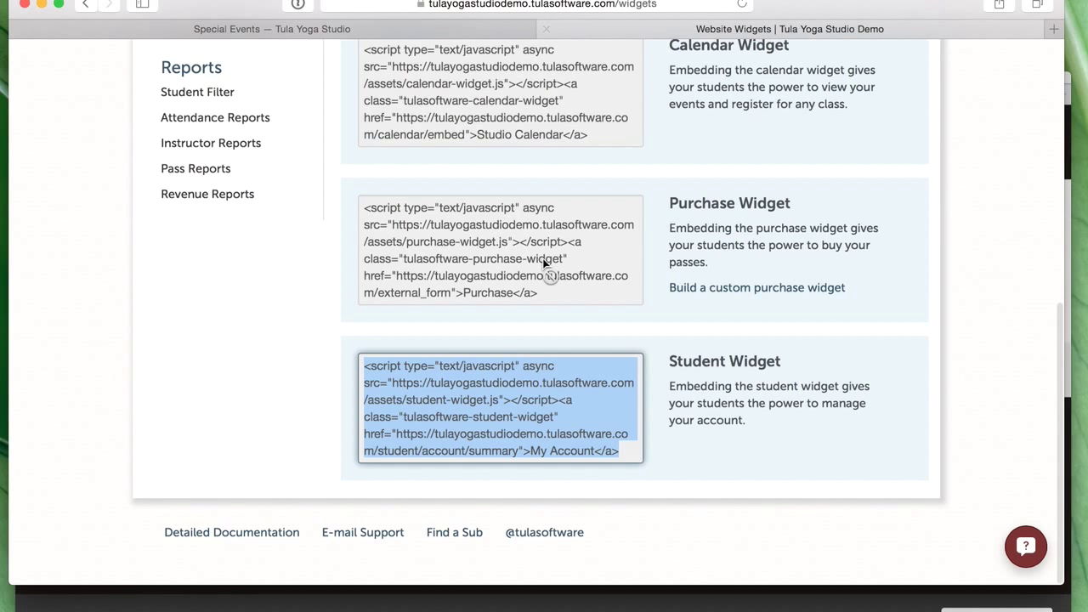
- From the Tula dashboard, go to the 'Add a class or special event' page
scroll(542, 257, up, 10)
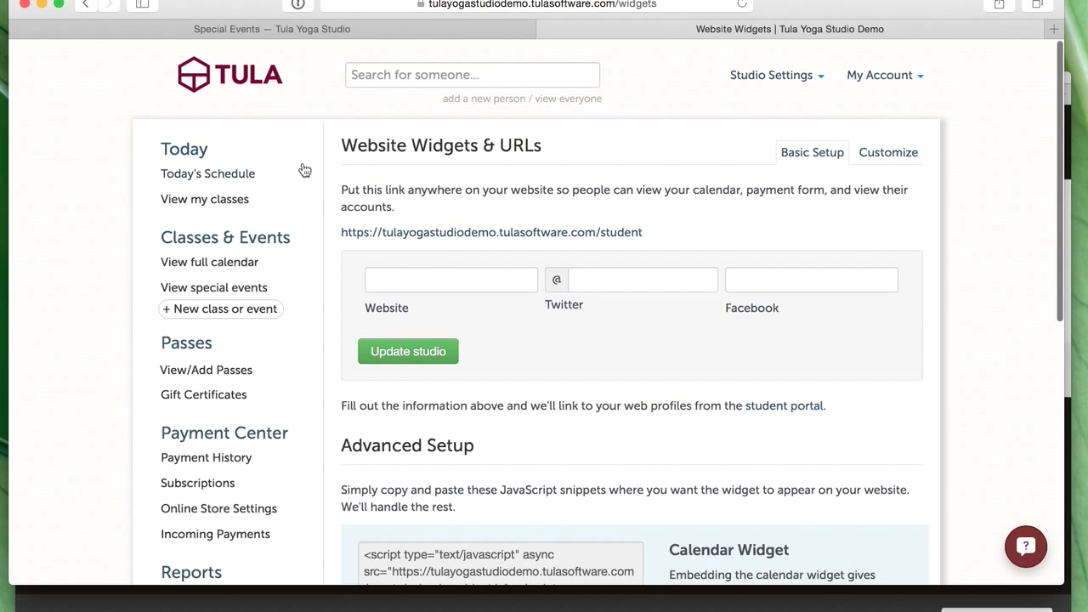
click(238, 76)
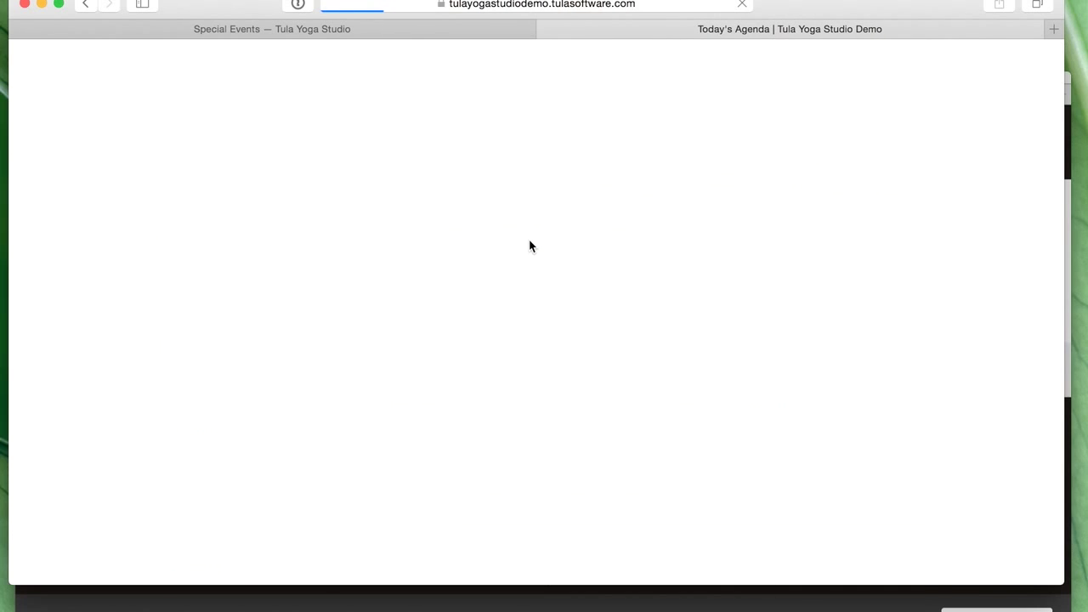
scroll(638, 251, down, 1)
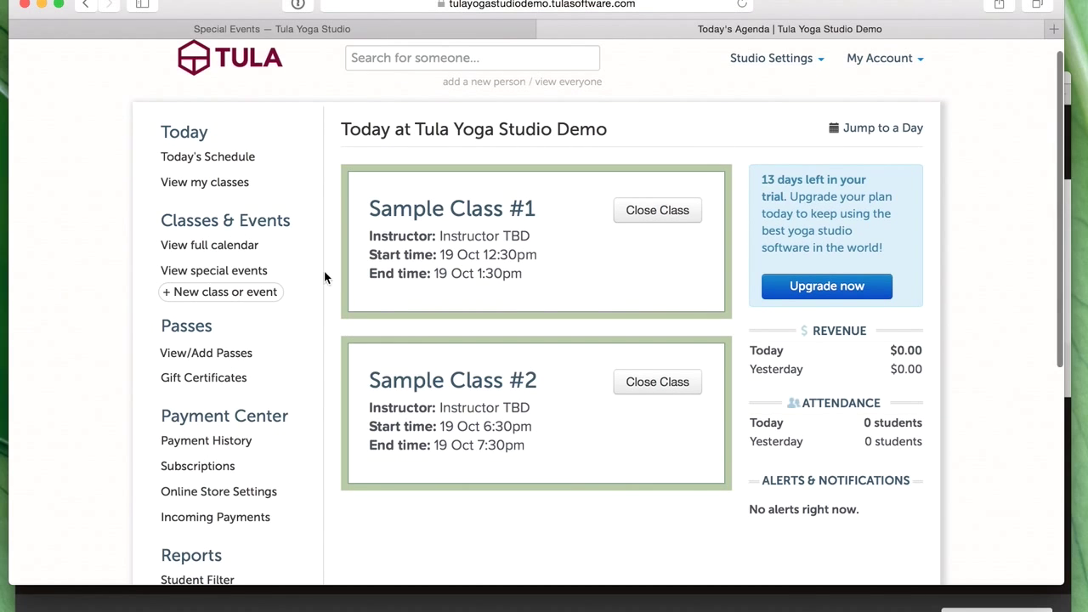
click(219, 294)
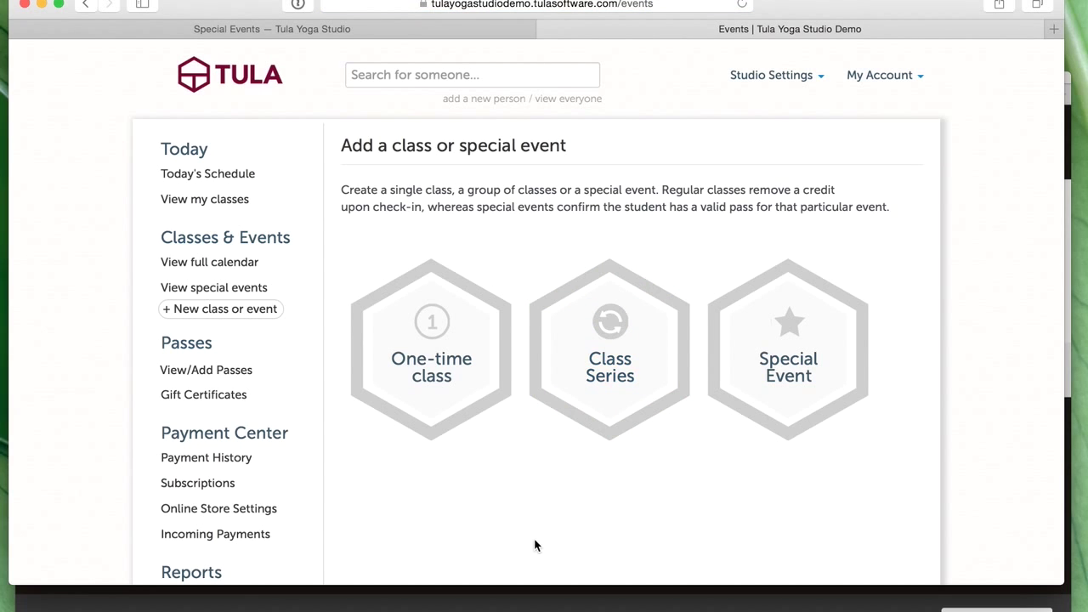
scroll(442, 555, down, 1)
scroll(448, 545, down, 2)
scroll(445, 542, up, 3)
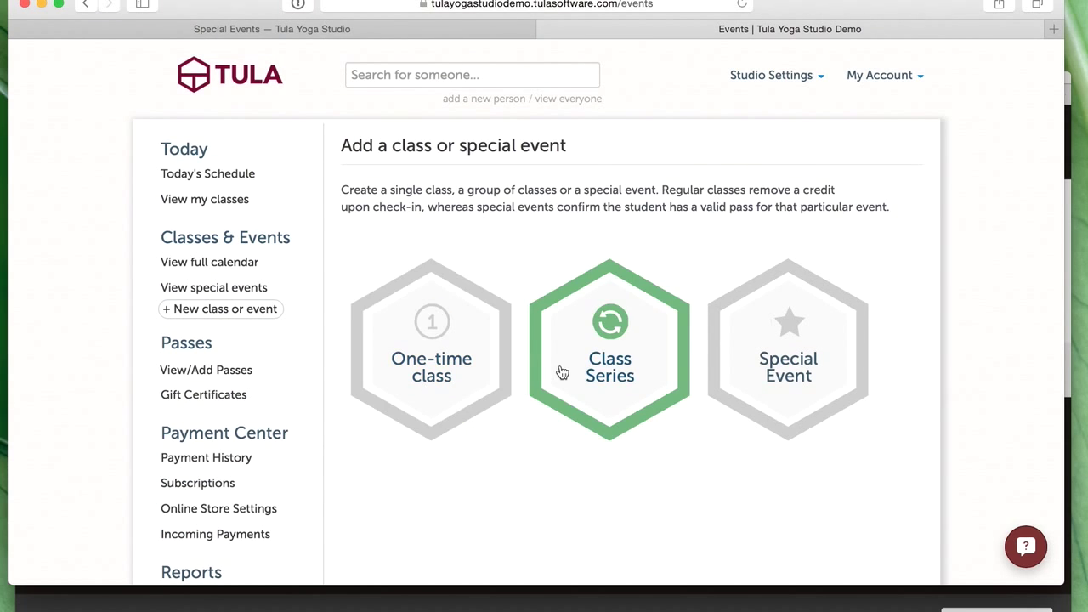
- Start a new class series, assign the studio's instructor, and keep the weekly repeating schedule
click(628, 405)
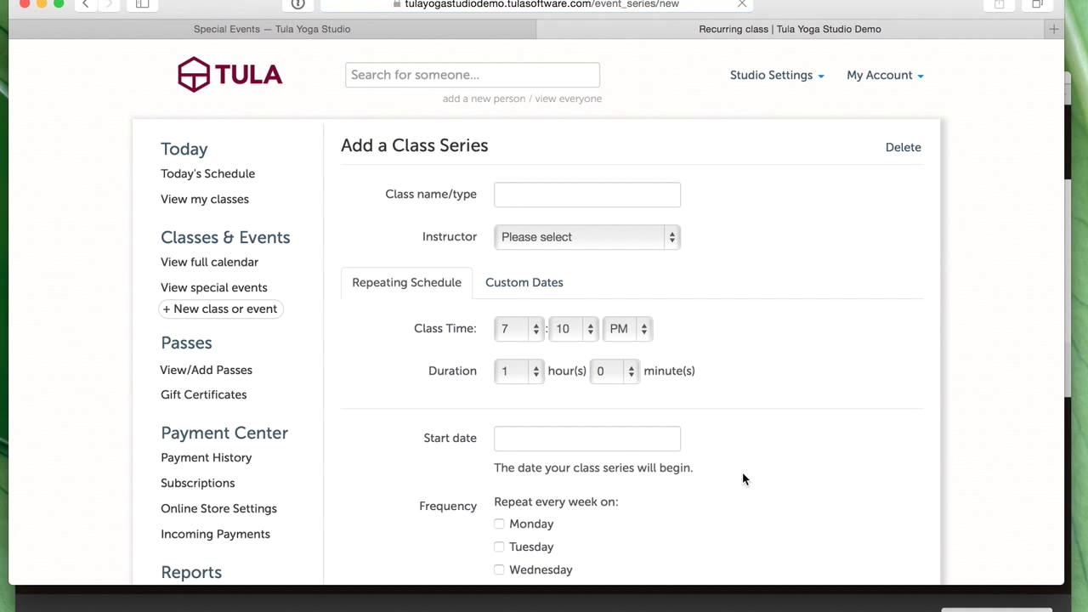
scroll(739, 476, down, 3)
scroll(726, 471, up, 3)
click(548, 193)
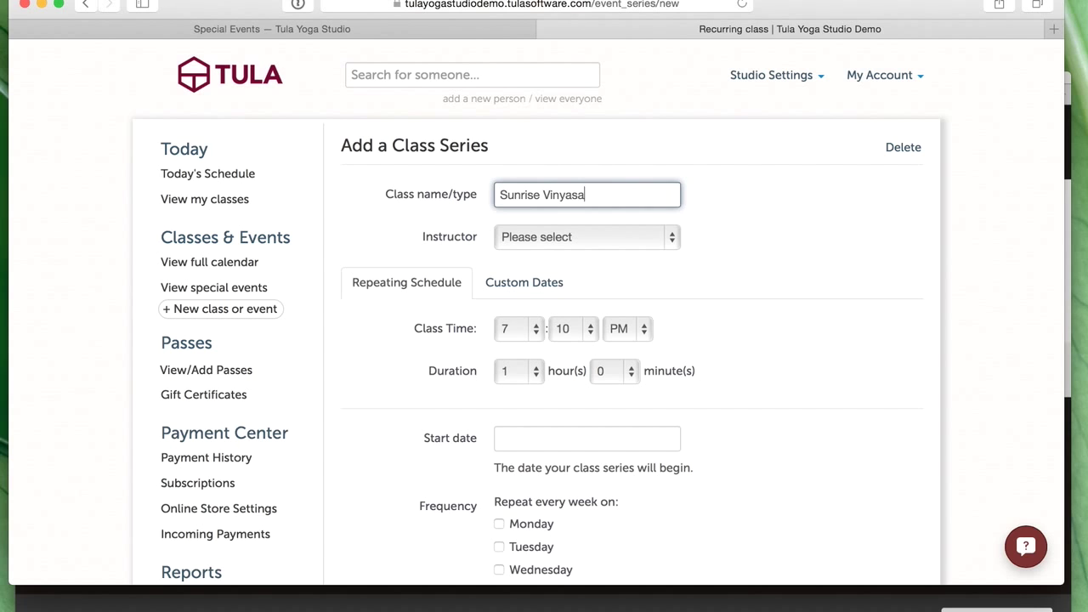
click(569, 252)
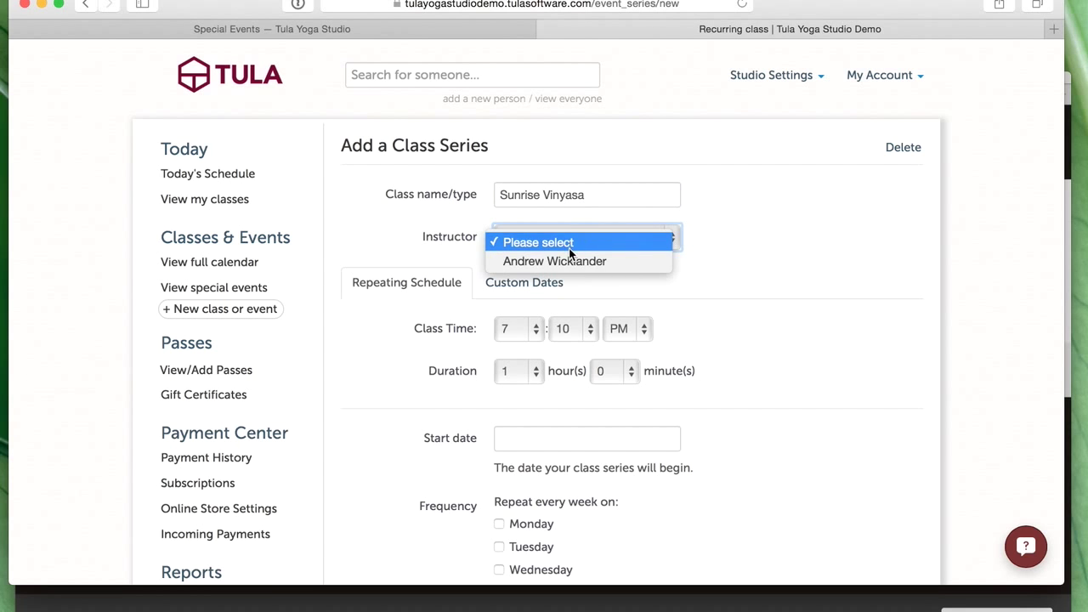
click(590, 261)
scroll(731, 294, down, 5)
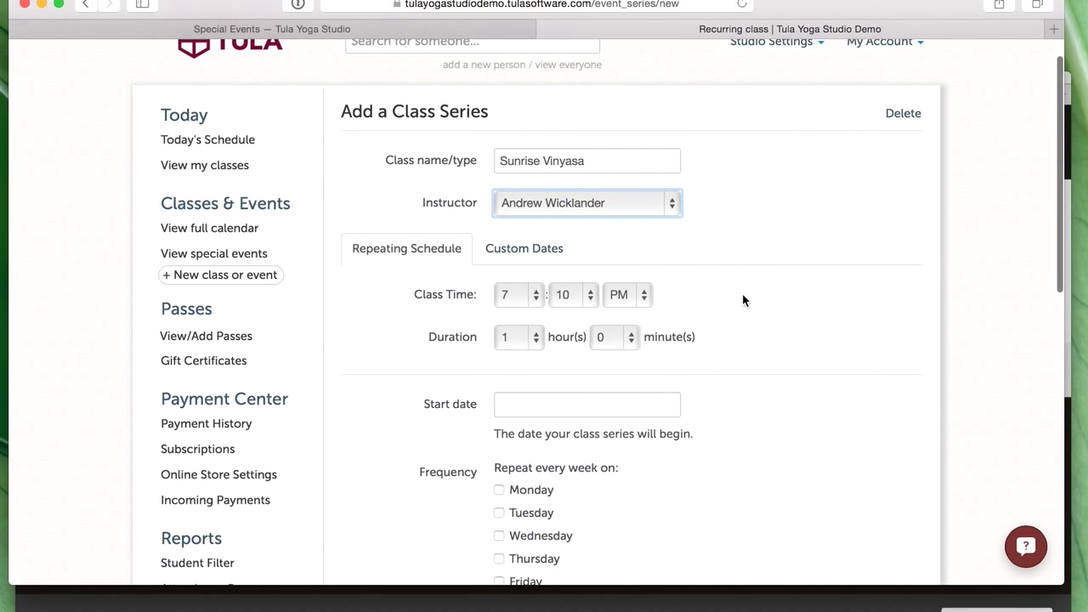
click(514, 81)
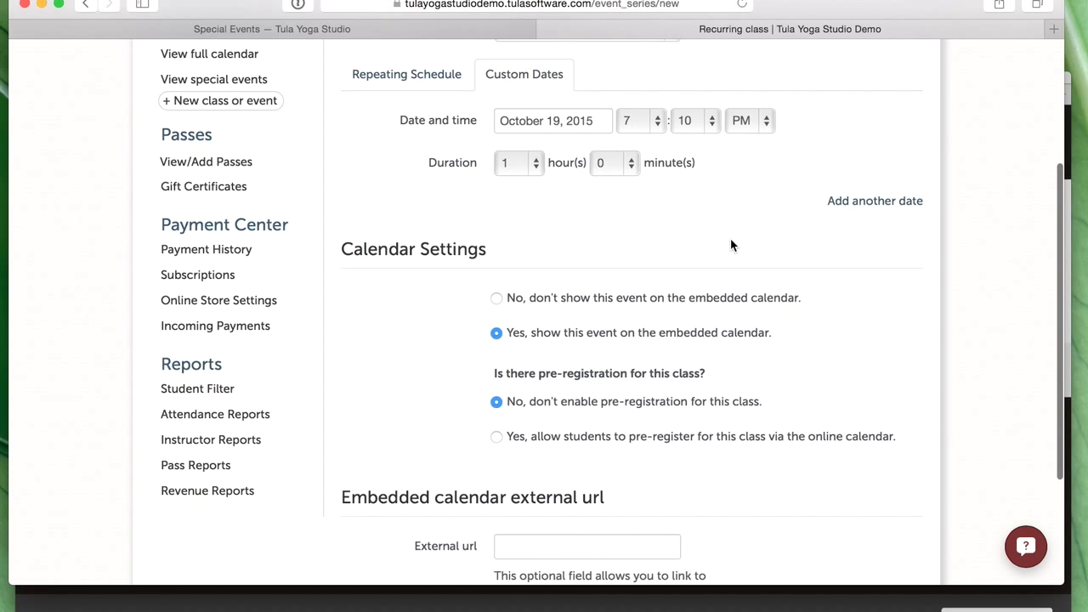
scroll(730, 238, up, 2)
click(416, 172)
scroll(510, 291, up, 3)
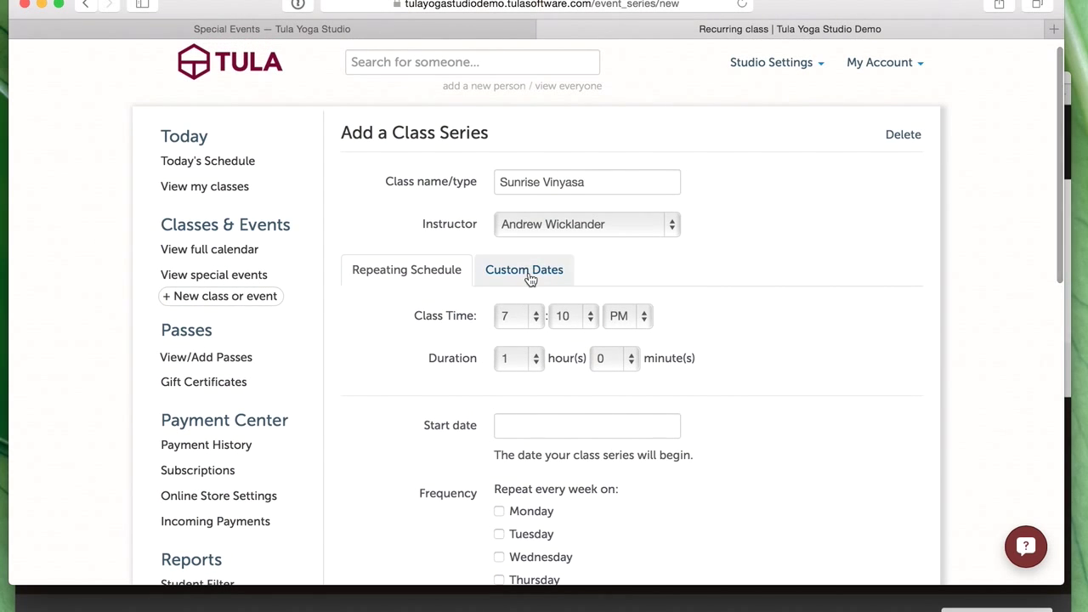
click(532, 277)
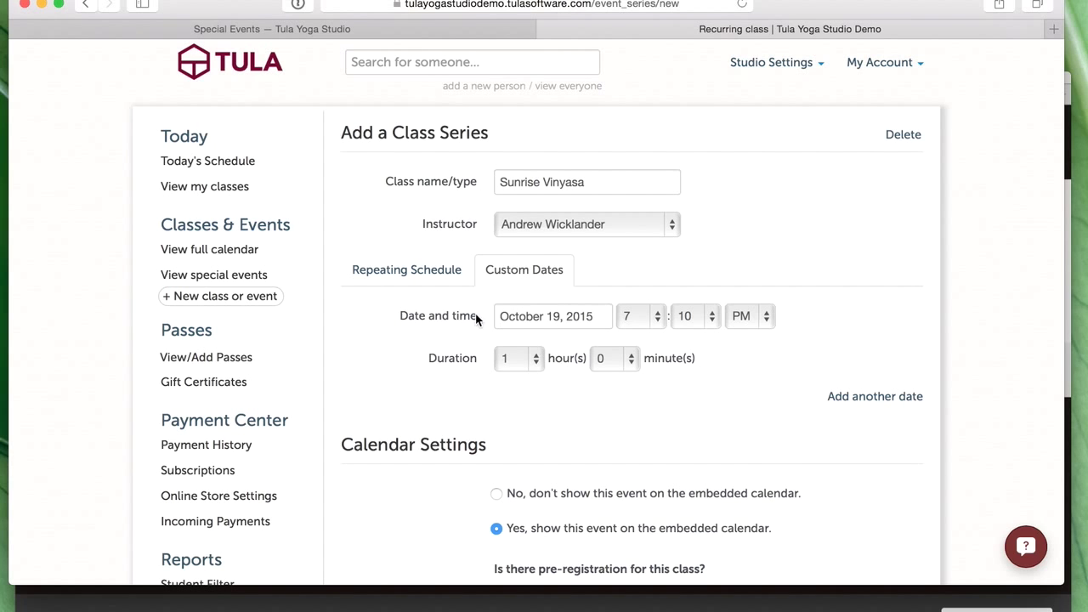
click(415, 270)
scroll(648, 425, down, 4)
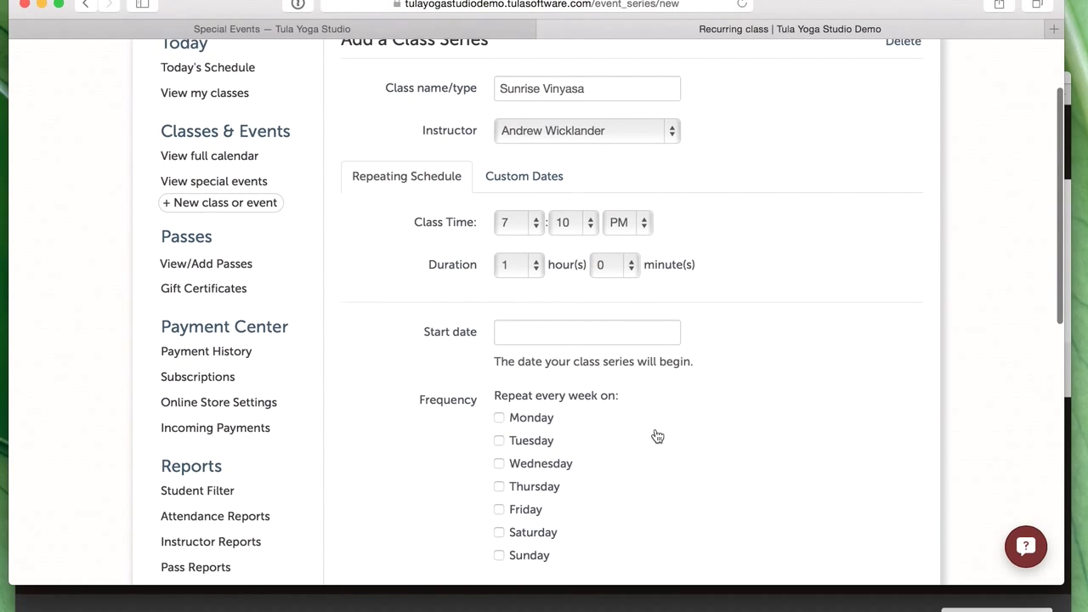
- Set the series to run from October 1 to November 30, 2015
click(555, 274)
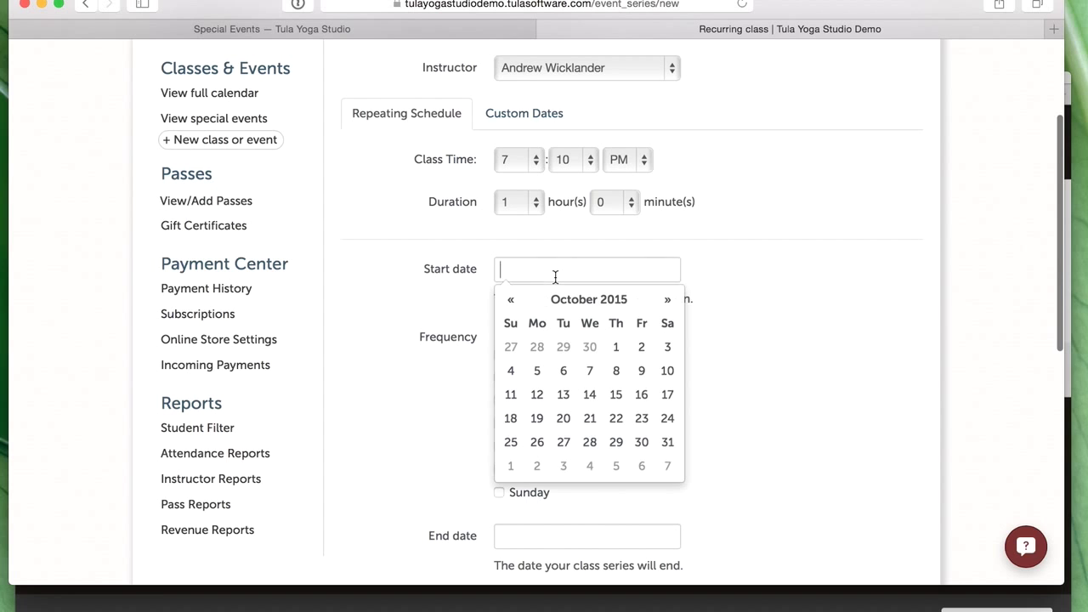
click(615, 347)
scroll(691, 355, down, 1)
scroll(688, 355, down, 3)
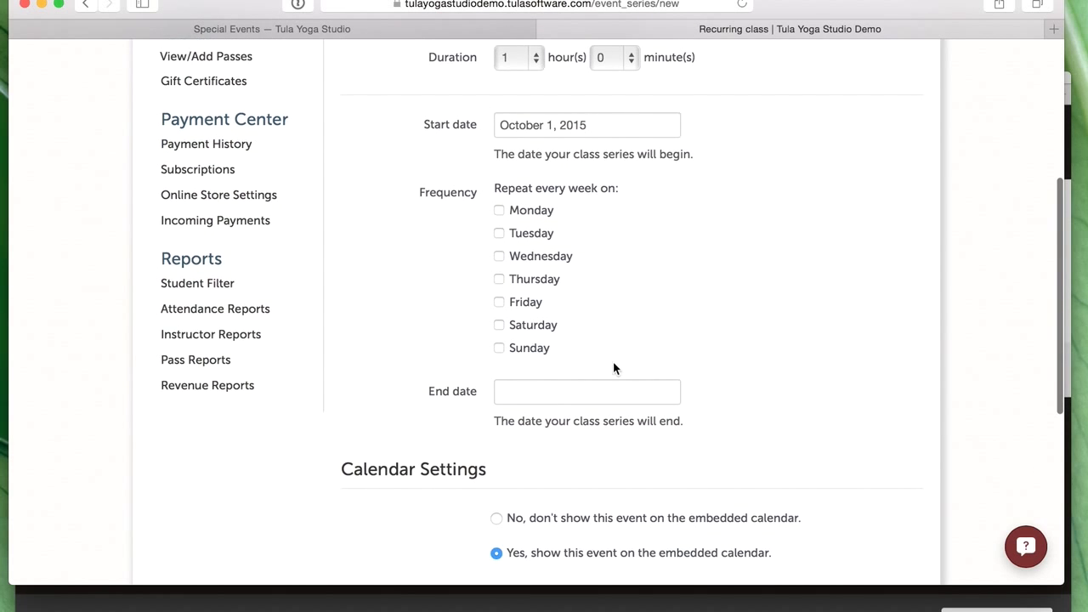
click(568, 397)
scroll(602, 395, down, 4)
click(668, 292)
click(538, 459)
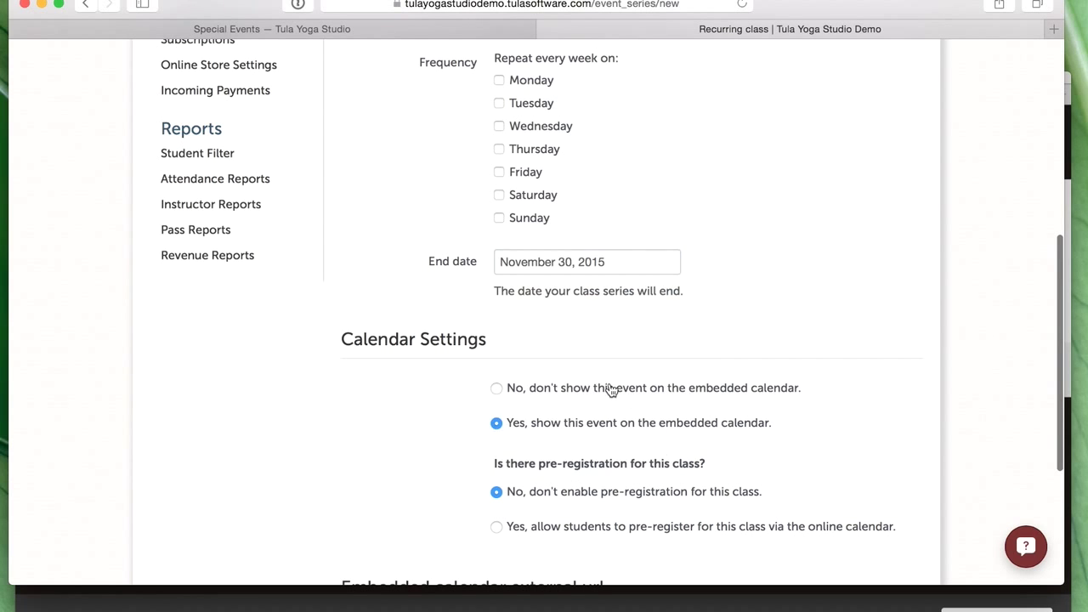
- Make the series repeat Tuesday through Sunday, excluding Monday
scroll(610, 387, up, 3)
click(532, 205)
click(530, 206)
click(529, 227)
click(531, 249)
click(529, 271)
click(525, 295)
click(527, 317)
- Show the series on the embedded calendar and allow students to pre-register online
scroll(680, 352, down, 5)
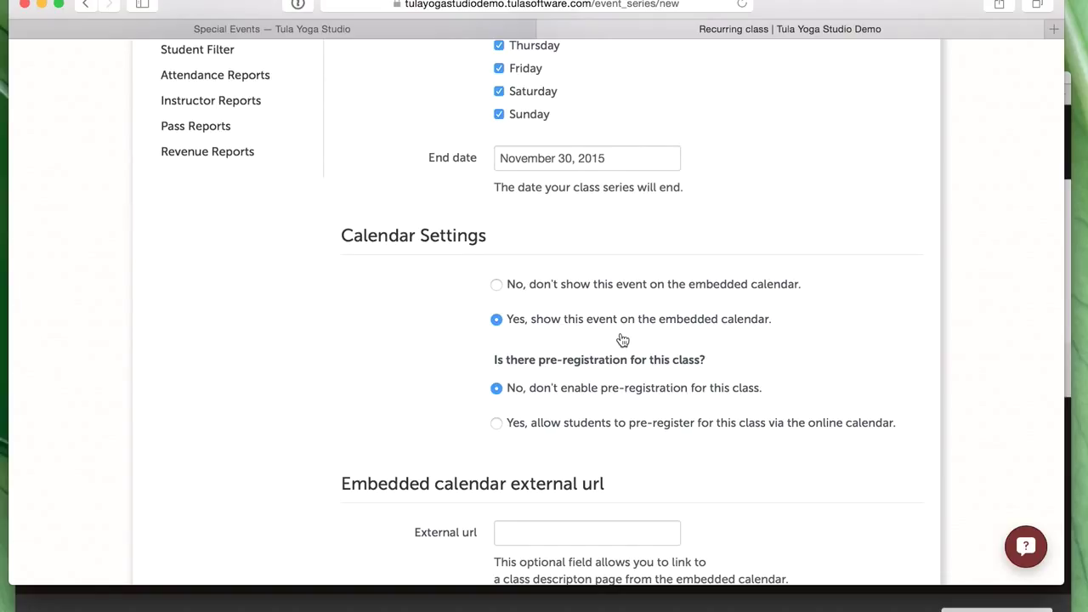
scroll(862, 365, down, 1)
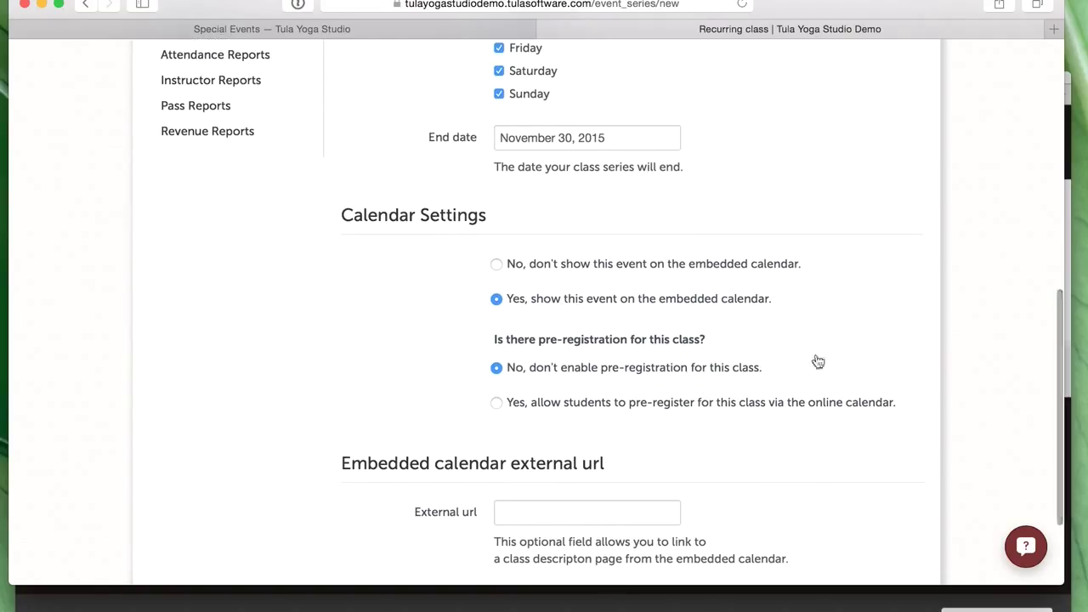
click(652, 265)
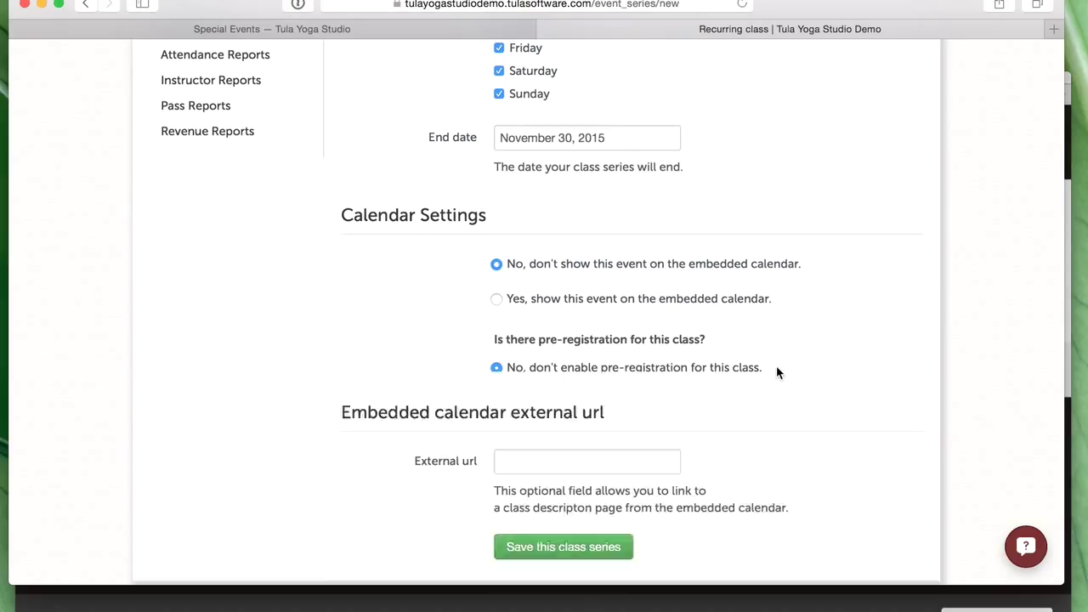
click(705, 304)
scroll(708, 349, down, 1)
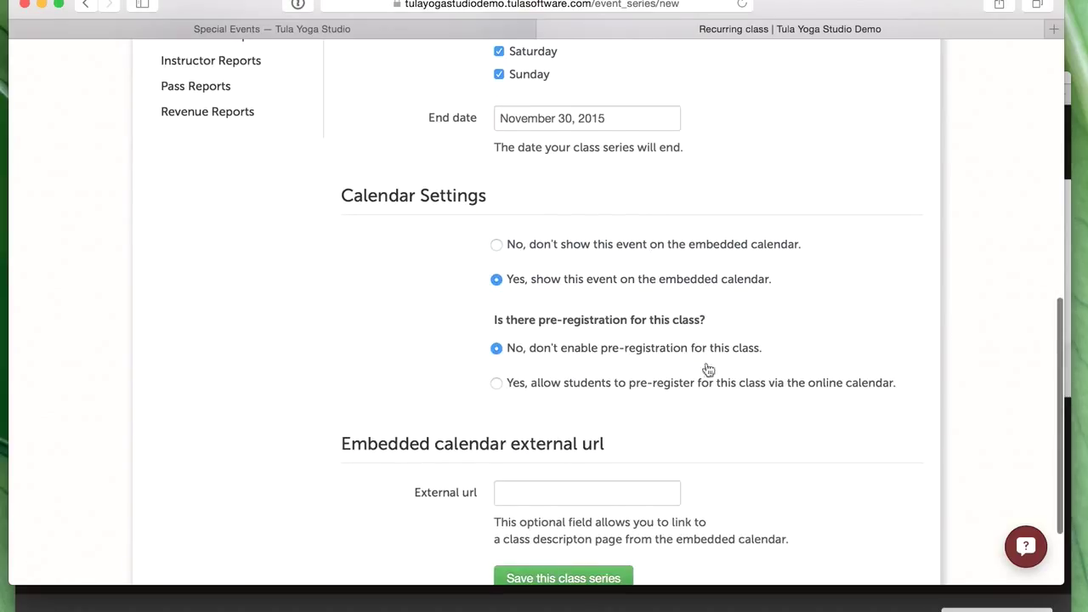
scroll(822, 401, down, 1)
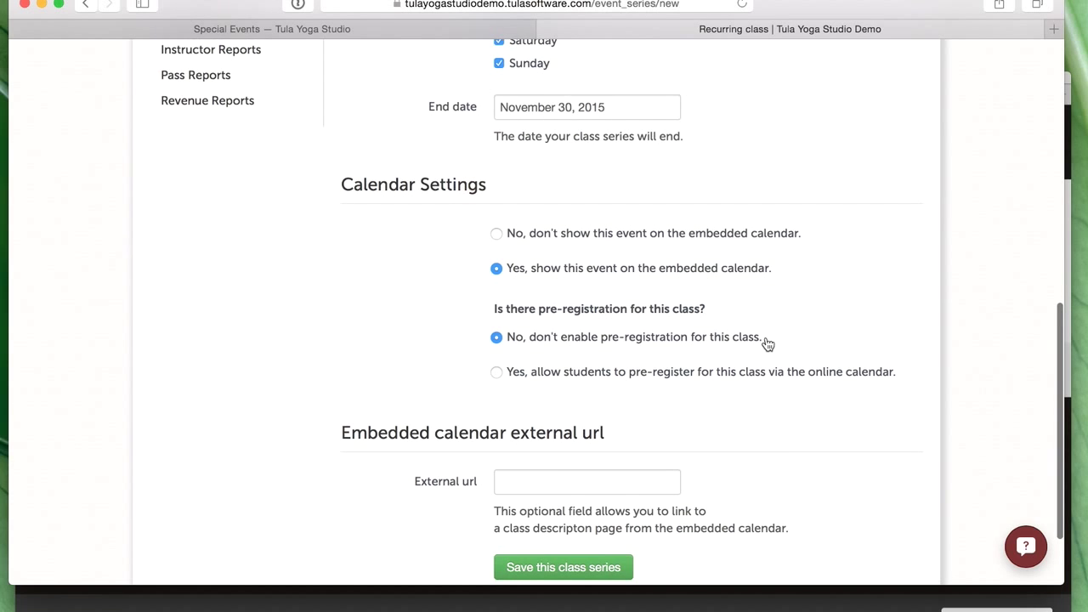
scroll(767, 344, down, 1)
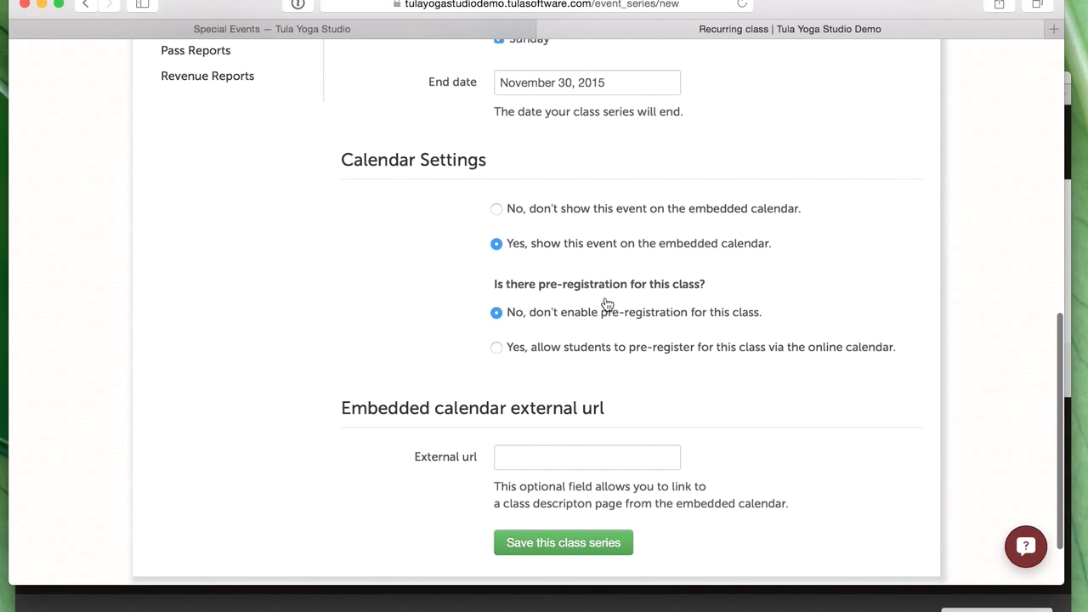
scroll(607, 303, down, 2)
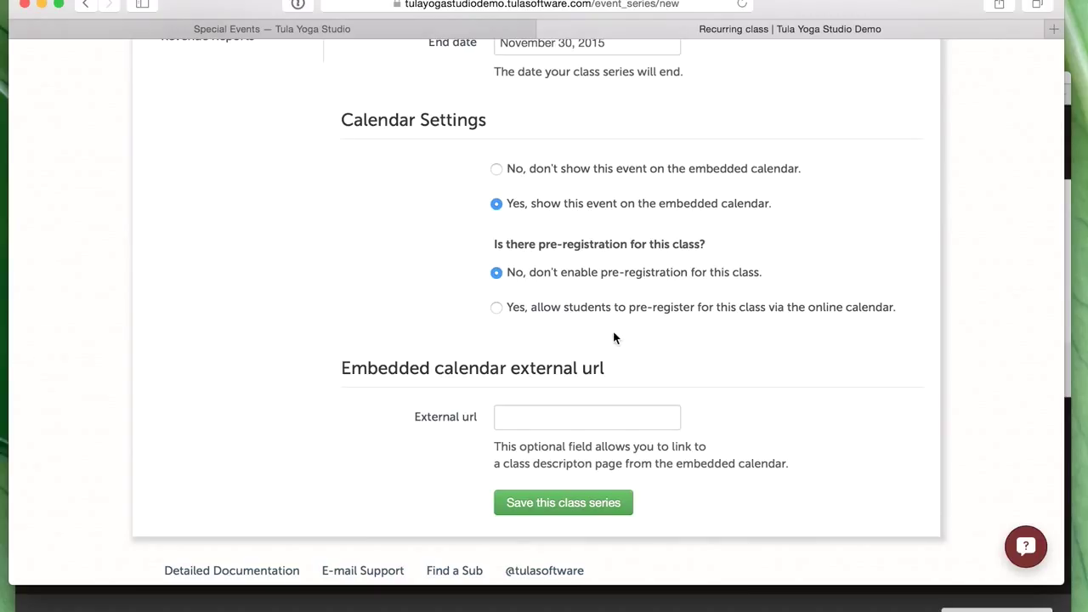
click(798, 316)
- Set registration to no payment required with unlimited space, then move to the external URL field
scroll(881, 376, down, 3)
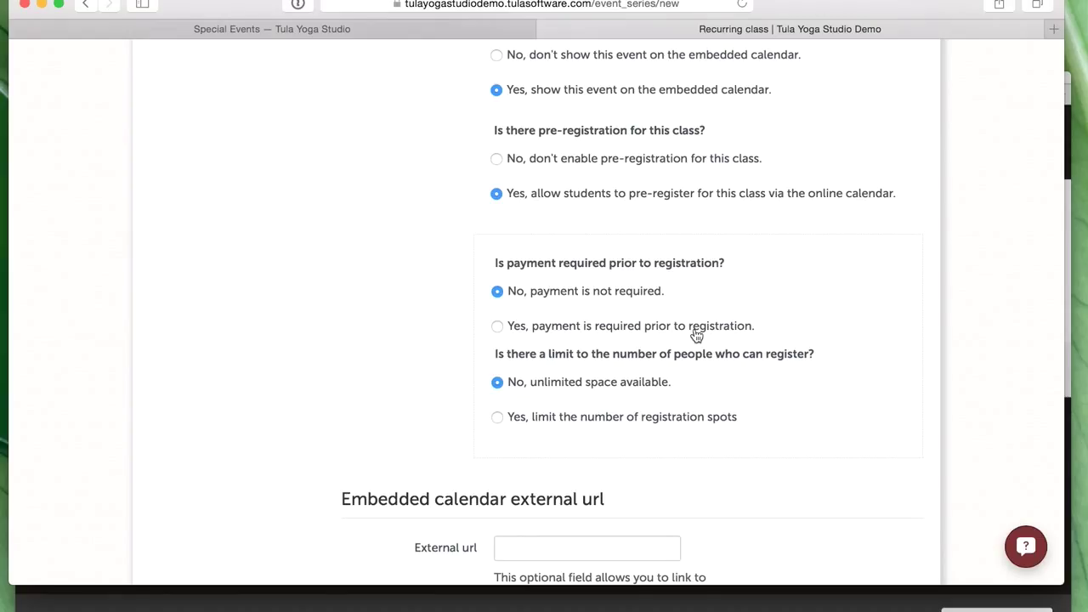
scroll(695, 335, down, 1)
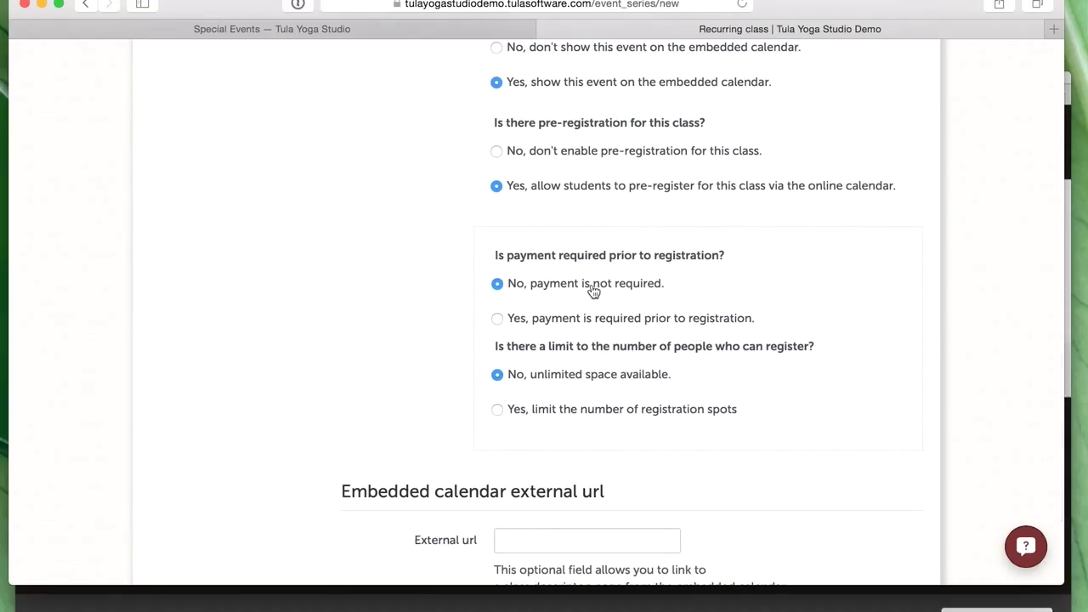
click(498, 319)
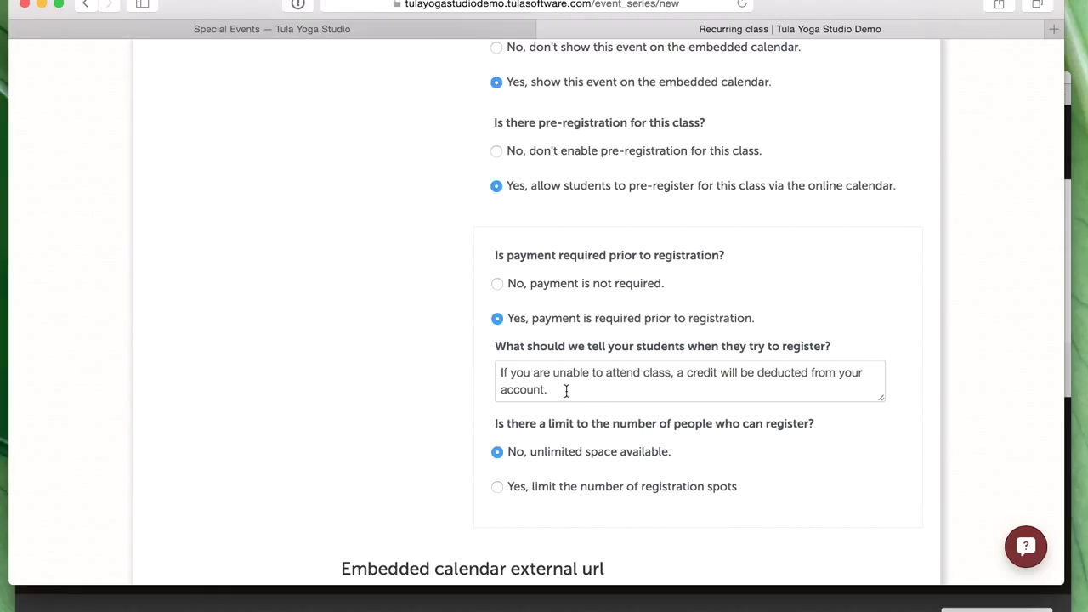
scroll(563, 388, down, 1)
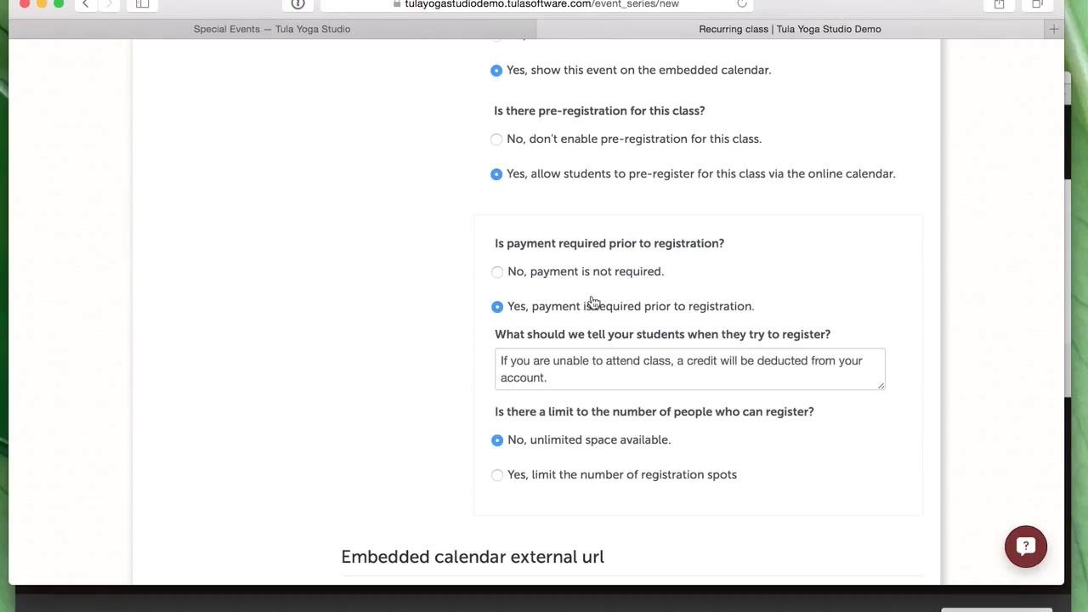
click(630, 270)
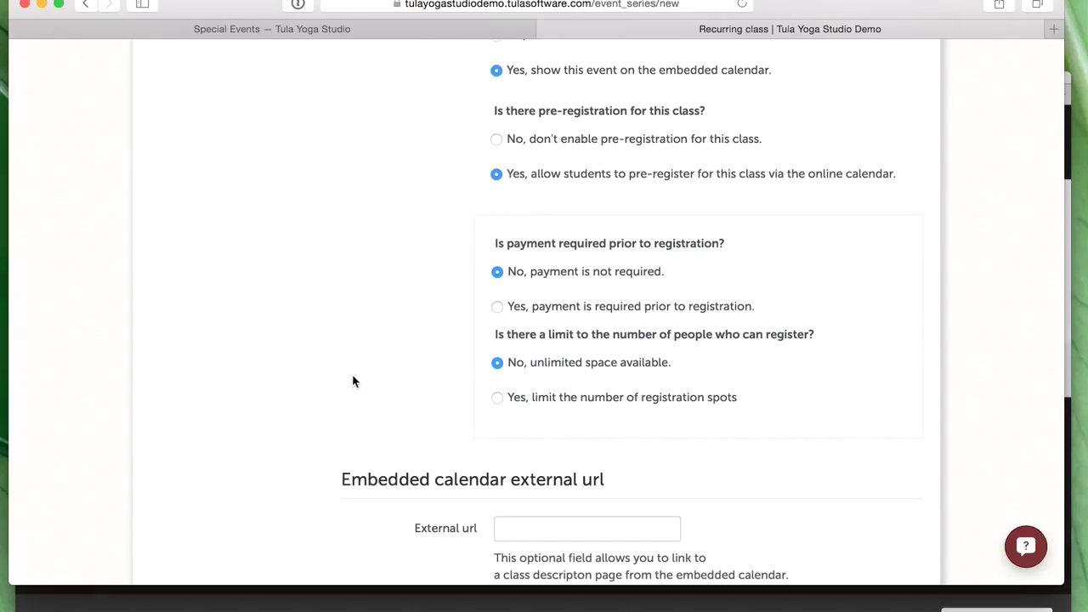
scroll(354, 382, down, 1)
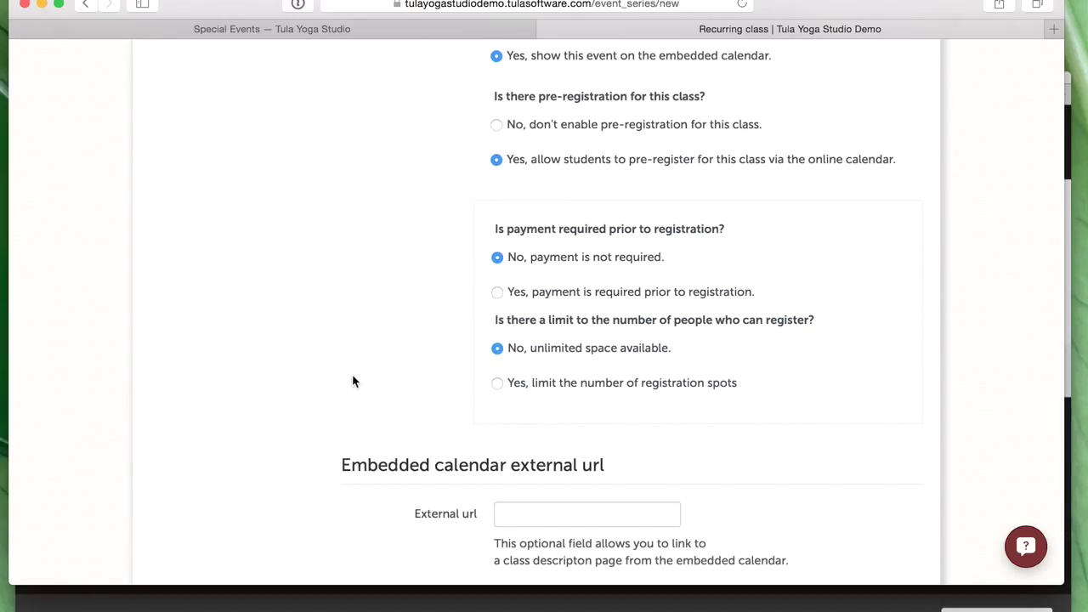
scroll(353, 376, down, 5)
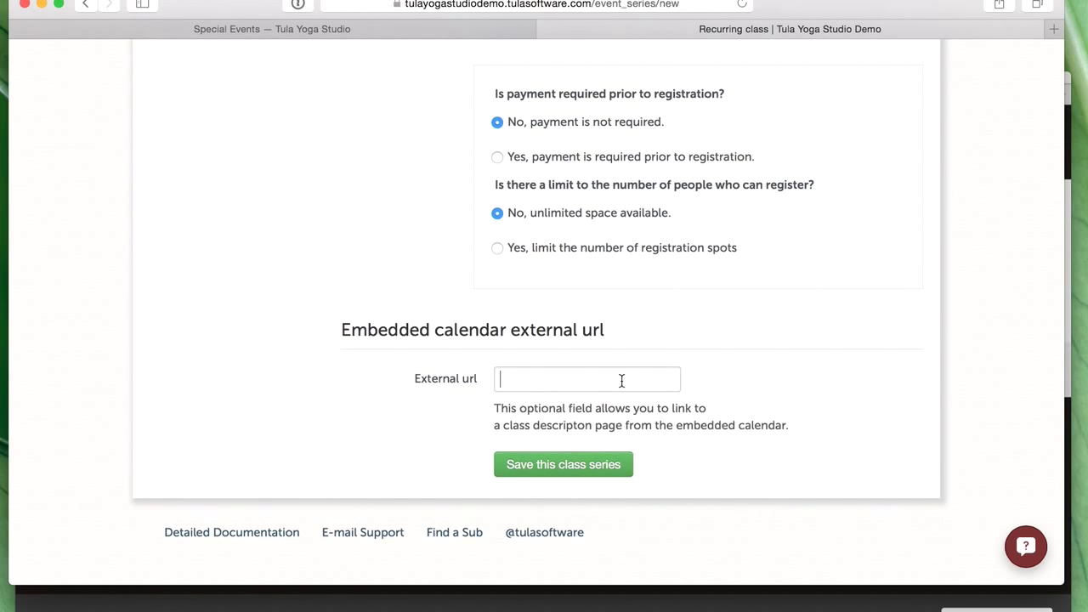
scroll(396, 365, up, 7)
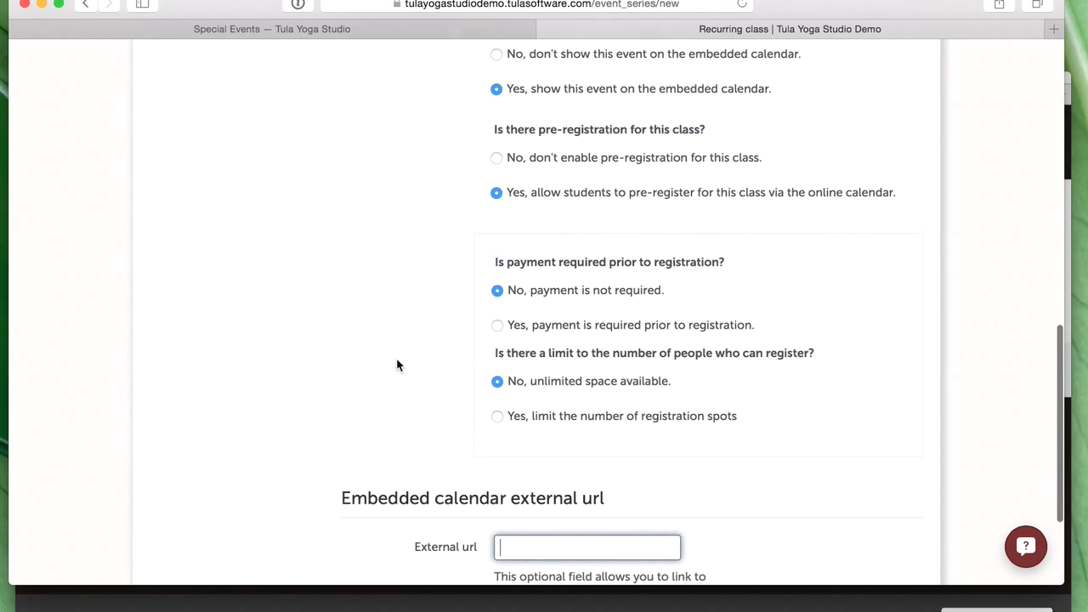
scroll(396, 365, down, 5)
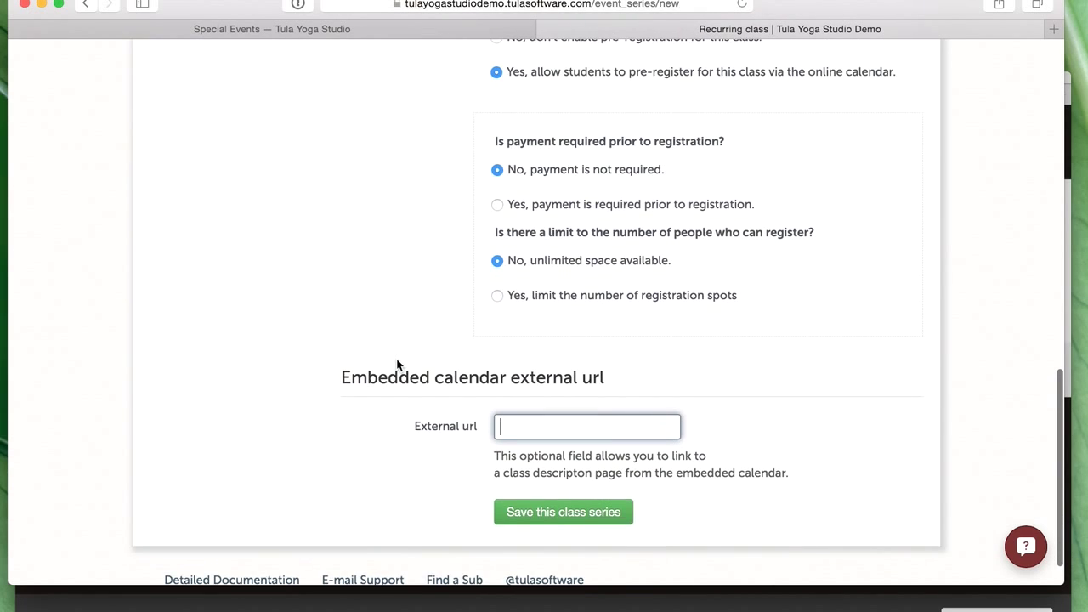
scroll(397, 364, up, 3)
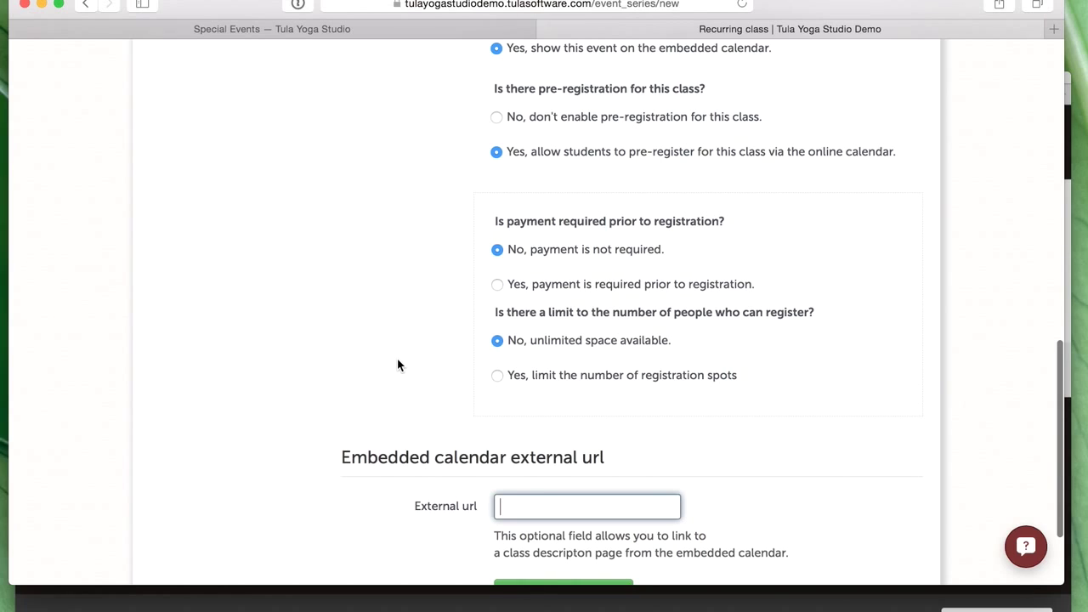
scroll(397, 364, up, 20)
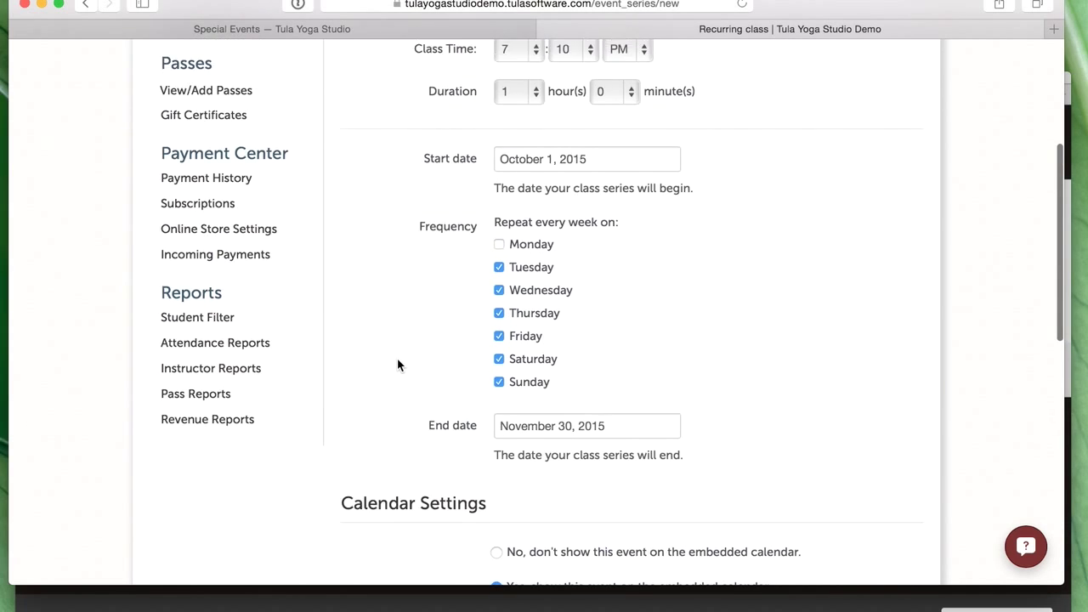
scroll(397, 365, up, 10)
scroll(397, 365, down, 20)
scroll(397, 364, down, 7)
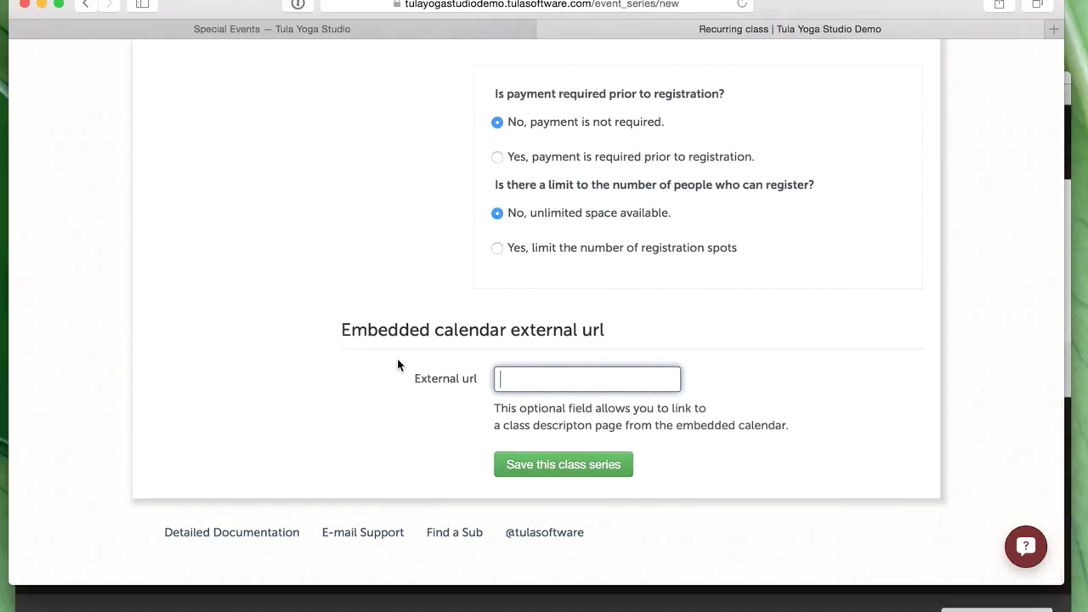
click(398, 379)
- Save the Sunrise Vinyasa series, refresh to list its 52 events, and switch to Squarespace
click(575, 467)
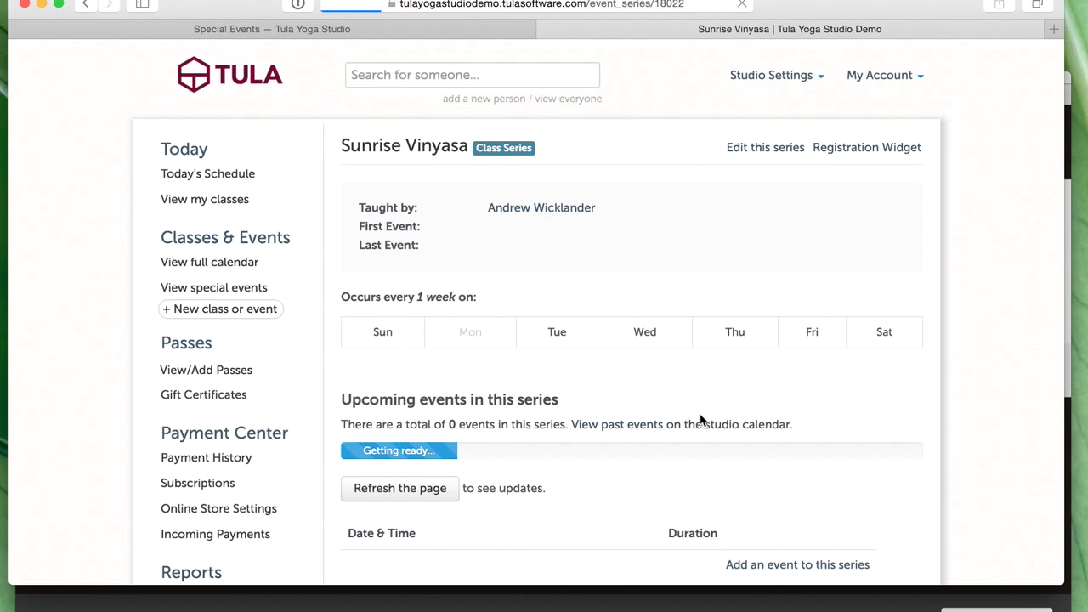
scroll(686, 408, down, 2)
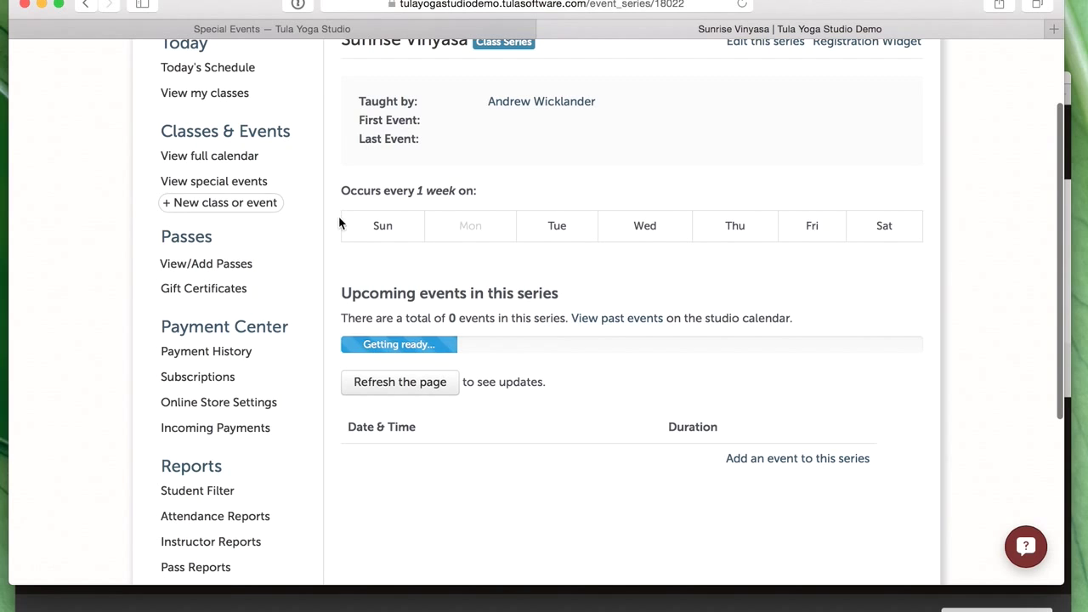
scroll(1027, 271, up, 1)
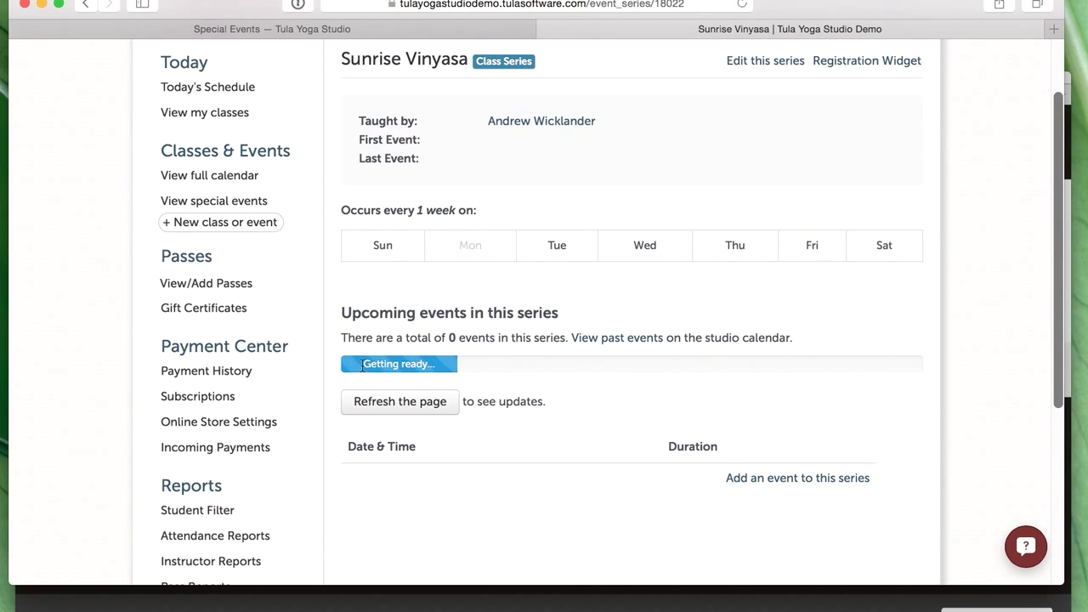
click(393, 405)
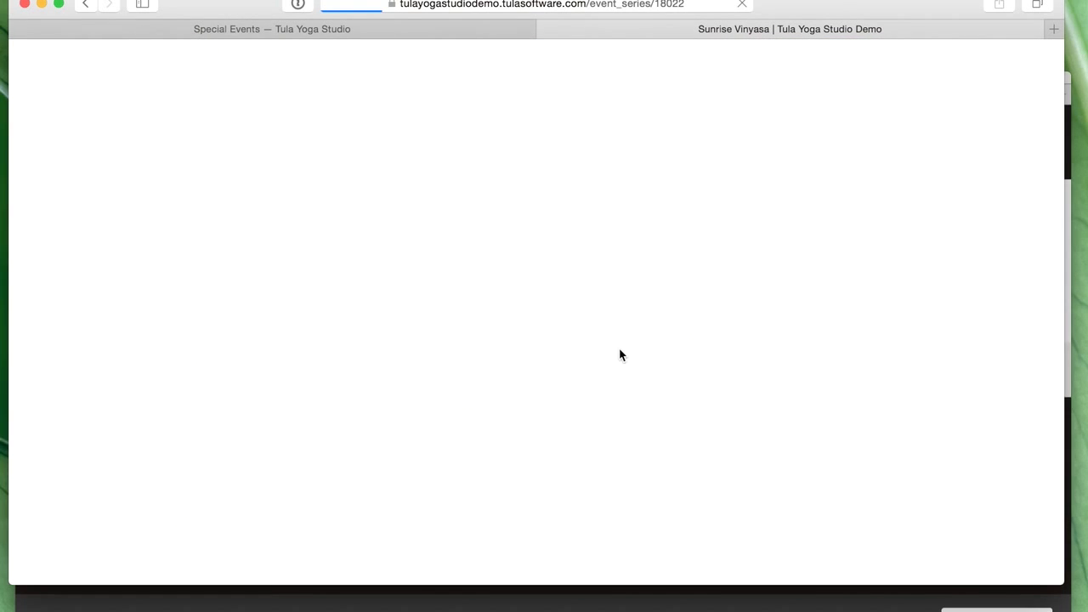
scroll(467, 390, down, 5)
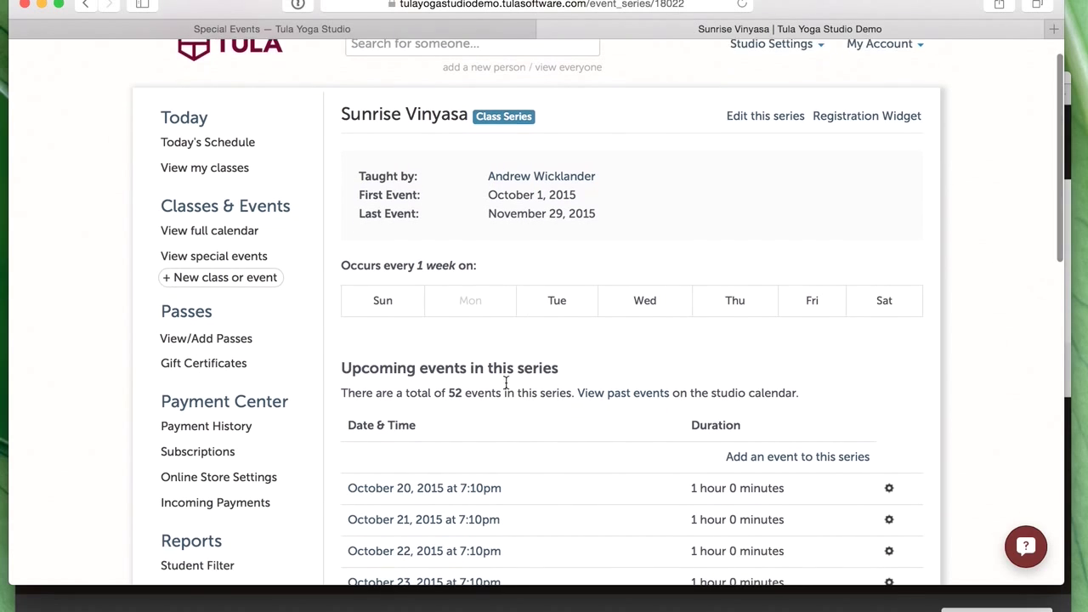
scroll(488, 250, down, 5)
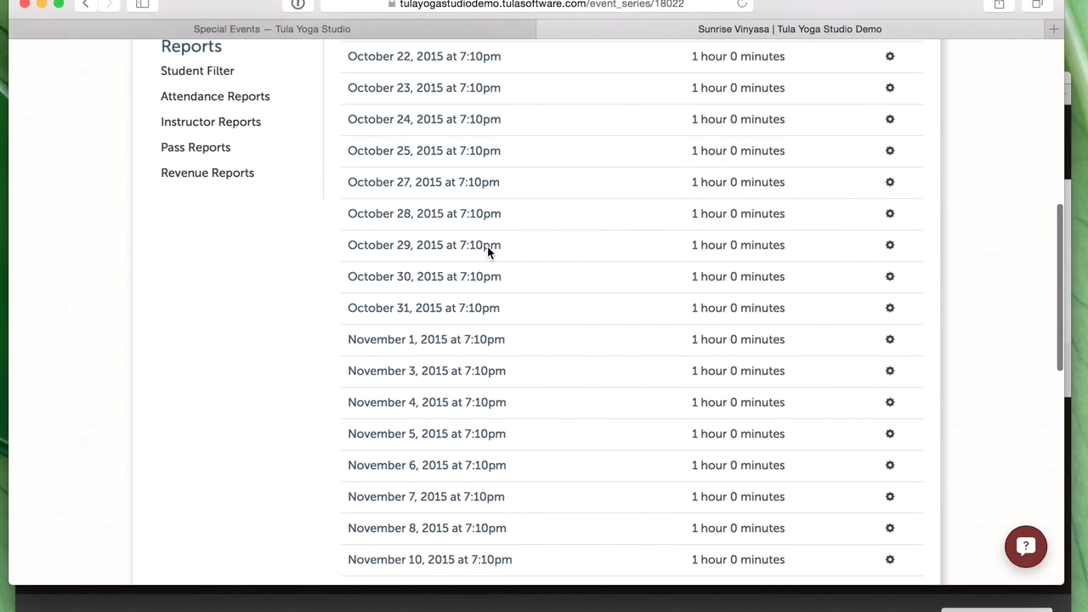
scroll(488, 250, up, 10)
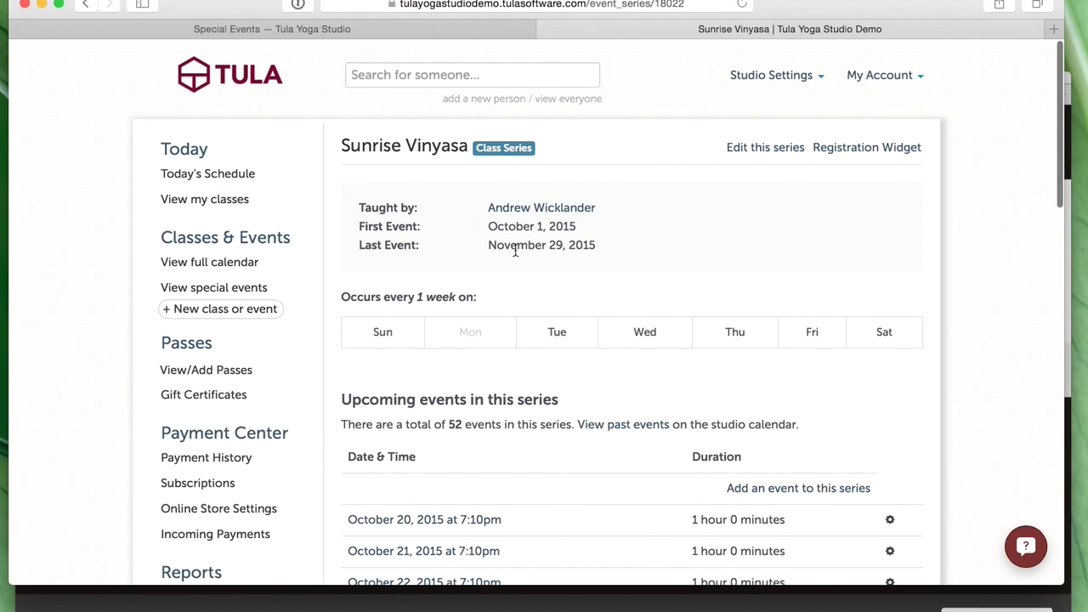
click(636, 605)
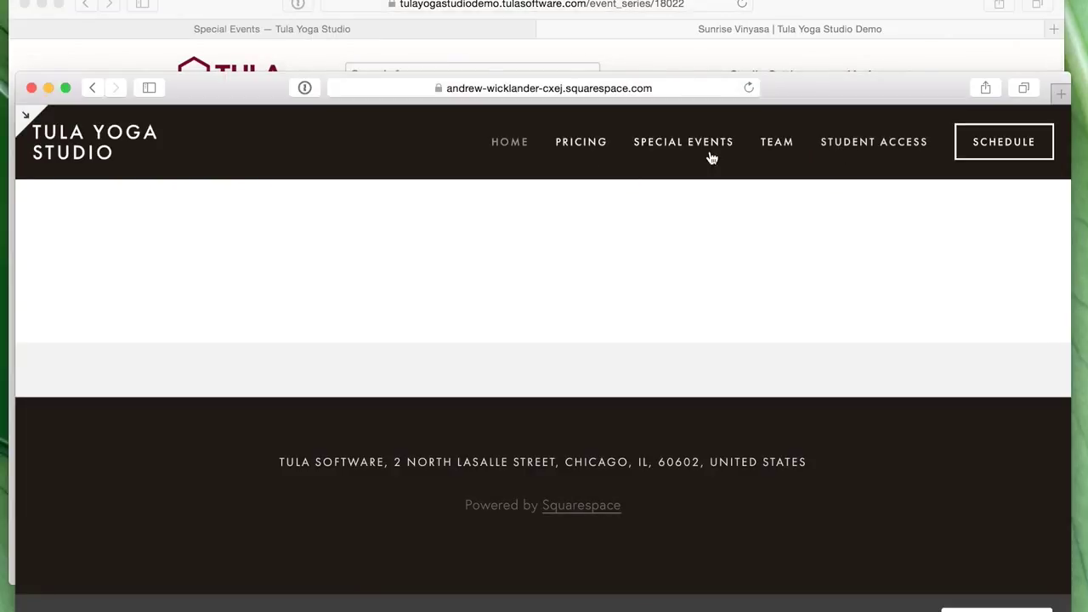
- Check the live Schedule calendar shows Sunrise Vinyasa at 7:10–8:10 PM, then return to Tula
click(1027, 156)
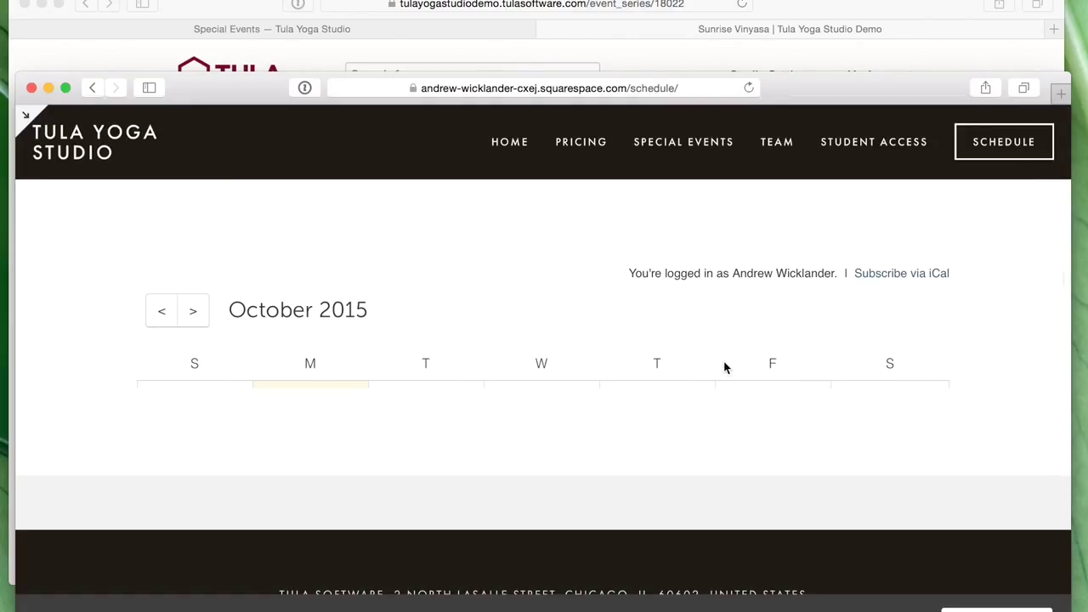
scroll(757, 365, down, 5)
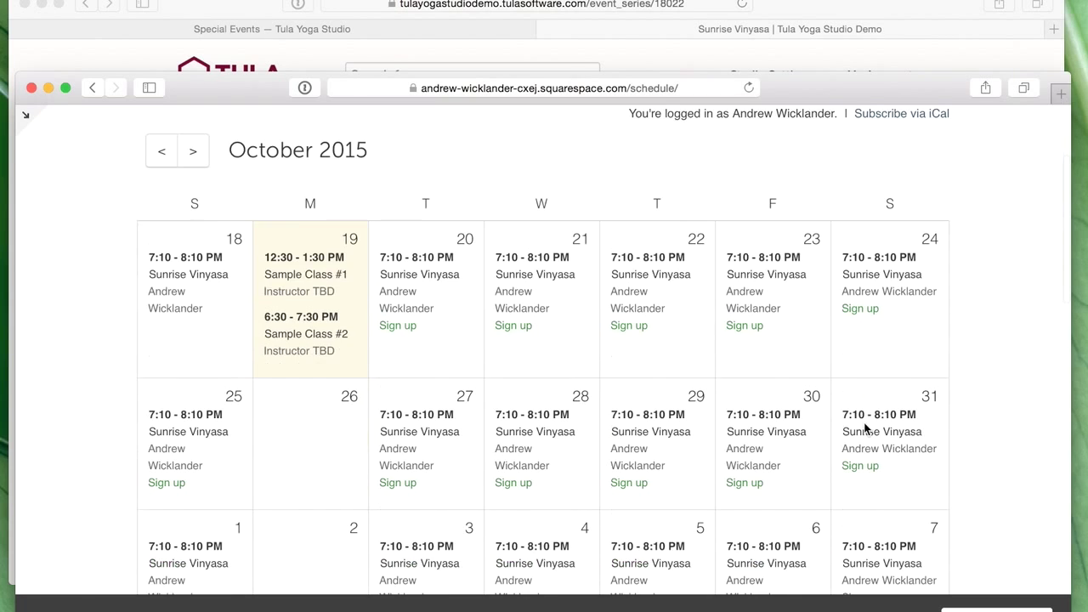
scroll(911, 309, down, 2)
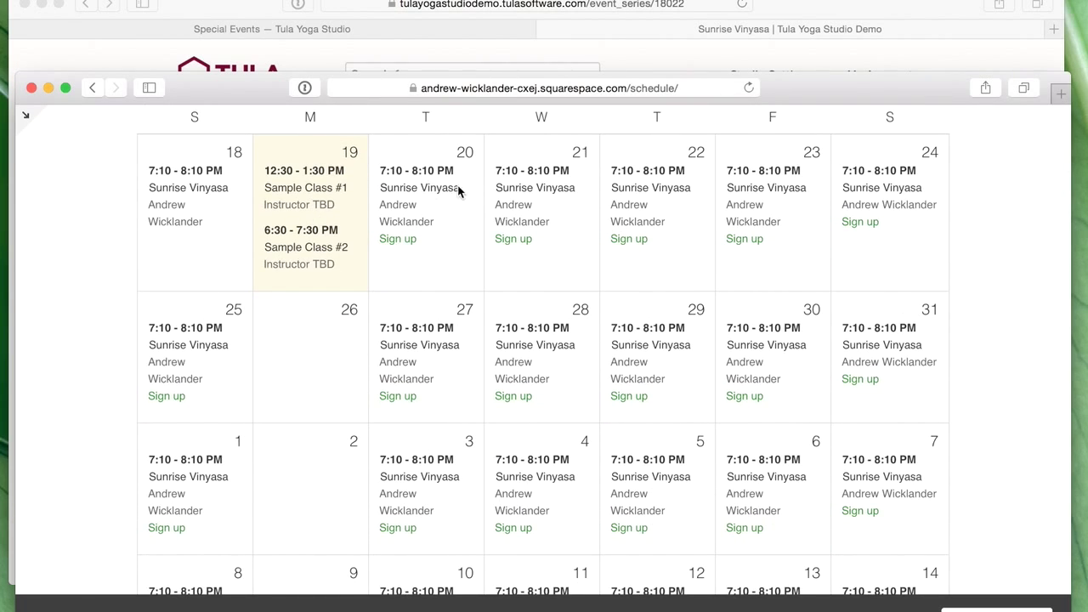
scroll(581, 259, down, 1)
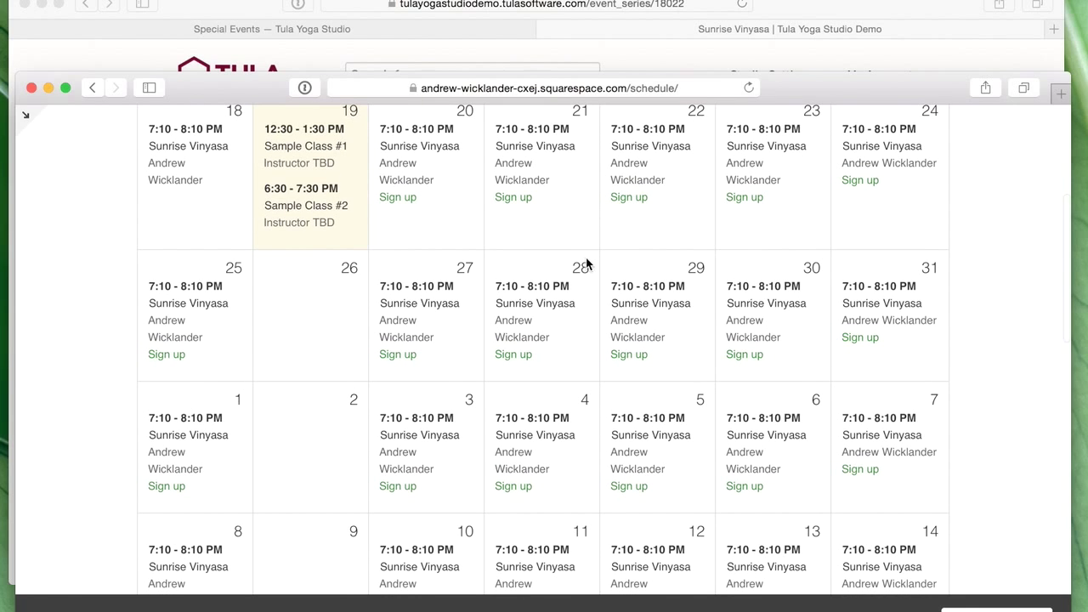
click(787, 54)
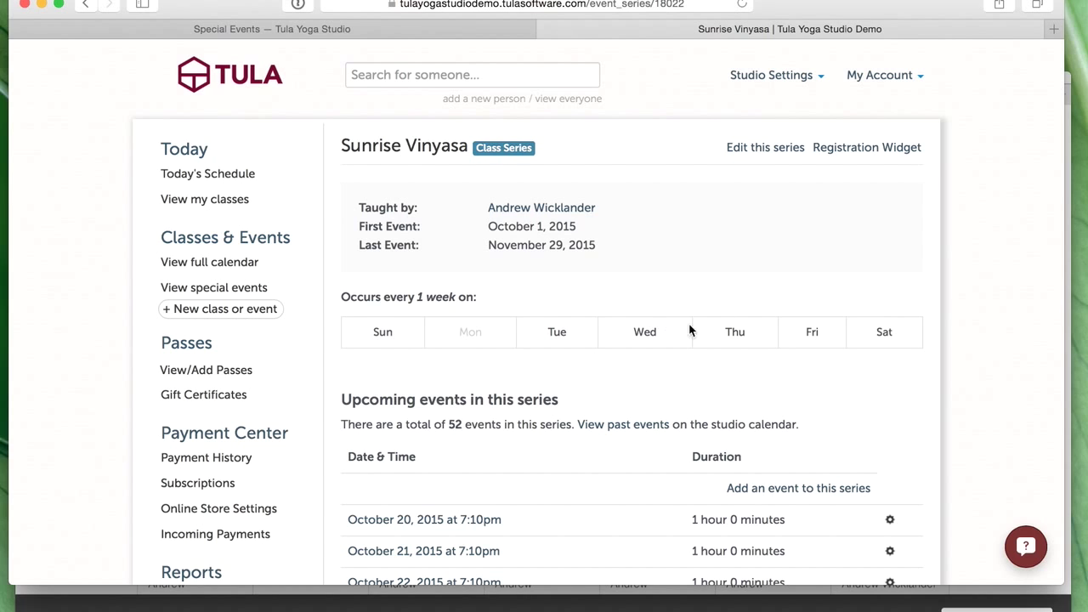
- Open the Sunrise Vinyasa series for editing and look over the class start hour options
click(756, 150)
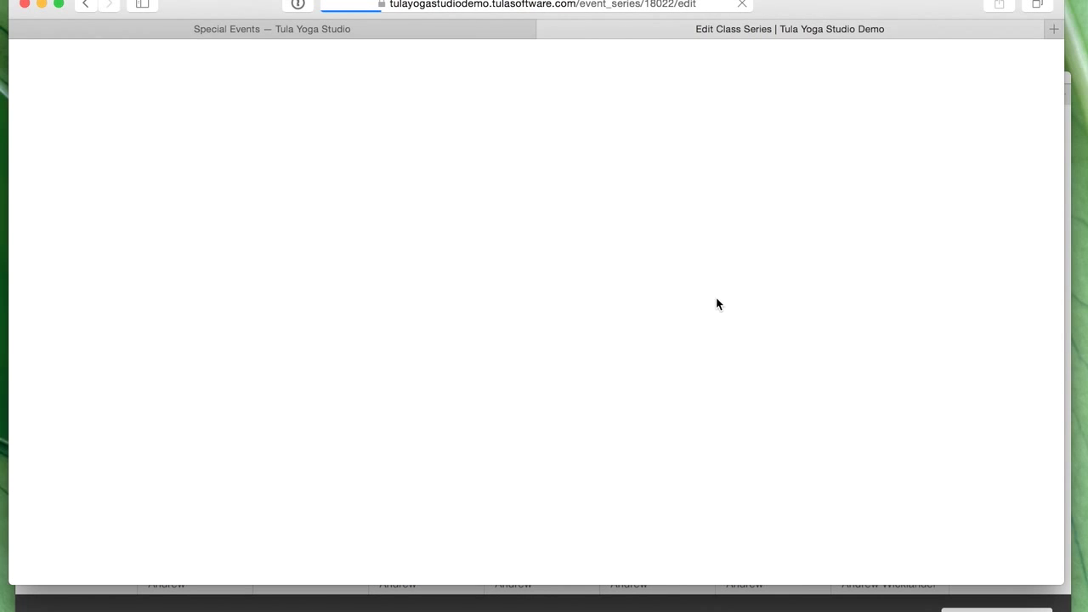
scroll(783, 404, down, 5)
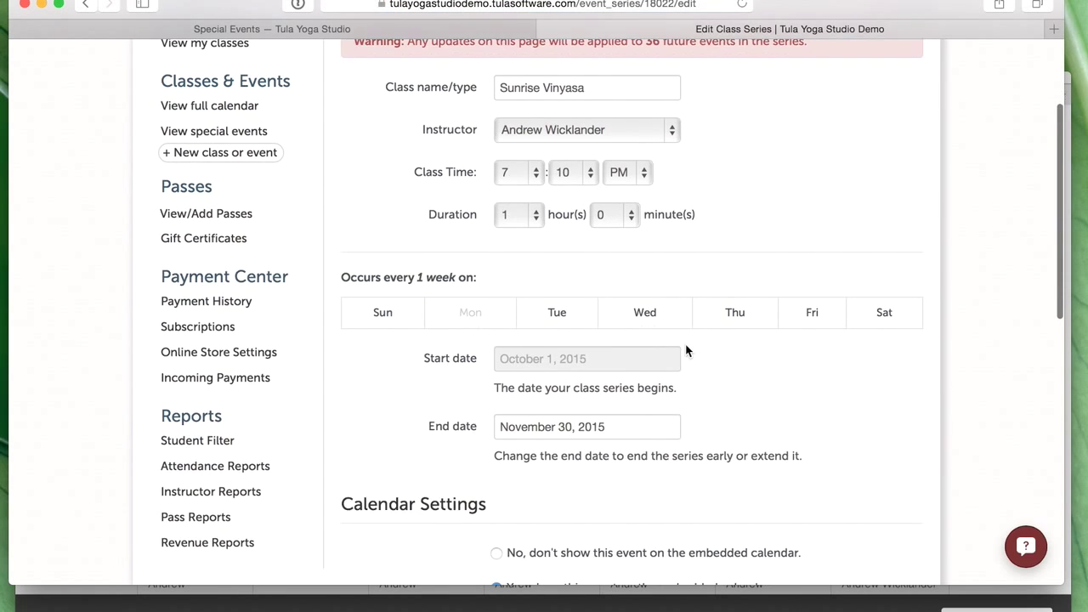
click(517, 156)
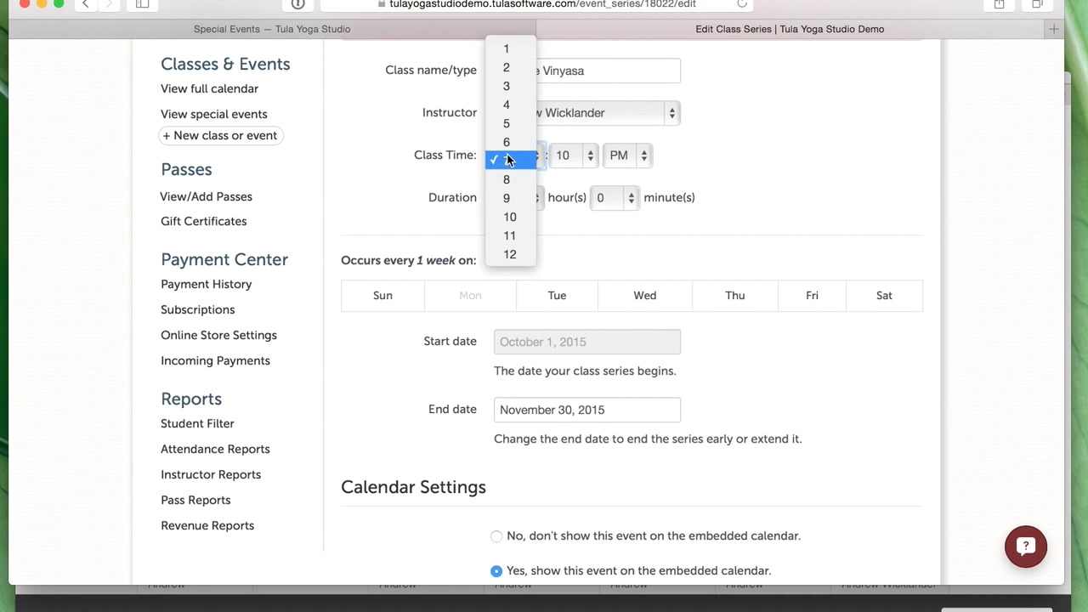
click(840, 177)
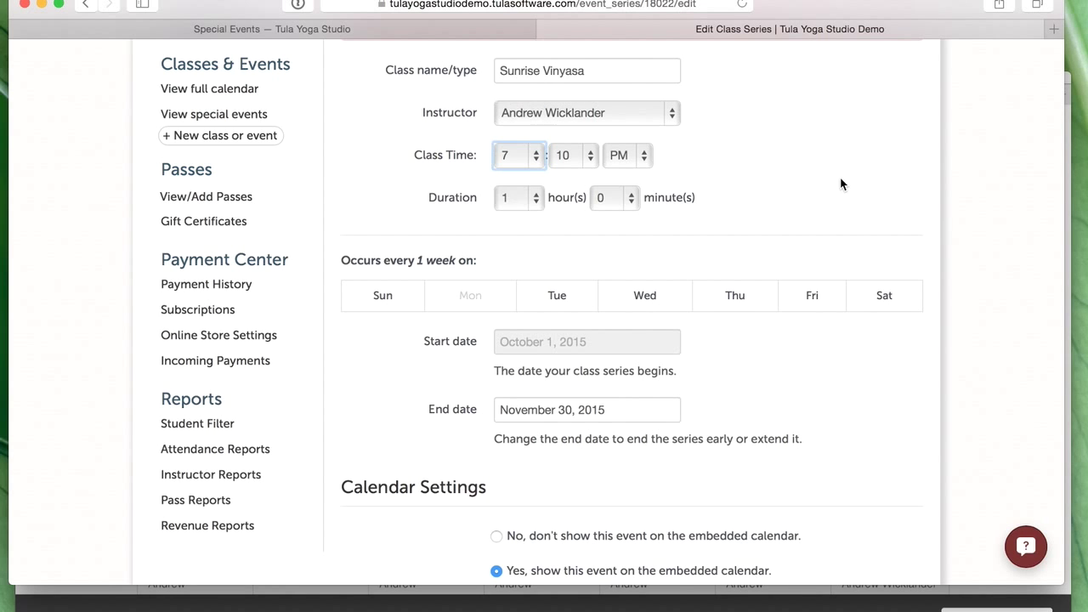
scroll(839, 177, up, 2)
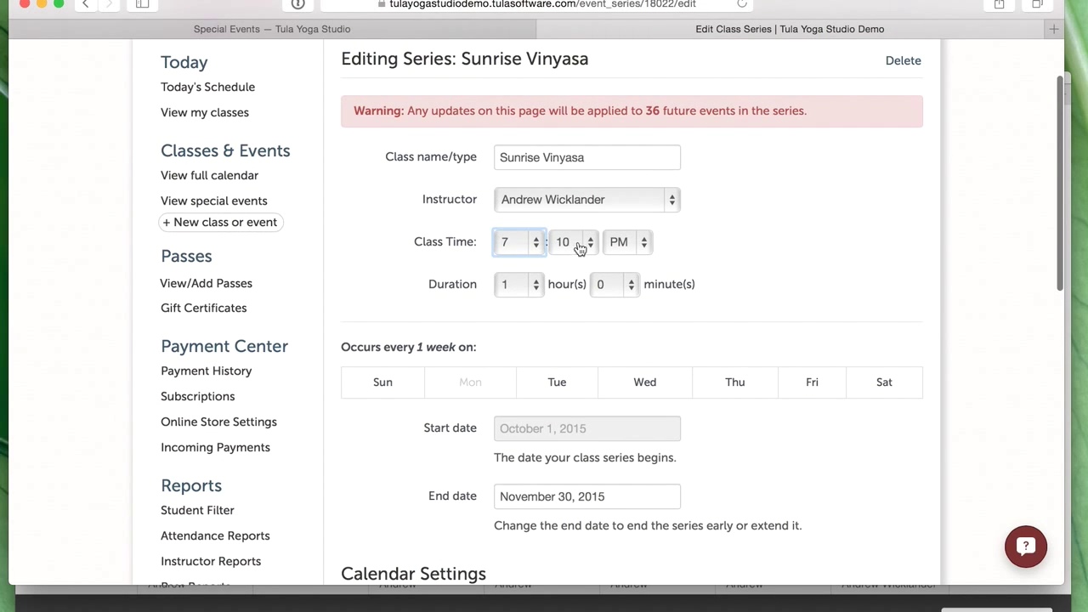
- Set the Sunrise Vinyasa class start time to 5:45 AM
click(524, 243)
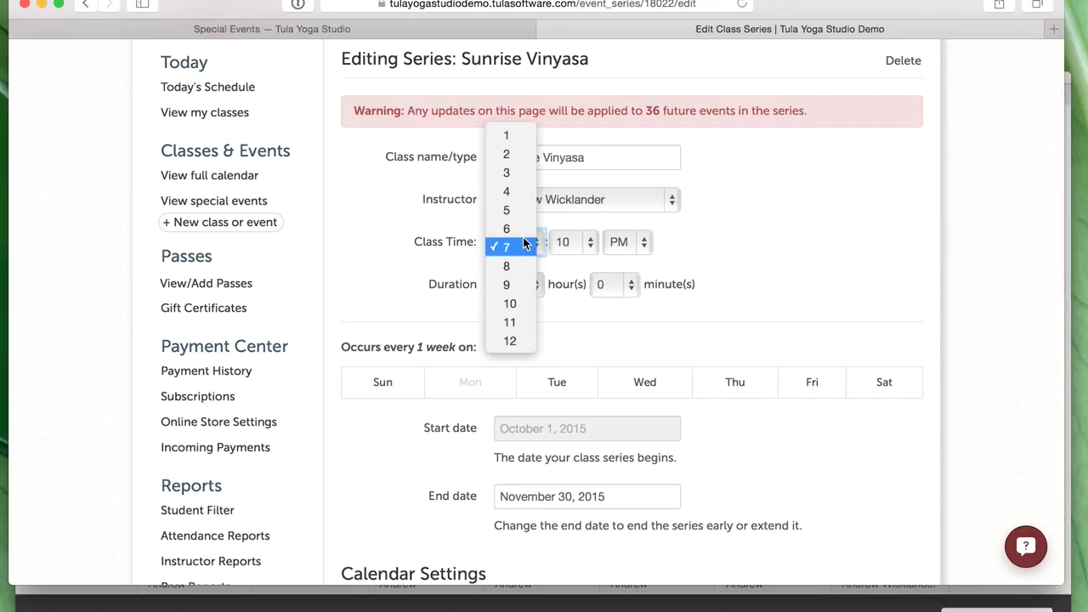
click(522, 212)
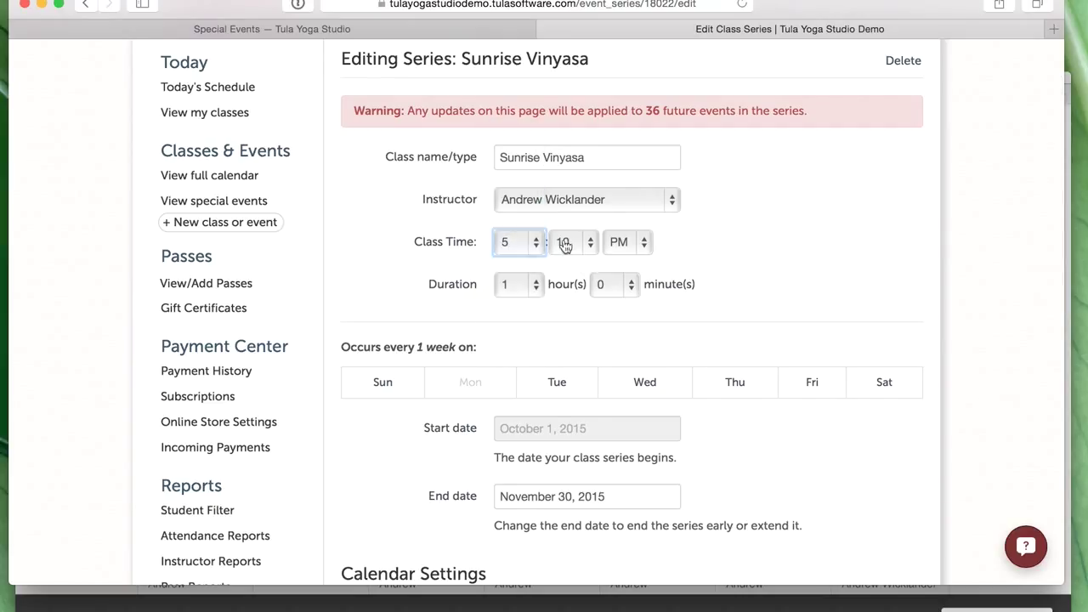
click(568, 244)
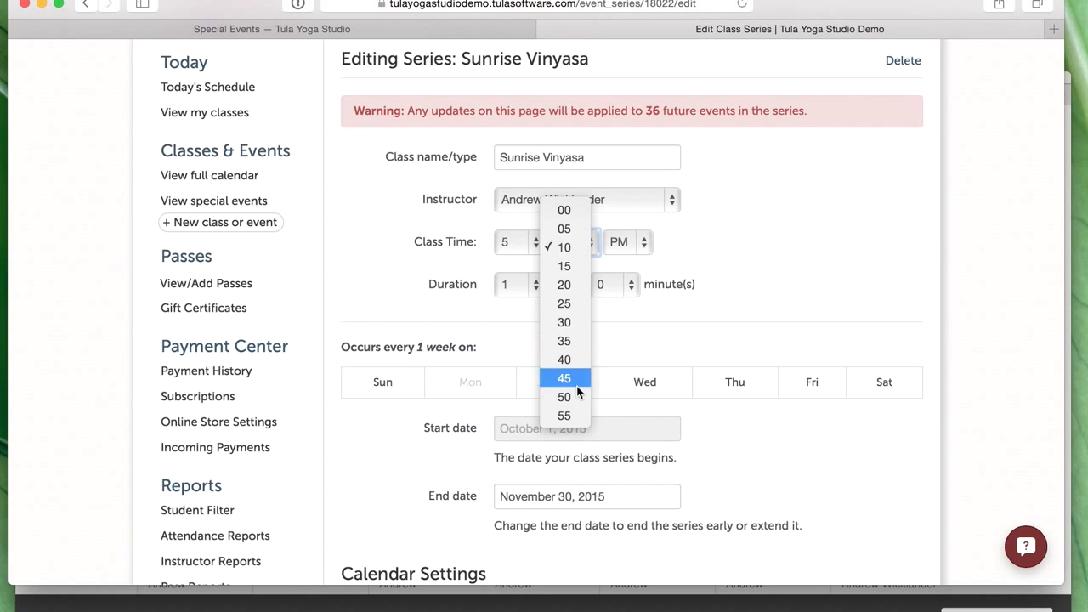
click(576, 379)
click(637, 252)
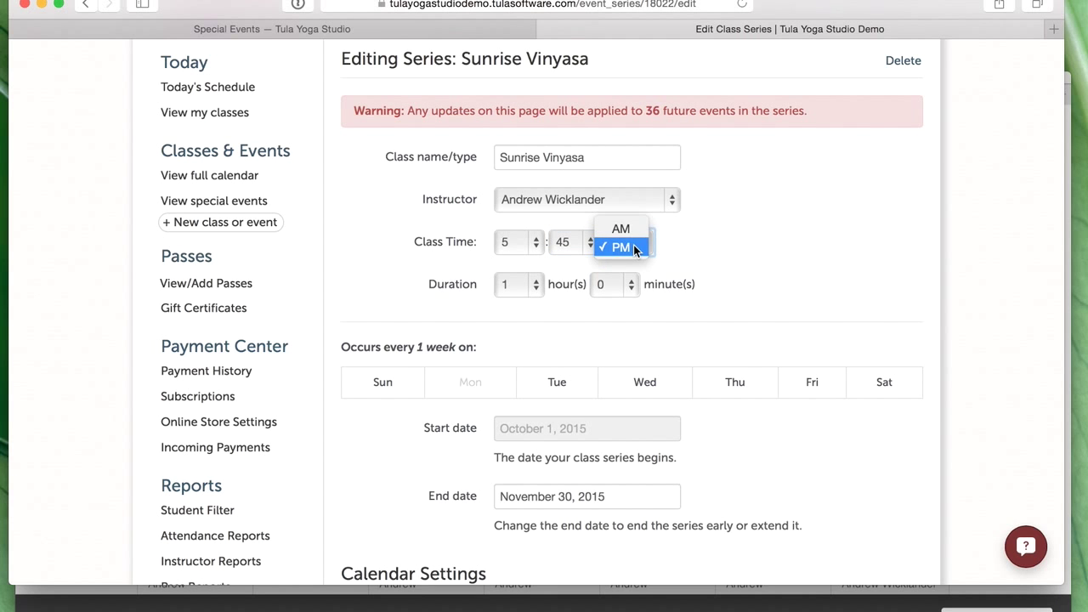
click(619, 226)
scroll(756, 330, down, 1)
scroll(755, 330, down, 15)
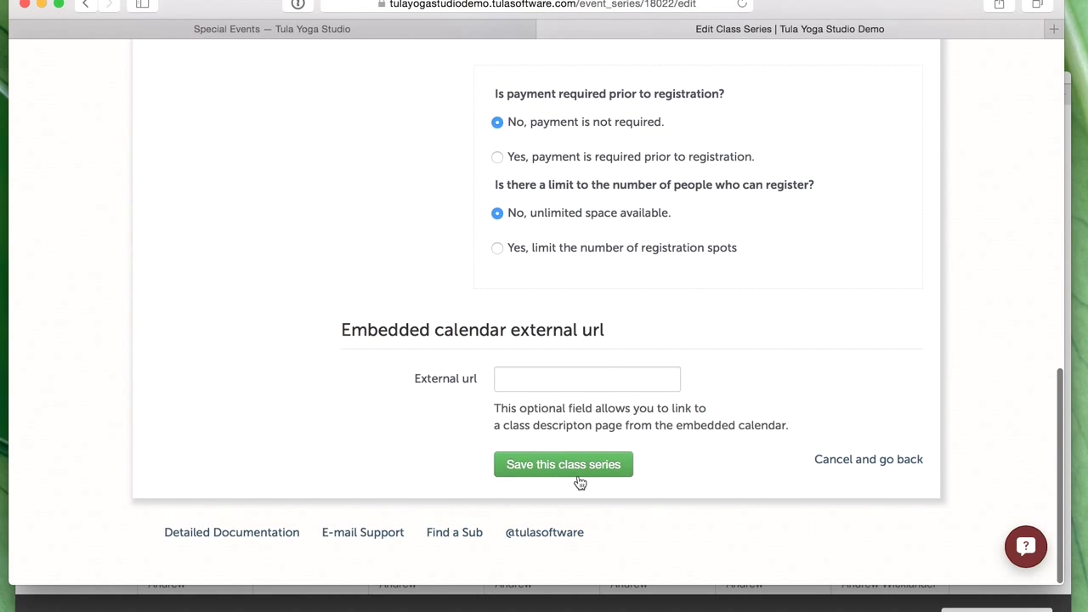
- Save the Sunrise Vinyasa series change and reload the Squarespace Schedule page
click(563, 464)
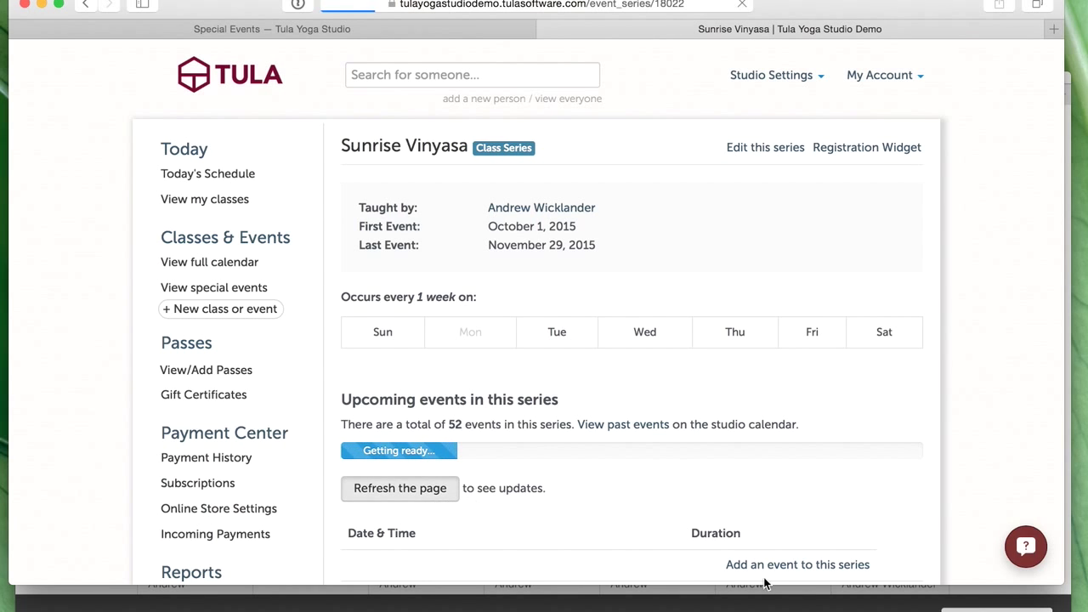
click(764, 586)
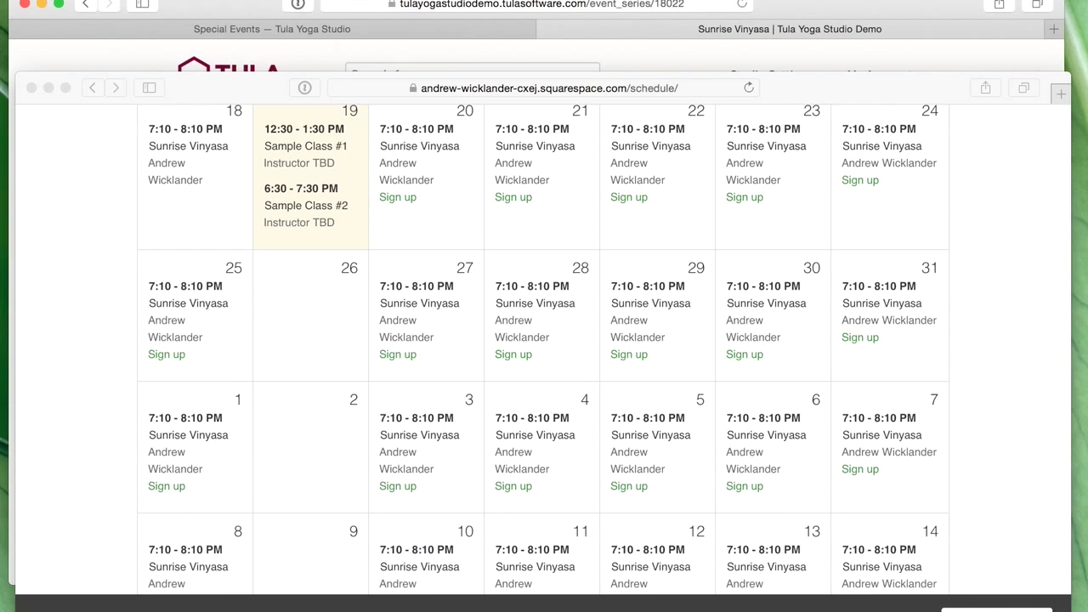
click(738, 481)
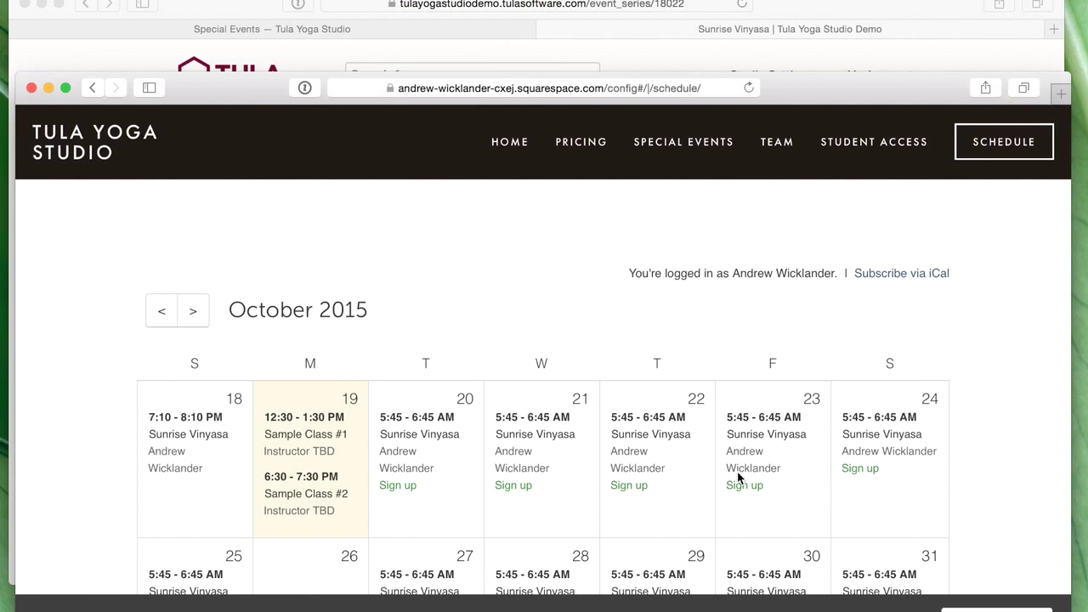
- Check the calendar shows Sunrise Vinyasa at 5:45–6:45 AM, then return to the Tula series page
scroll(751, 402, down, 3)
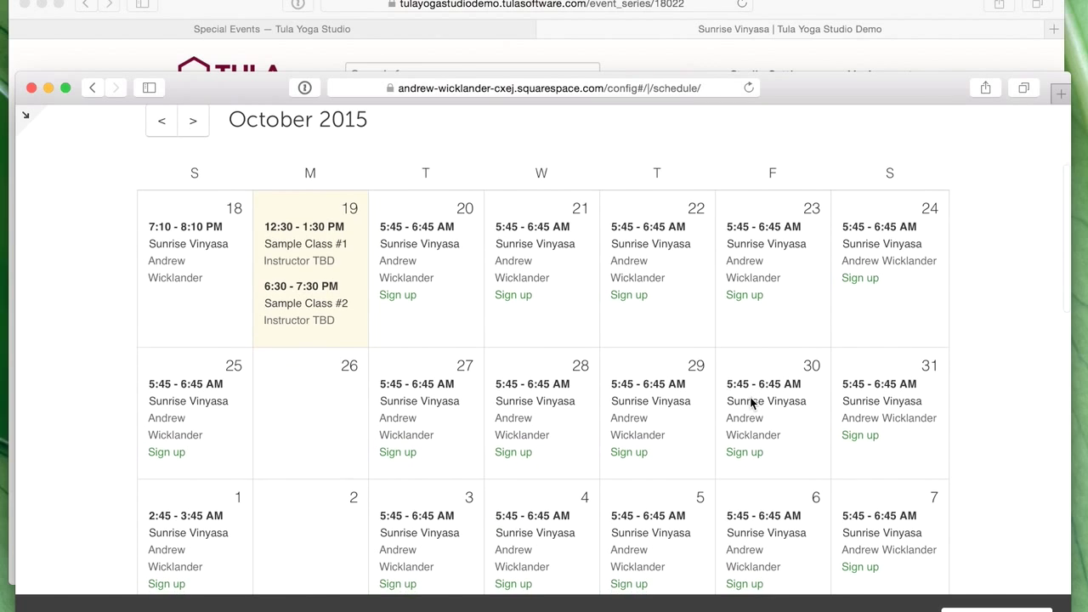
scroll(751, 401, up, 4)
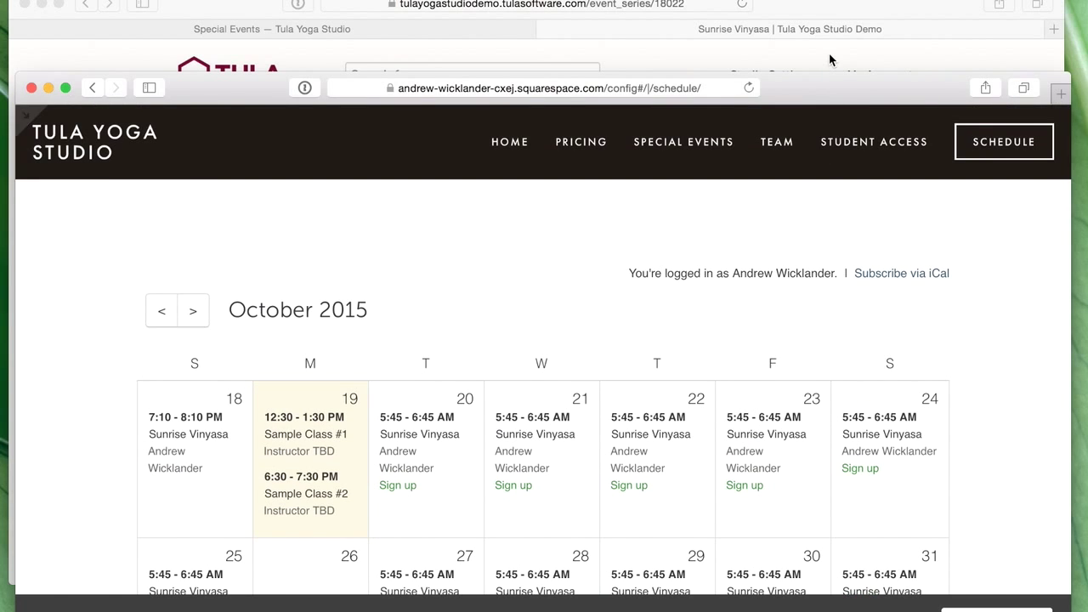
click(831, 59)
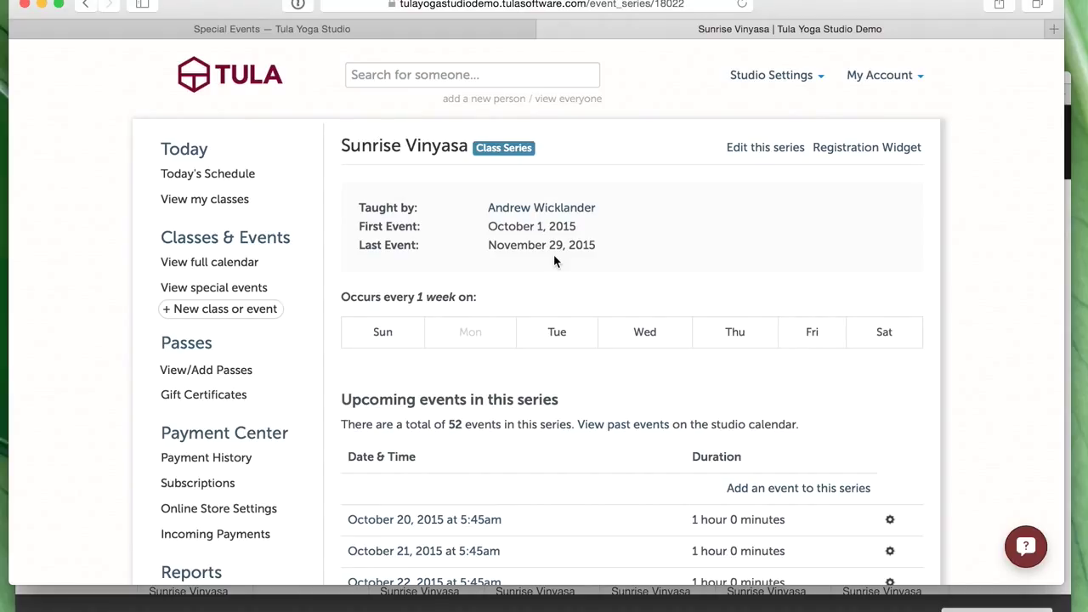
- Start a new class series named Sunset Vinyasa and assign its instructor
click(242, 311)
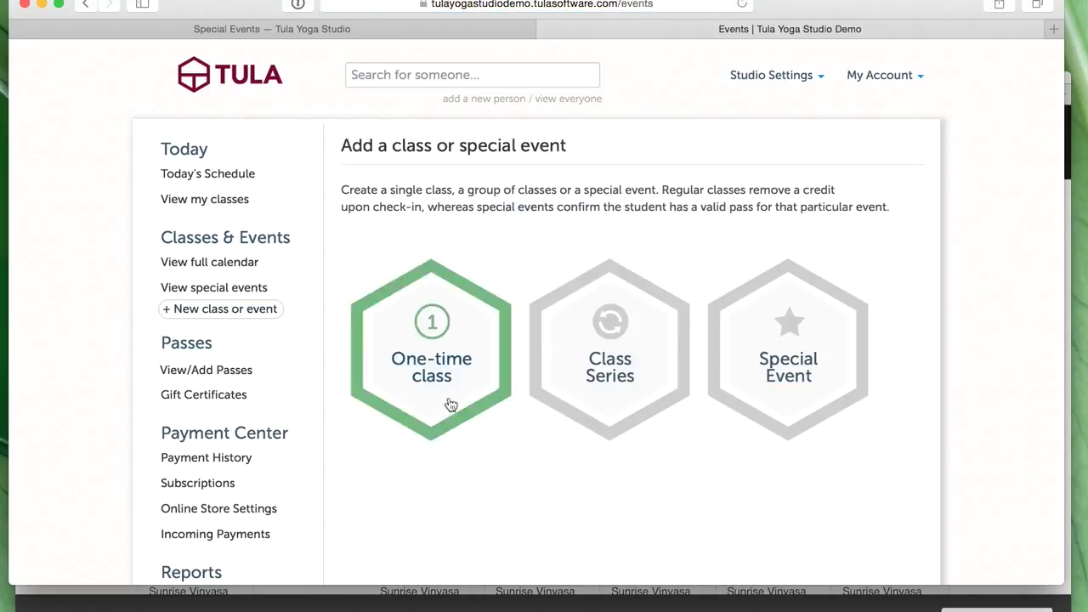
click(628, 320)
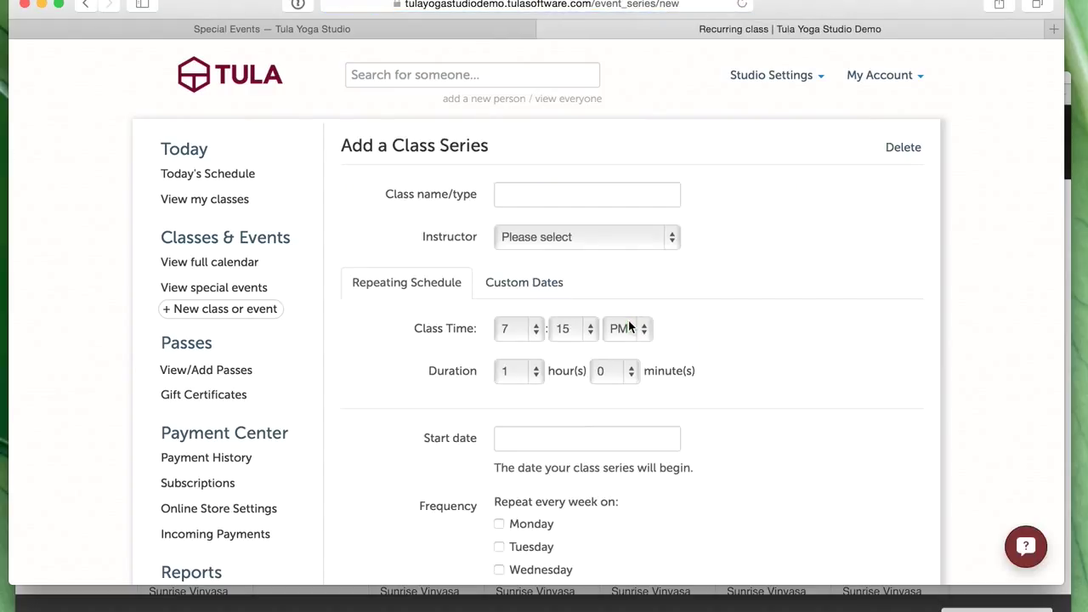
click(543, 200)
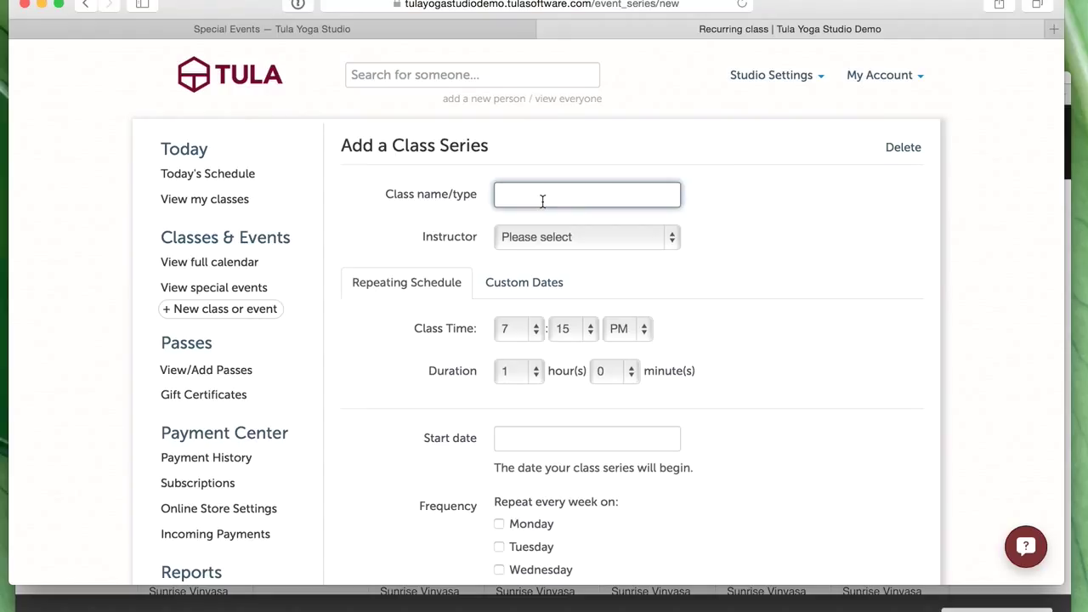
text(Sunset Vinyasa)
click(548, 242)
click(561, 260)
scroll(765, 376, down, 3)
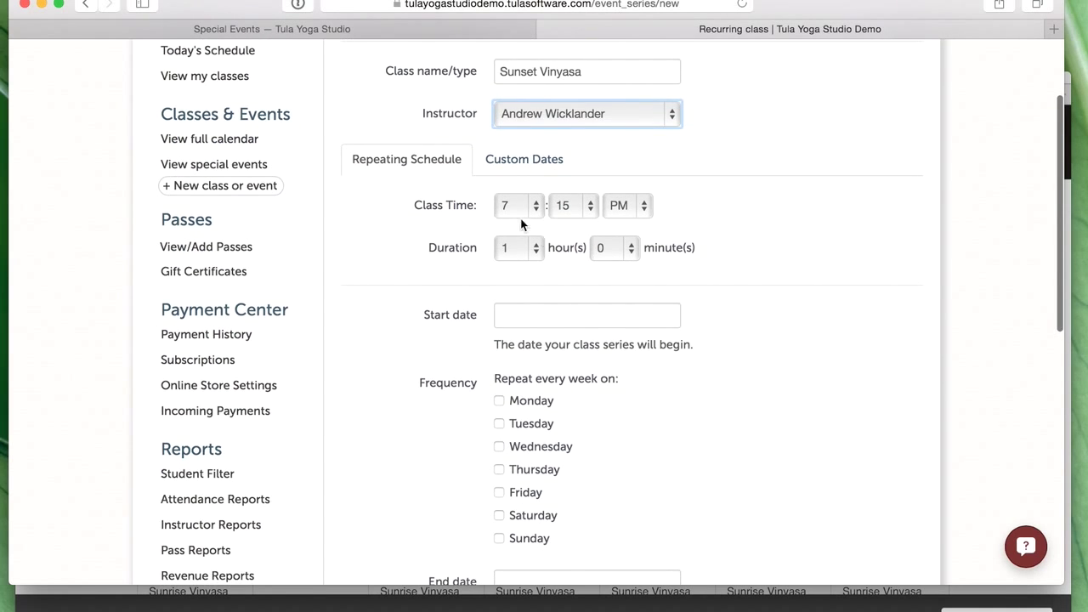
- Set the class to start at 7:00 PM and last 1 hour 30 minutes
click(514, 206)
click(509, 210)
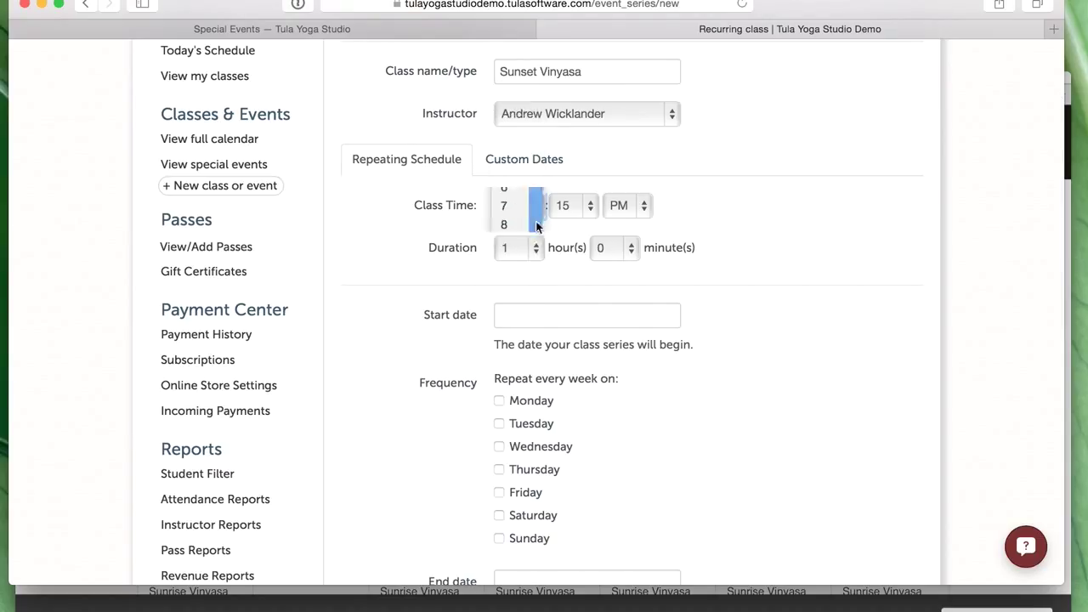
click(583, 214)
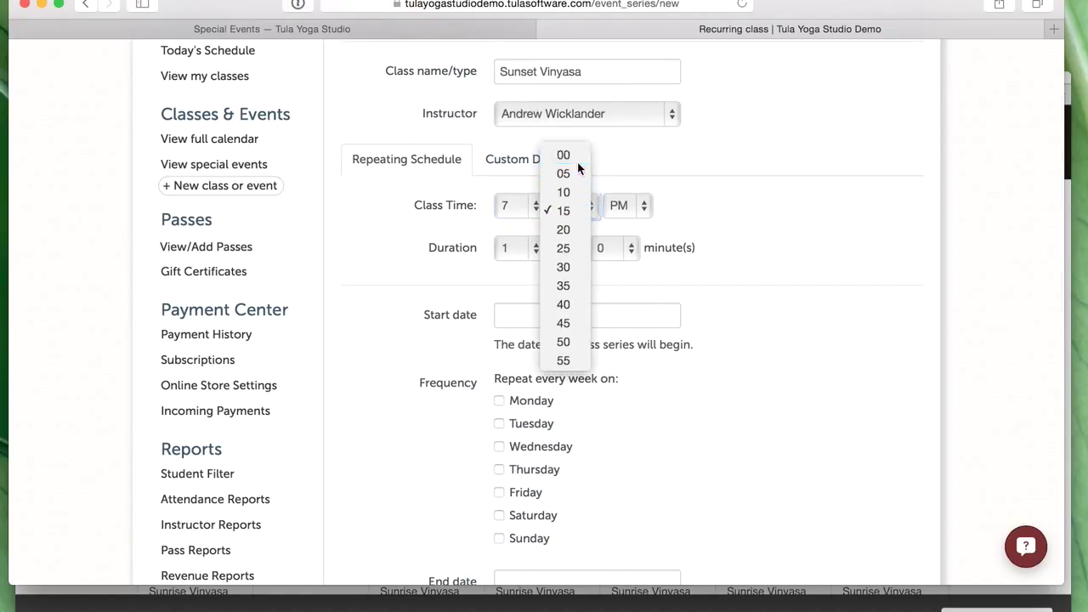
click(570, 155)
click(605, 254)
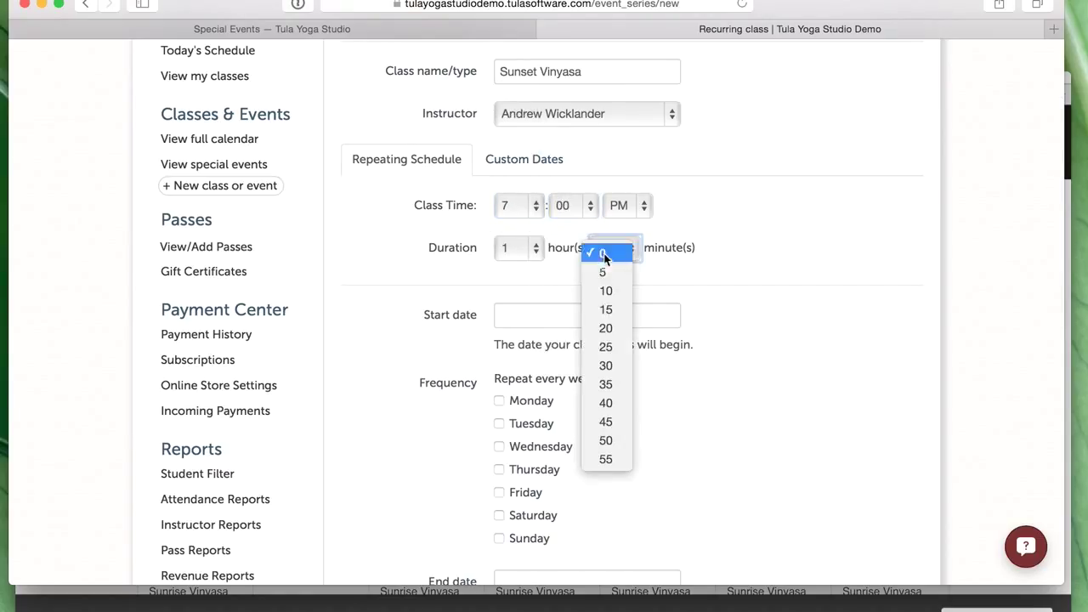
click(615, 366)
- Start the series on October 1, 2015, repeating every Tuesday, Wednesday and Thursday
click(539, 313)
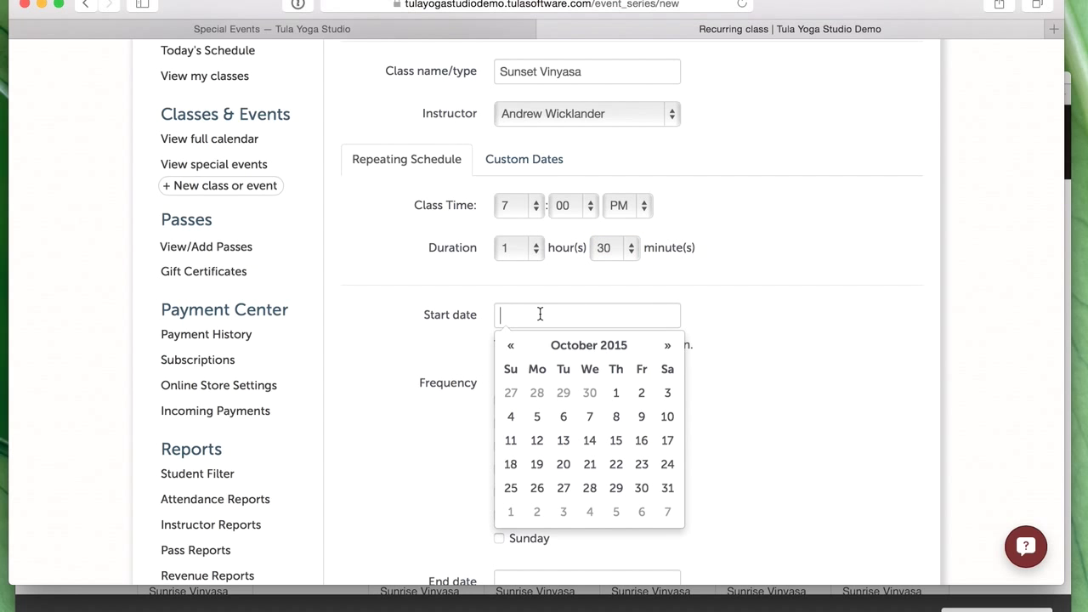
click(619, 397)
scroll(660, 396, down, 7)
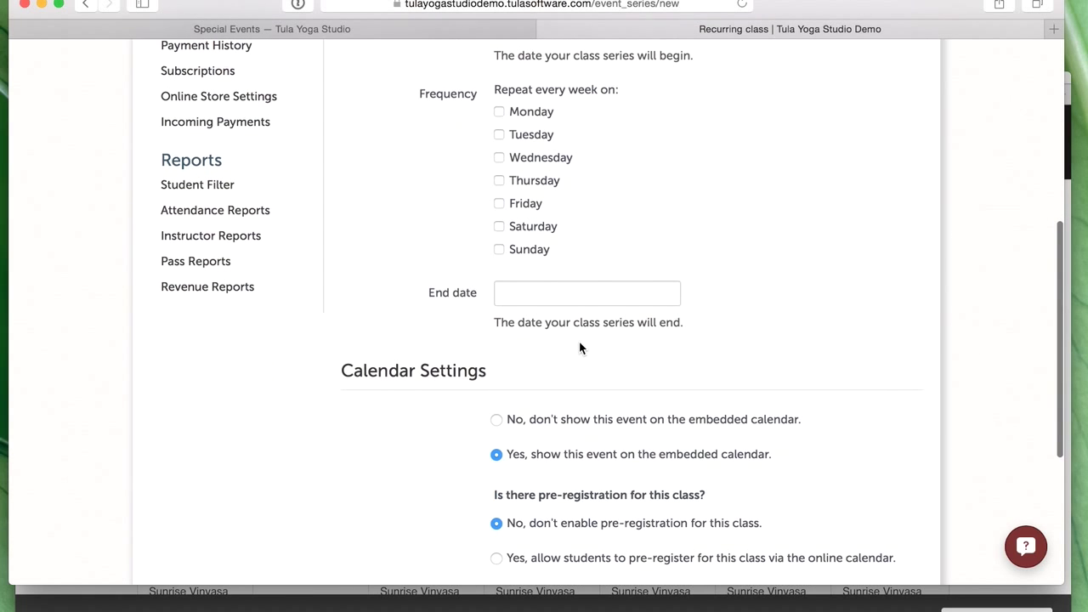
click(531, 138)
click(536, 164)
click(538, 183)
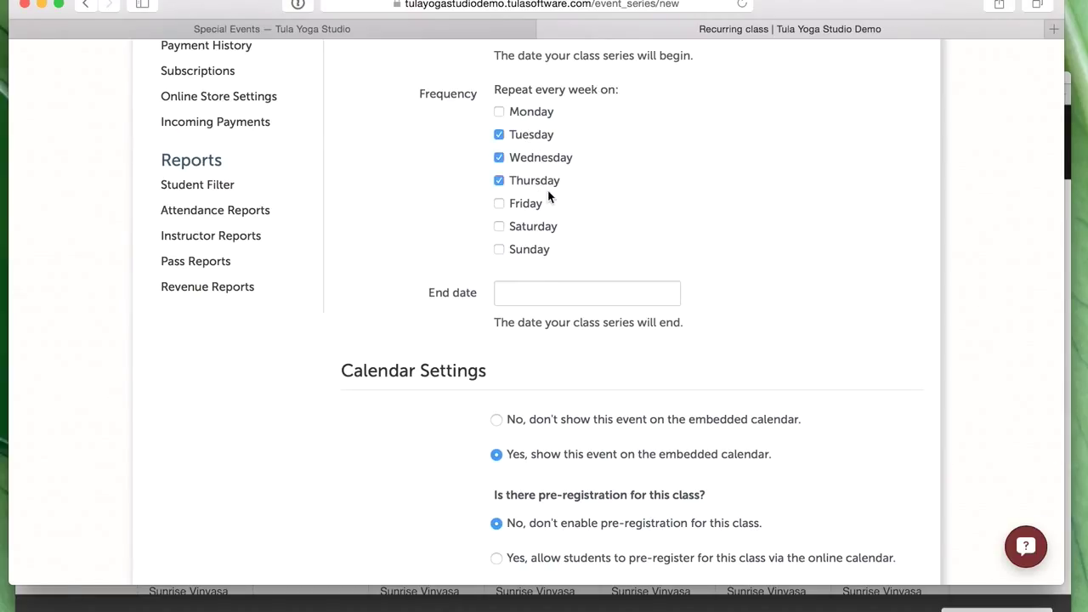
- End the series on November 30, 2015, allow online pre-registration, and save it
click(568, 304)
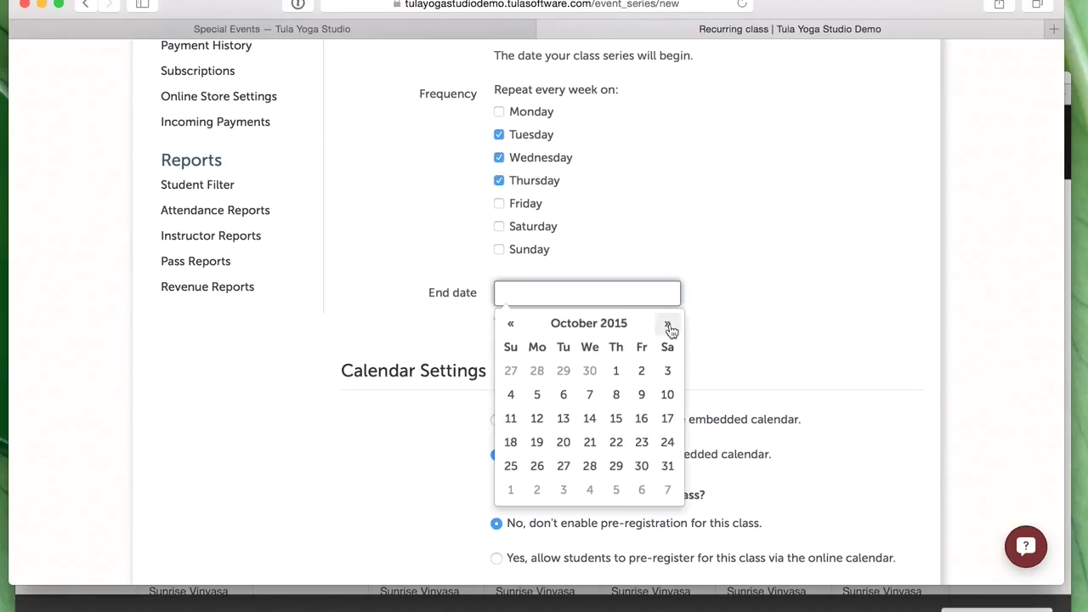
click(667, 324)
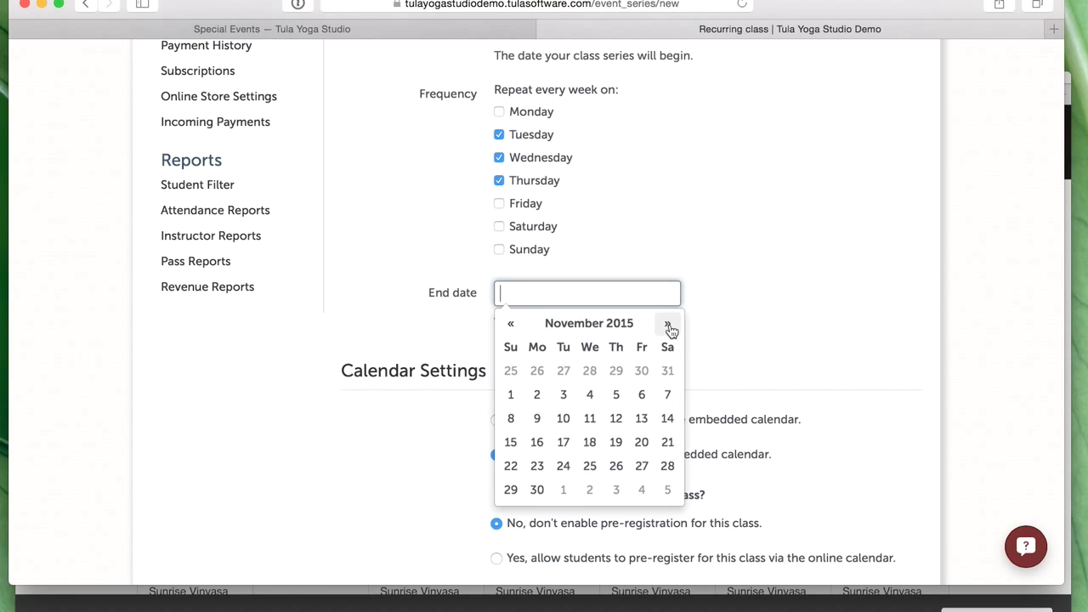
click(538, 490)
scroll(759, 419, down, 5)
click(616, 318)
scroll(762, 333, down, 5)
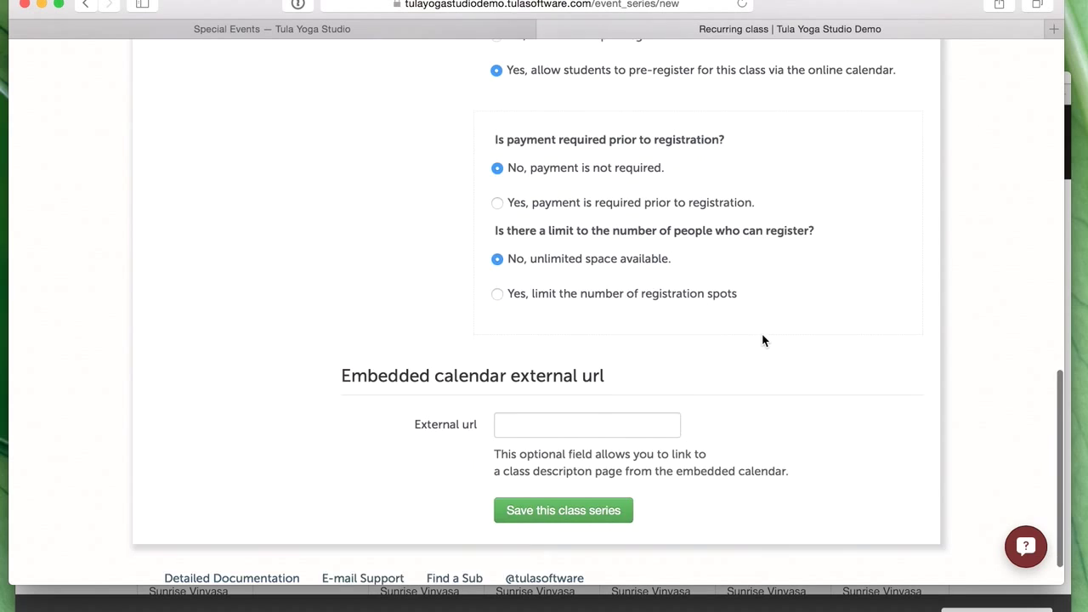
click(565, 476)
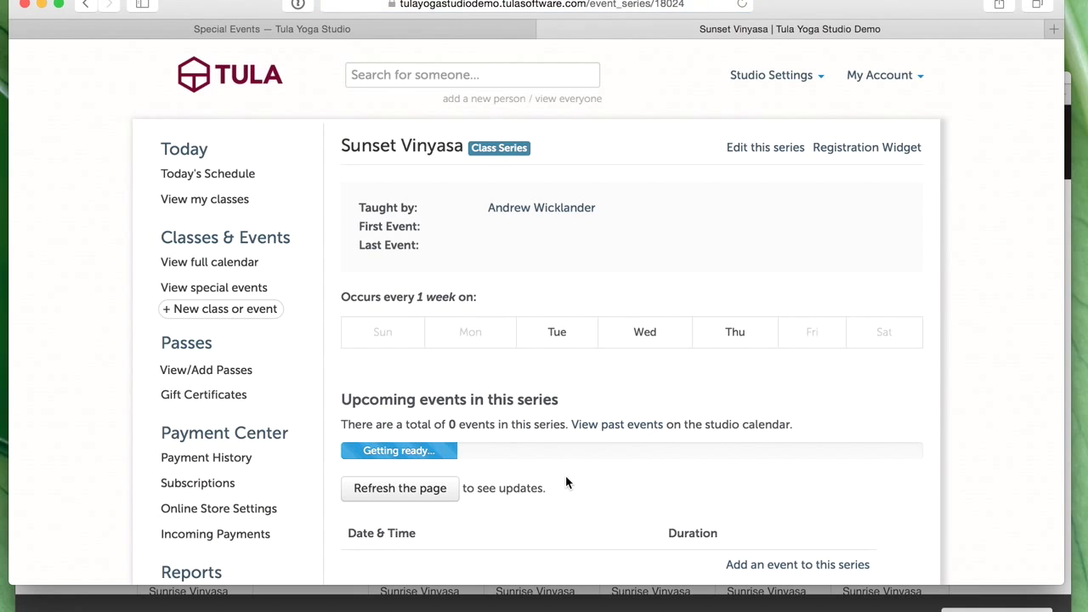
- Refresh the Sunset Vinyasa series page to load its 25 events, then bring up the Squarespace Schedule
click(419, 491)
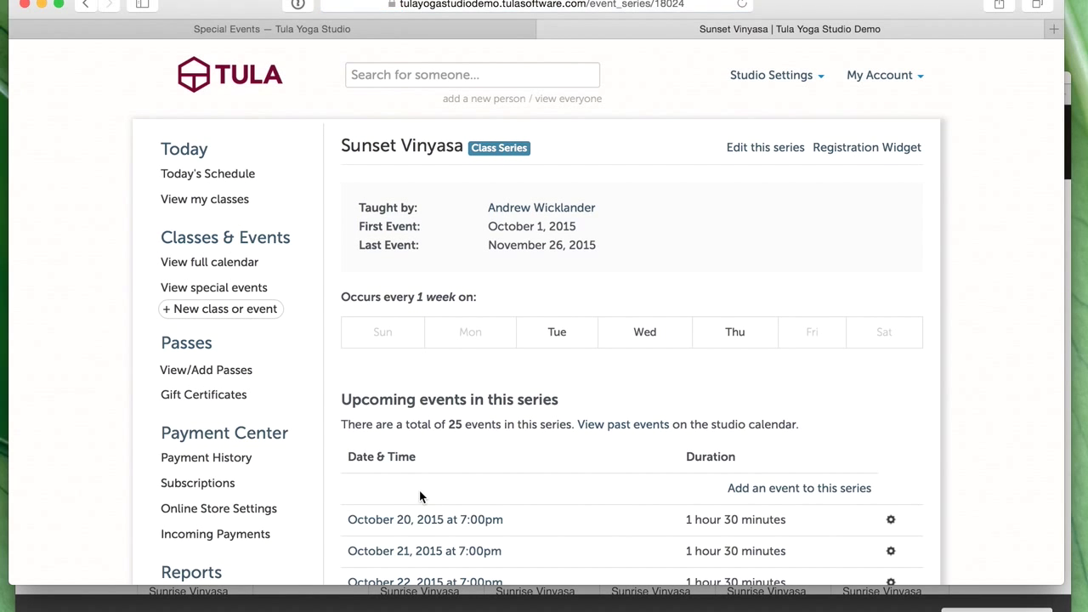
scroll(599, 411, down, 5)
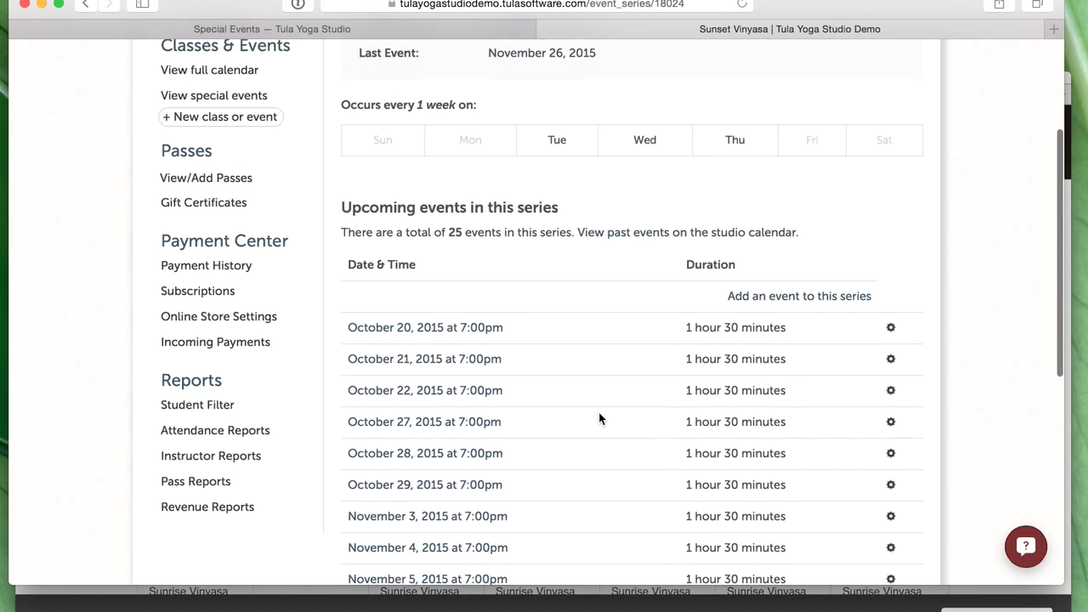
scroll(598, 411, up, 5)
click(602, 422)
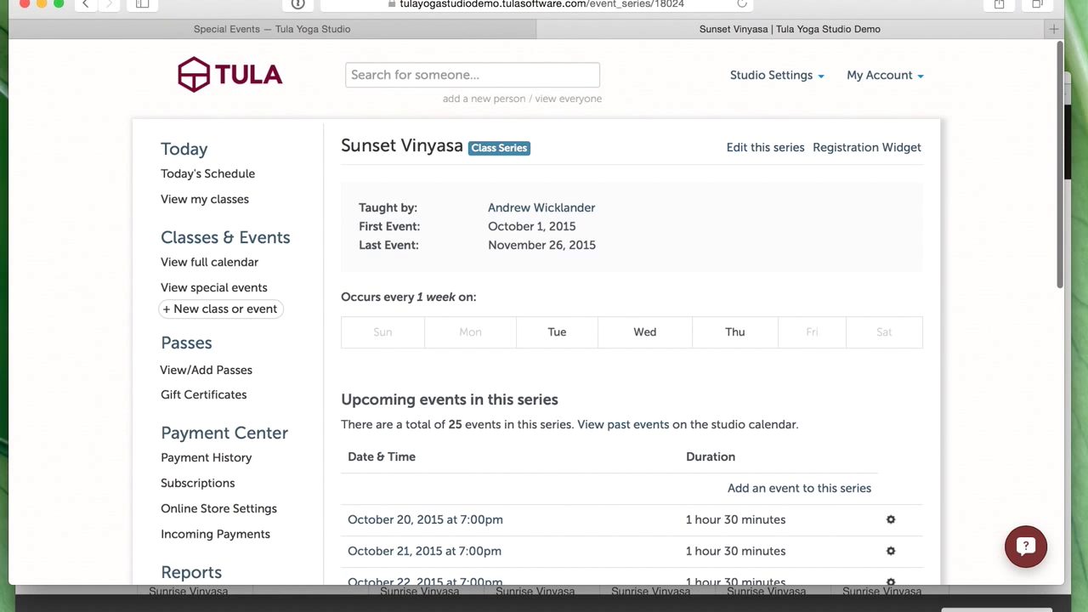
scroll(699, 441, down, 3)
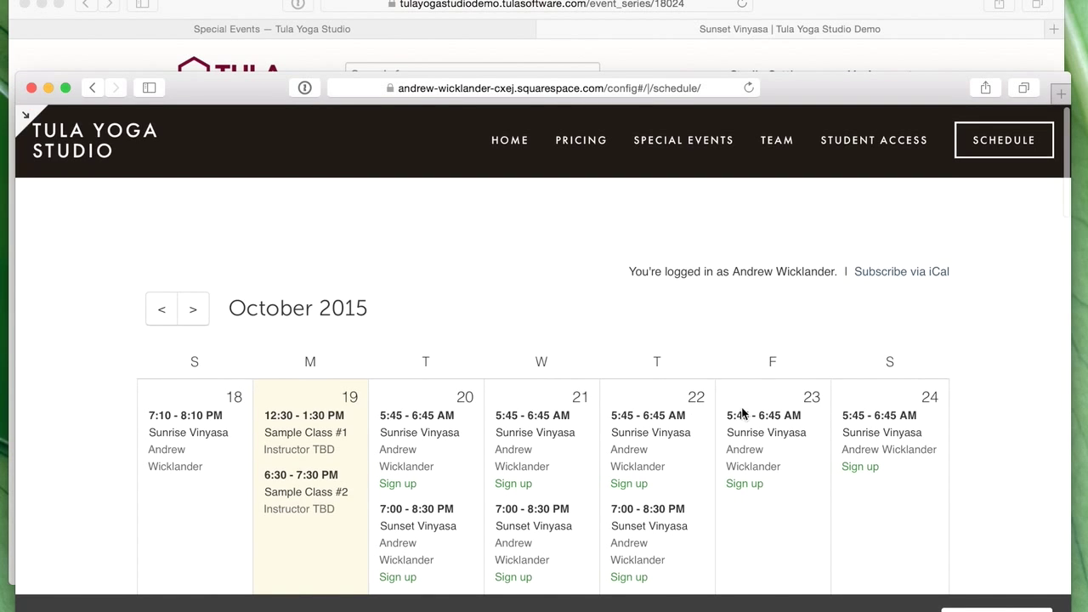
- Scroll the October calendar to verify the Sunset Vinyasa classes, then go back to Tula's series page
scroll(736, 413, down, 5)
scroll(748, 369, down, 3)
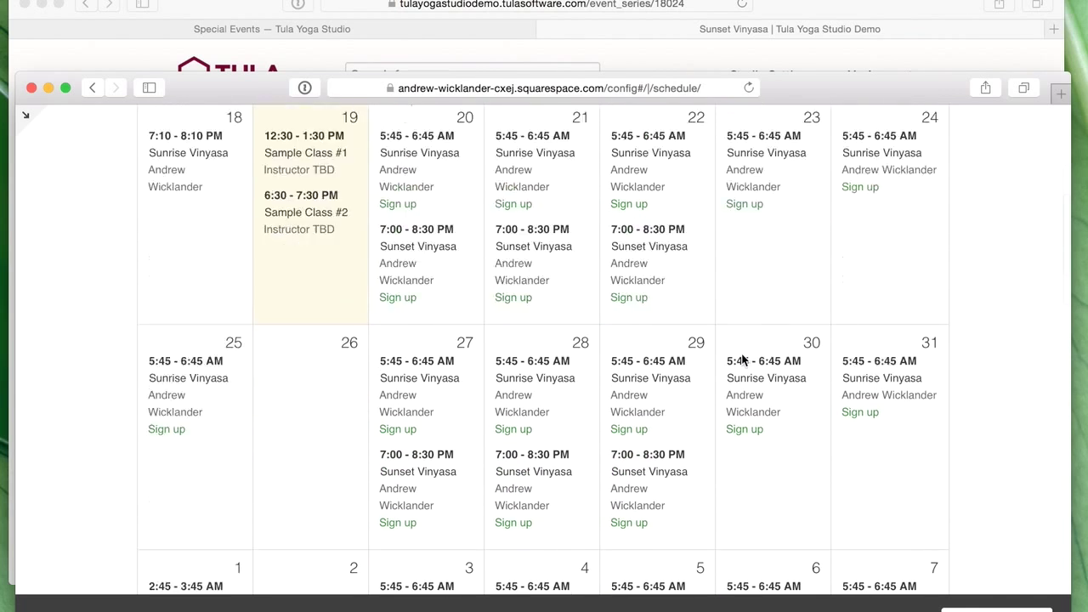
scroll(742, 357, up, 10)
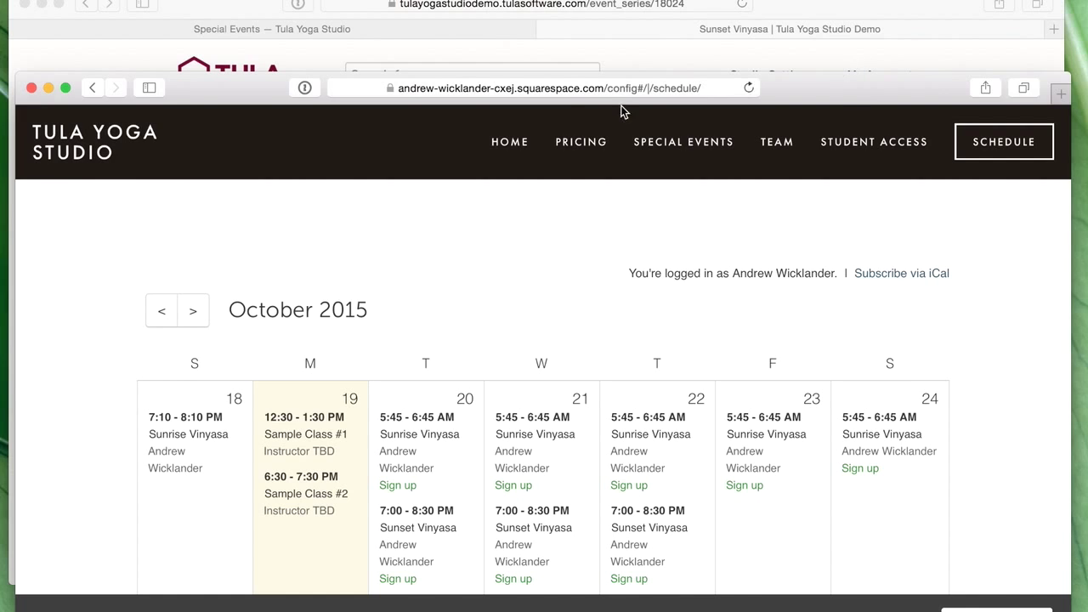
click(316, 61)
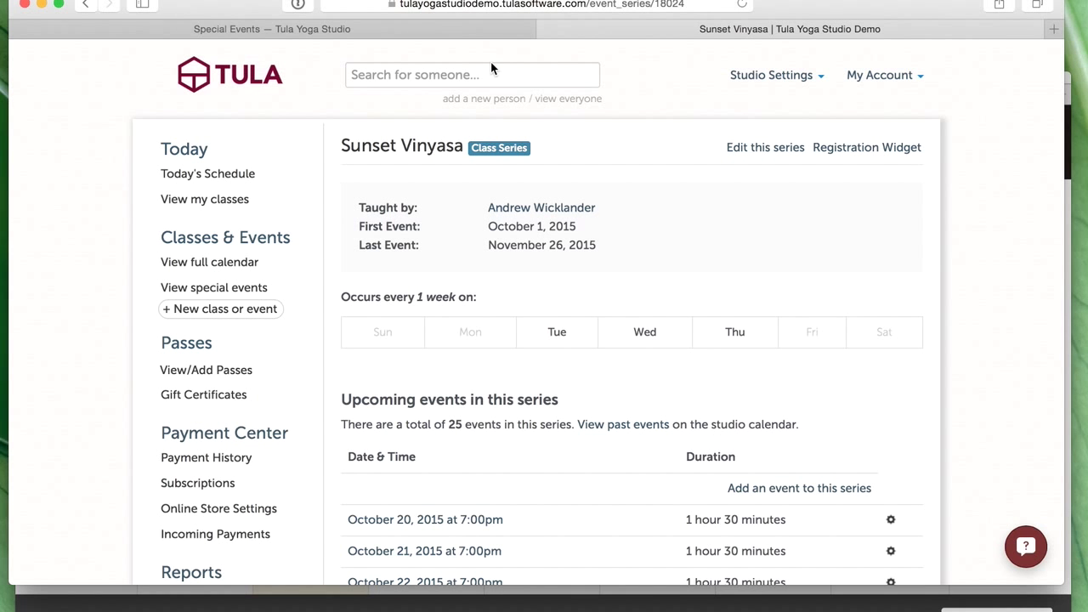
- Open the Special Events page's empty event list in the Squarespace editor
click(474, 32)
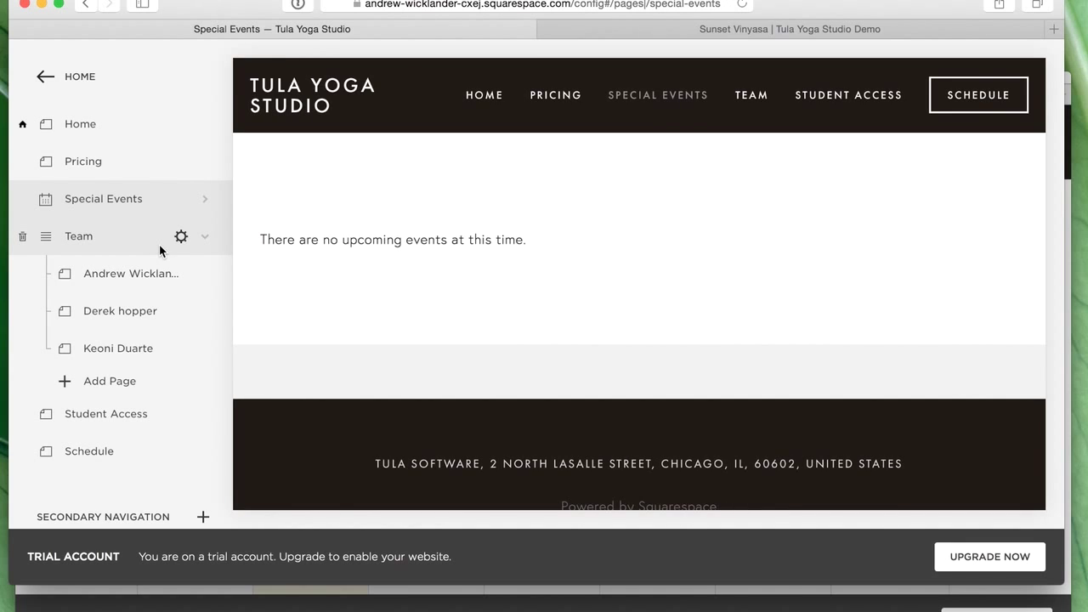
click(93, 209)
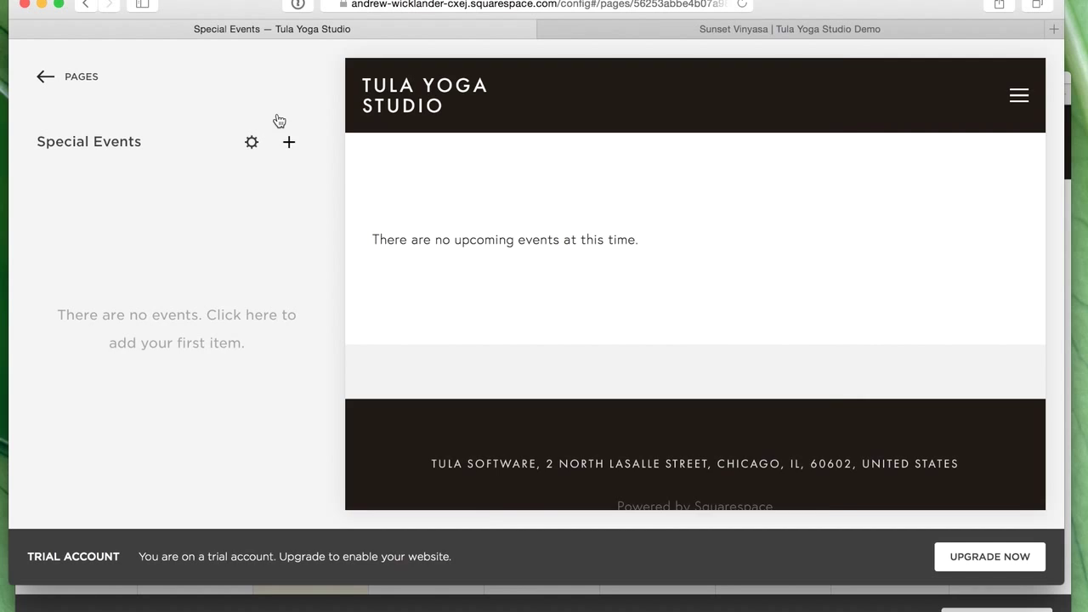
- Start a new special event titled 'Beginners Workshop'
click(289, 142)
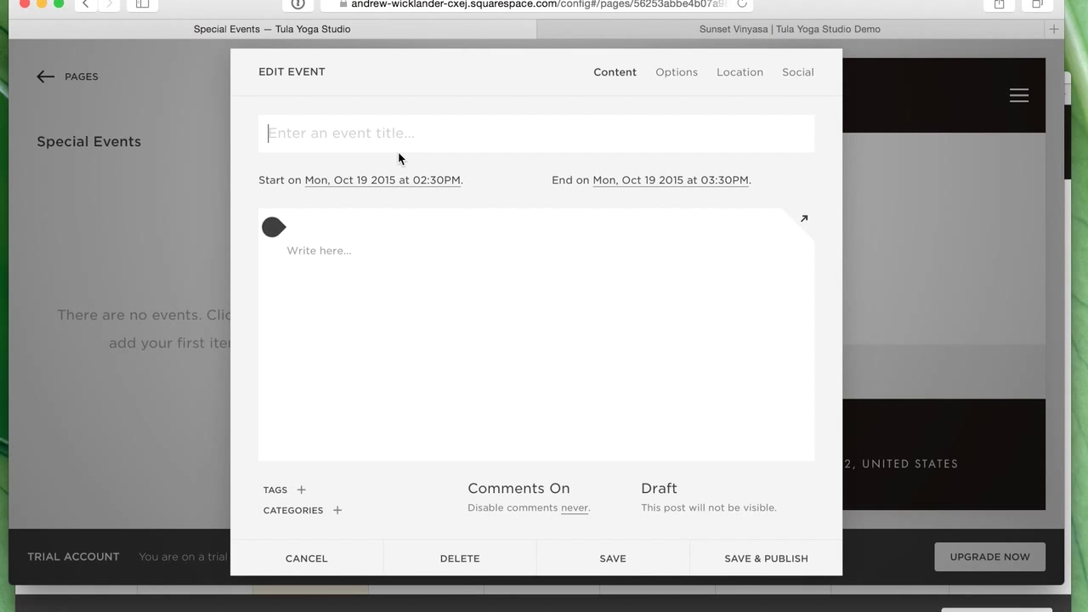
text(Beginners Worsk)
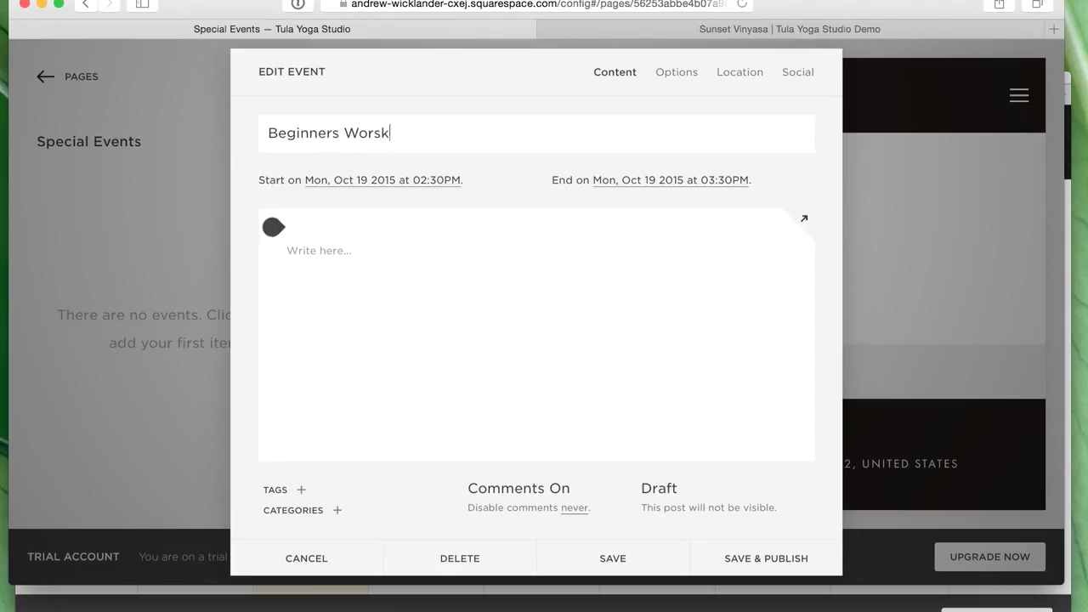
key(BackSpace)
key(BackSpace)
text(kshop)
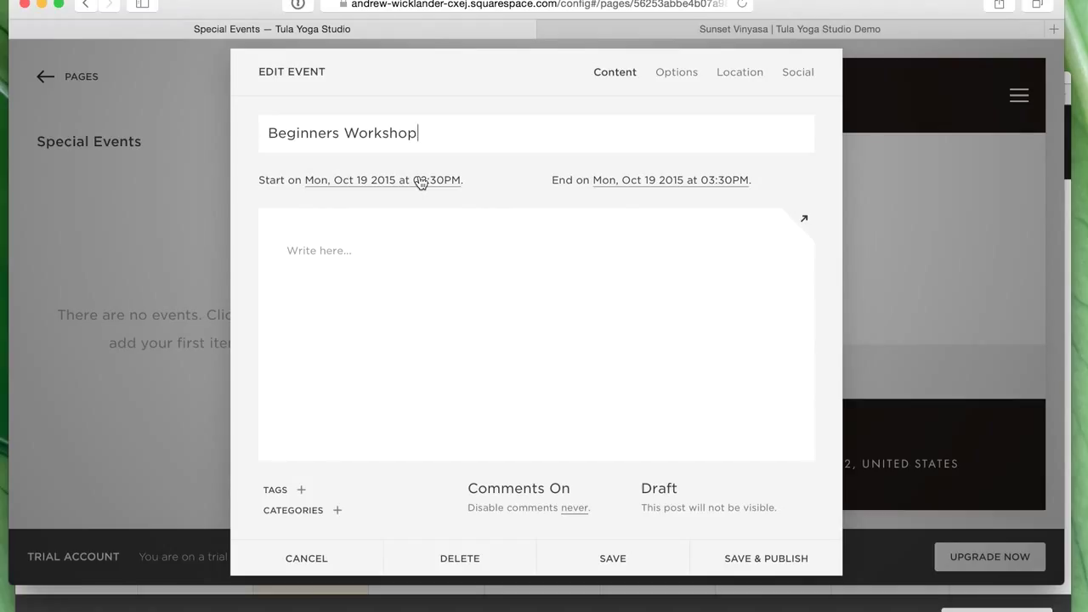
- Set the event dates to run from October 23 to October 25
click(421, 182)
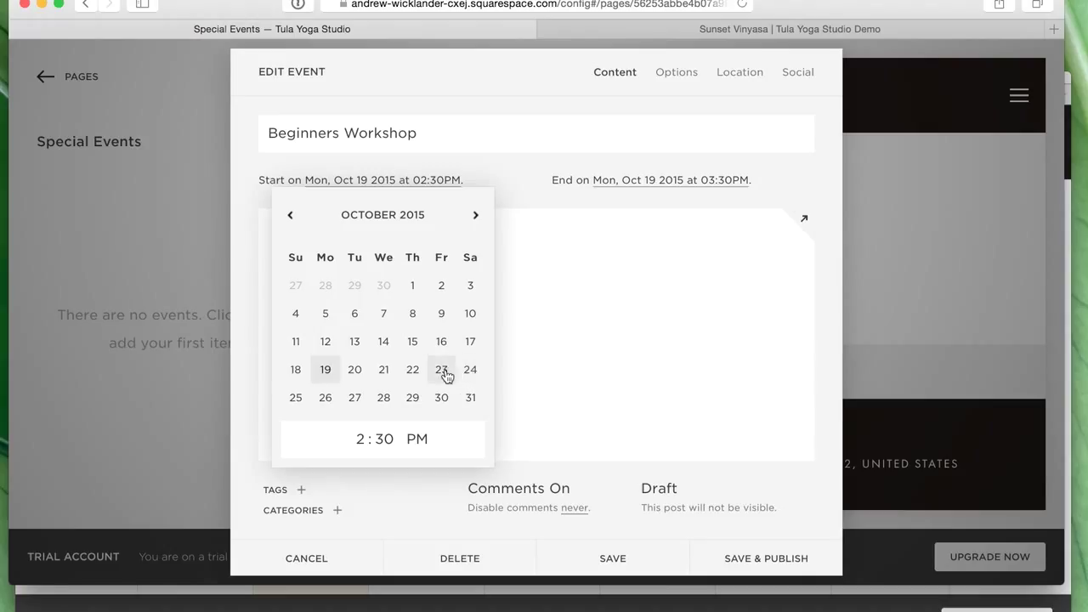
click(444, 373)
click(685, 183)
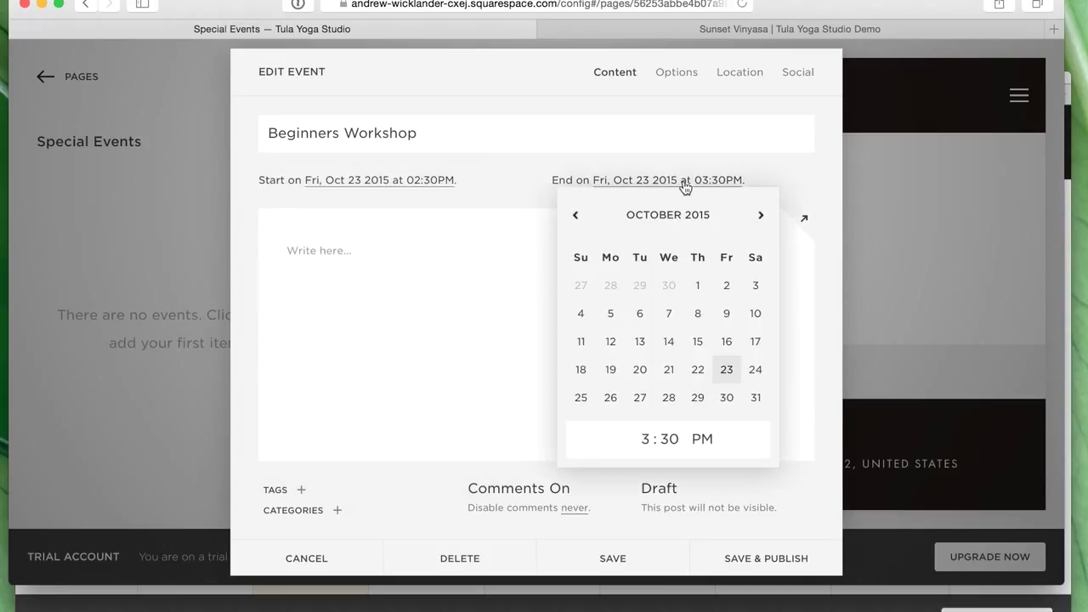
click(584, 402)
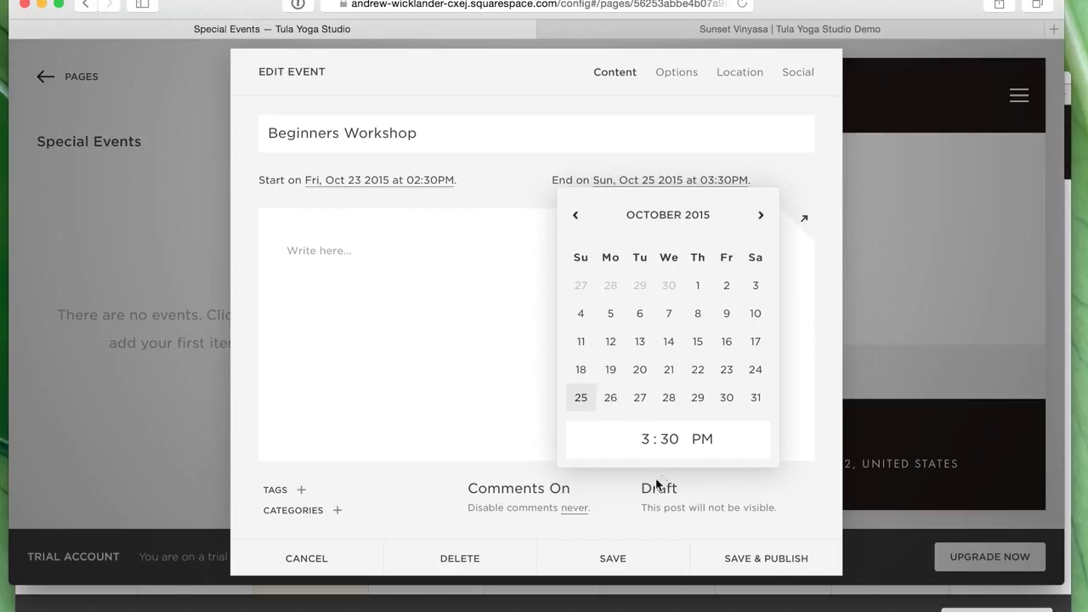
click(396, 323)
- Add the description 'Learn the beauty of yoga' and save the event as a draft
click(306, 251)
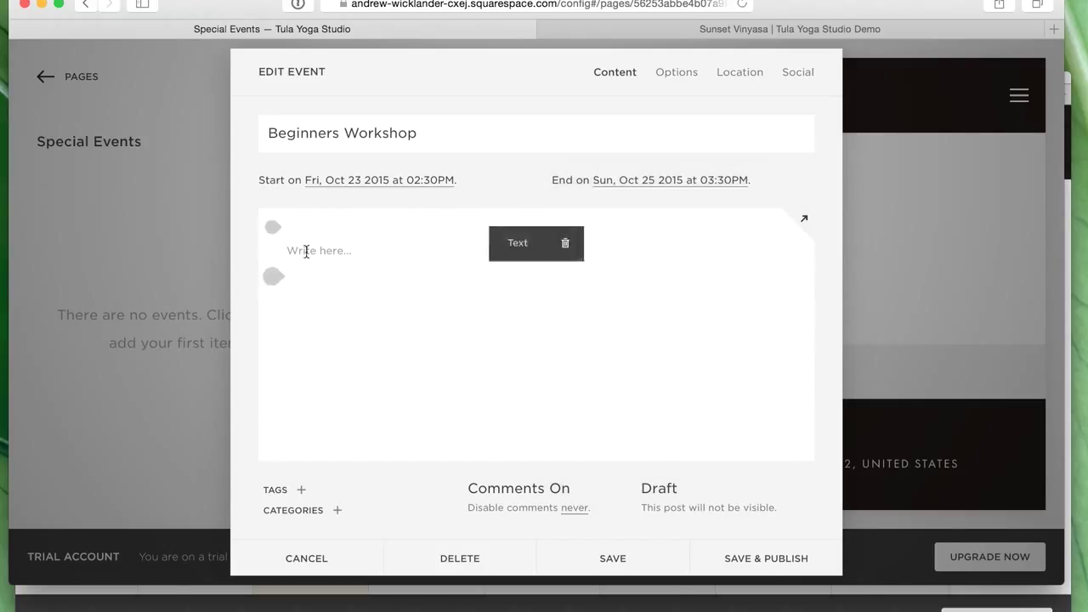
text(Learn the beauty of yo)
key(BackSpace)
key(BackSpace)
text(of yoga)
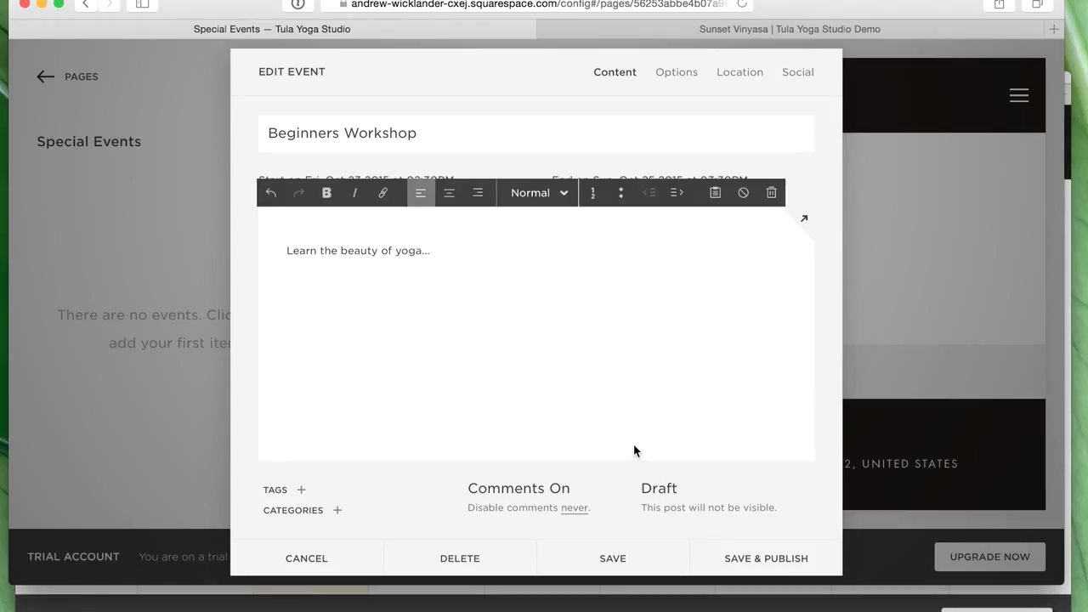
click(629, 554)
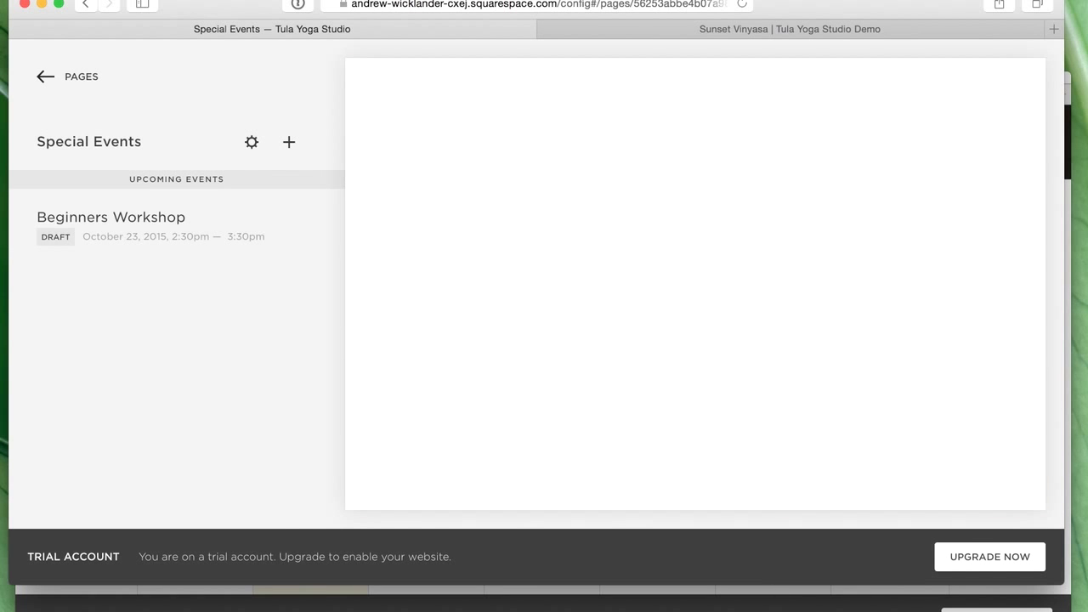
key(super+grave)
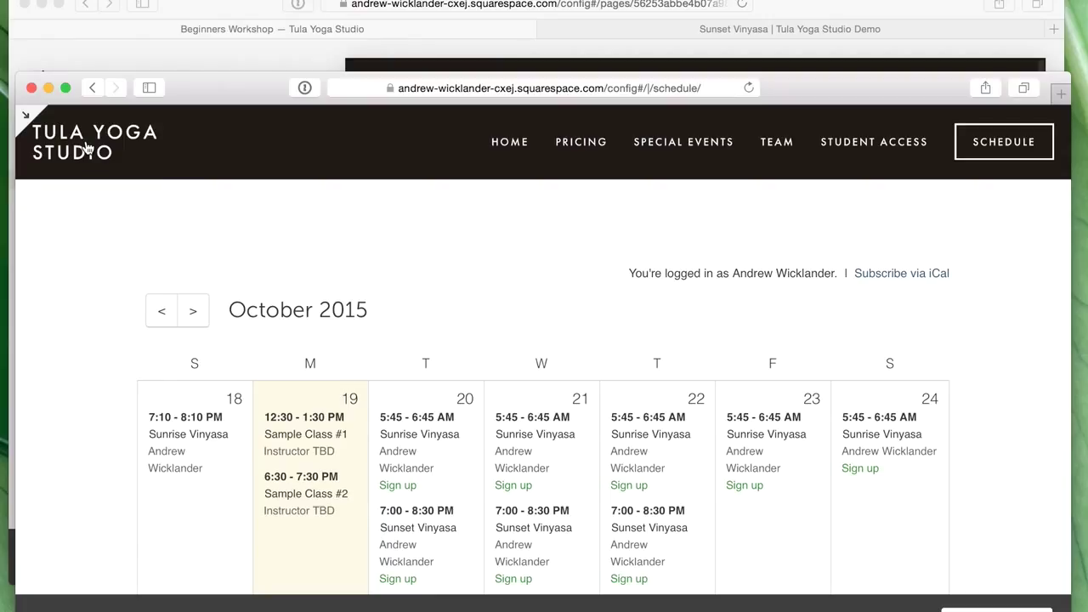
click(87, 147)
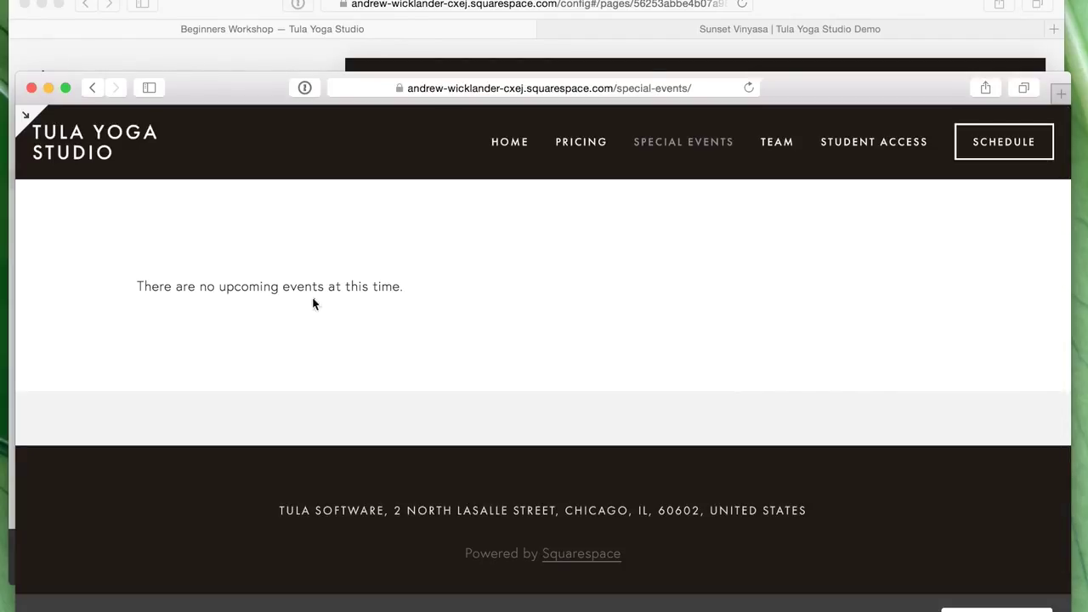
click(892, 7)
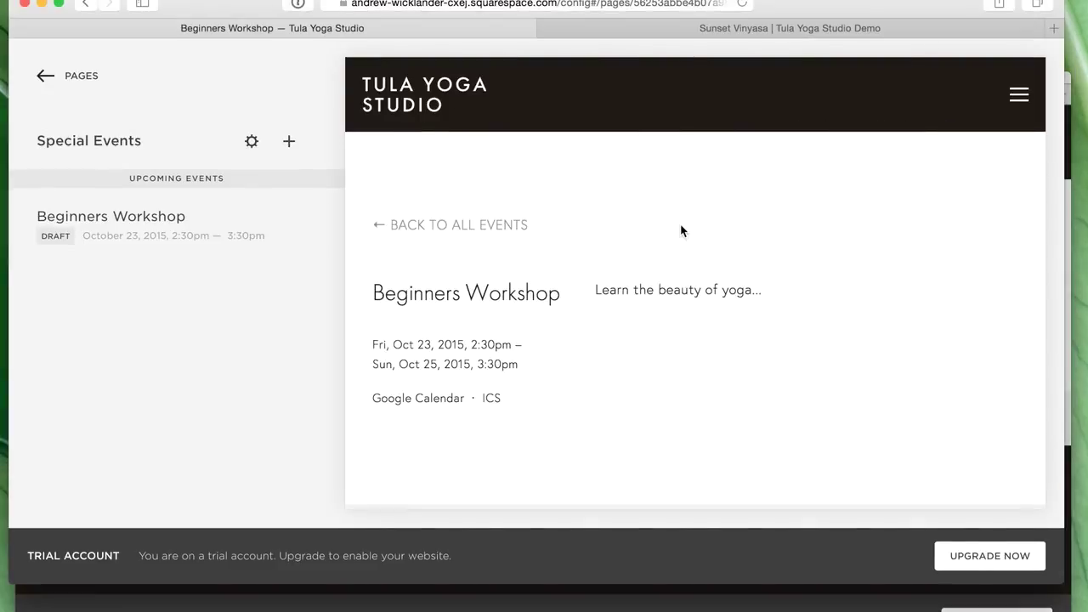
mouse_move(681, 230)
mouse_move(698, 457)
mouse_move(548, 502)
click(607, 605)
key(Escape)
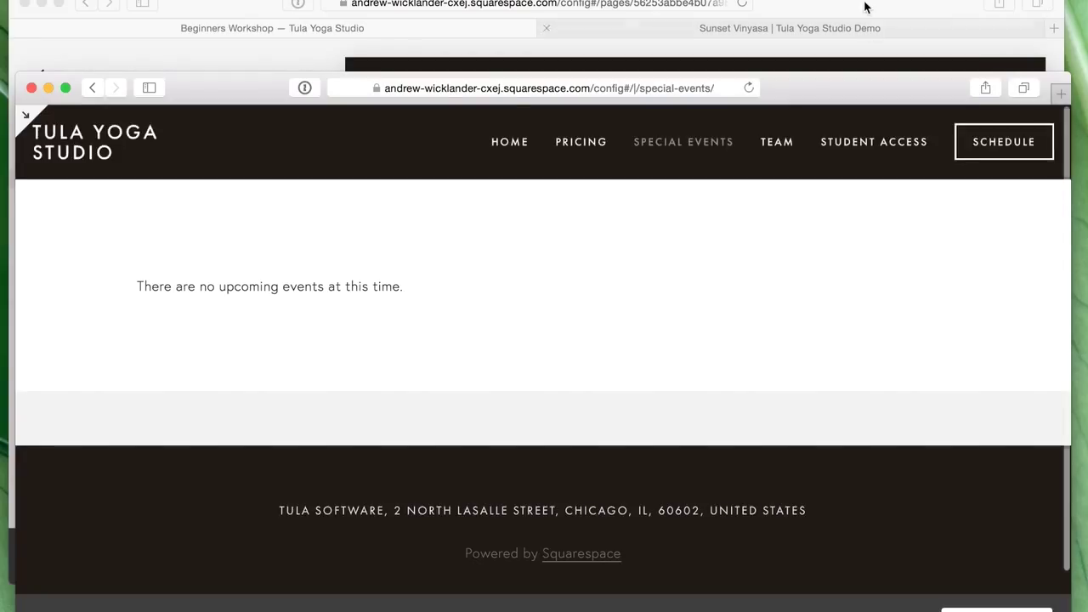
click(865, 7)
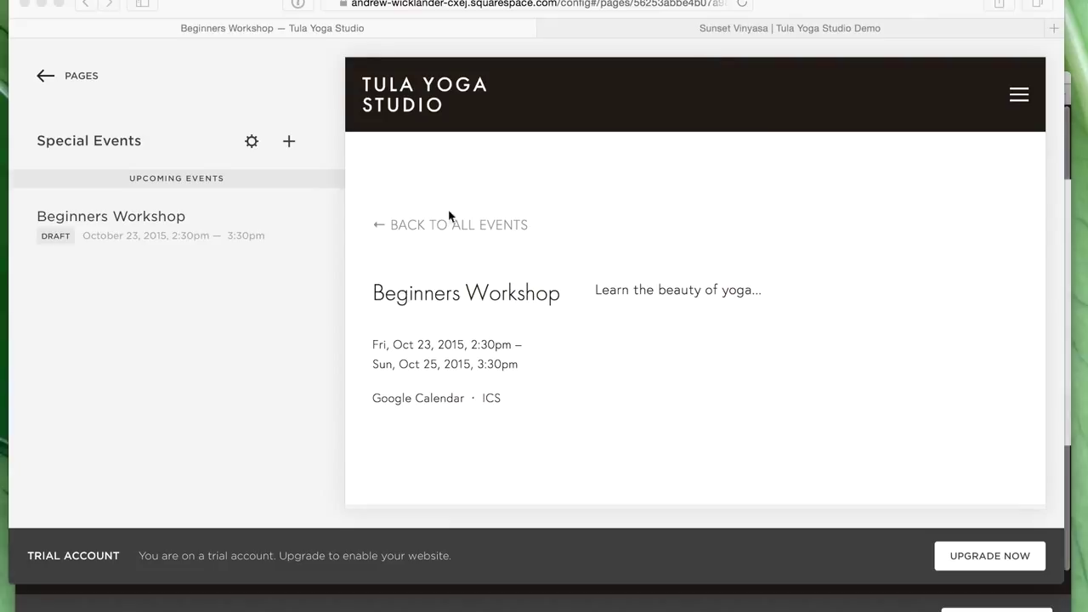
- Publish the Beginners Workshop event and reload the live Special Events page to check it
click(170, 238)
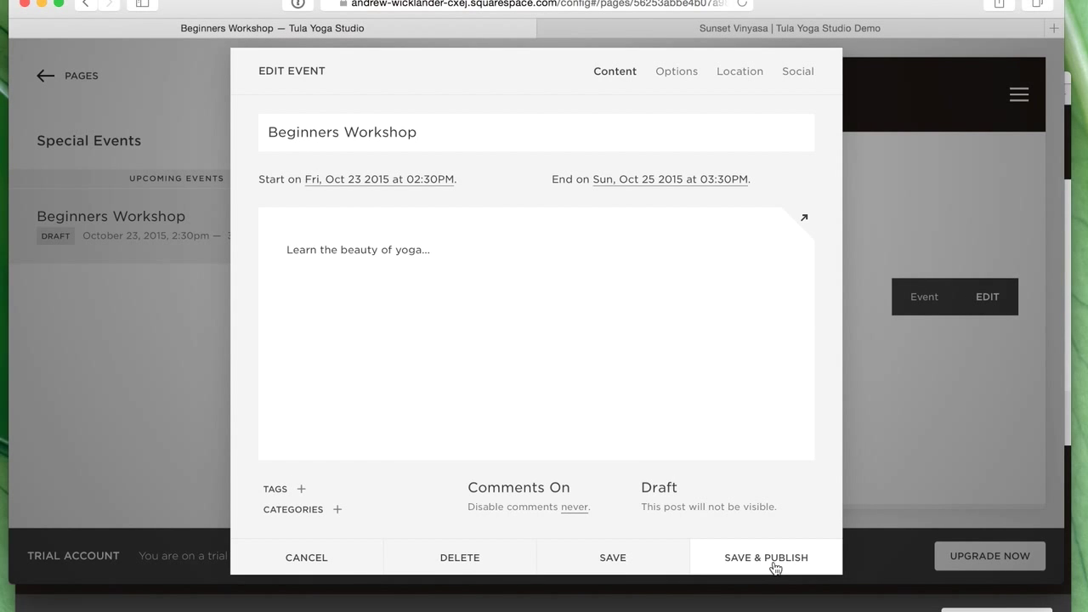
click(773, 563)
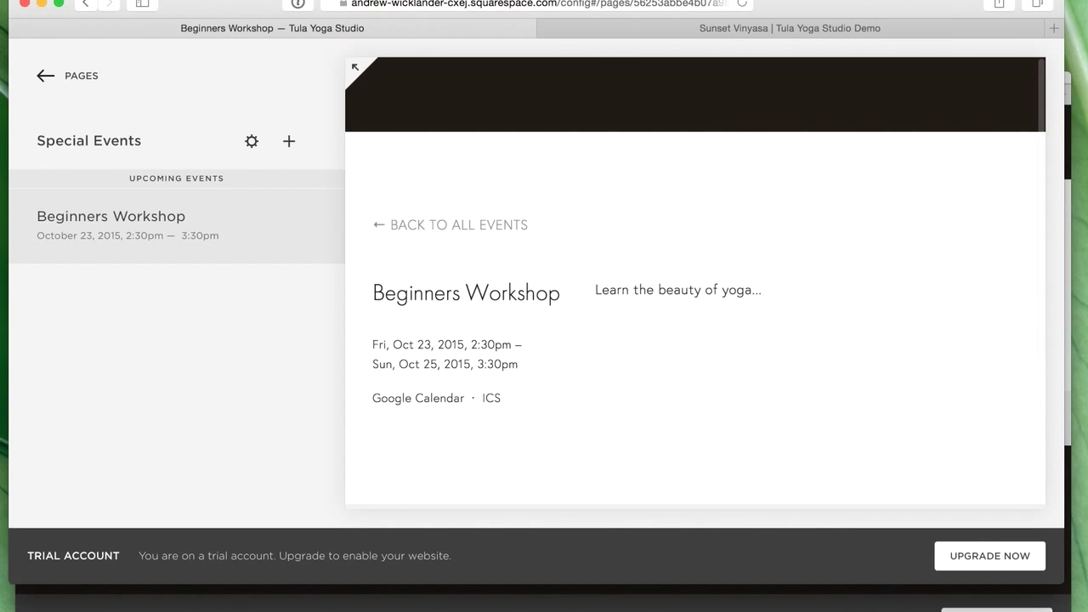
click(770, 596)
key(super+r)
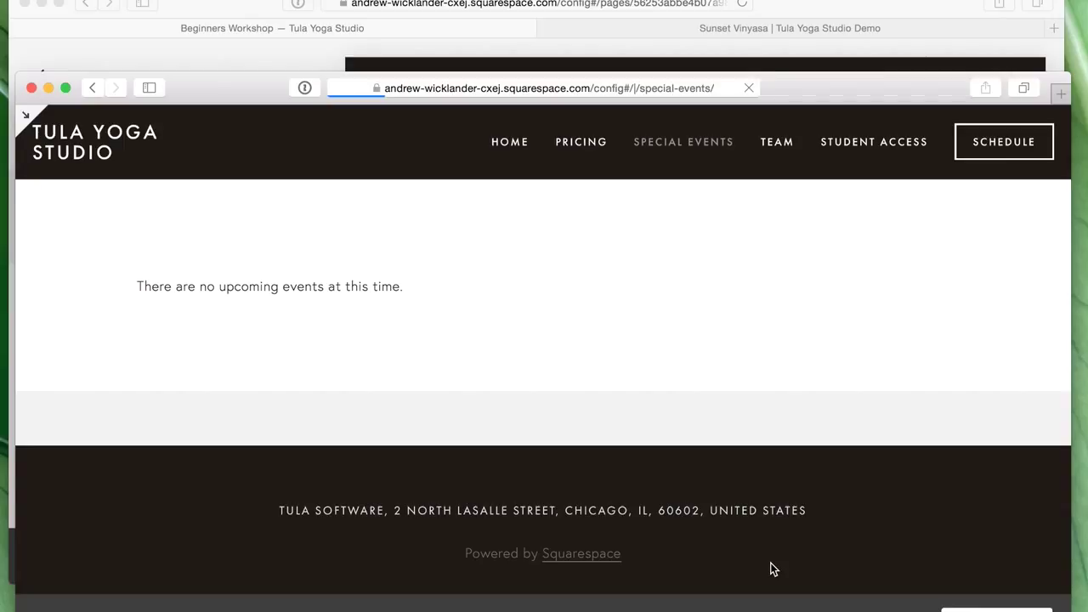
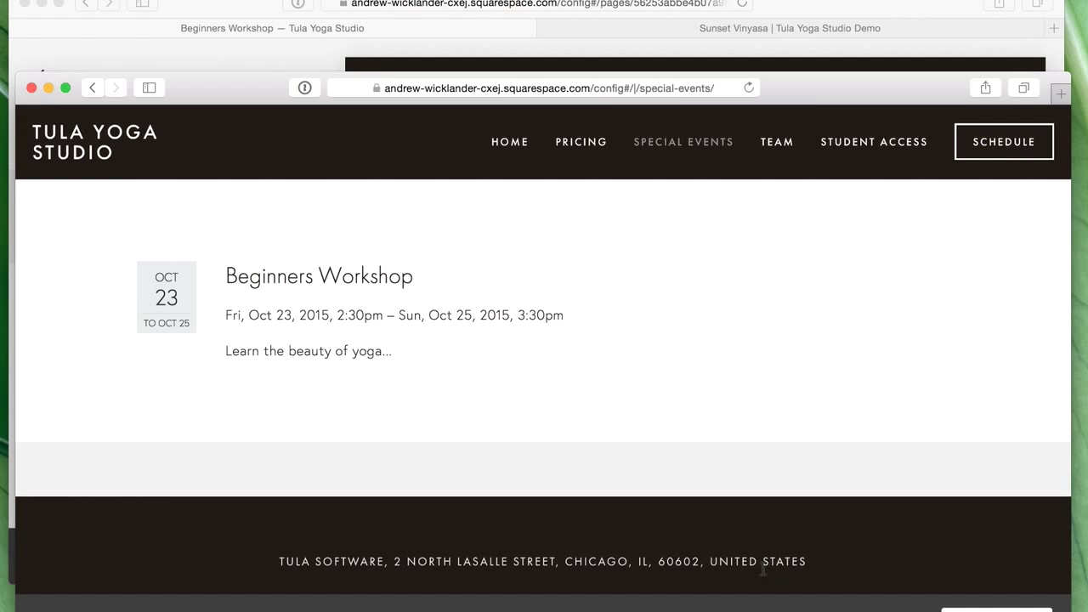
- Bring the Squarespace window forward and switch to the 'Sunset Vinyasa | Tula Yoga Studio Demo' tab
click(814, 15)
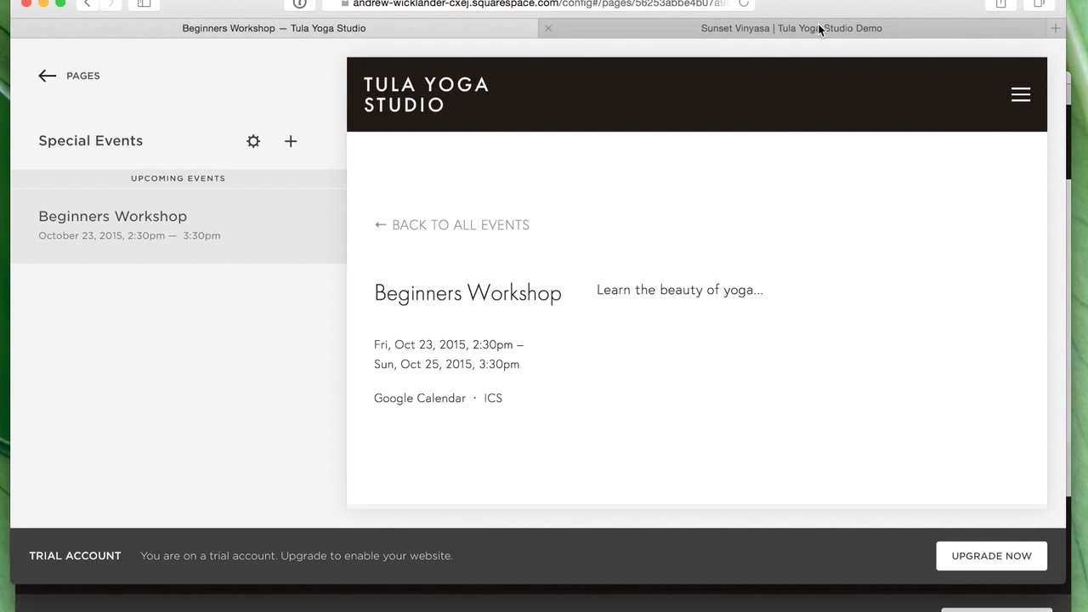
click(819, 29)
- From the Tula daily agenda, start a new class or event of type Special Event
click(249, 81)
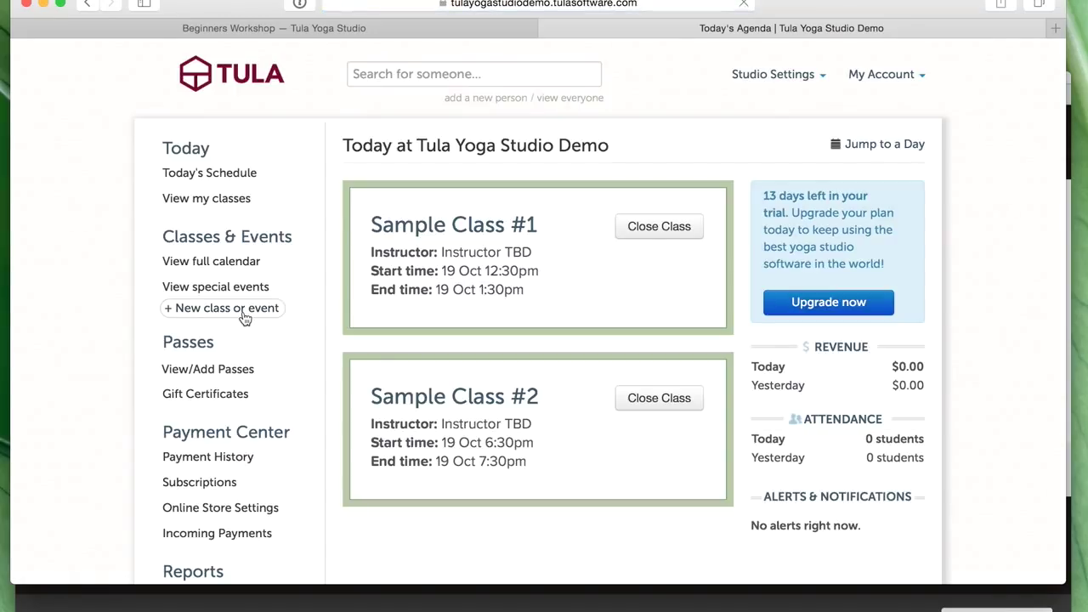
click(610, 405)
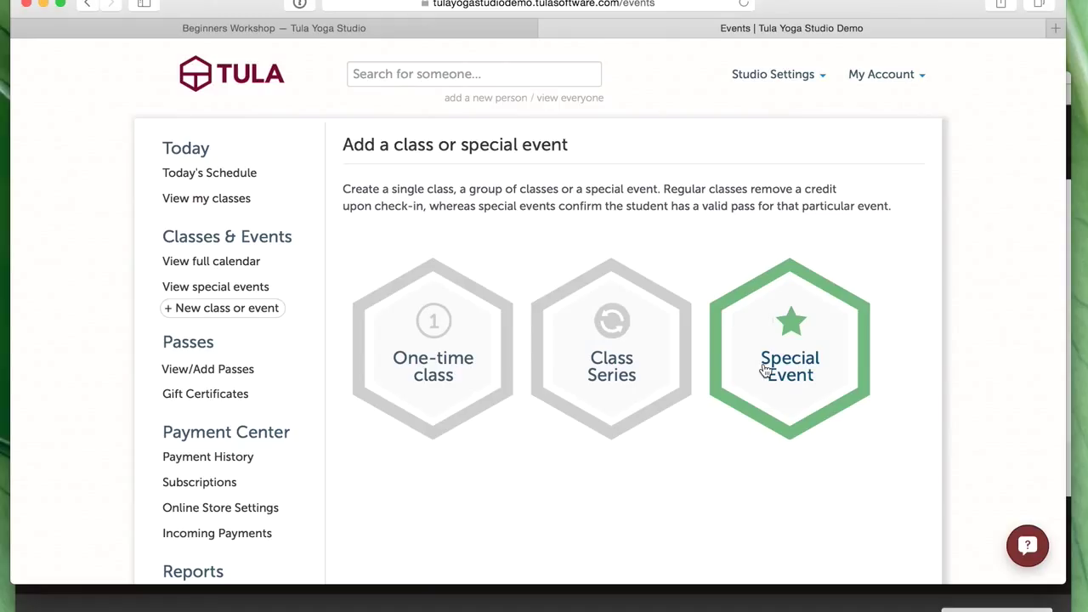
click(795, 355)
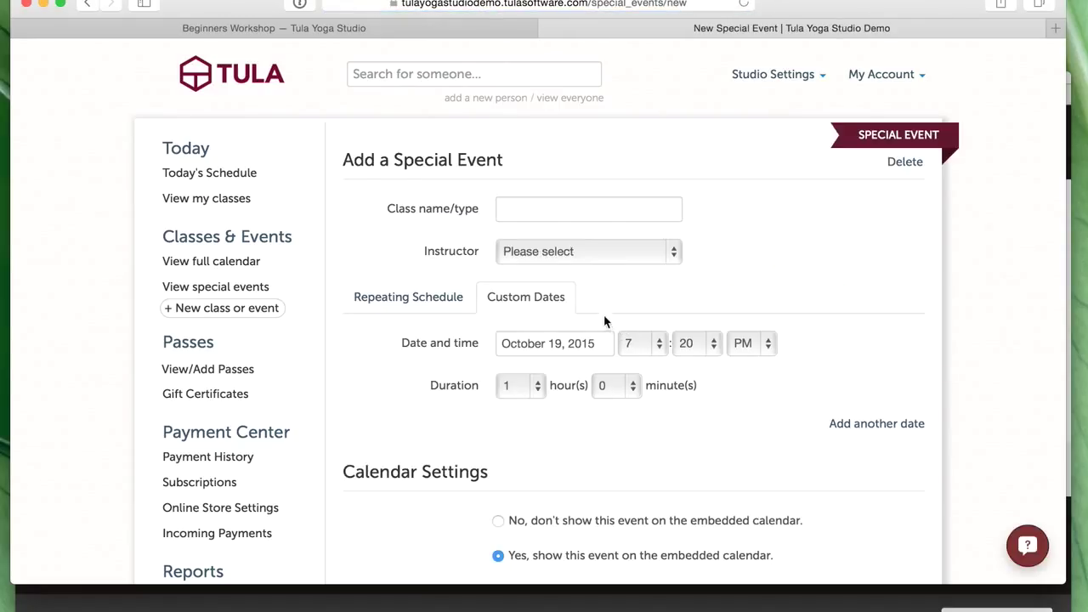
- Name the event 'Beginners Workshop' and assign the studio's instructor
click(534, 214)
text(Beginners Worksh)
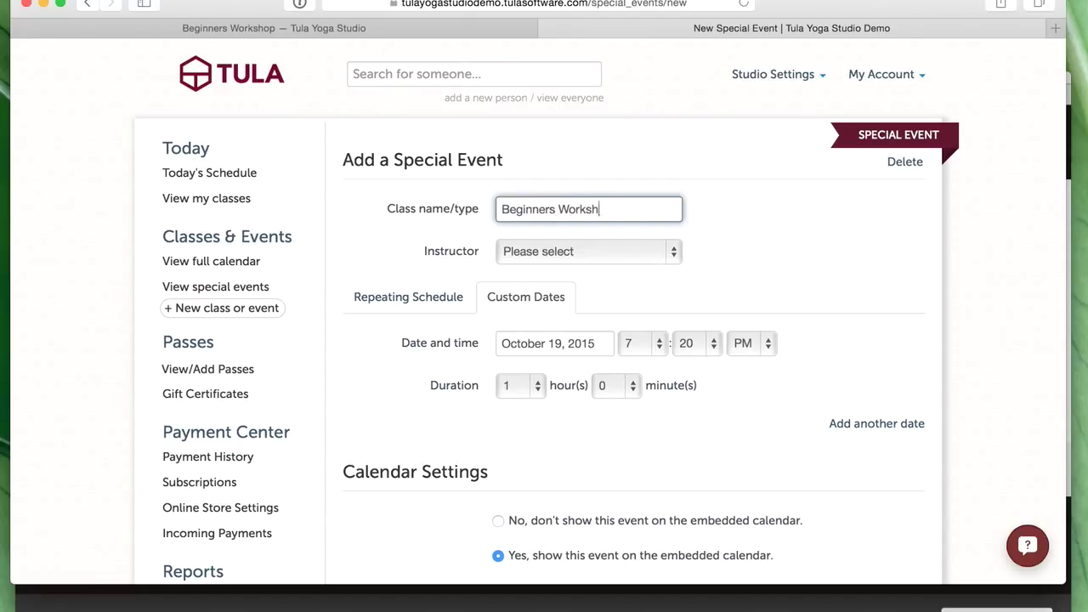
click(528, 250)
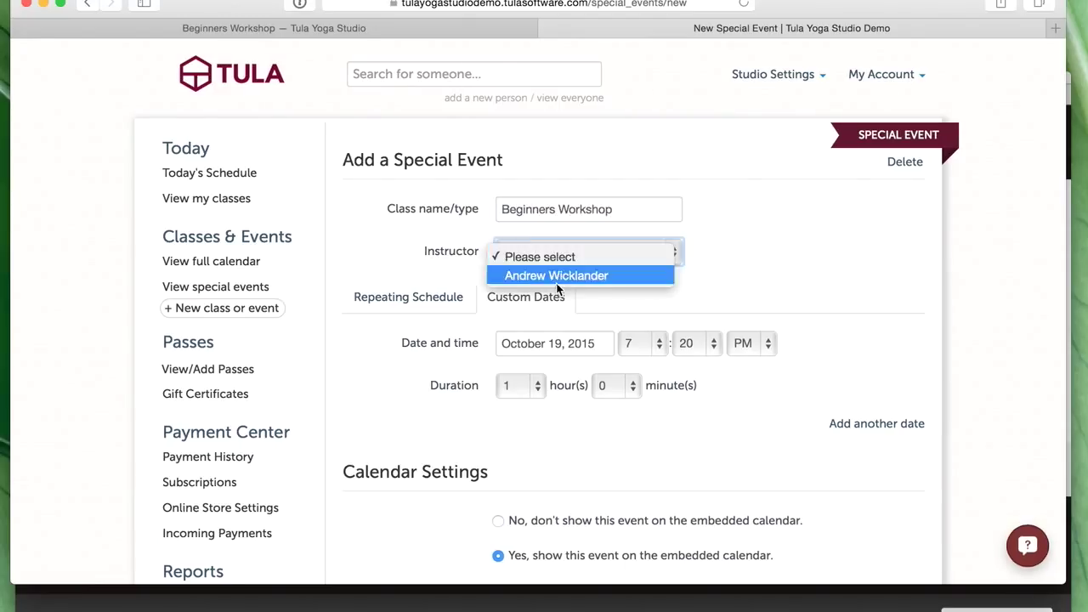
click(556, 274)
- Schedule it with Custom Dates instead of repeating, adding dates until there are three entries
scroll(593, 450, down, 3)
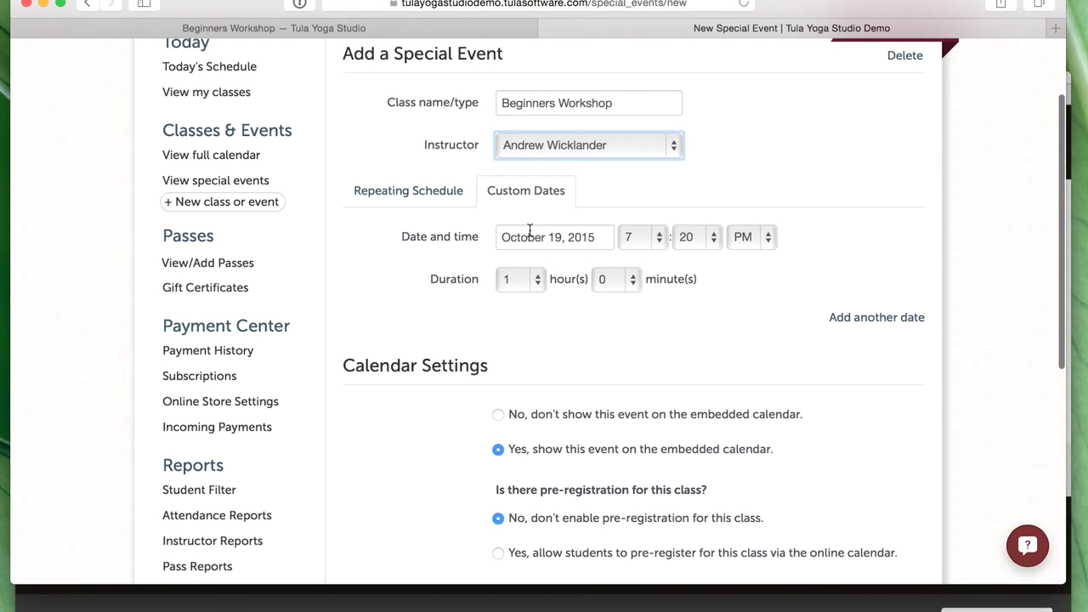
click(366, 192)
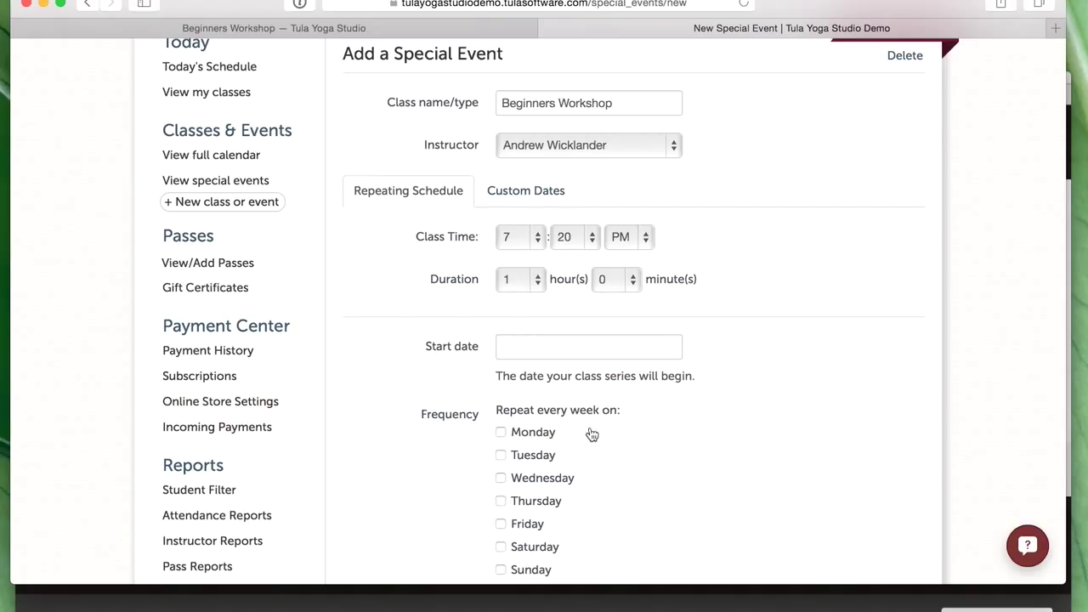
click(511, 198)
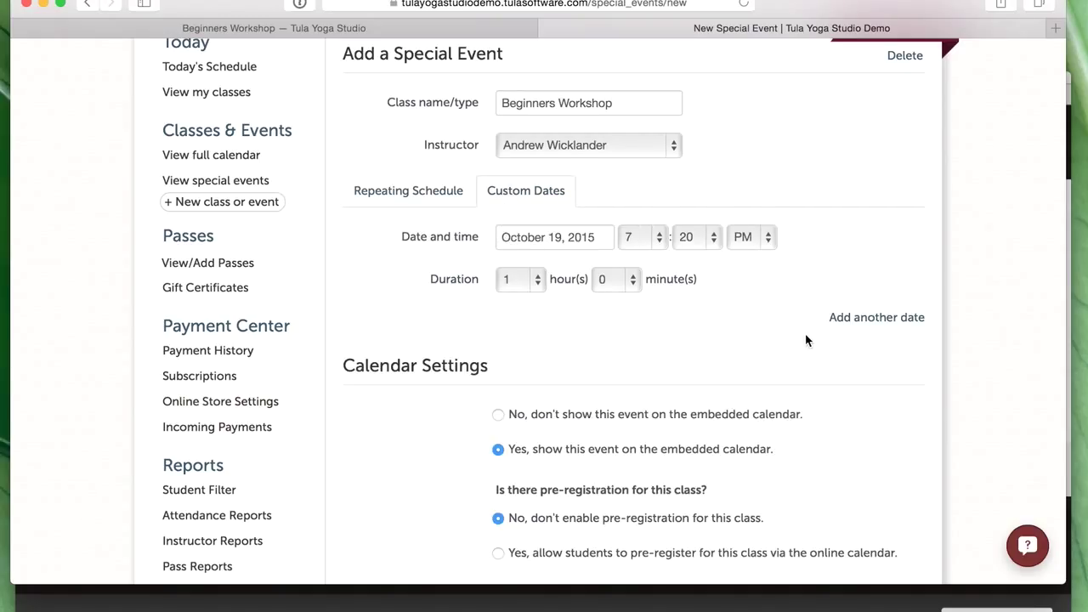
scroll(805, 333, up, 1)
click(867, 326)
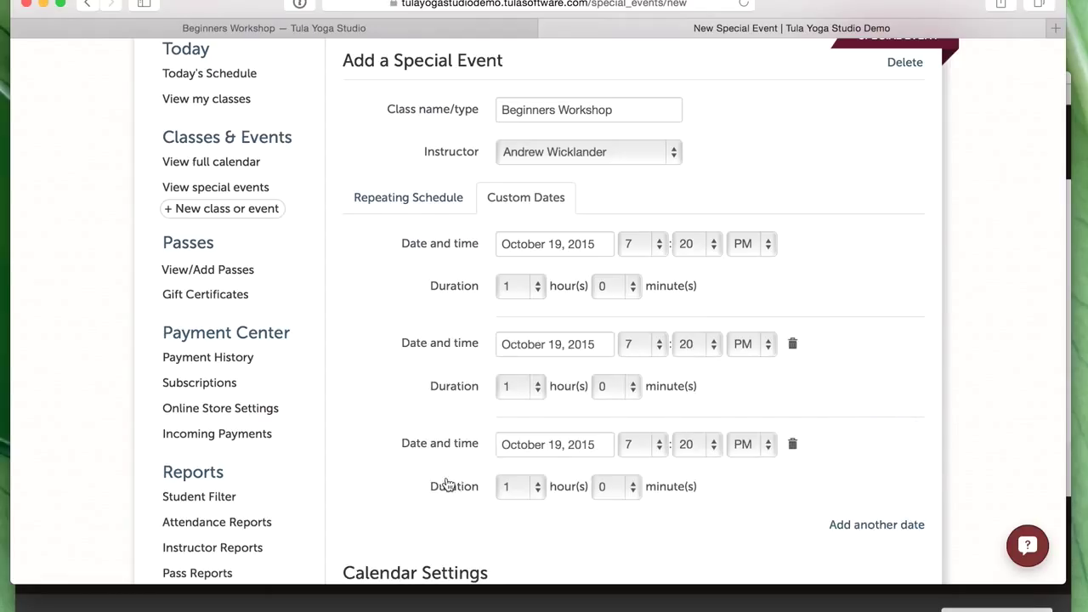
- Set the first date to October 23, 2015 starting at 5:00
click(588, 245)
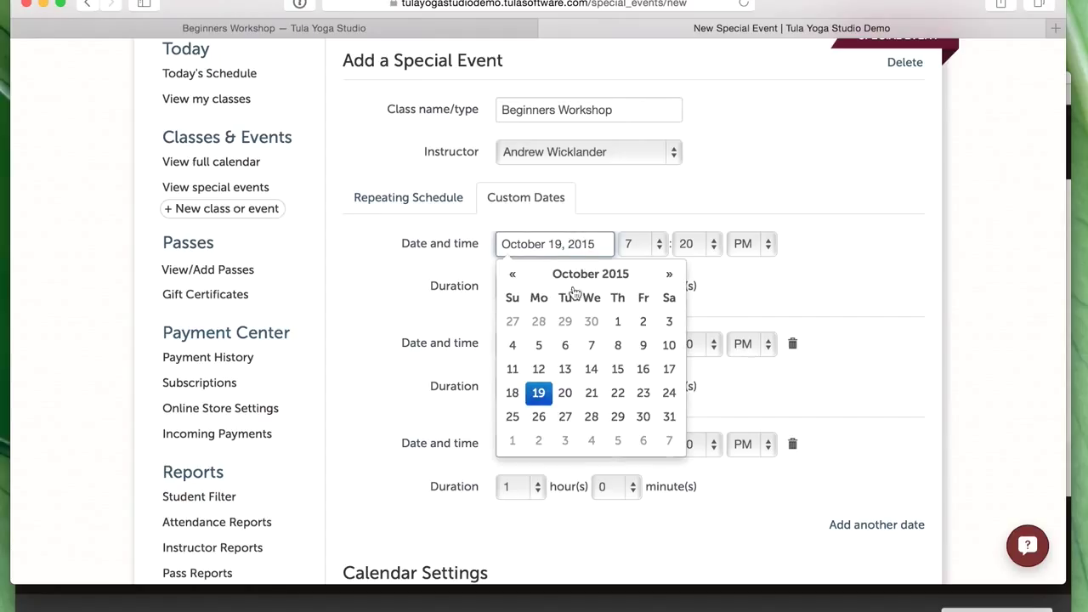
click(644, 393)
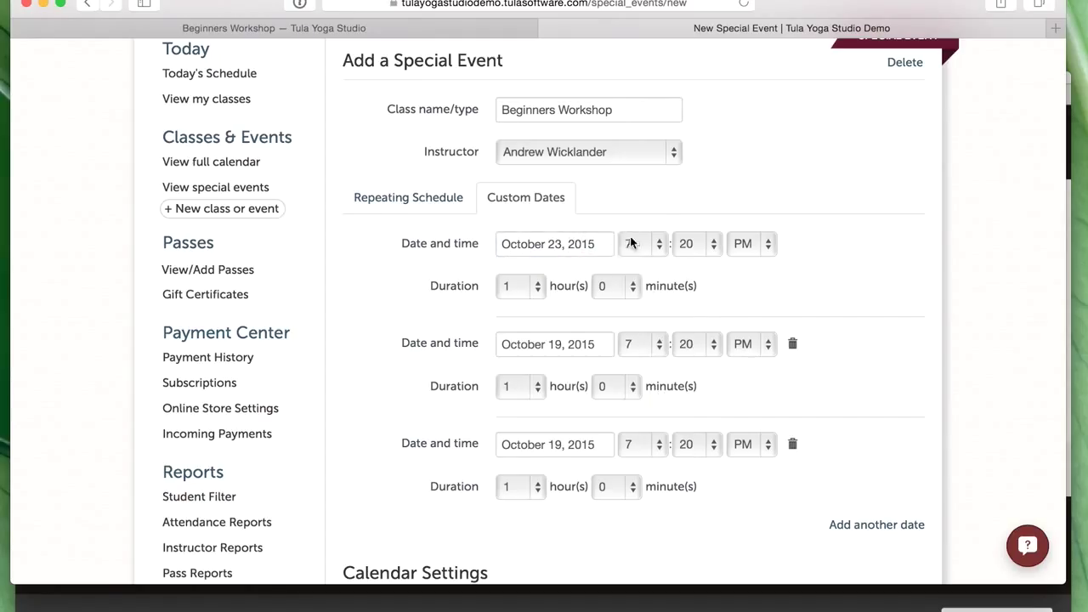
click(629, 244)
click(639, 219)
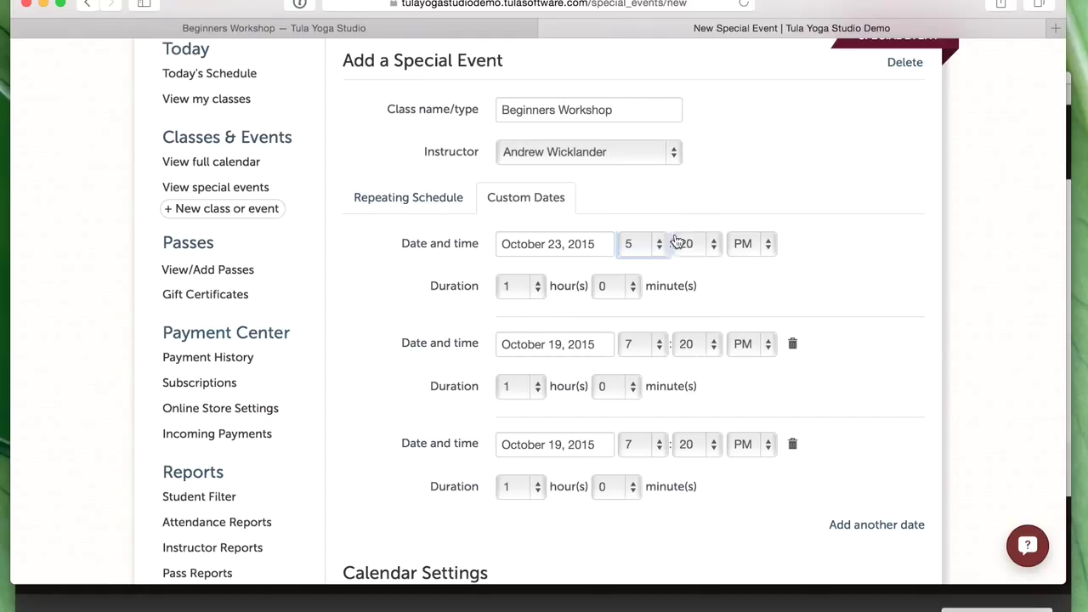
click(690, 244)
click(688, 175)
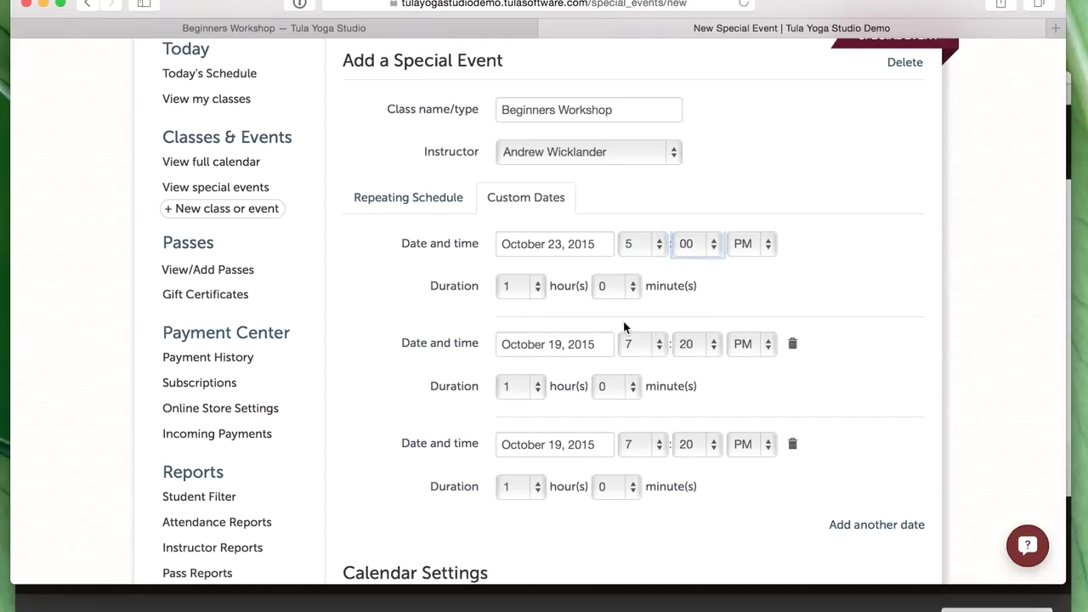
- Set the second date to October 24, 2015 at 10:00, and give both the first and second dates 2-hour durations
click(570, 343)
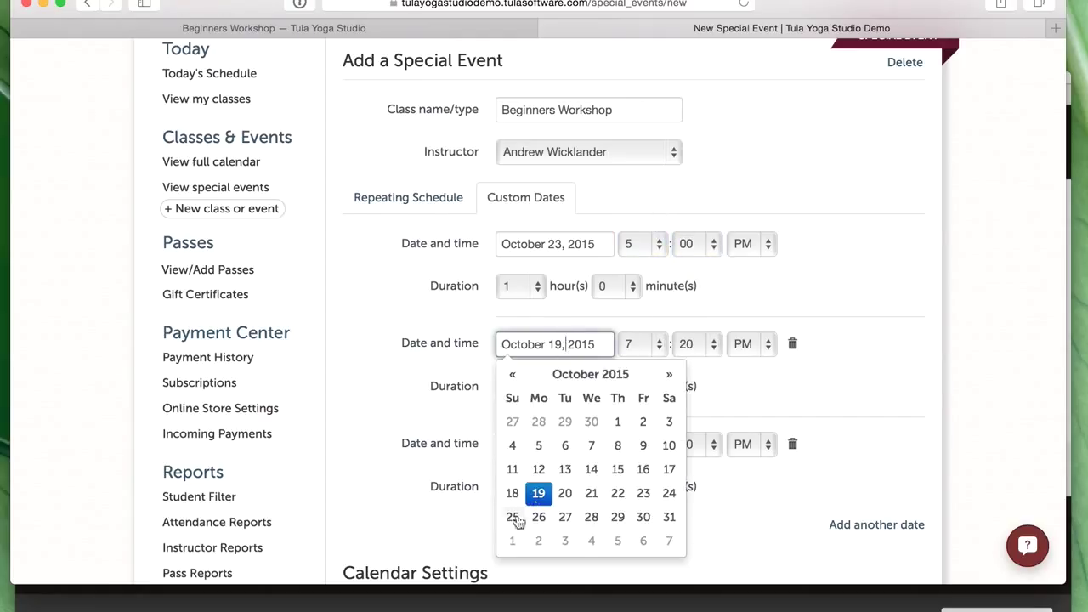
click(669, 495)
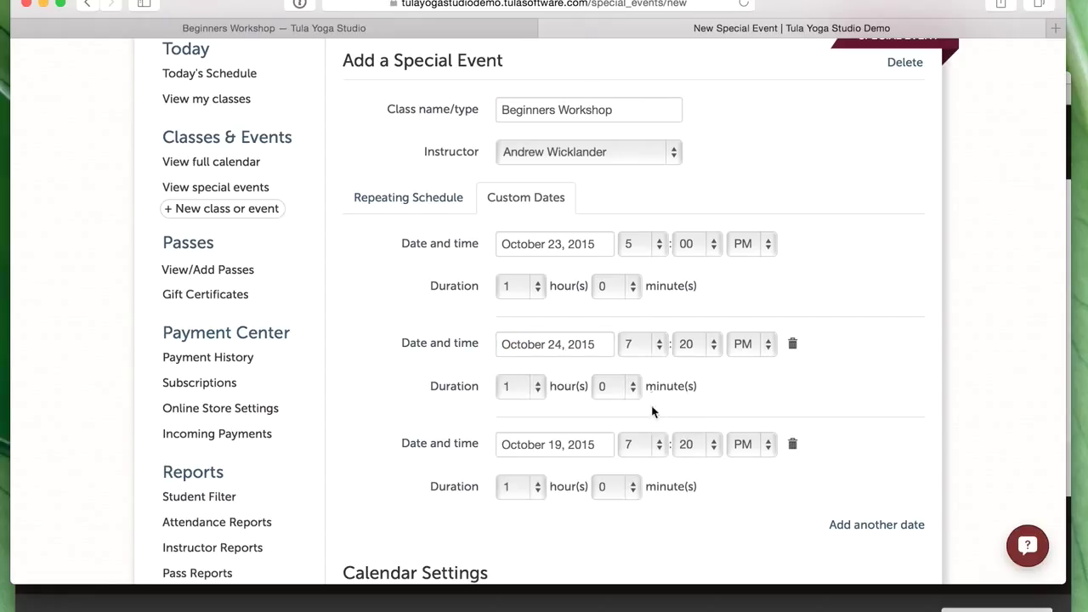
click(652, 350)
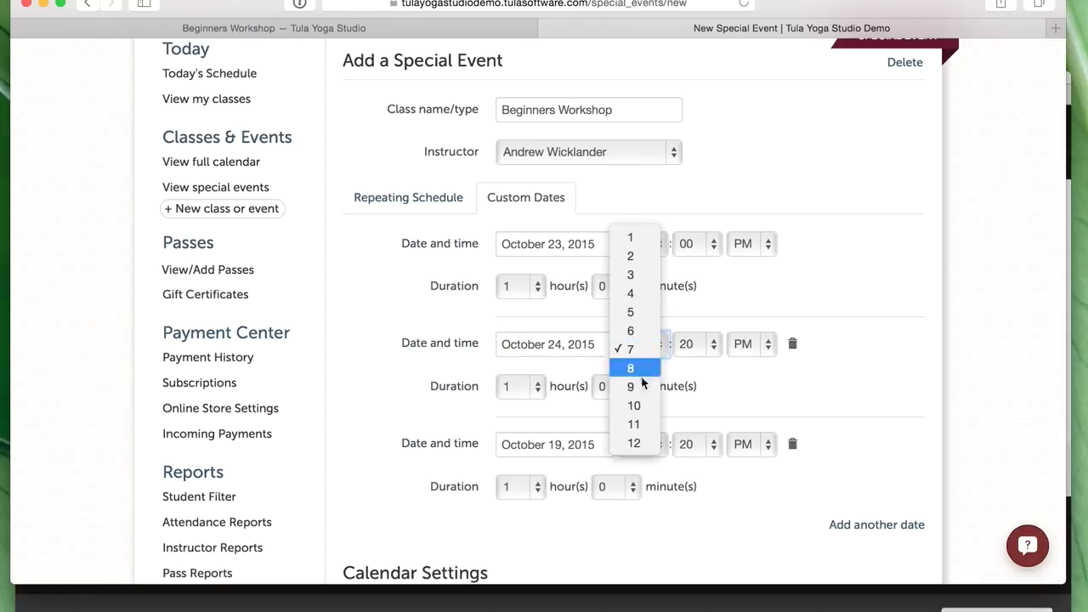
click(634, 405)
click(693, 345)
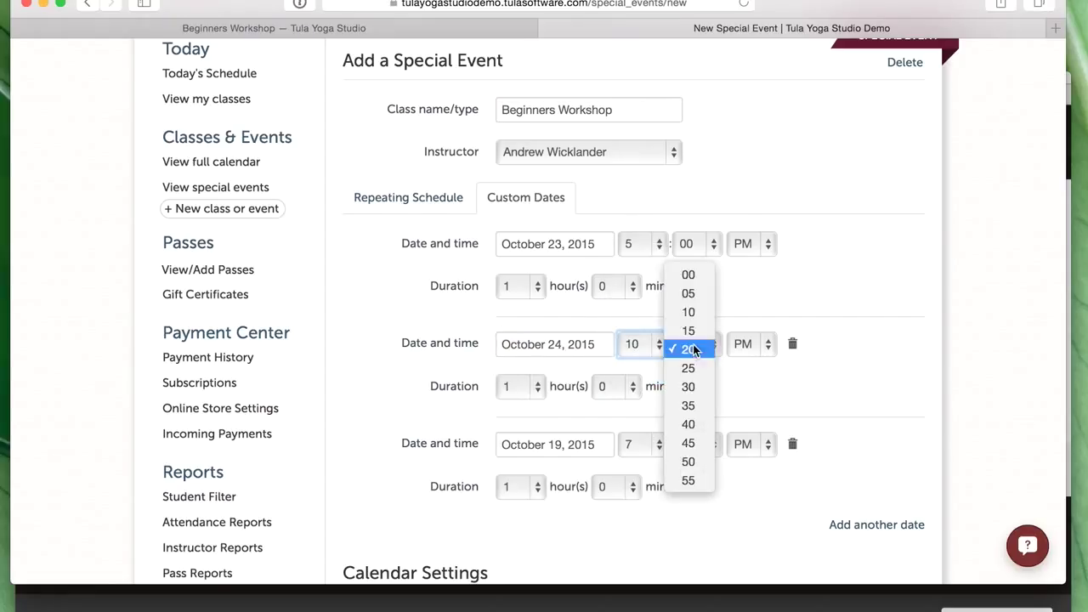
click(688, 274)
click(527, 389)
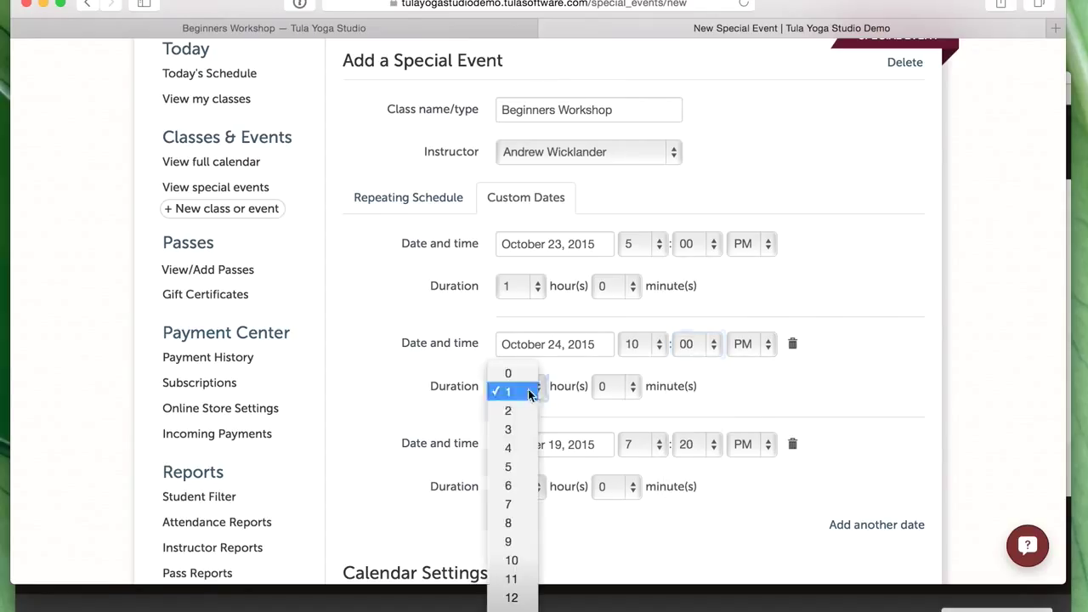
click(529, 425)
click(522, 390)
click(524, 388)
click(523, 388)
click(525, 384)
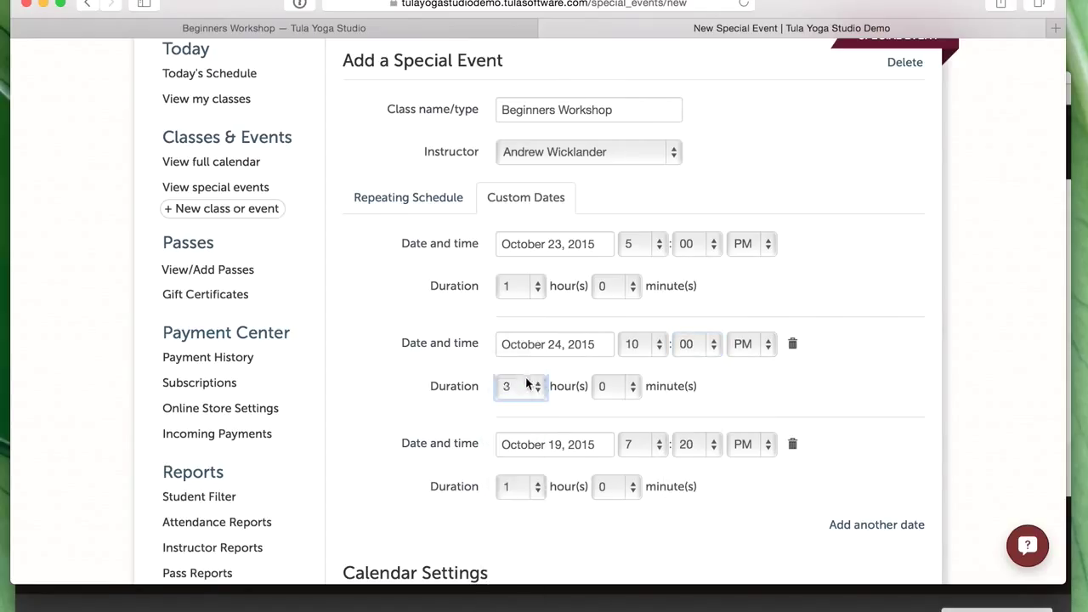
click(529, 286)
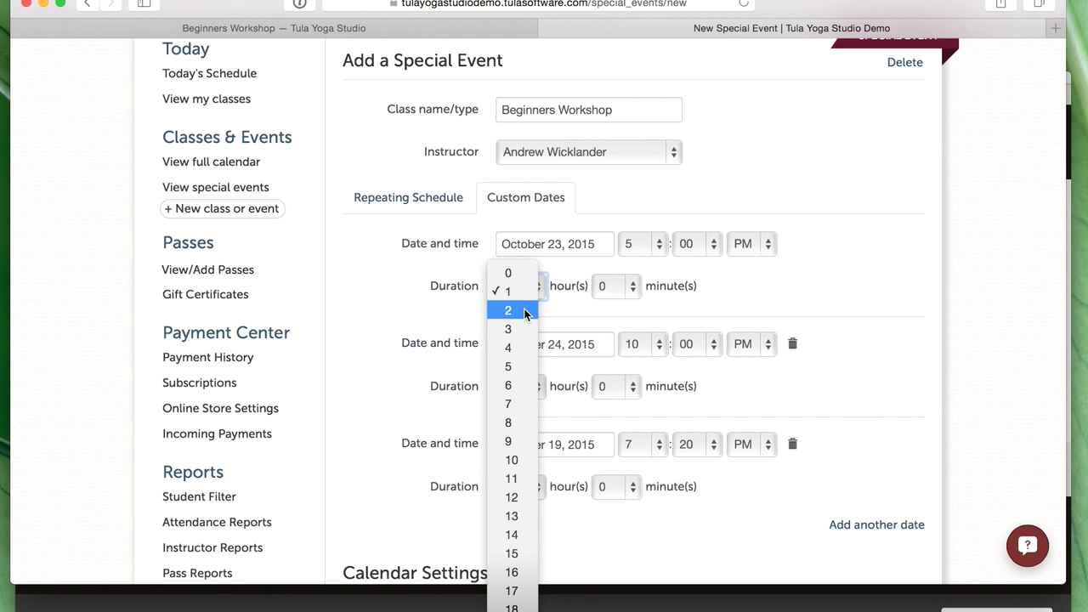
click(524, 311)
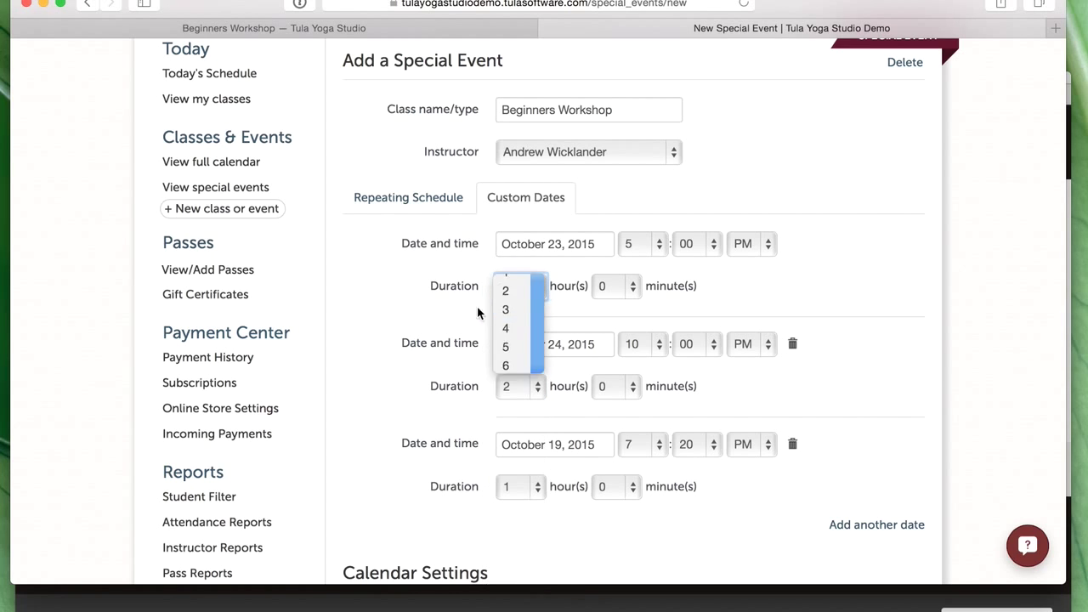
- Set the third date to October 25, 2015 at 8:00 with a 3-hour 30-minute duration
click(586, 439)
scroll(587, 442, down, 4)
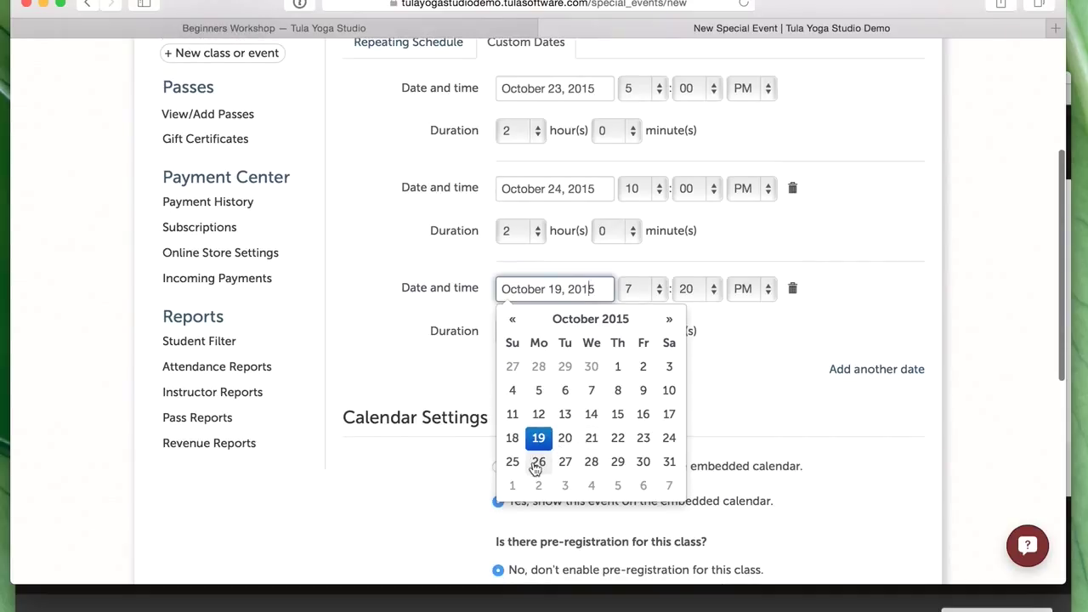
click(518, 464)
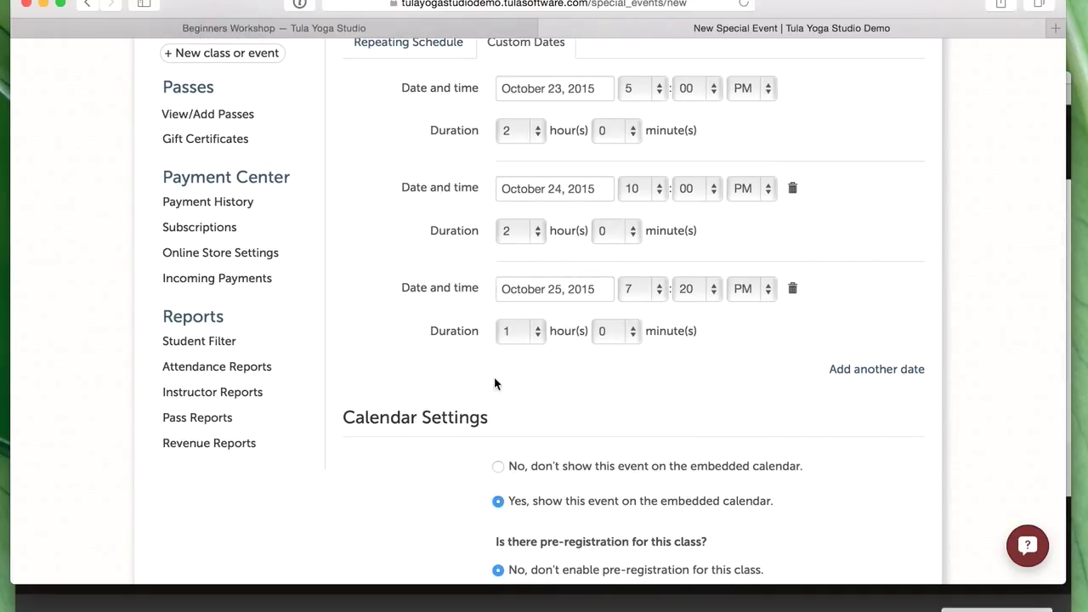
click(525, 331)
click(519, 374)
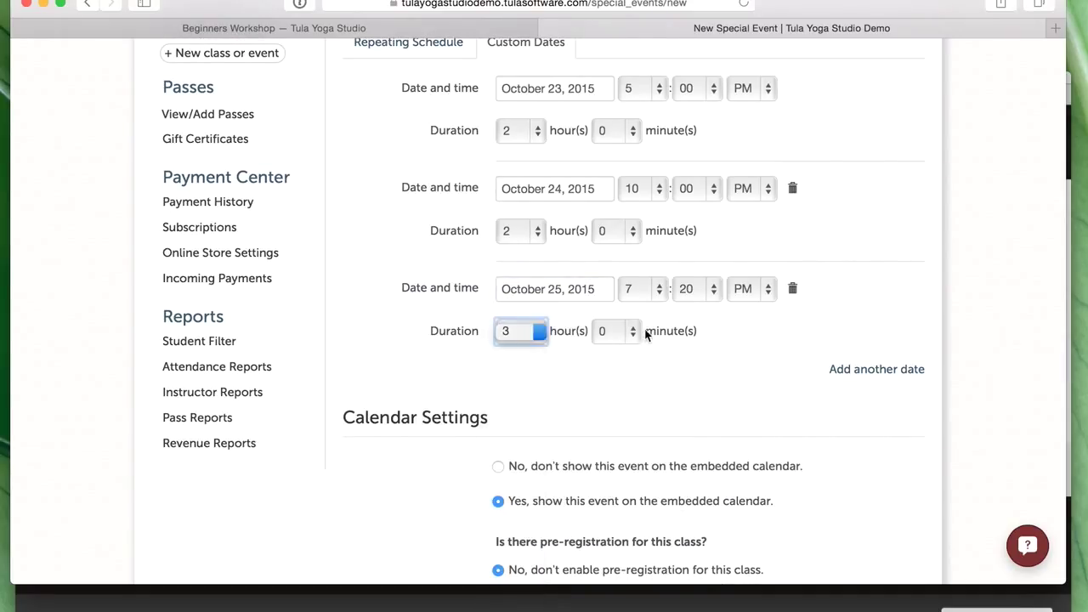
click(625, 331)
click(623, 448)
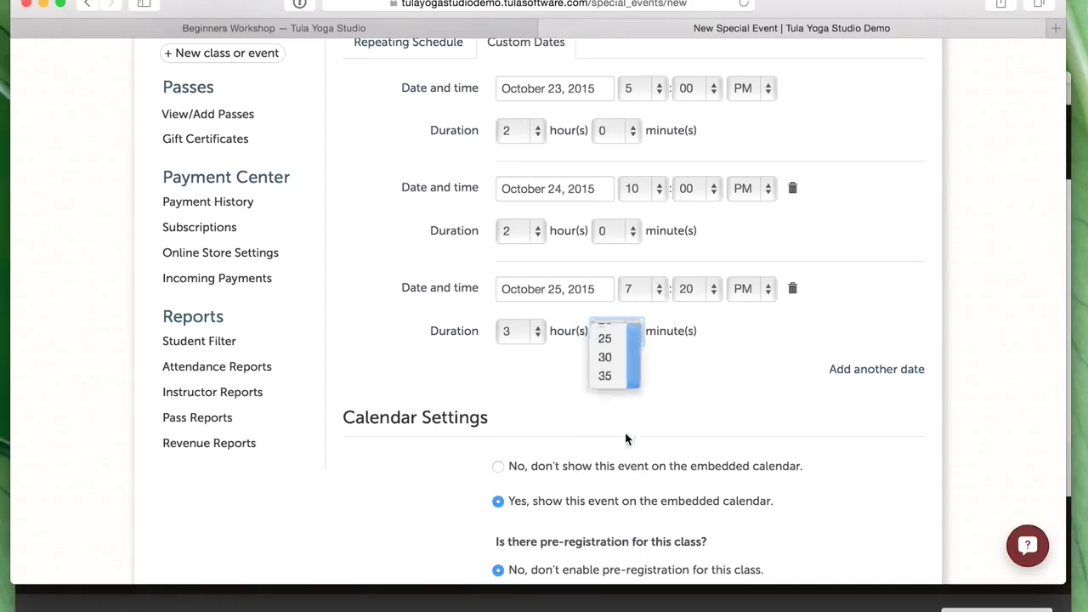
click(644, 291)
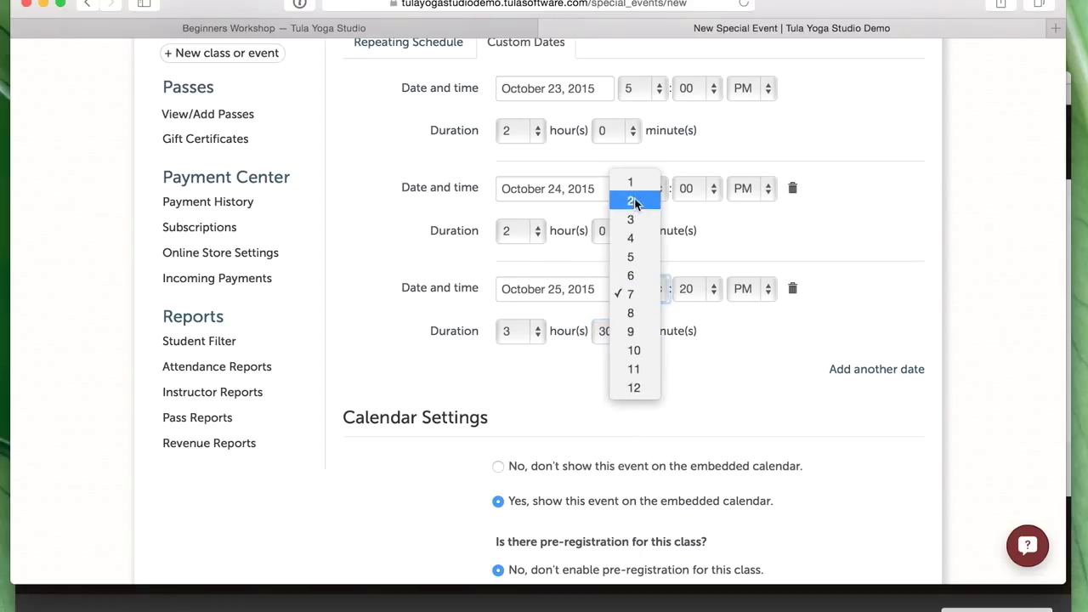
click(633, 312)
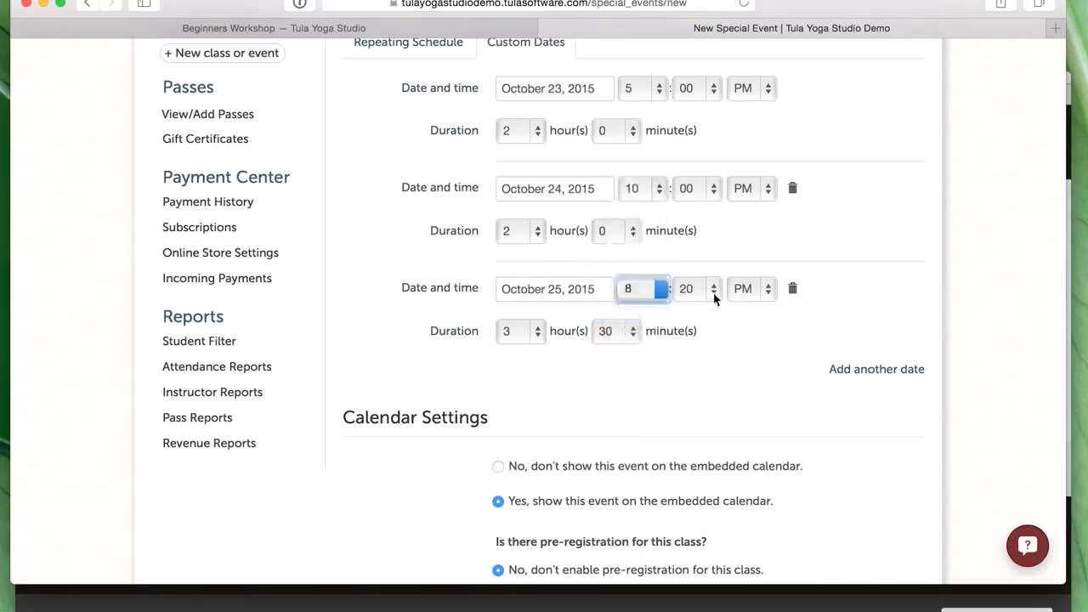
click(704, 292)
click(696, 221)
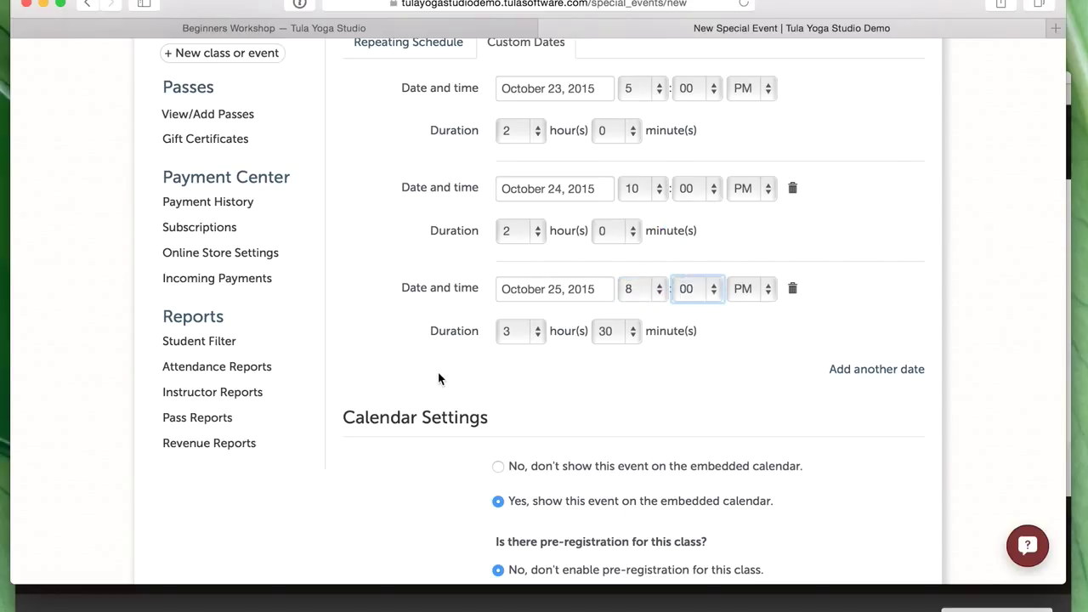
- Allow students to pre-register online, with payment required before registration
scroll(447, 375, up, 3)
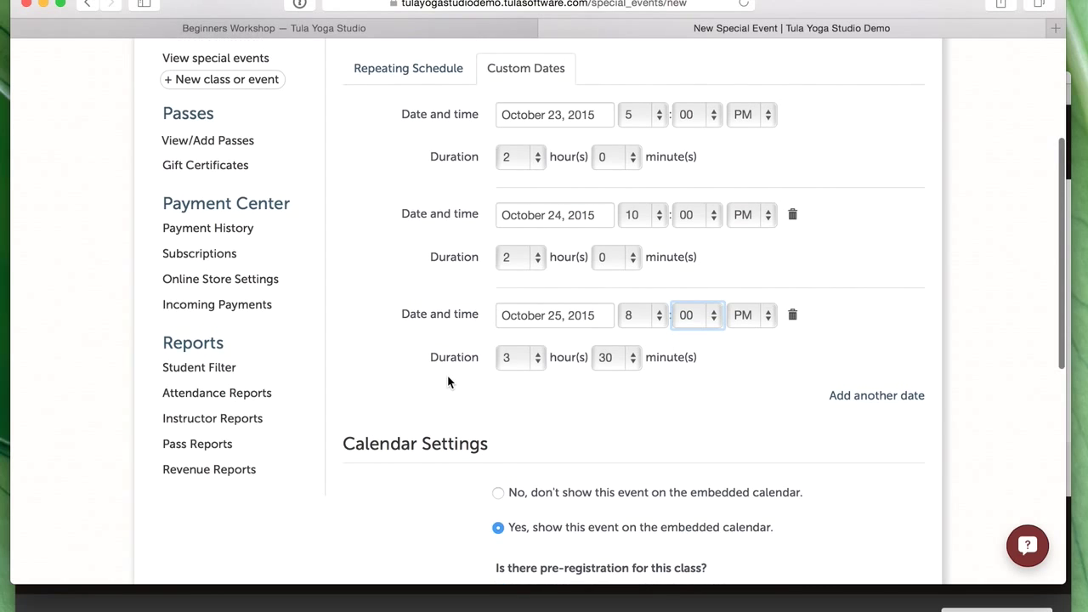
scroll(448, 382, up, 1)
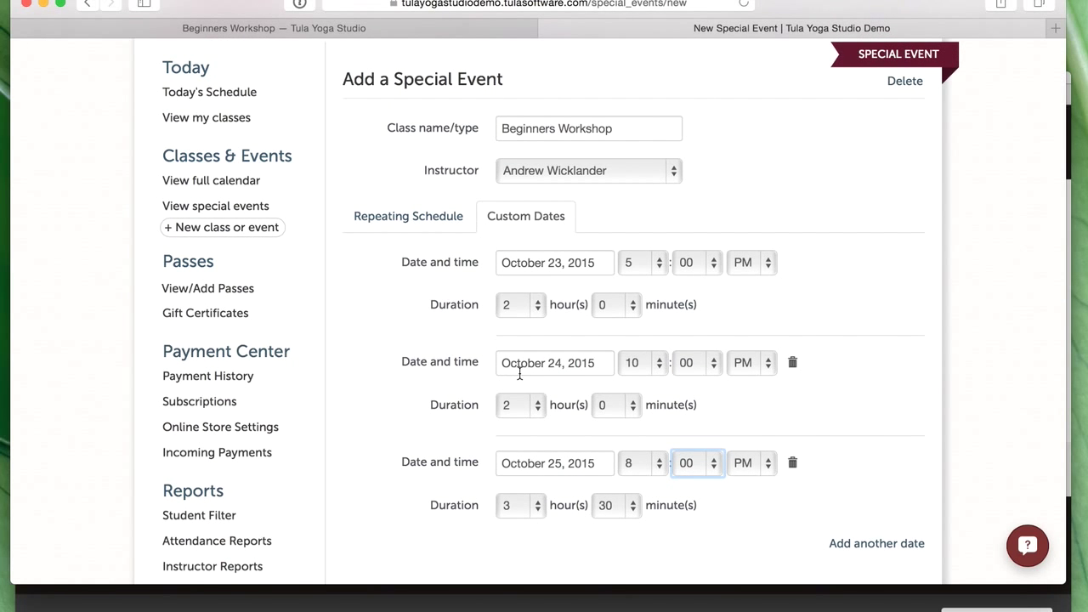
scroll(649, 387, down, 5)
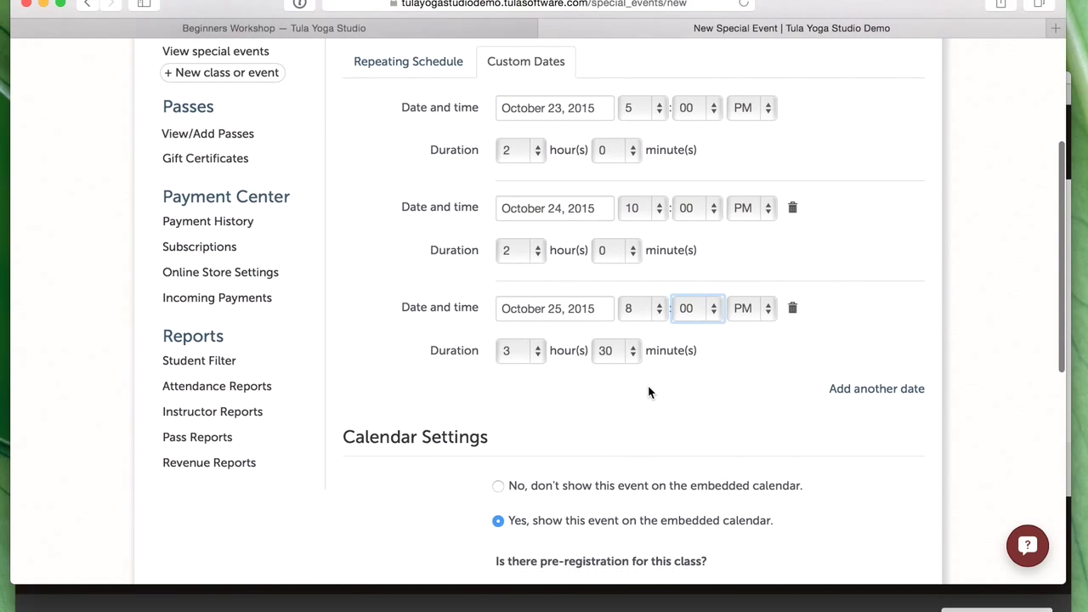
scroll(648, 387, down, 3)
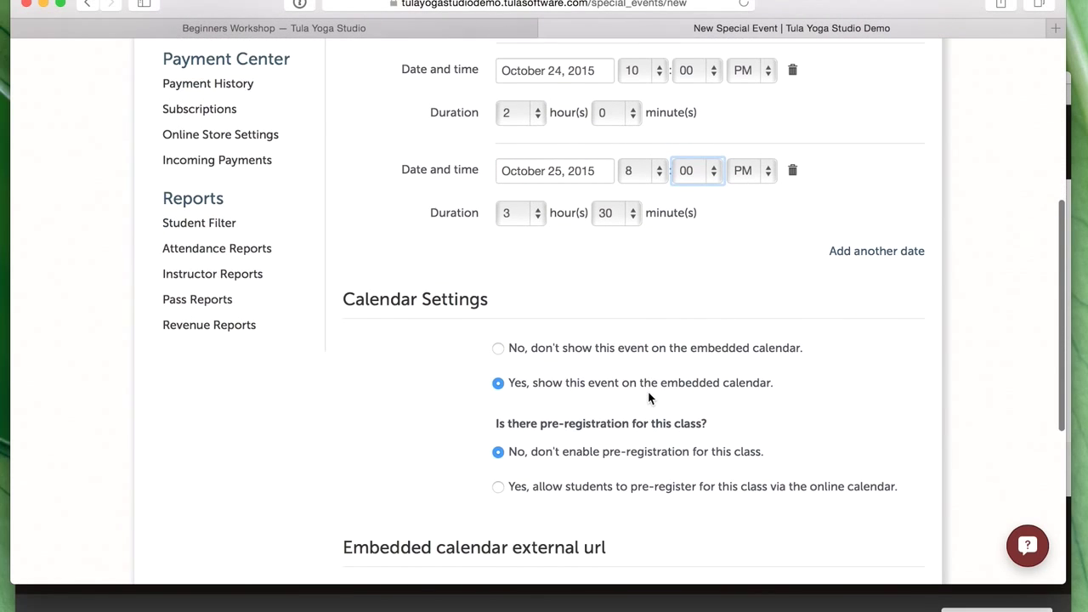
scroll(647, 393, down, 1)
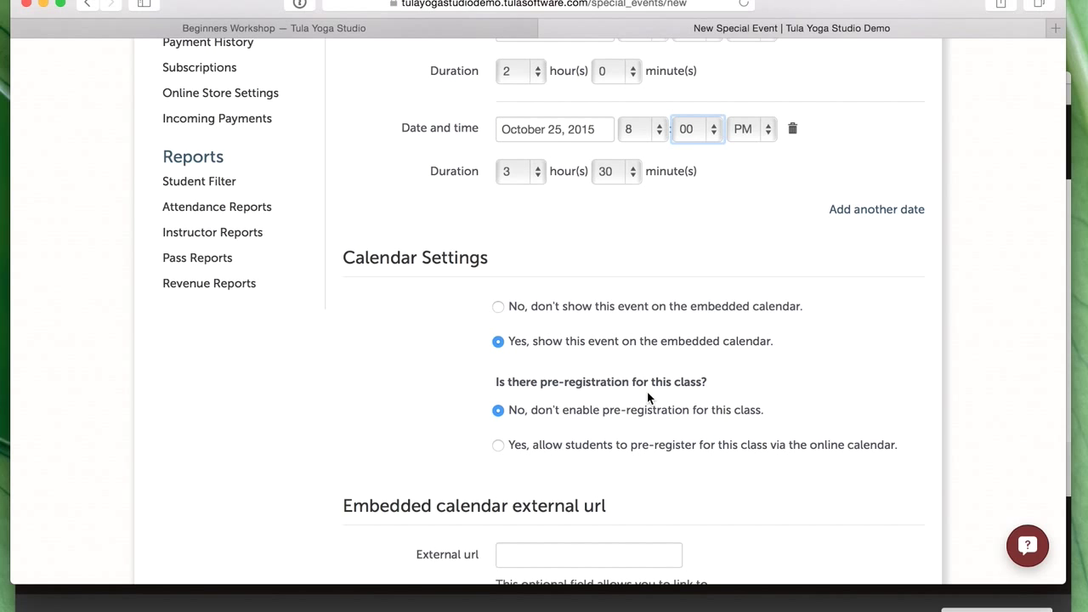
scroll(648, 397, down, 3)
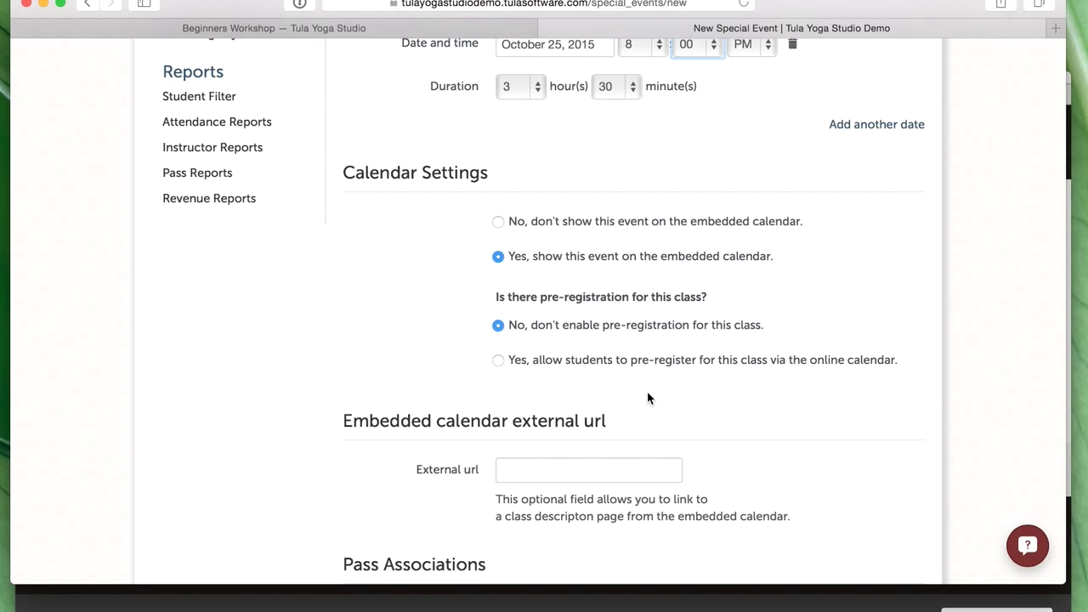
click(643, 368)
scroll(739, 389, down, 5)
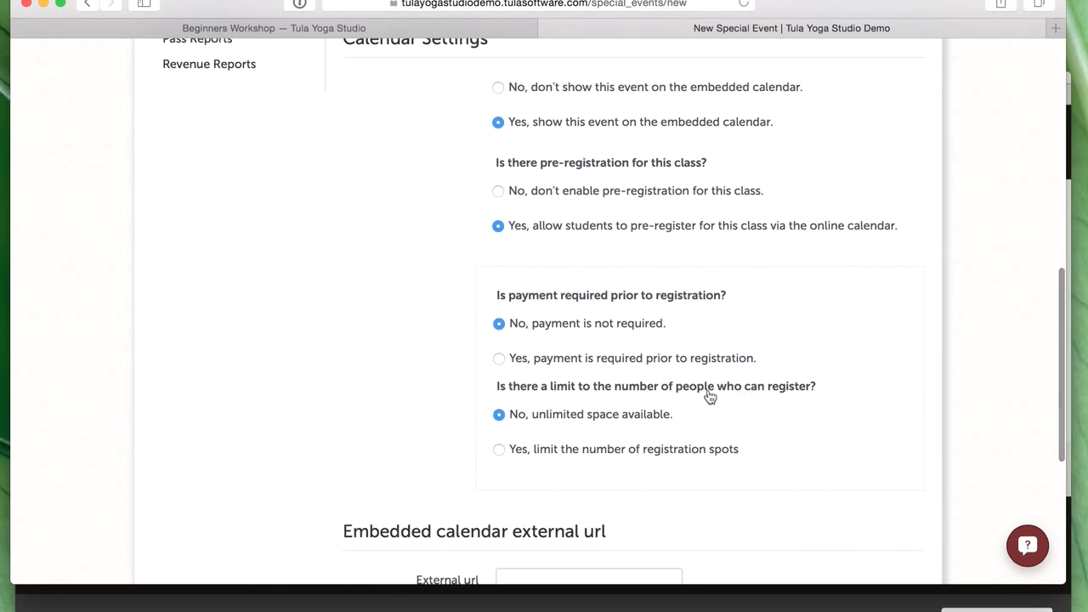
click(672, 359)
- Keep the default missed-class message for students and move to the External url field
scroll(677, 363, down, 1)
scroll(679, 353, down, 2)
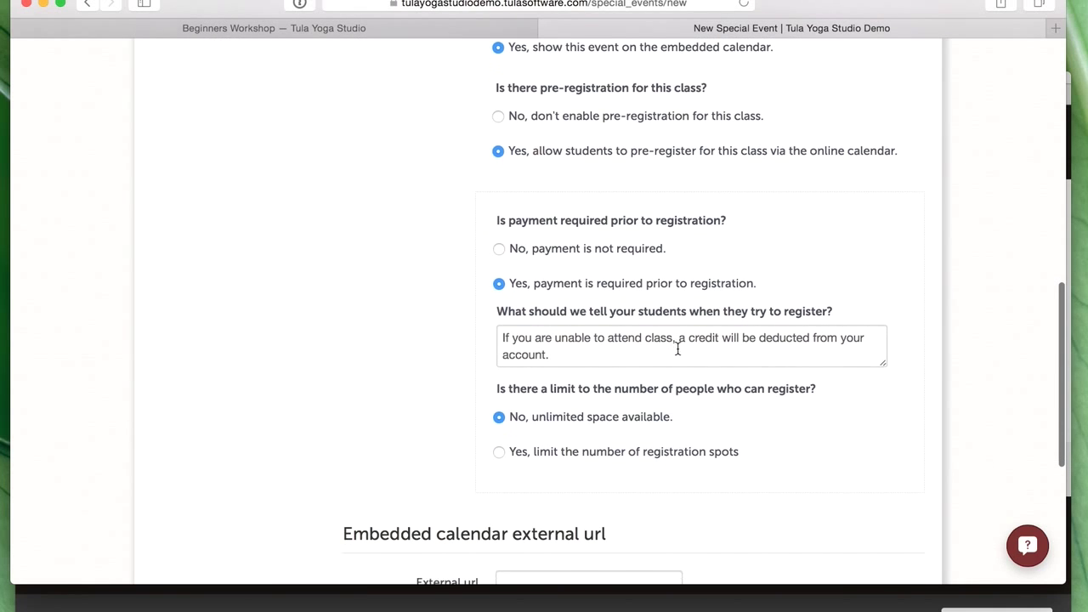
scroll(673, 355, down, 4)
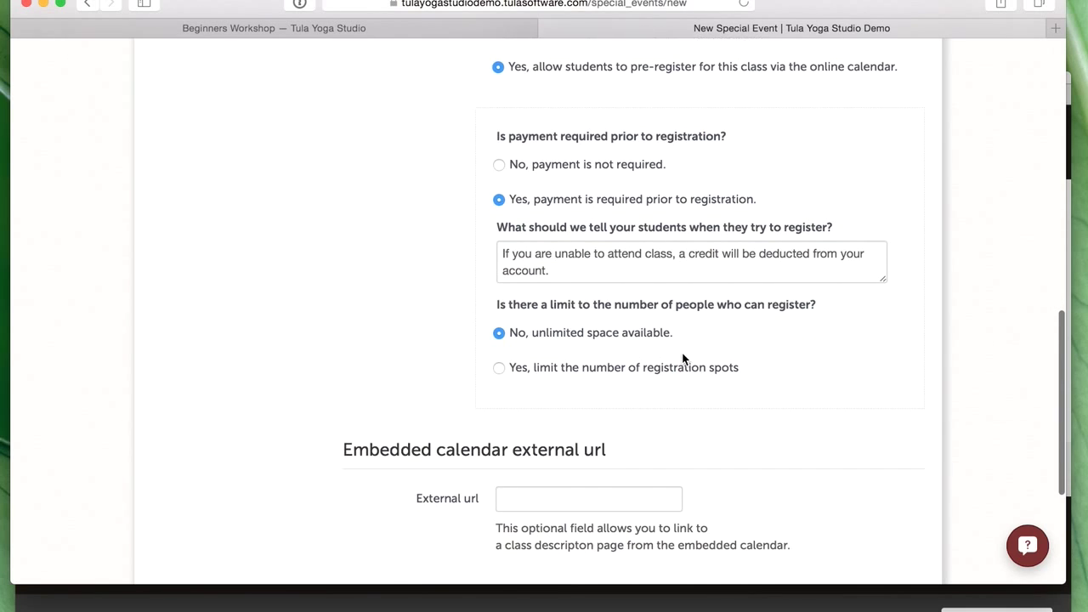
drag(549, 232, 490, 215)
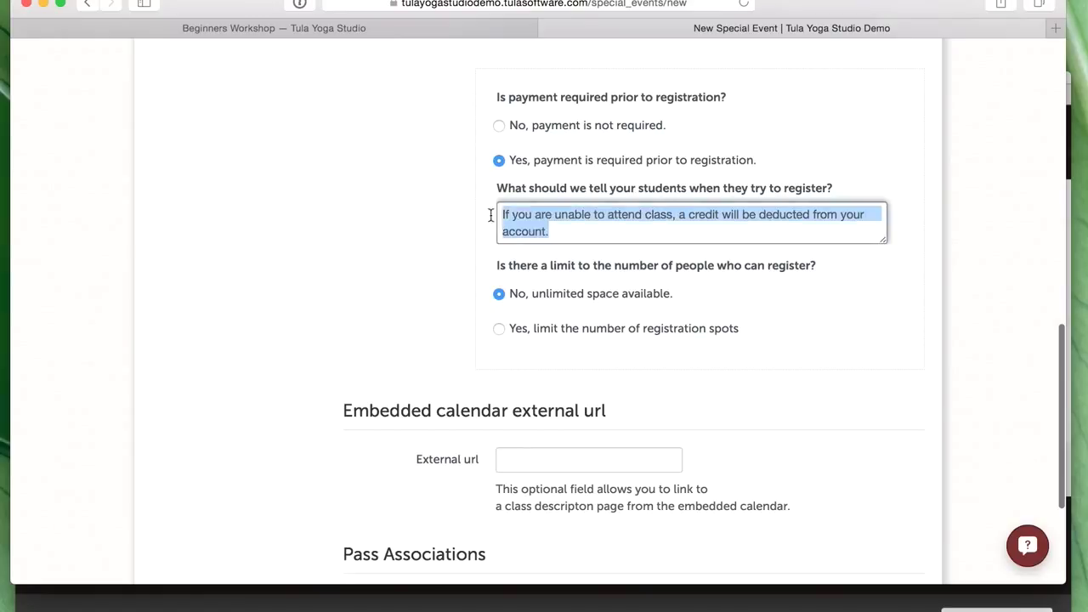
click(442, 272)
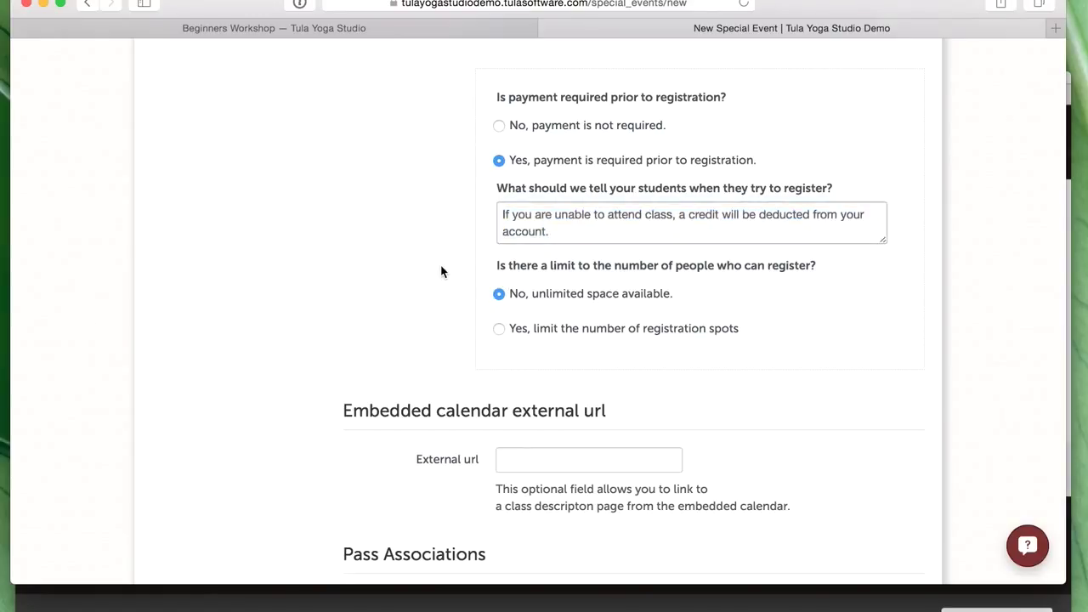
scroll(442, 270, down, 5)
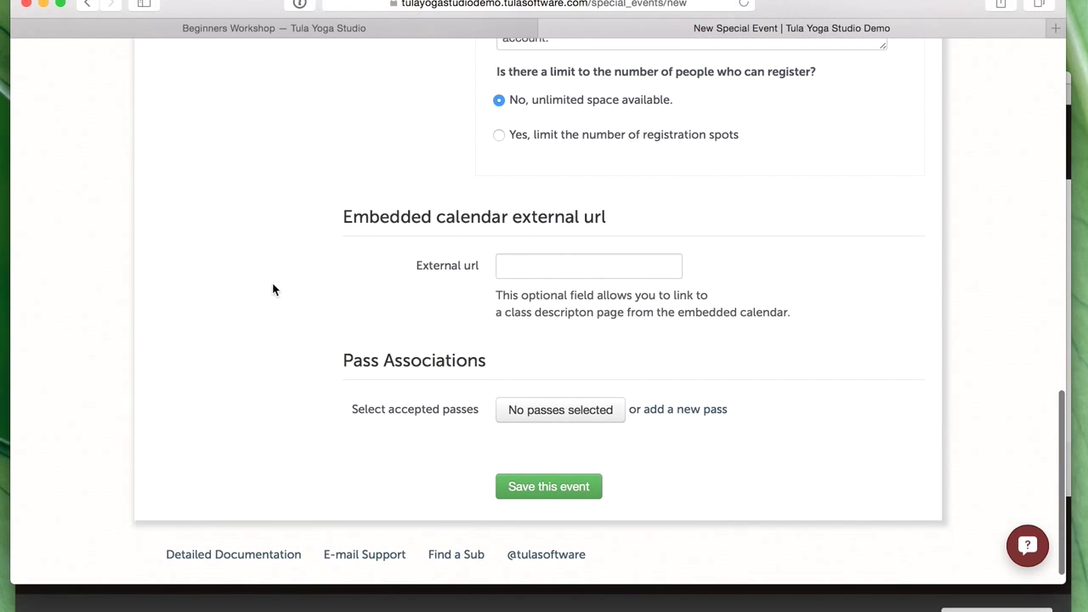
click(538, 257)
- Create a new pass named 'Full Weekend Beginners Pass' priced at 200
scroll(839, 304, down, 1)
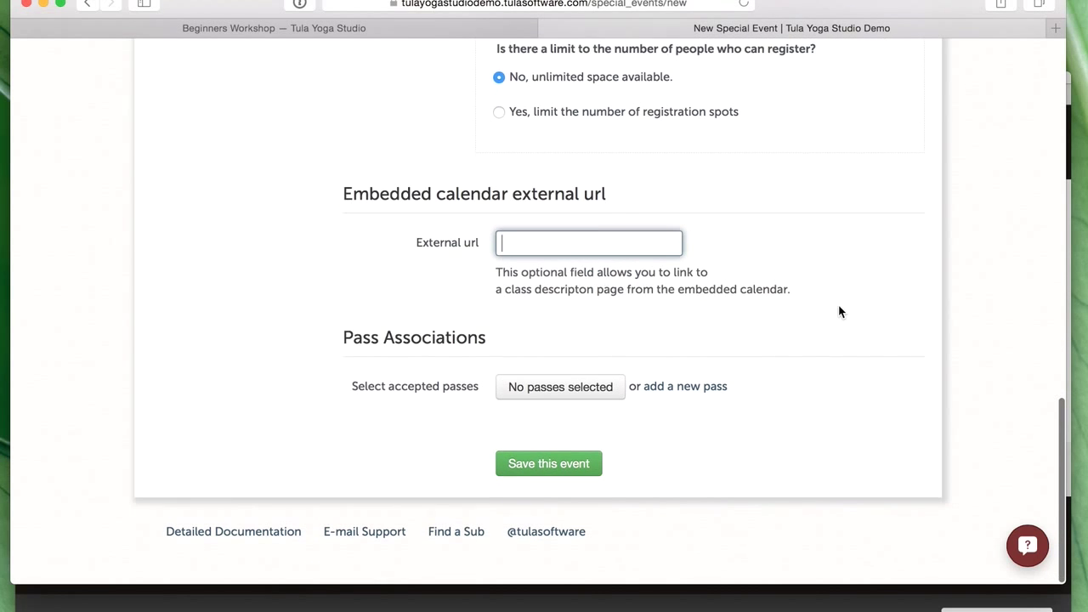
click(711, 390)
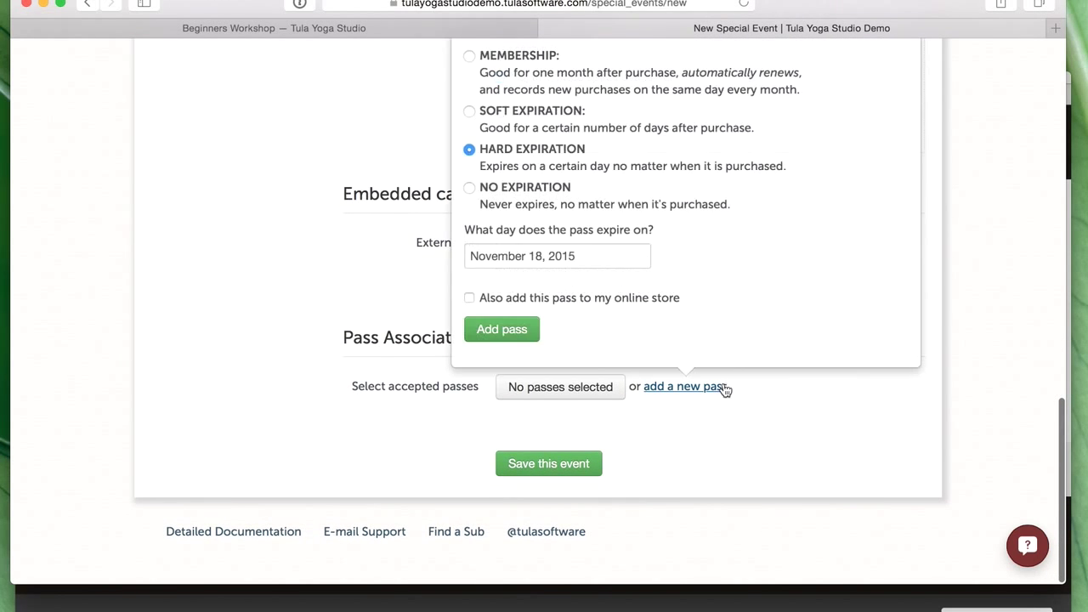
scroll(727, 388, up, 3)
scroll(721, 377, up, 5)
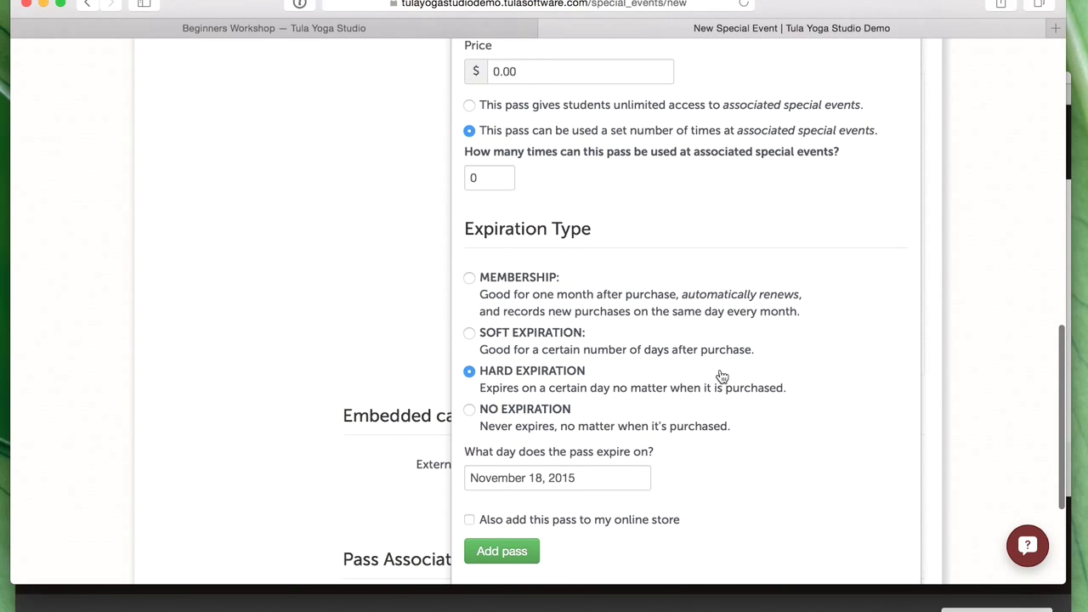
click(534, 114)
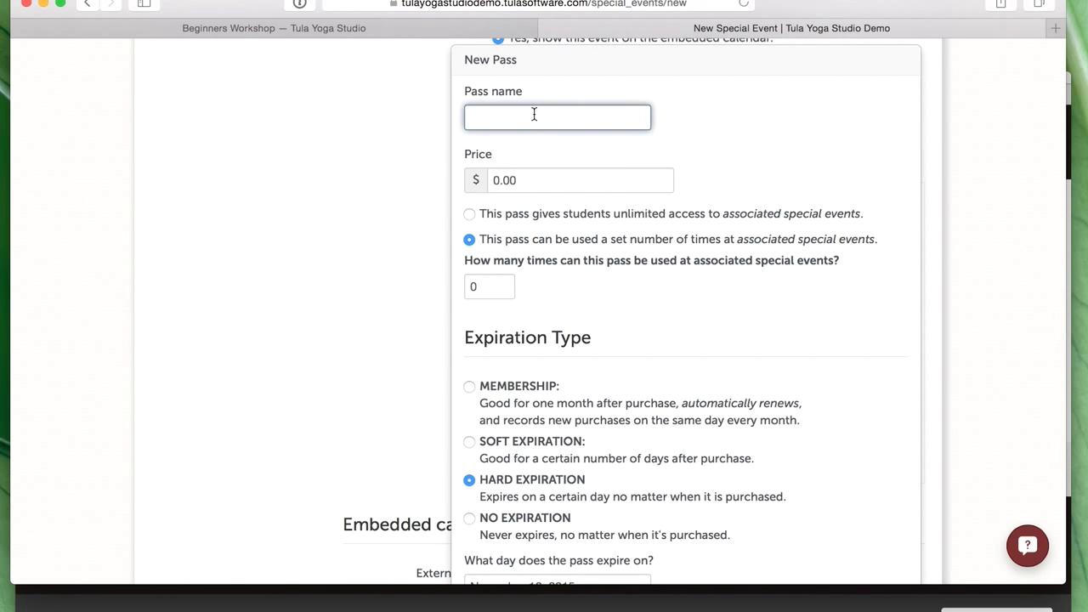
text(eekend Beginners Pass)
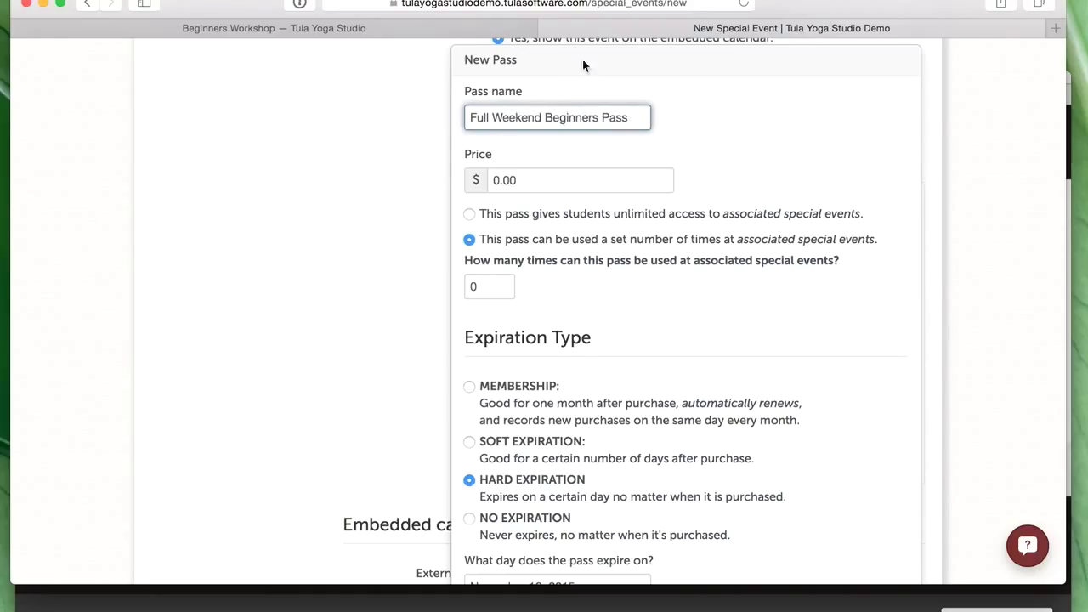
key(Tab)
key(BackSpace)
text(200)
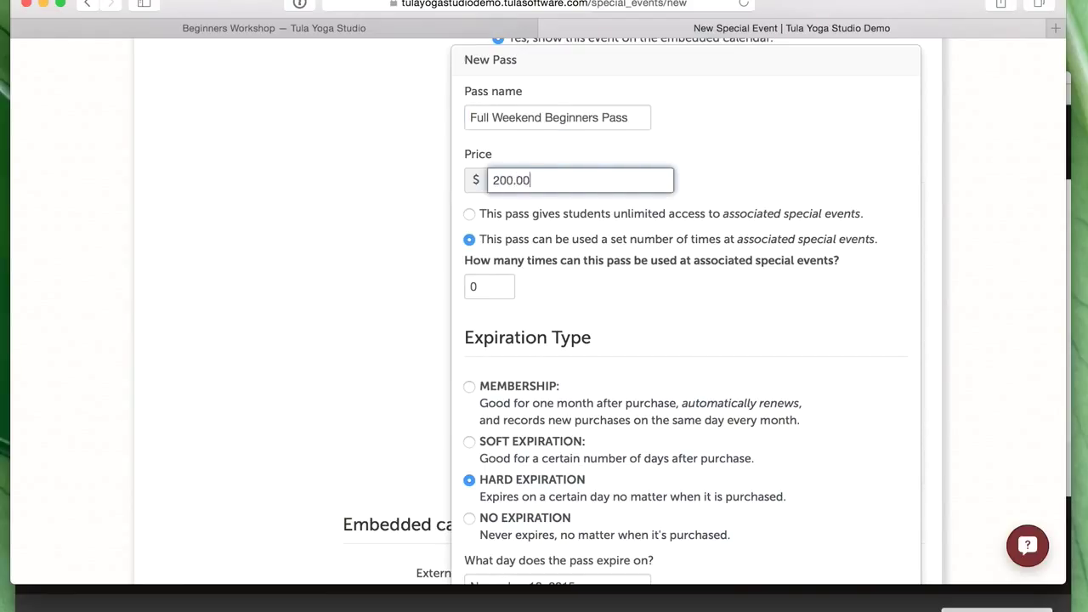
- Give the pass 3 uses and a hard expiration of November 18, 2015, list it online, and add it
drag(713, 303, 561, 289)
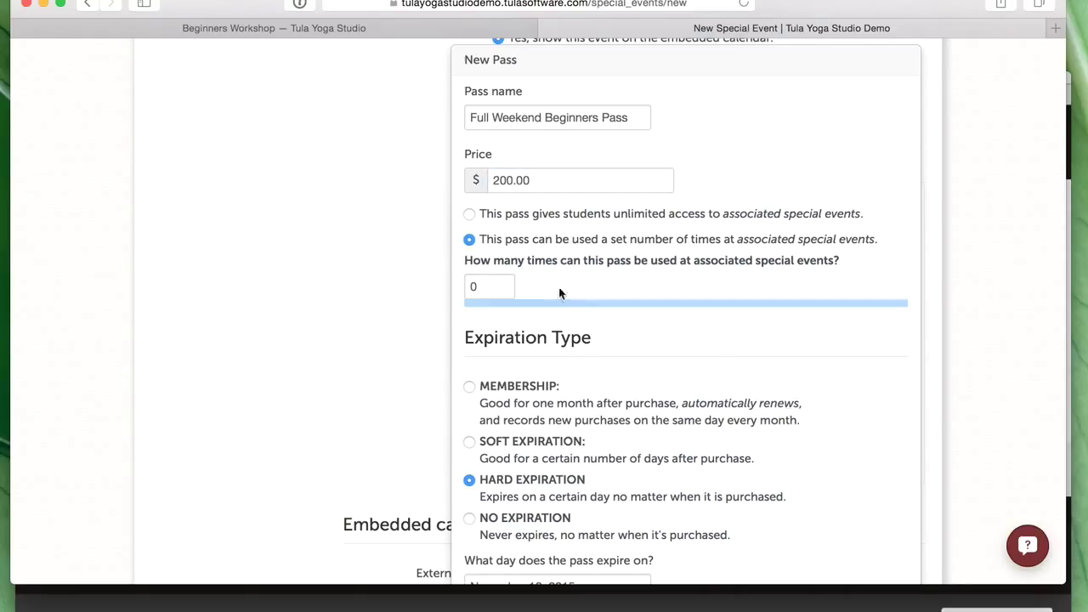
click(504, 286)
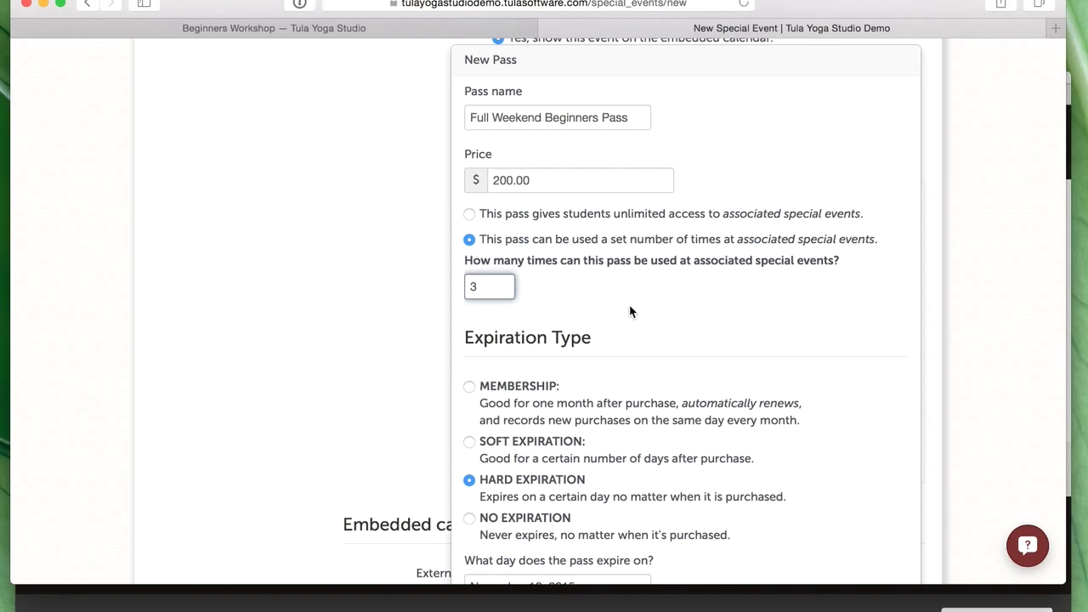
click(703, 361)
scroll(669, 310, down, 3)
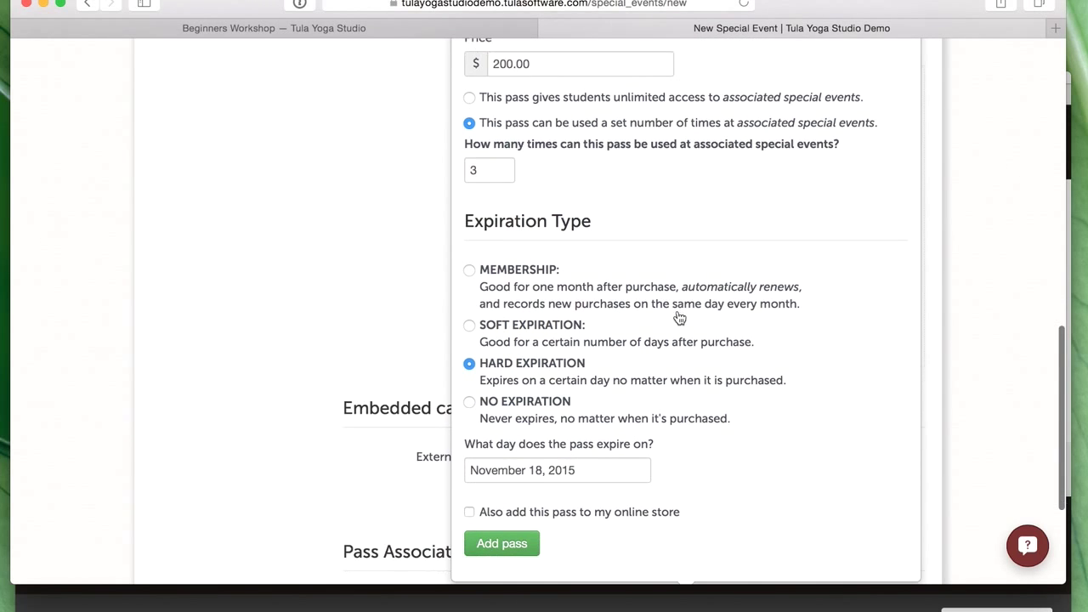
click(523, 329)
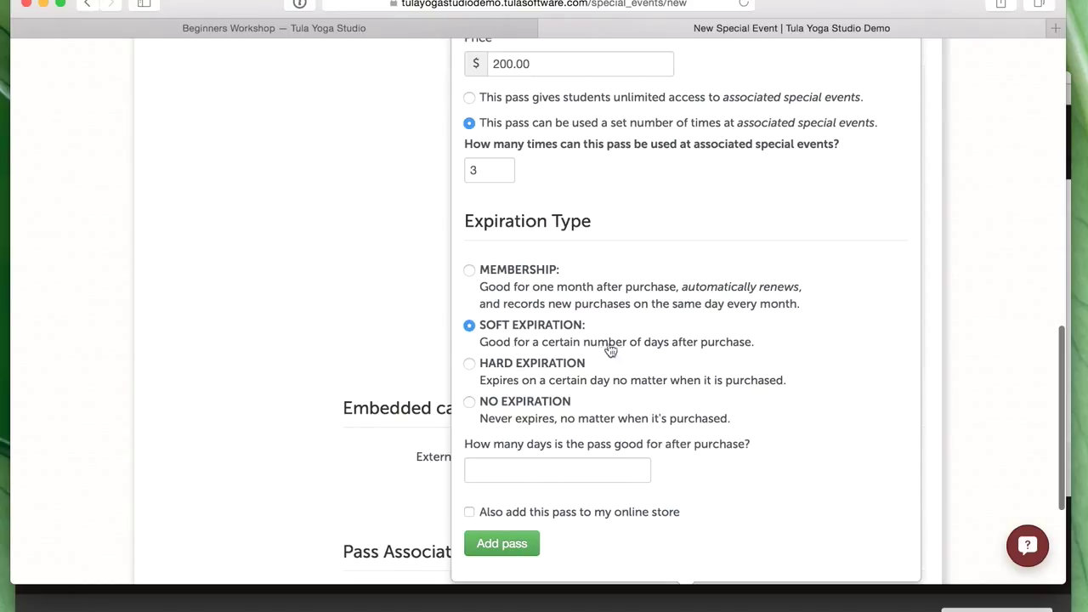
click(528, 379)
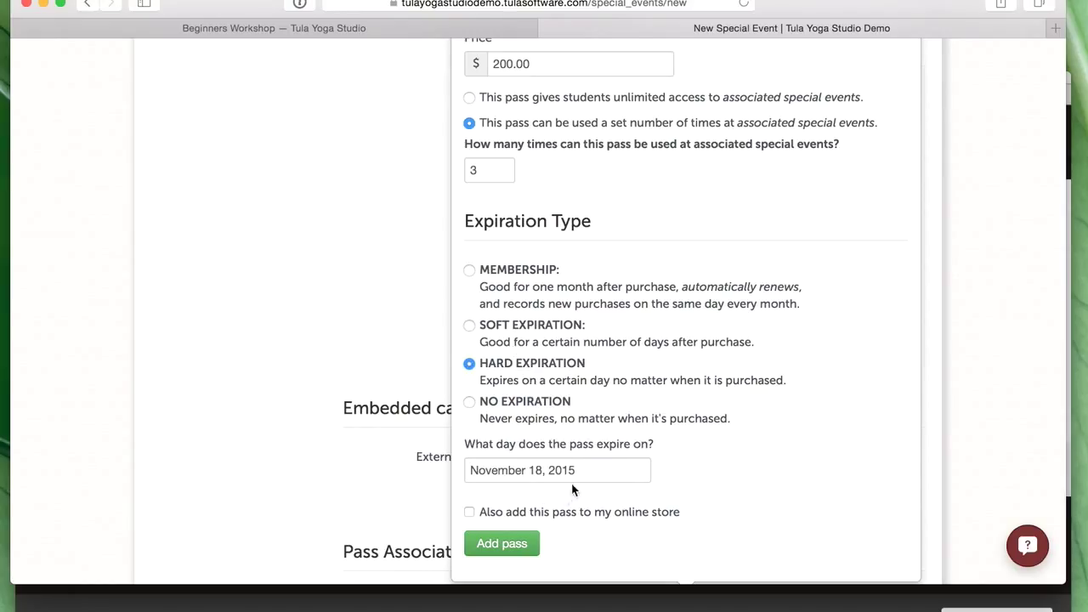
scroll(412, 380, up, 3)
scroll(412, 380, up, 8)
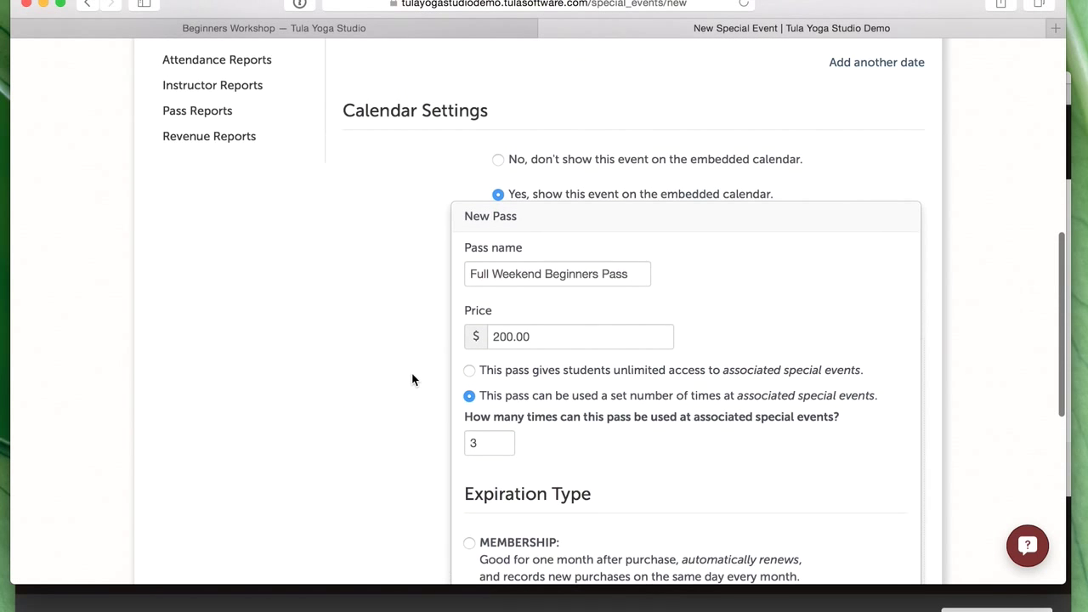
scroll(510, 391, up, 2)
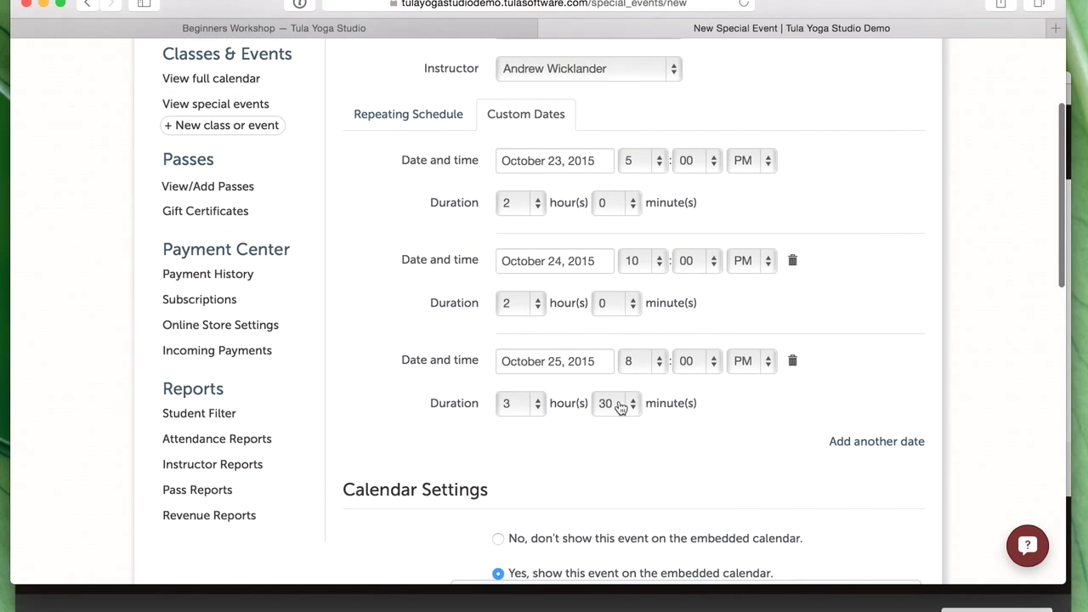
scroll(557, 374, down, 6)
scroll(569, 375, down, 8)
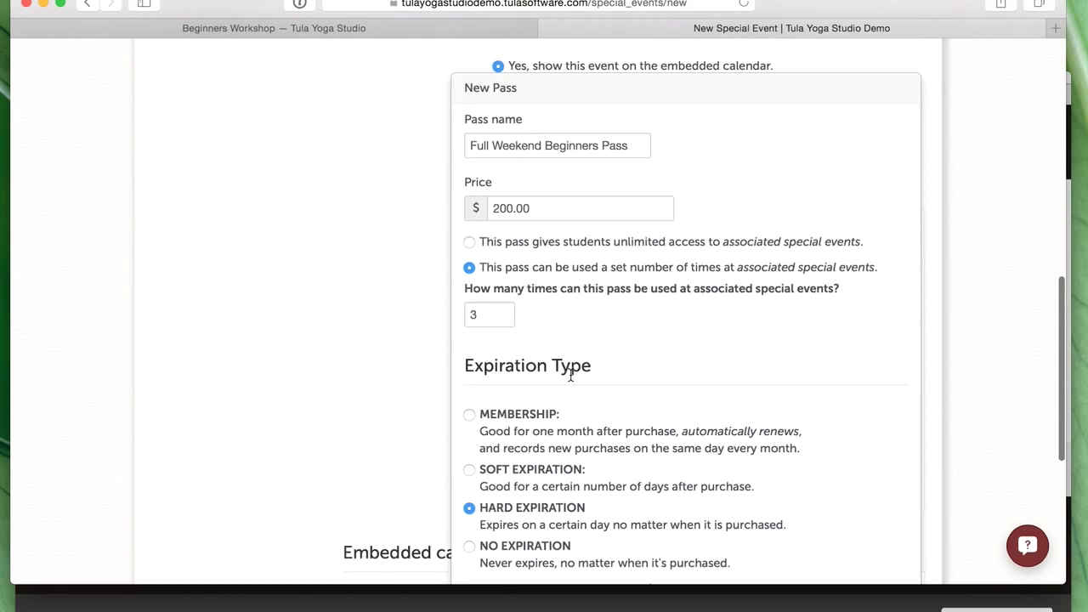
click(470, 409)
click(502, 451)
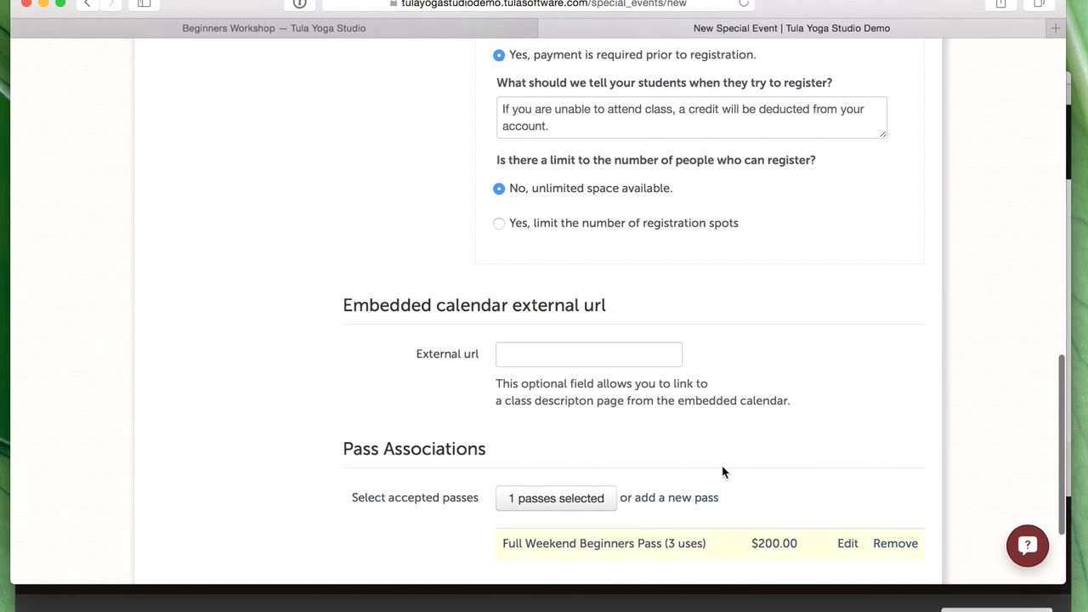
- Create another pass named 'Beginner's Workshop - Single Drop-In' priced at 75.00
scroll(722, 465, down, 3)
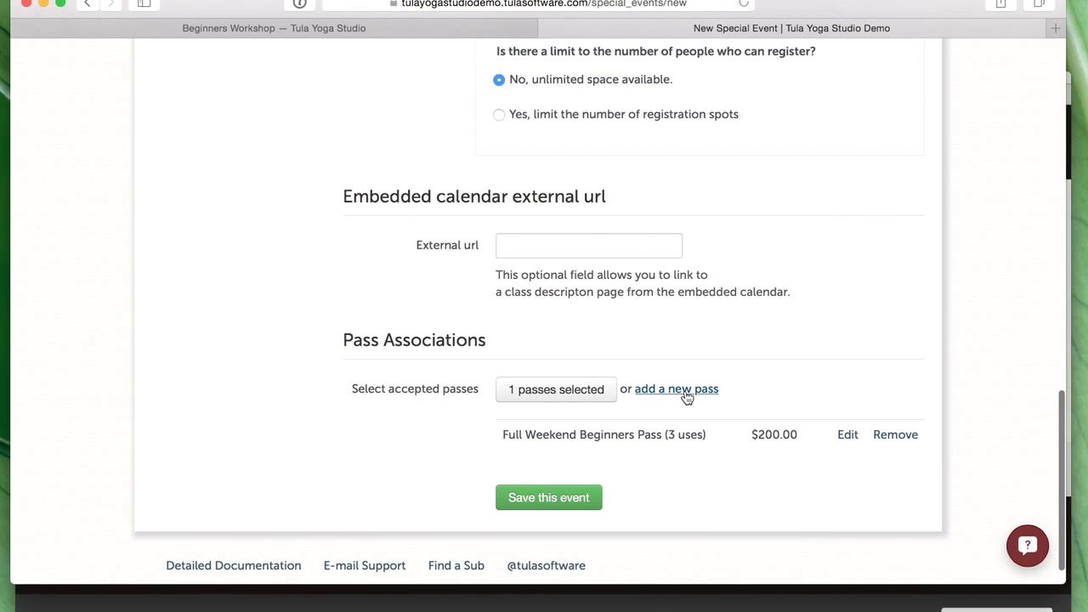
click(687, 391)
scroll(594, 244, up, 10)
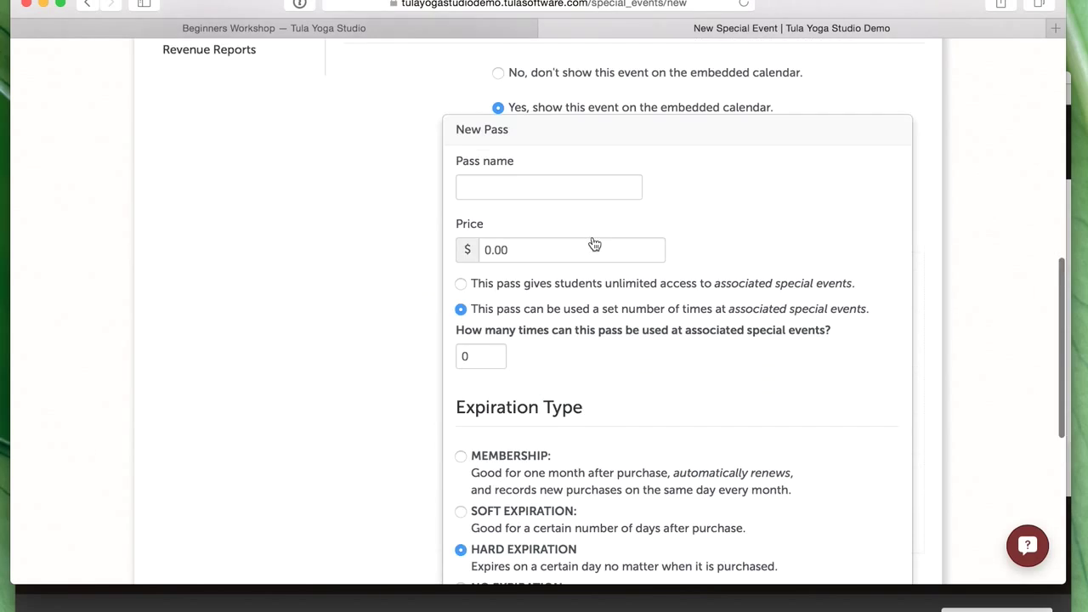
scroll(566, 245, up, 2)
click(535, 246)
text(B)
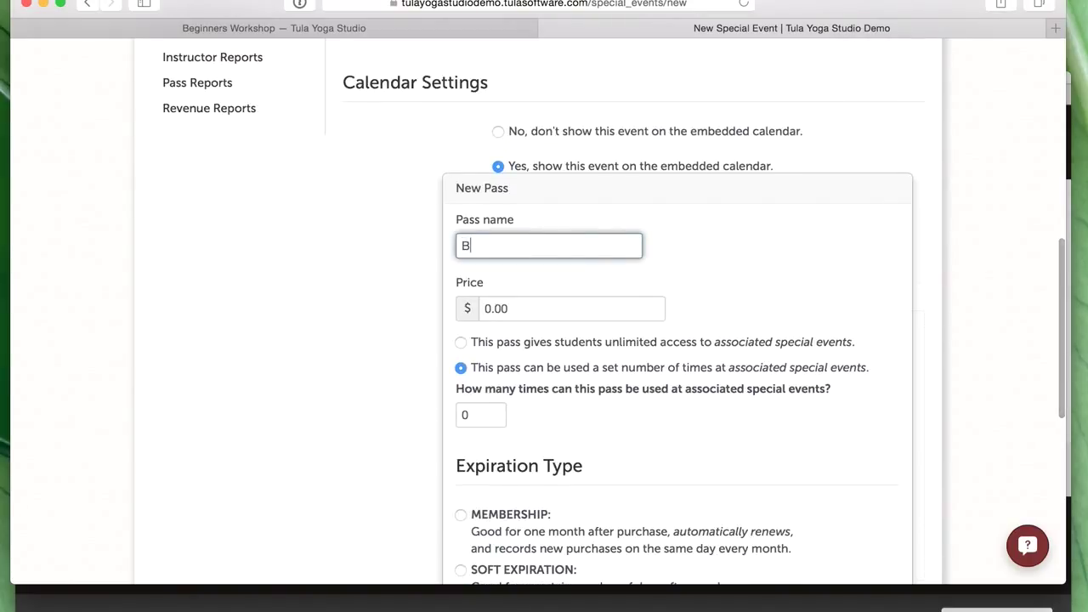
text(eginner's Wo)
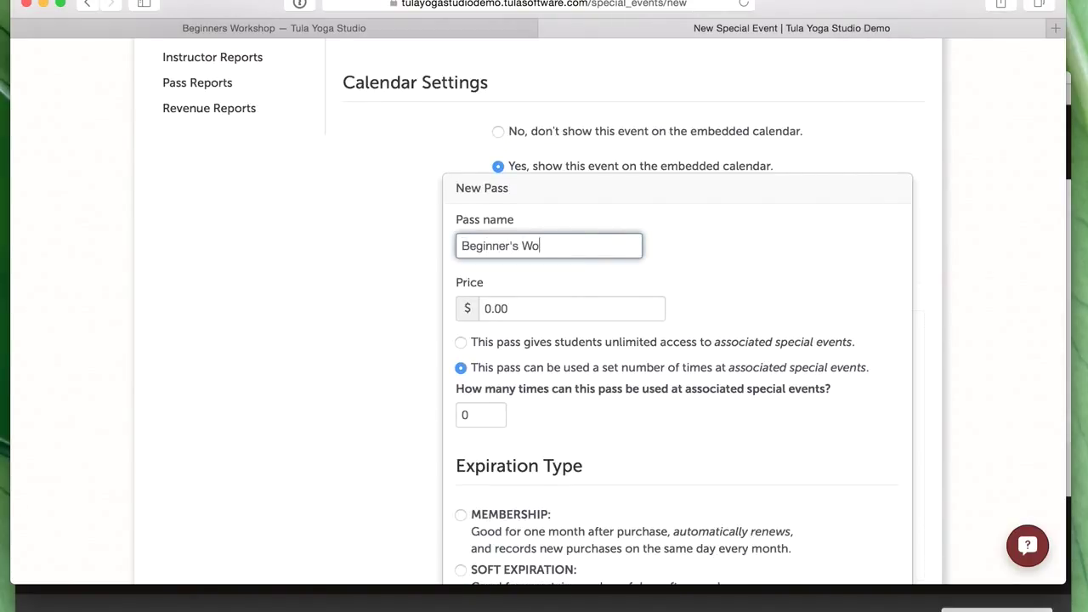
text(rkshop - Single Drop-)
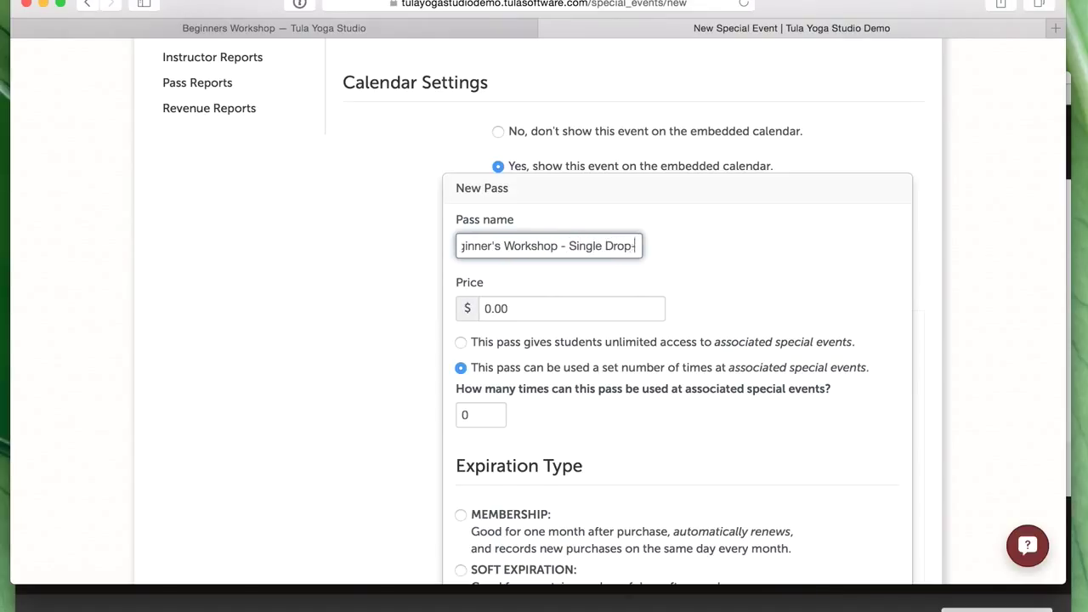
text(In)
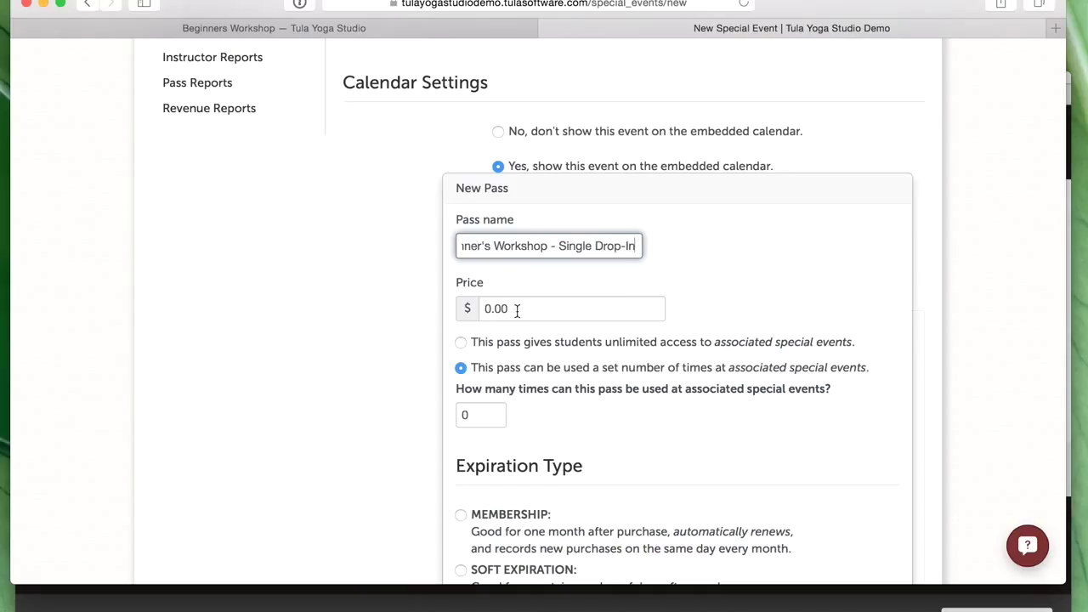
click(487, 313)
key(BackSpace)
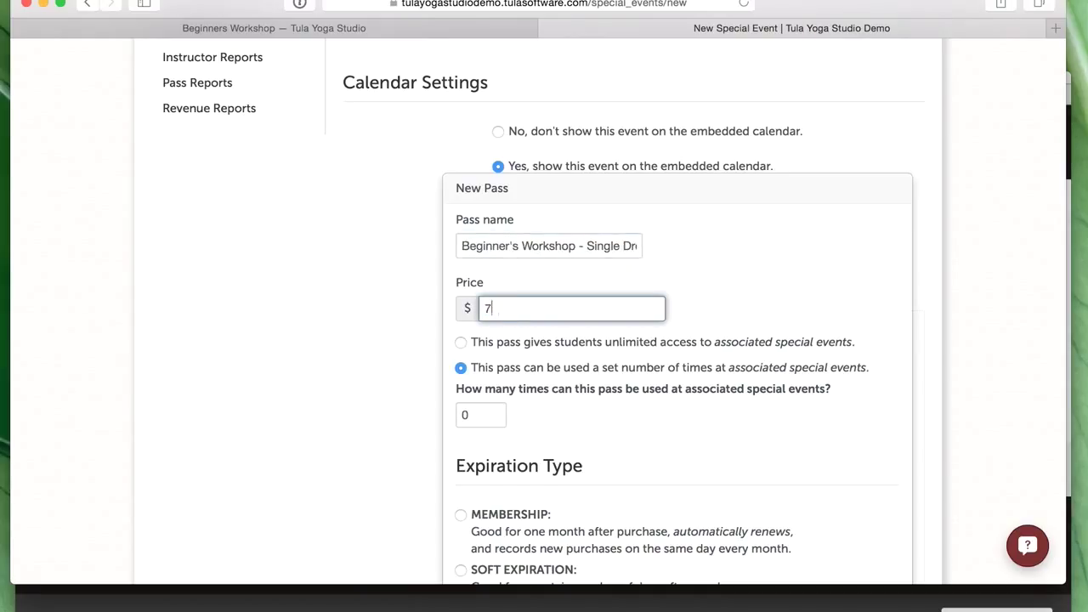
text(75.00)
click(691, 403)
- Set the drop-in pass to one use, list it in the online store, and save it
scroll(692, 403, down, 5)
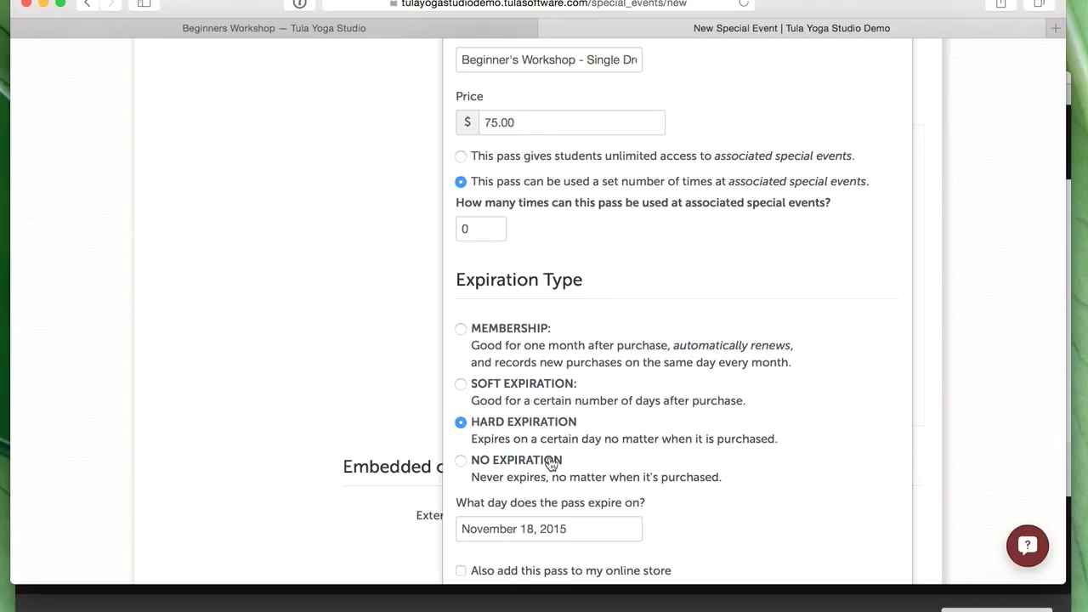
click(495, 236)
key(BackSpace)
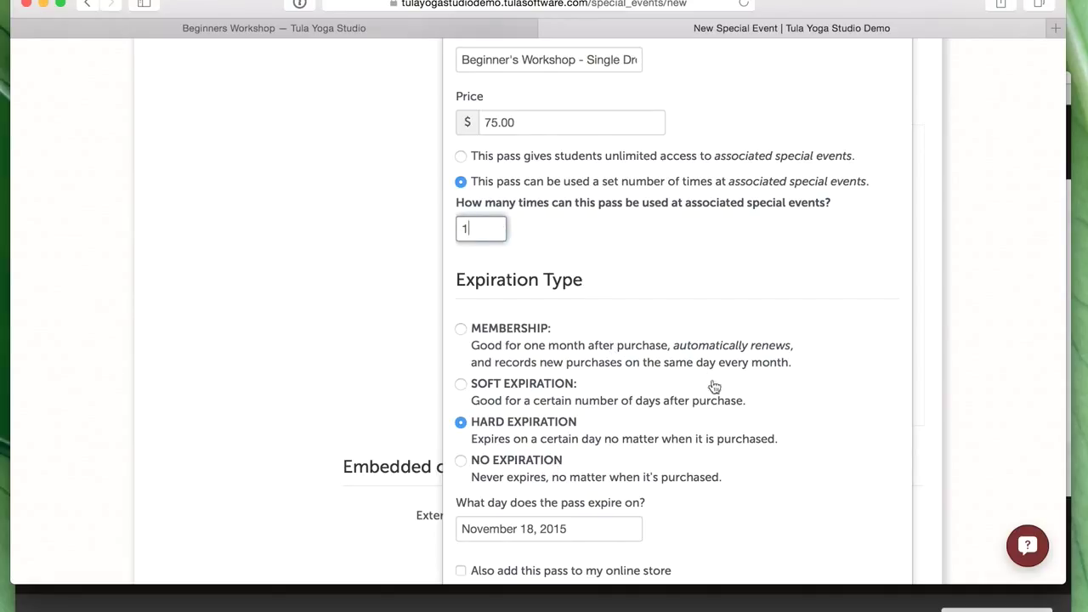
scroll(746, 412, down, 5)
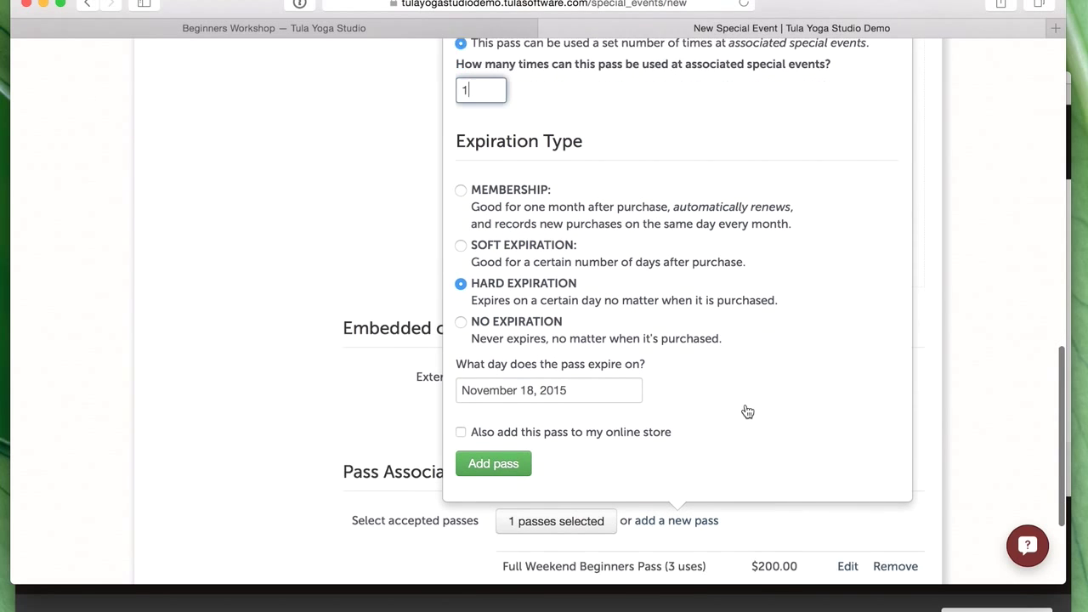
click(491, 419)
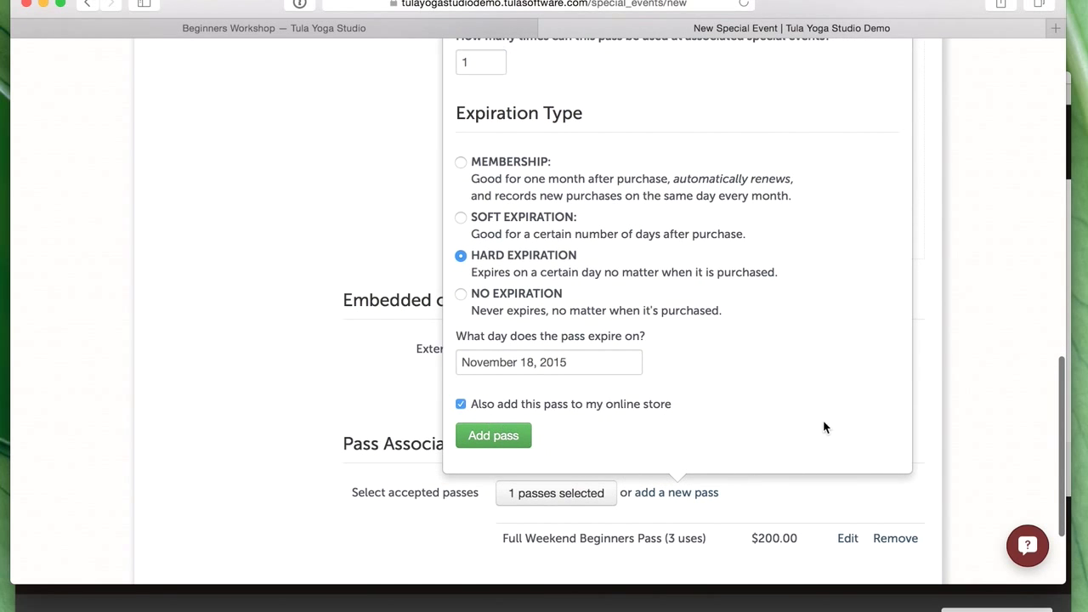
click(505, 439)
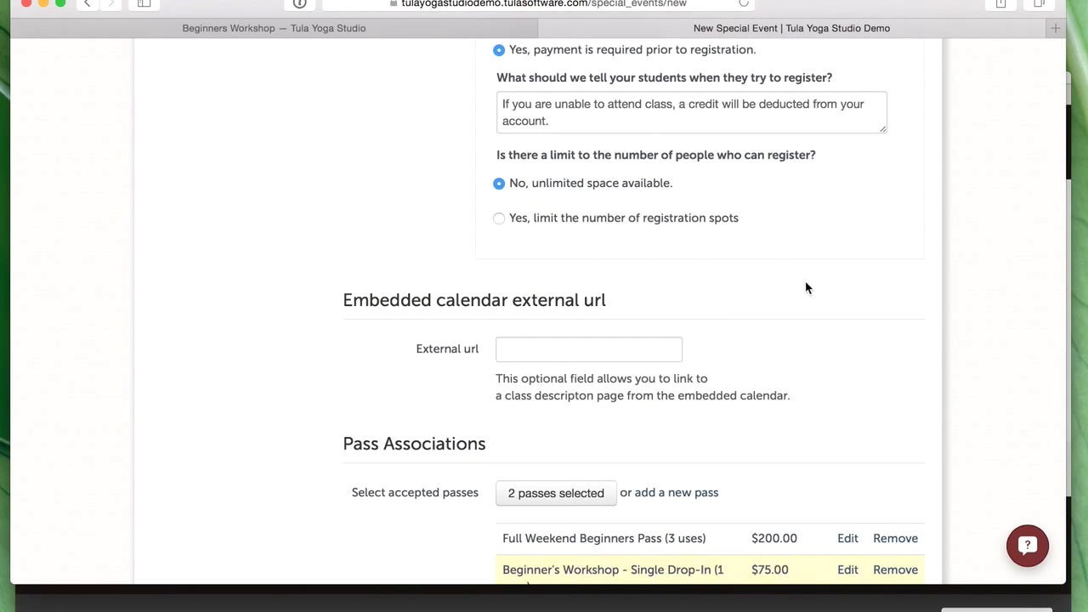
scroll(677, 423, down, 4)
- Change the Full Weekend Beginners Pass price from 200.00 to 50.00
scroll(677, 423, down, 1)
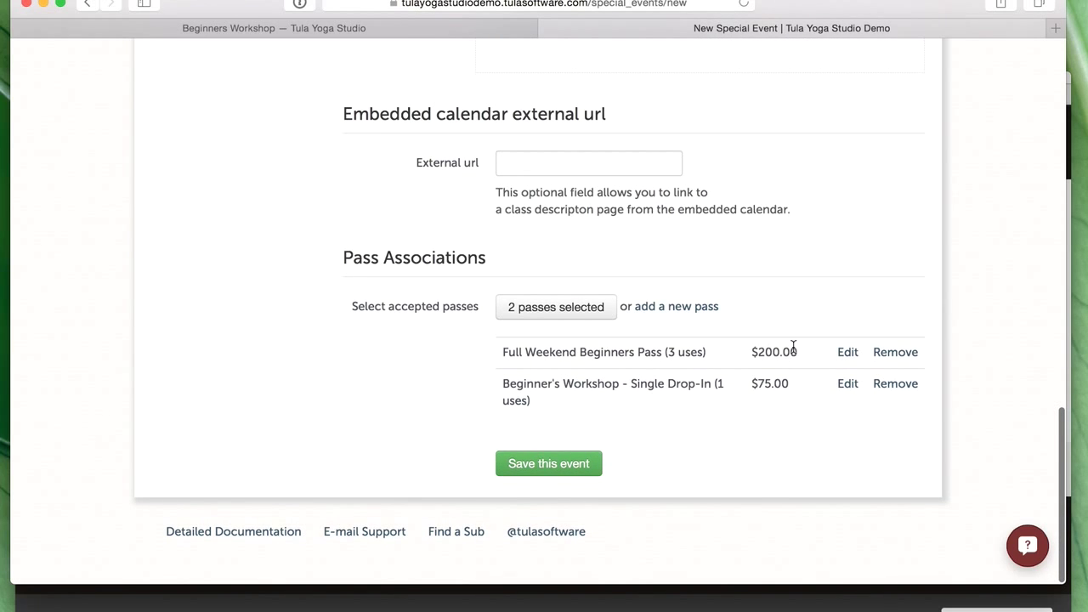
scroll(793, 348, up, 15)
scroll(753, 312, up, 8)
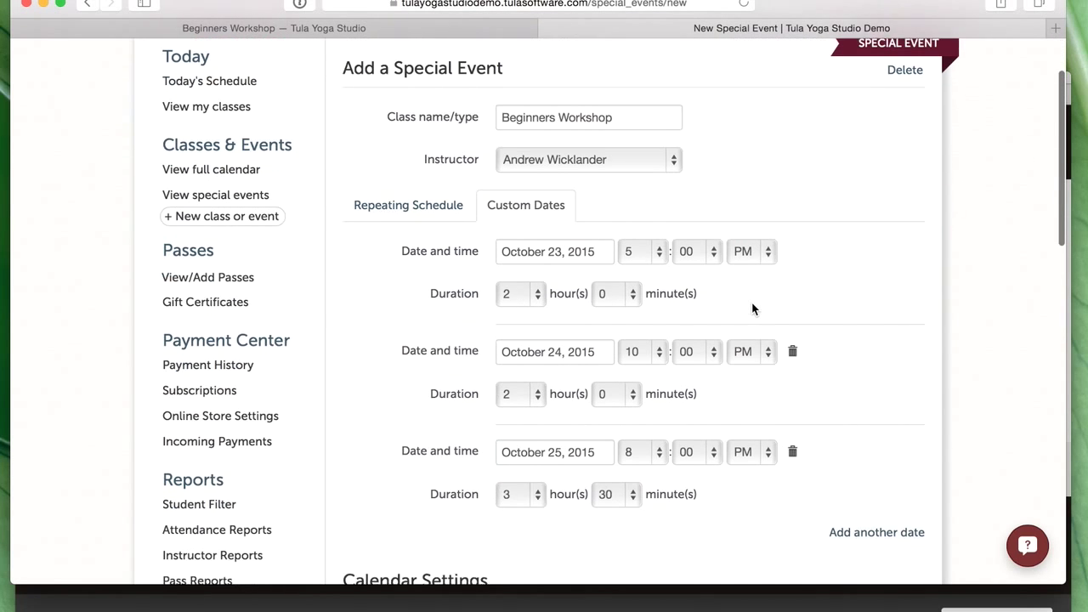
scroll(752, 304, down, 4)
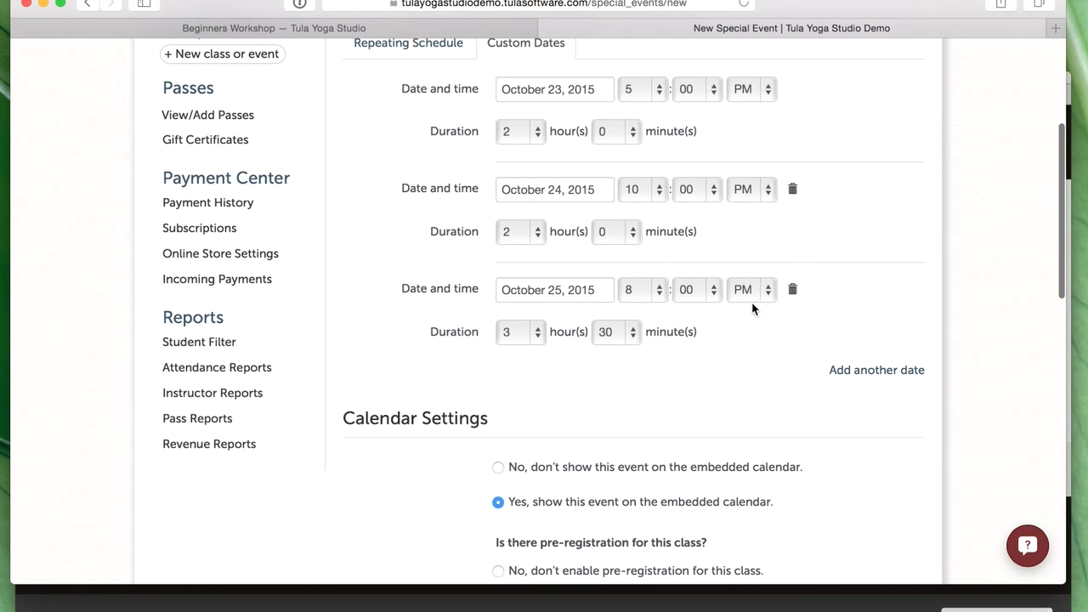
scroll(578, 184, down, 12)
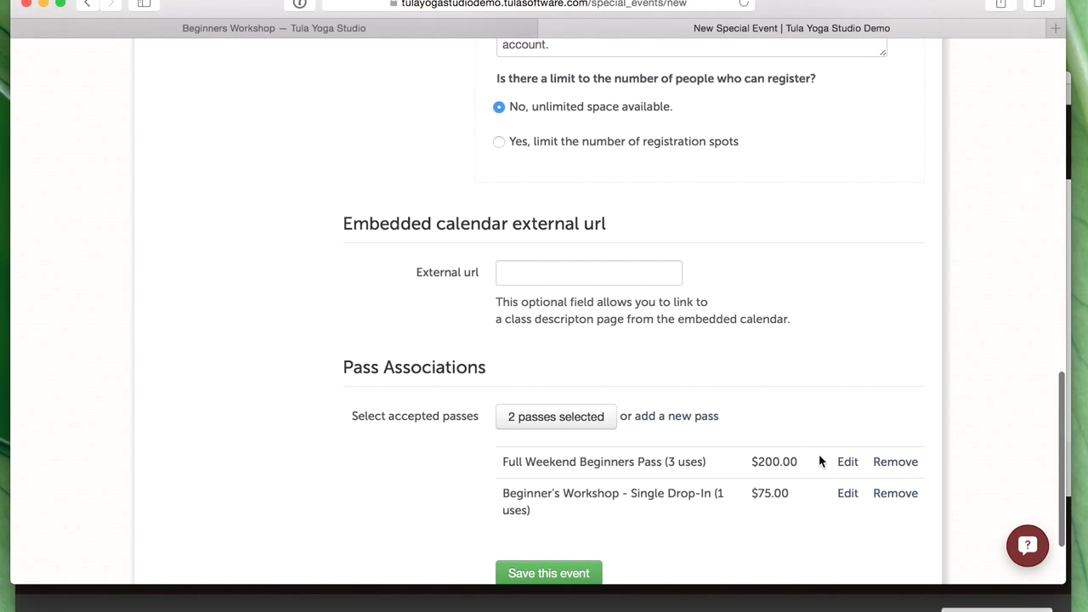
click(849, 462)
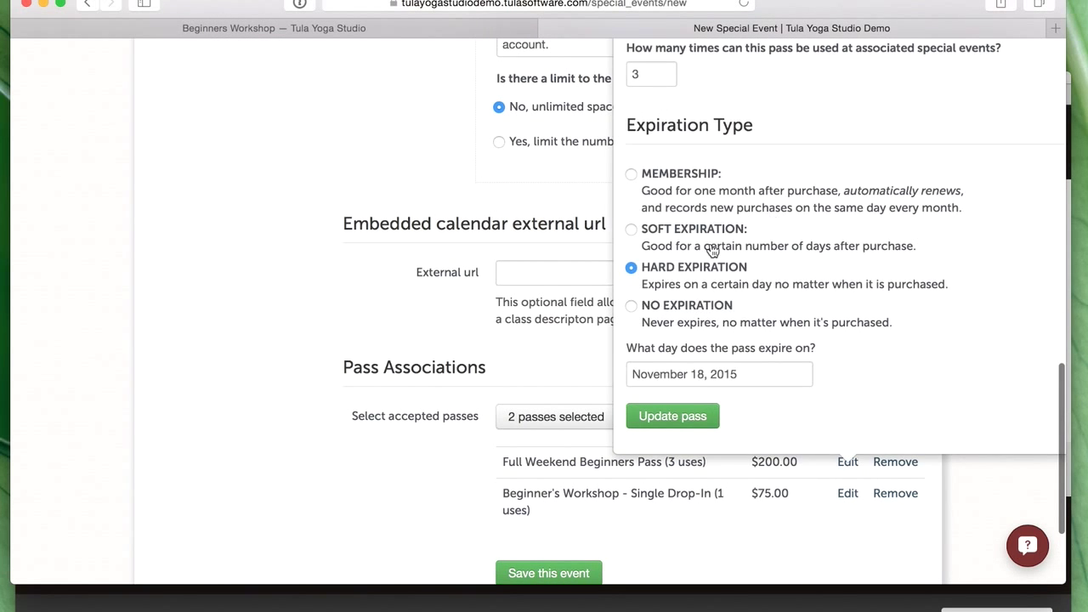
scroll(681, 238, up, 3)
double_click(696, 89)
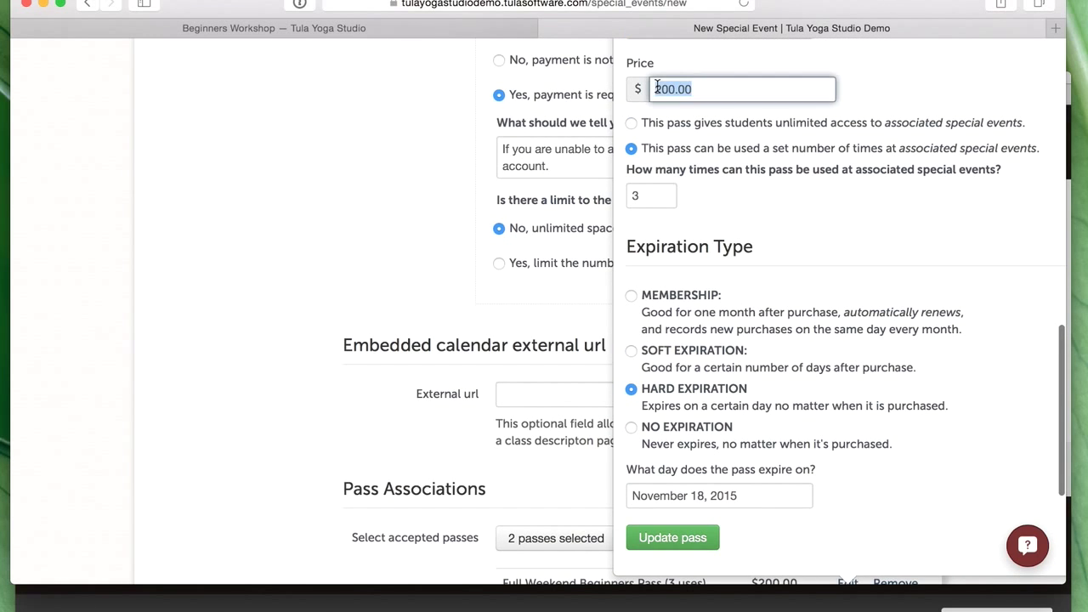
key(BackSpace)
text(50.00)
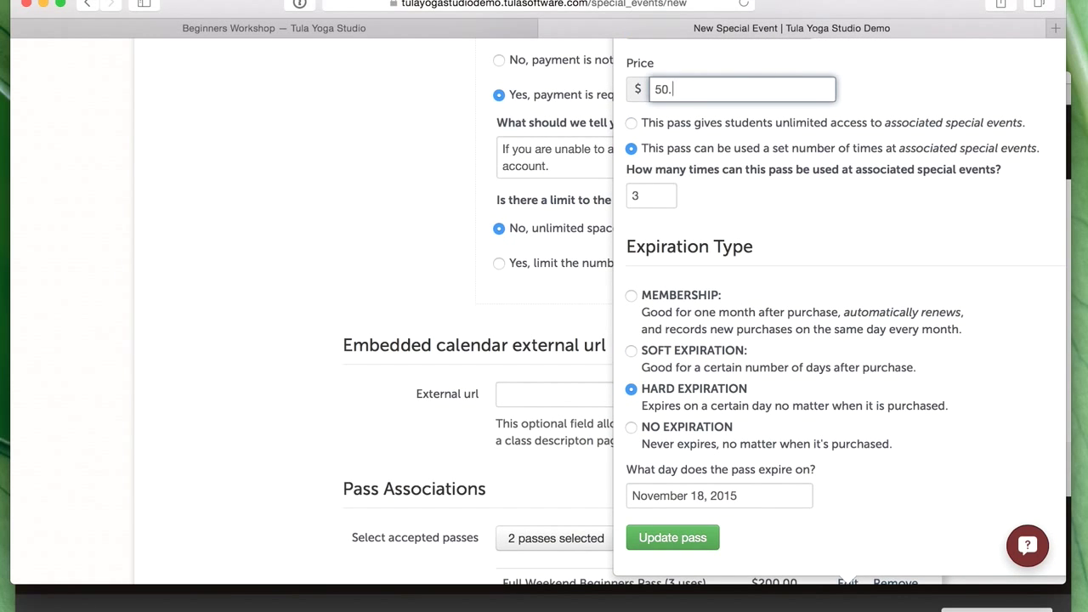
click(712, 538)
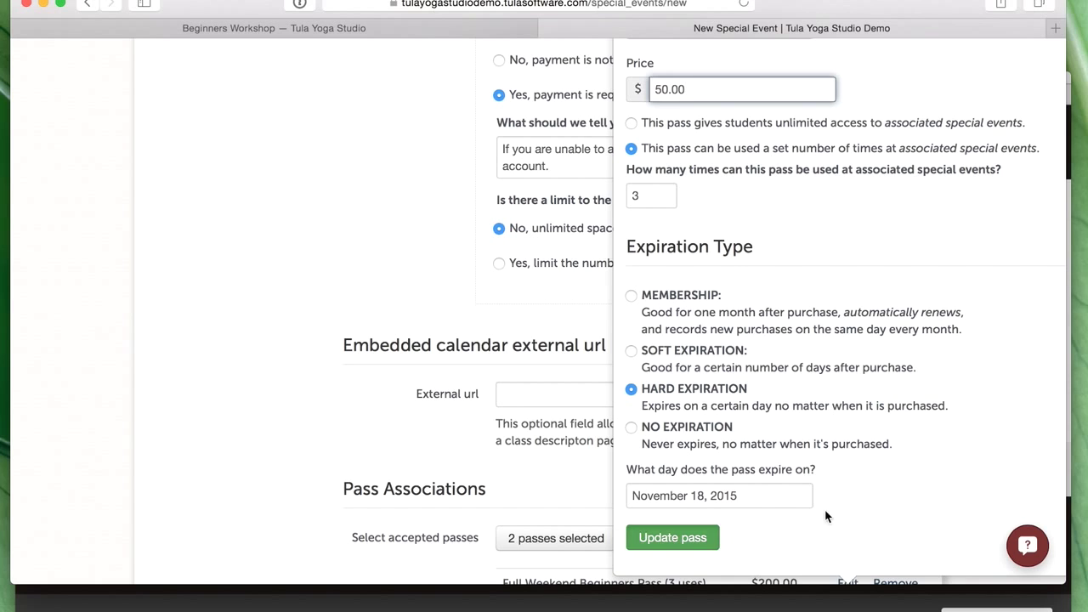
- Change the Single Drop-In pass price from 75.00 to 25.00
scroll(910, 513, down, 5)
click(850, 399)
scroll(718, 355, up, 5)
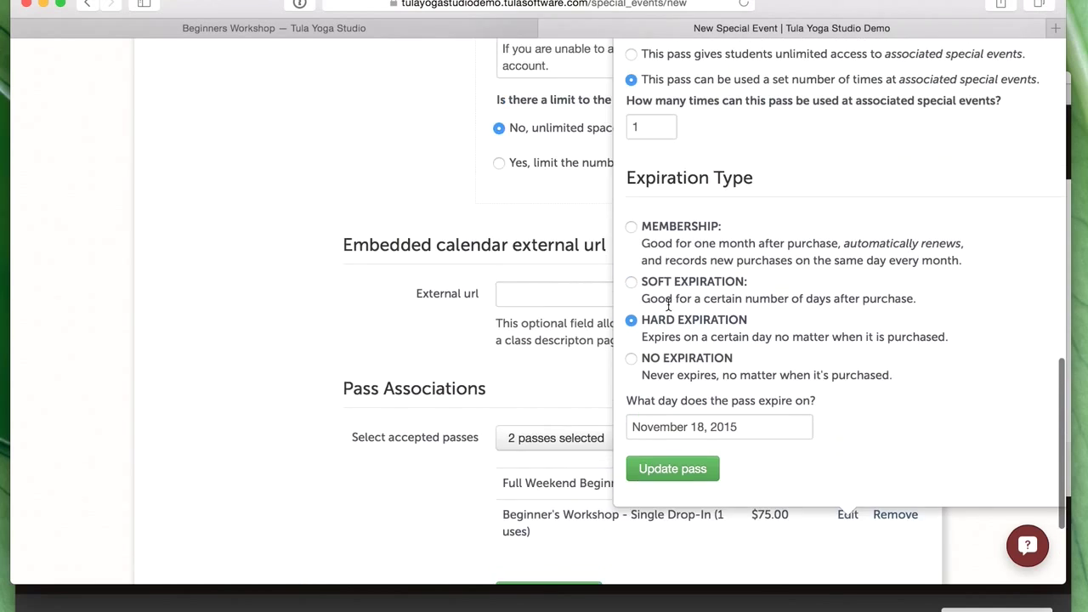
click(636, 137)
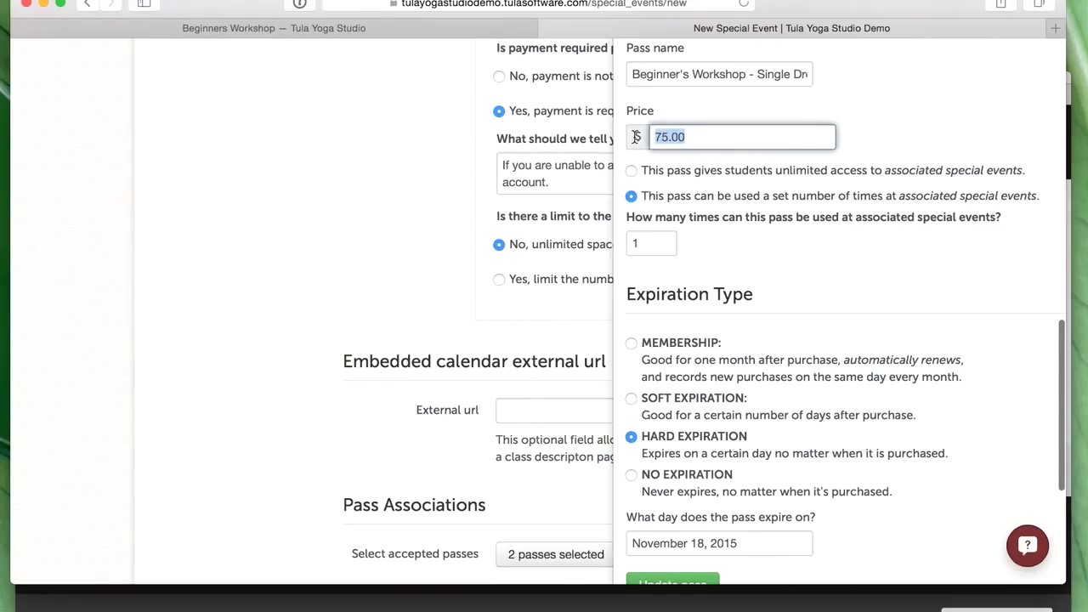
text(25.00)
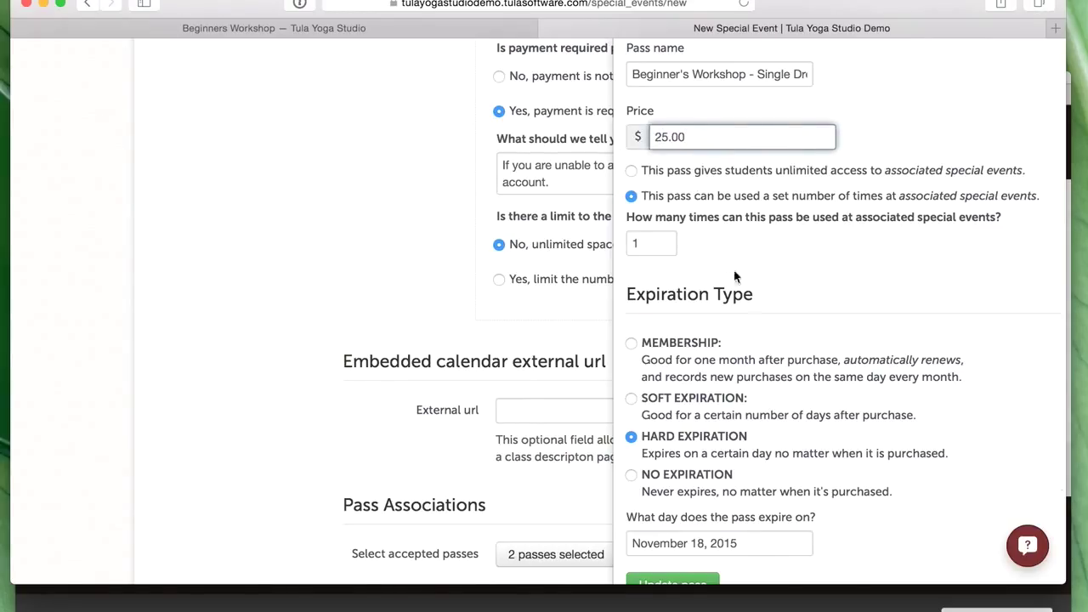
scroll(767, 318, down, 3)
click(689, 510)
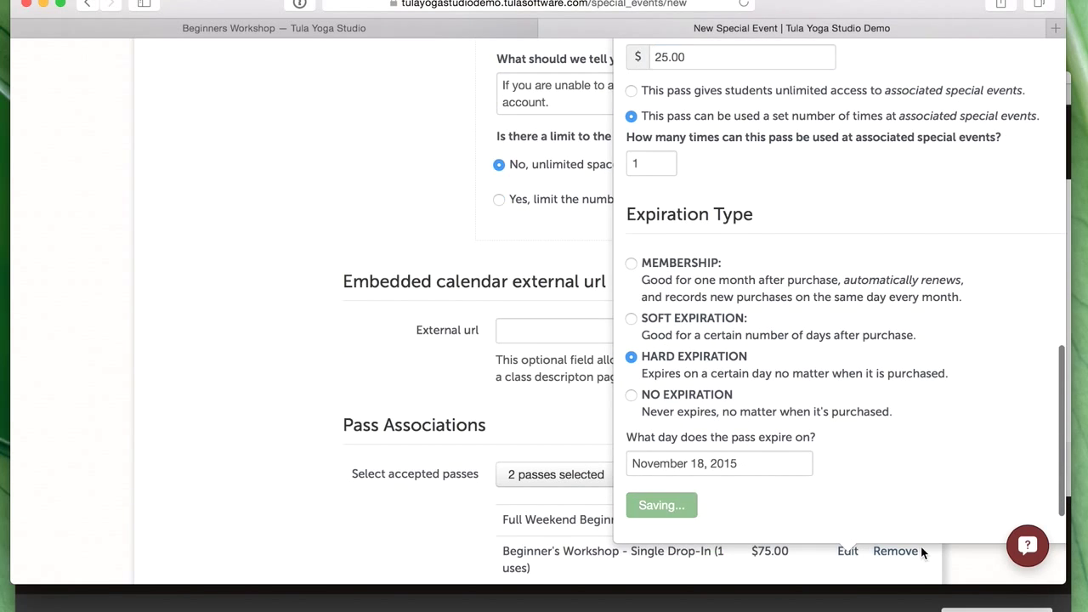
scroll(318, 481, down, 4)
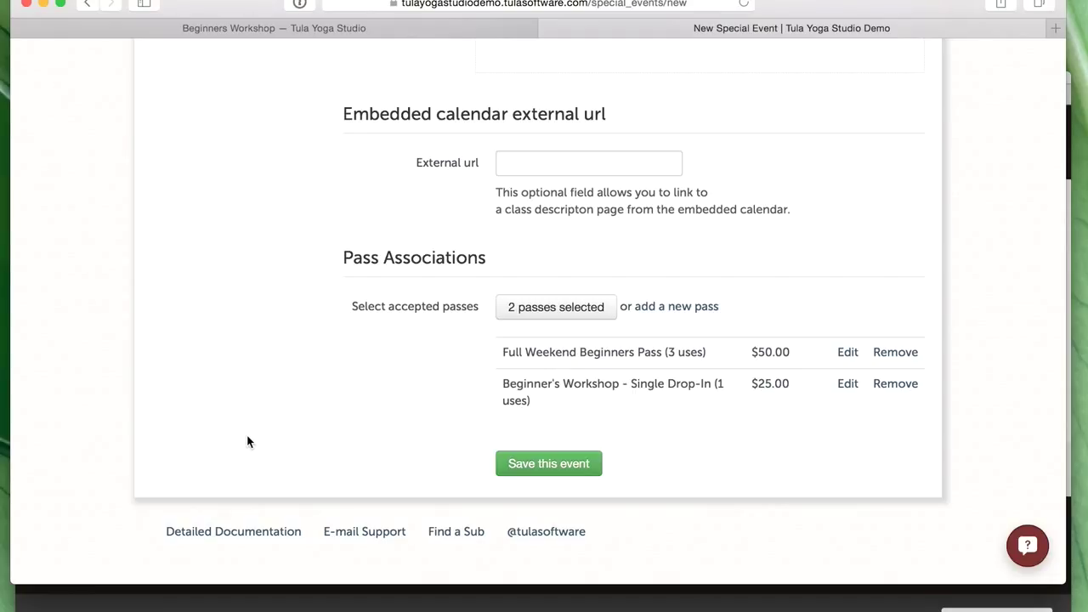
- Save the Beginners Workshop and refresh its page to show the Oct 23–25 dates and both passes
click(536, 467)
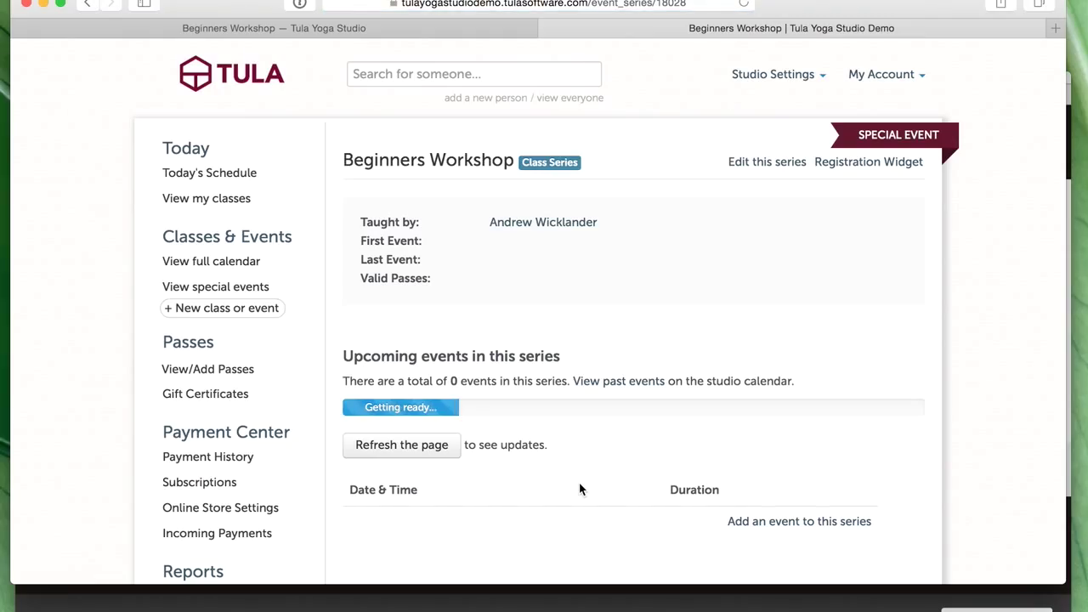
click(420, 445)
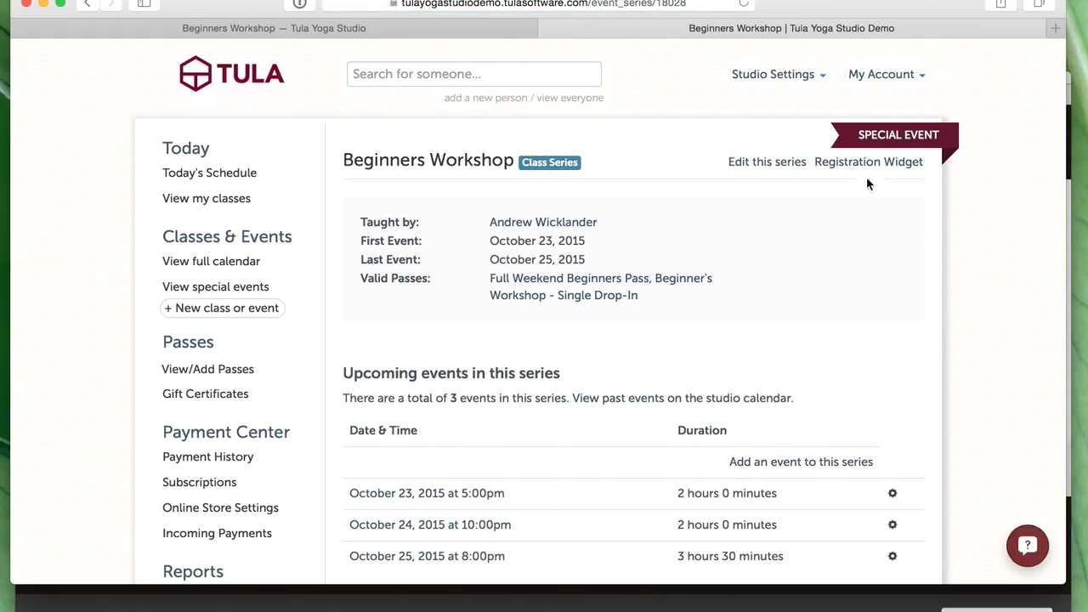
click(835, 609)
- Check the website schedule lists the Beginners Workshop on Oct 23–25, then go to the Pricing page
click(1014, 141)
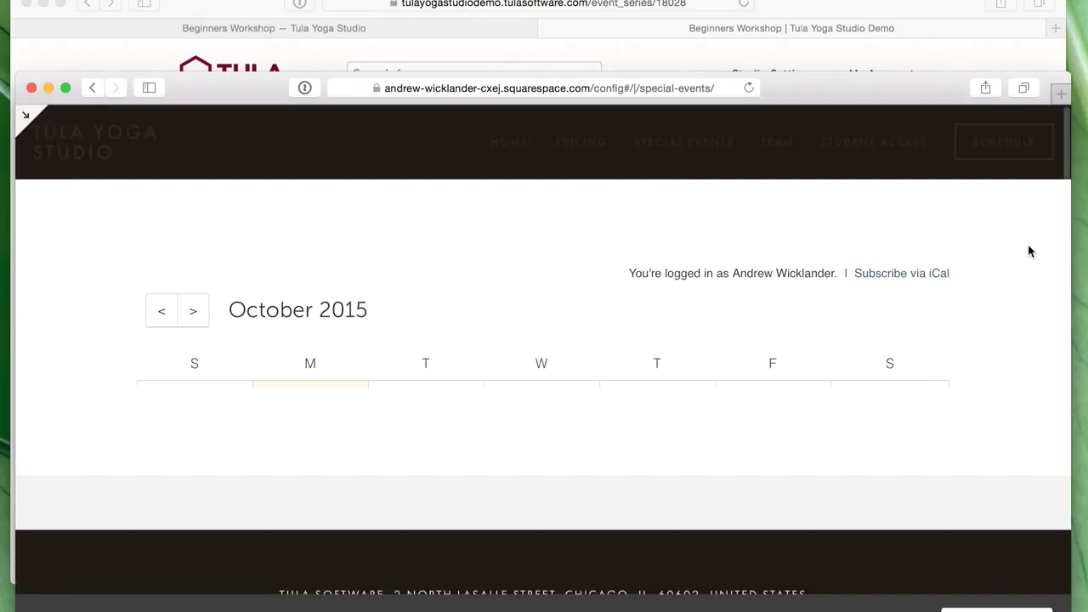
drag(876, 101, 873, 78)
scroll(888, 280, down, 5)
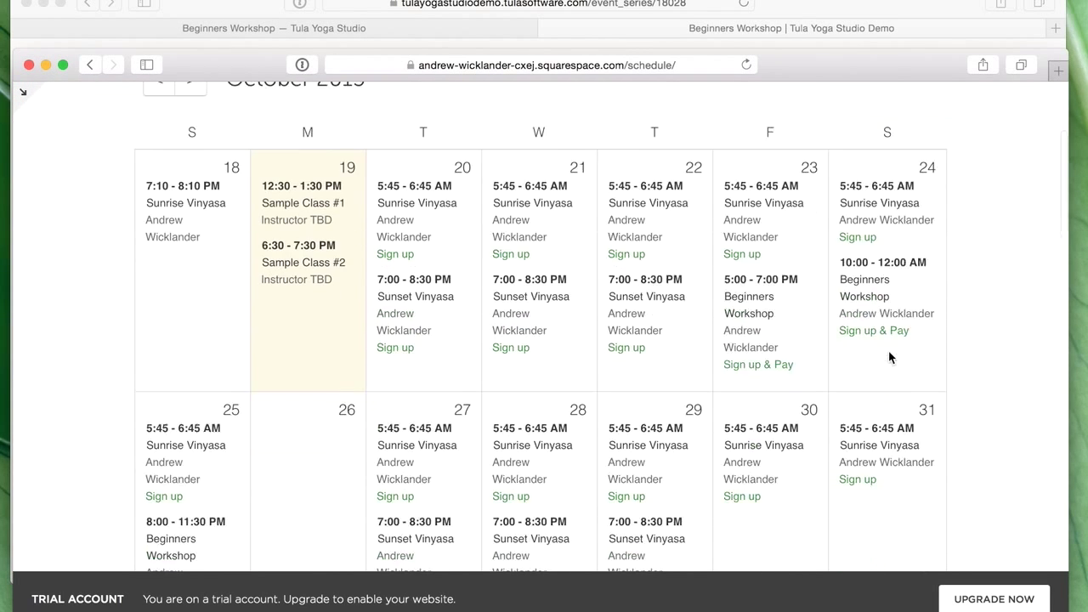
scroll(890, 357, down, 2)
scroll(890, 280, down, 1)
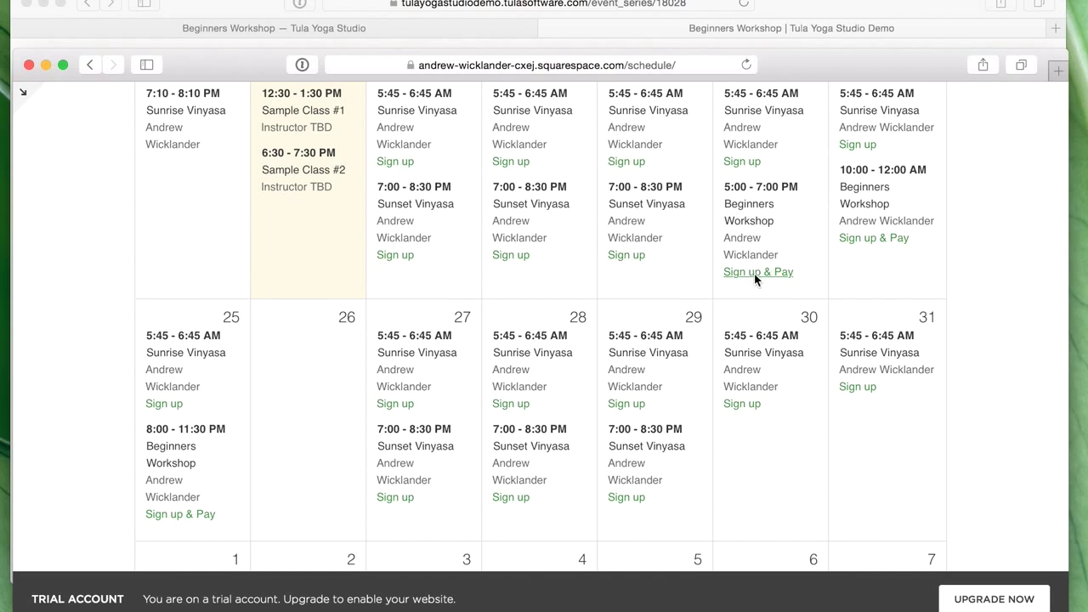
scroll(765, 214, up, 1)
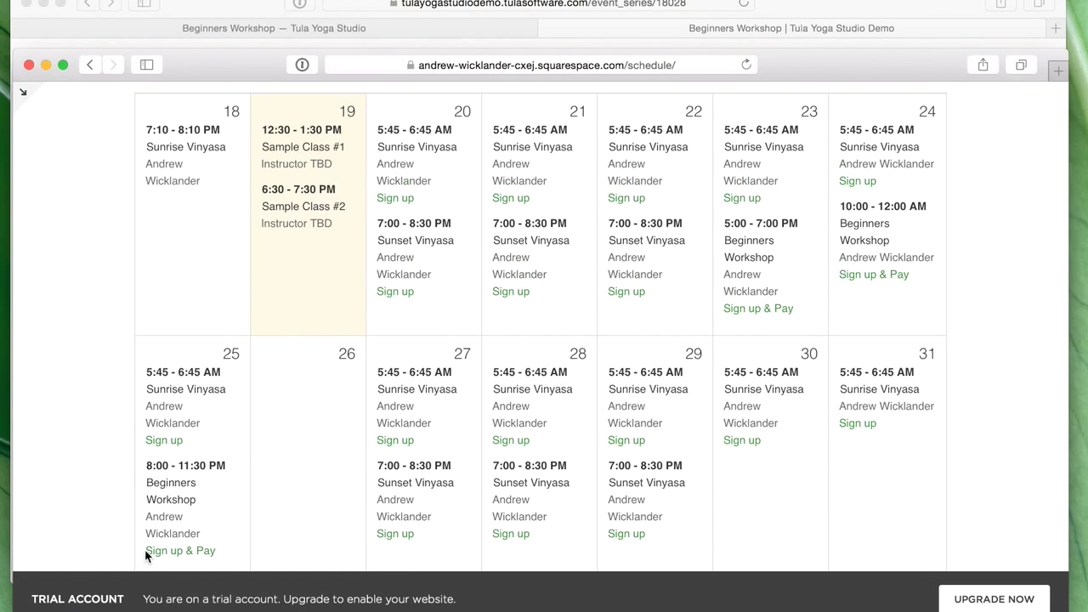
scroll(215, 546, up, 5)
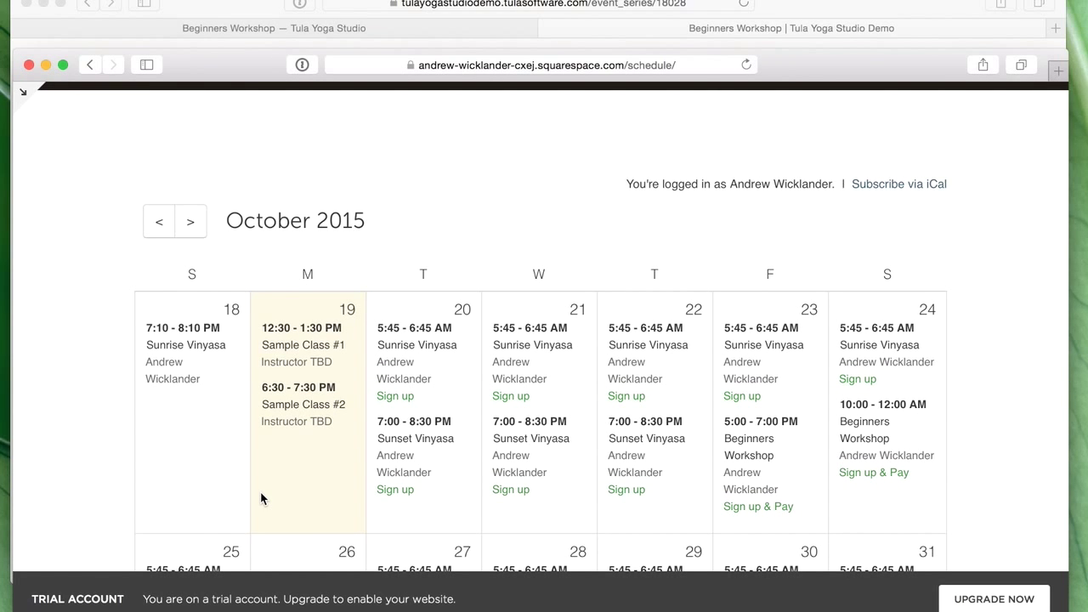
scroll(417, 476, up, 2)
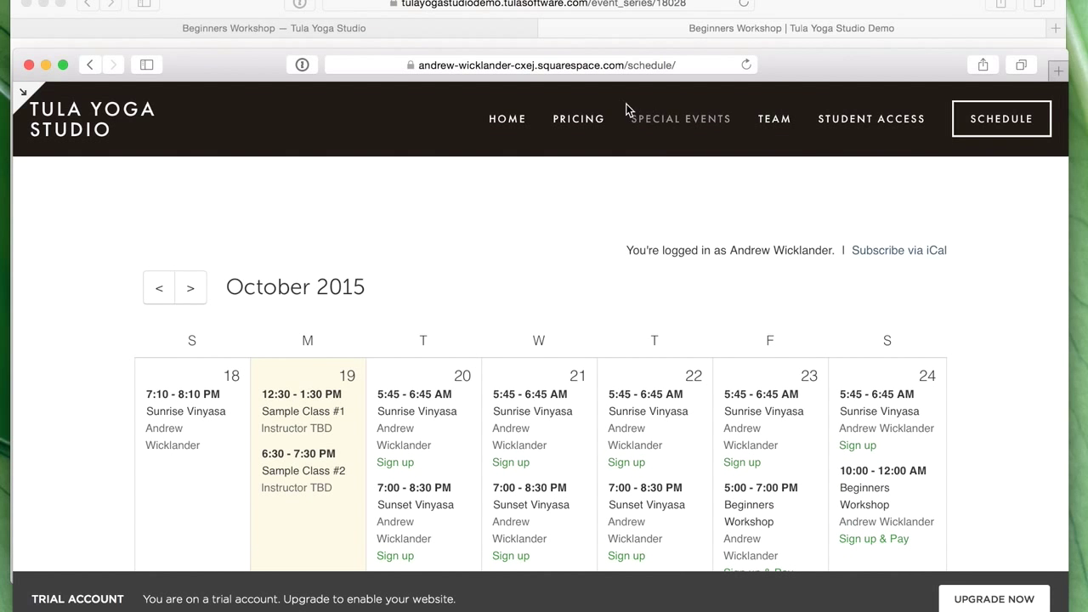
click(603, 120)
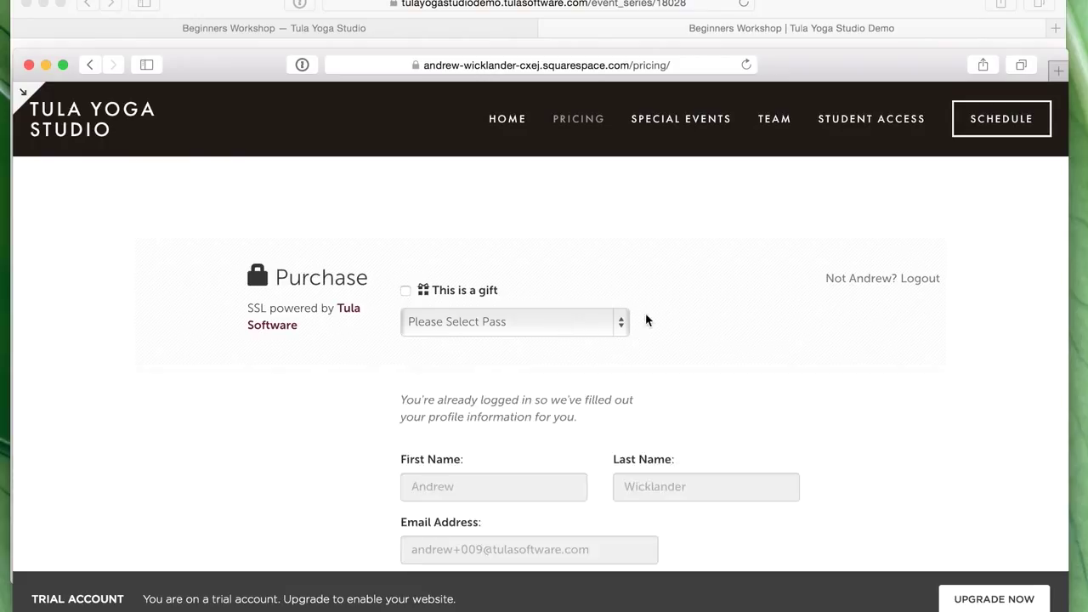
- Choose 'Full Weekend Beginners Pass: $50.00' in the Pricing page's pass dropdown
scroll(585, 304, down, 3)
click(538, 187)
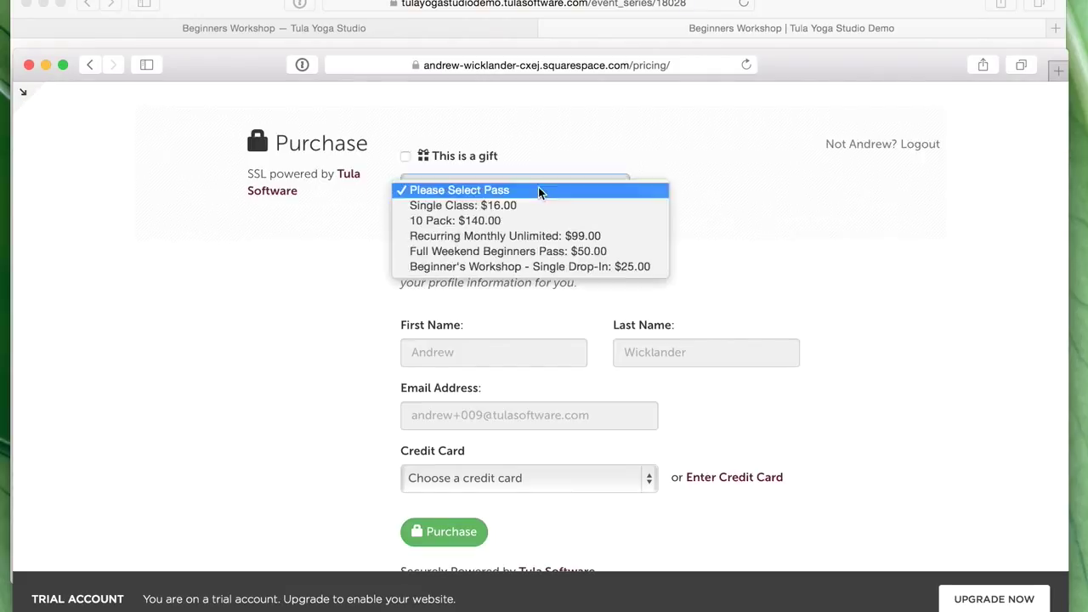
click(606, 252)
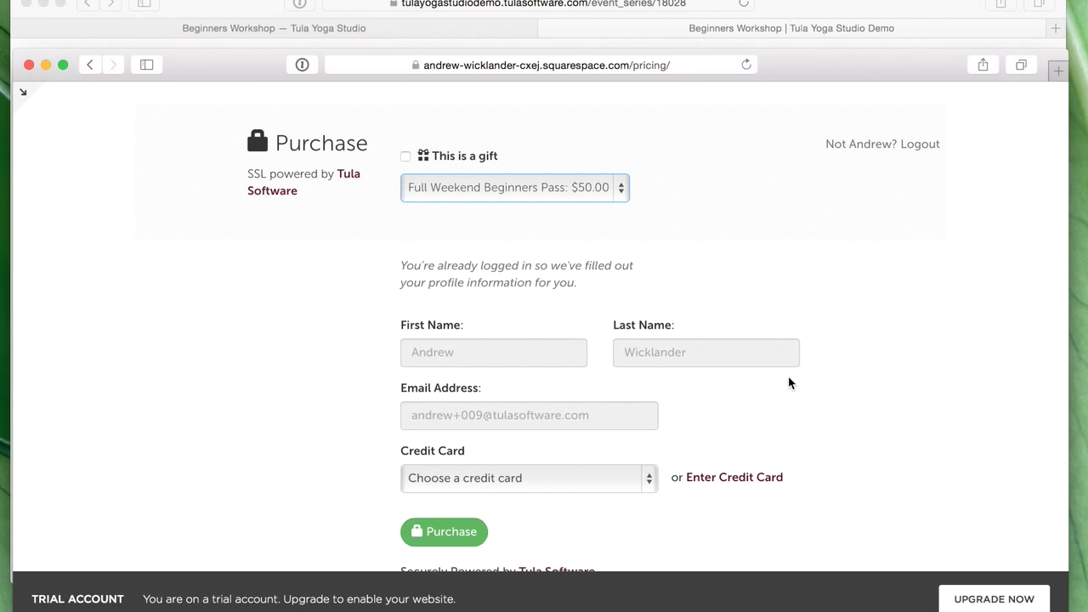
- Go back to the studio HOME page, then bring the Tula admin window to the front
scroll(803, 385, down, 1)
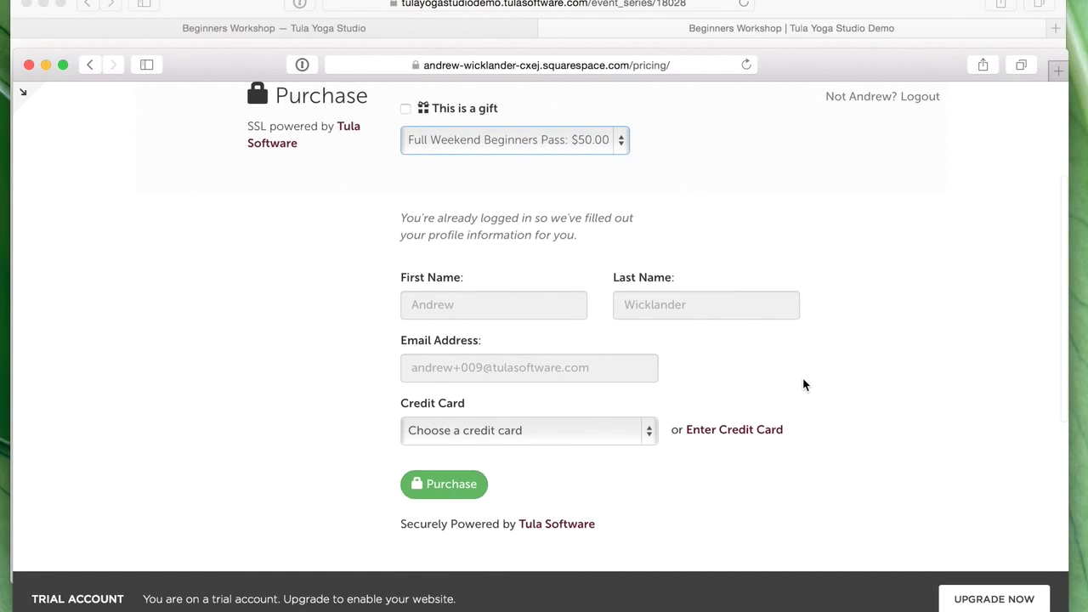
scroll(803, 384, up, 2)
scroll(802, 385, up, 3)
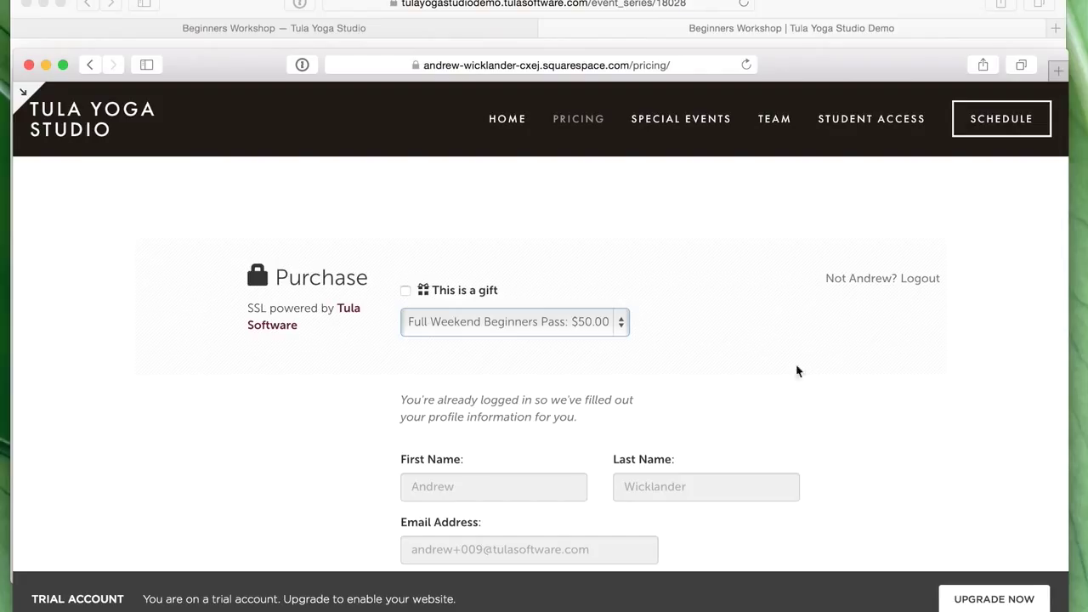
click(510, 119)
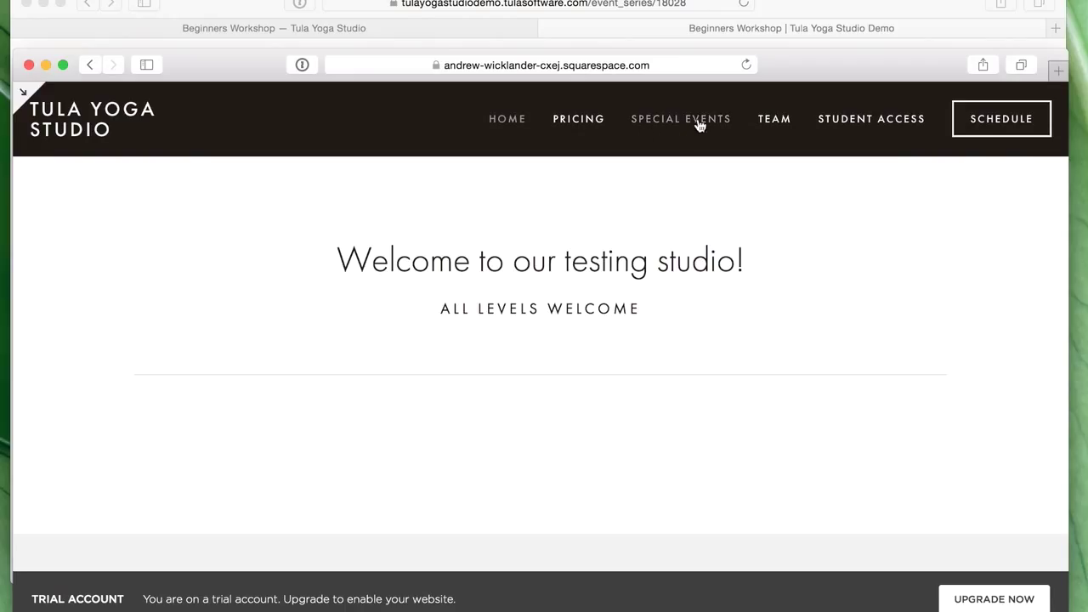
click(841, 3)
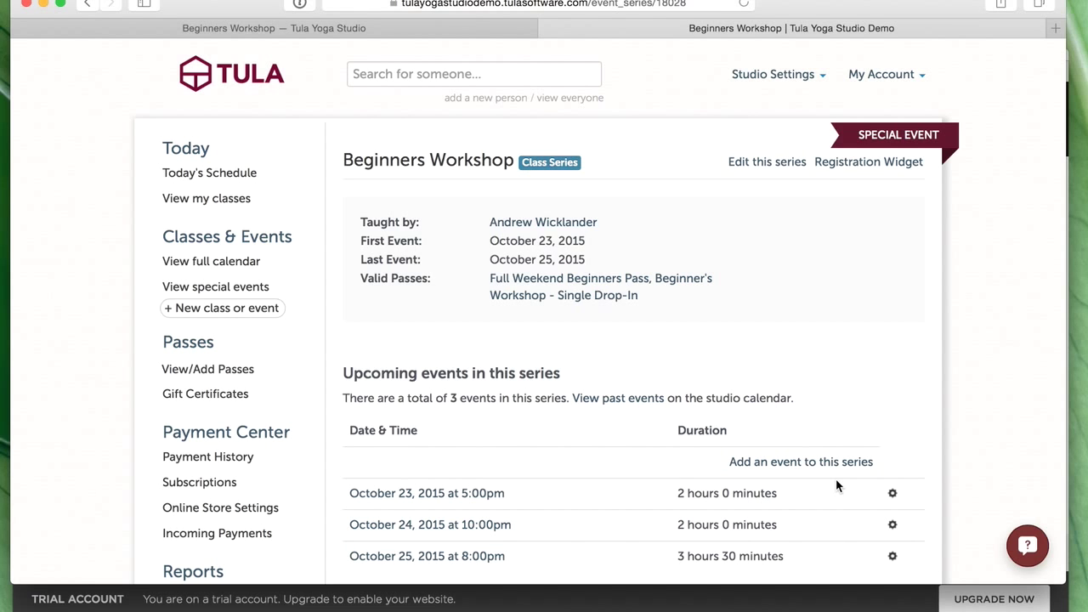
- Show the Beginners Workshop registration widget code and preview its Register & Pay page in a new tab
scroll(567, 493, down, 1)
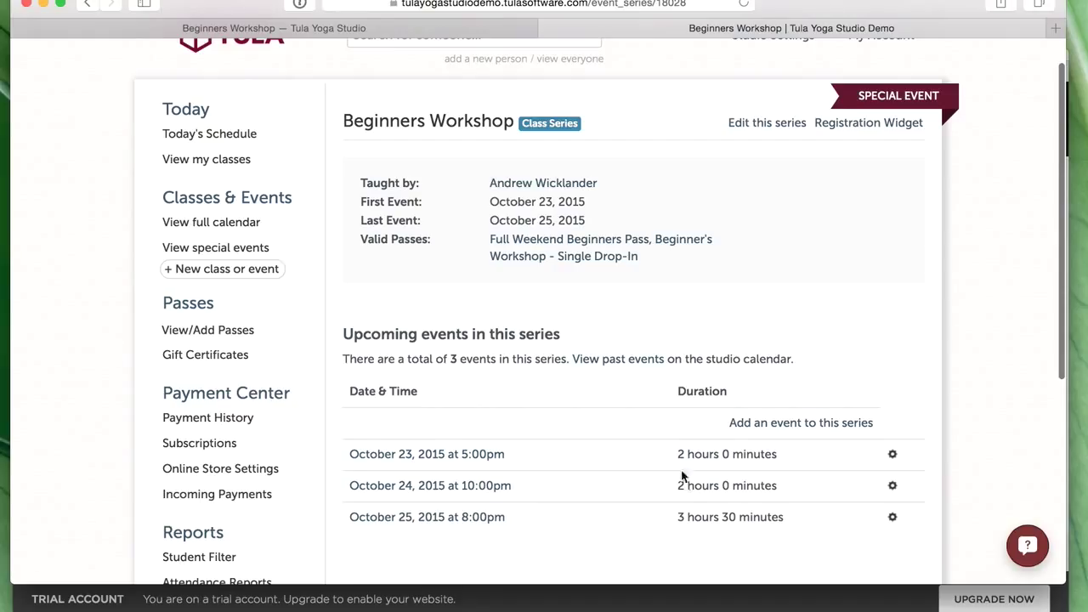
click(894, 124)
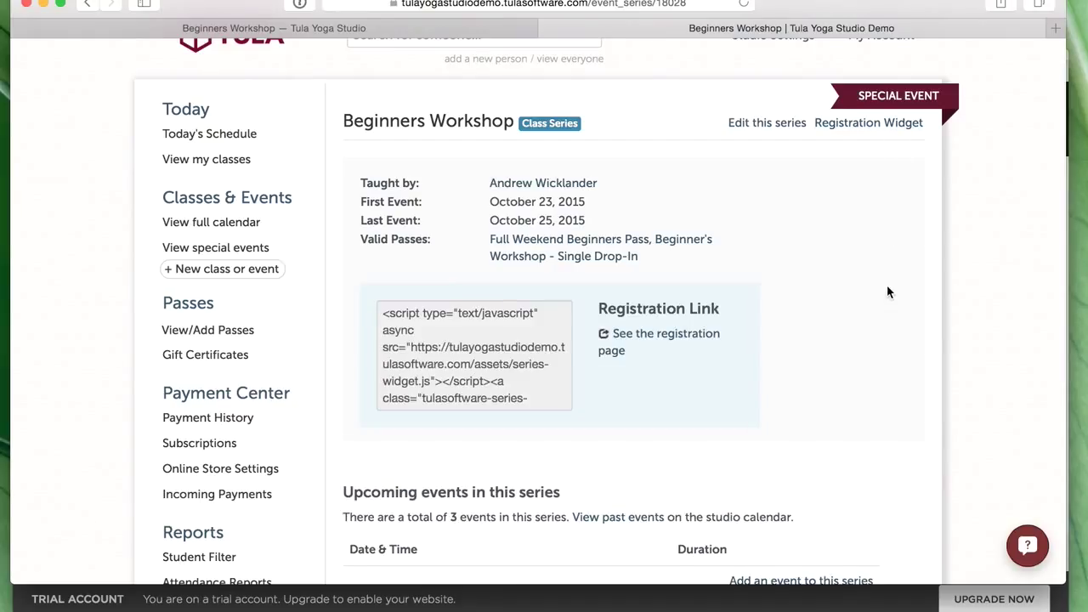
click(654, 342)
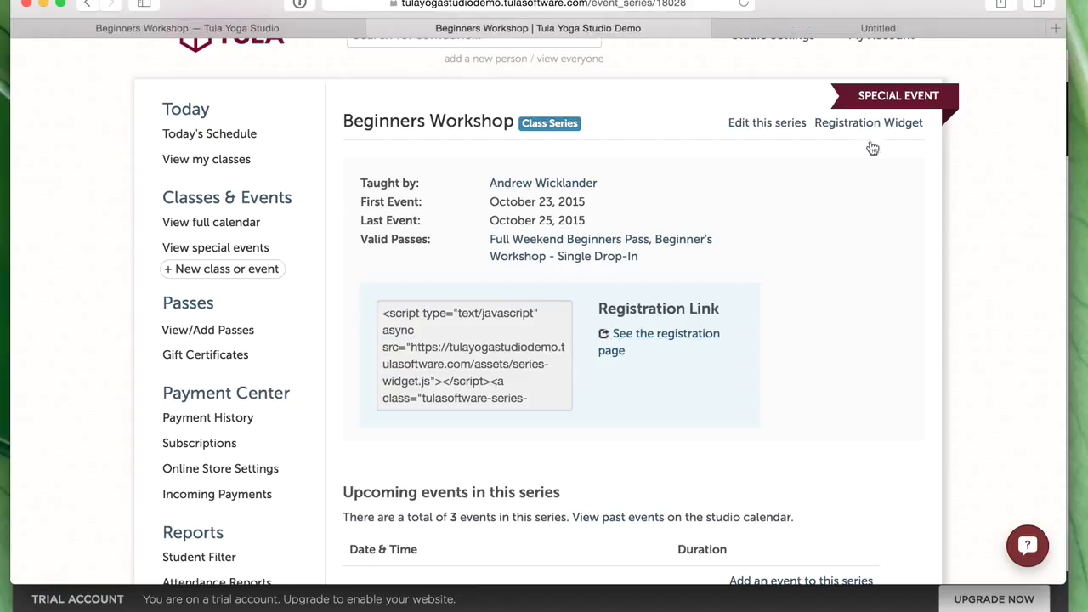
click(917, 26)
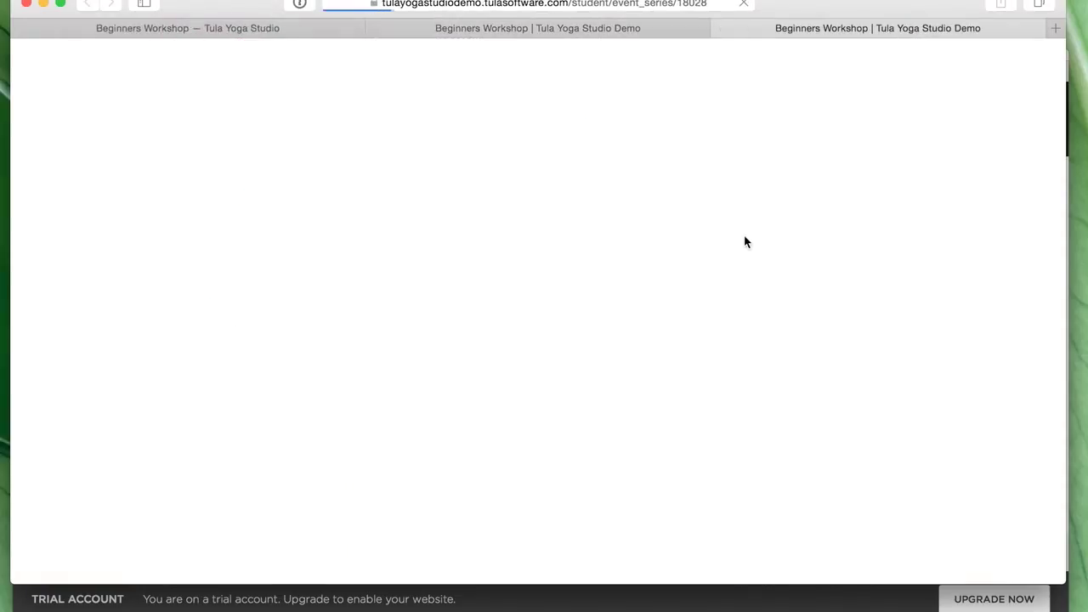
click(653, 27)
click(923, 28)
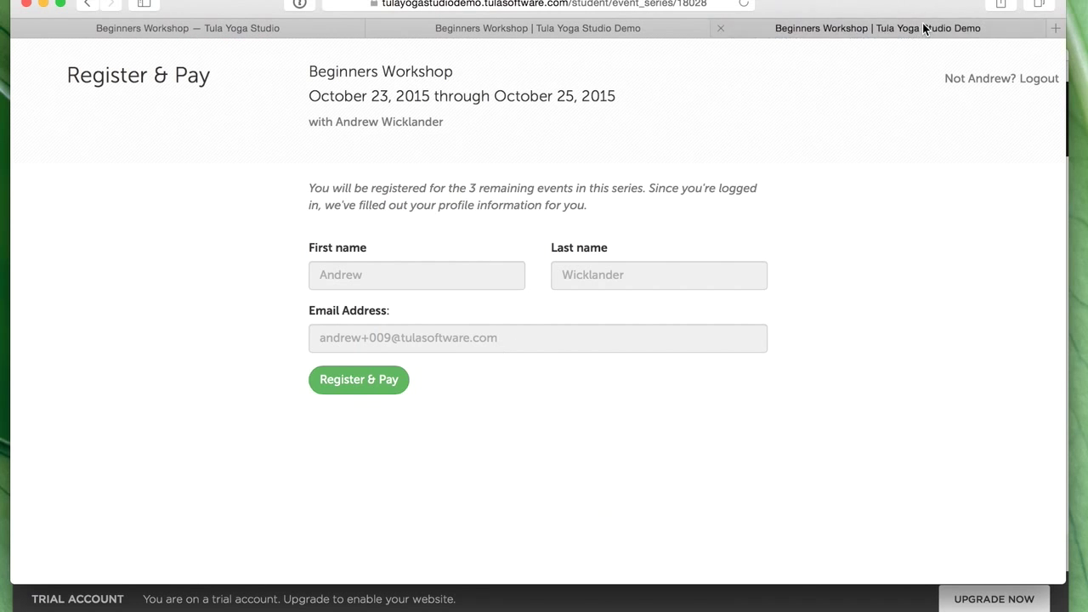
- Back on the admin Beginners Workshop page, select all of the widget embed code
click(634, 28)
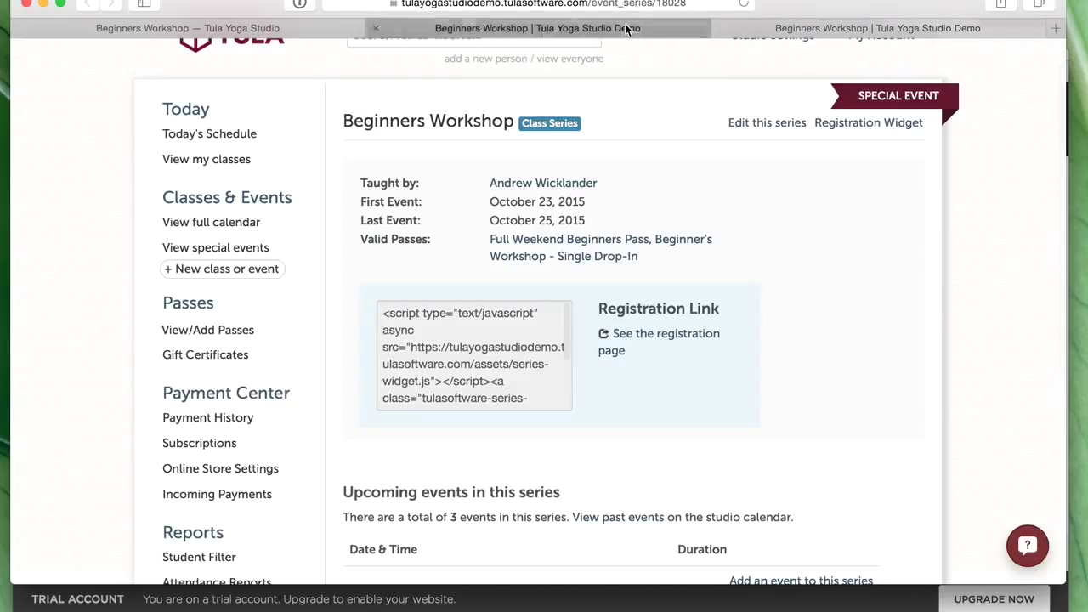
scroll(459, 349, down, 4)
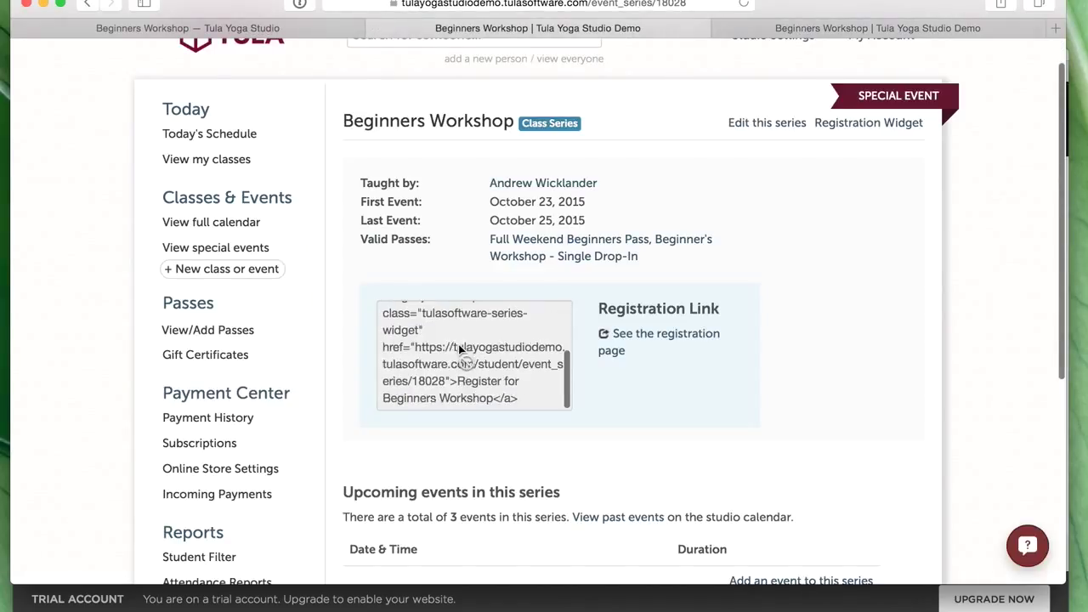
click(483, 392)
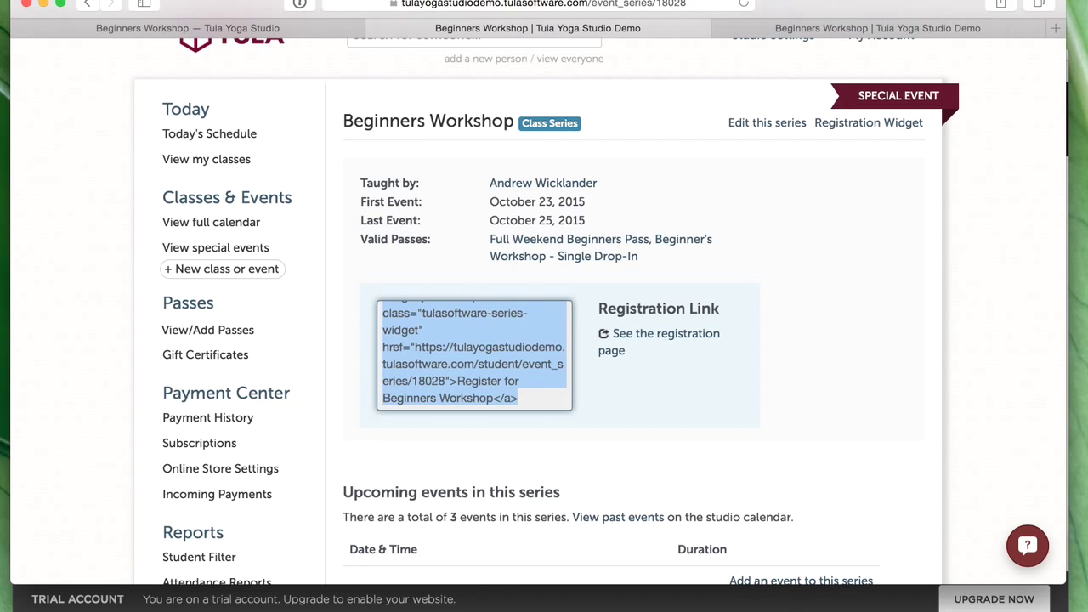
key(super+grave)
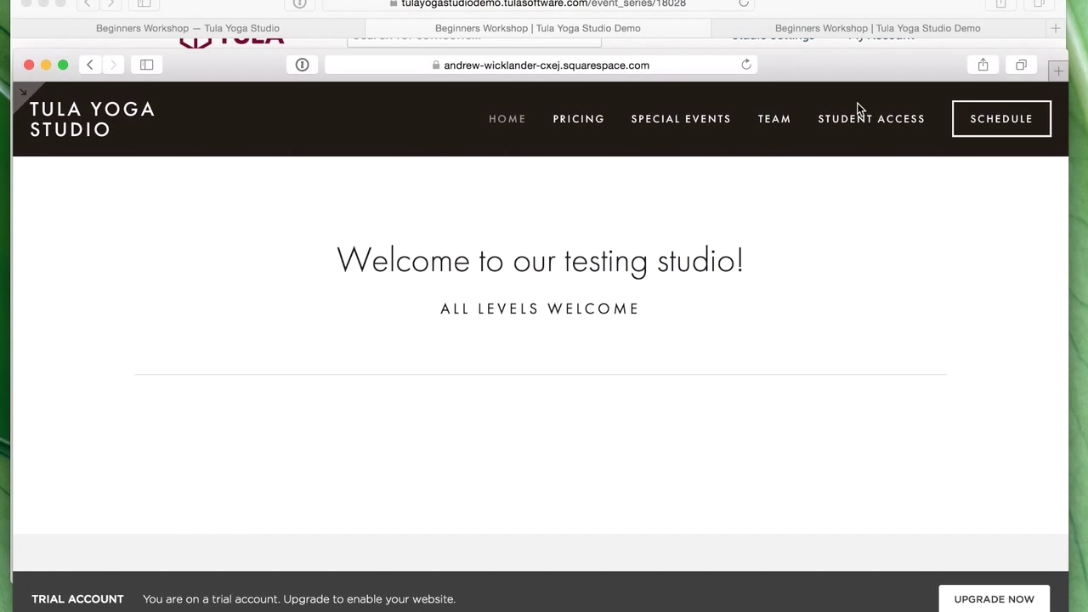
- In the Beginners Workshop event, replace the ellipsis with a period and add 'Sign up for the workshop belo'
click(203, 33)
key(super+grave)
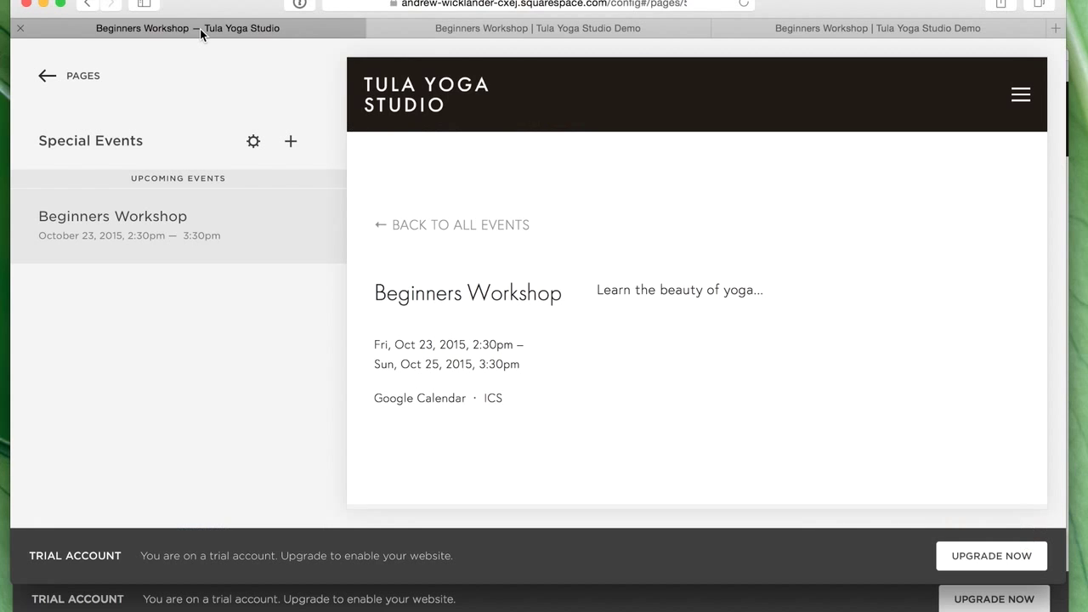
mouse_move(243, 246)
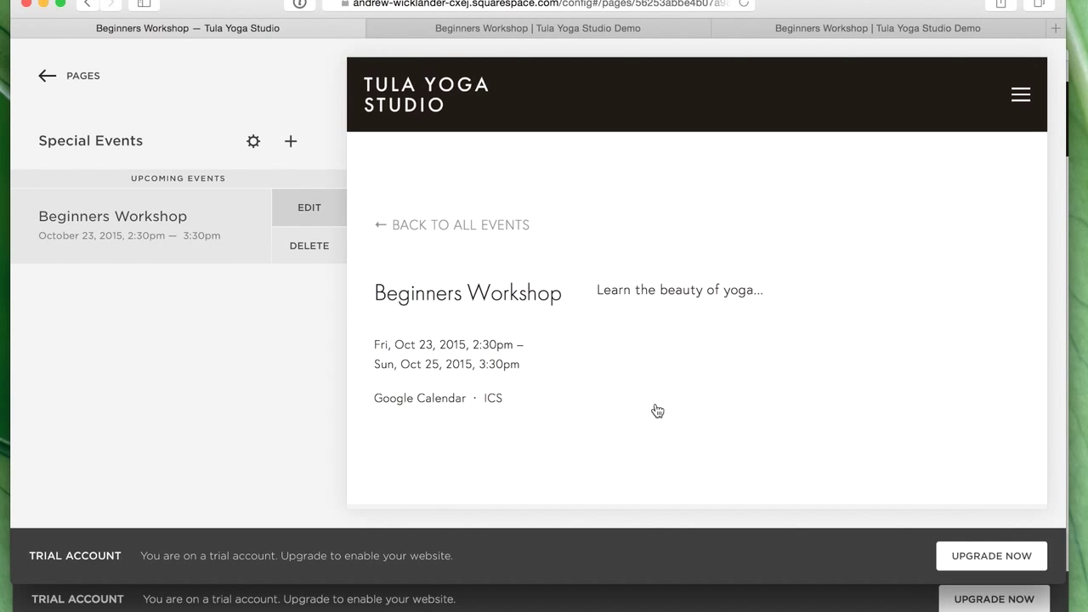
click(558, 303)
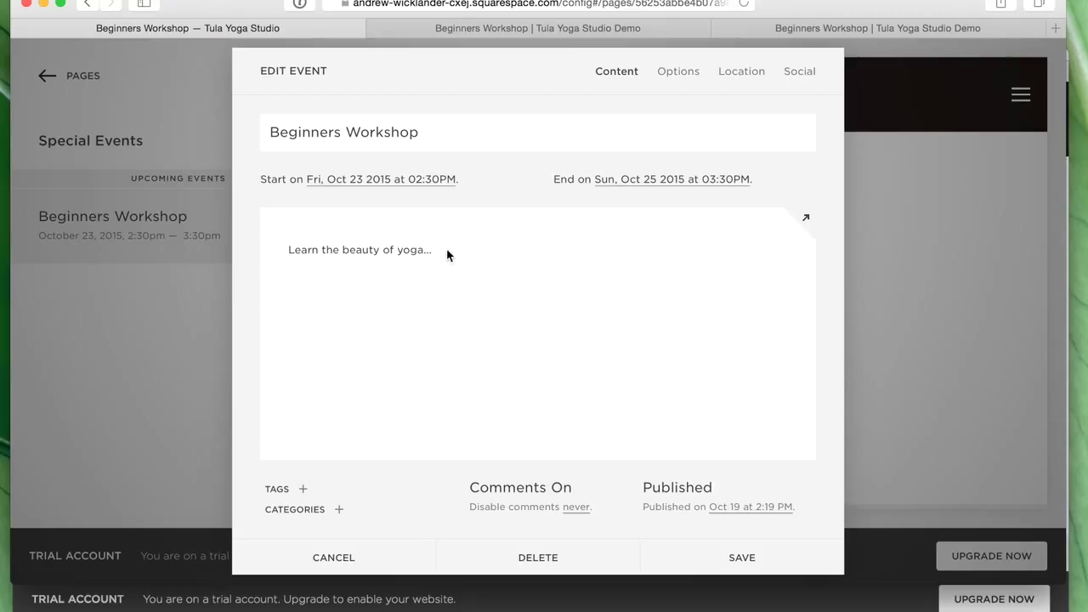
click(394, 251)
key(BackSpace)
key(BackSpace)
text(Sign up for the workshop below!)
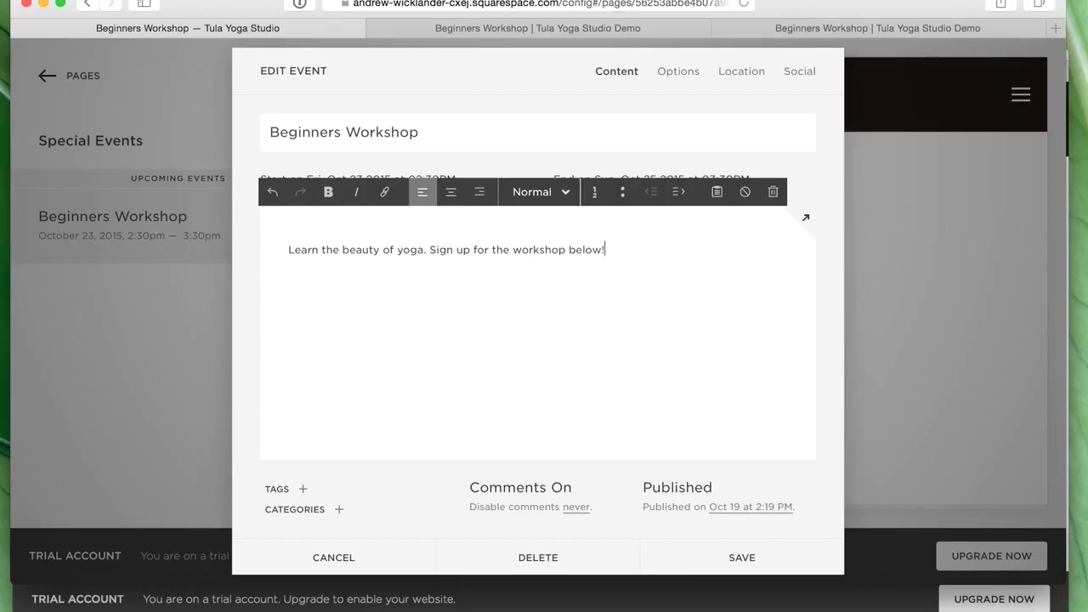
key(Return)
- Insert an Embed block with the pasted registration widget code, save the event, and open the site in a new window
mouse_move(278, 278)
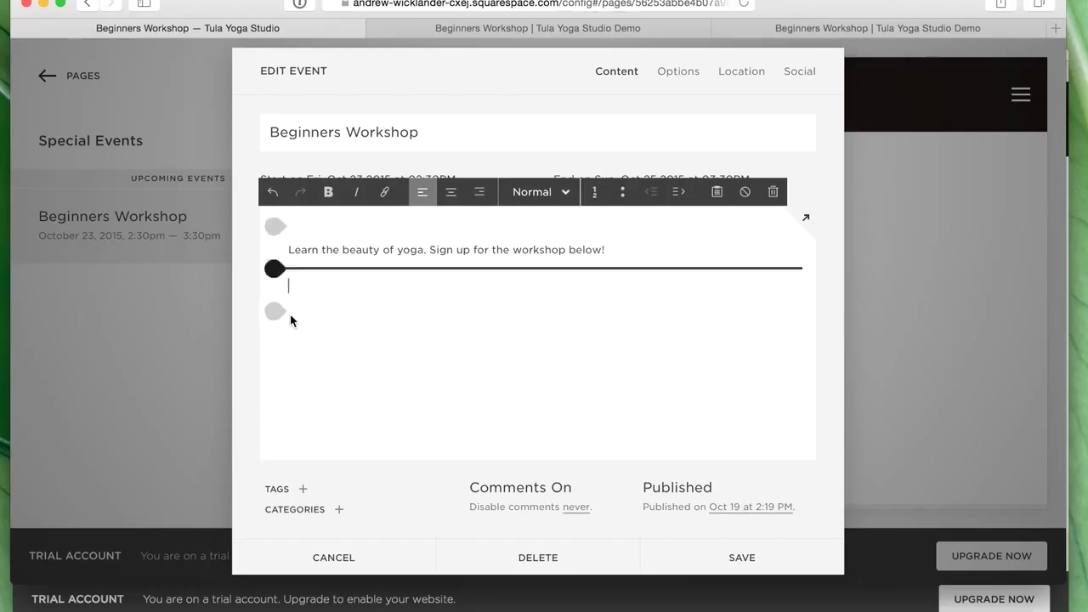
click(275, 271)
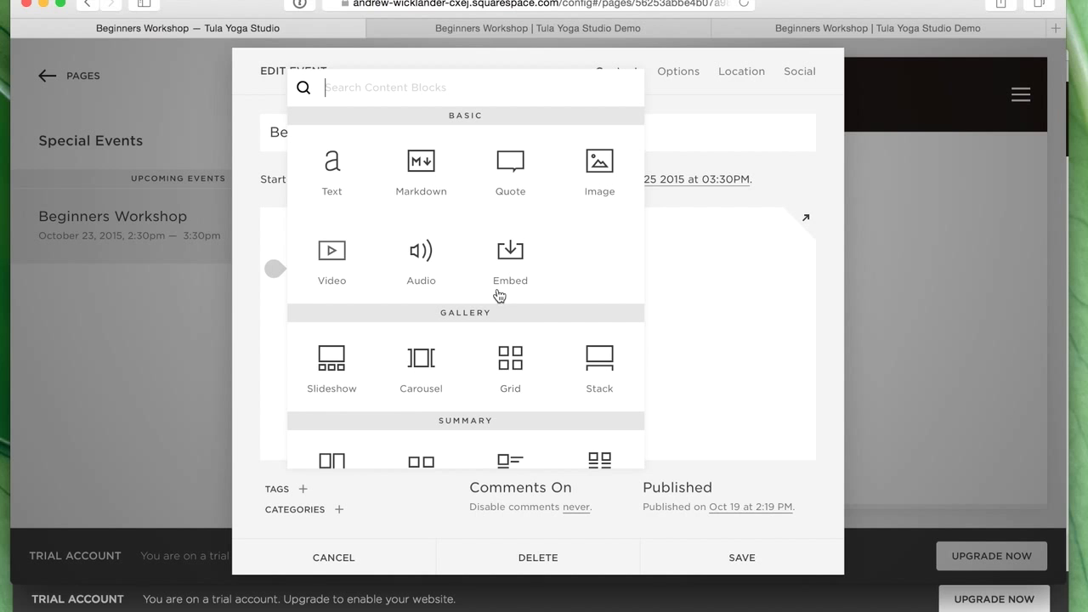
click(470, 289)
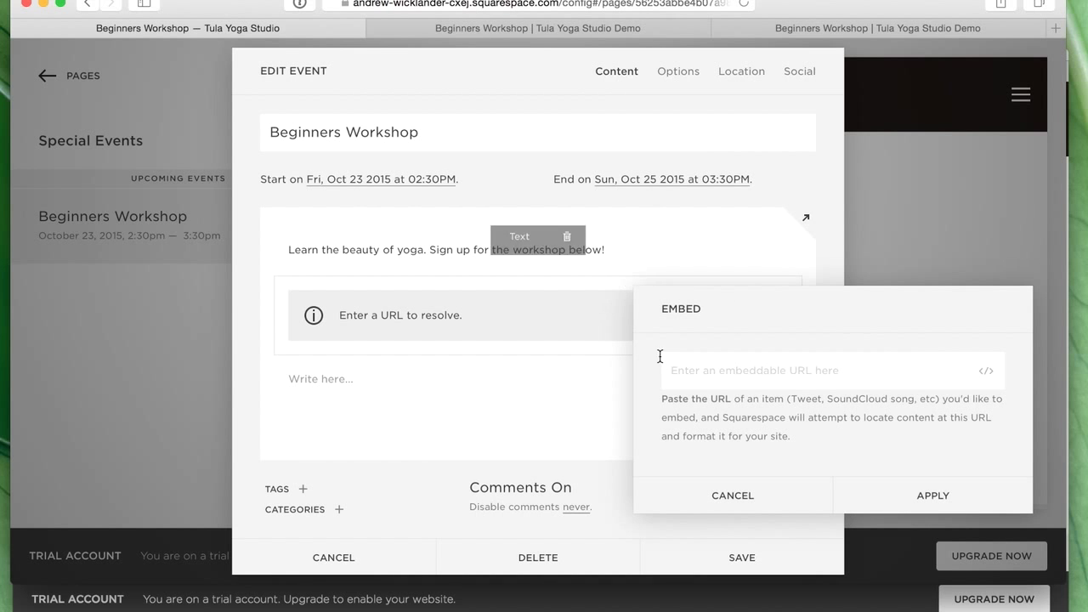
click(986, 371)
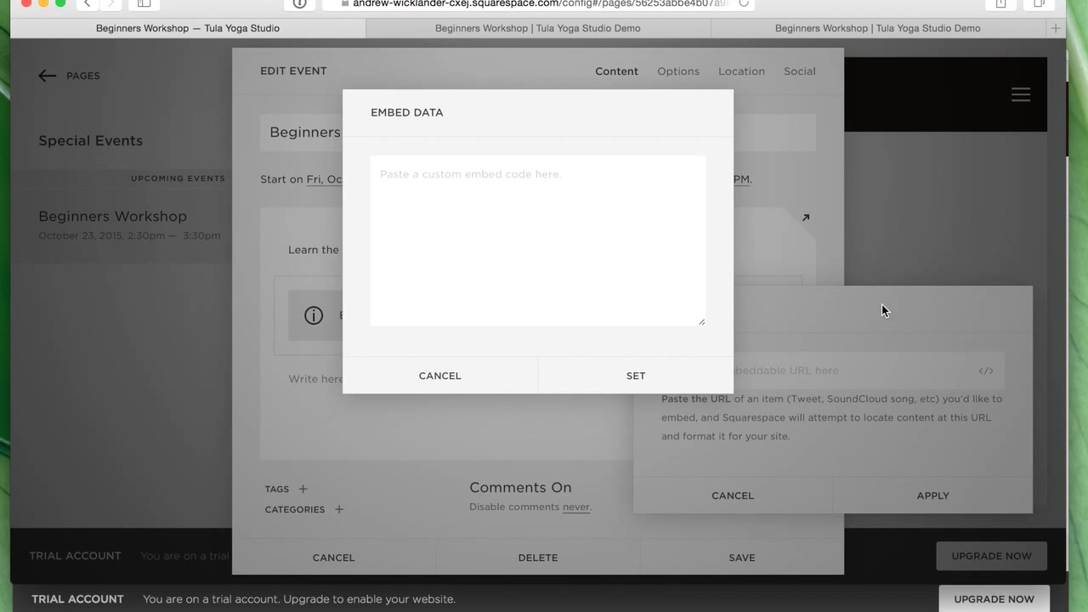
text(<script type="text/javascript" async src="https://tulayogastudiodemo.tulasoftware.com/assets/series-widget.js"></script><a class="tulasoftware-series-widget" href="https://tulayogastudiodemo.tulasoftware.com/studio/event_series/18028">Register for Beginners Workshop</a>)
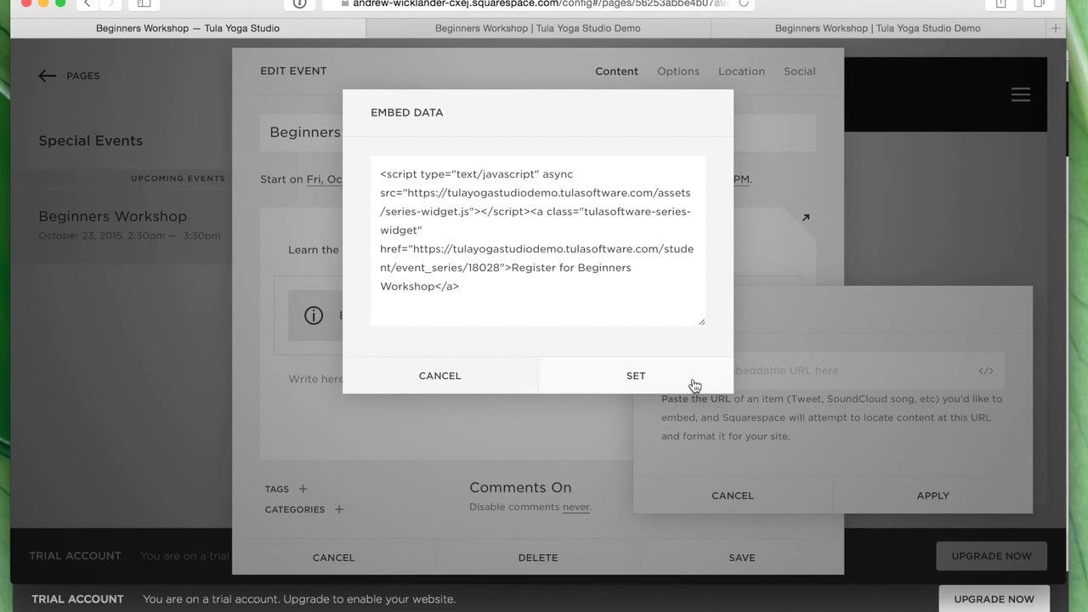
click(695, 388)
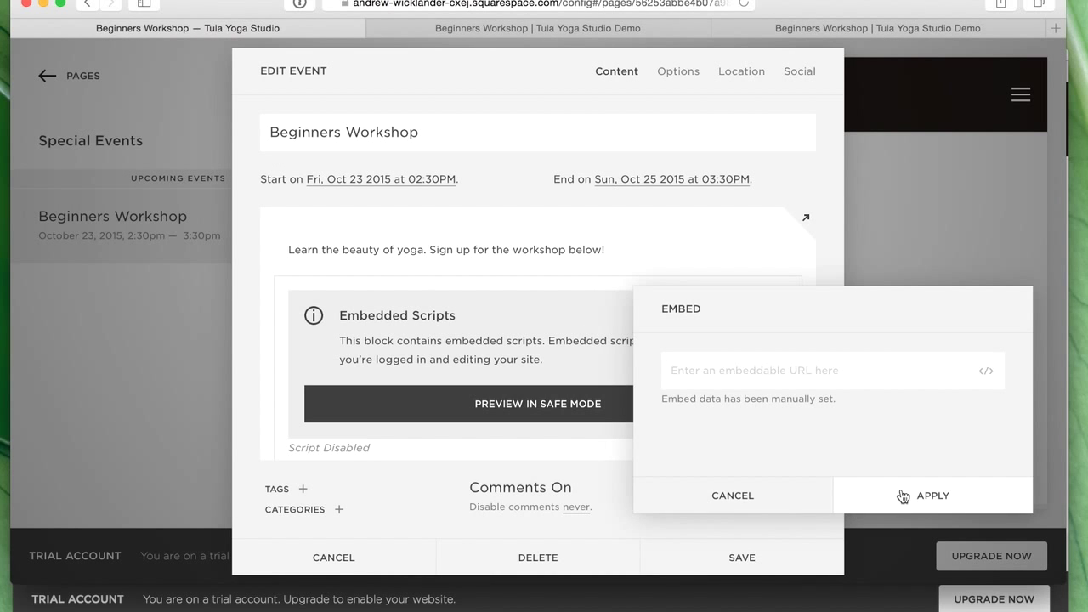
click(904, 498)
click(767, 564)
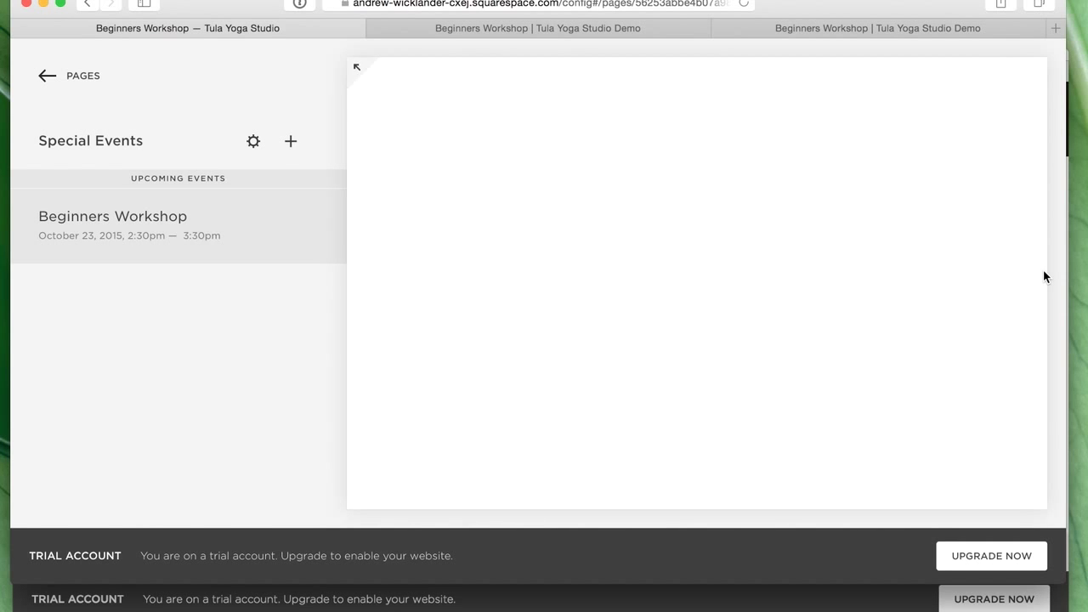
click(677, 597)
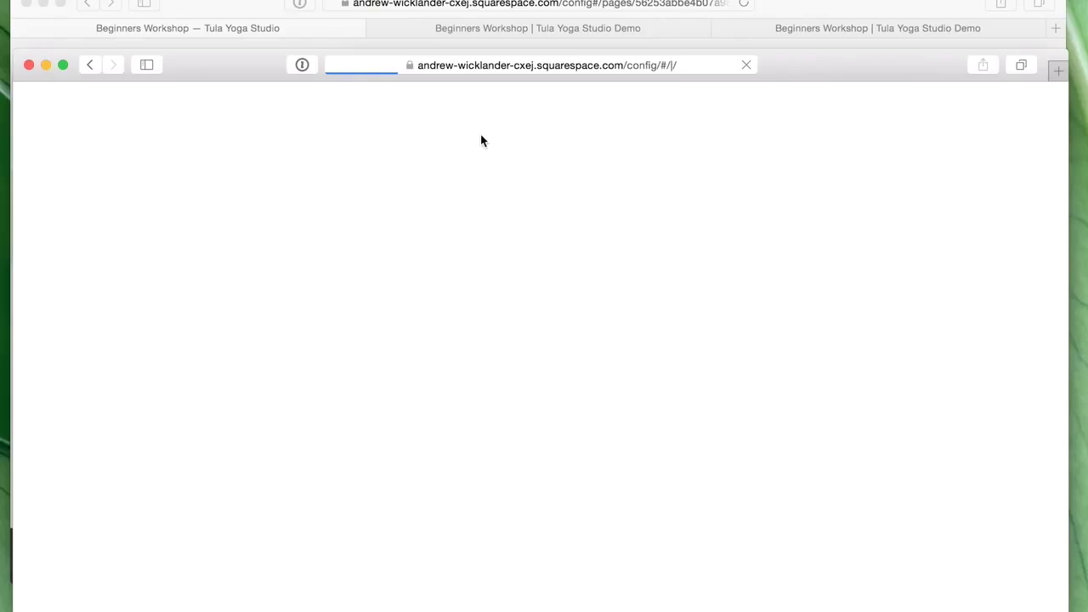
- Copy the site address and paste it into Google Chrome, launched through Spotlight
click(525, 65)
key(super+c)
key(super+space)
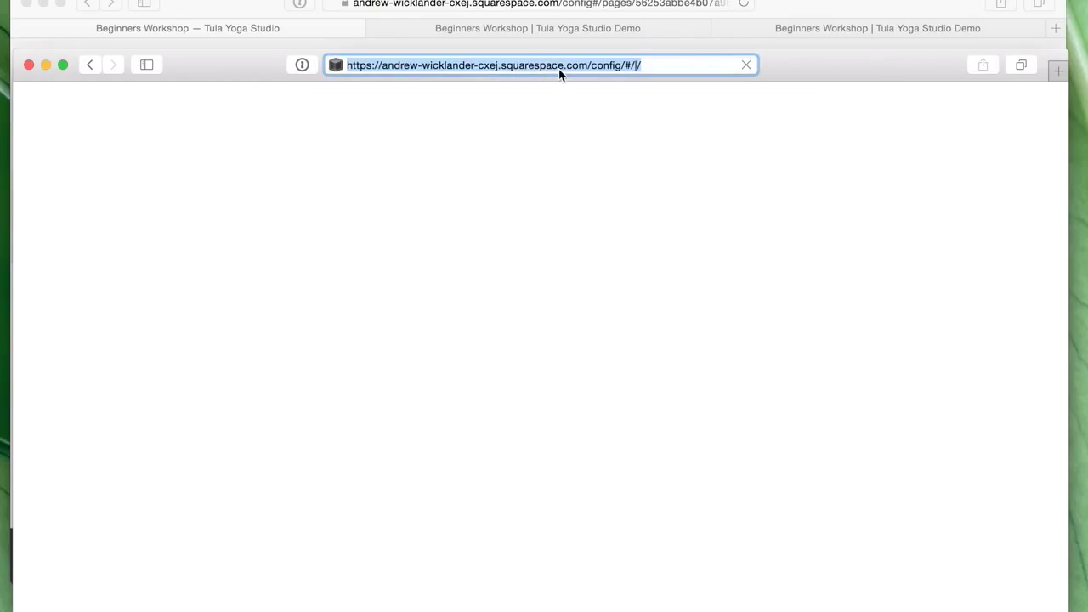
text(chto)
key(BackSpace)
key(BackSpace)
text(rome)
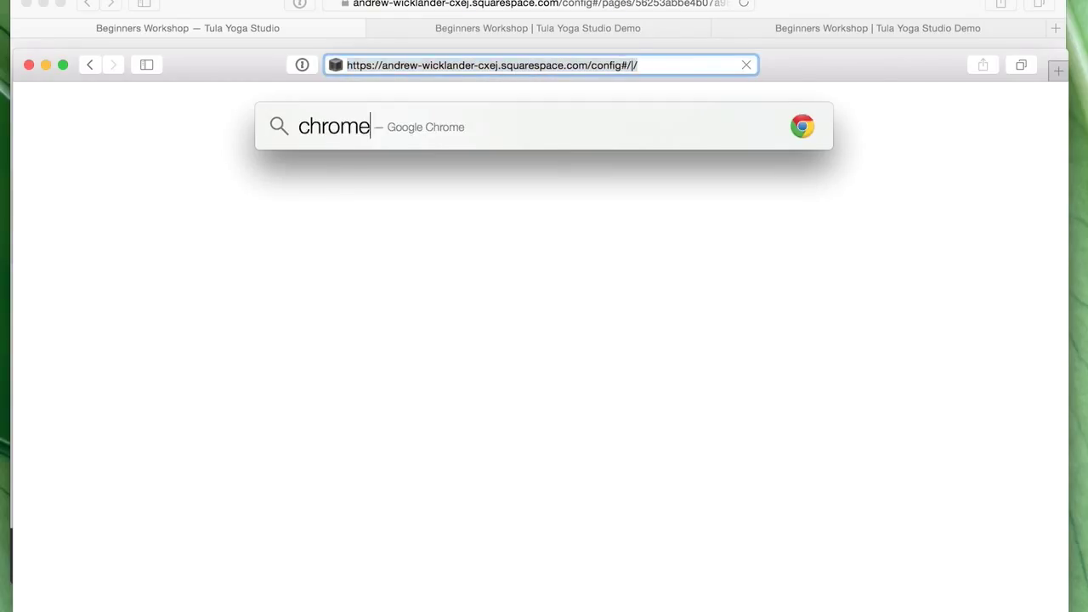
key(Return)
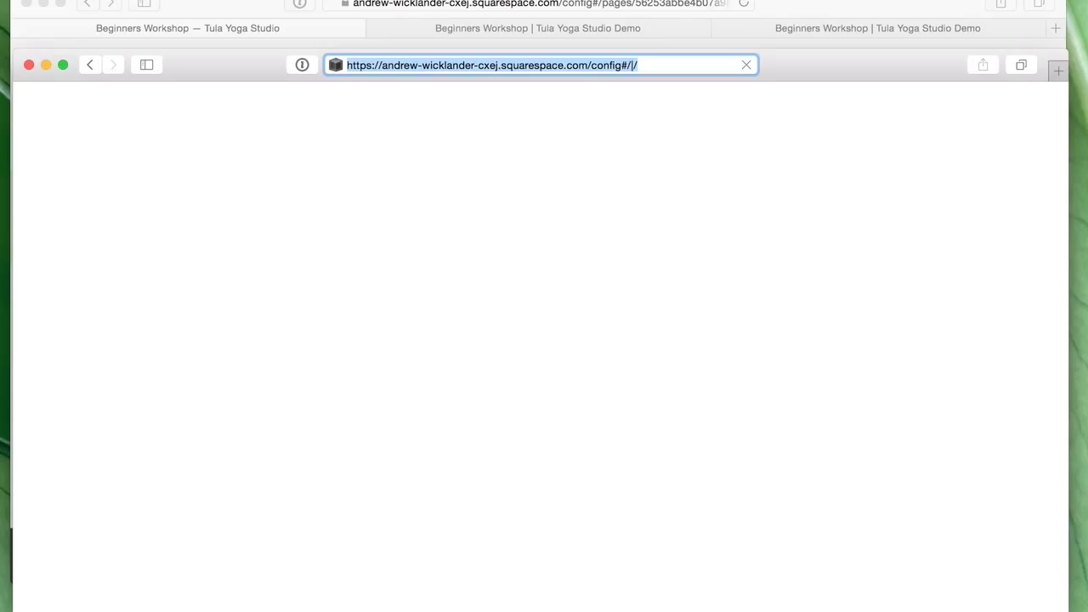
key(super+v)
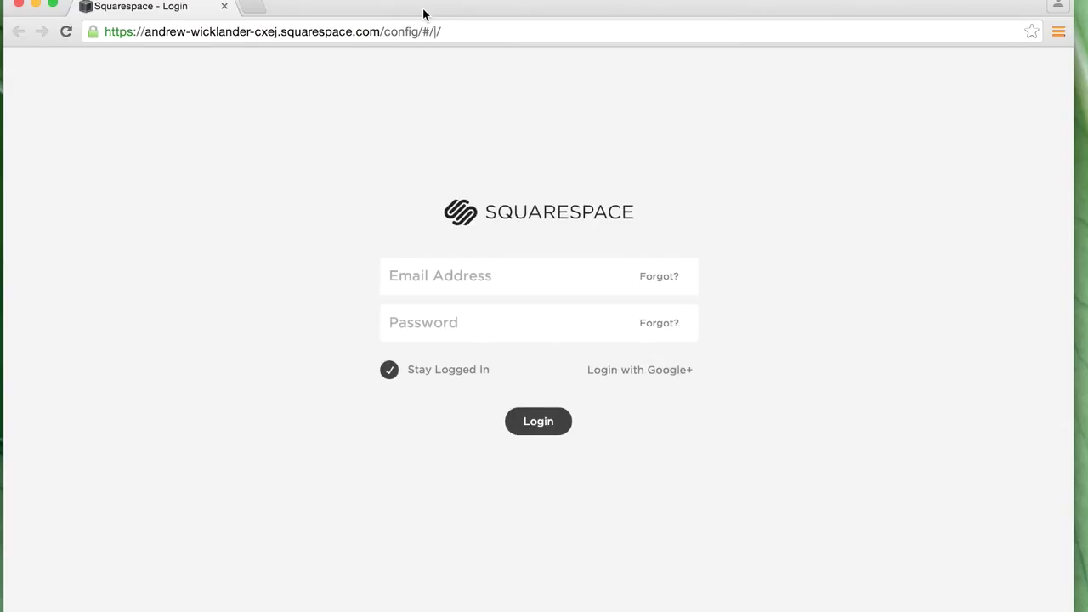
- Trim the editor path to load the site root, then enter the visitor password
click(440, 37)
click(445, 34)
drag(442, 34, 401, 31)
key(BackSpace)
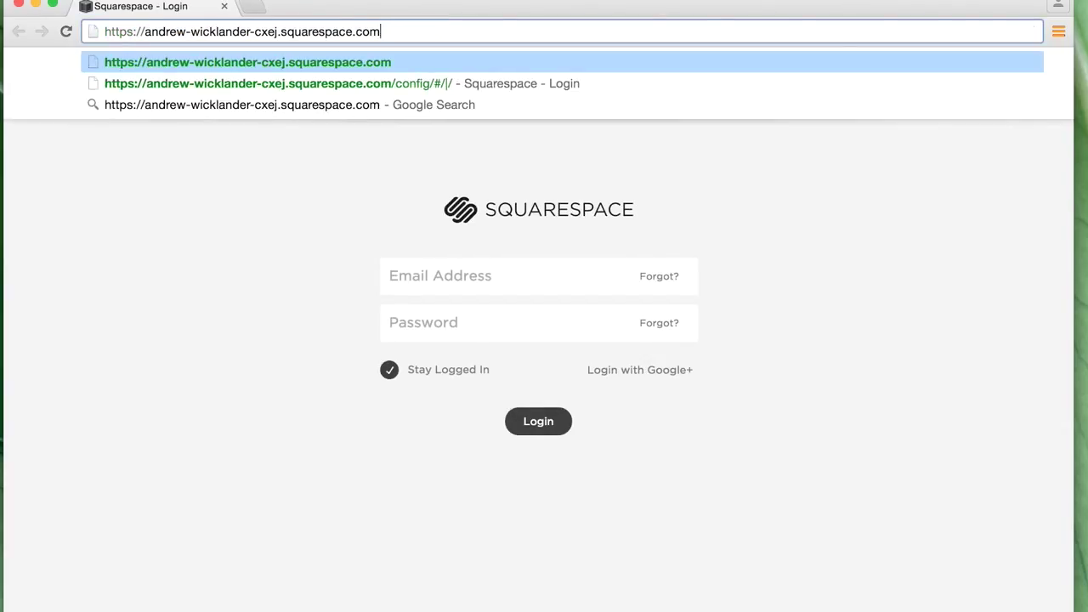
key(Return)
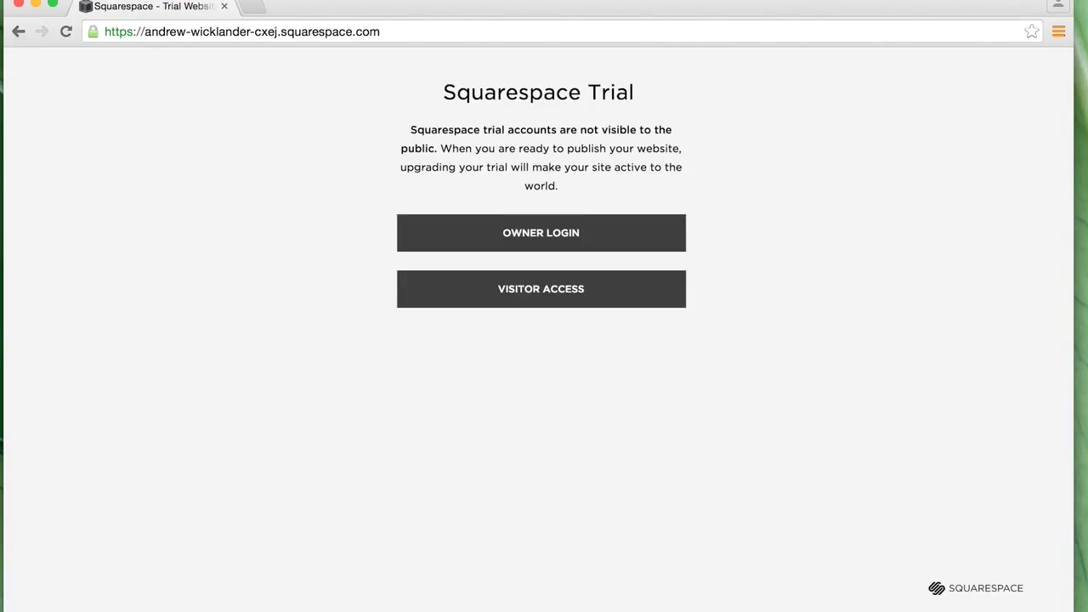
click(617, 295)
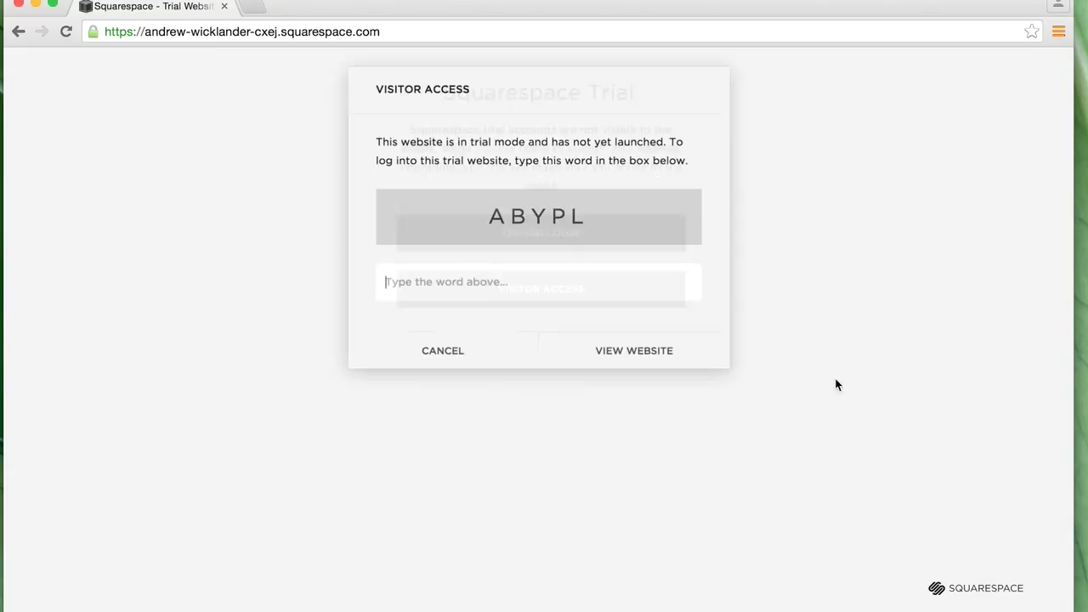
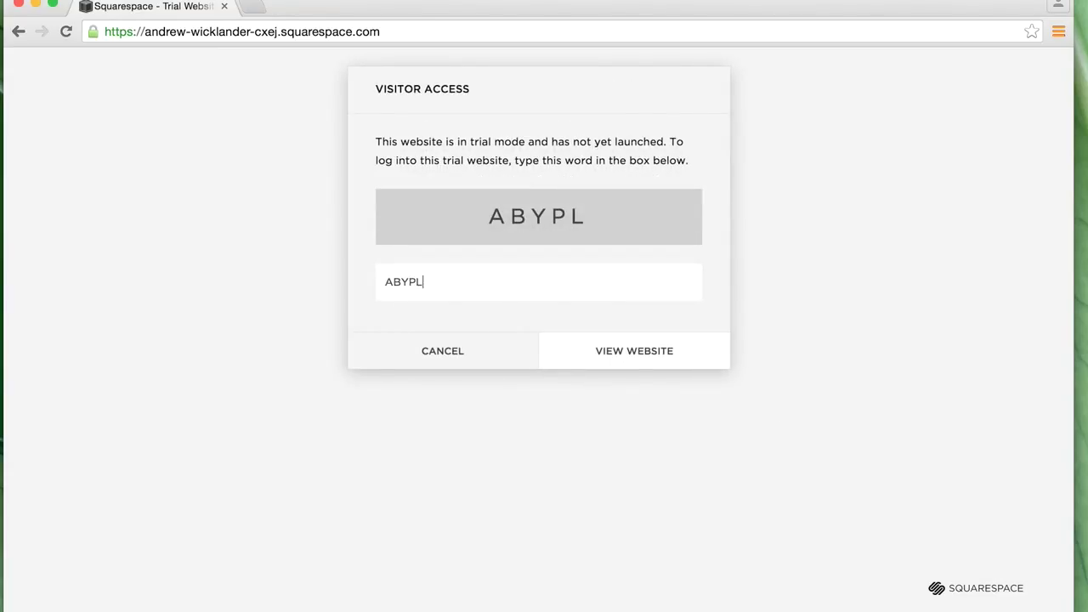
click(671, 368)
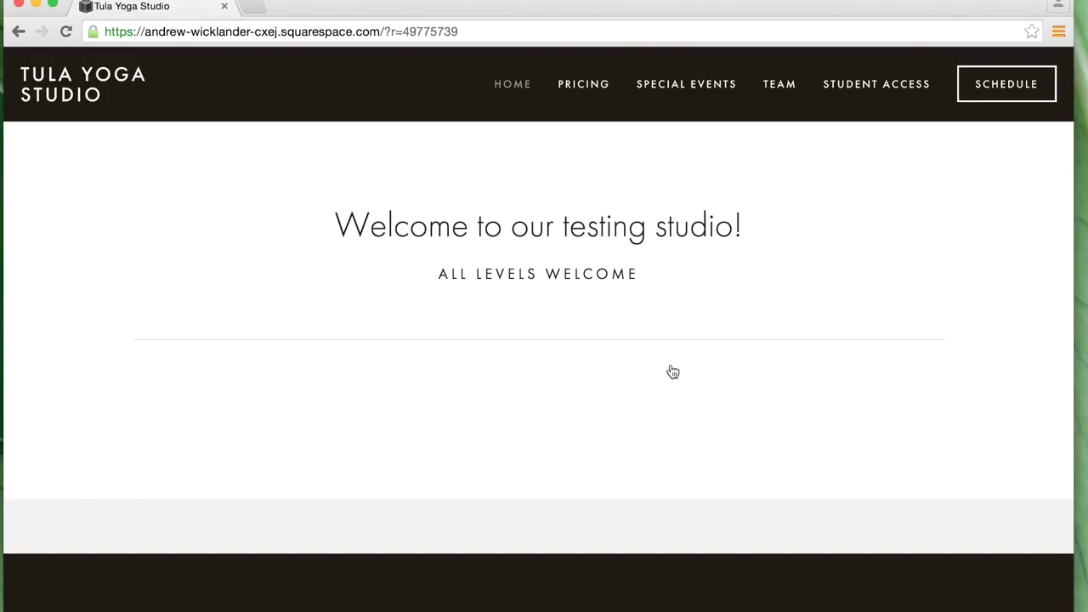
- Open Special Events > Beginners Workshop and scroll through its Register & Pay widget
click(663, 97)
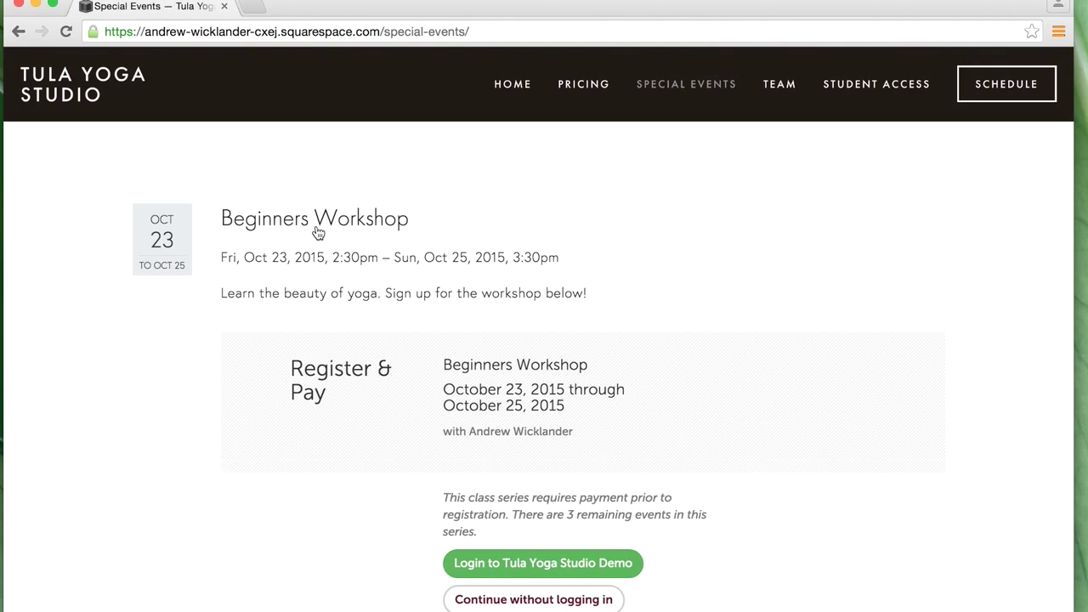
scroll(728, 375, down, 1)
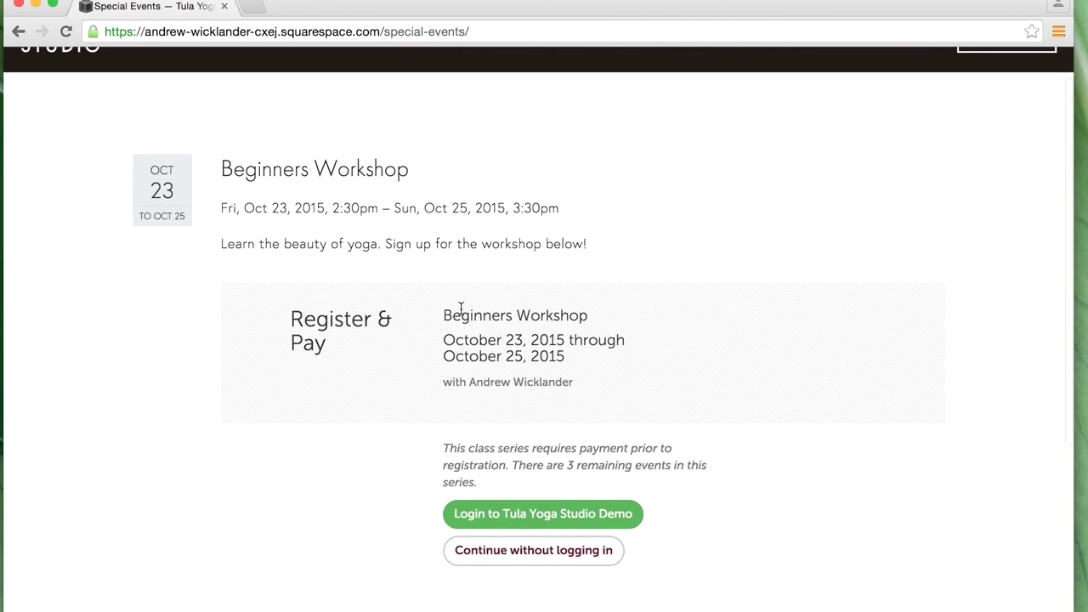
scroll(340, 239, up, 1)
click(326, 226)
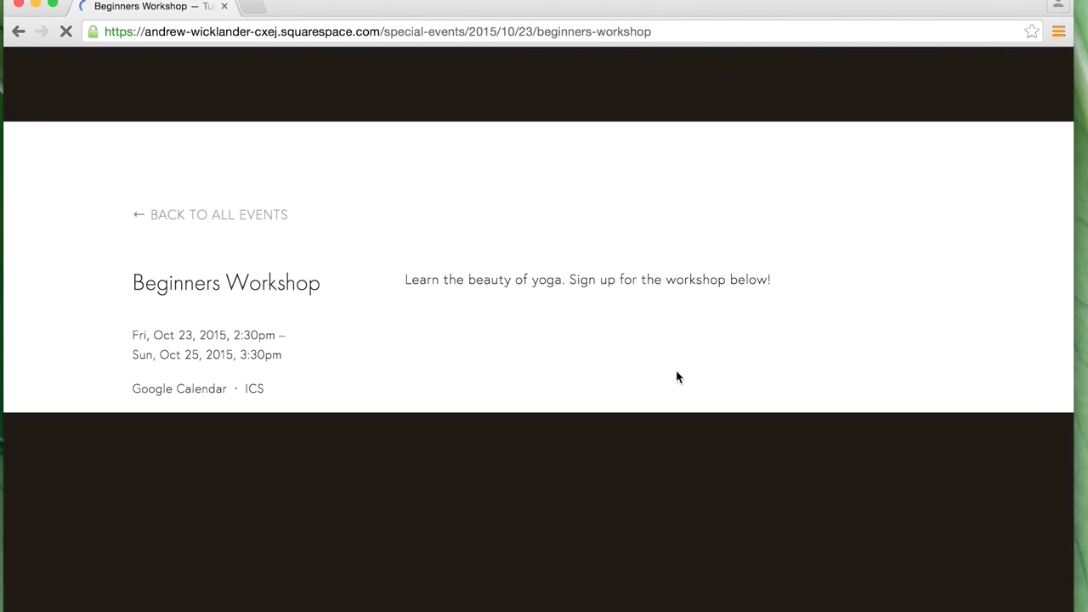
scroll(658, 361, down, 1)
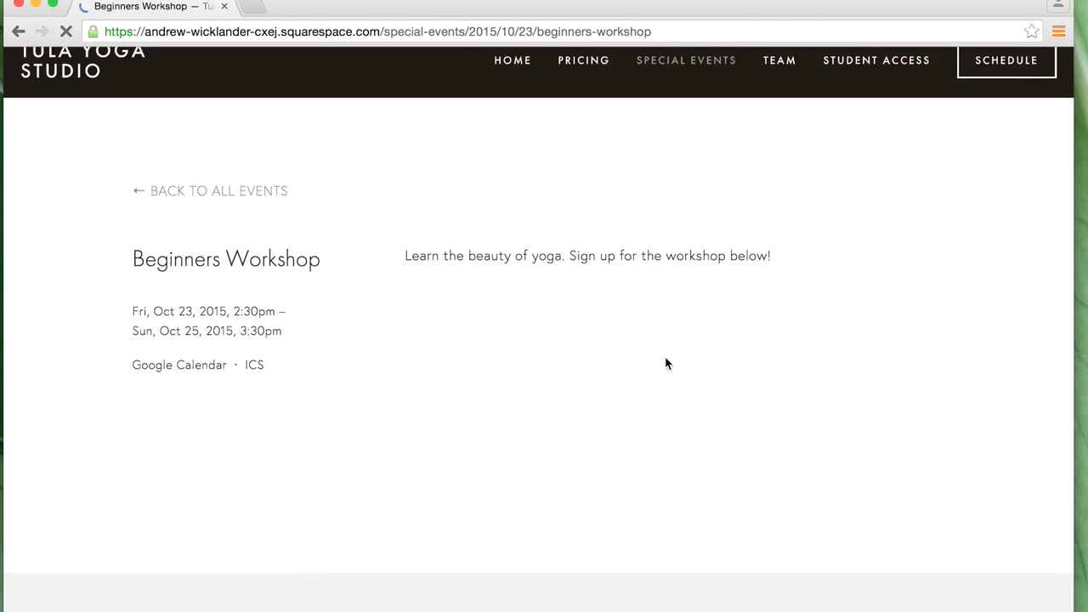
scroll(638, 359, down, 3)
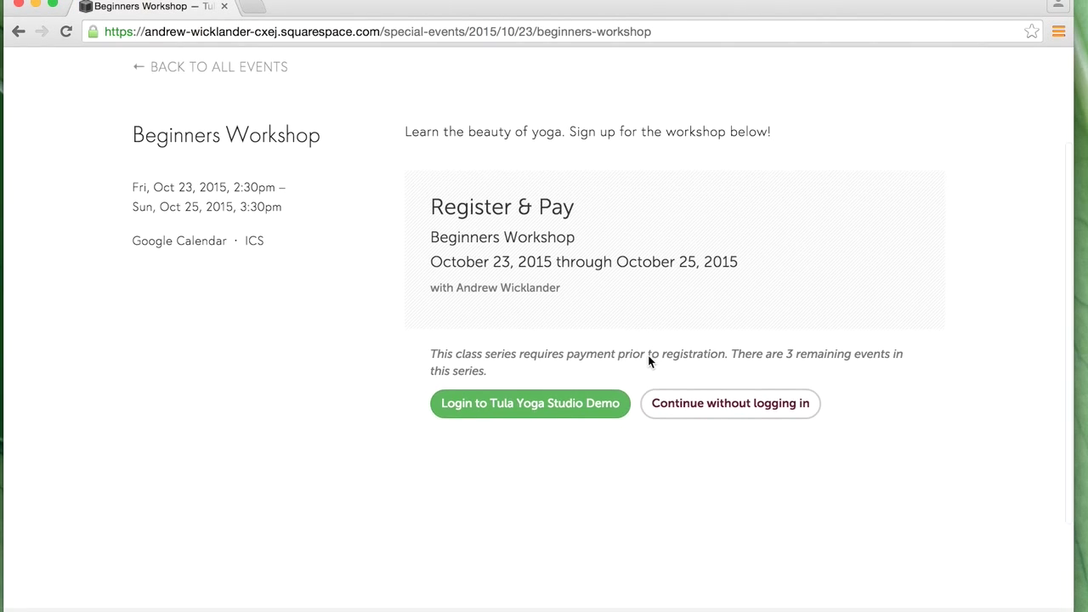
scroll(617, 374, up, 1)
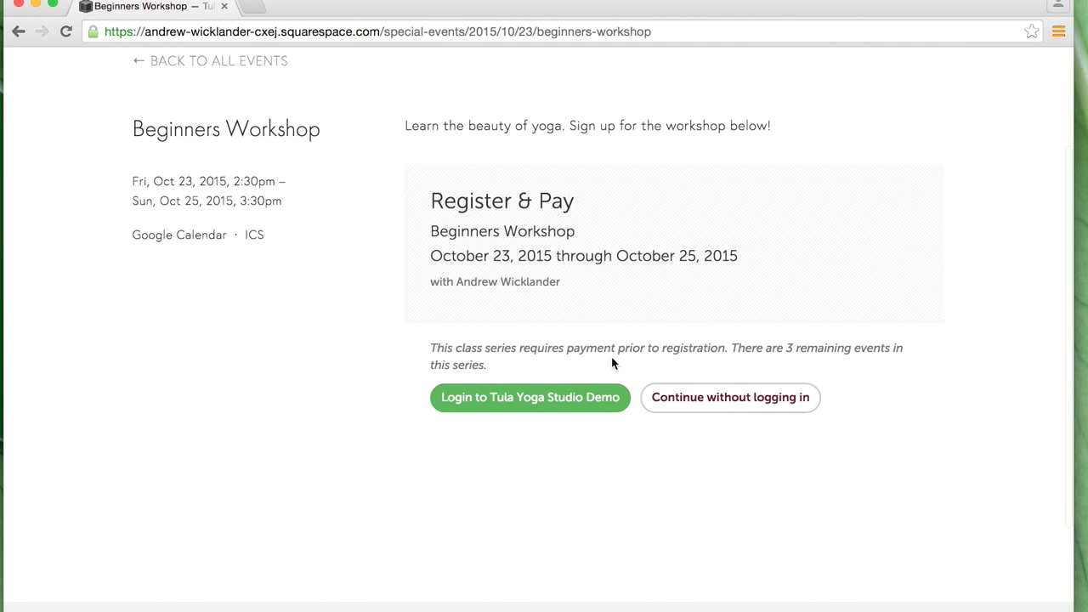
scroll(612, 362, up, 4)
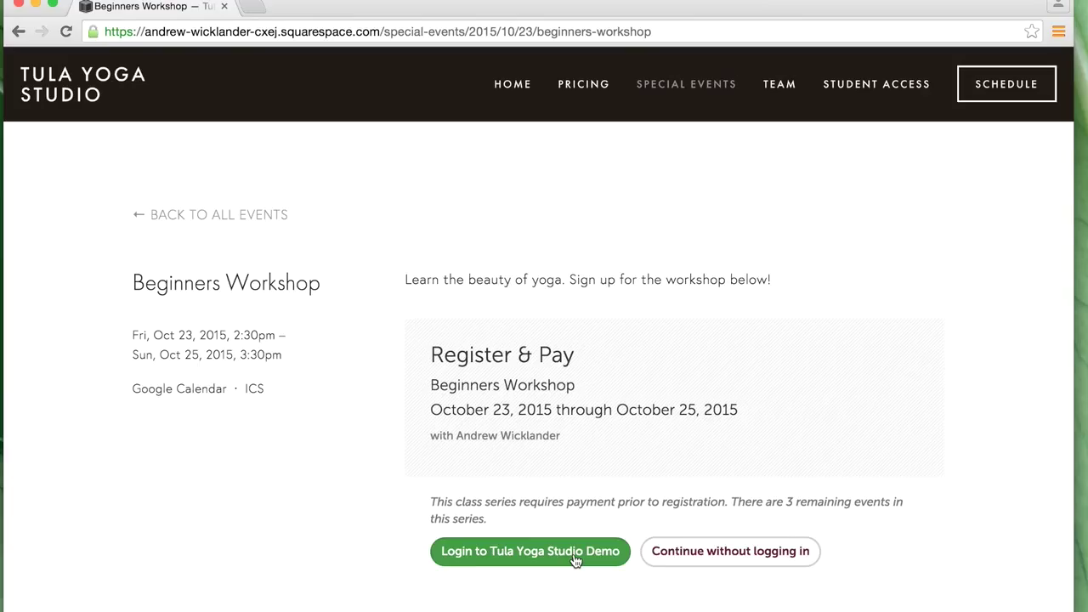
scroll(816, 561, down, 1)
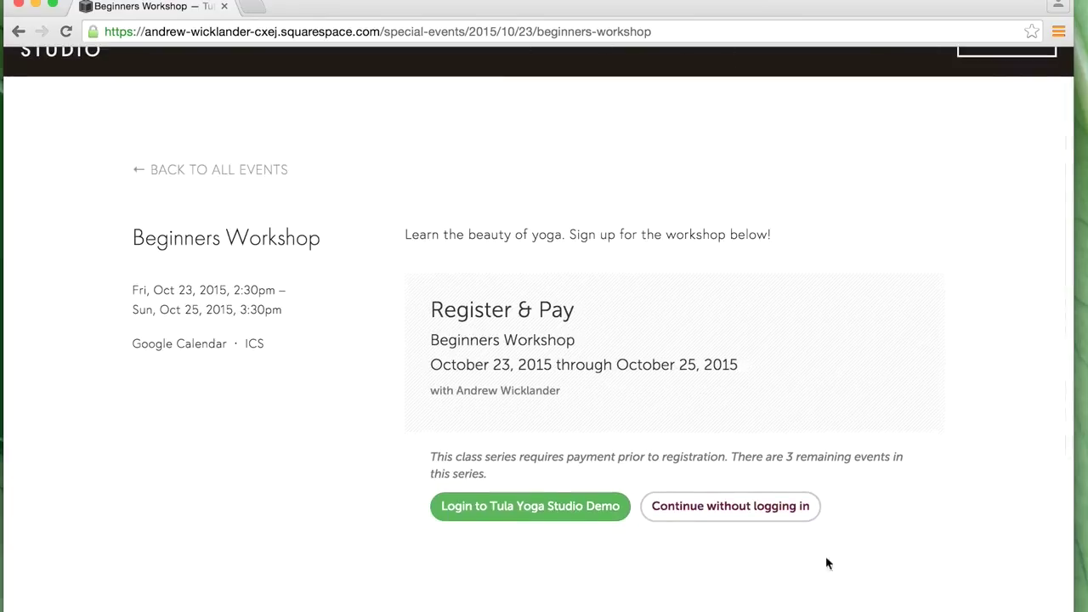
- In the live widget, continue without logging in and pick 'Full Weekend Beginners Pass: $50.00'
click(756, 515)
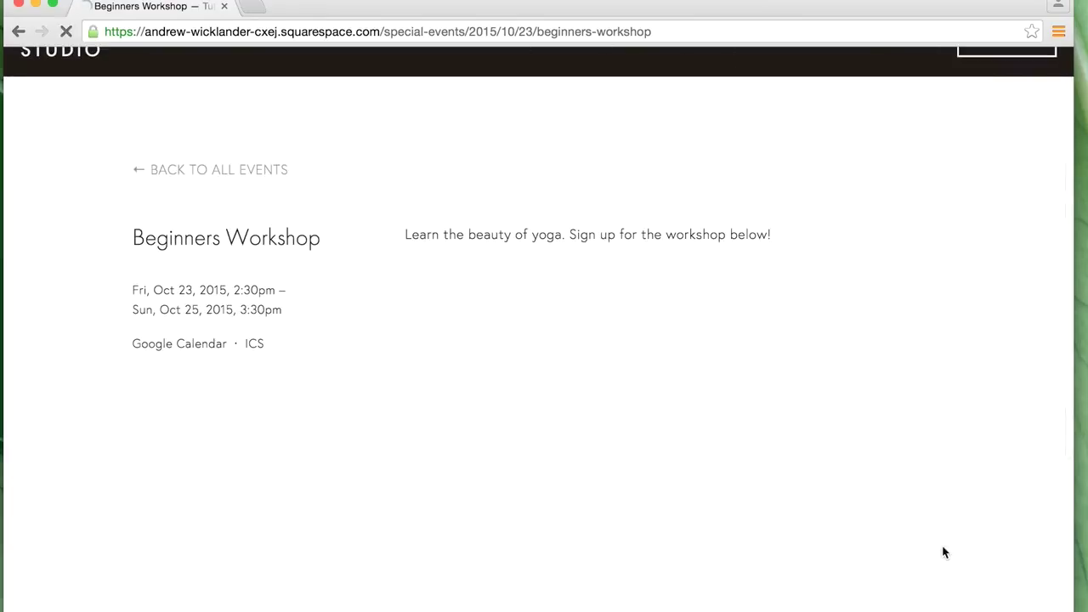
scroll(616, 460, down, 3)
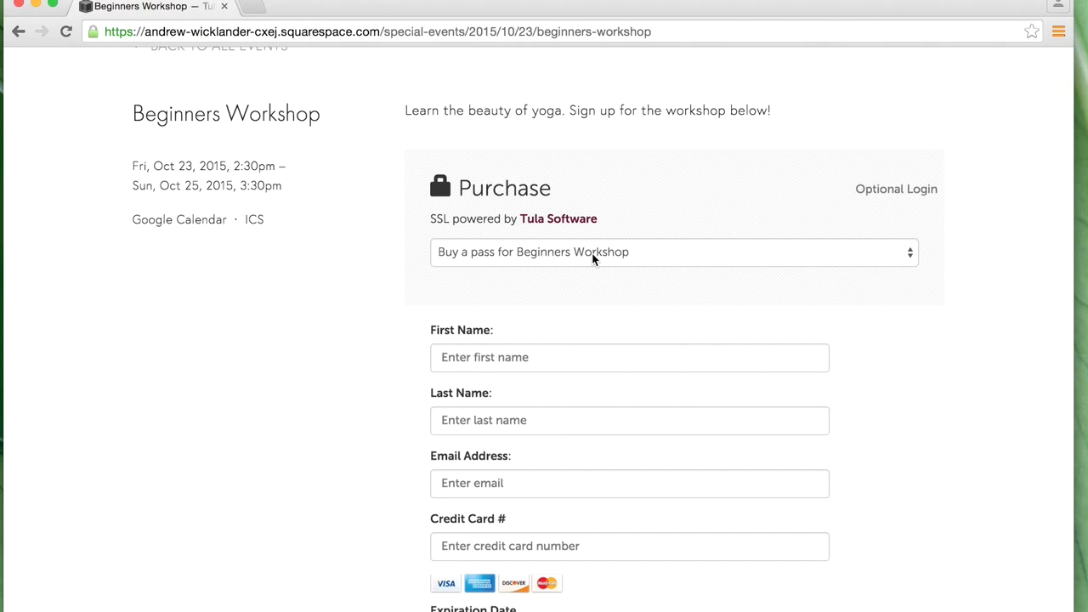
click(592, 255)
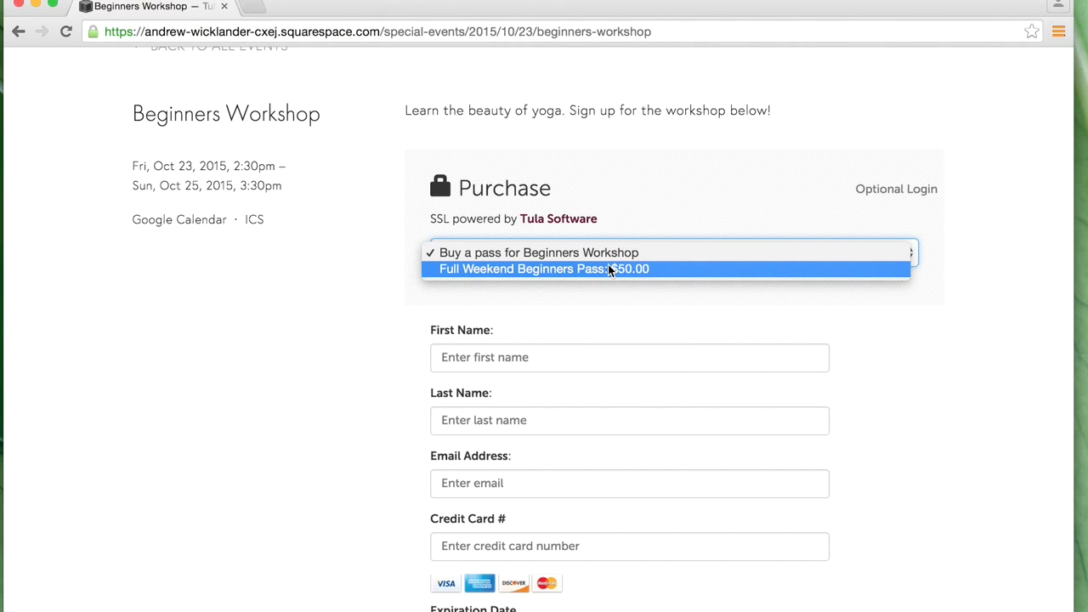
click(638, 269)
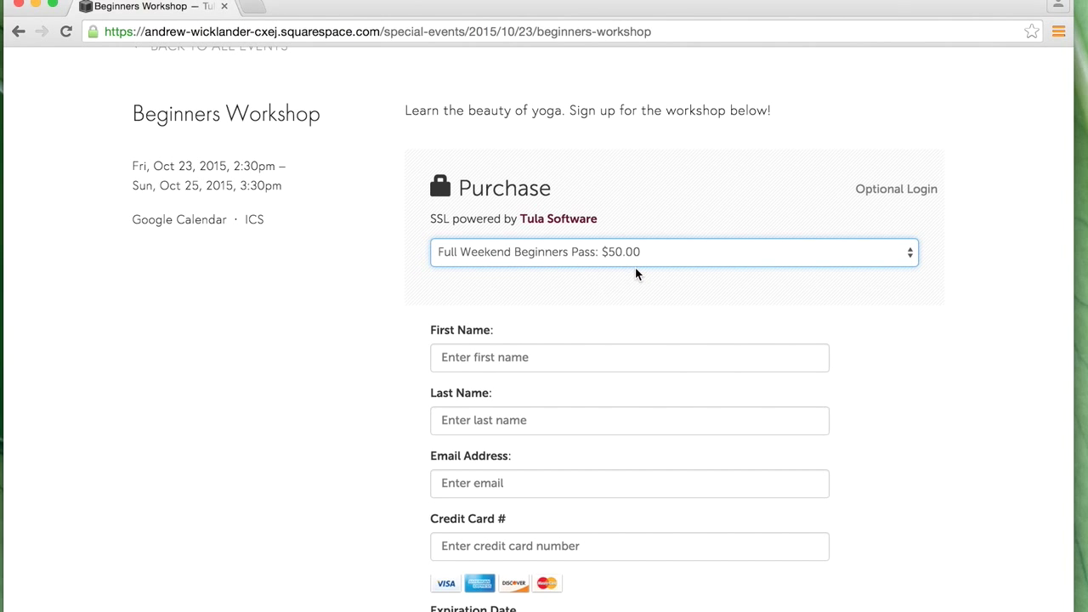
scroll(636, 271, up, 1)
scroll(635, 270, up, 3)
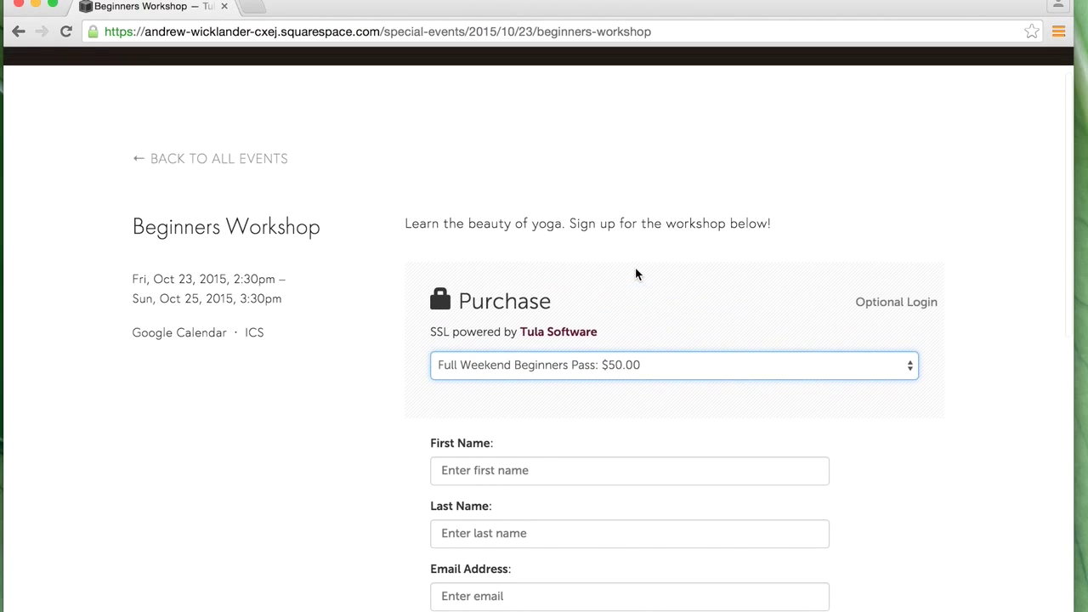
scroll(635, 274, down, 10)
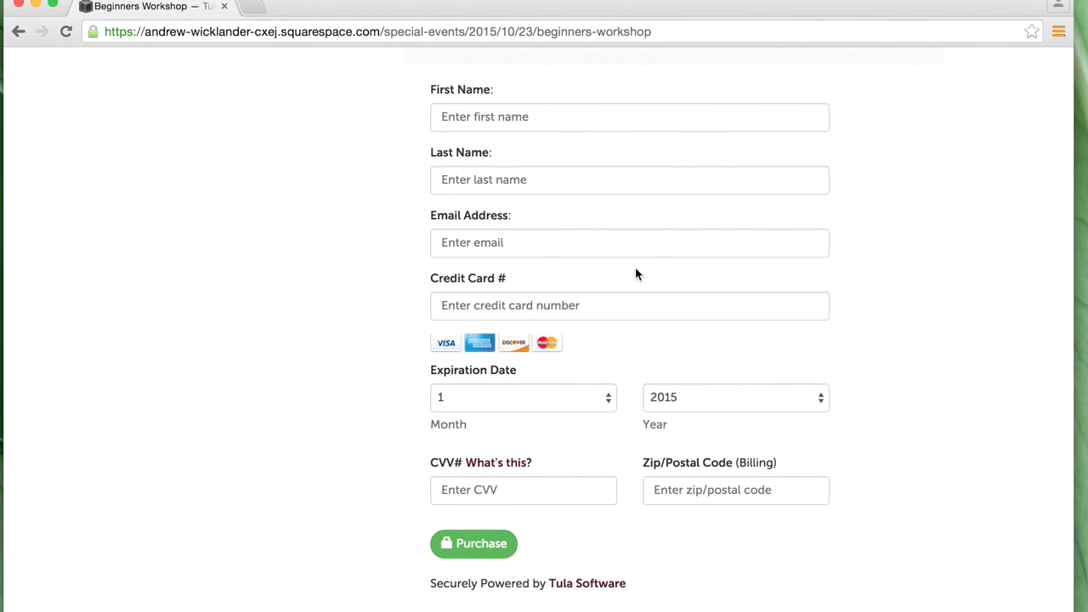
scroll(635, 274, up, 3)
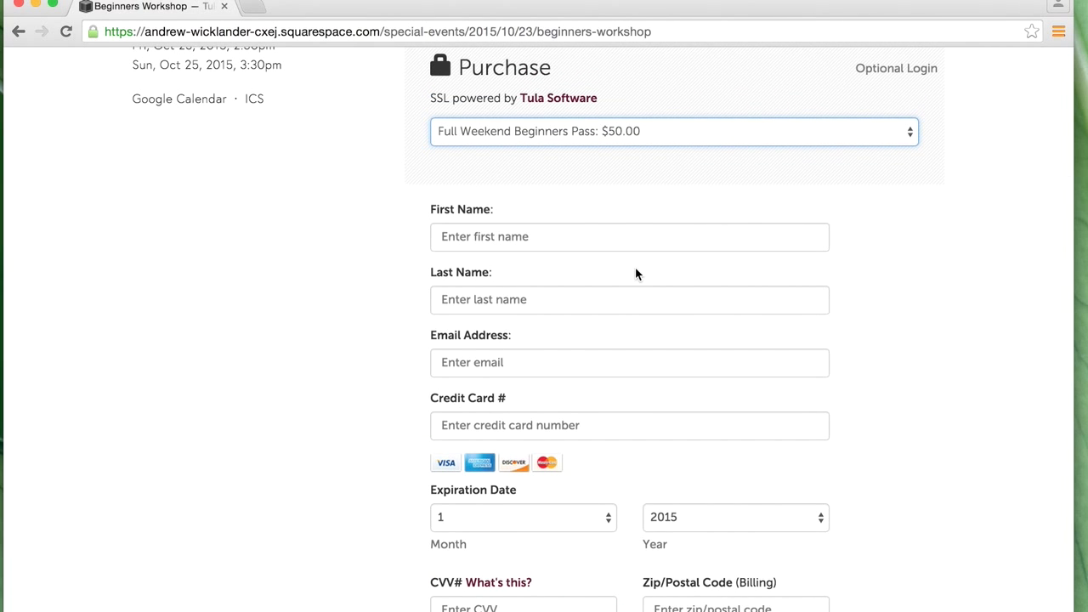
scroll(636, 274, up, 7)
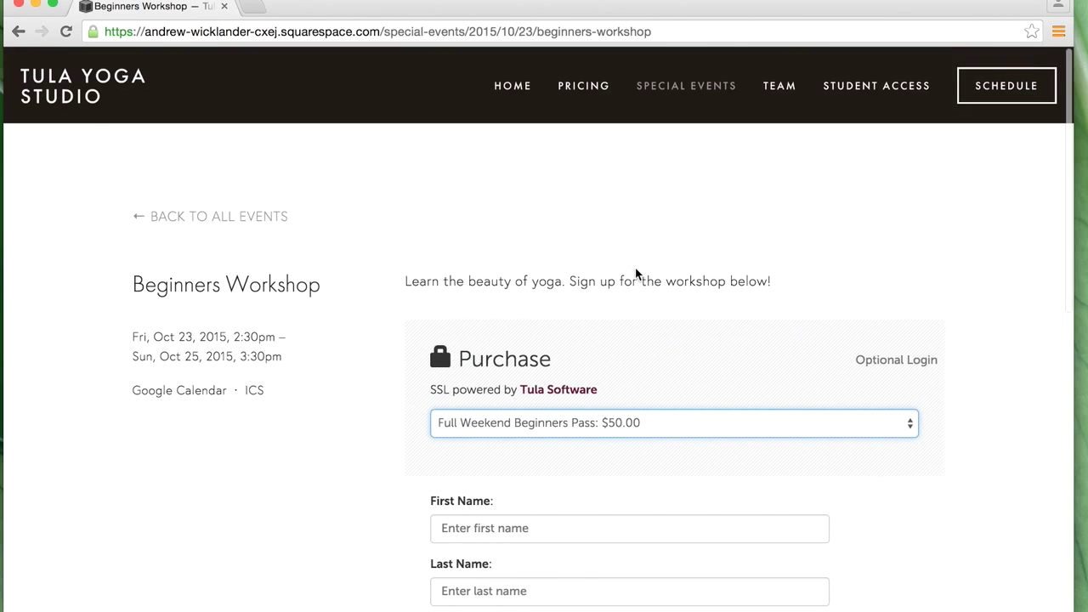
- Return to the events list and drag the Chrome window down to uncover the editor
click(234, 218)
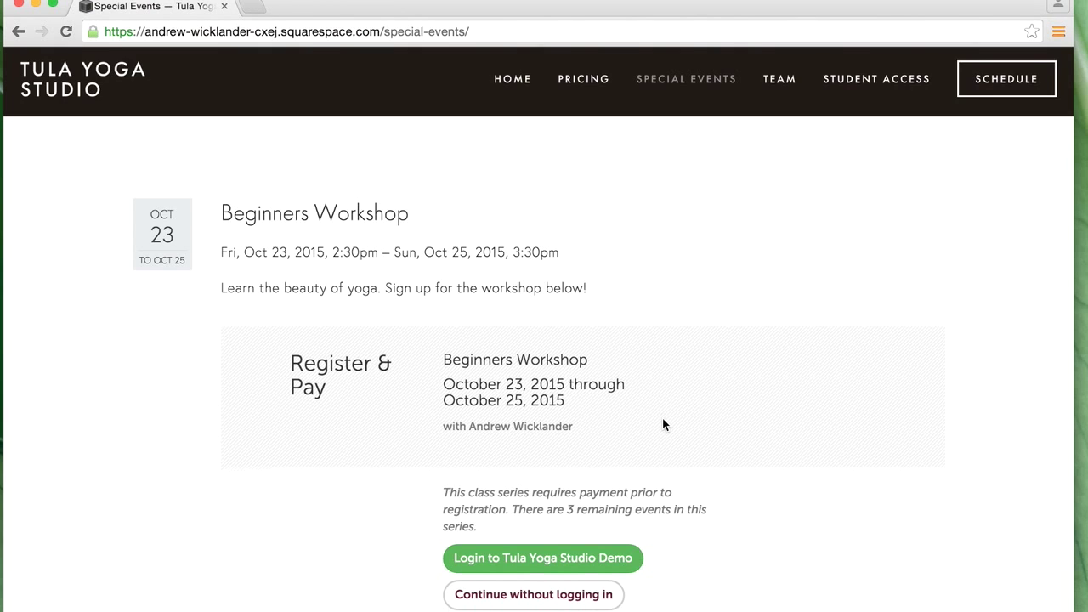
scroll(664, 425, down, 2)
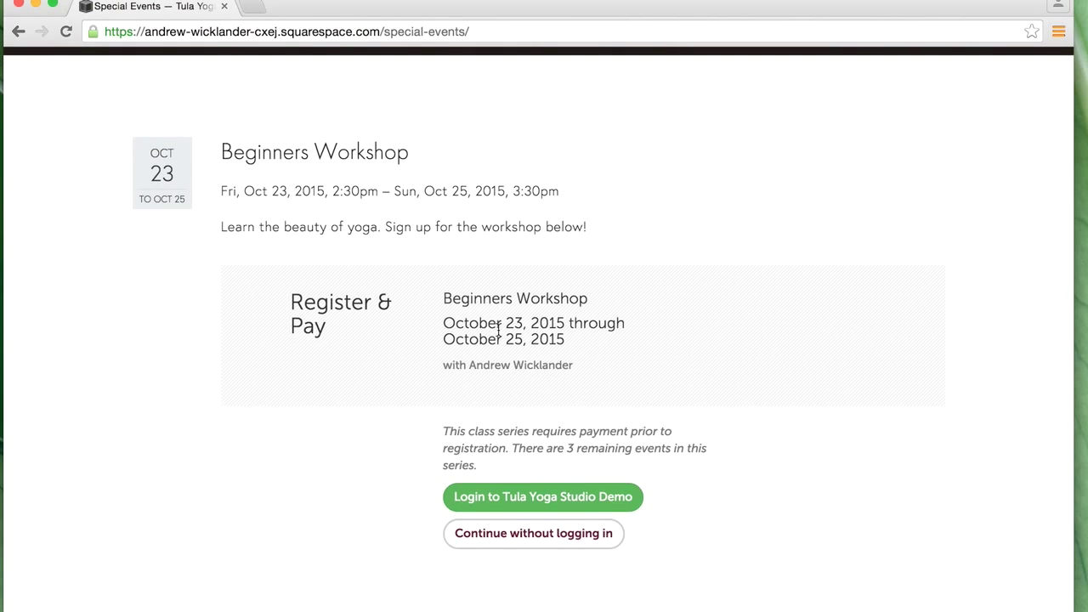
scroll(498, 329, up, 2)
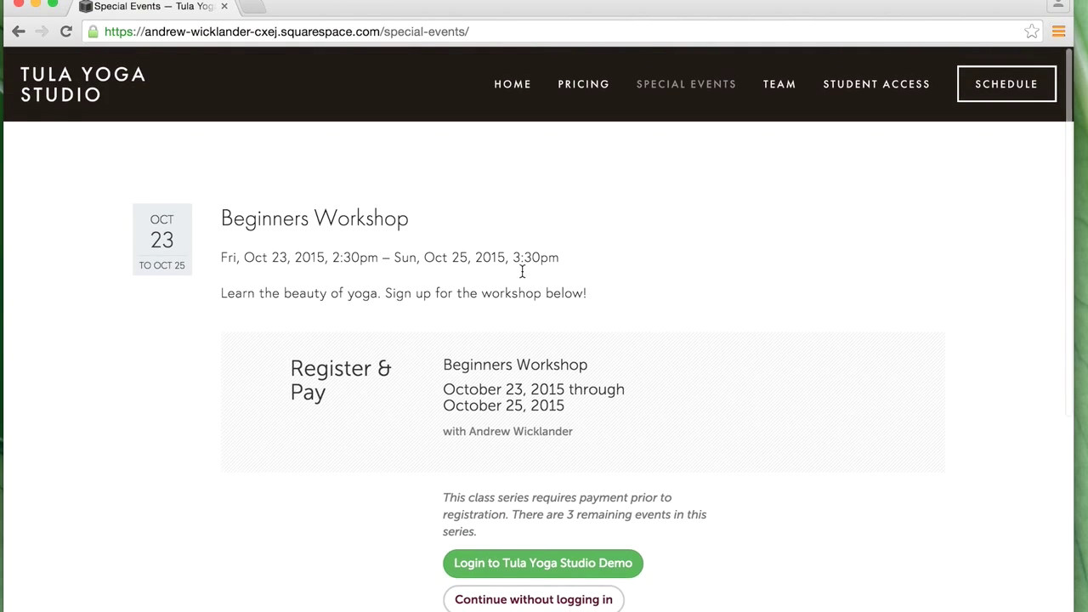
drag(394, 52, 392, 49)
- Create and publish a Special Events entry titled 'Inversions Workshop' dated October 24
click(230, 5)
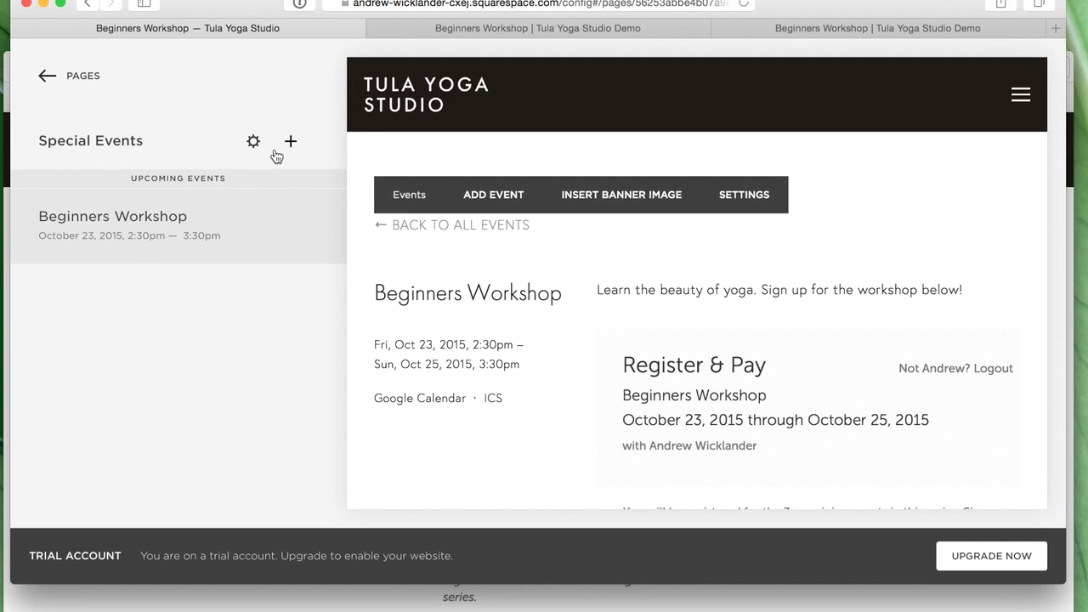
click(289, 143)
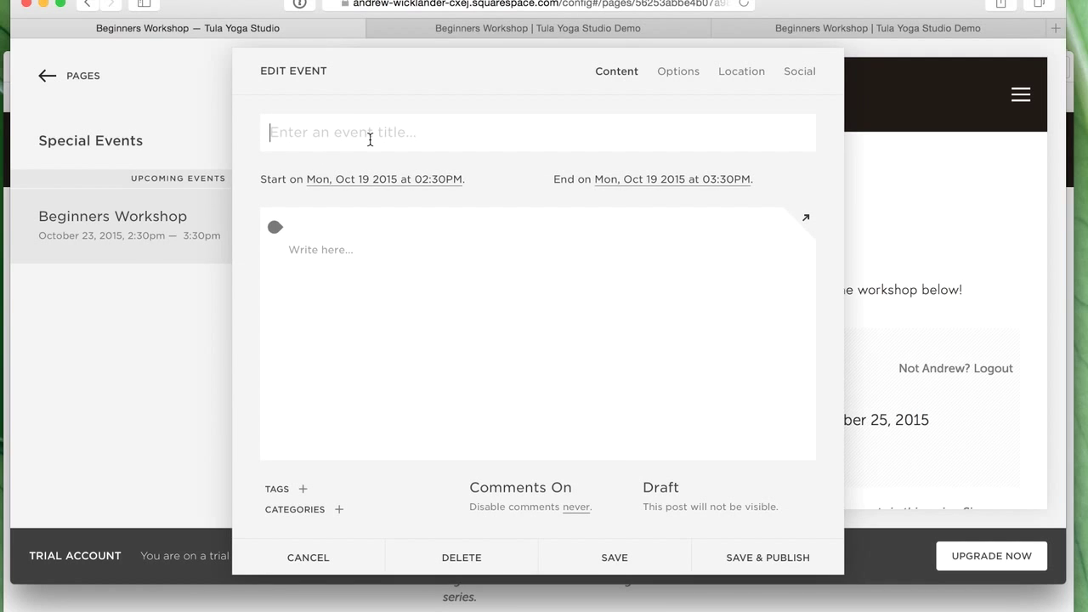
text(Invve)
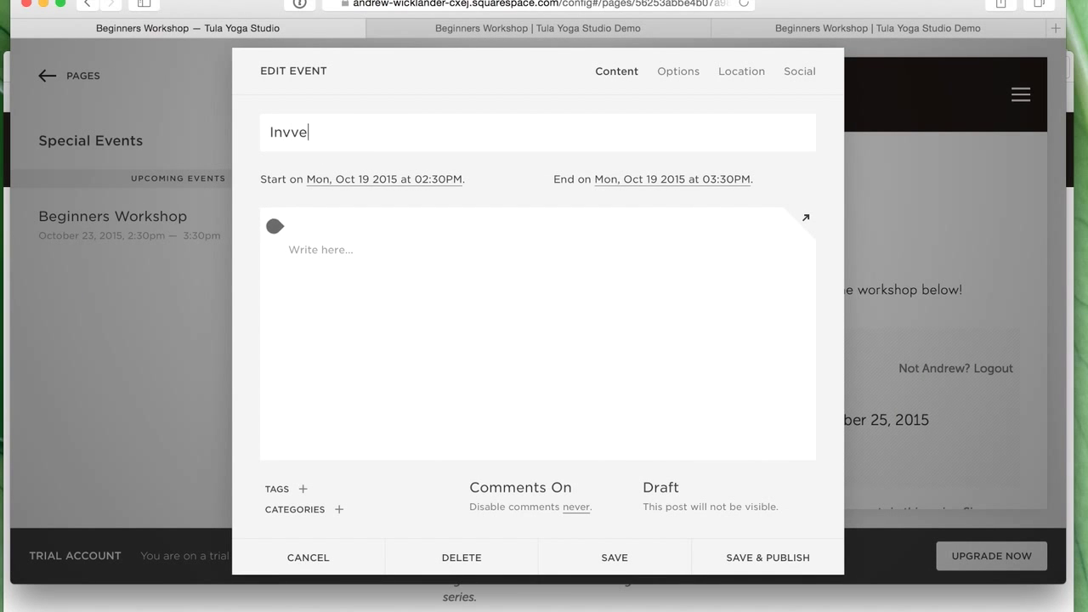
key(BackSpace)
key(BackSpace)
text(ersions Workshp)
key(BackSpace)
text(op)
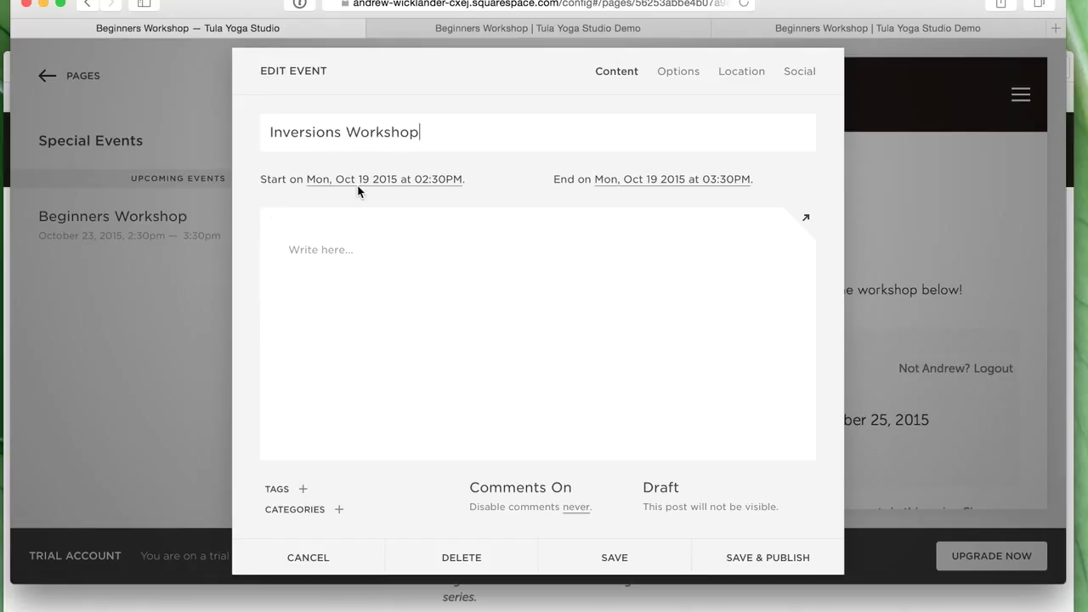
click(424, 180)
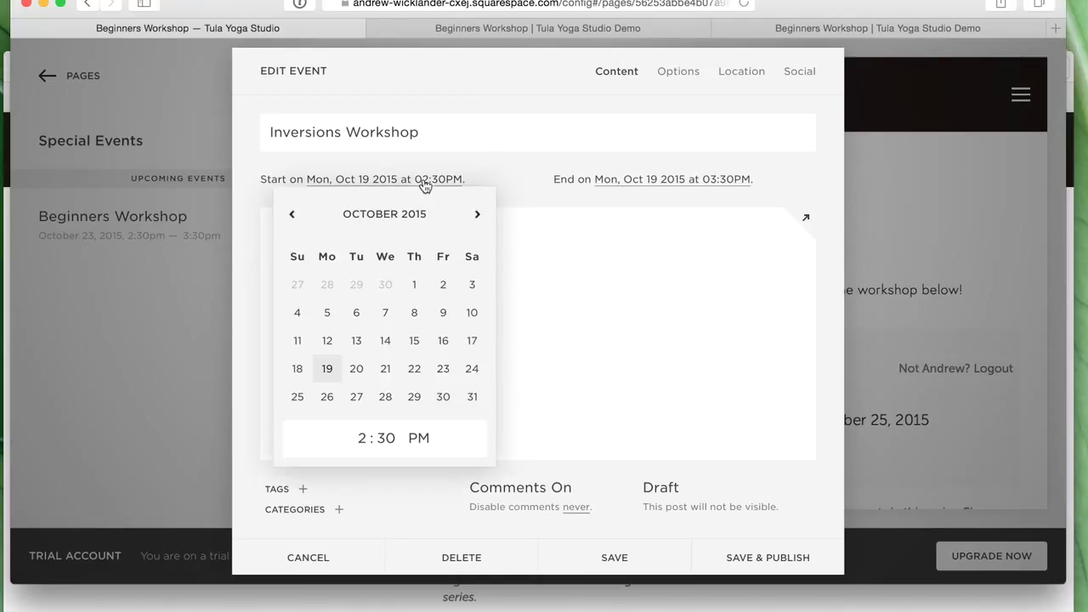
click(473, 374)
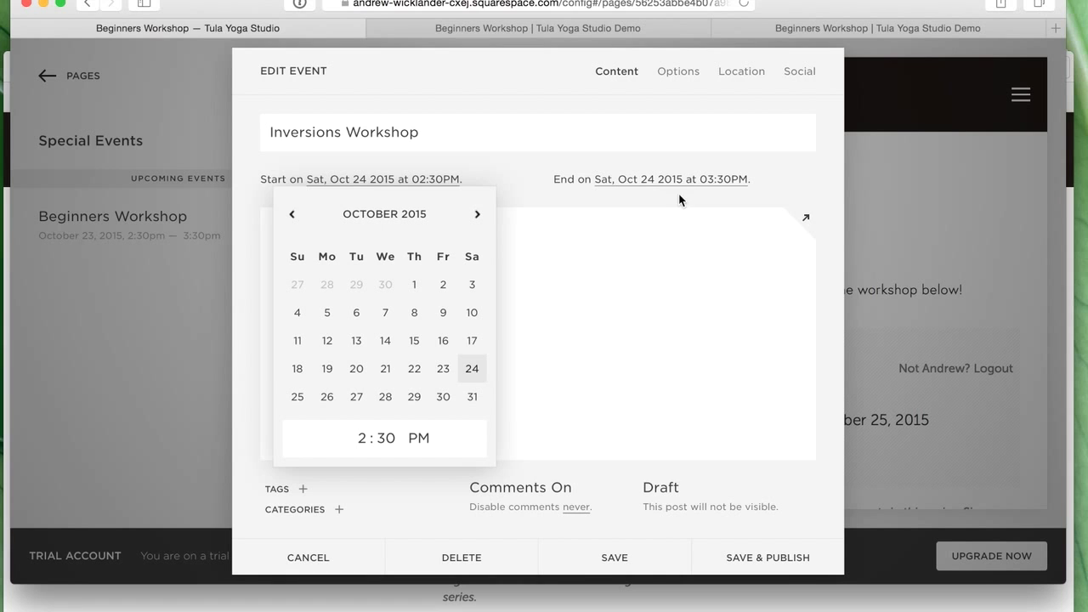
click(698, 235)
click(779, 557)
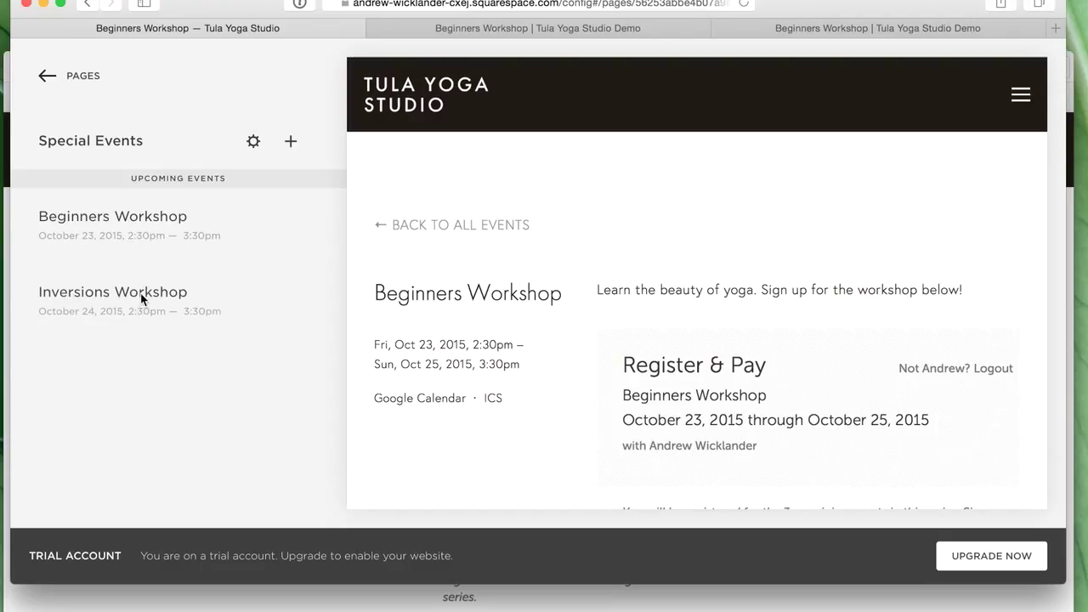
- Give Inversions Workshop the description 'Let's do some handstands!' and save it
click(140, 292)
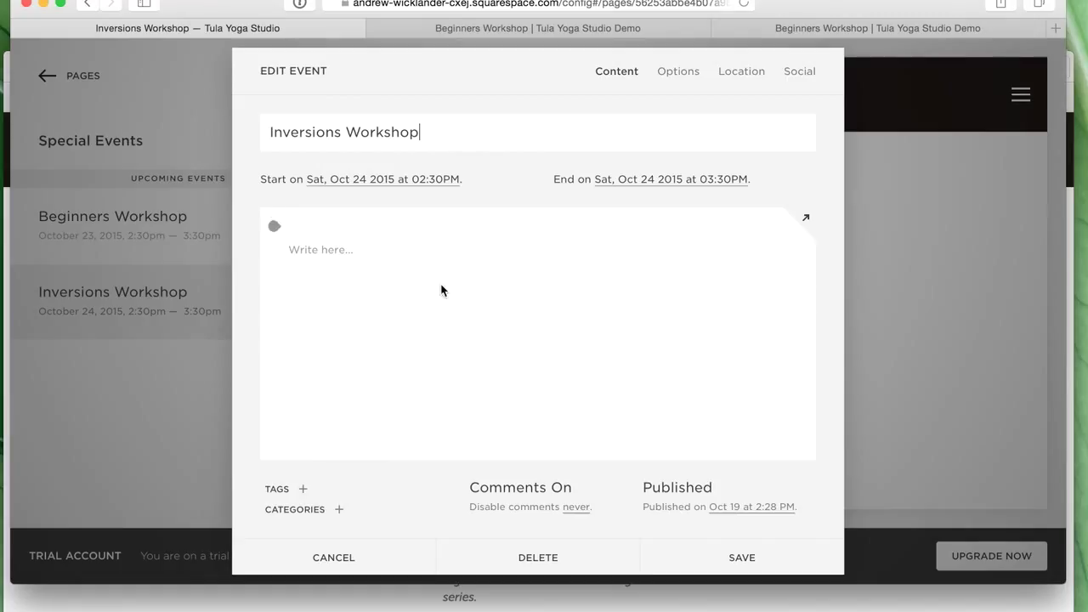
click(314, 255)
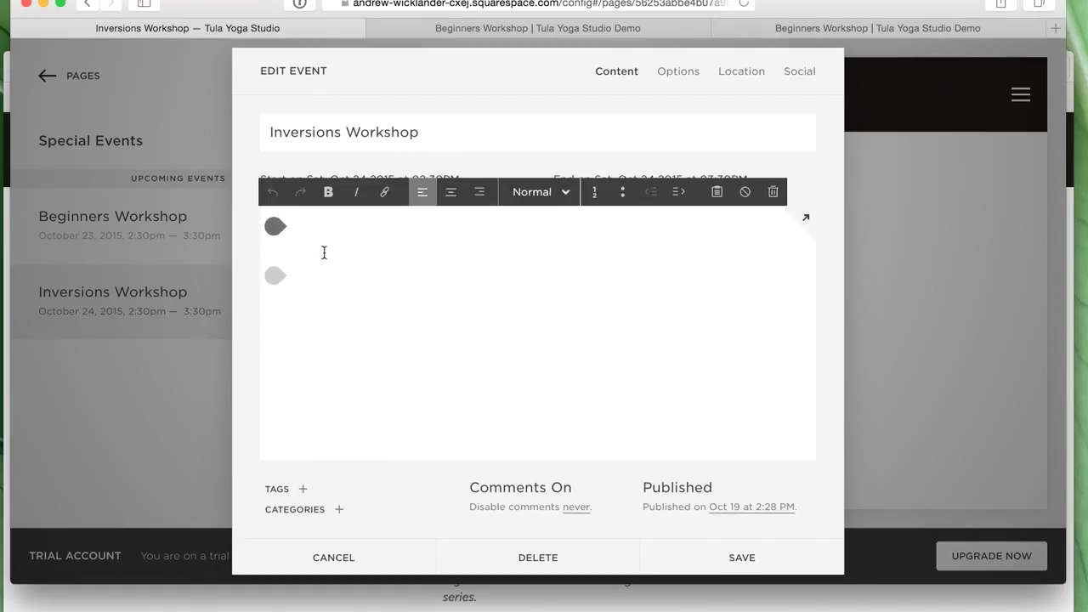
text(Let's do some handstands!)
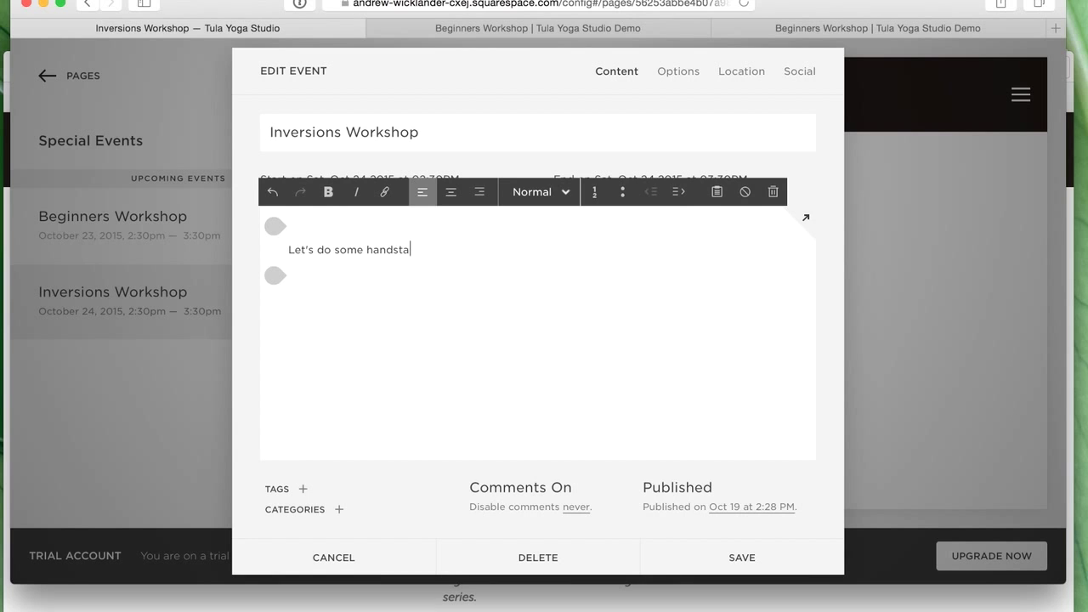
click(735, 558)
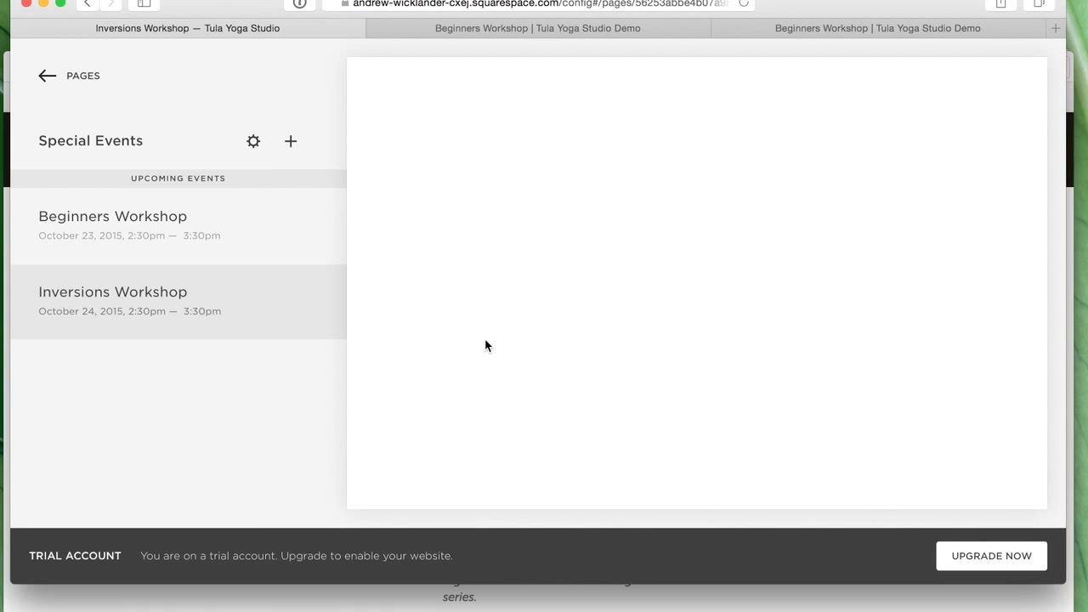
key(super+Tab)
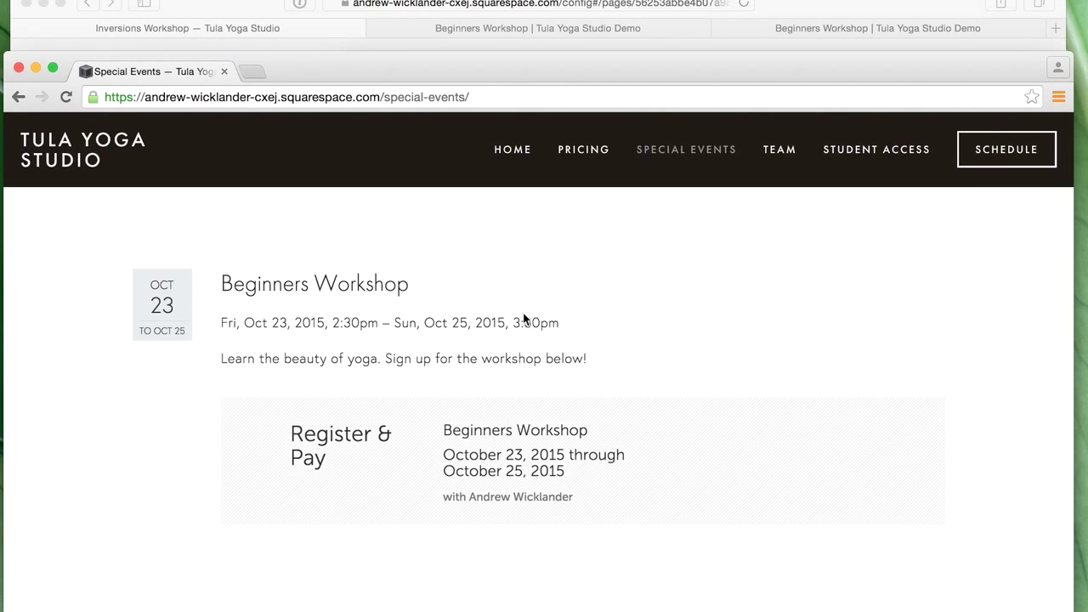
- Browse the live Special Events list, open the Beginners Workshop page, then return to the Safari editor
scroll(528, 304, down, 5)
scroll(532, 304, up, 8)
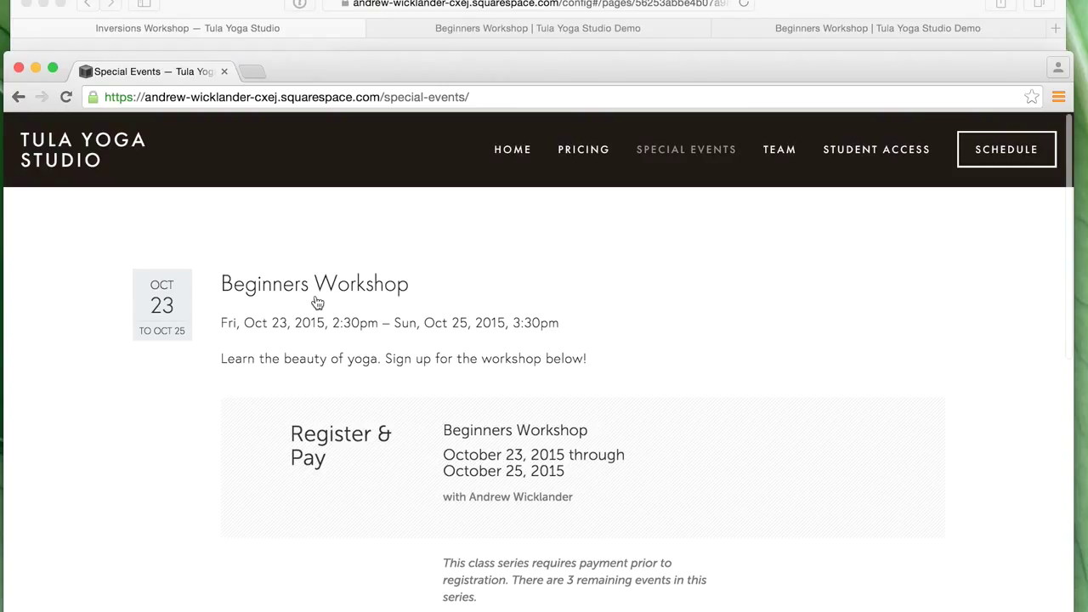
scroll(317, 303, down, 7)
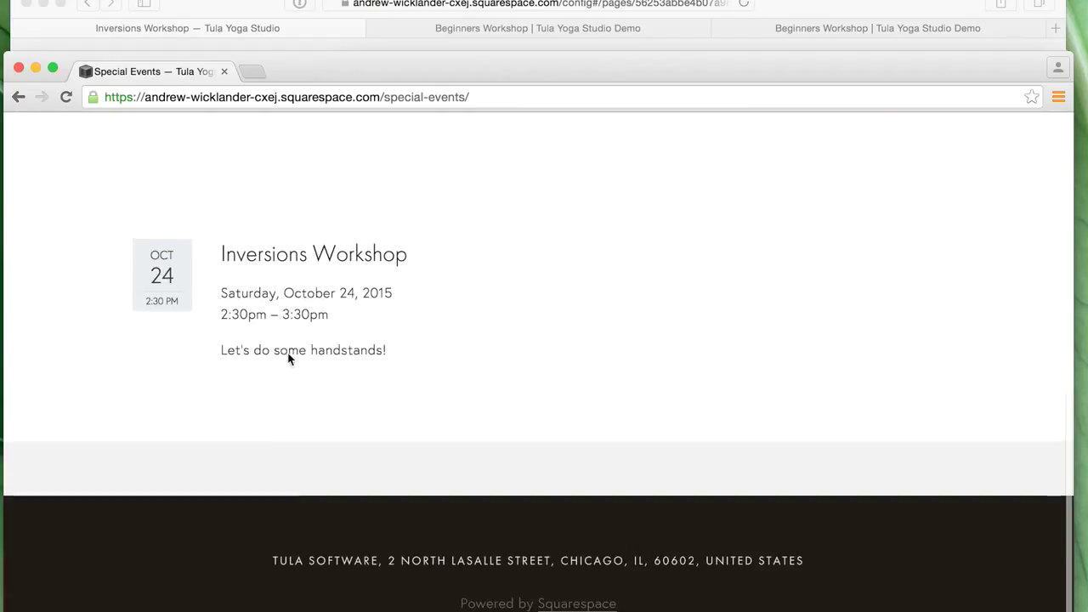
scroll(473, 374, up, 3)
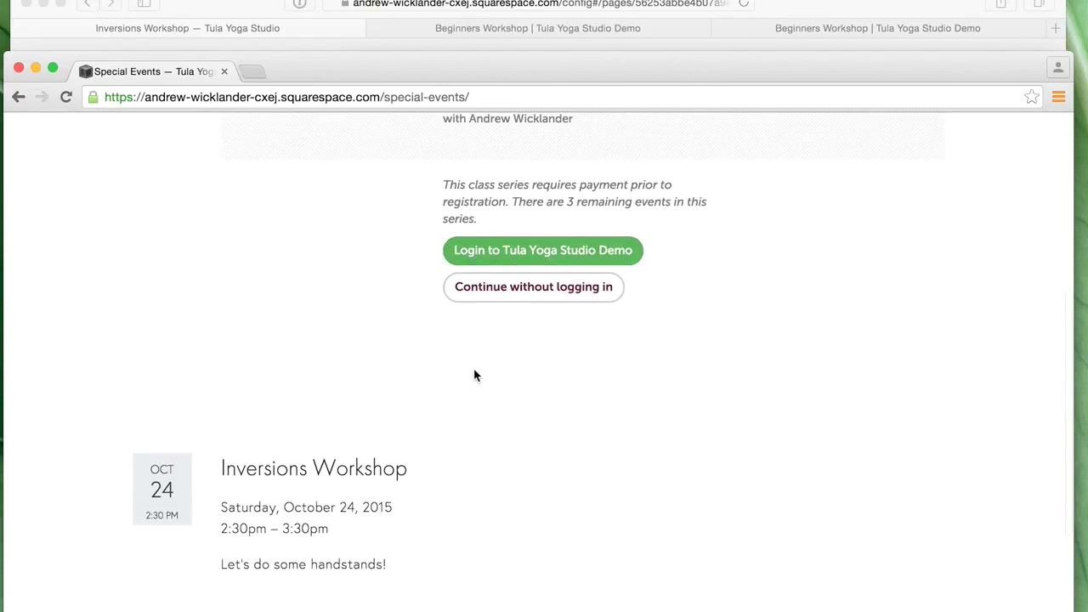
scroll(473, 374, up, 5)
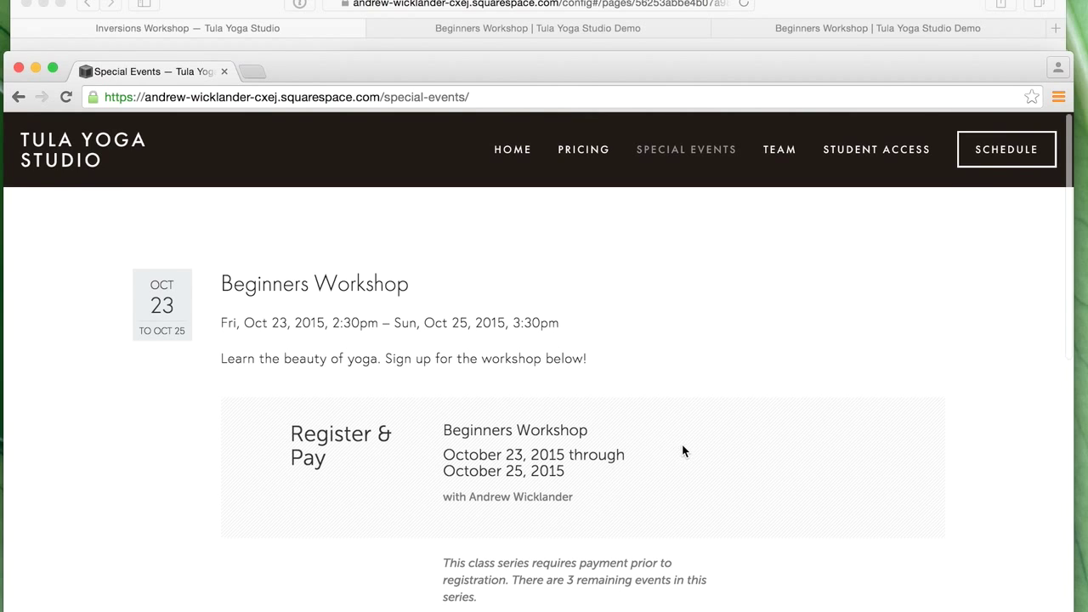
scroll(731, 464, down, 1)
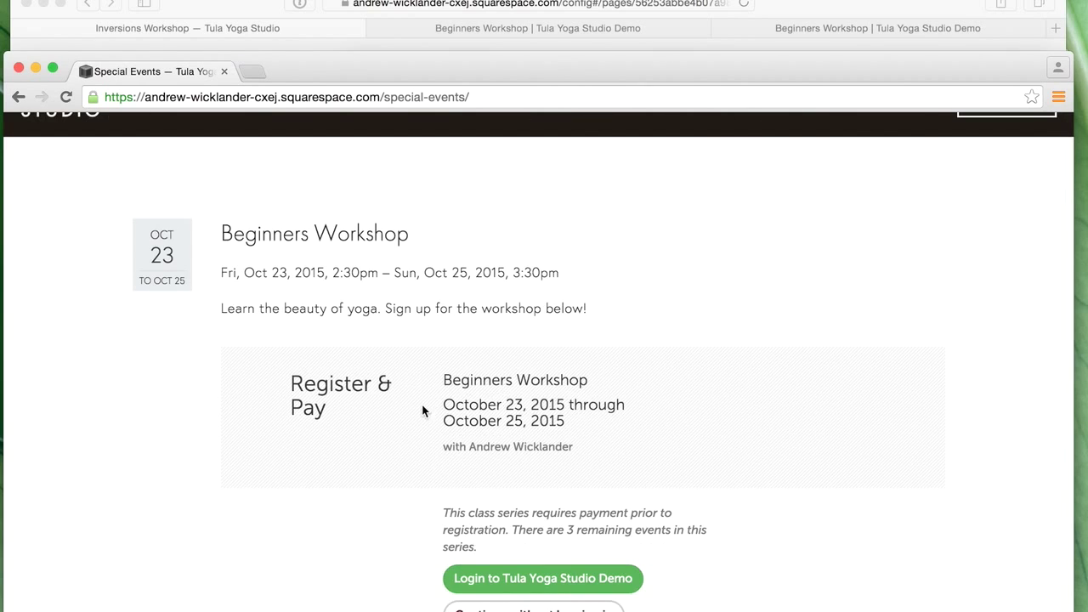
scroll(491, 396, down, 1)
scroll(456, 562, down, 7)
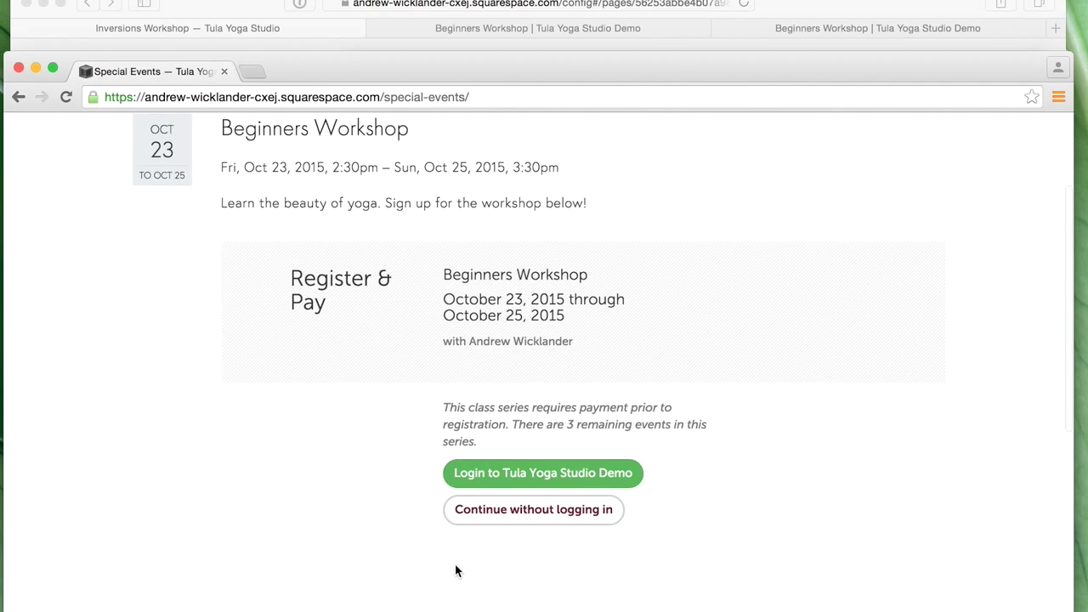
scroll(382, 480, up, 1)
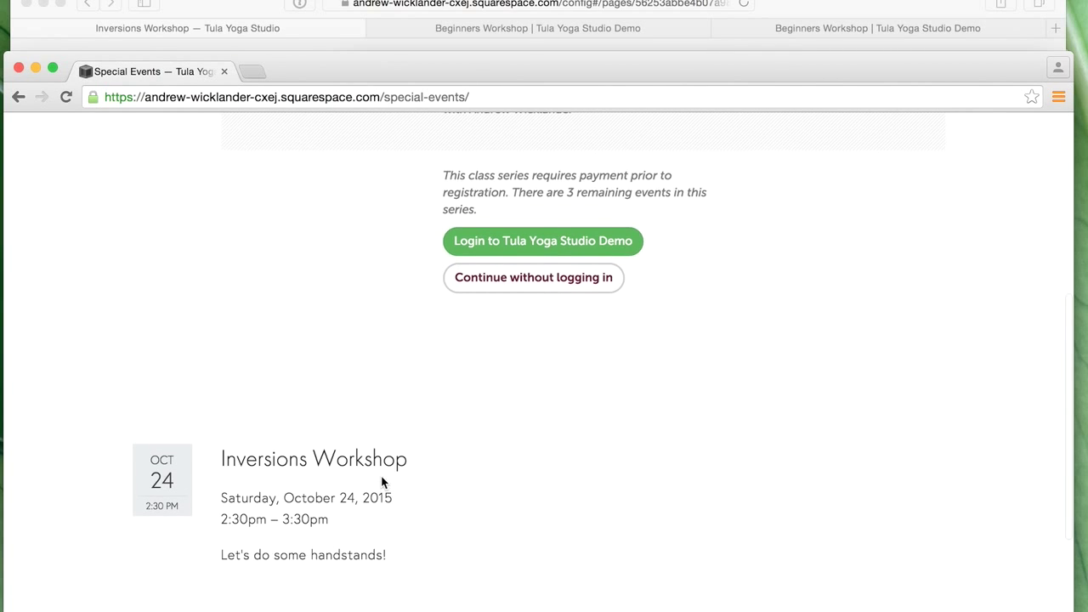
scroll(382, 476, up, 3)
scroll(391, 450, up, 4)
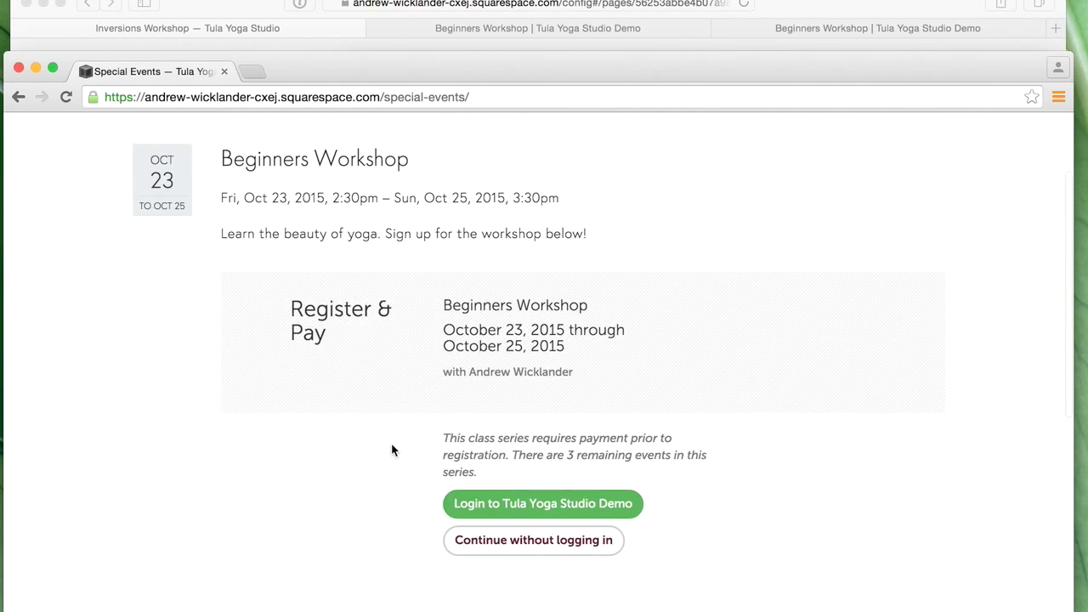
click(359, 199)
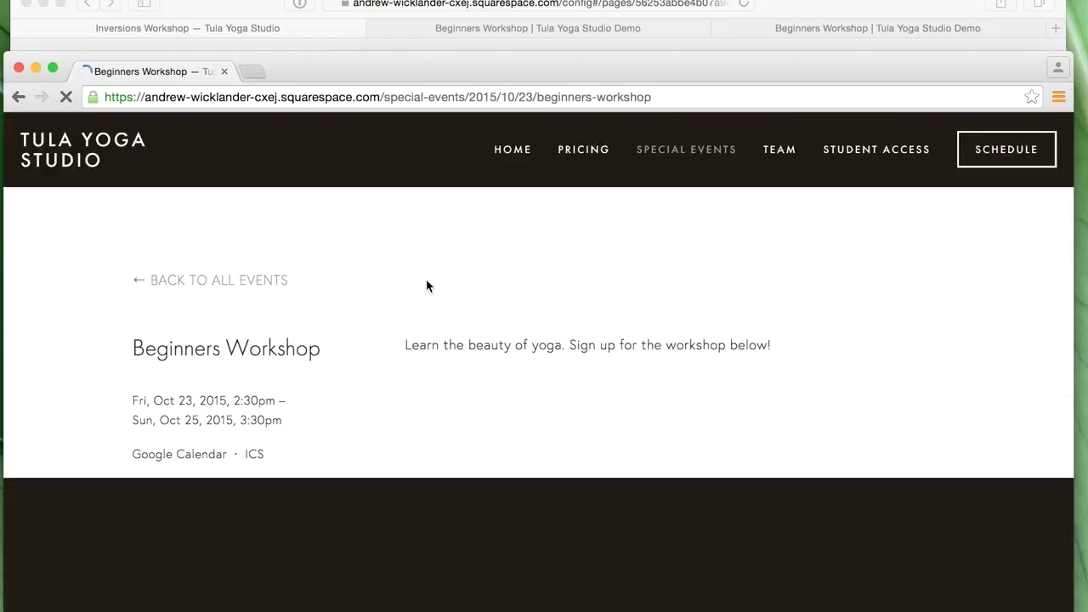
scroll(378, 402, down, 4)
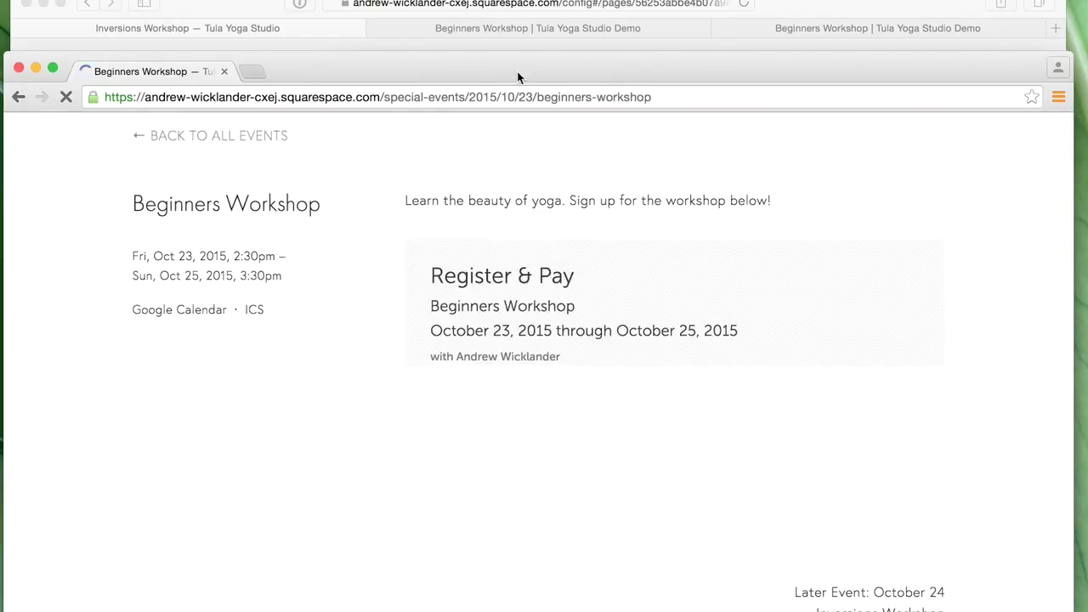
click(856, 7)
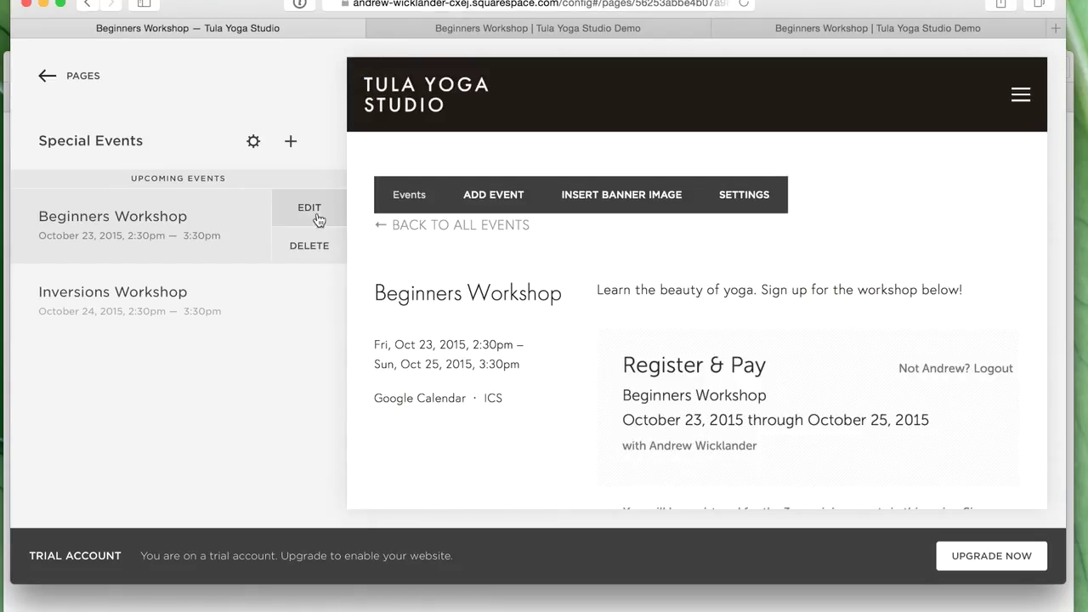
- Open the Beginners Workshop event for editing and place the caret at the description's end
click(630, 307)
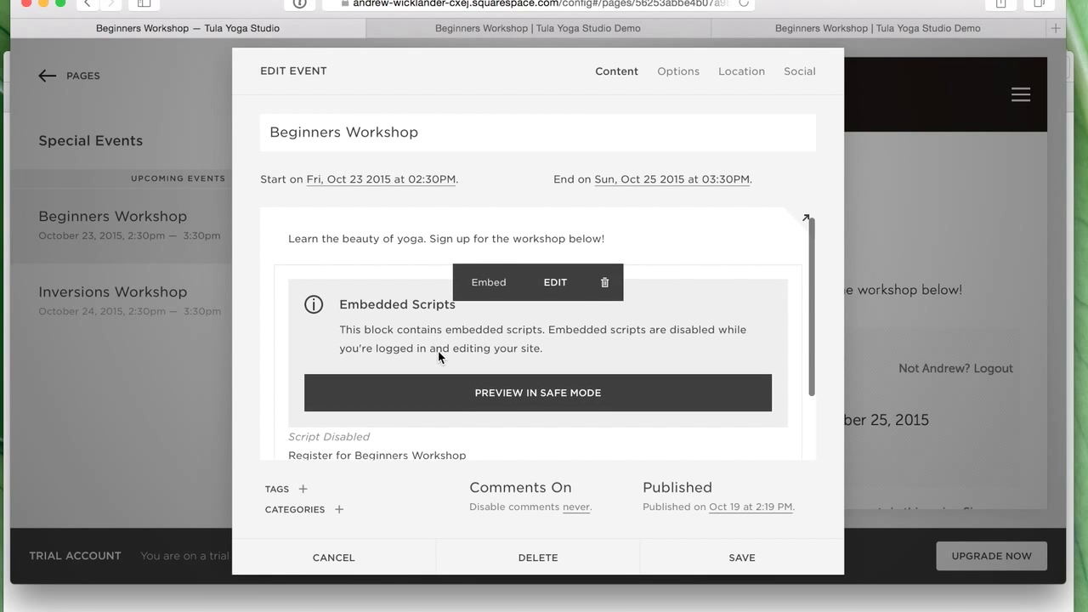
scroll(437, 350, down, 3)
scroll(413, 366, up, 3)
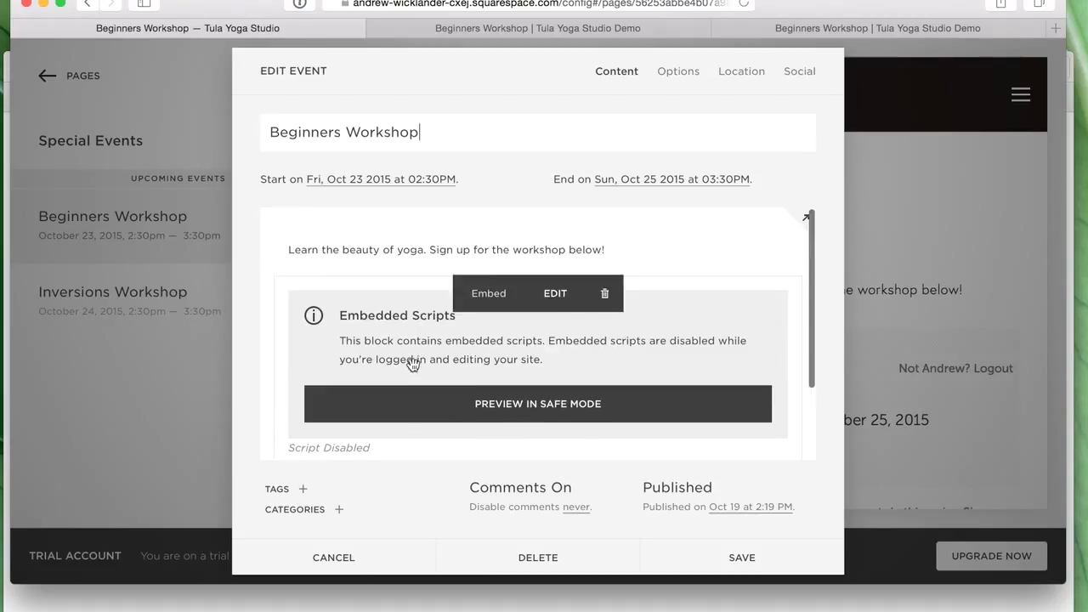
click(624, 247)
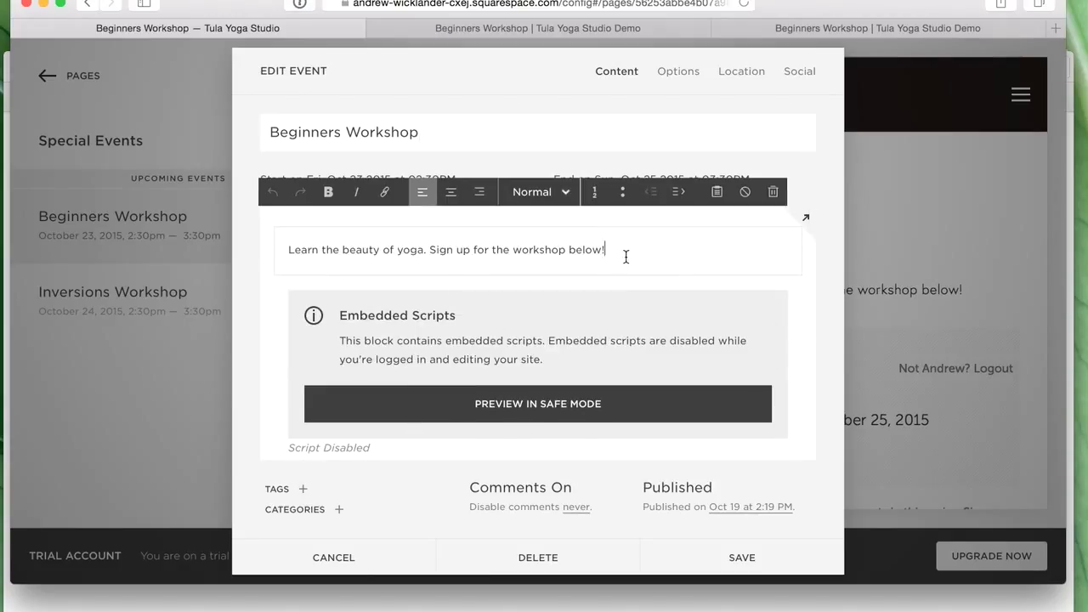
scroll(626, 255, down, 1)
shift+click(321, 243)
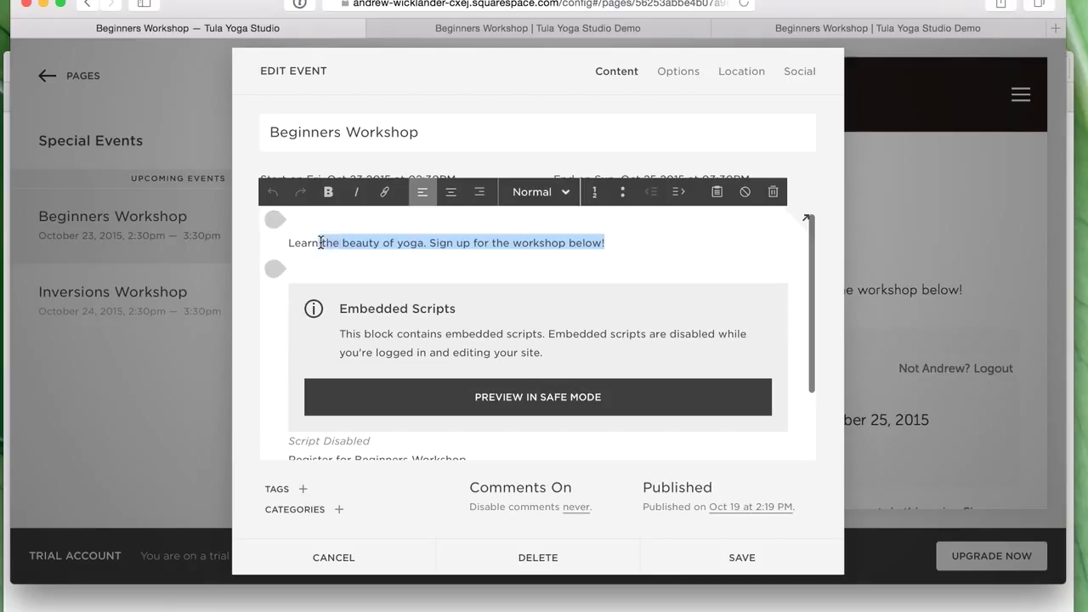
click(320, 243)
drag(615, 242, 281, 244)
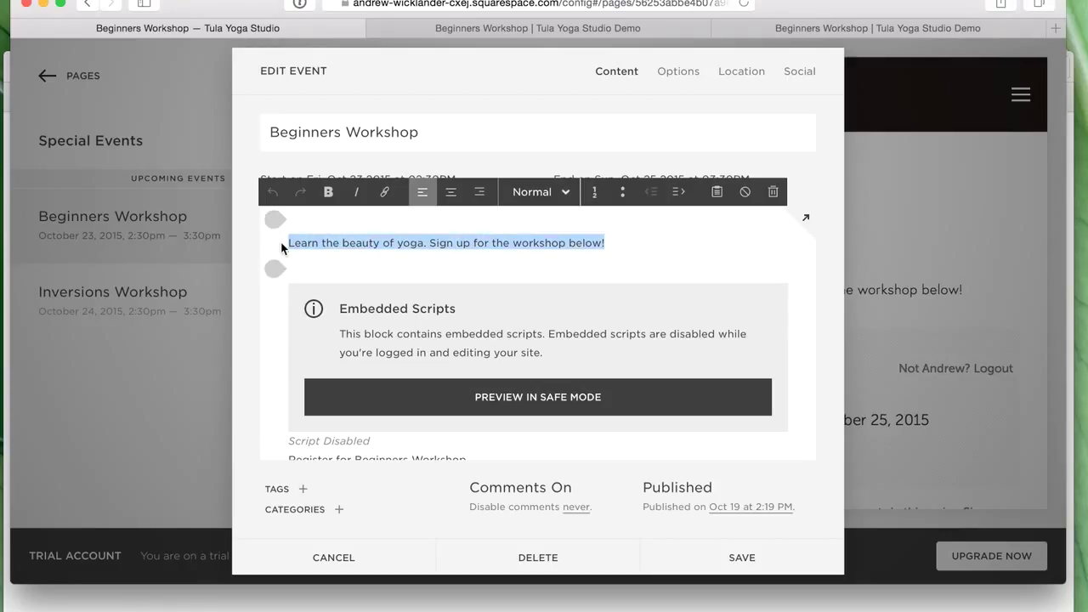
click(683, 238)
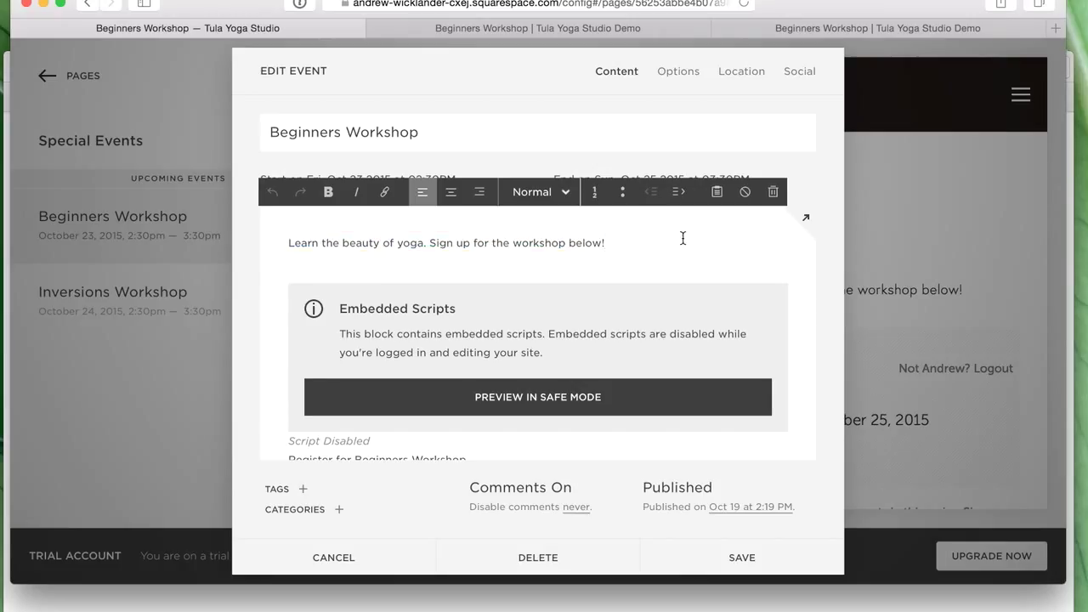
- Scroll through the body to check the Embedded Scripts block, then save the event
scroll(538, 335, down, 3)
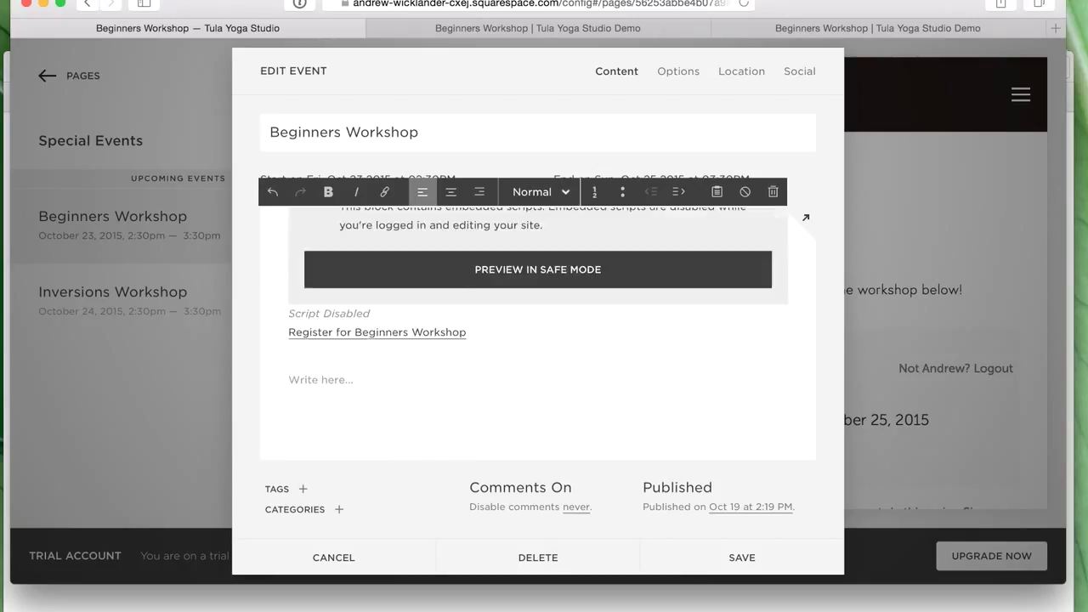
scroll(643, 322, up, 2)
scroll(642, 322, down, 2)
scroll(624, 335, up, 4)
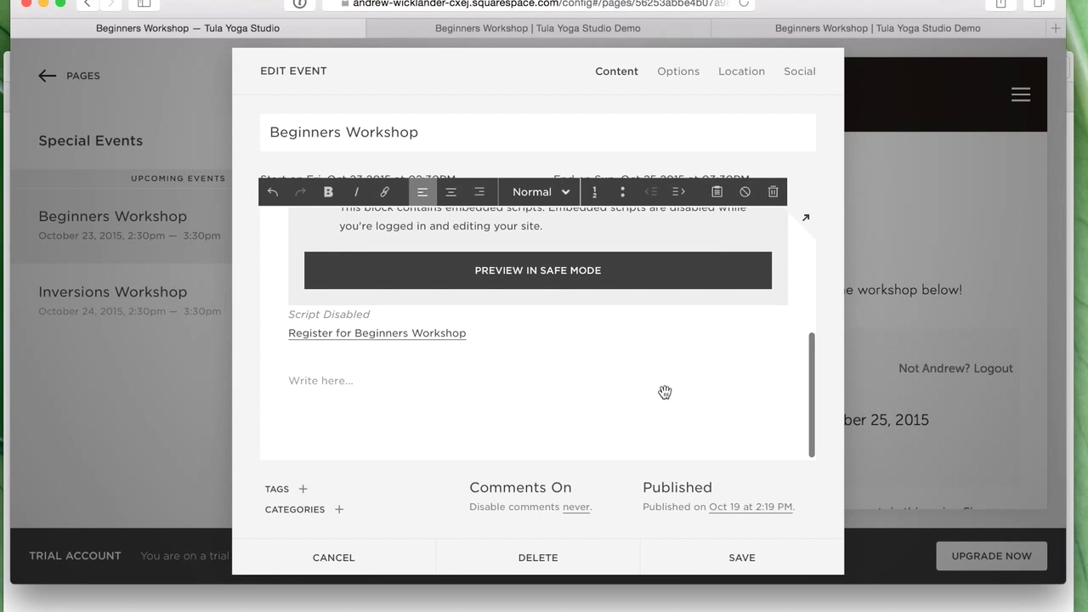
scroll(664, 323, down, 3)
scroll(665, 316, up, 5)
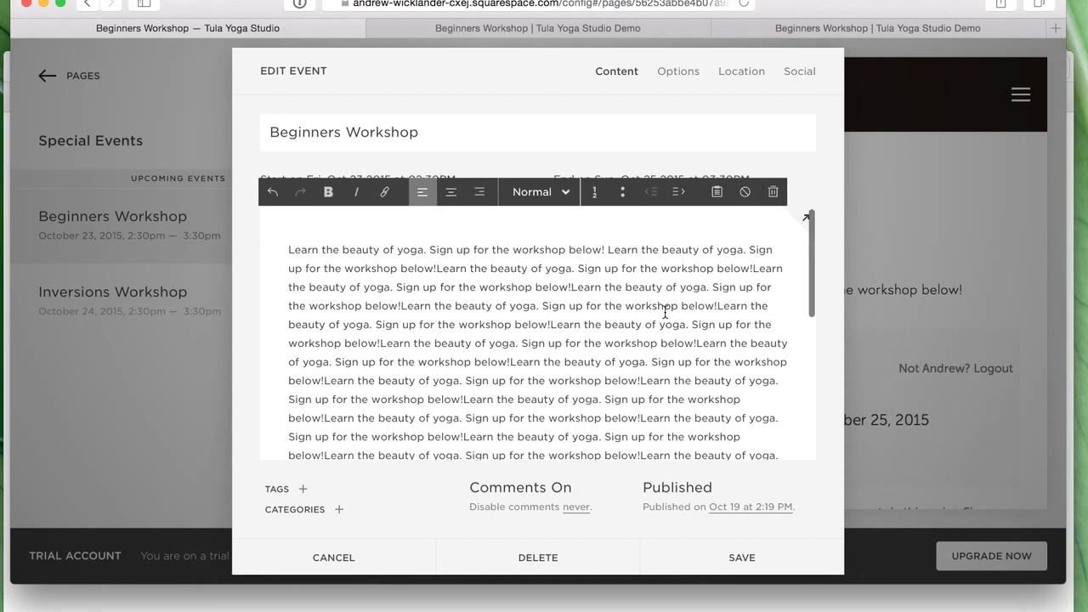
scroll(656, 311, down, 5)
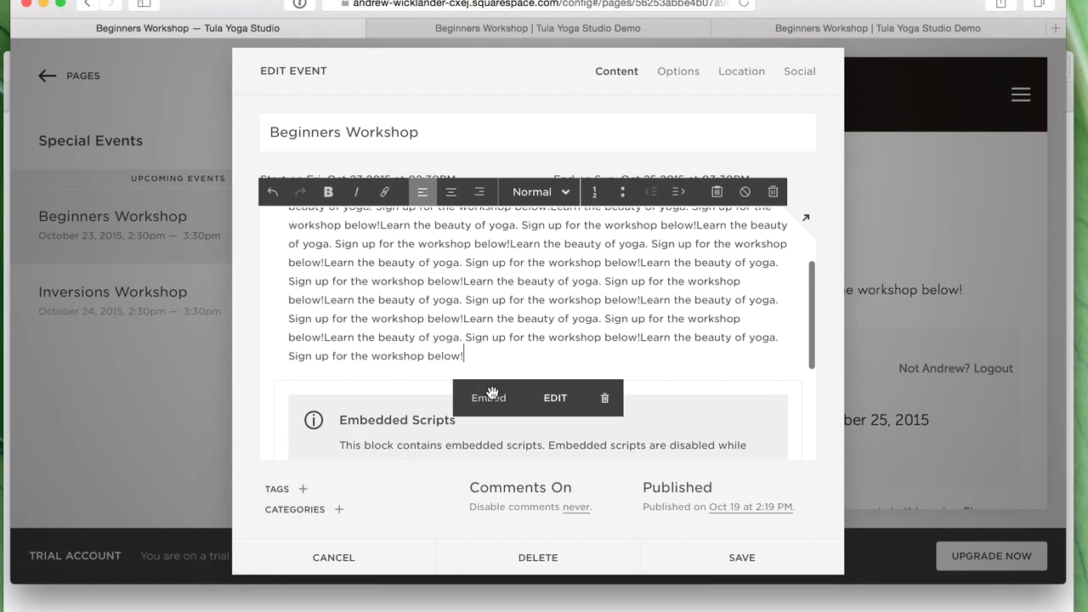
scroll(586, 340, down, 1)
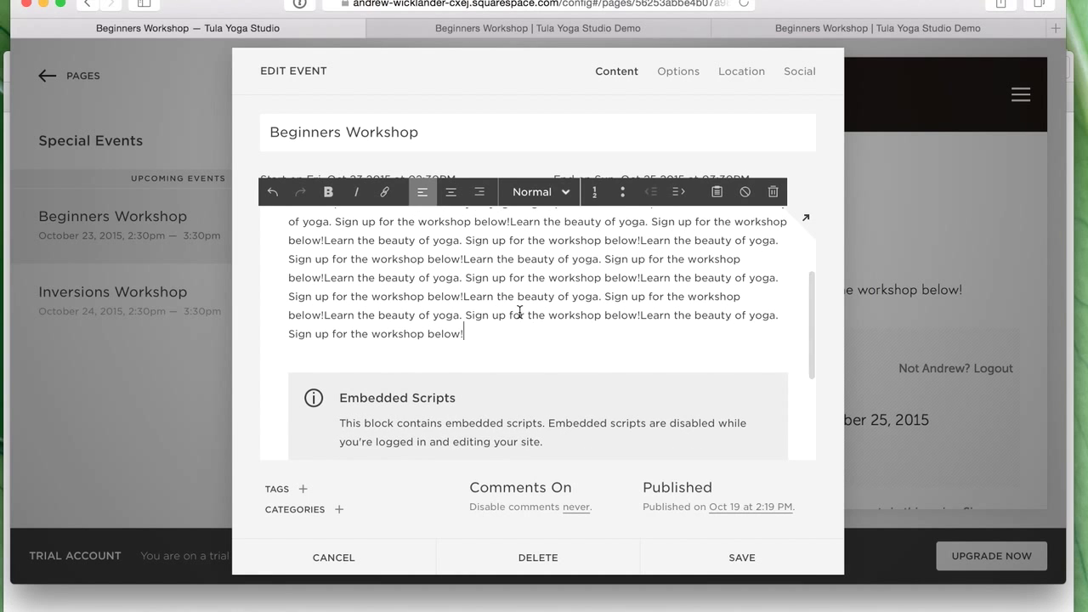
scroll(587, 313, down, 4)
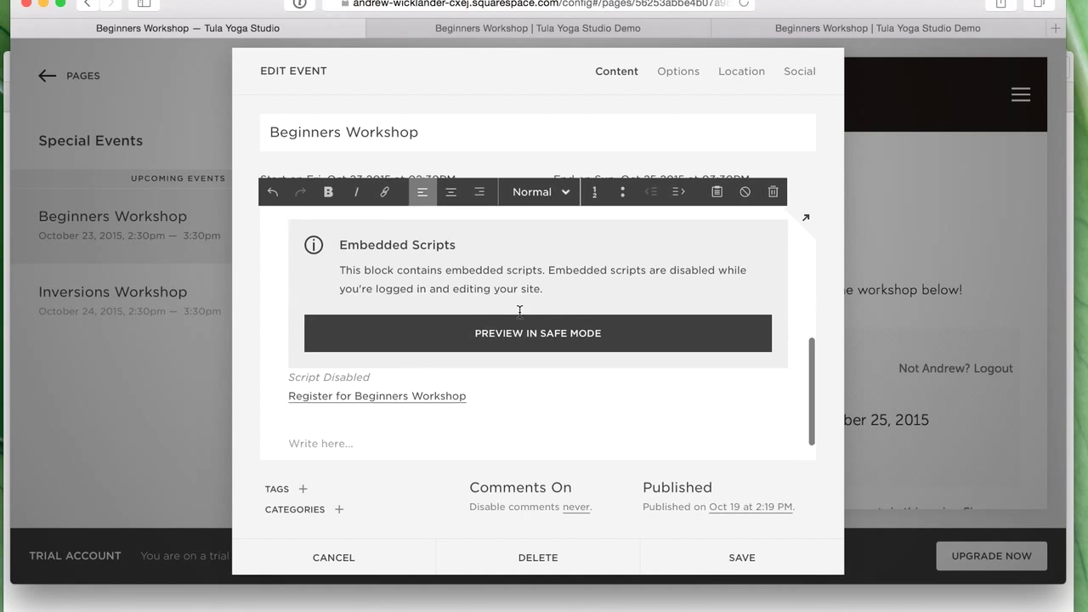
click(760, 555)
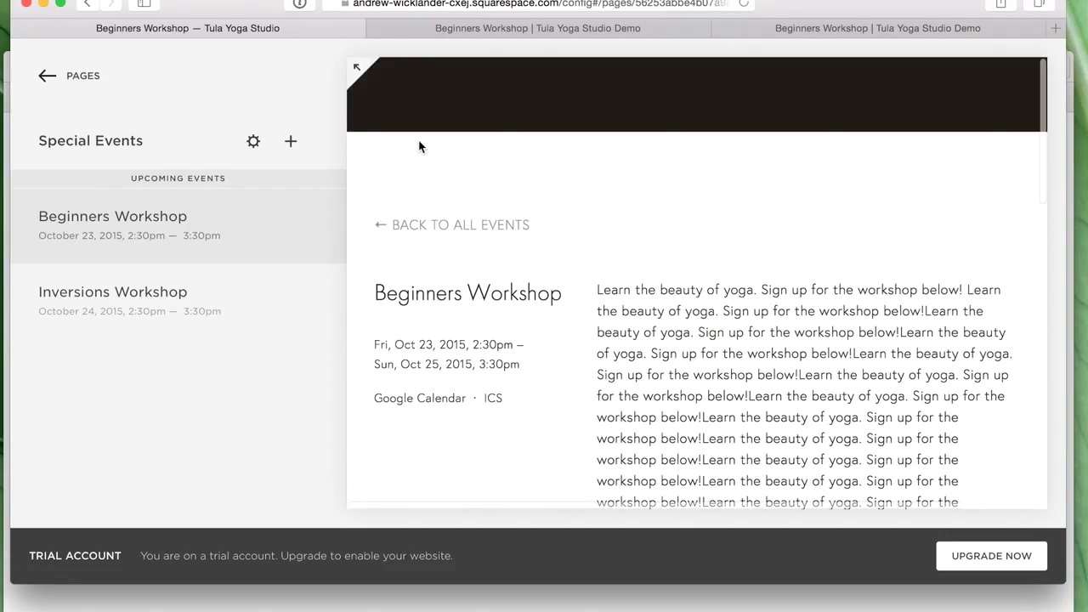
click(535, 610)
scroll(340, 340, up, 3)
click(275, 287)
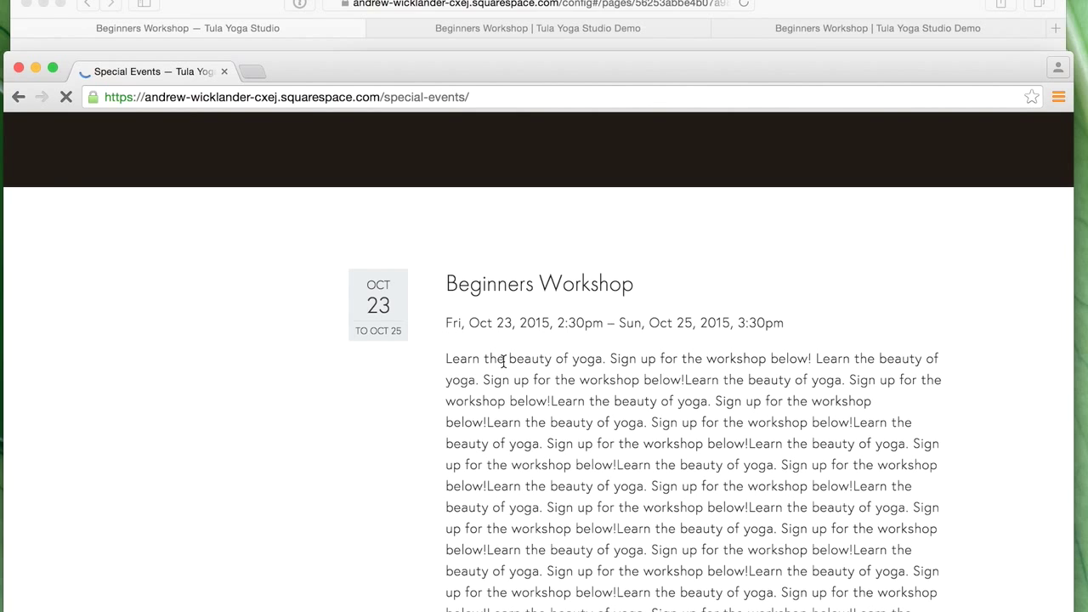
scroll(503, 363, down, 3)
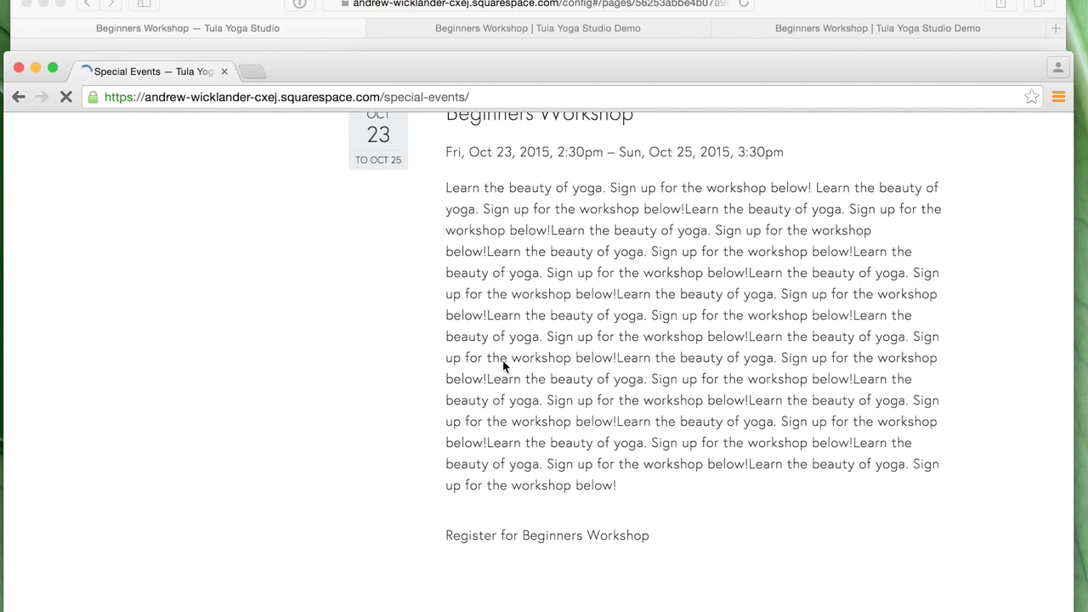
scroll(502, 367, down, 5)
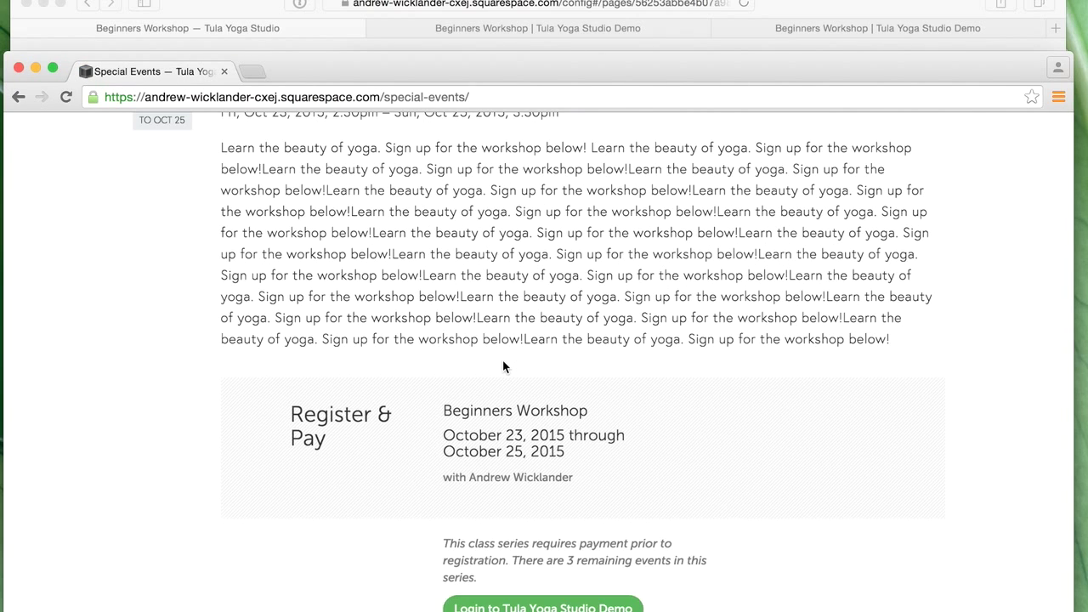
scroll(502, 366, up, 2)
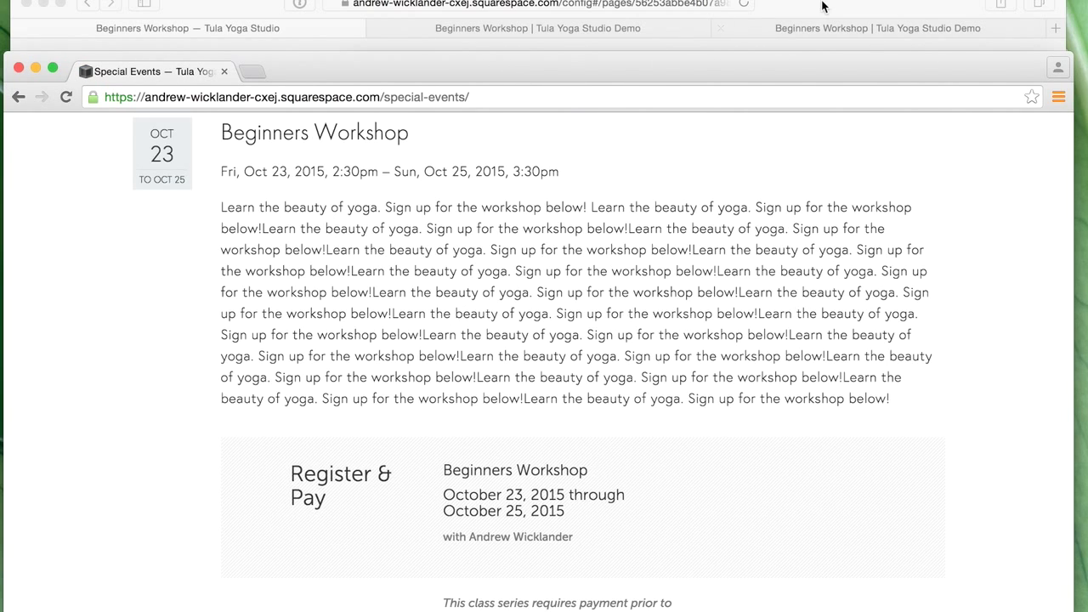
click(822, 7)
mouse_move(332, 213)
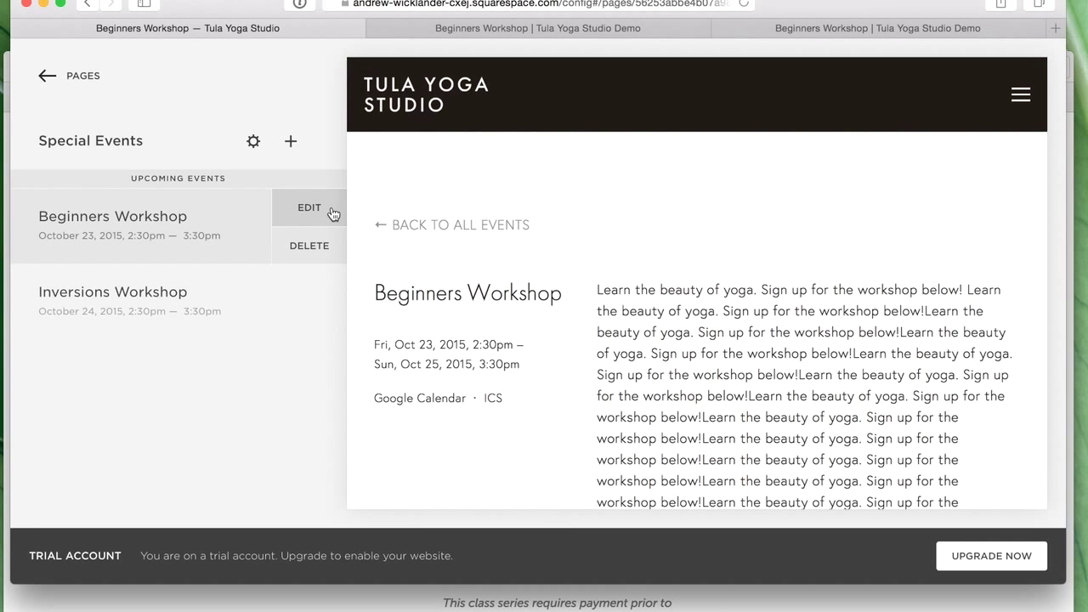
- Open the Beginners Workshop event and look through its Options, Location and Content tabs
click(632, 329)
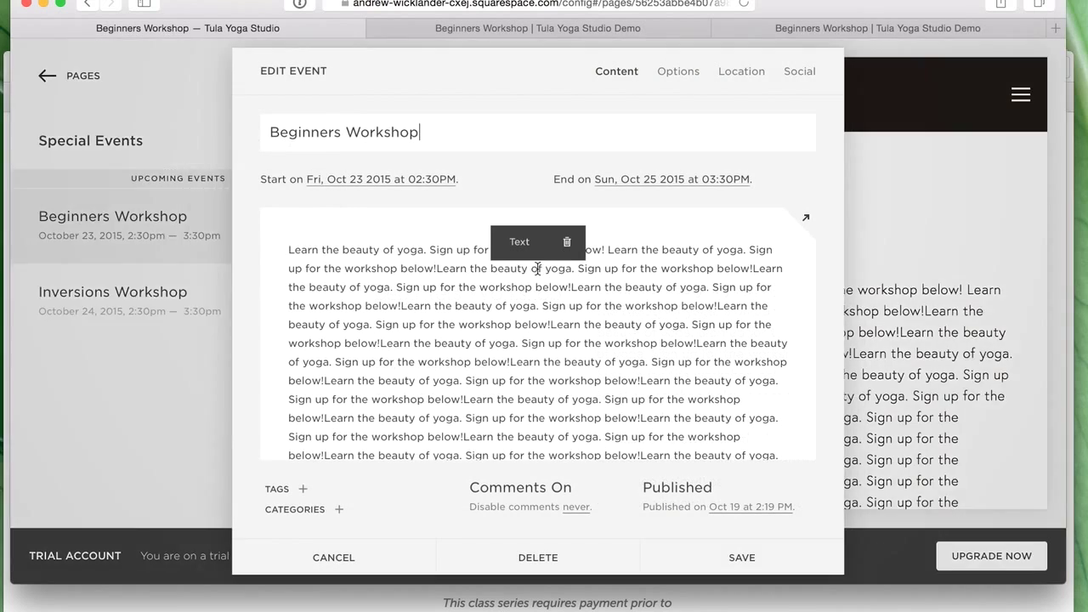
click(683, 73)
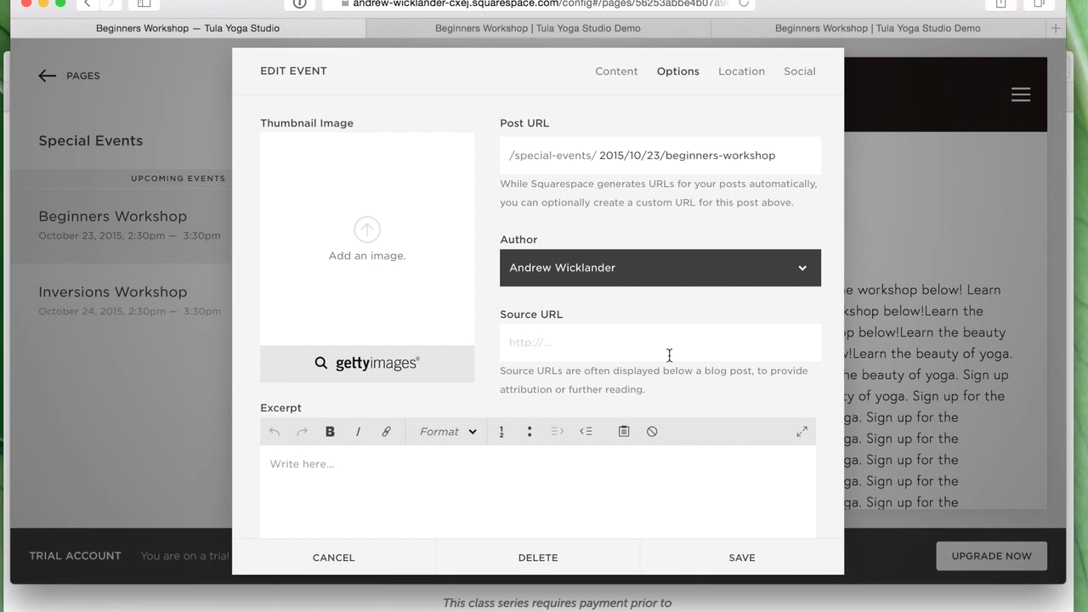
scroll(680, 367, down, 3)
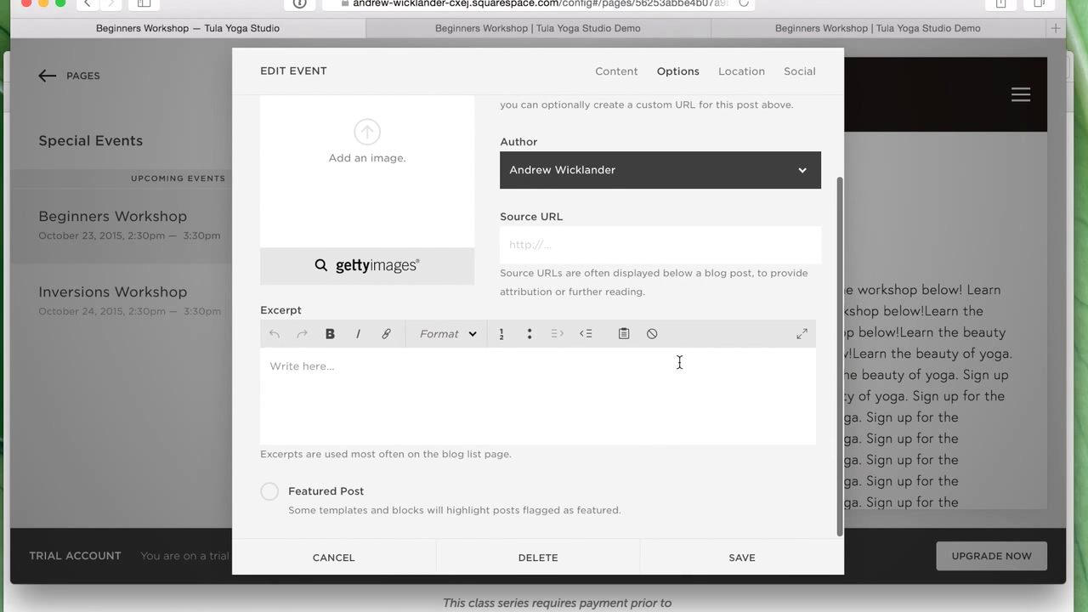
scroll(680, 362, up, 3)
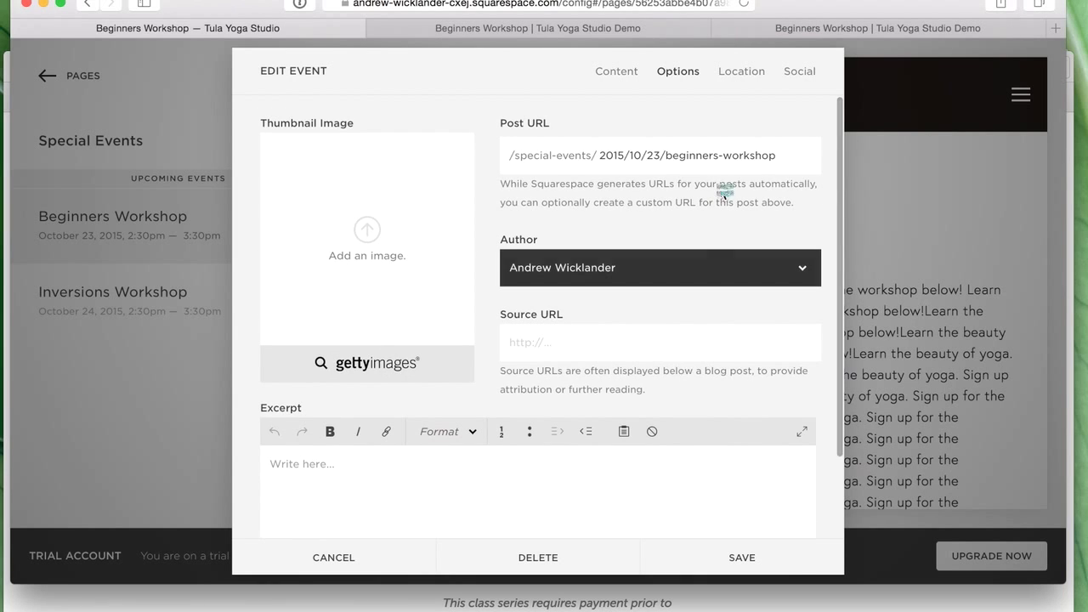
click(742, 72)
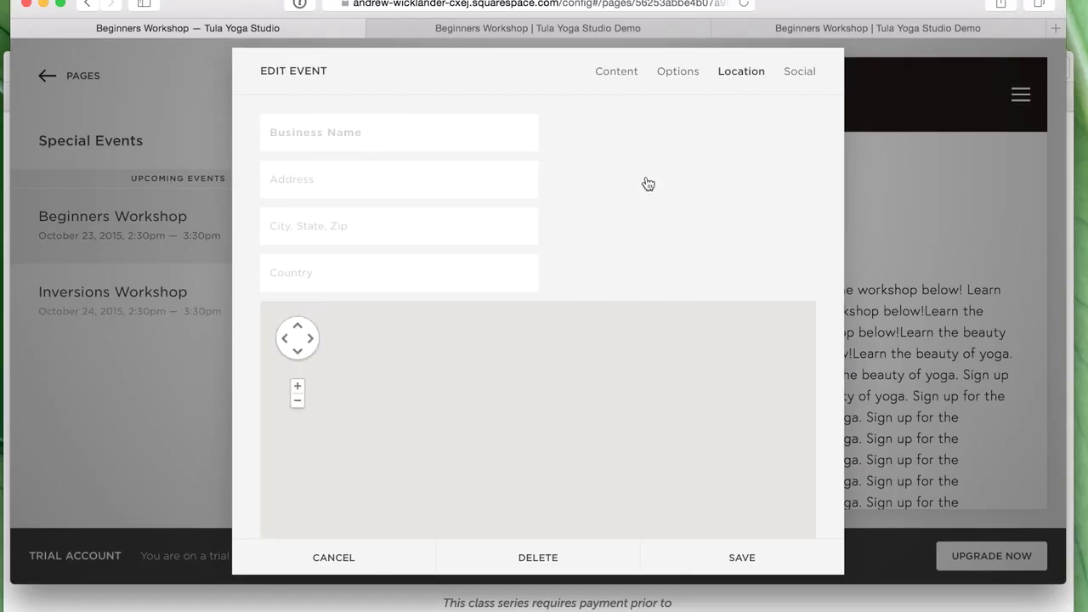
click(619, 73)
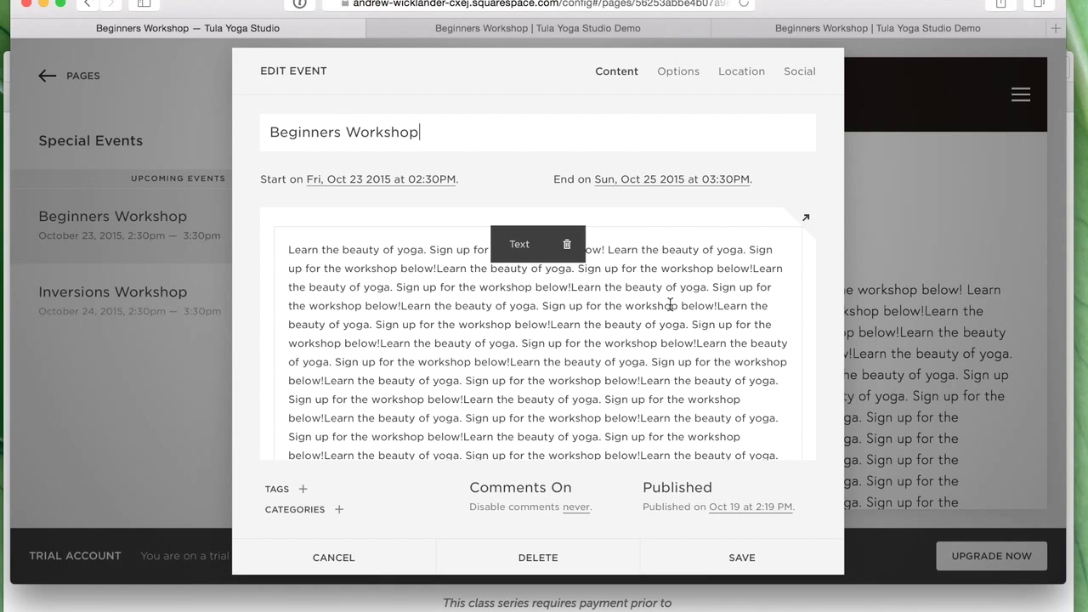
scroll(670, 302, down, 10)
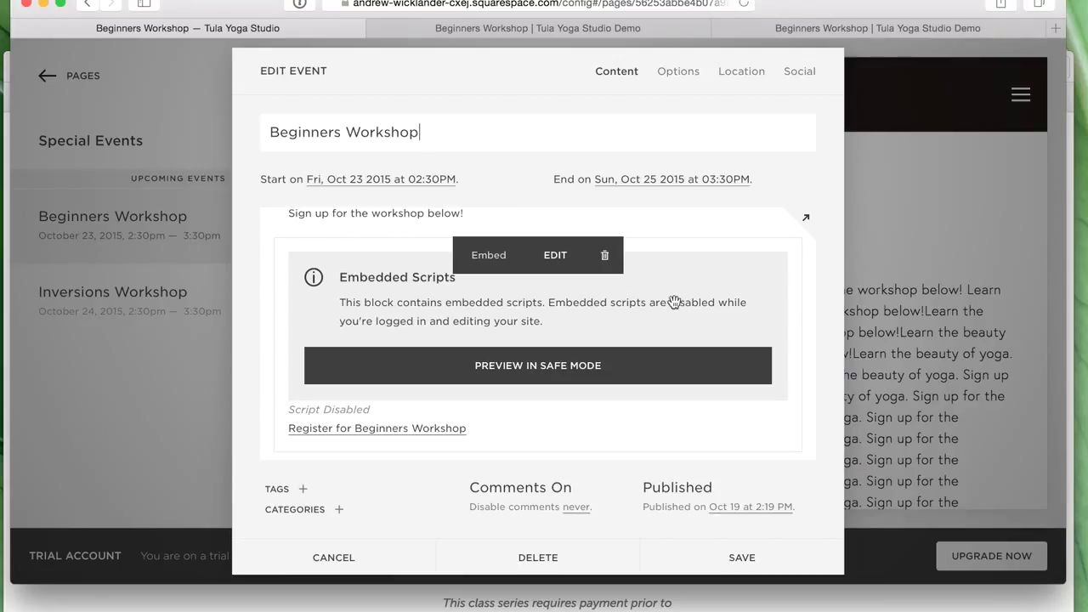
scroll(667, 297, down, 2)
scroll(666, 293, down, 3)
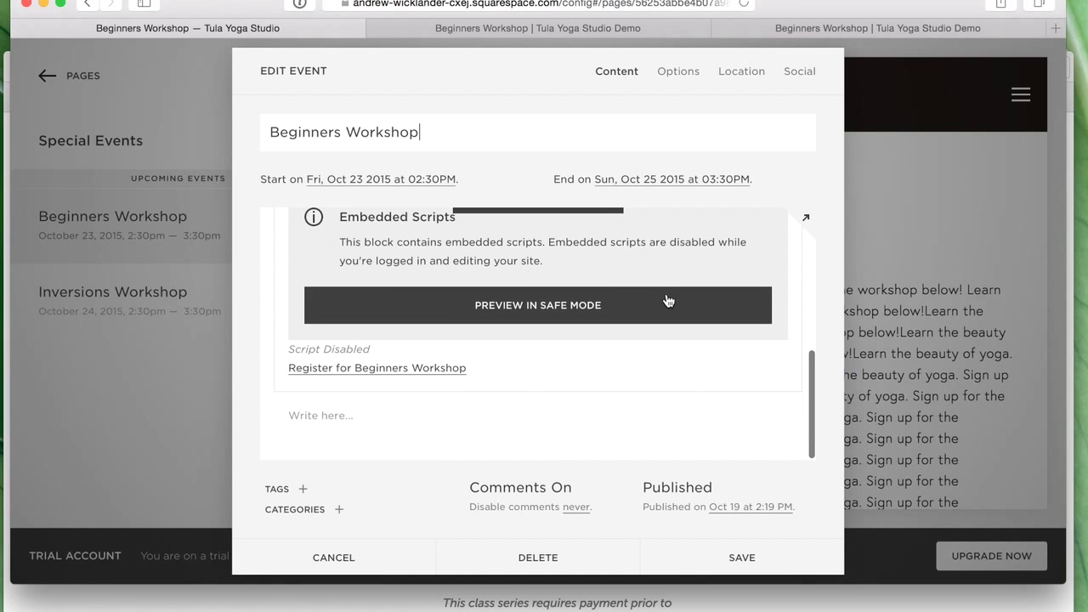
scroll(667, 293, up, 5)
scroll(666, 294, up, 5)
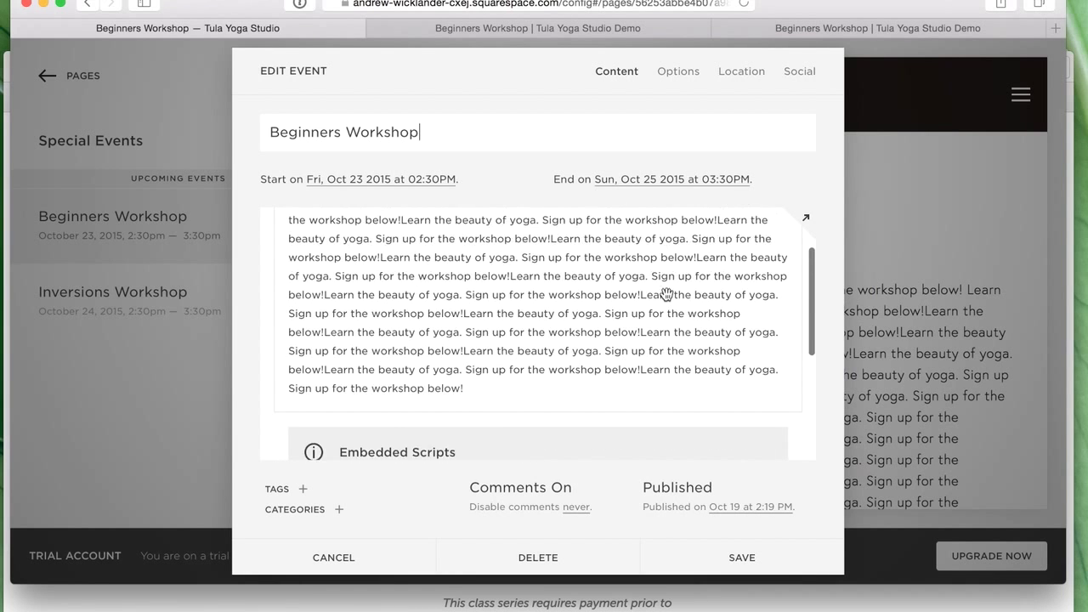
- Enter 'This is an excerpt.' in the Options Excerpt field and save
click(676, 75)
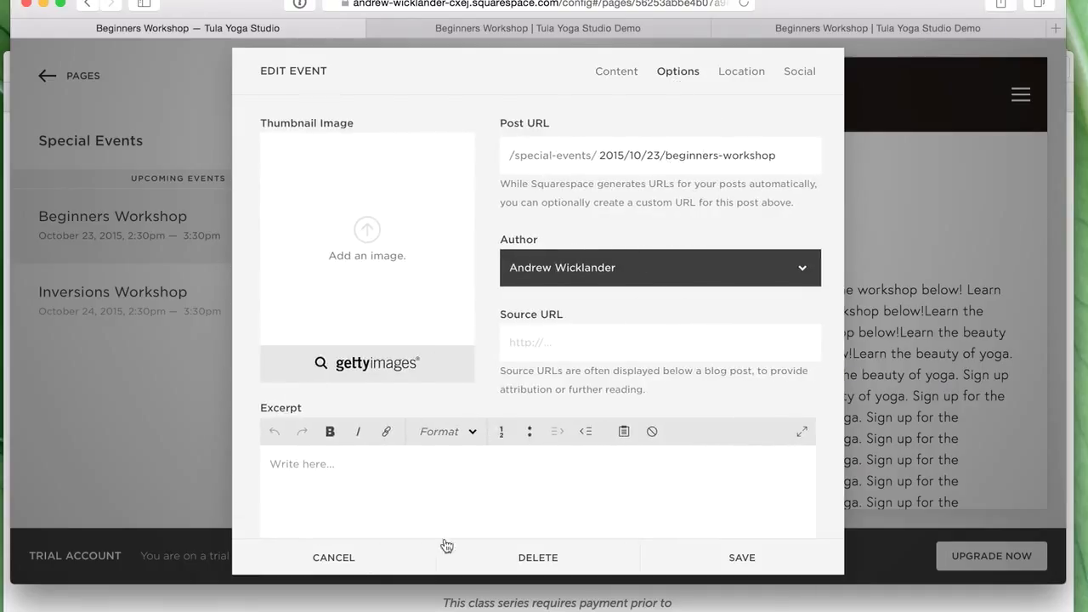
click(373, 485)
text(This is an excerpt.)
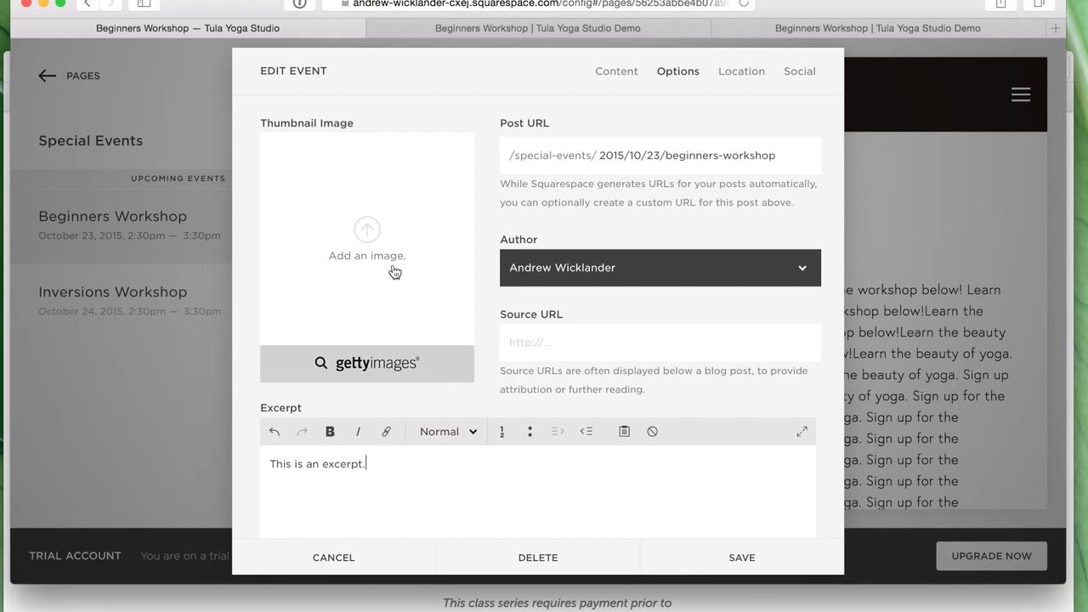
click(777, 556)
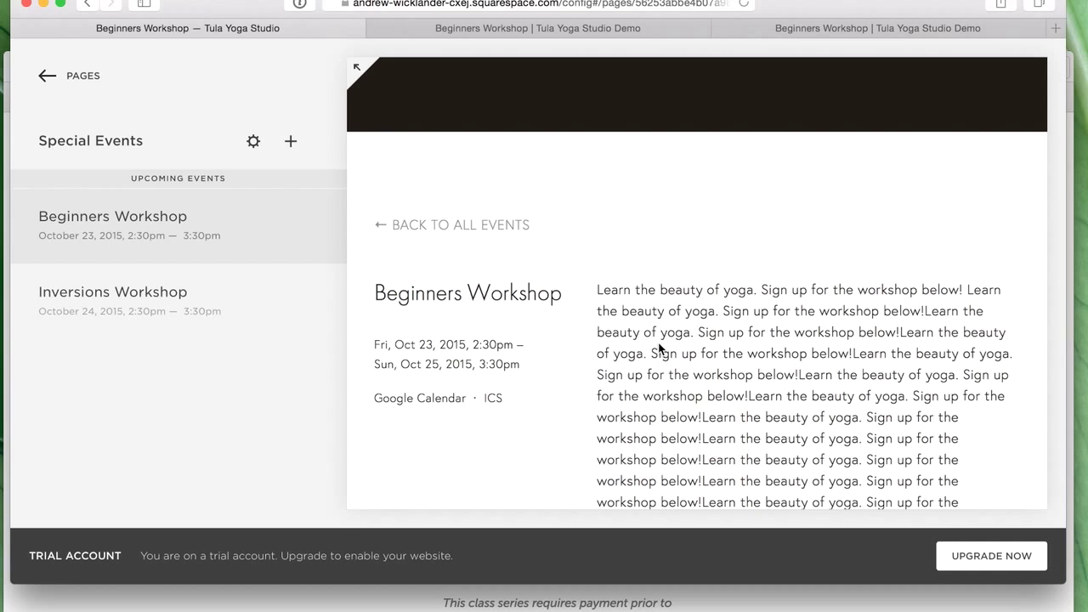
scroll(659, 344, down, 5)
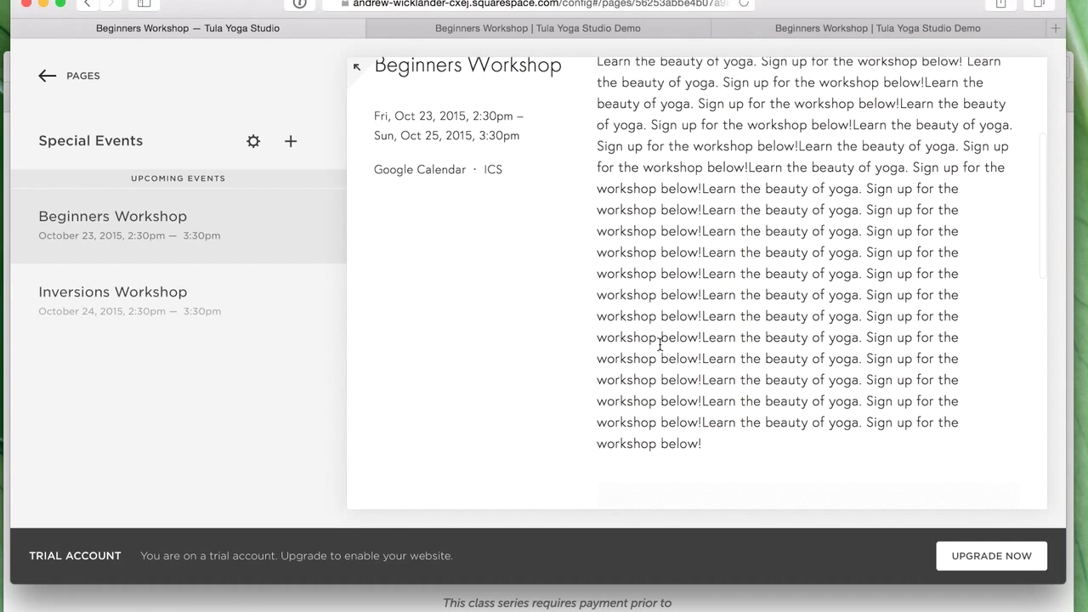
scroll(660, 343, down, 5)
scroll(659, 343, up, 10)
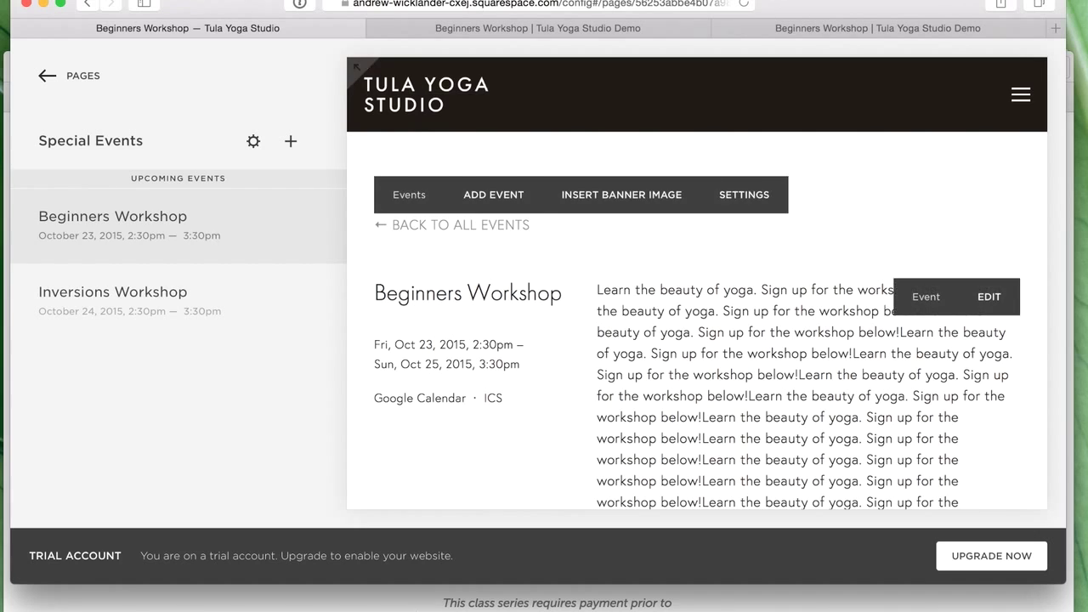
key(super+Tab)
scroll(408, 500, up, 4)
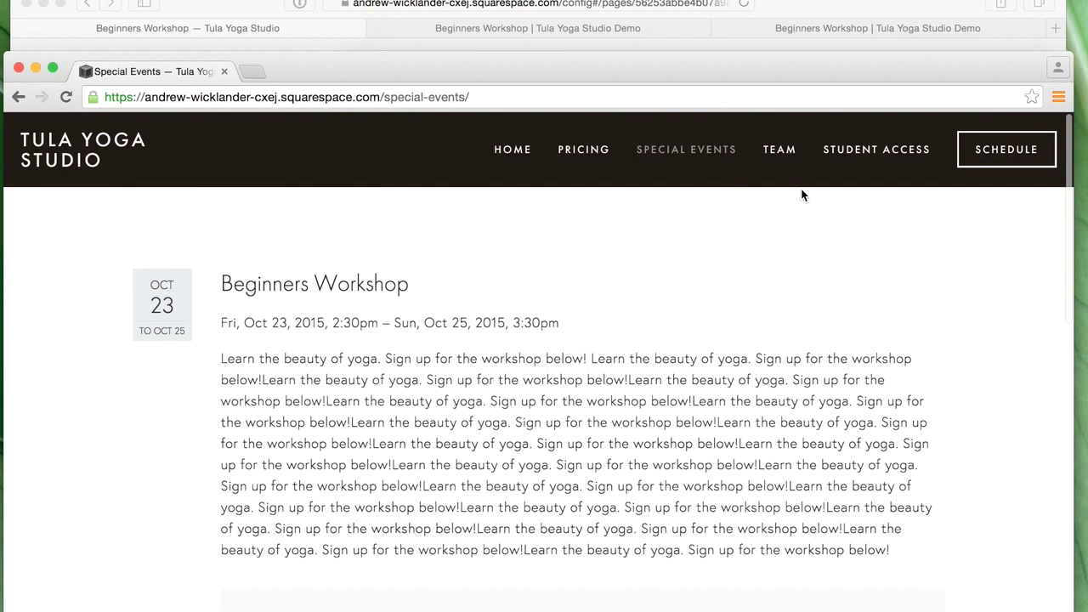
click(703, 151)
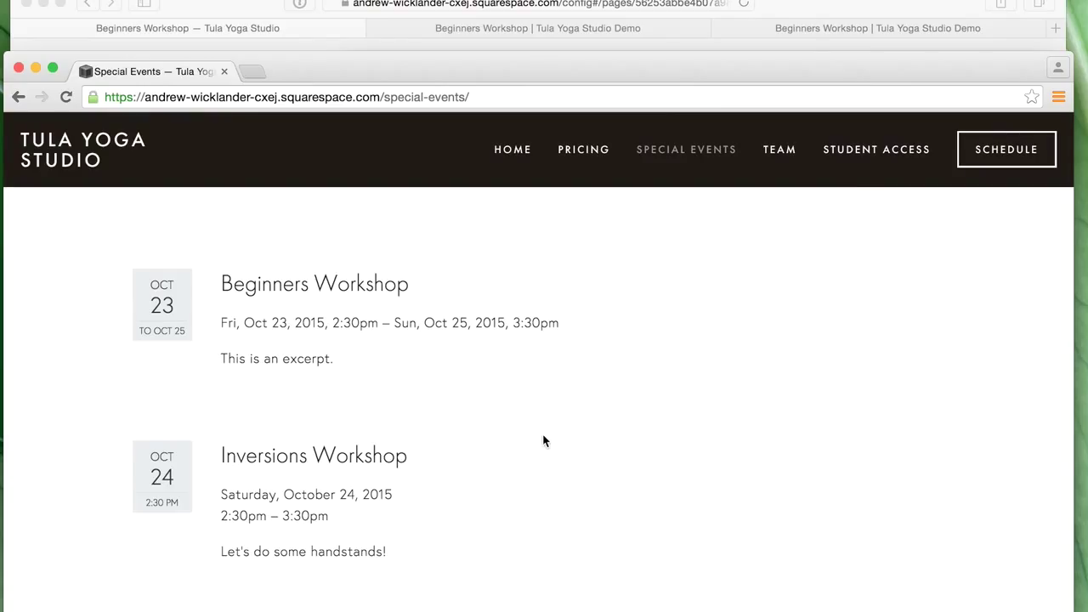
click(837, 6)
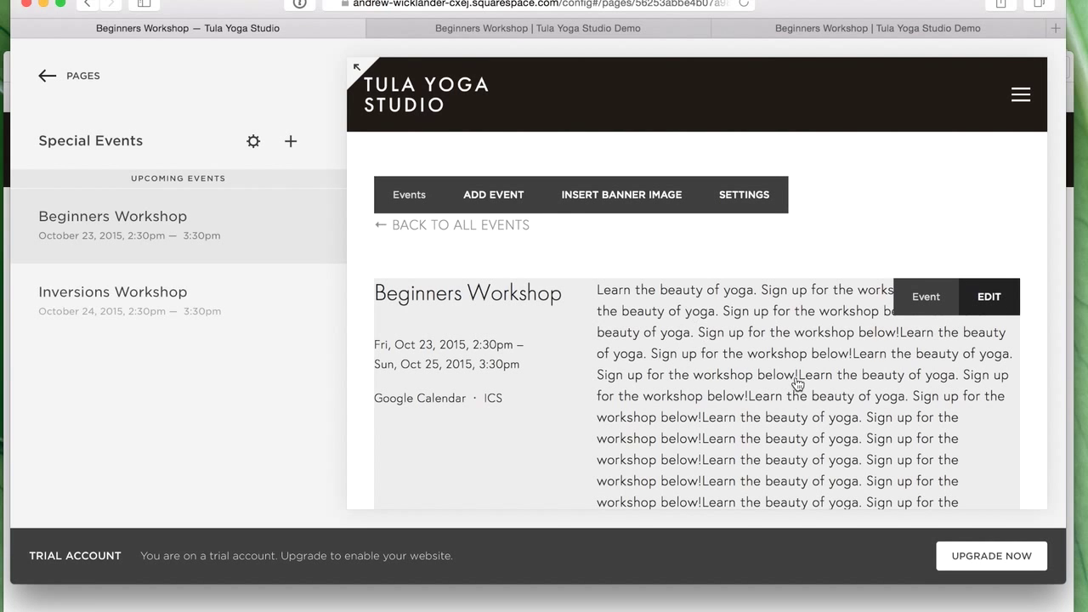
- Cut the Beginners Workshop description down to just 'Learn the beauty of yoga.'
click(782, 409)
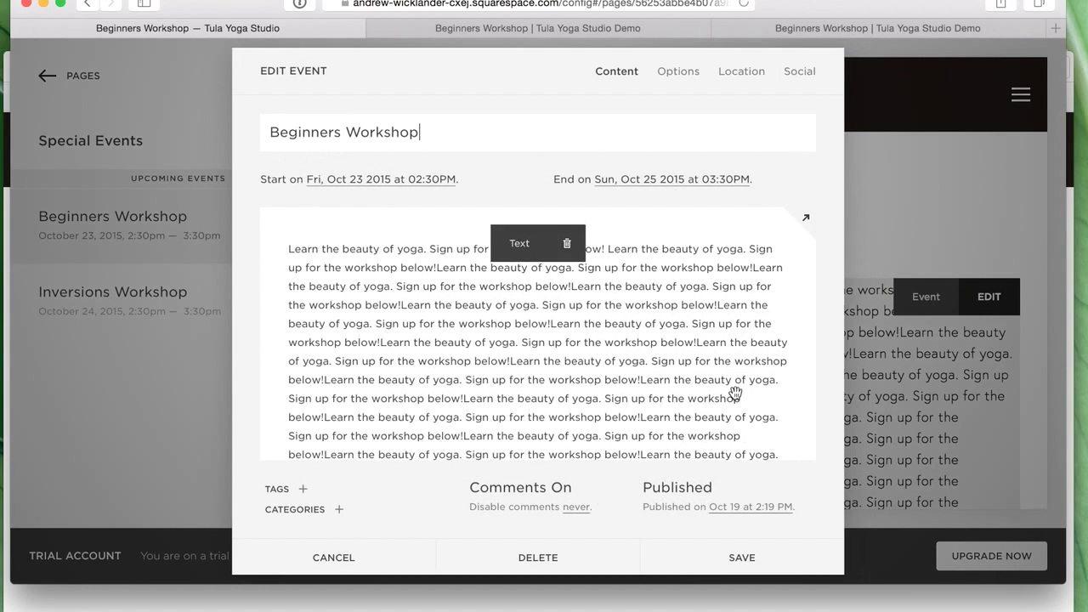
scroll(476, 309, down, 5)
scroll(483, 311, up, 2)
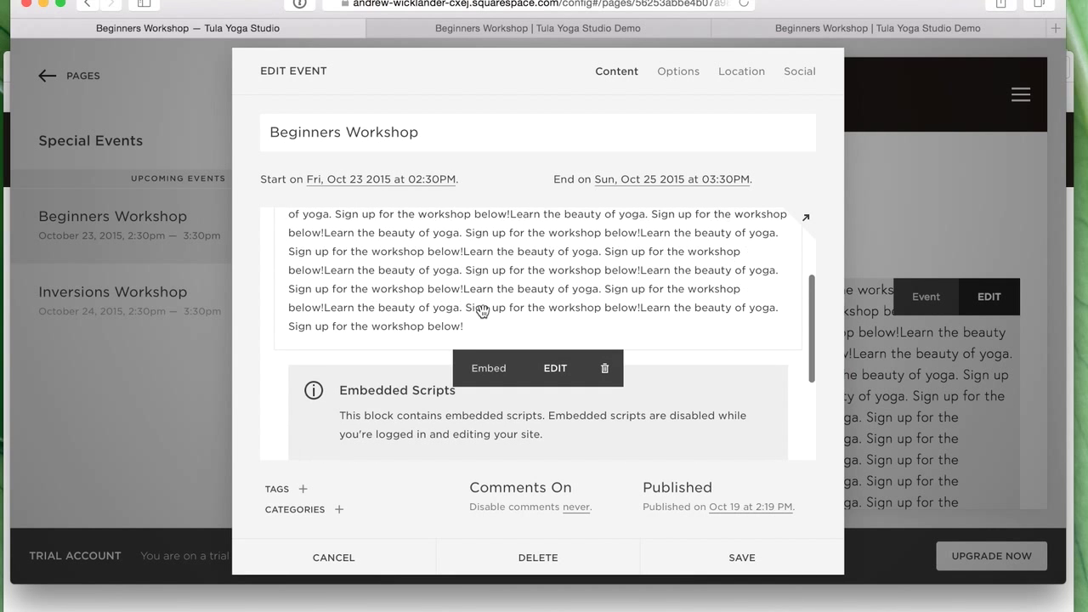
click(461, 324)
drag(426, 226, 435, 248)
key(BackSpace)
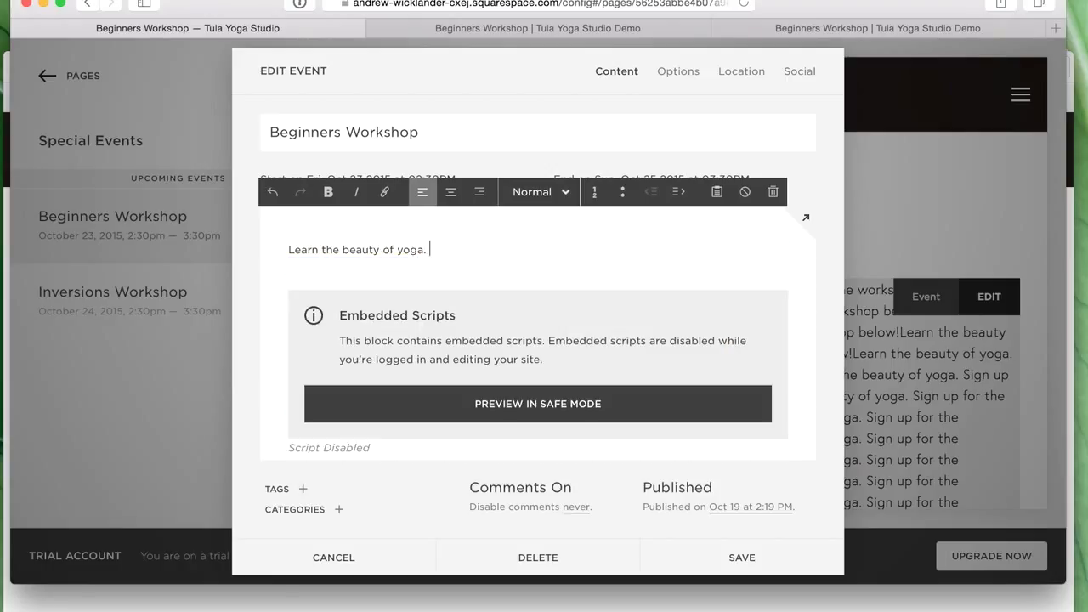
- Save the event and view the Tula Register & Pay page
click(747, 558)
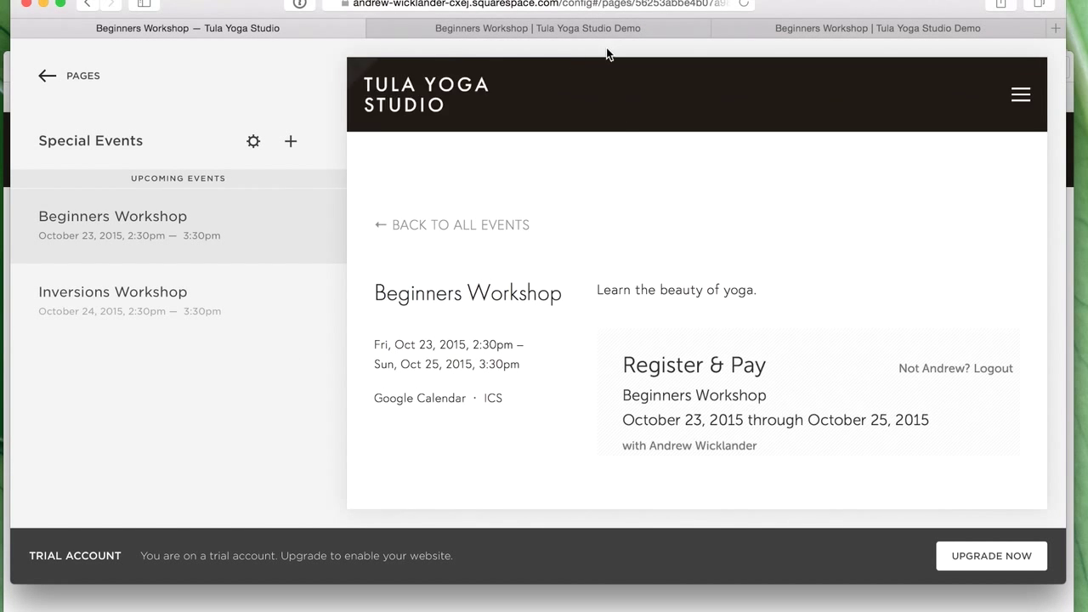
click(599, 29)
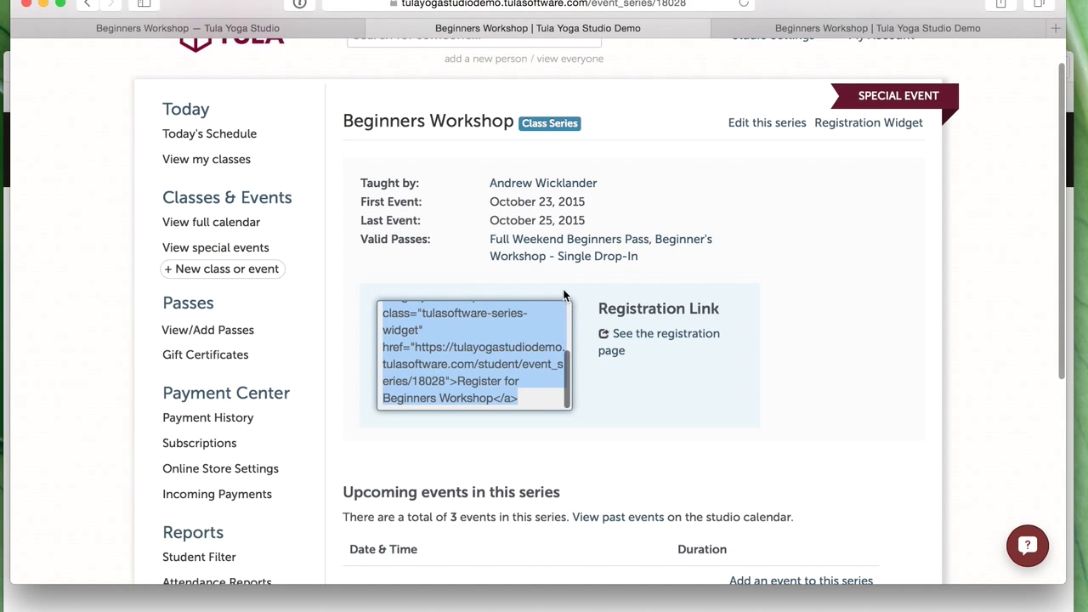
click(811, 33)
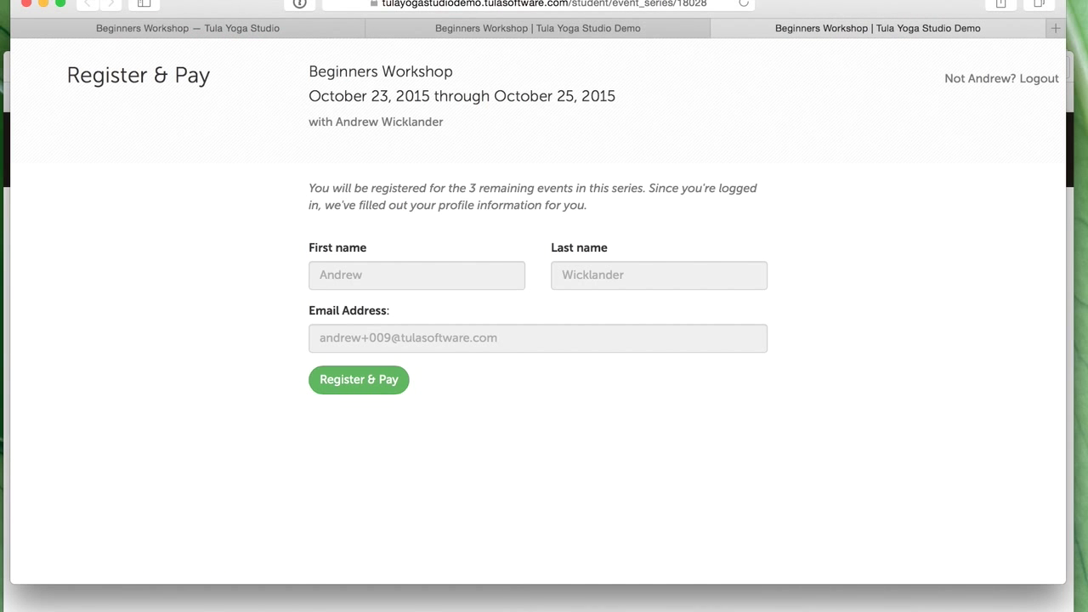
- Close the registration tab, review the live Beginners Workshop page, then return to Tula's series page
click(721, 29)
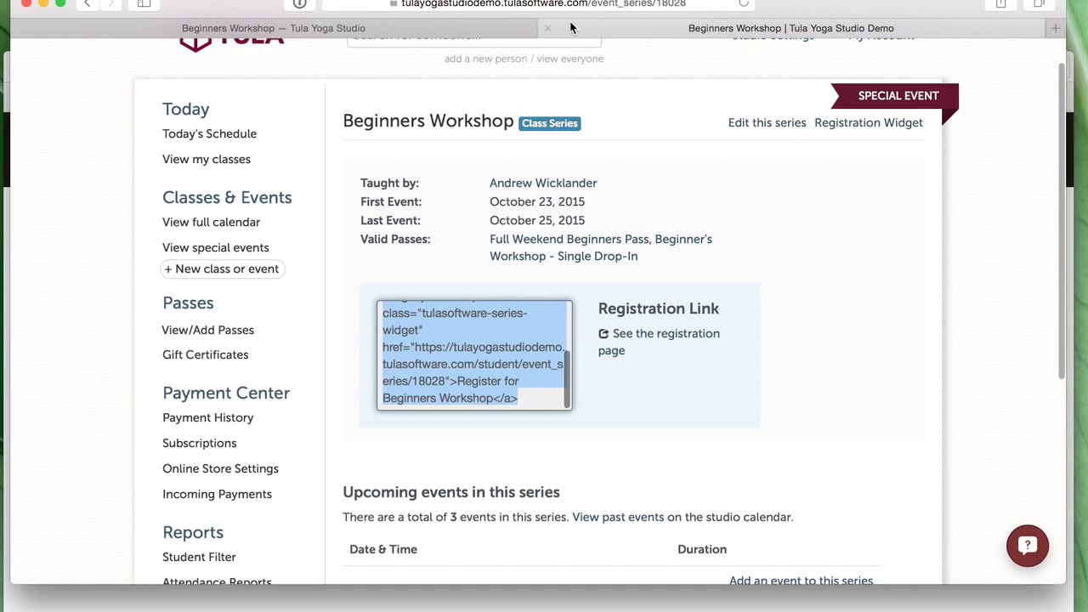
click(519, 608)
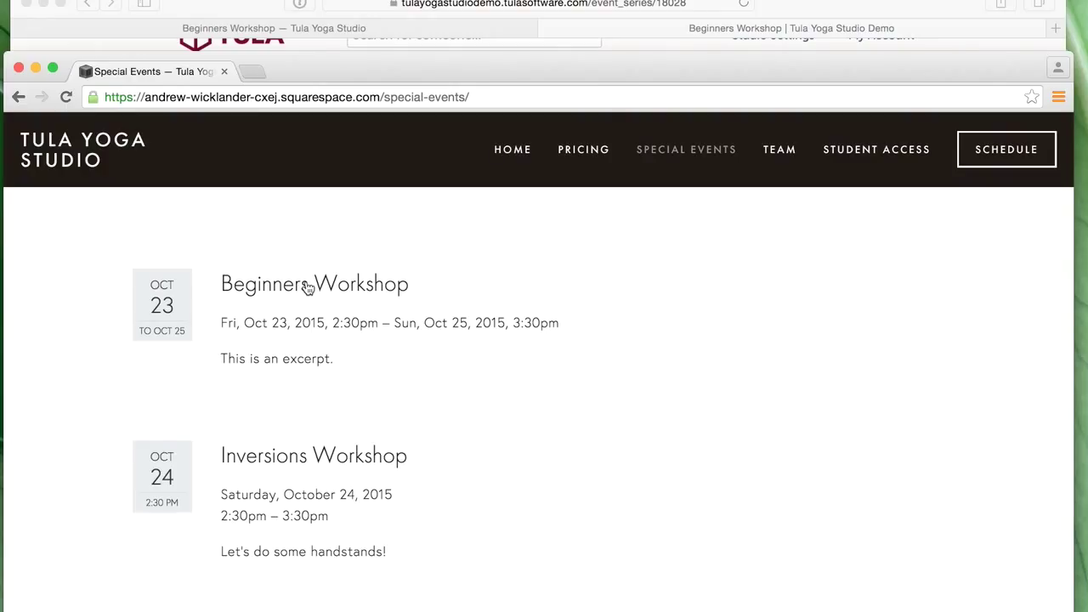
mouse_move(2, 554)
click(321, 287)
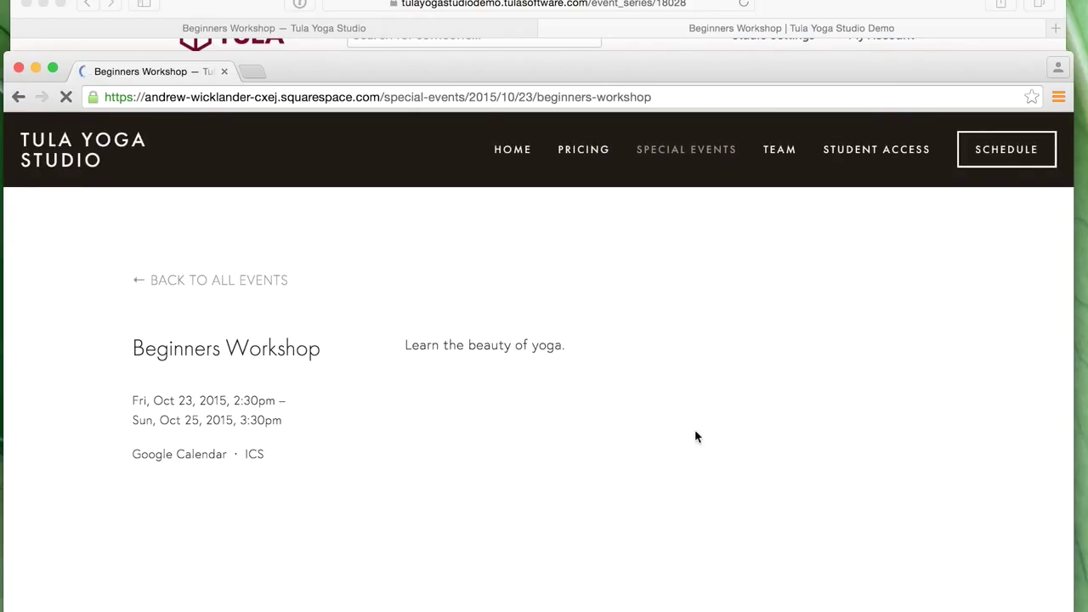
scroll(576, 438, down, 2)
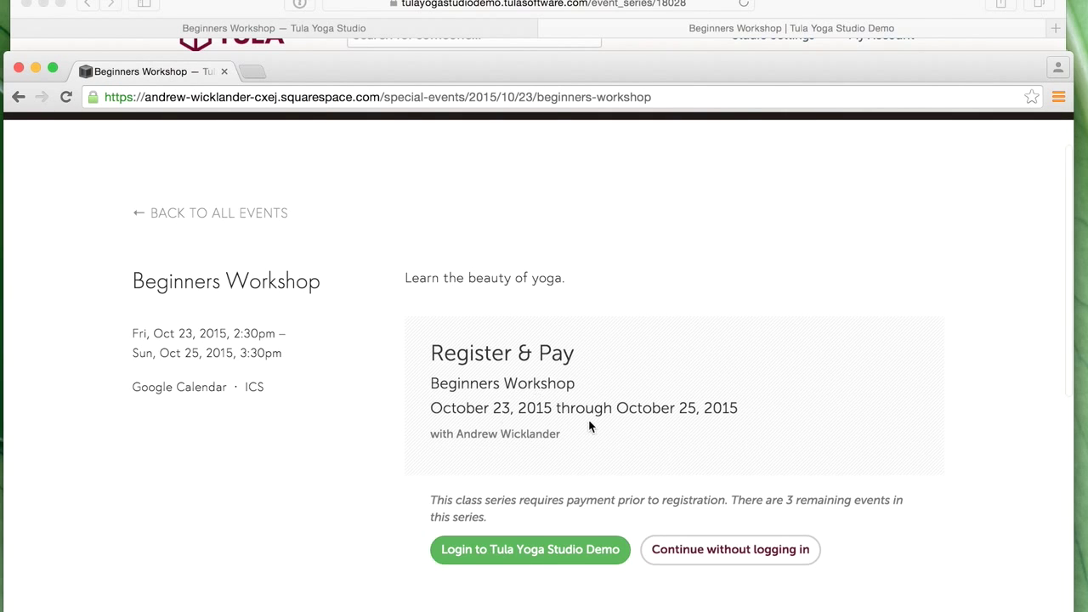
scroll(538, 388, up, 2)
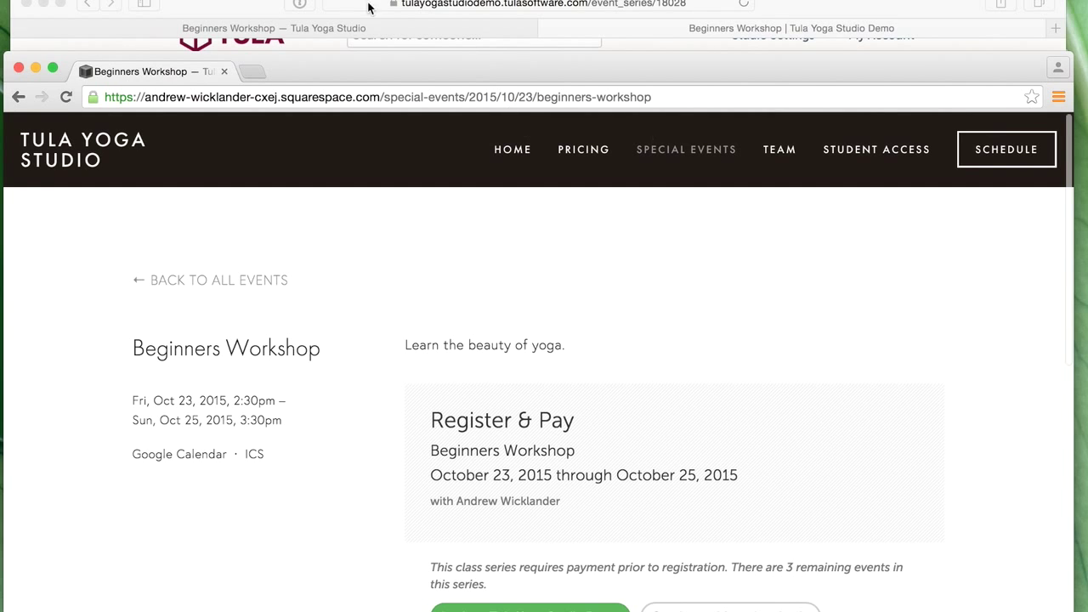
click(365, 32)
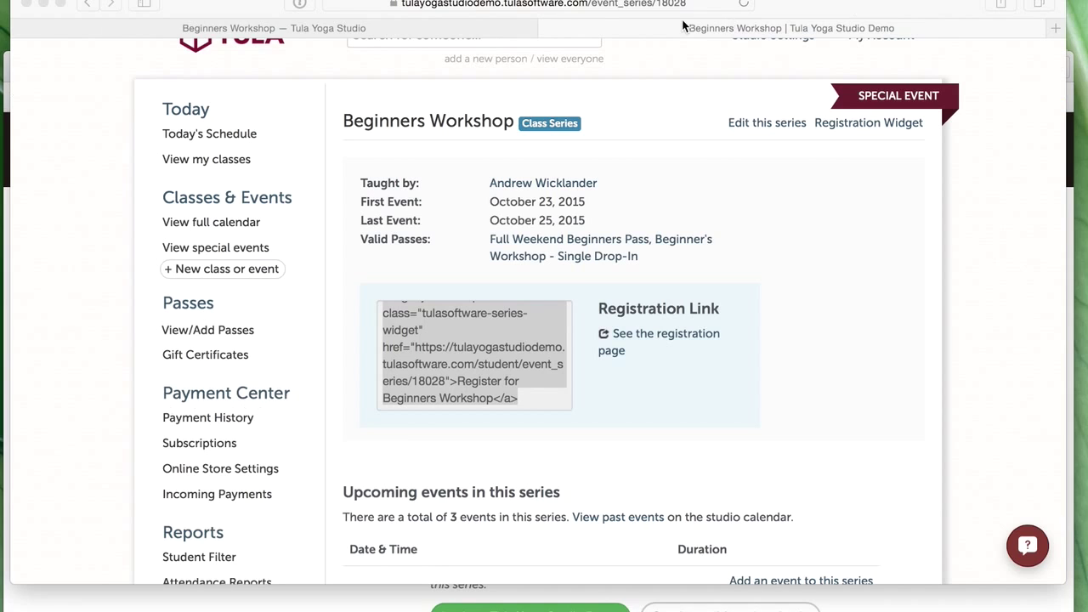
- Reopen the Beginners Workshop event editor and drag a Downloads photo into its content
click(365, 32)
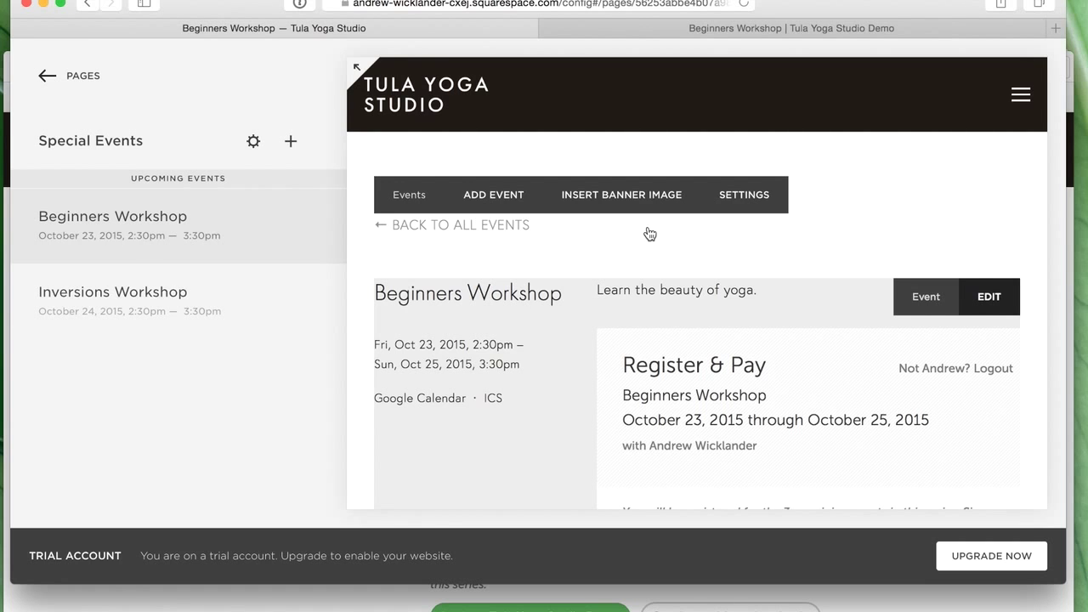
click(1003, 301)
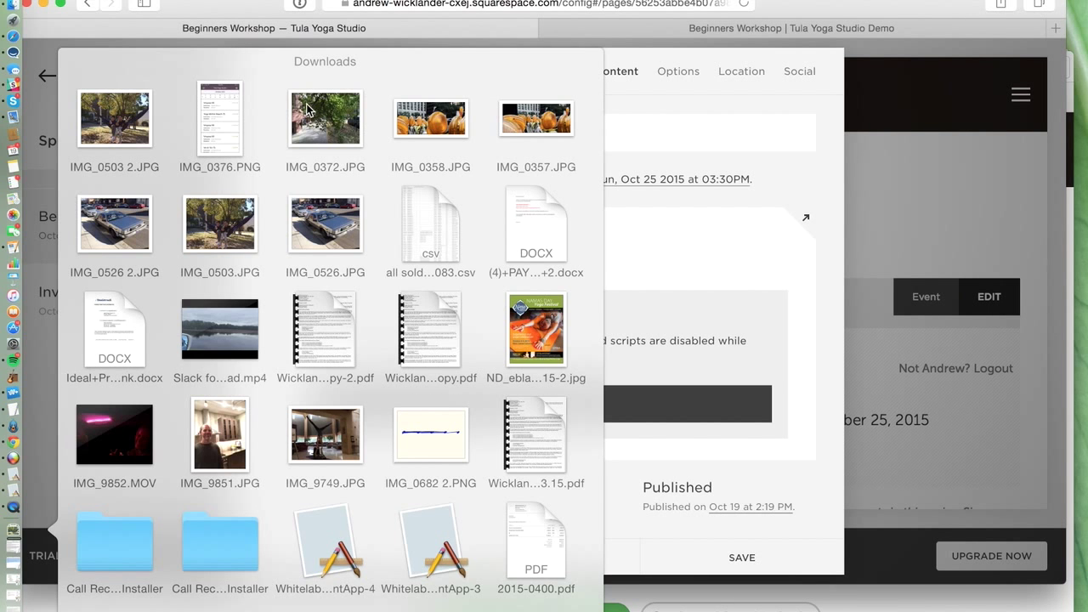
drag(330, 112, 408, 301)
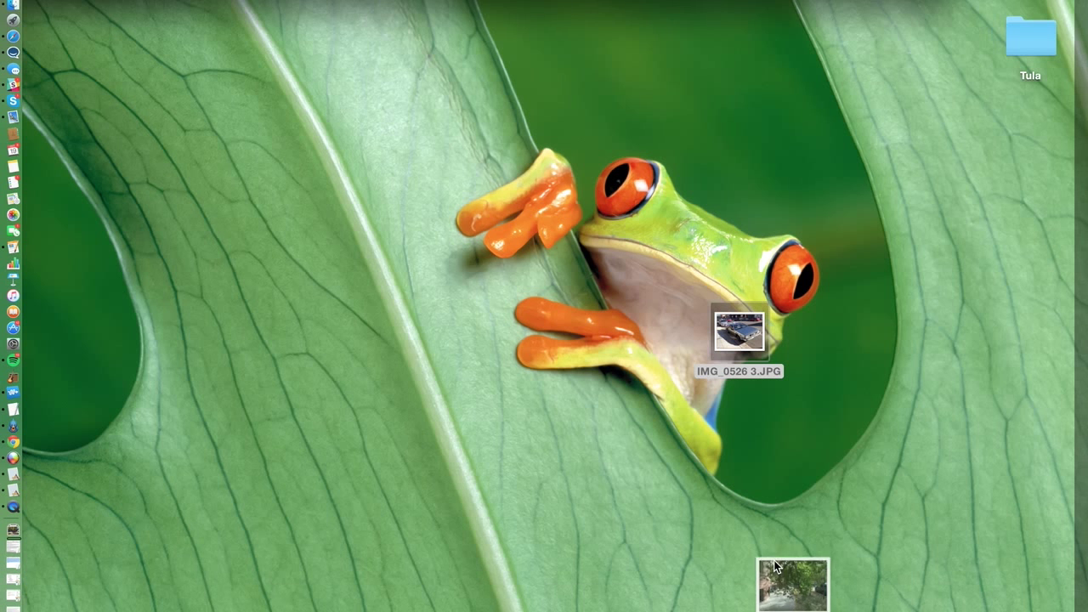
drag(773, 560, 724, 465)
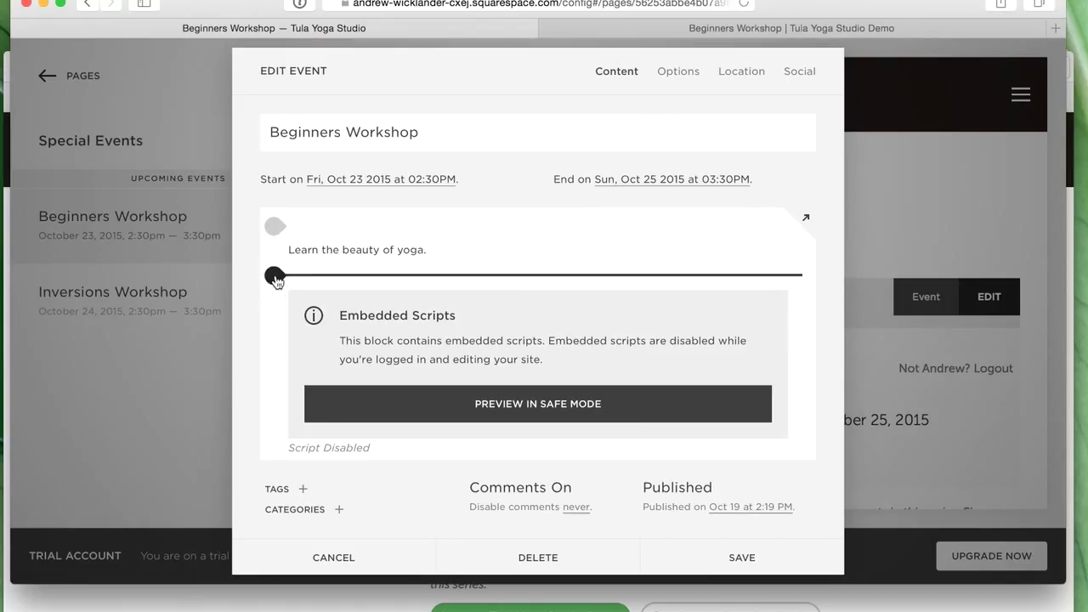
- Insert an Image block directly below the Beginners Workshop description text
click(280, 277)
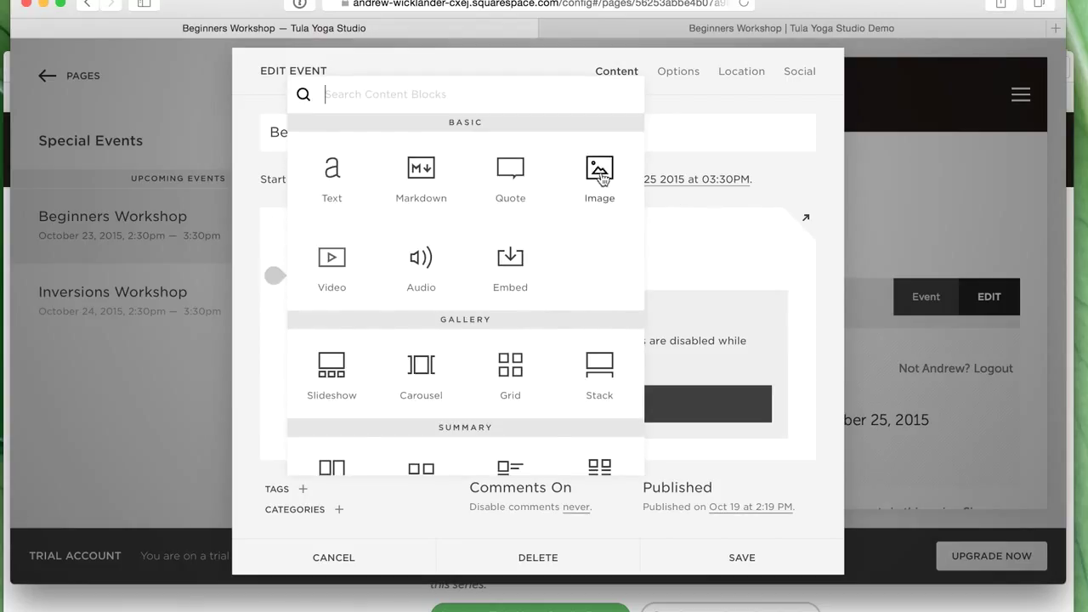
drag(600, 180, 489, 301)
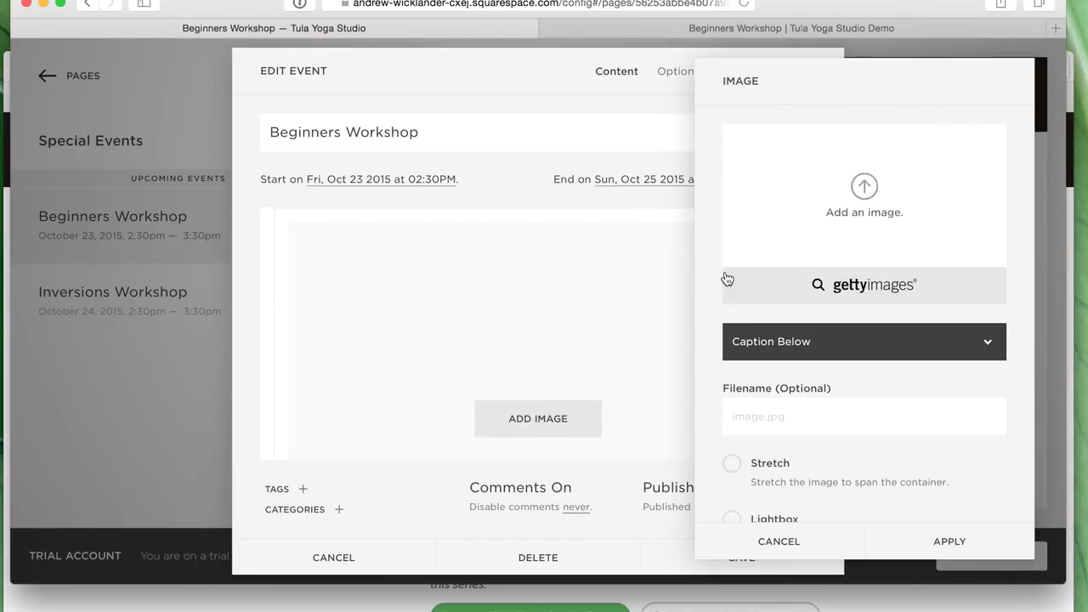
- Upload IMG_0503 2.JPG, the kids-in-hammock photo, into the image block and apply it
click(856, 261)
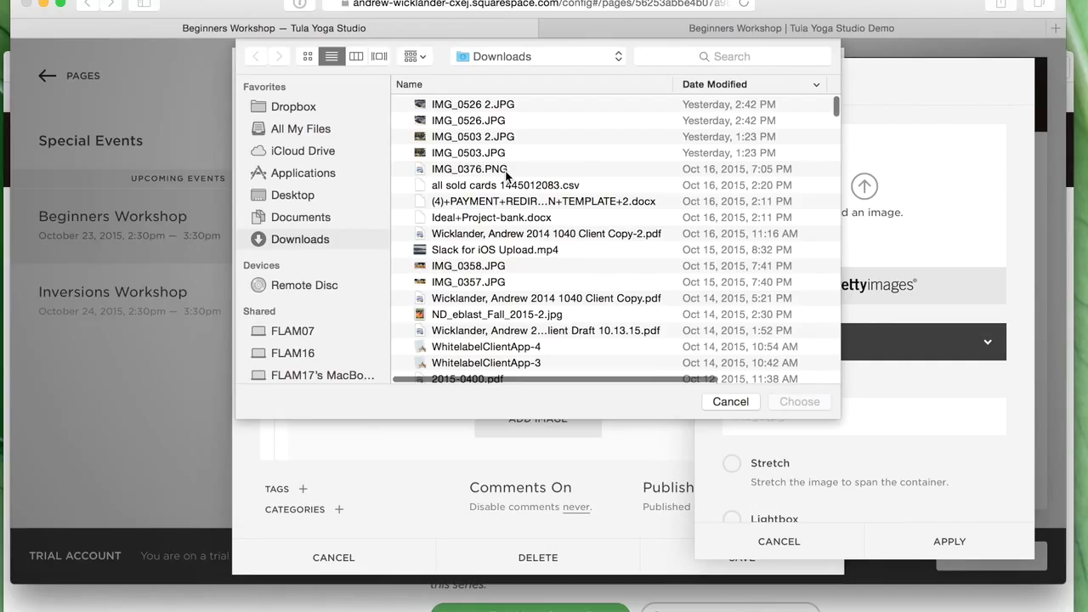
click(476, 135)
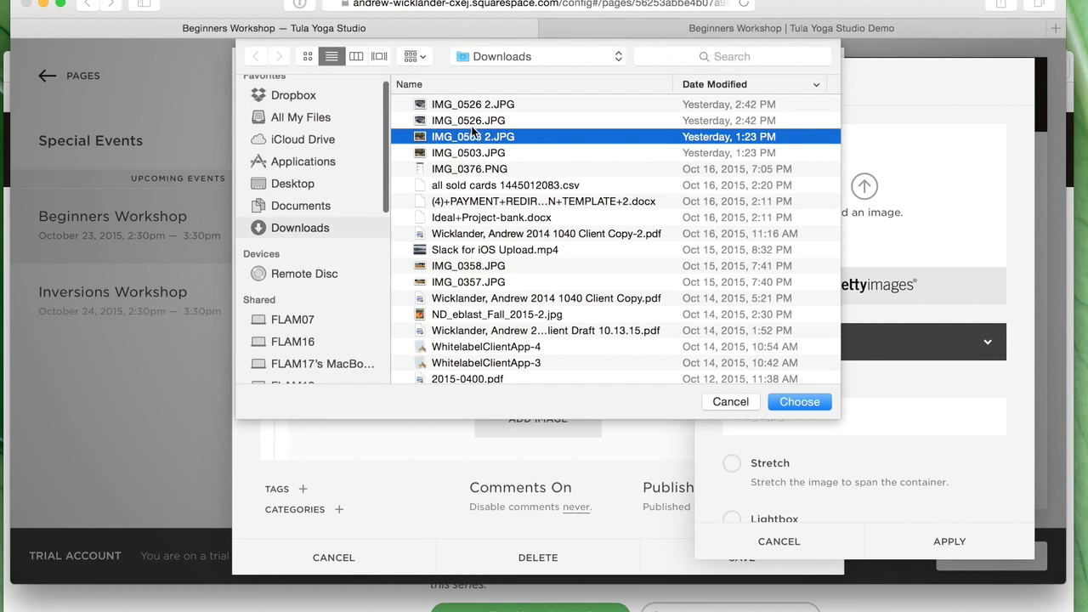
click(460, 104)
click(379, 57)
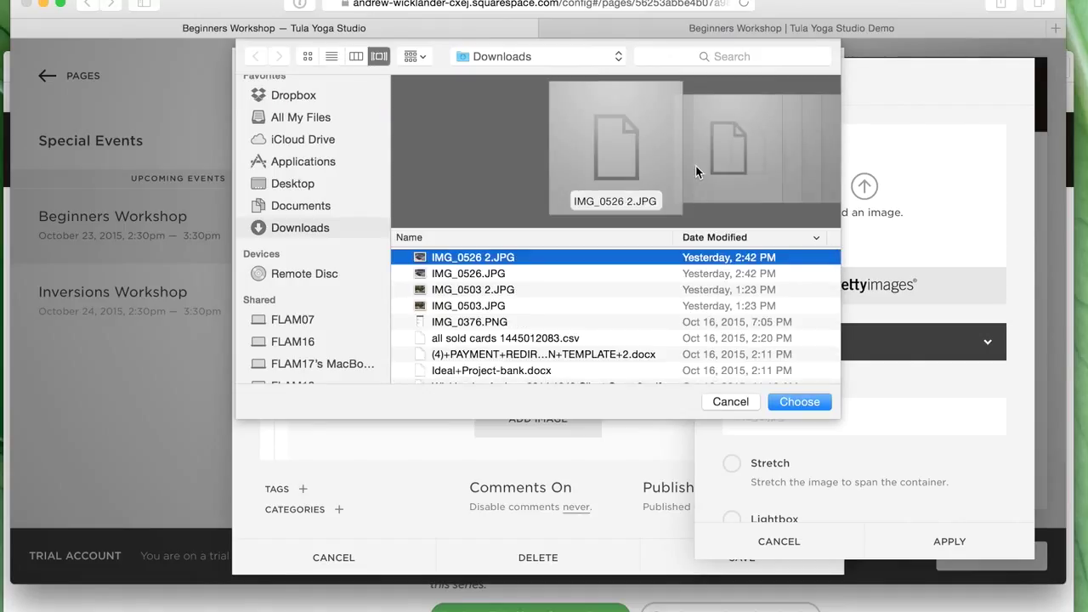
click(462, 274)
click(458, 289)
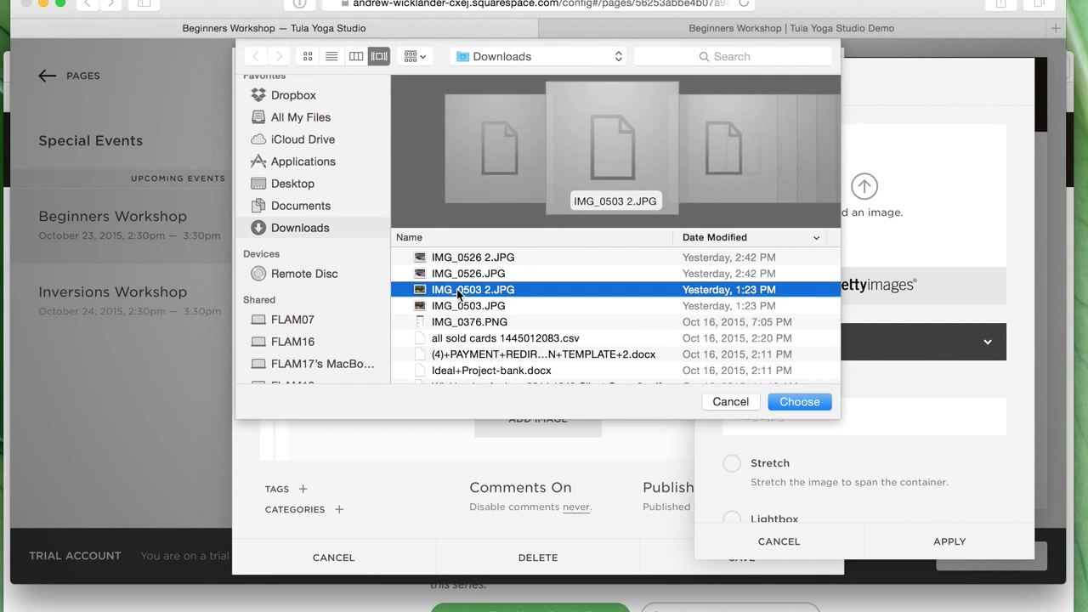
click(800, 402)
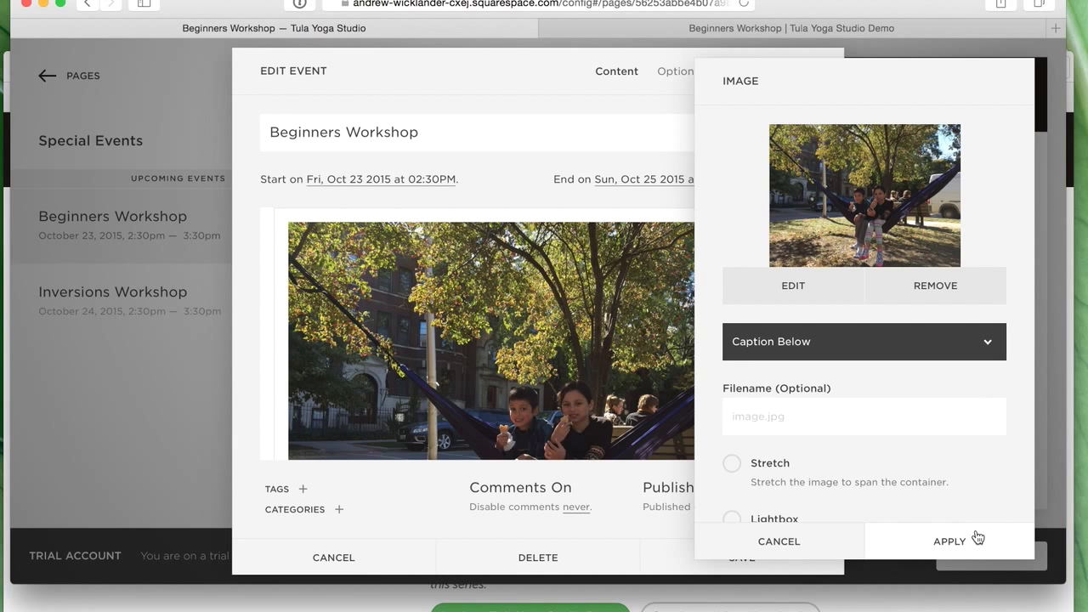
click(970, 541)
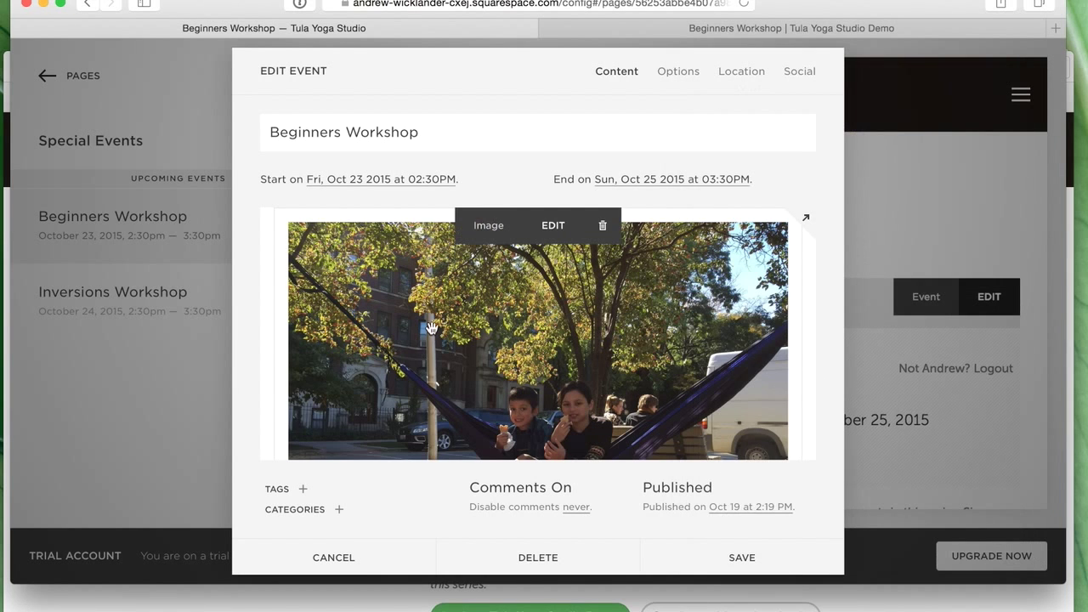
- Append 'Check out the registration form below to sign up for the event!' to the description and save
scroll(474, 295, down, 4)
scroll(474, 296, down, 5)
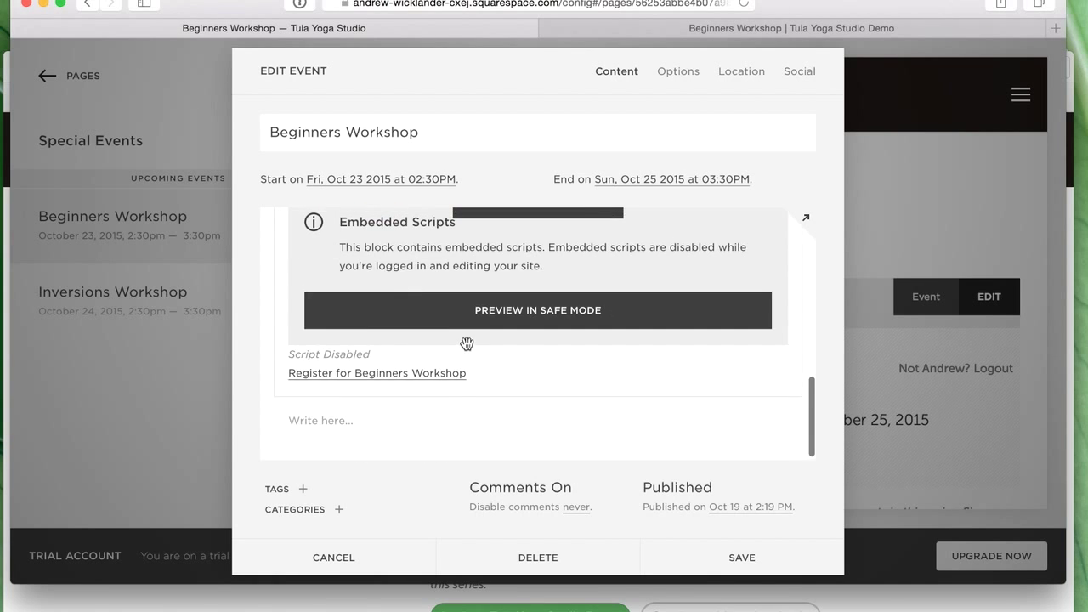
scroll(467, 342, up, 8)
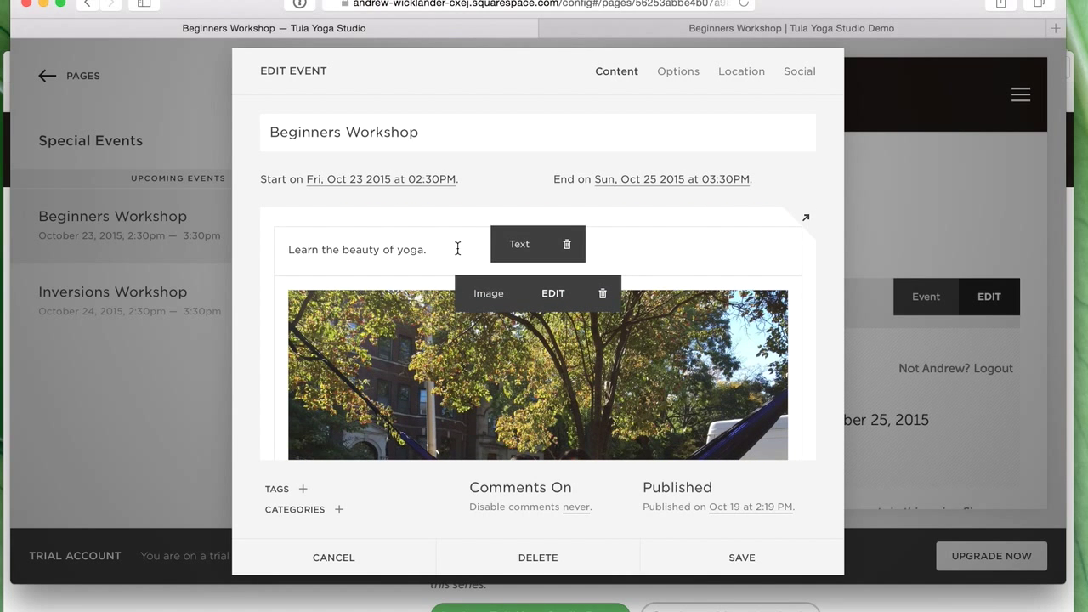
click(456, 248)
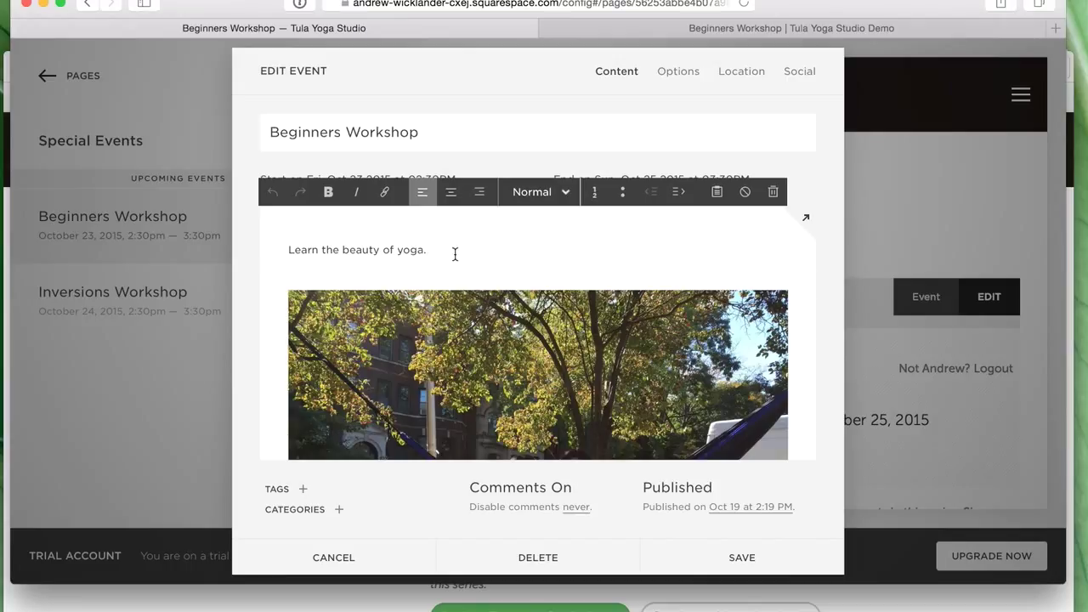
text(Check out the reg)
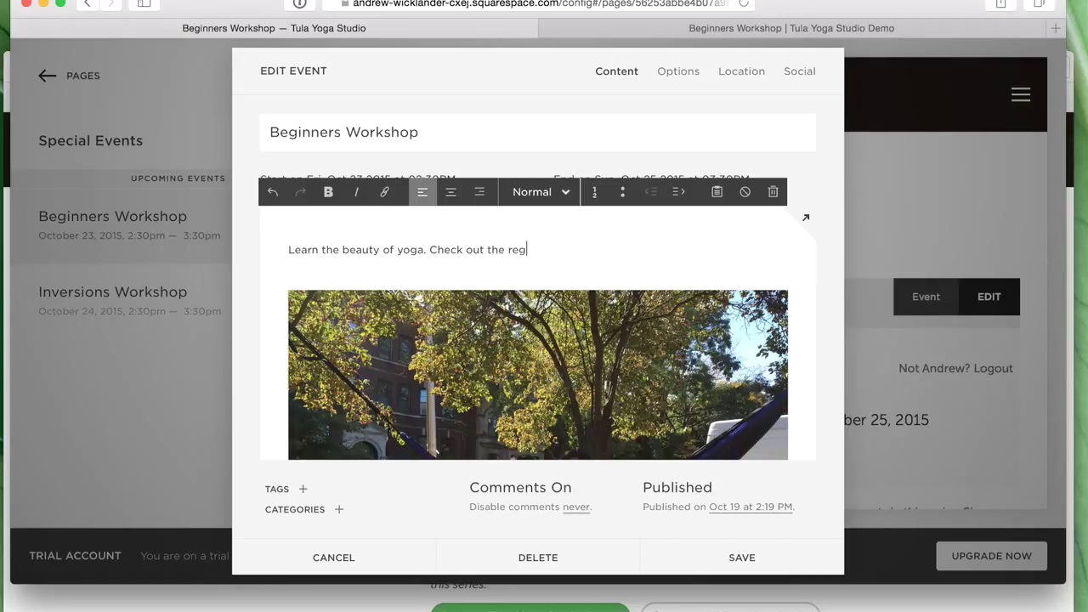
text(istration form below to sign up for the event!)
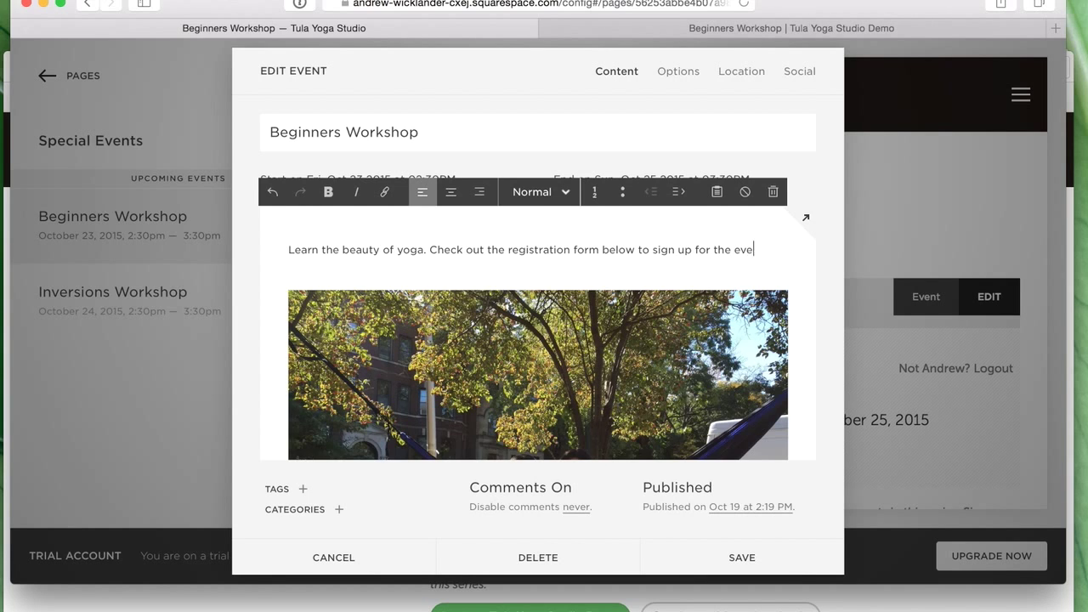
click(742, 557)
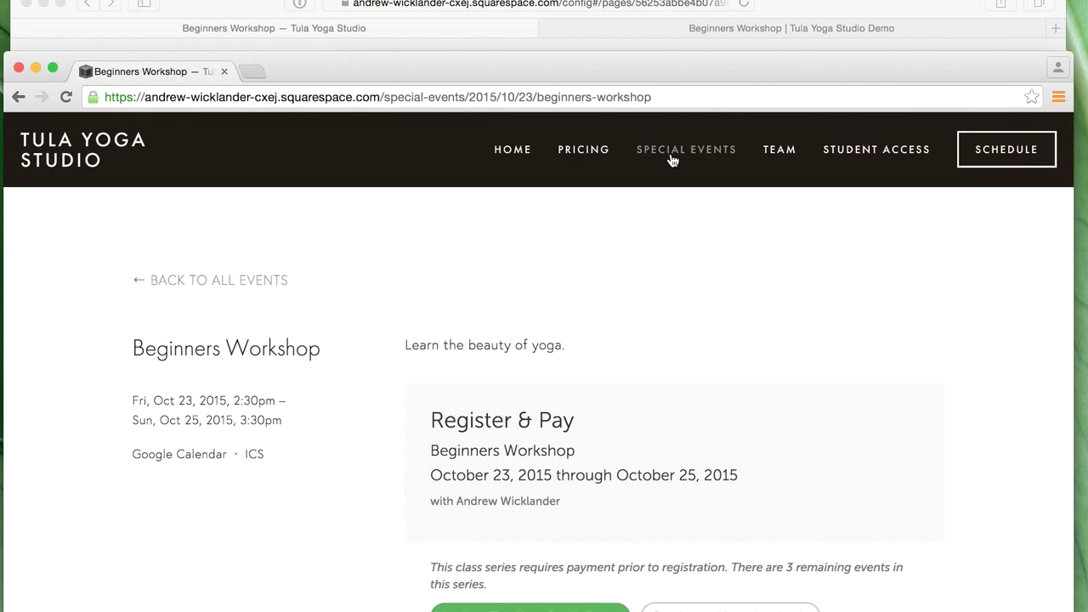
- Navigate the live site via Home and Special Events to Beginners Workshop and review the updated page
click(79, 151)
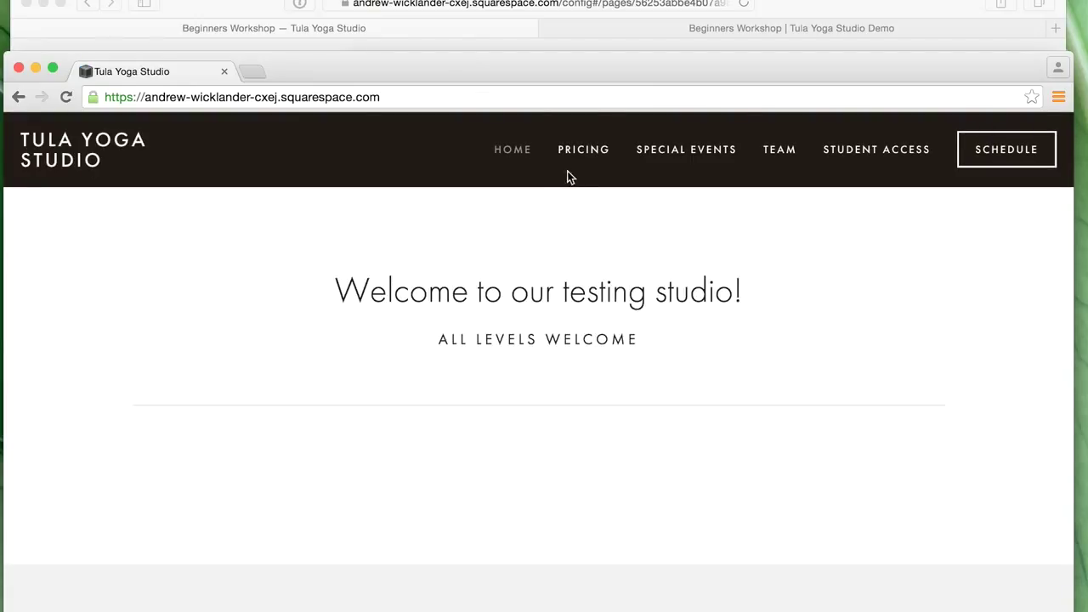
click(691, 151)
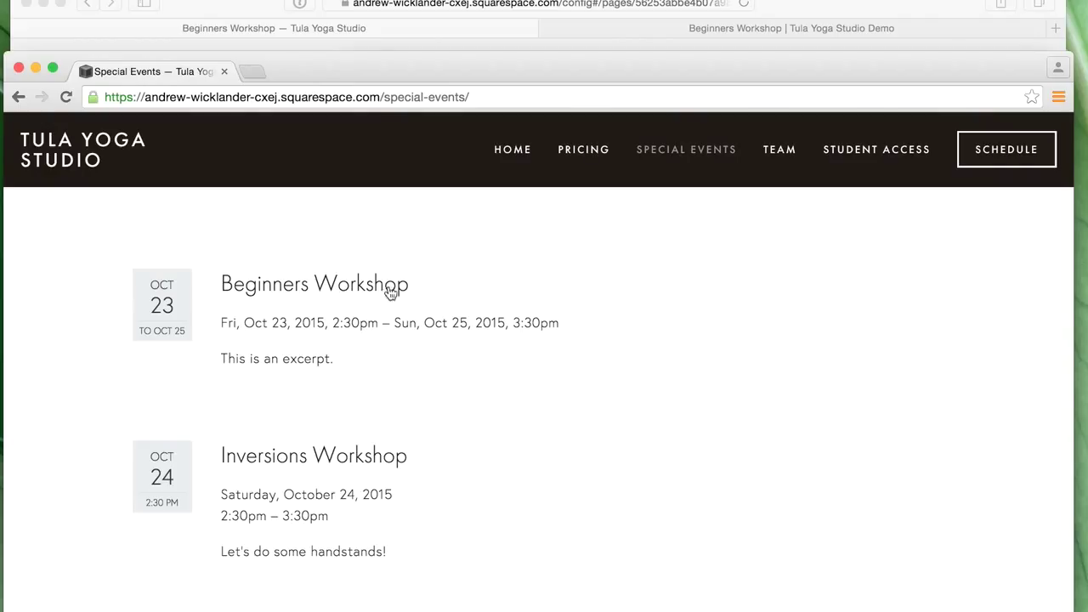
click(288, 293)
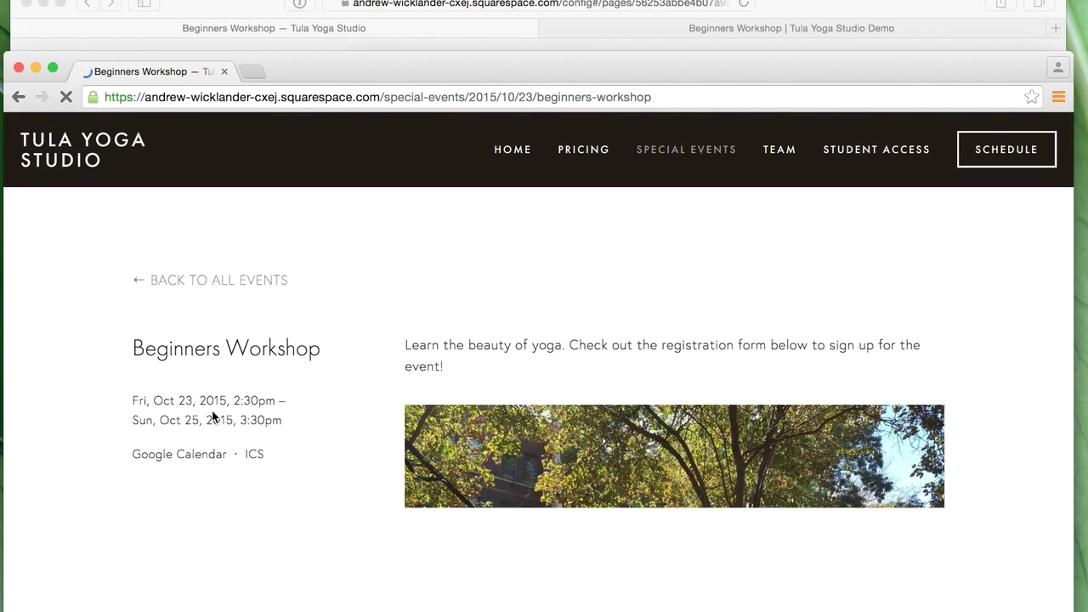
scroll(618, 423, down, 1)
scroll(618, 416, down, 2)
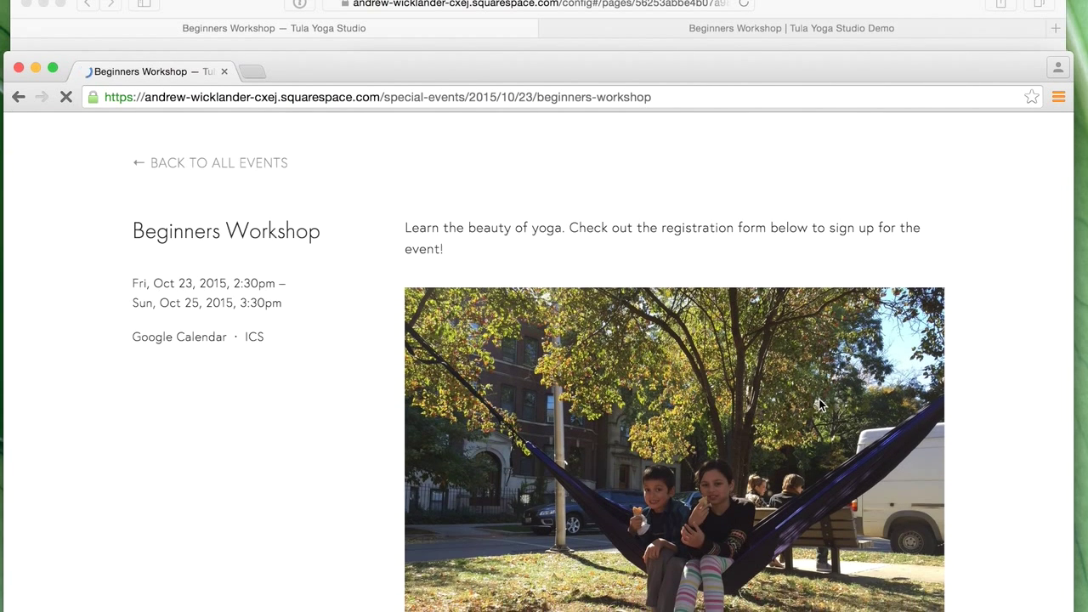
scroll(818, 399, down, 6)
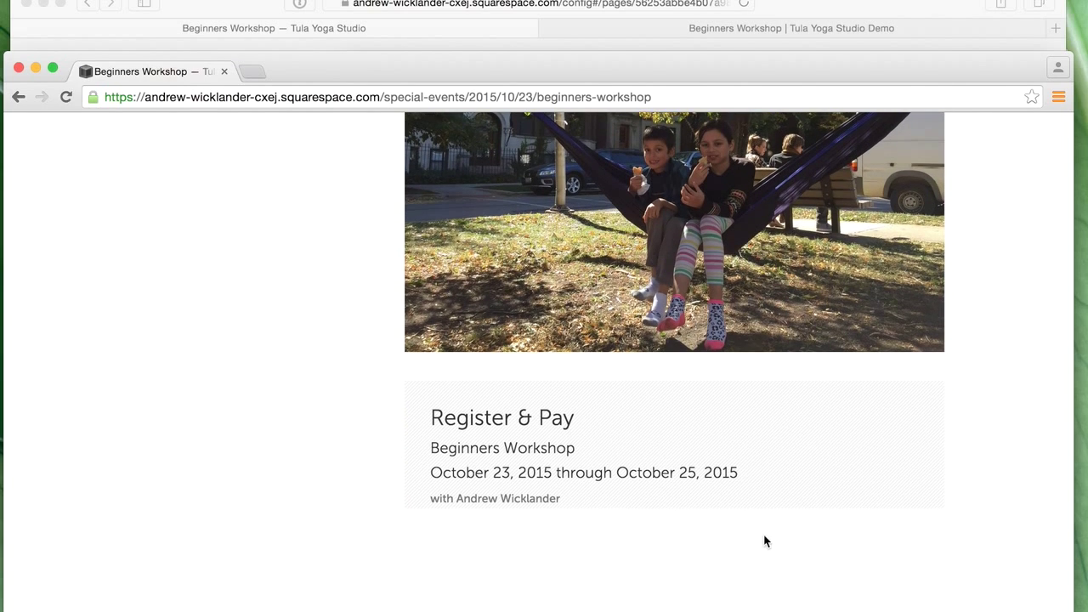
scroll(722, 502, down, 1)
scroll(712, 489, down, 5)
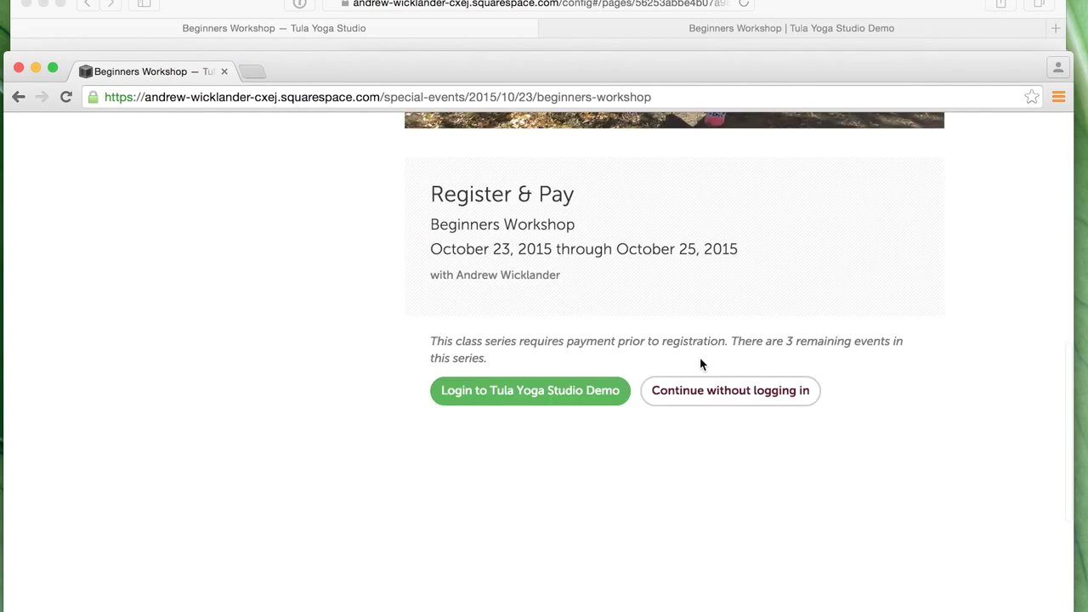
scroll(702, 365, up, 8)
scroll(750, 380, down, 5)
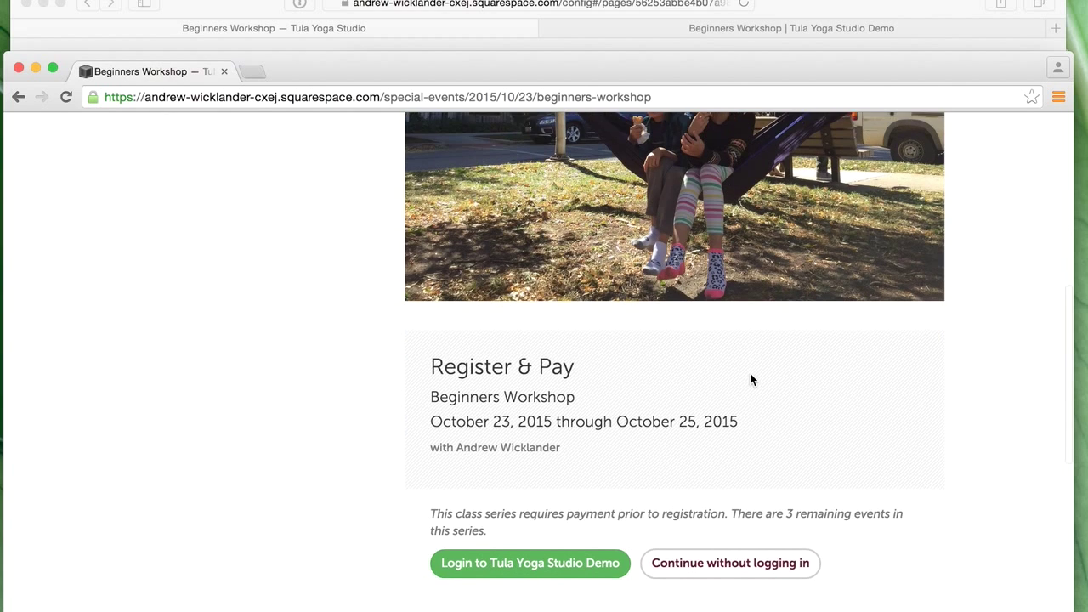
scroll(750, 374, up, 5)
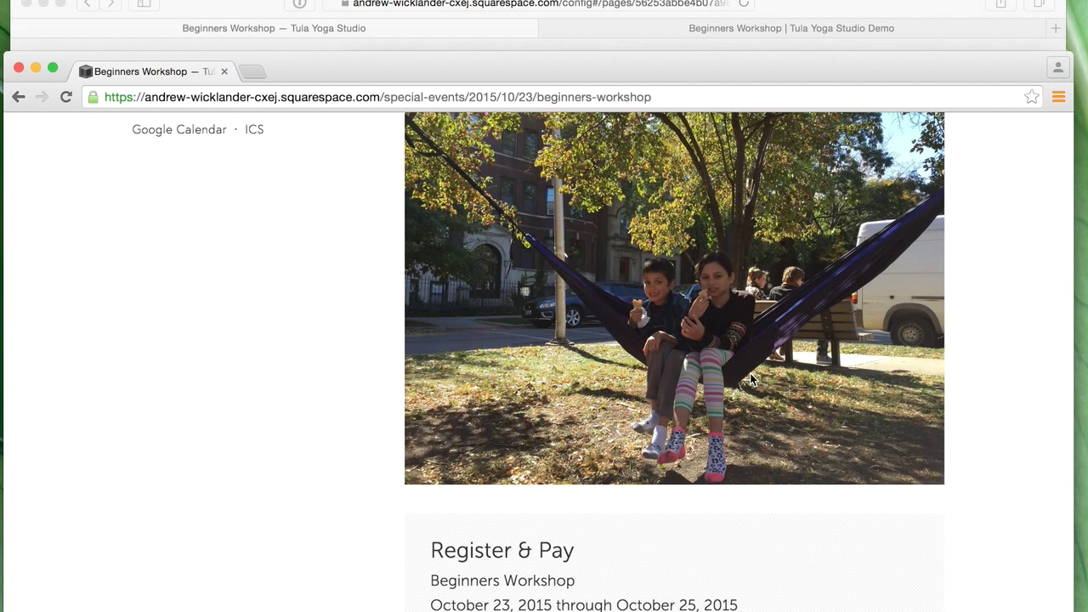
scroll(750, 380, up, 4)
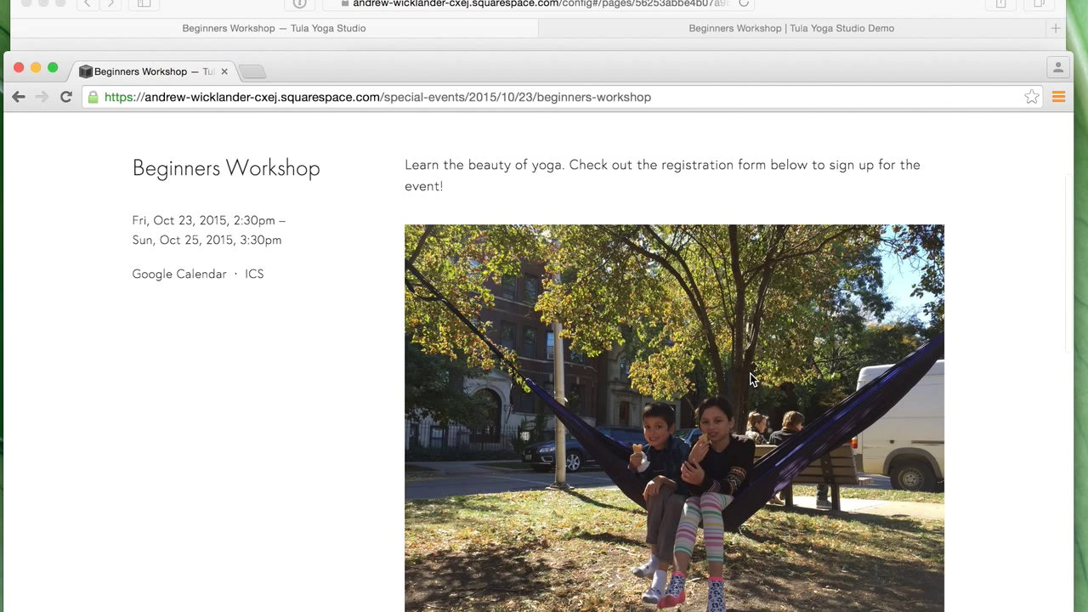
scroll(750, 380, down, 3)
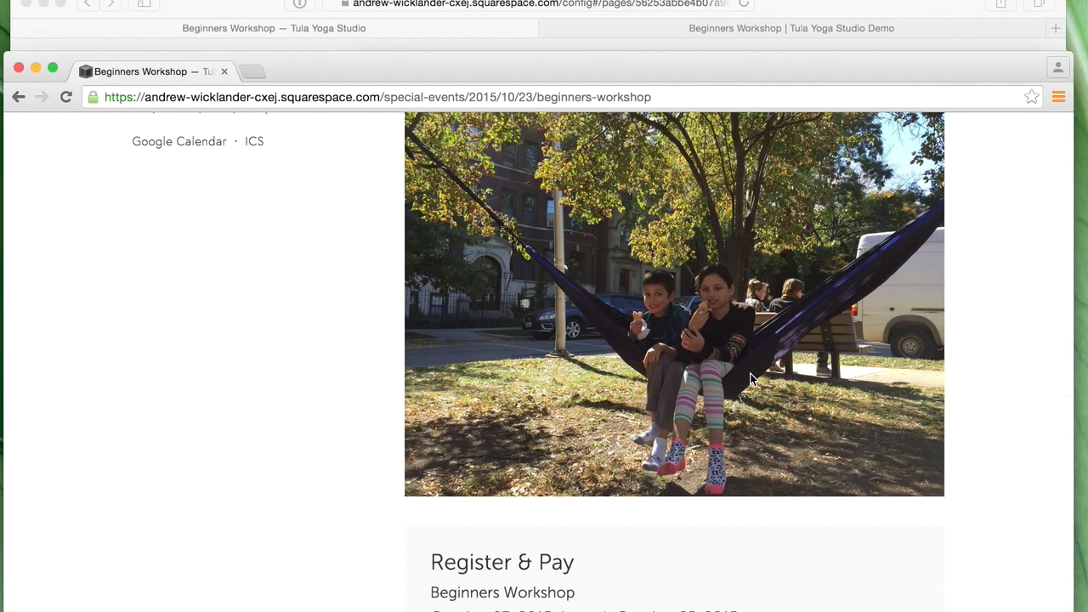
scroll(750, 379, up, 3)
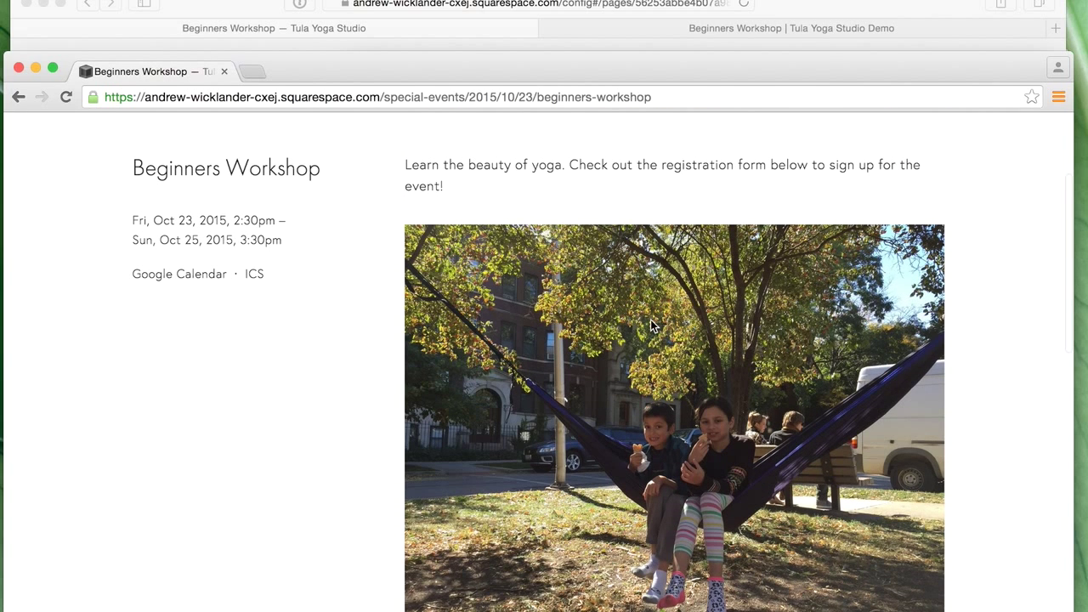
click(801, 11)
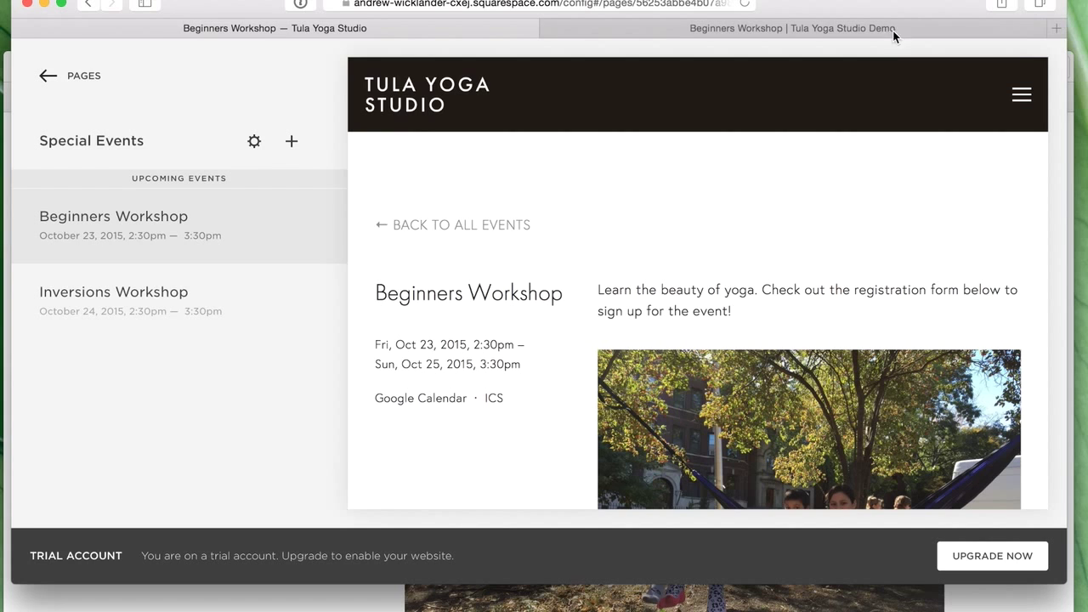
- Reposition the editor window and open the Beginners Workshop event for editing
drag(873, 3, 748, 3)
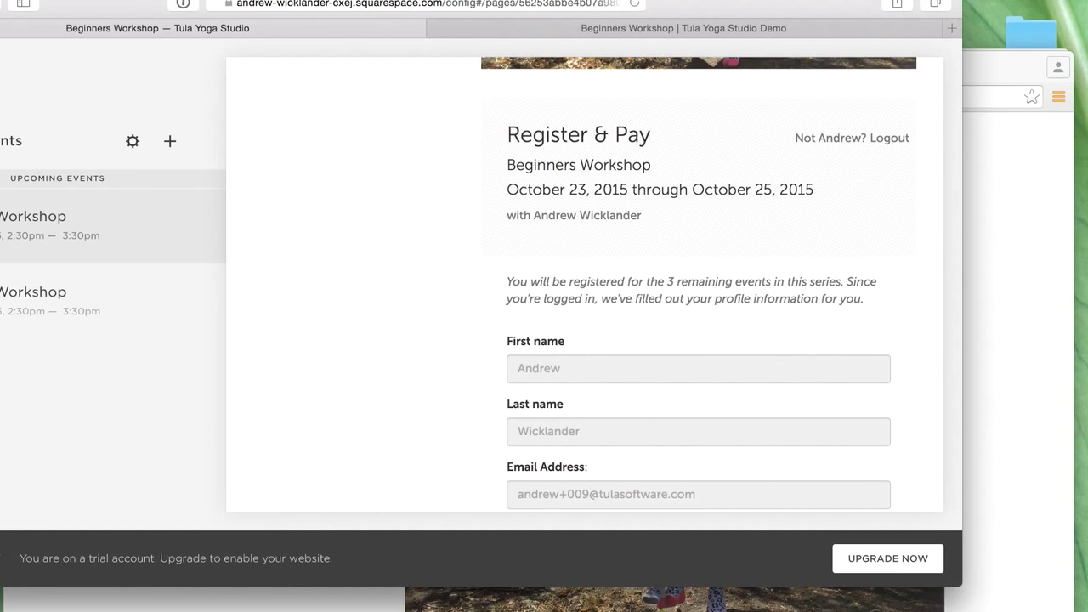
drag(1031, 604, 1069, 608)
scroll(651, 323, up, 10)
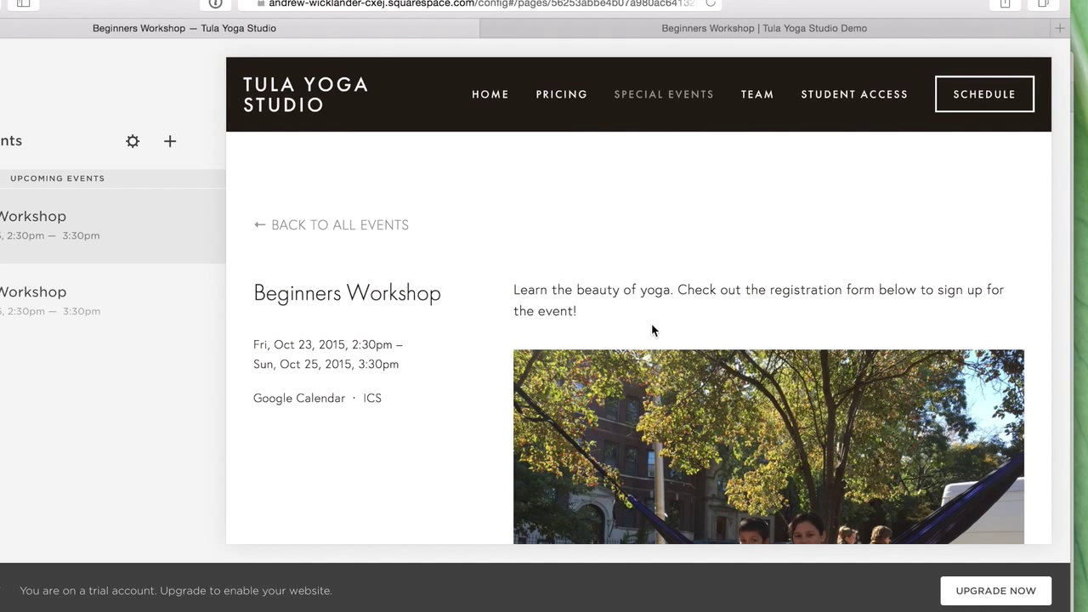
mouse_move(671, 303)
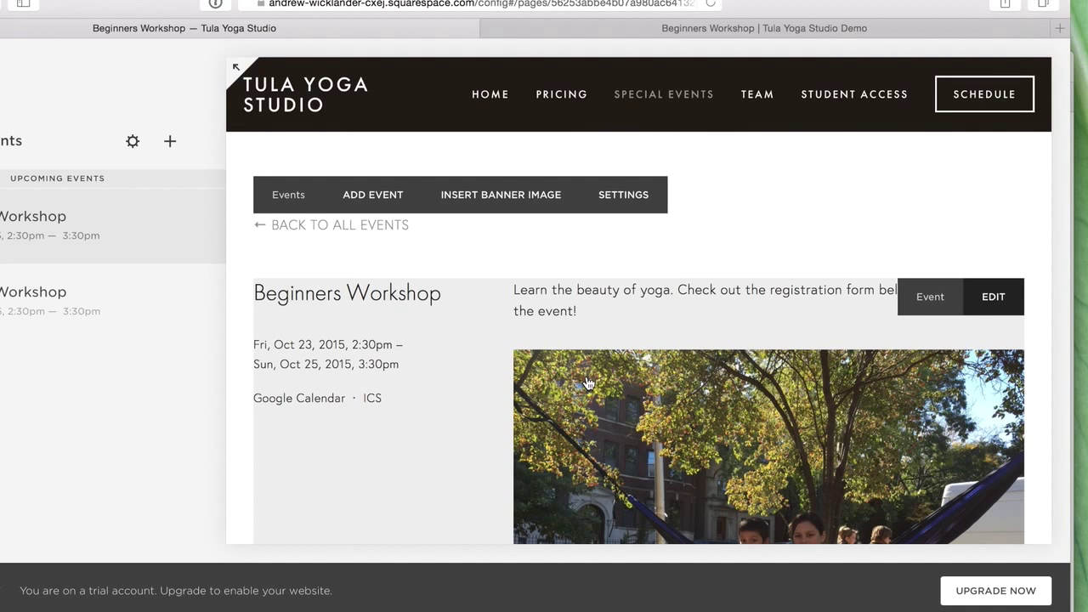
click(612, 343)
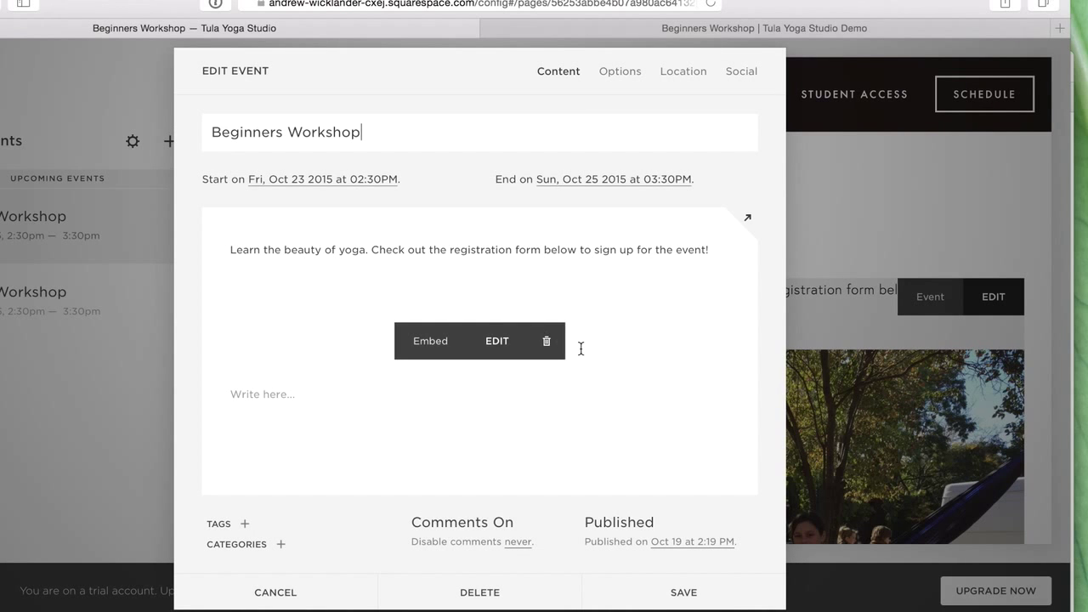
scroll(578, 357, down, 5)
scroll(577, 414, down, 3)
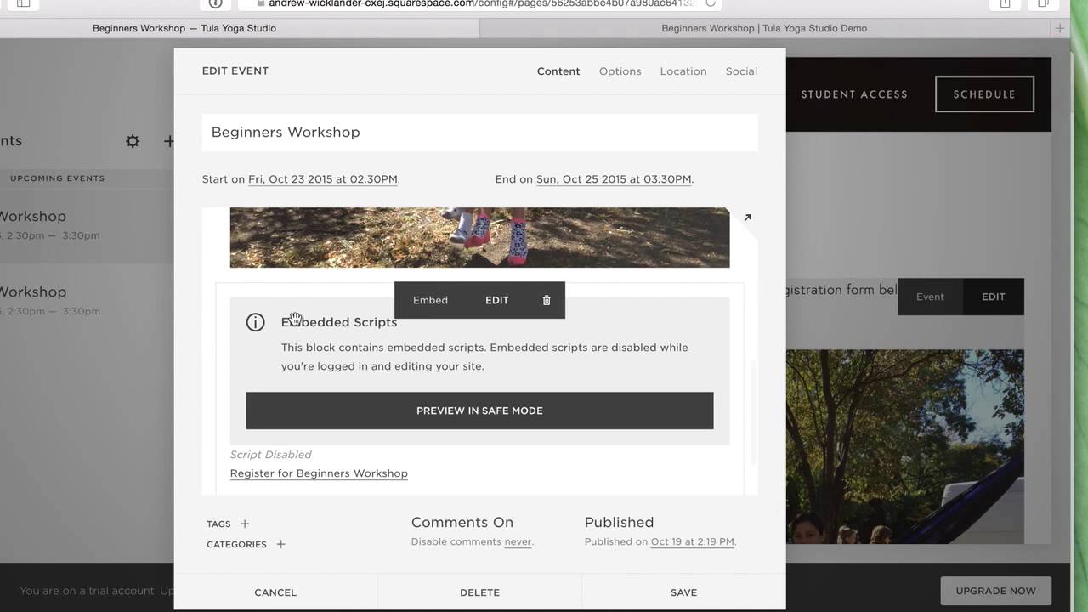
- Drag the registration widget into its own column beside the photo
drag(295, 283, 724, 294)
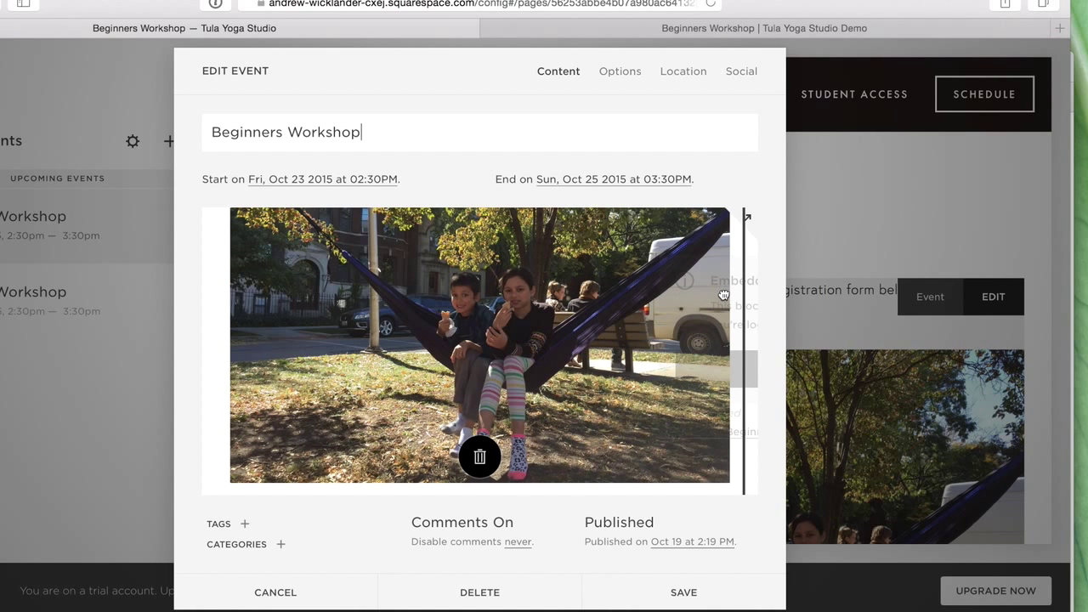
drag(539, 382, 544, 387)
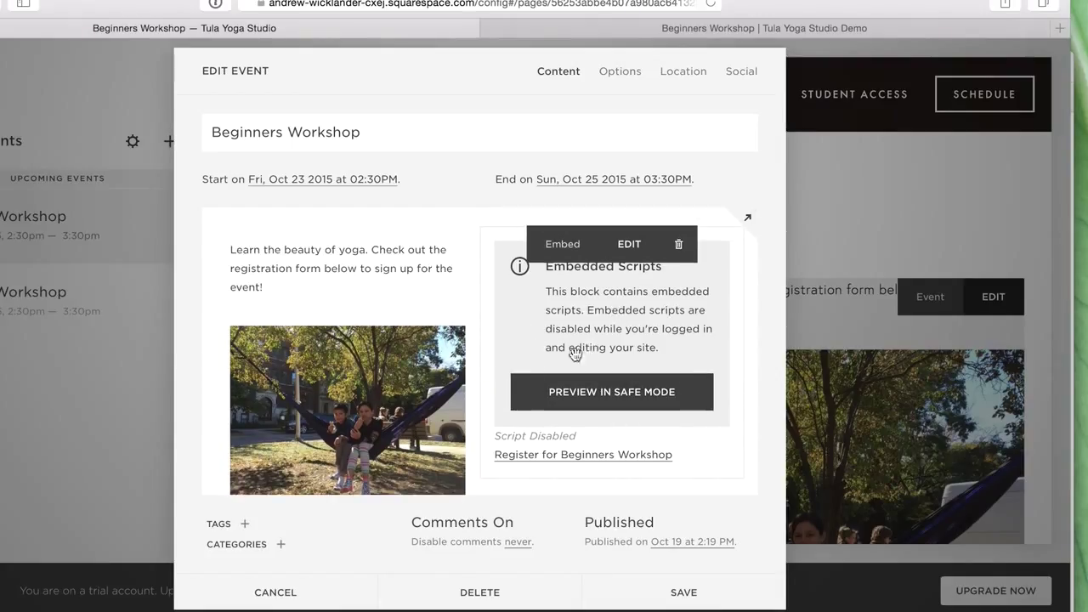
drag(503, 396, 490, 376)
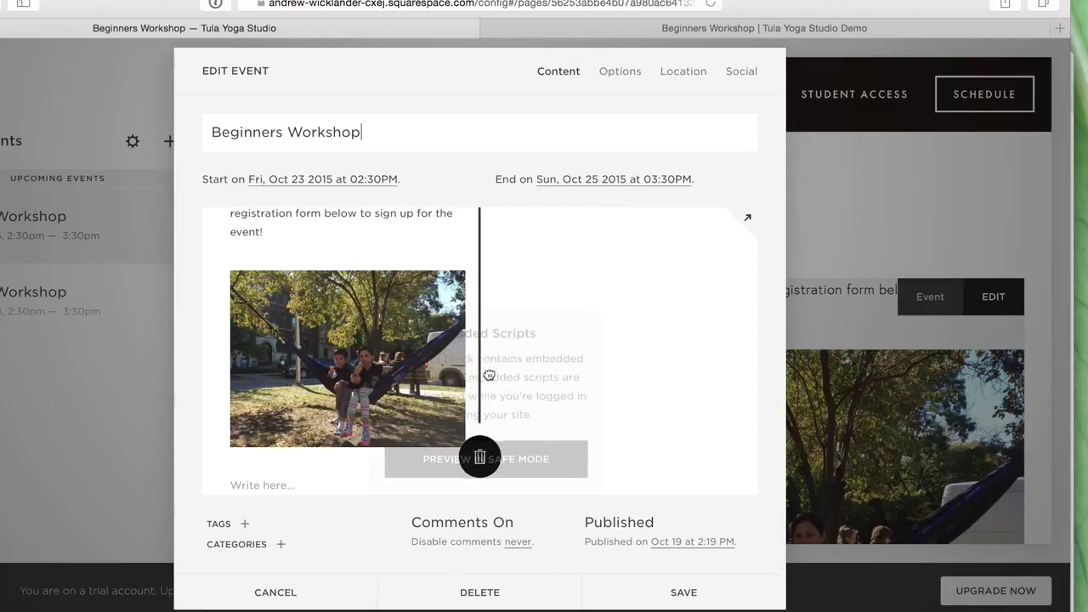
drag(540, 331, 600, 311)
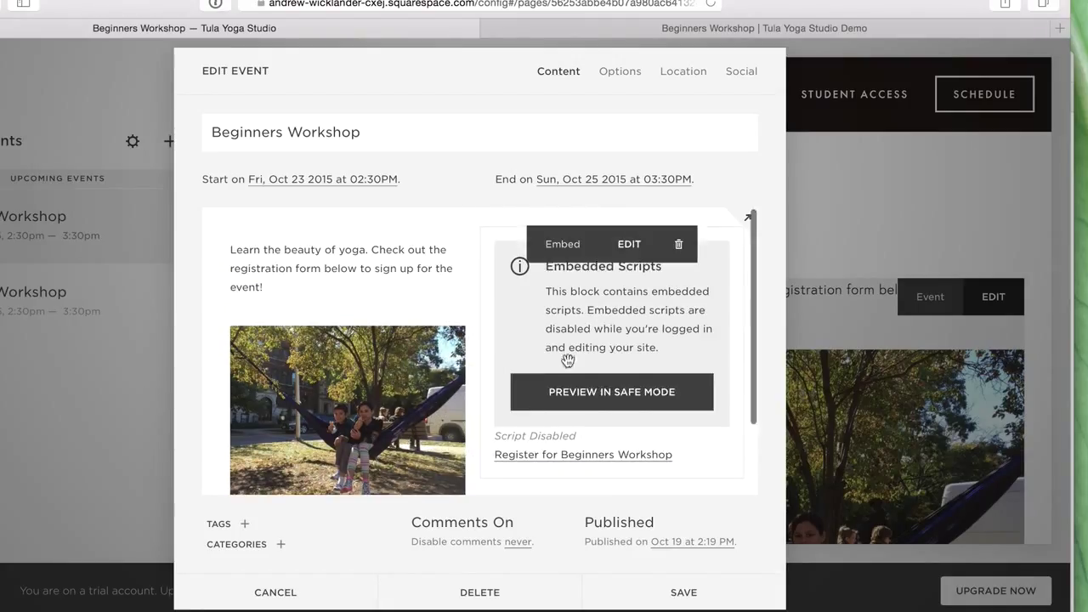
drag(539, 347, 533, 422)
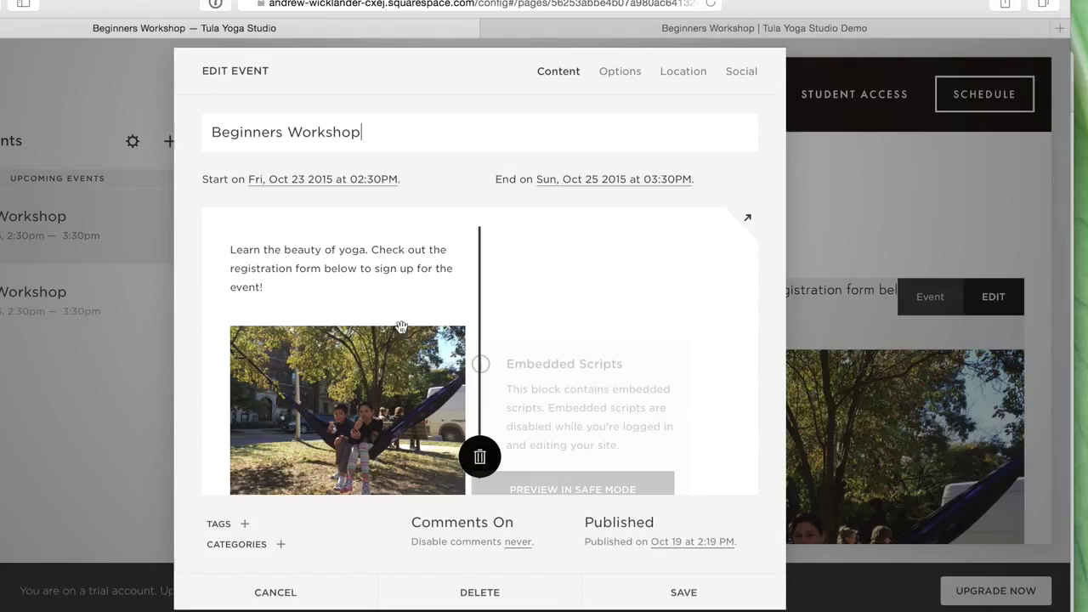
drag(401, 328, 406, 321)
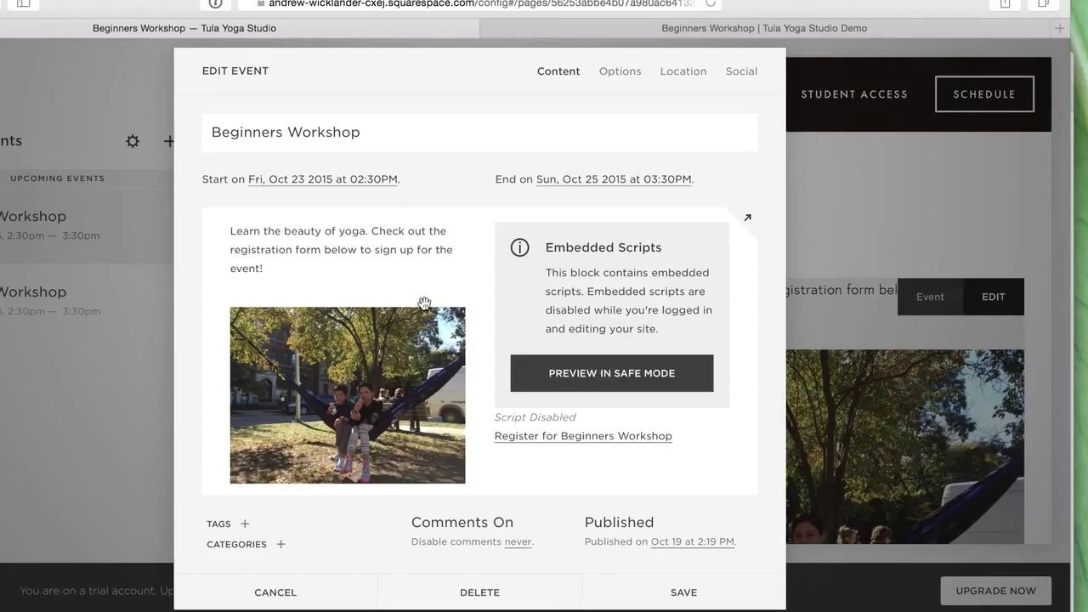
- Move the description text block above the photo and widget columns
click(247, 269)
click(398, 258)
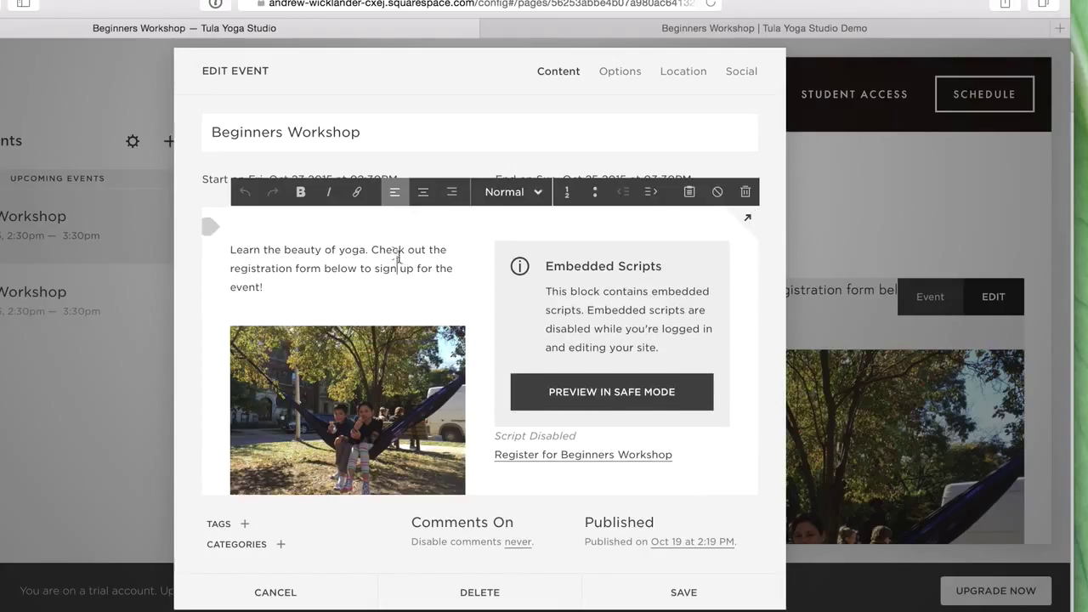
mouse_move(213, 365)
key(Escape)
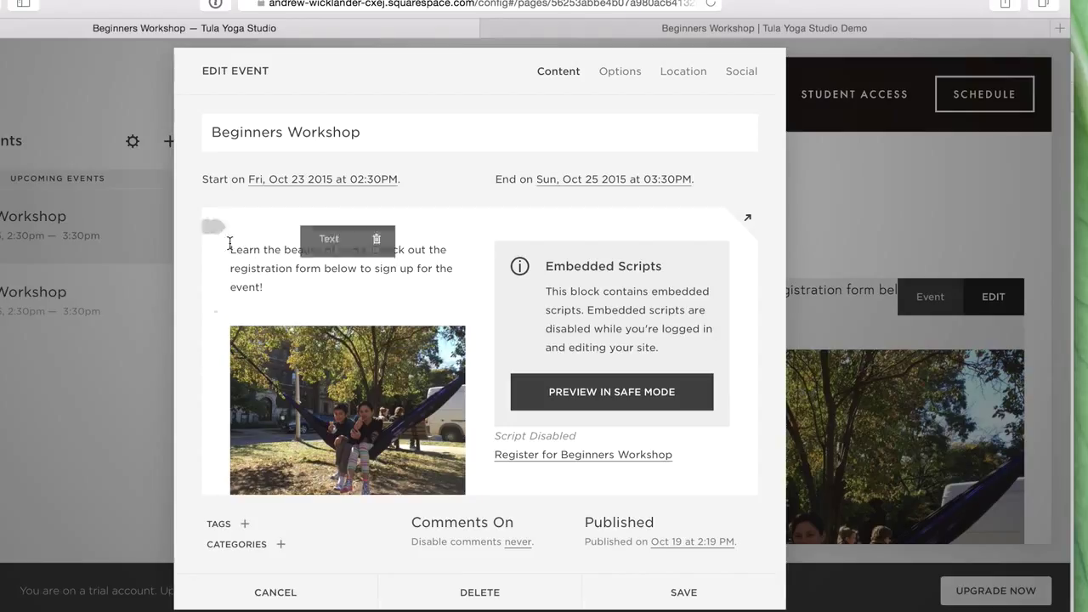
drag(467, 297, 517, 247)
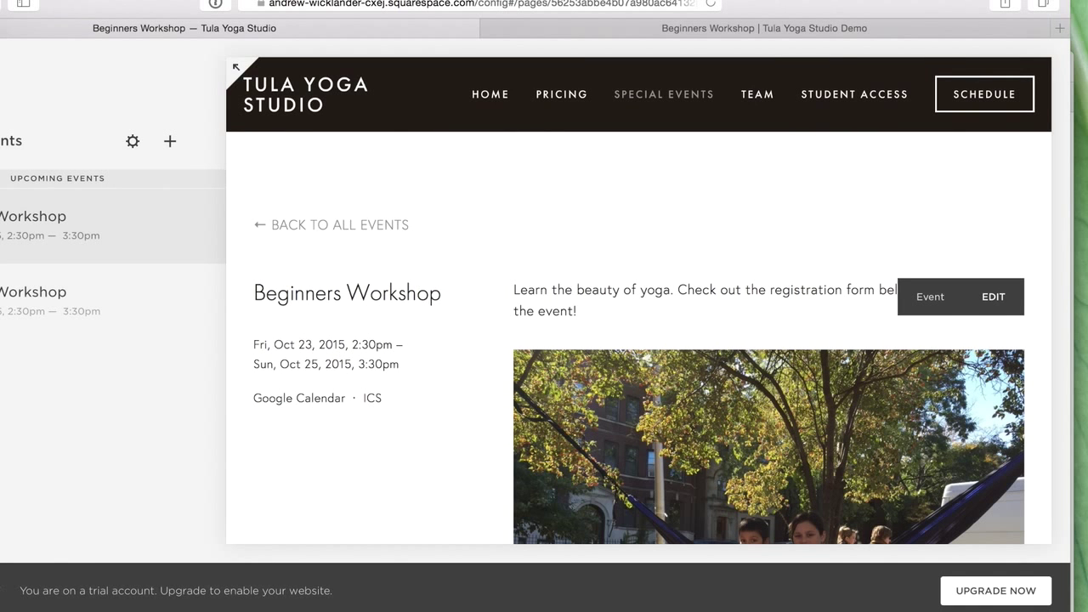
- Save the rearranged layout and review the live Beginners Workshop event page
click(756, 609)
click(728, 554)
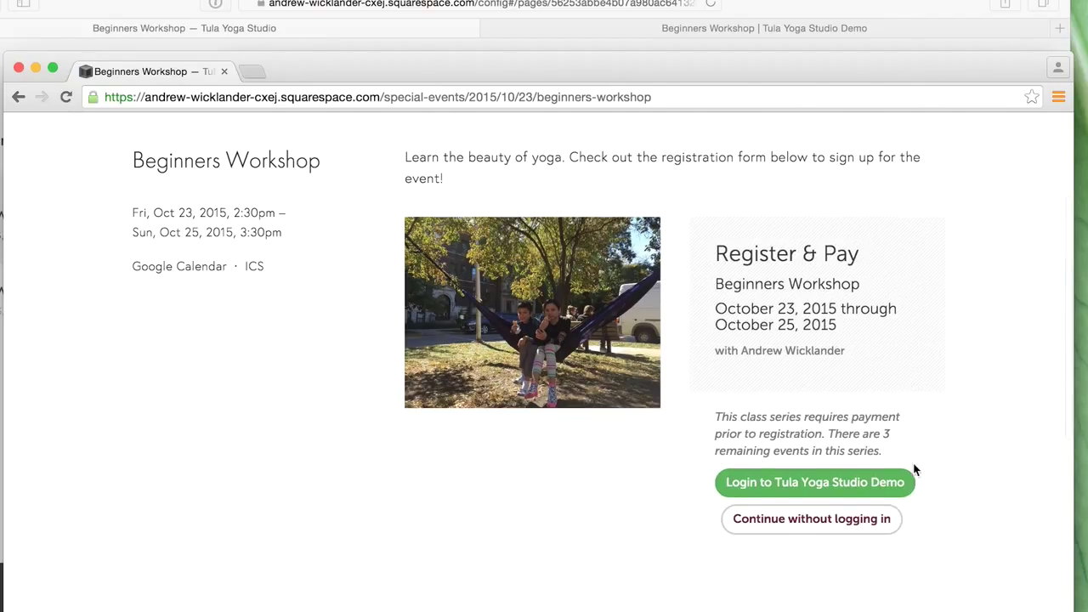
scroll(899, 383, down, 5)
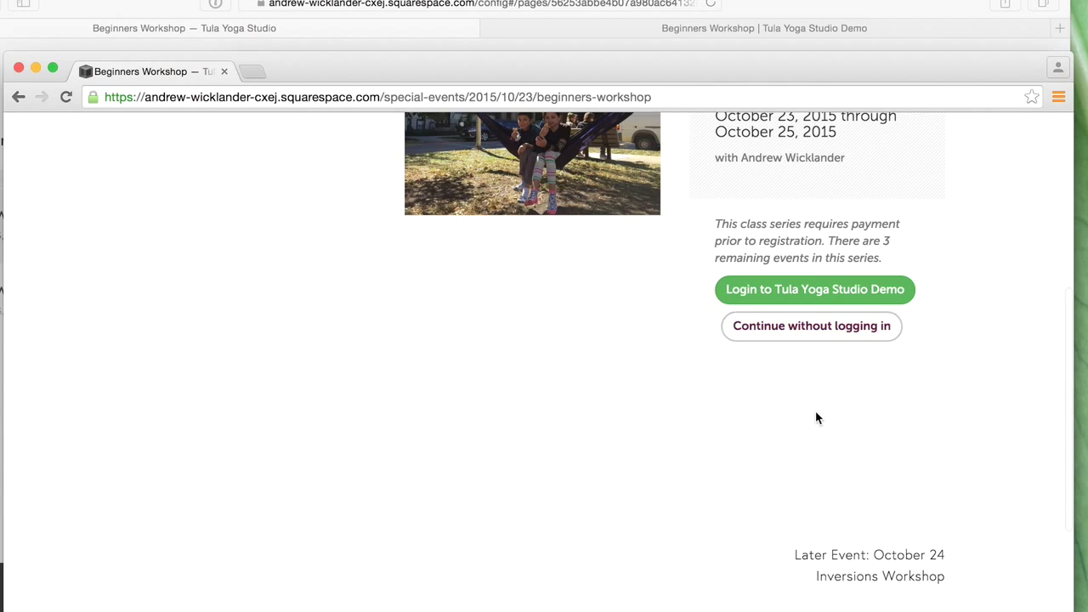
scroll(816, 416, up, 2)
scroll(816, 416, up, 5)
scroll(822, 416, down, 1)
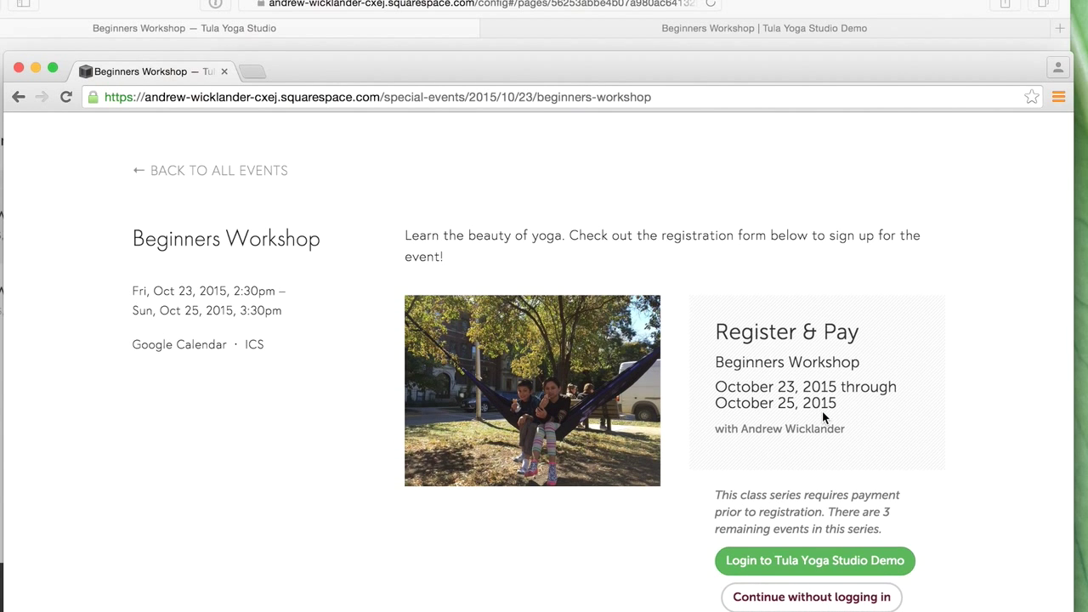
scroll(822, 417, down, 2)
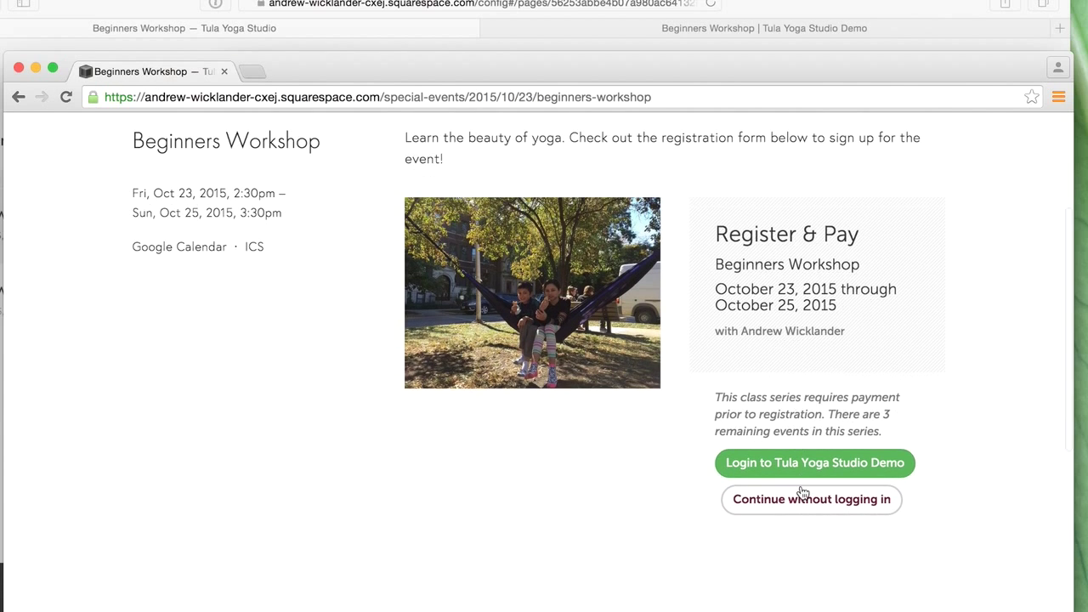
- Continue without logging in to preview the guest purchase form, then return to the editor
click(817, 511)
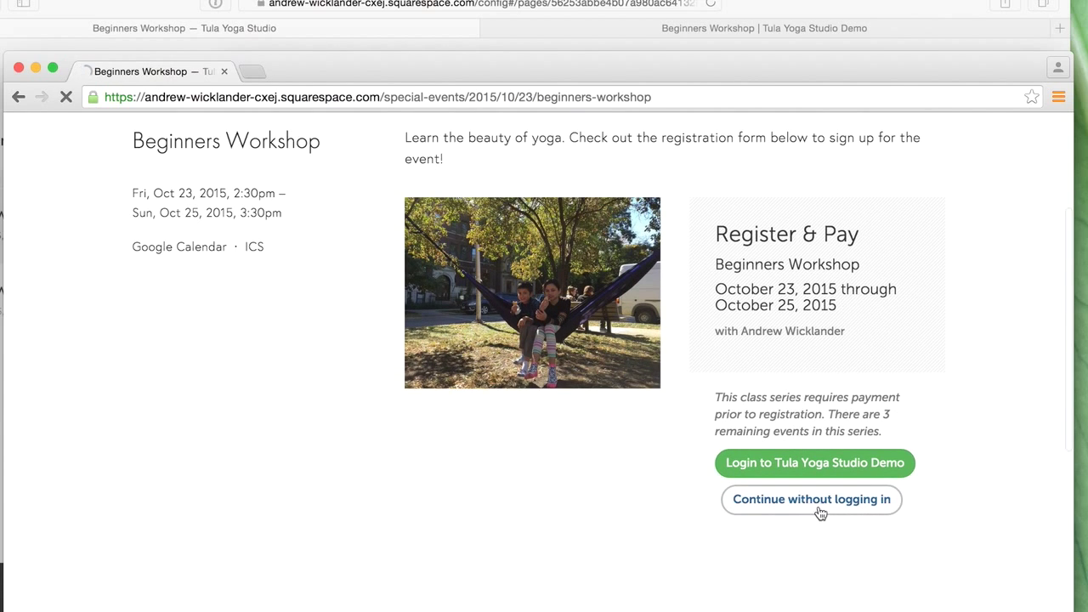
scroll(865, 433, up, 2)
scroll(892, 449, down, 2)
scroll(884, 417, down, 6)
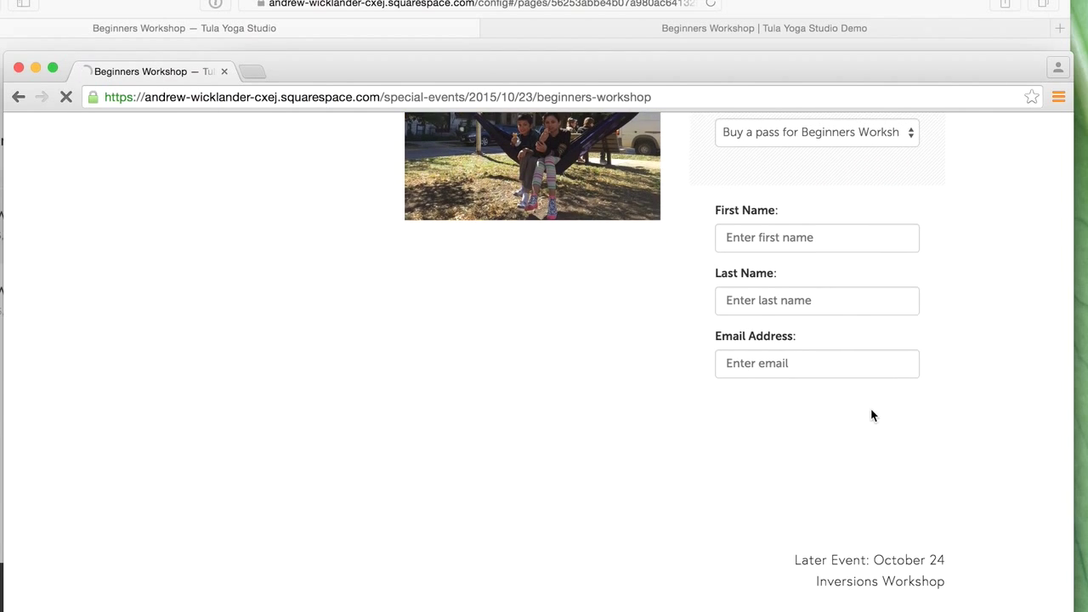
scroll(848, 406, down, 5)
scroll(848, 407, up, 5)
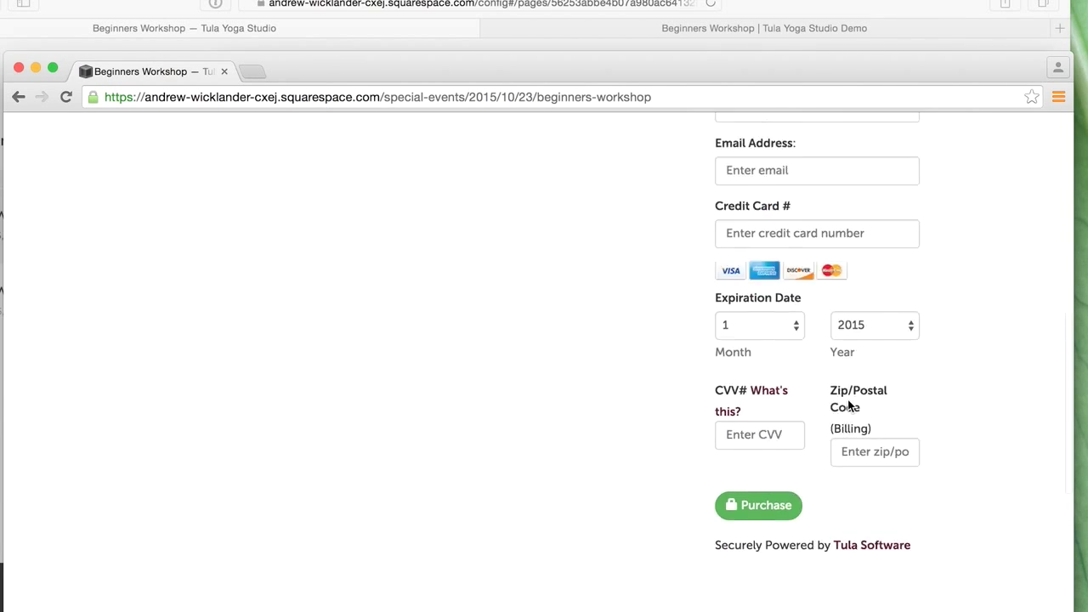
scroll(835, 374, up, 8)
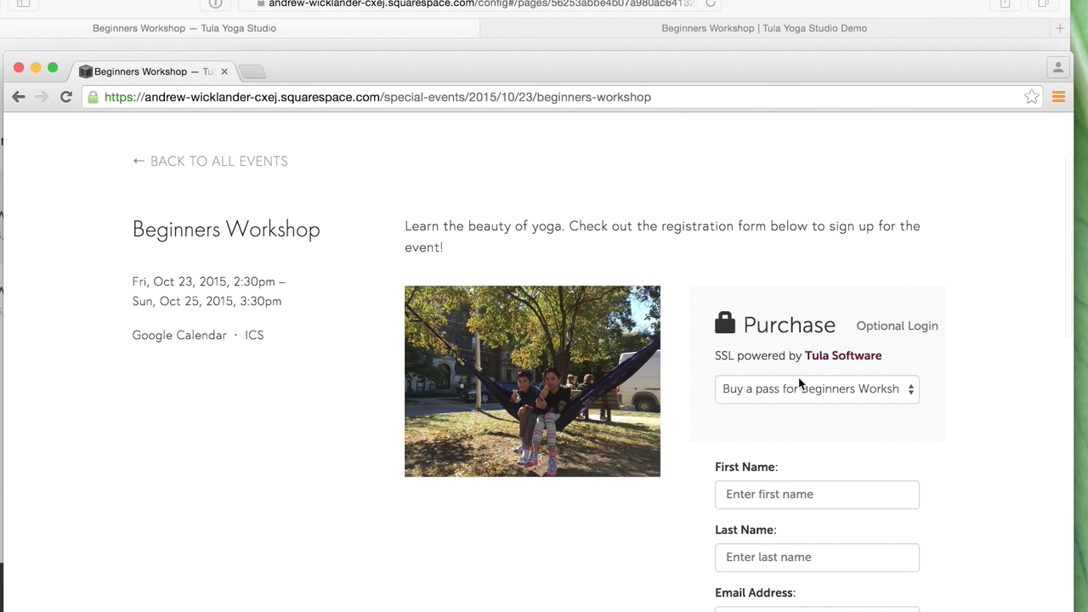
click(858, 17)
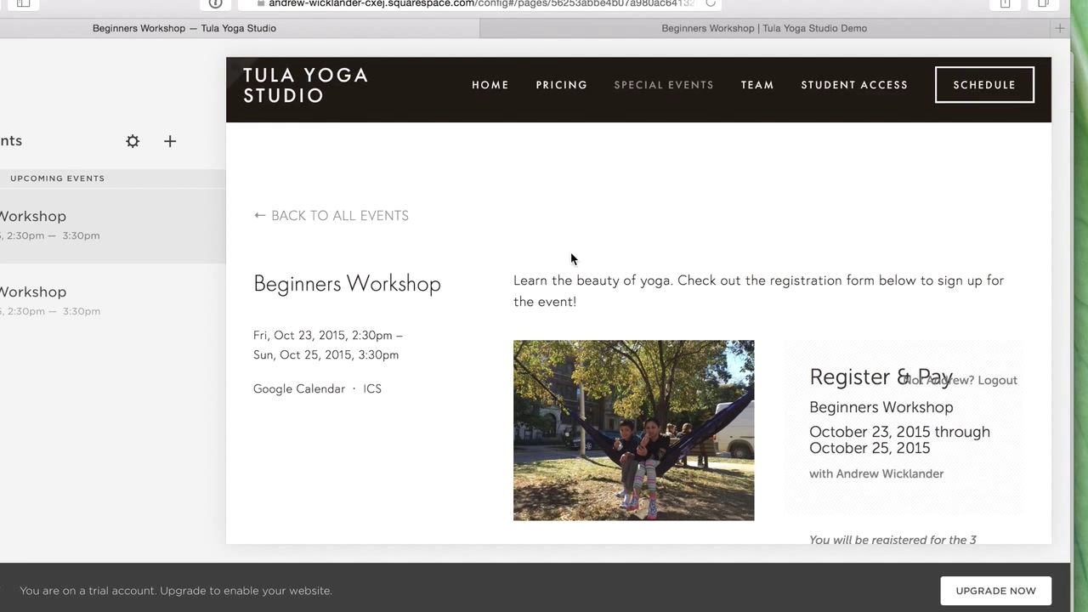
- Open the event content and move the hammock photo beside the description
scroll(680, 306, down, 5)
scroll(721, 315, up, 3)
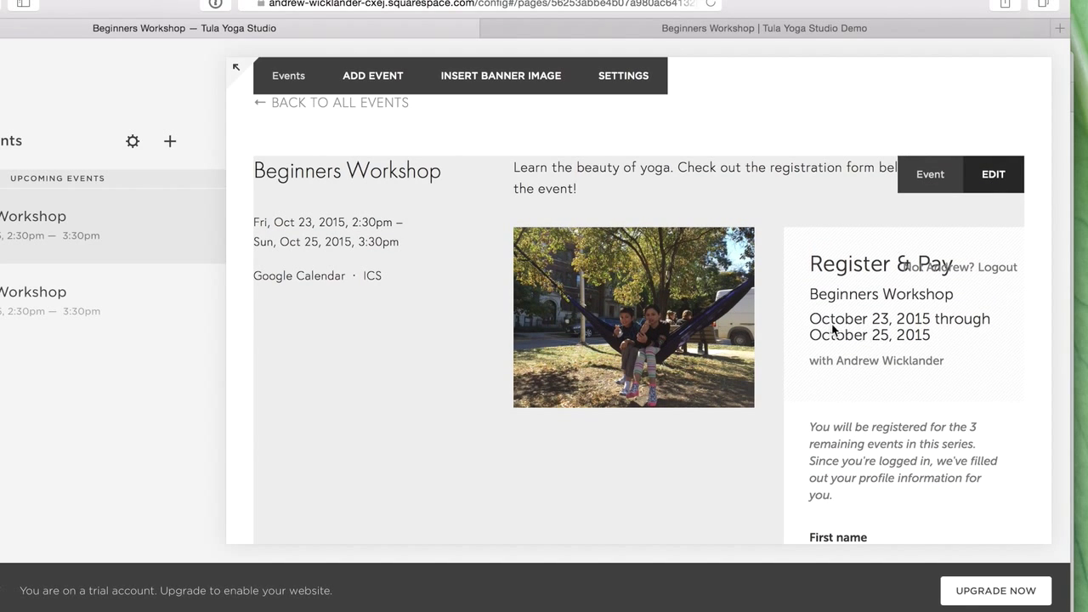
click(569, 284)
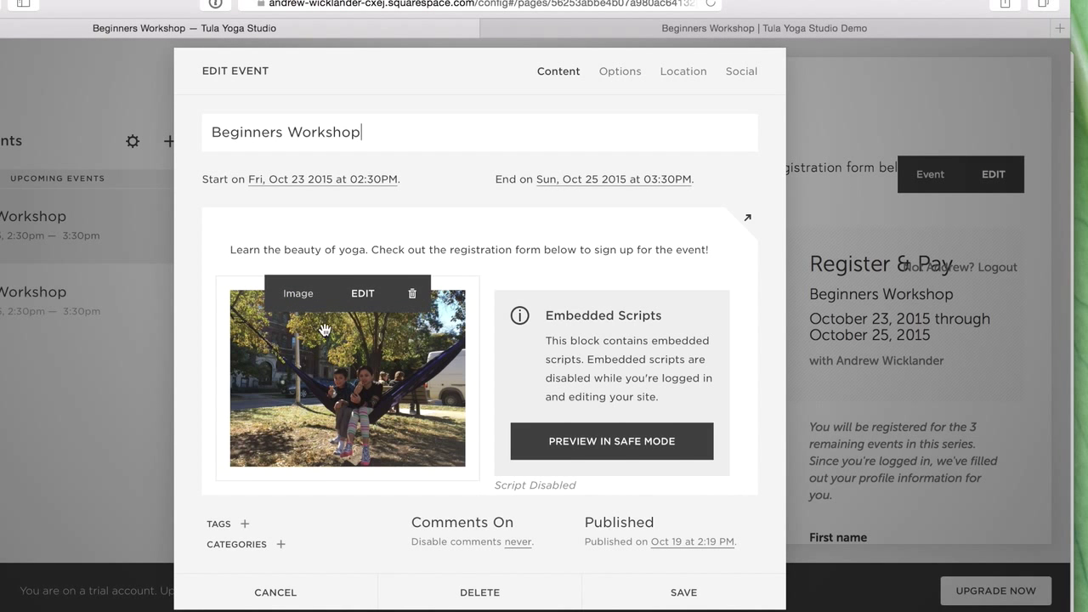
drag(323, 282, 606, 245)
scroll(468, 369, down, 2)
scroll(448, 399, up, 2)
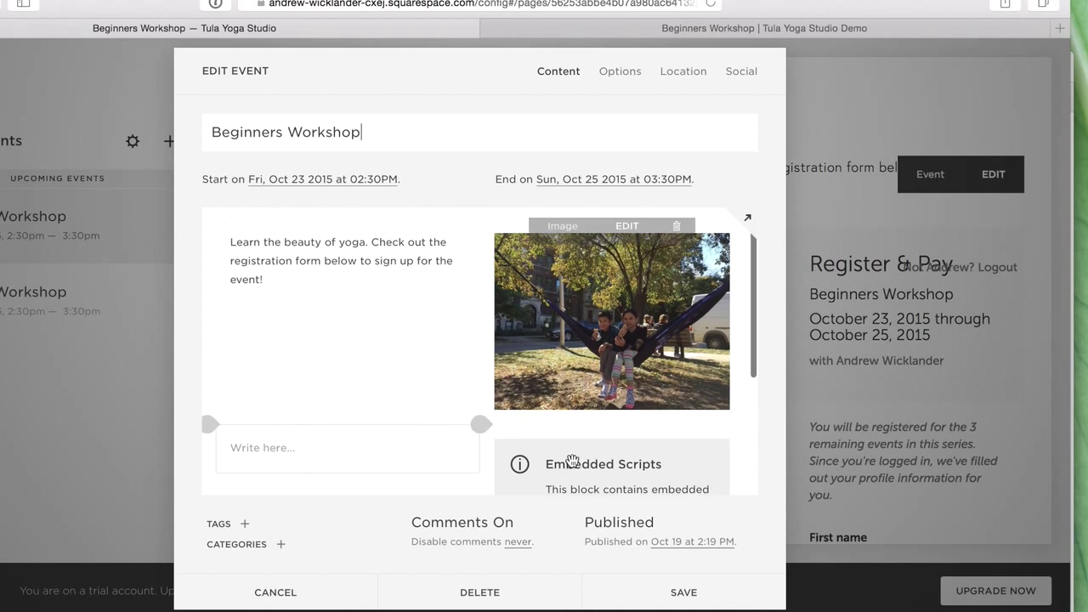
- Move the registration widget full-width below the text and photo
drag(489, 376, 312, 348)
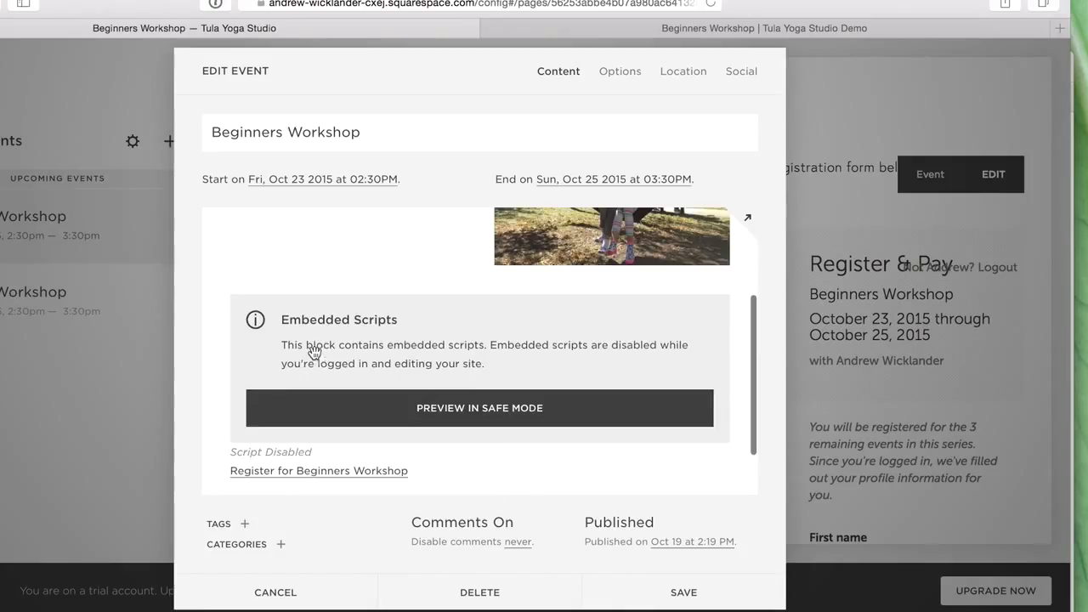
scroll(466, 389, up, 3)
scroll(467, 396, up, 3)
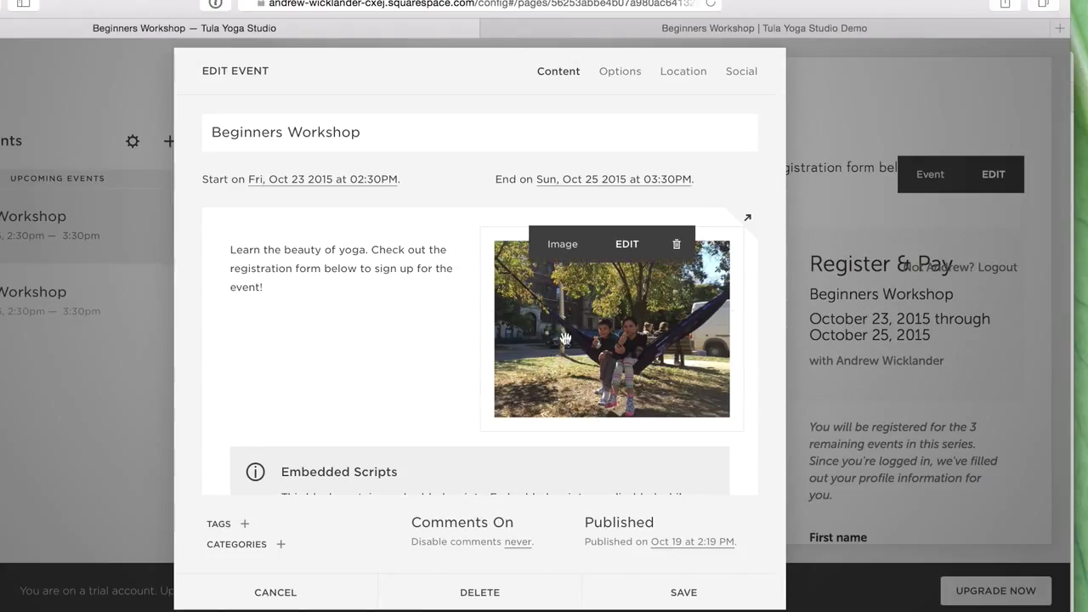
- Shift the photo to the left of the description and save the event
drag(302, 321, 261, 282)
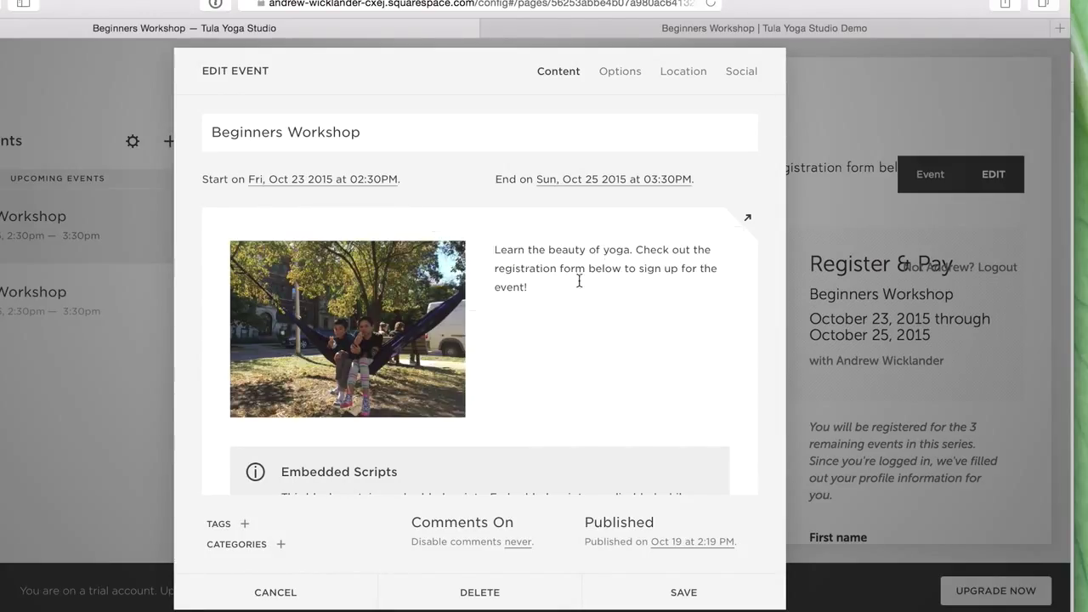
scroll(597, 299, down, 2)
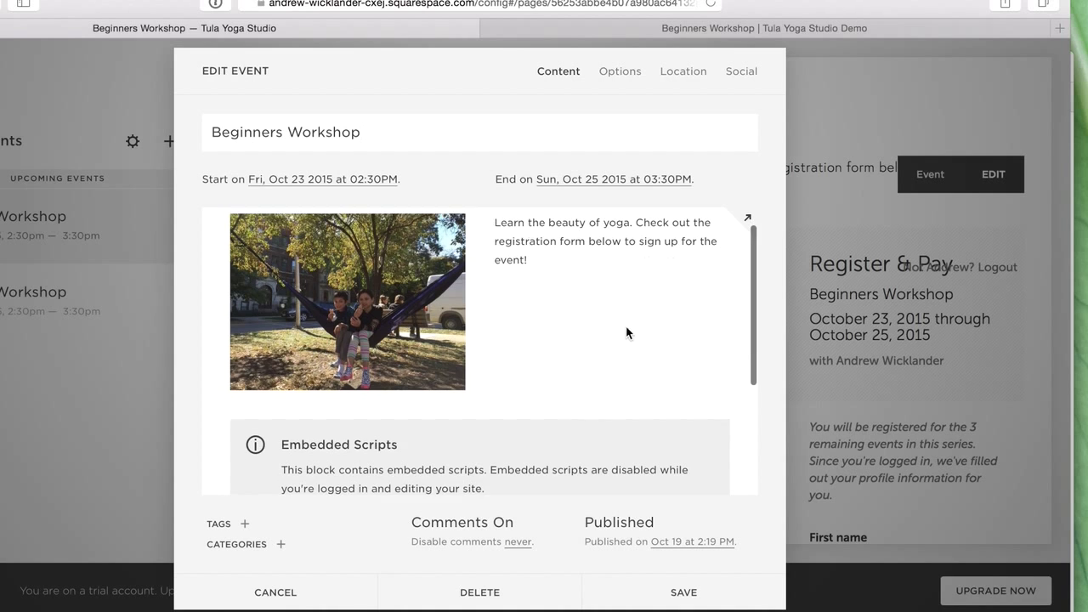
scroll(650, 333, down, 4)
scroll(651, 328, up, 5)
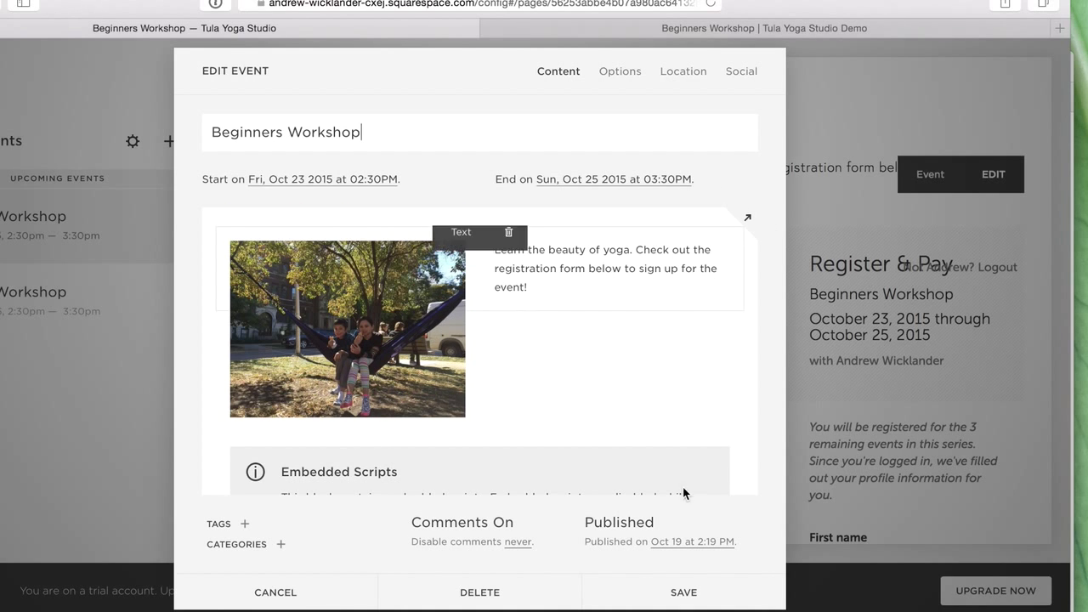
click(697, 592)
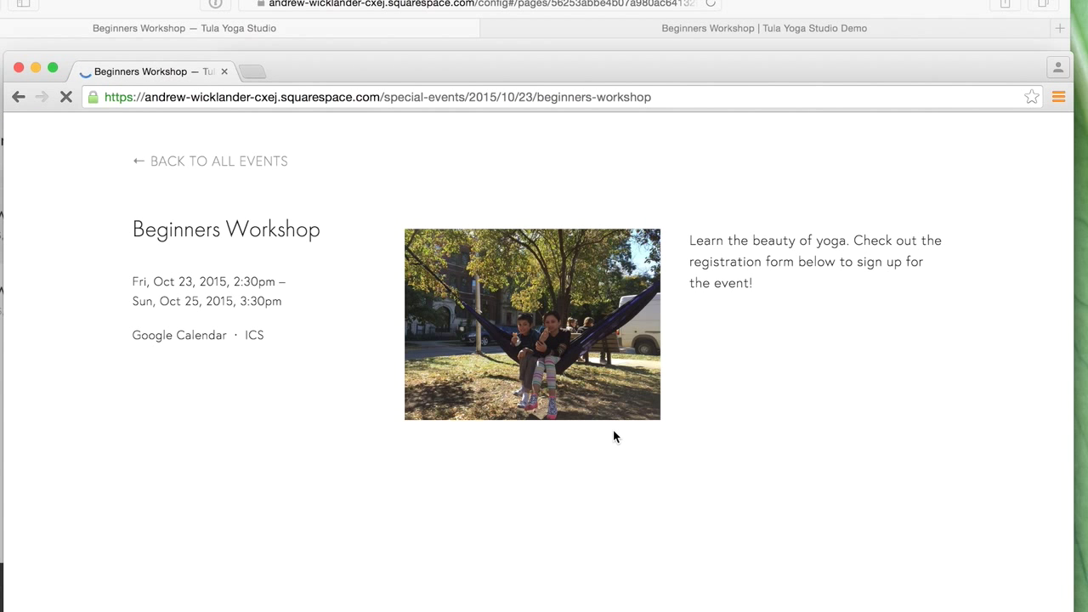
scroll(613, 429, down, 4)
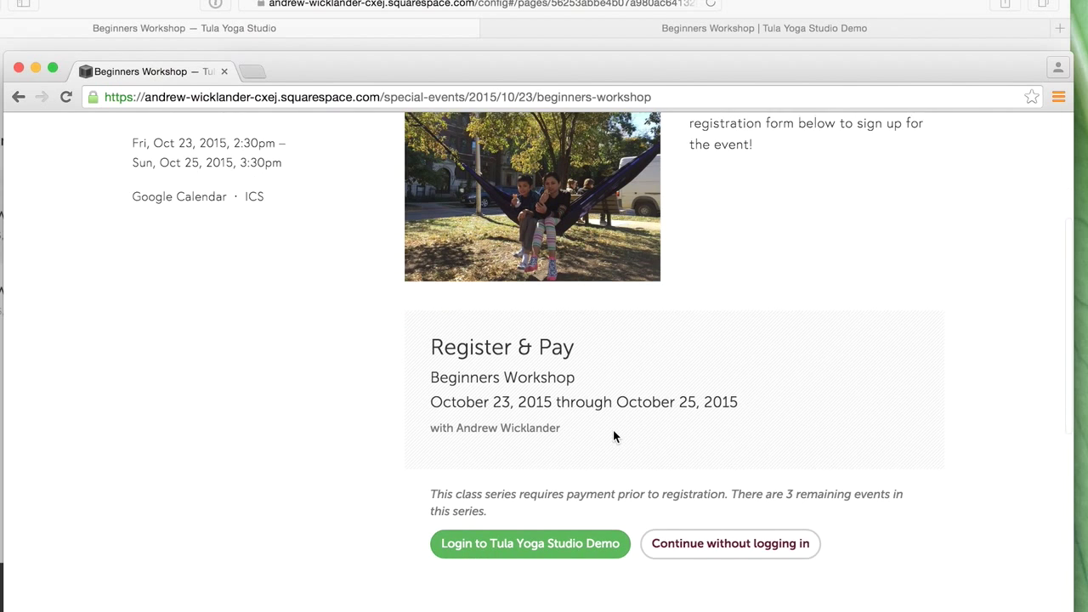
scroll(613, 435, up, 5)
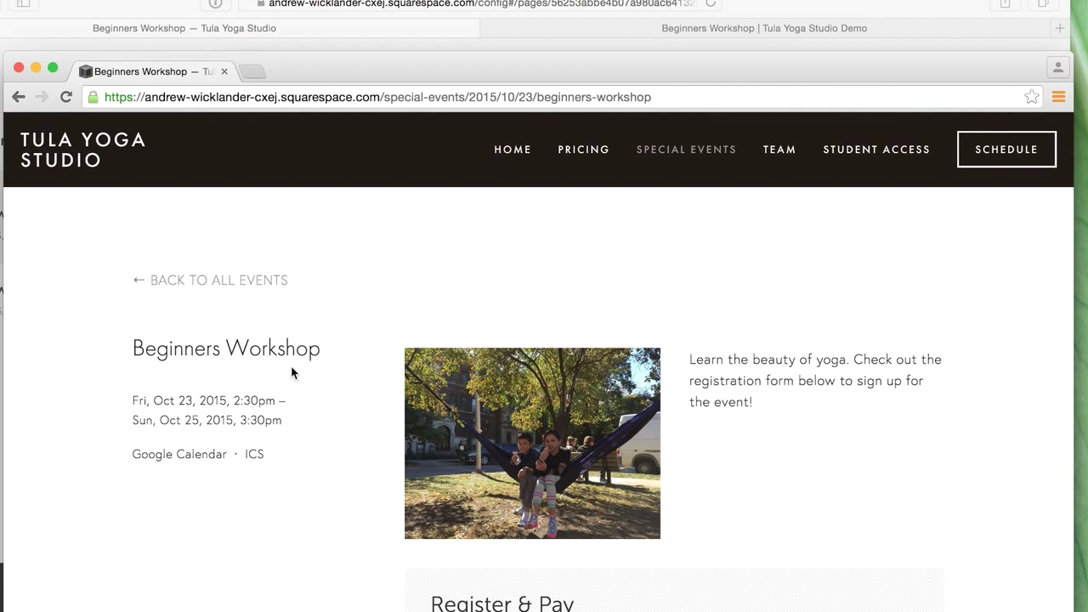
scroll(799, 387, down, 3)
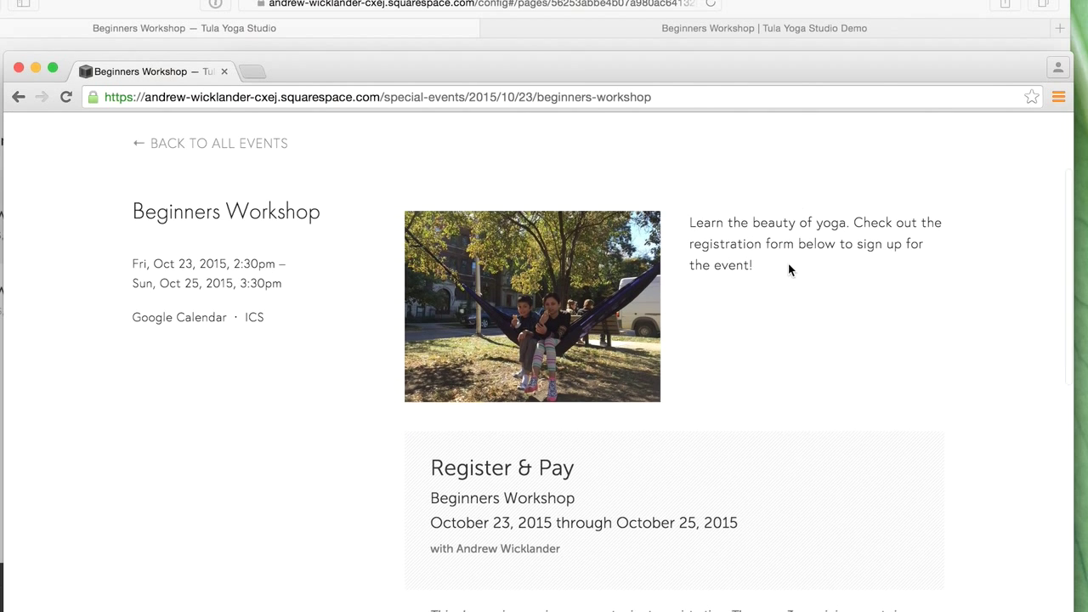
scroll(788, 270, down, 5)
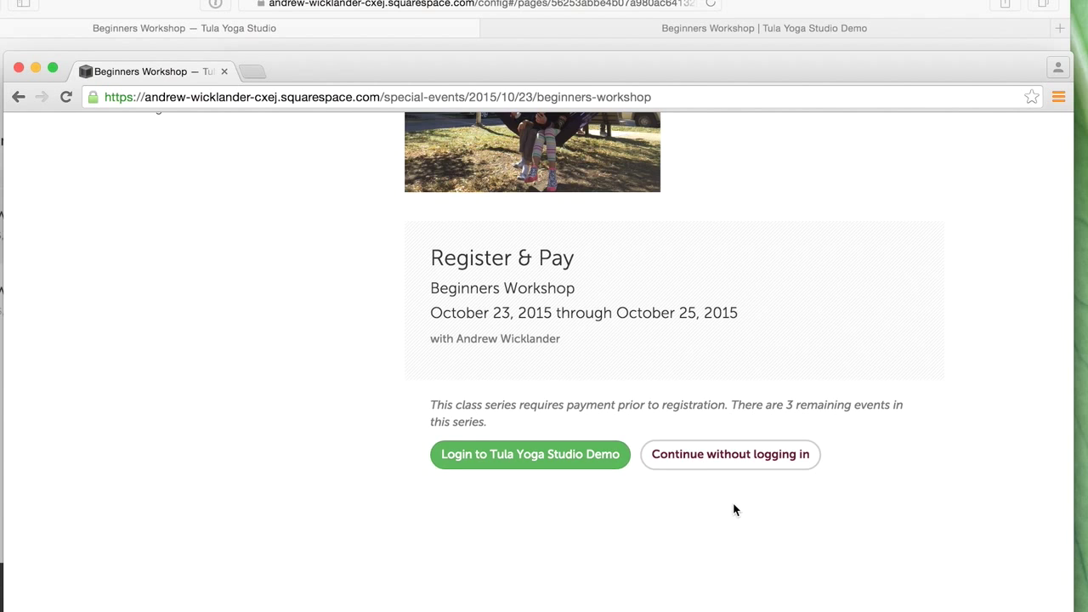
scroll(733, 503, up, 5)
scroll(709, 502, down, 2)
scroll(709, 479, down, 1)
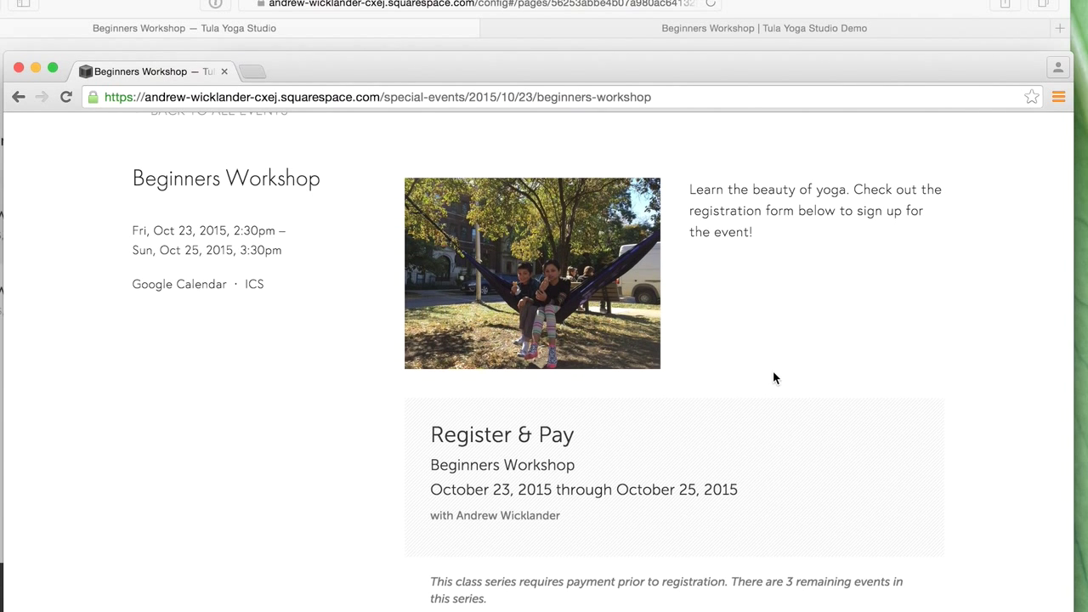
scroll(774, 377, down, 3)
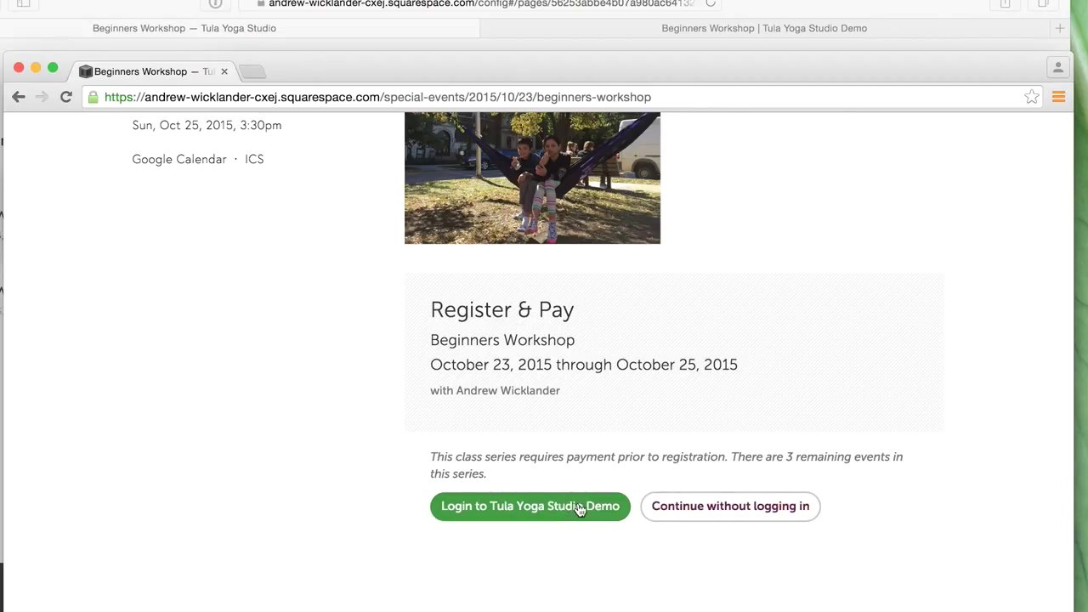
scroll(578, 508, up, 2)
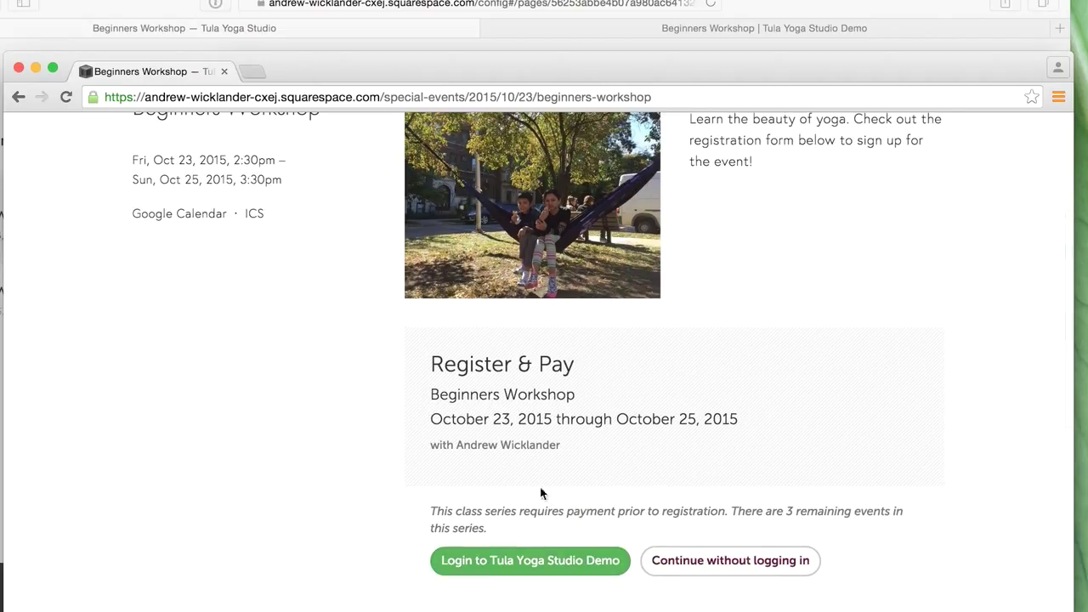
- Launch the Photo Booth app from the top Spotlight result for the query 'photo boo'
key(super+space)
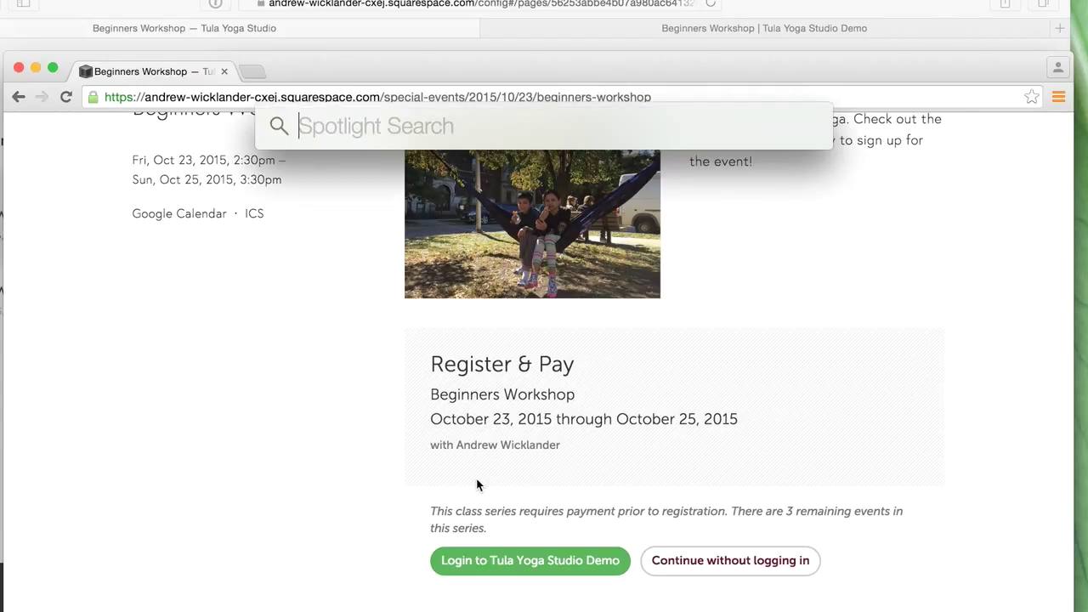
text(photo)
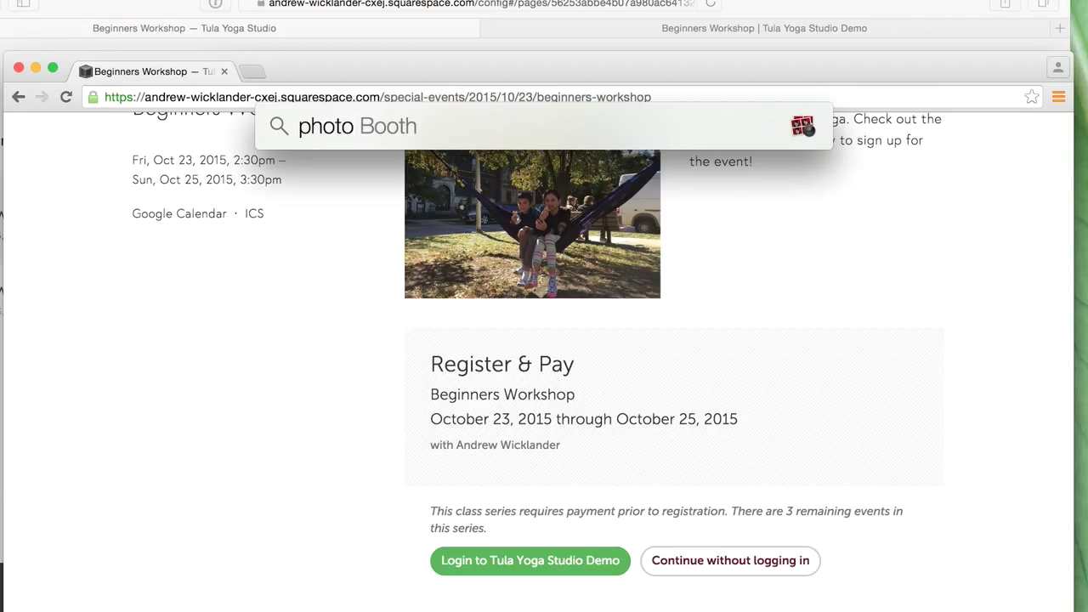
text( bot)
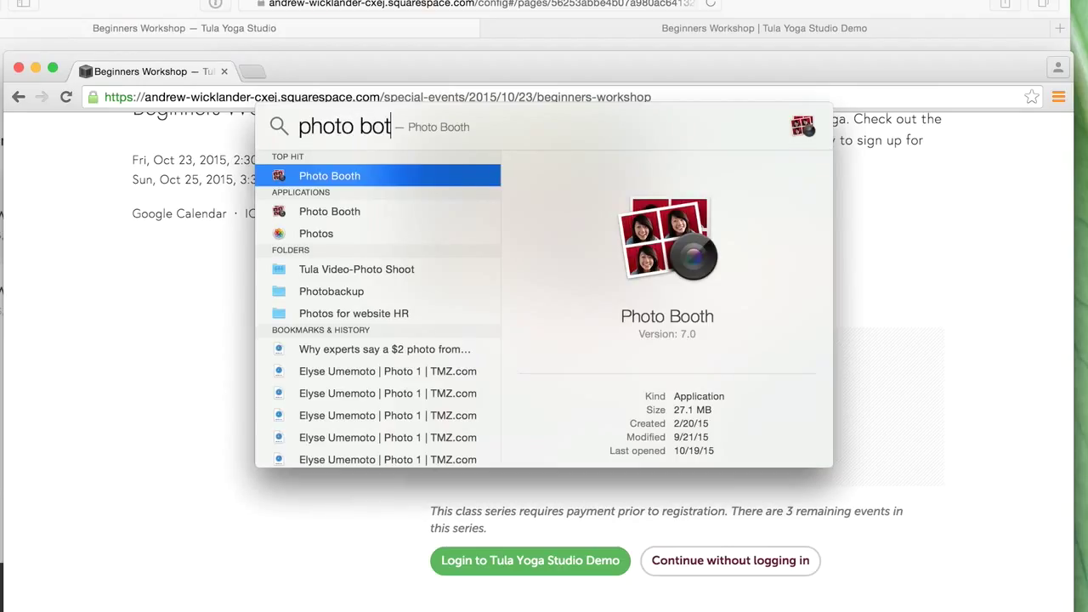
key(BackSpace)
text(o)
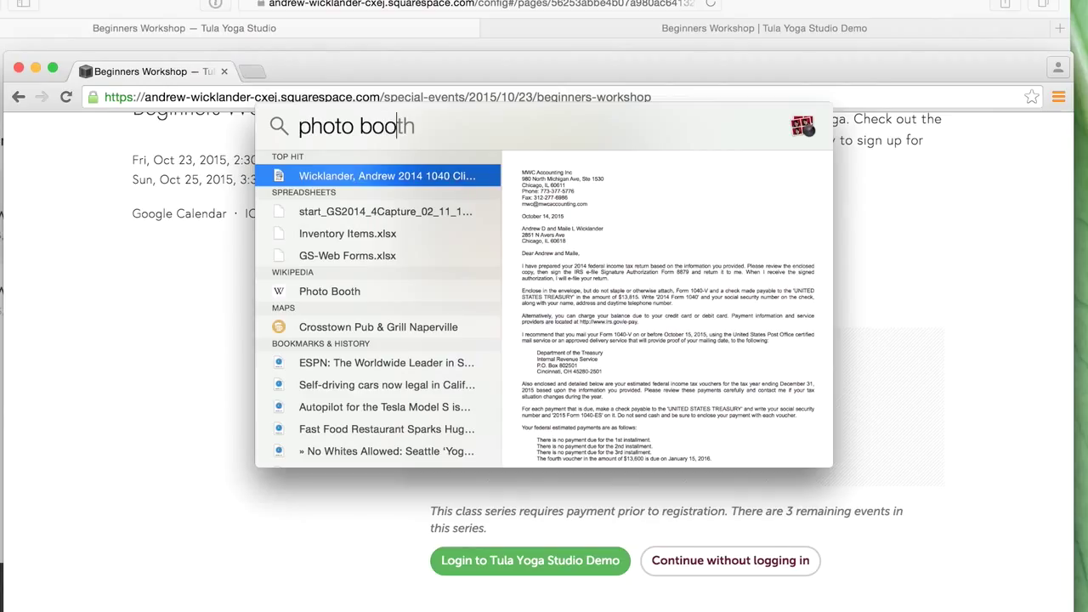
key(Return)
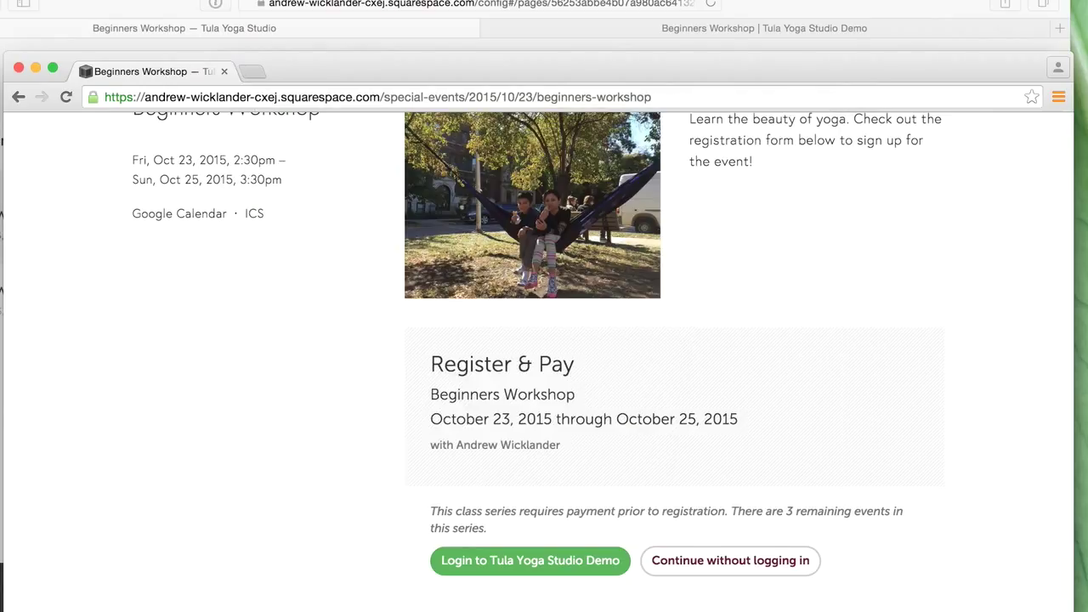
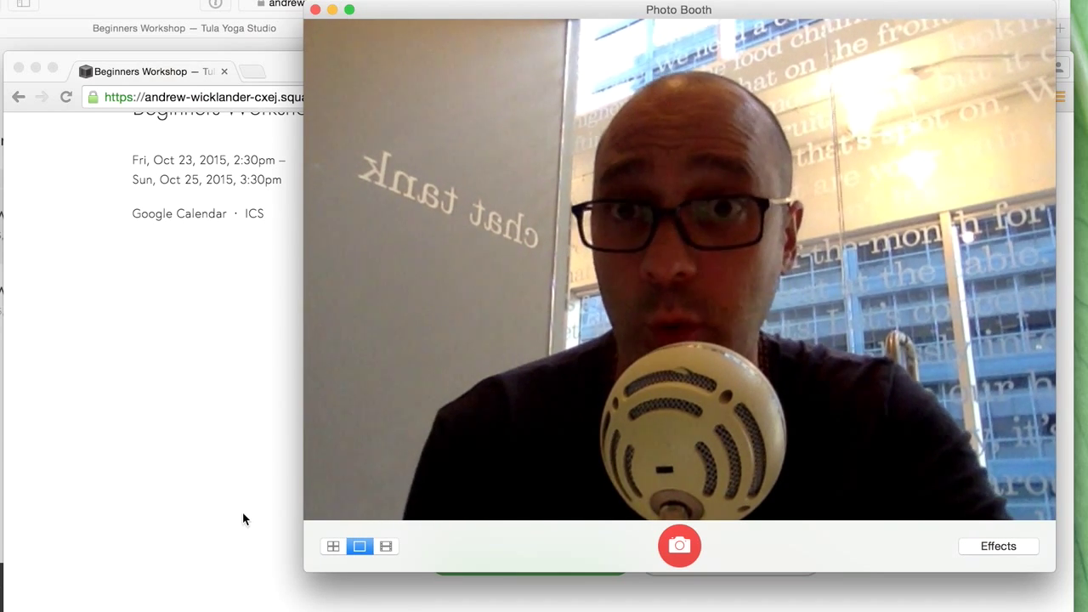
- Bring the live Beginners Workshop event page forward and look it over
click(261, 321)
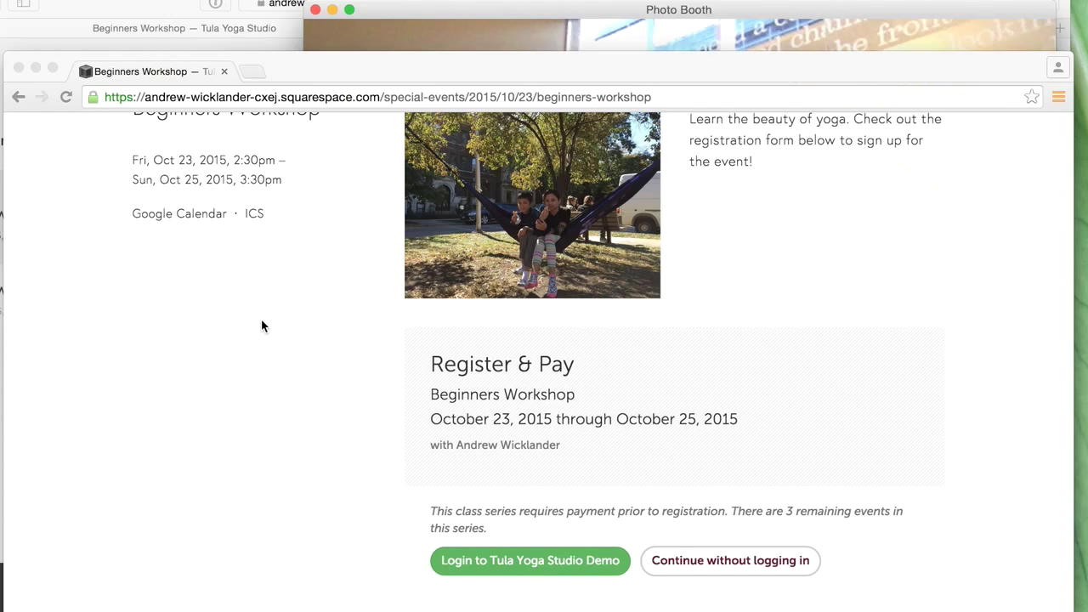
scroll(478, 385, up, 3)
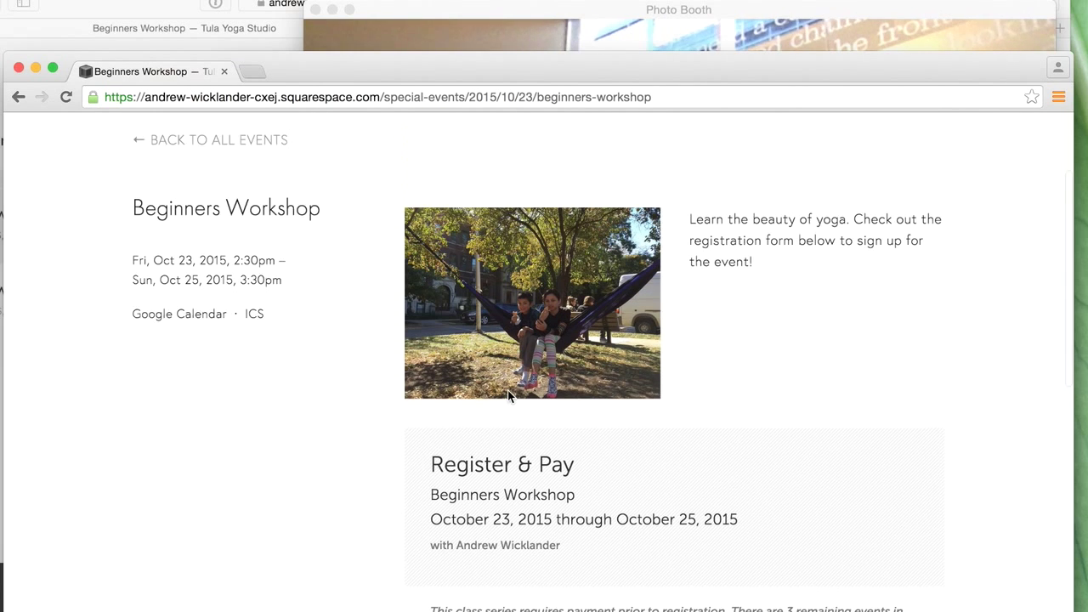
scroll(743, 446, down, 4)
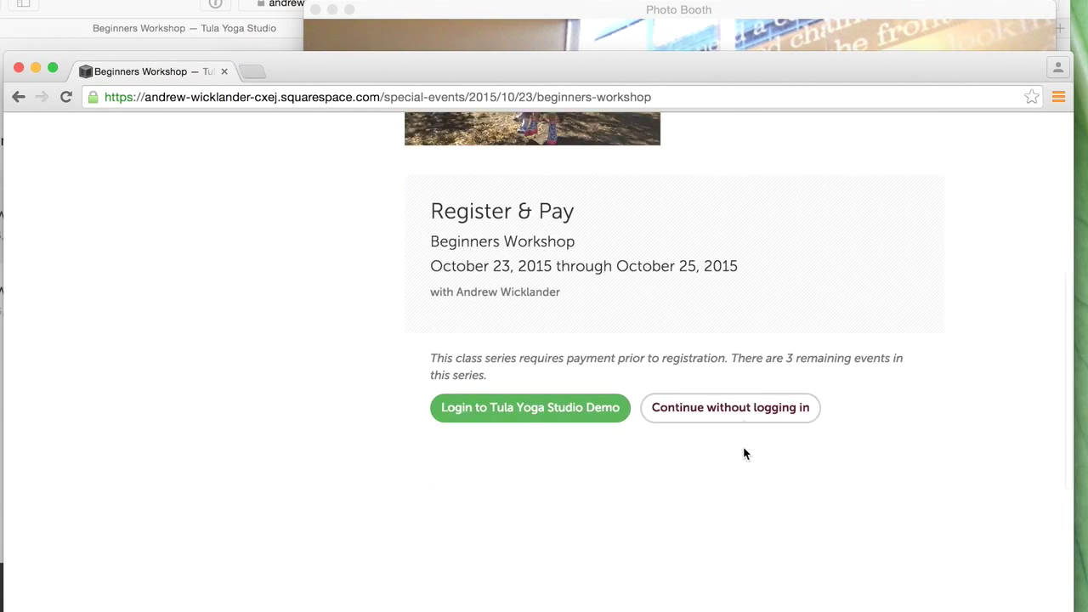
scroll(739, 449, up, 5)
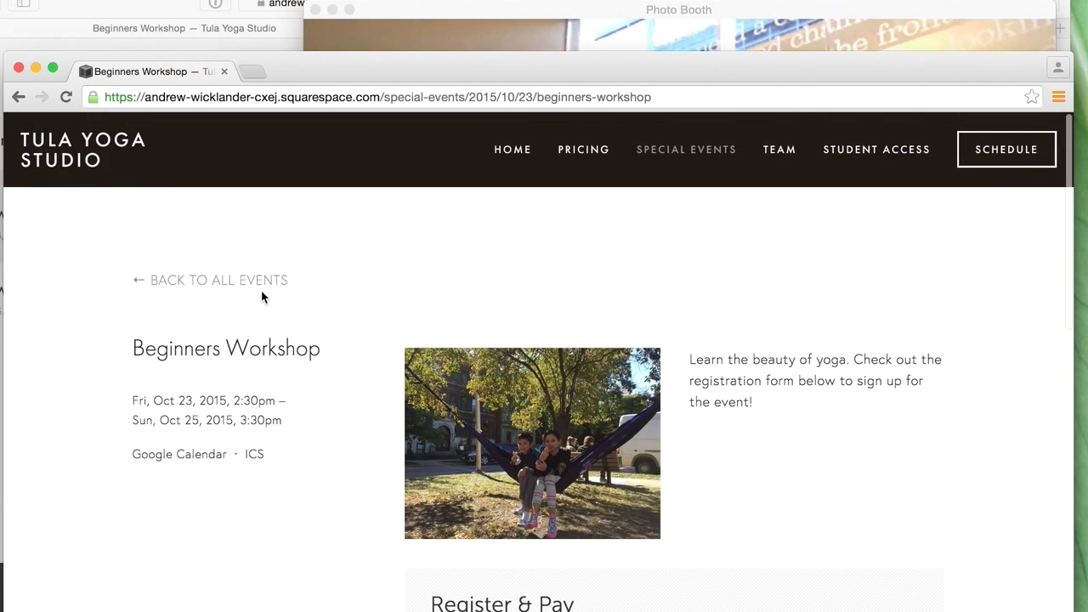
- Go back to All Events, reopen Beginners Workshop, then bring up the Squarespace editor
click(236, 279)
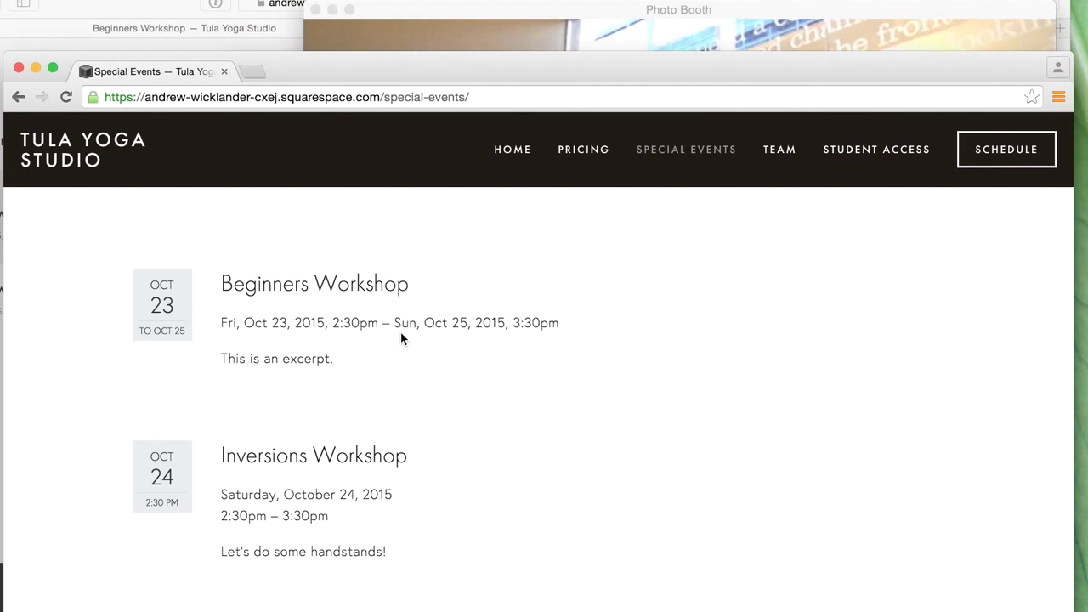
click(371, 280)
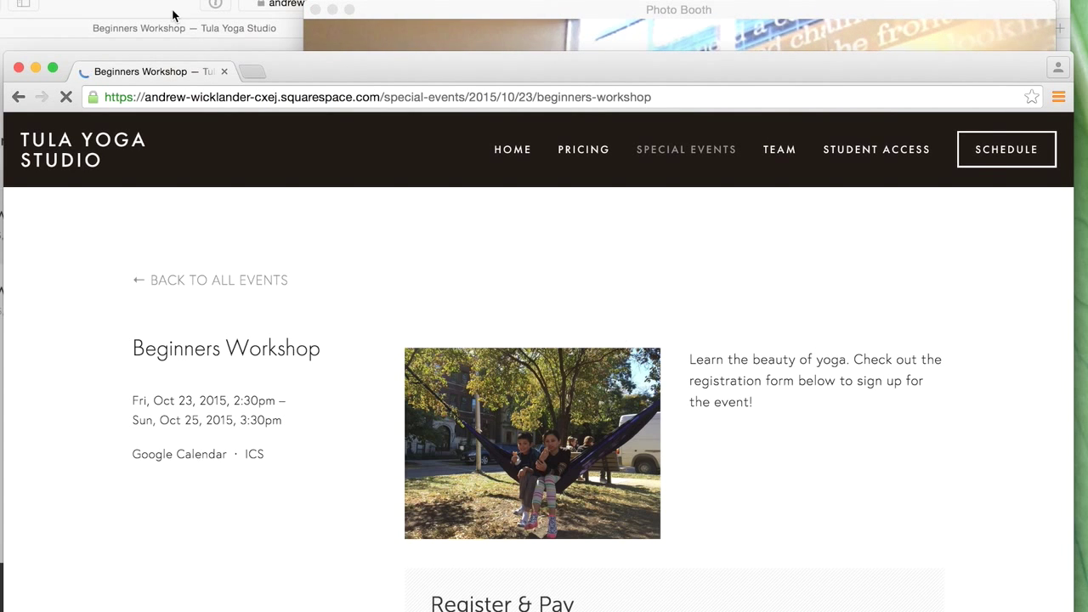
click(227, 31)
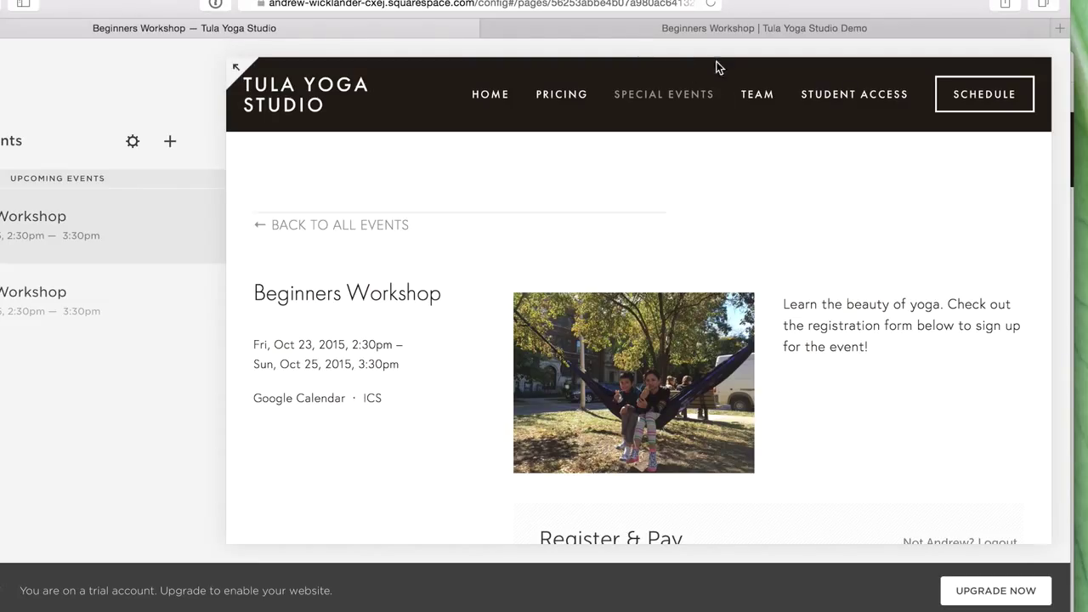
- Set the Tula Beginners Workshop series to 'No, payment is not required', save it, and refresh
click(719, 31)
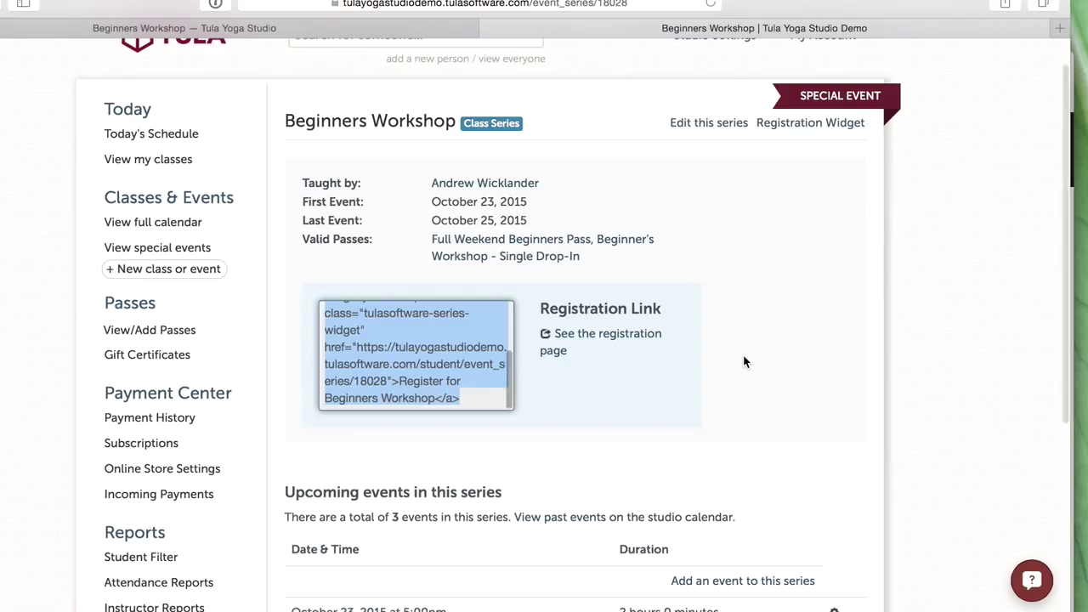
click(762, 360)
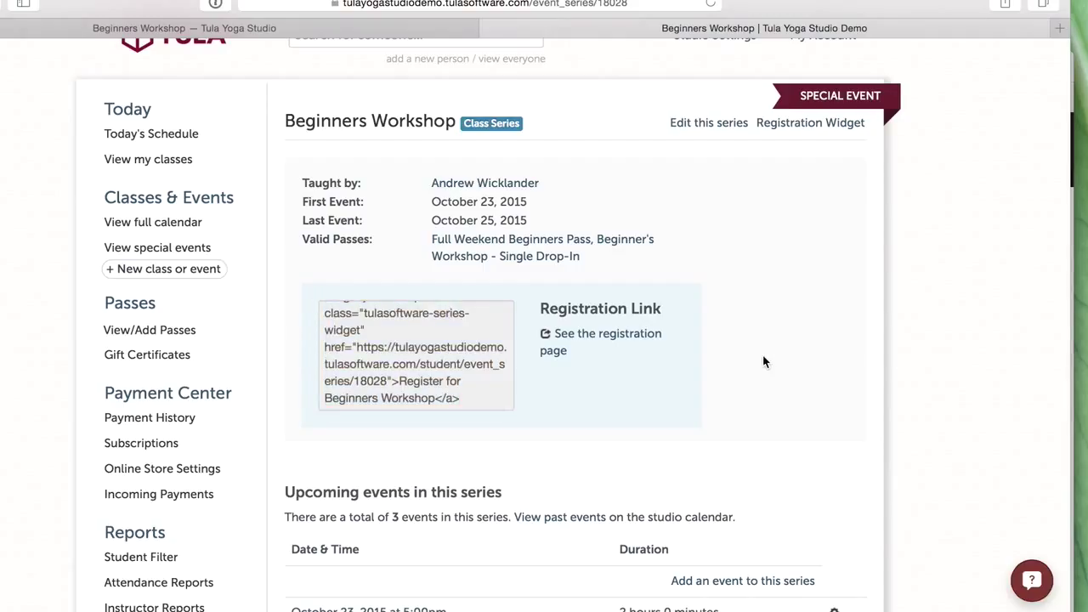
click(709, 128)
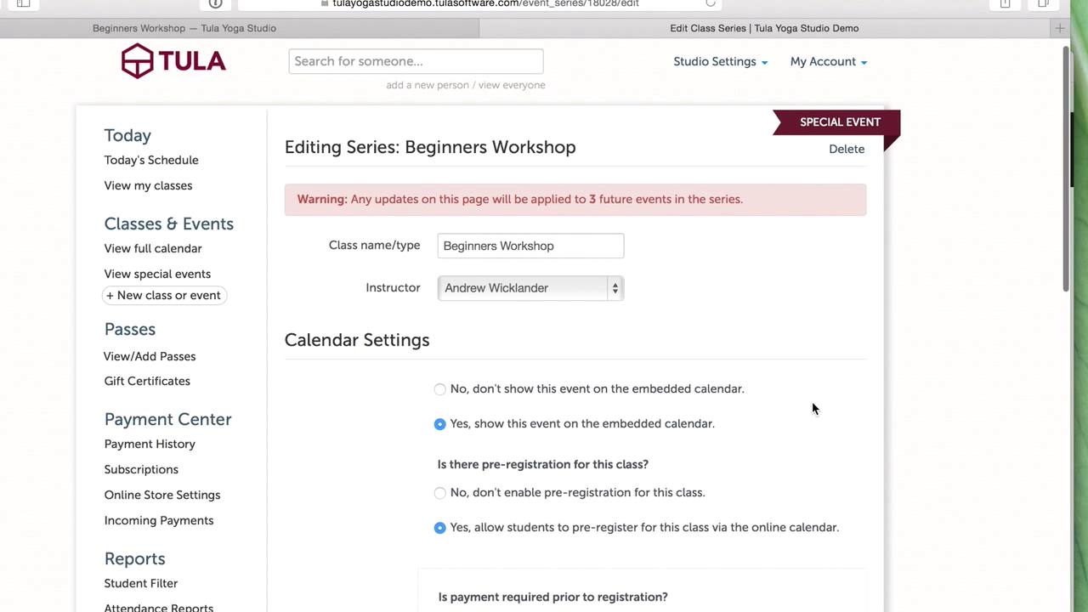
scroll(812, 409, down, 5)
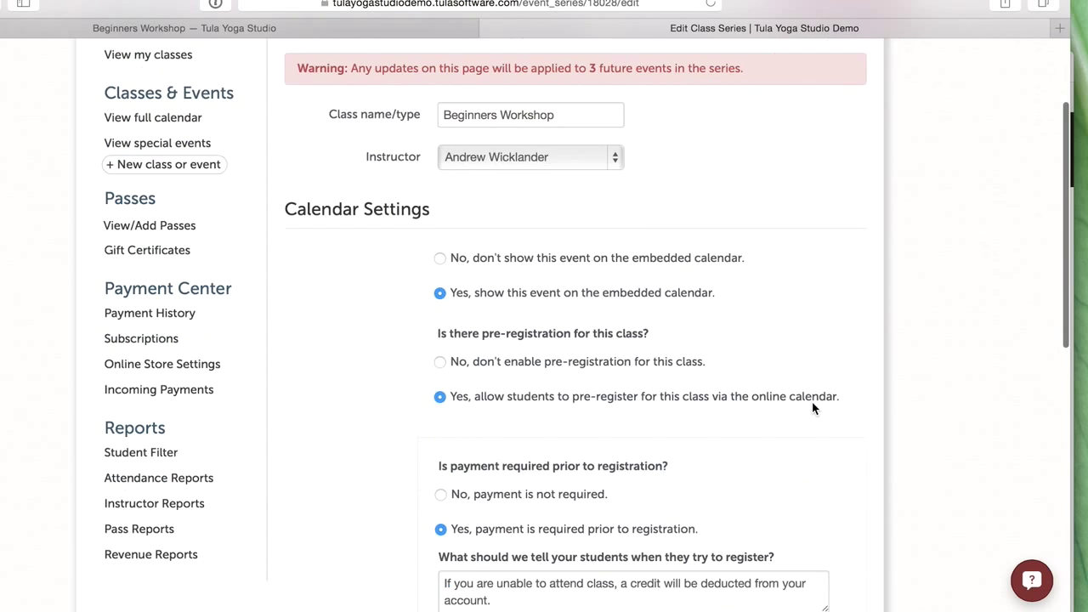
scroll(812, 409, down, 4)
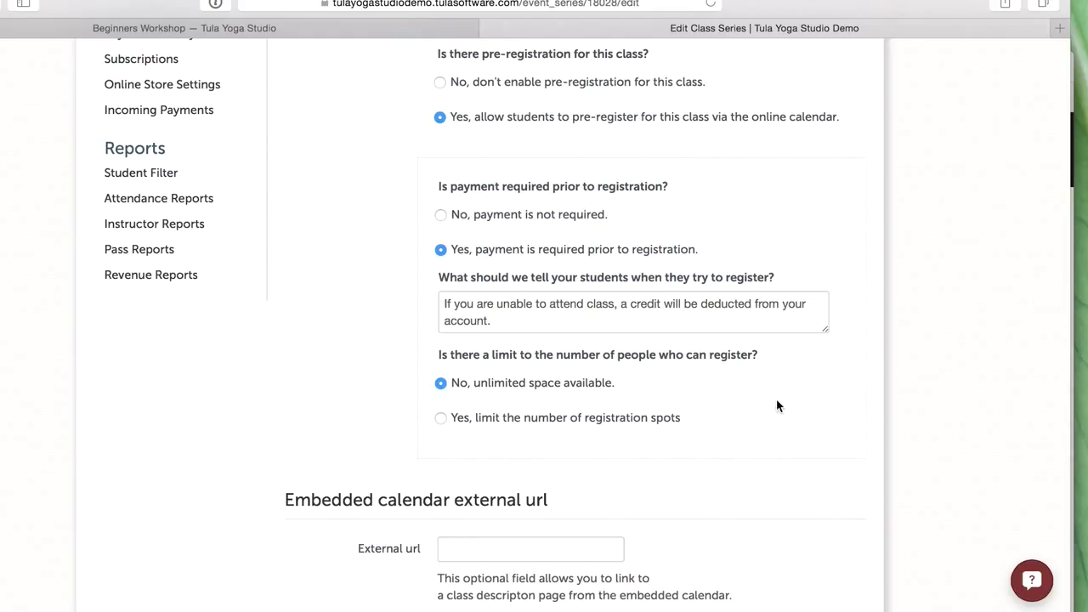
click(531, 218)
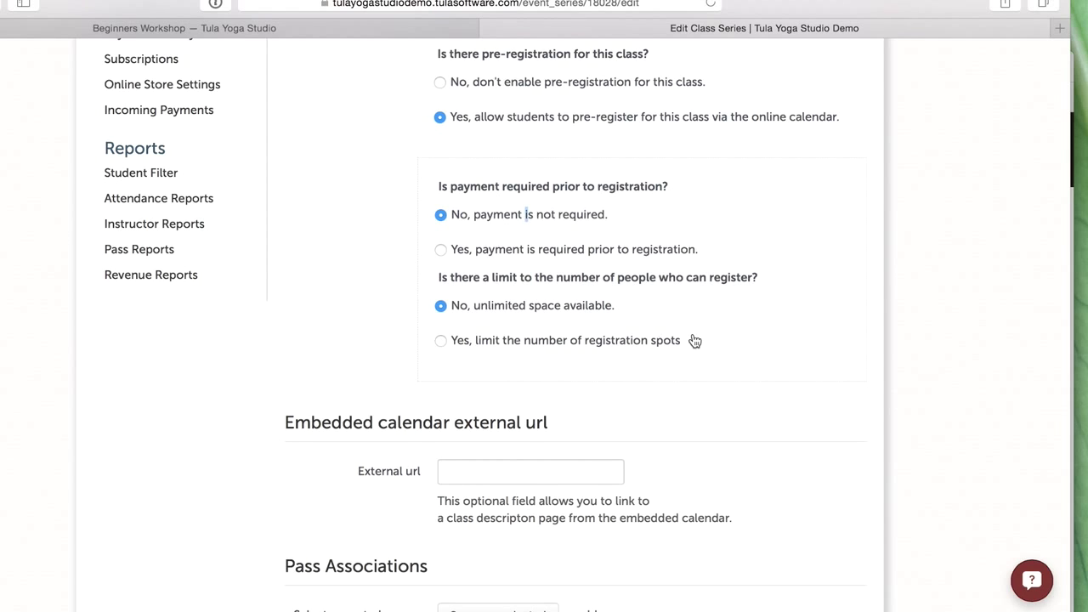
scroll(695, 340, down, 5)
click(493, 502)
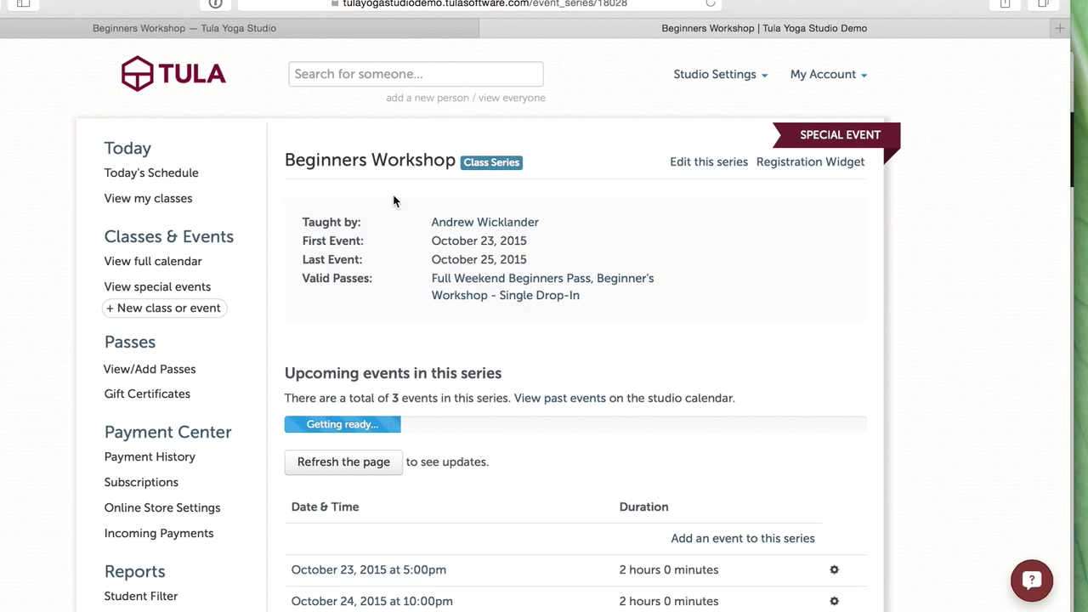
click(387, 470)
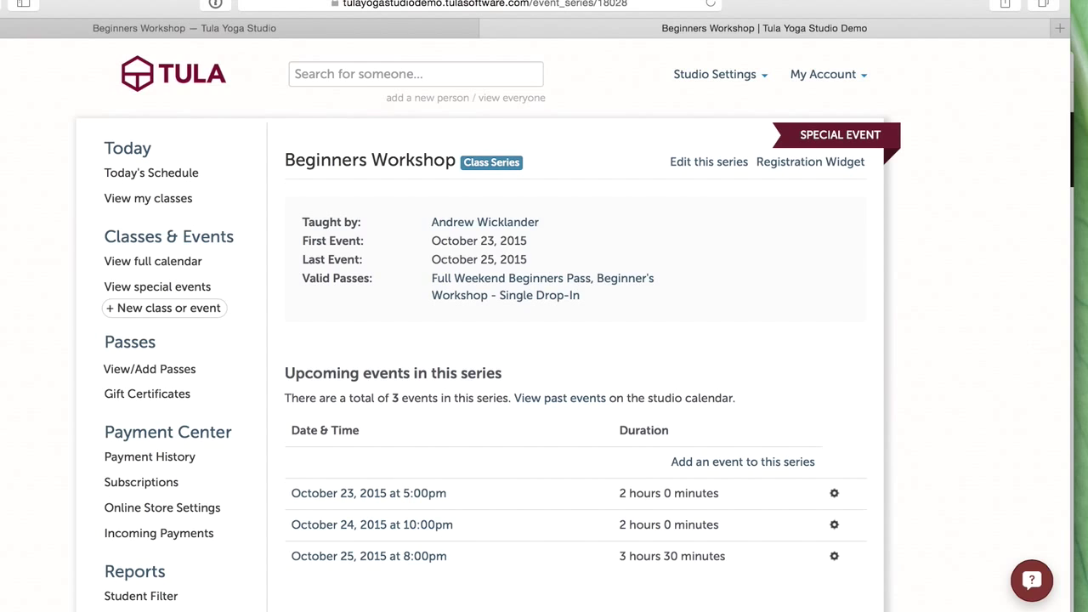
key(super+Tab)
- Continue without logging in and scroll down to the Register form for the 3 remaining events
scroll(712, 462, down, 5)
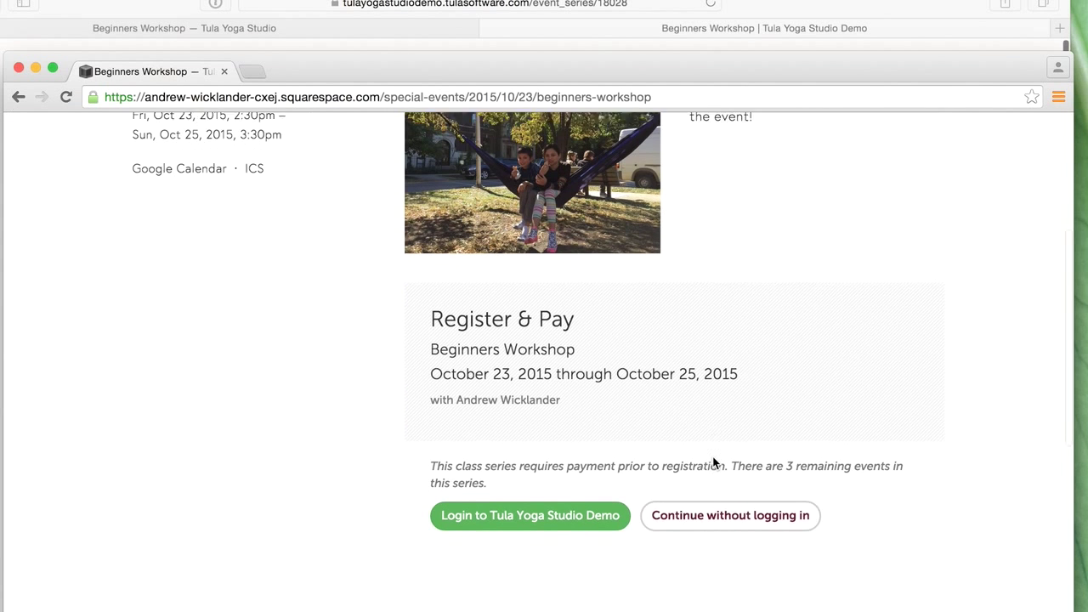
click(747, 518)
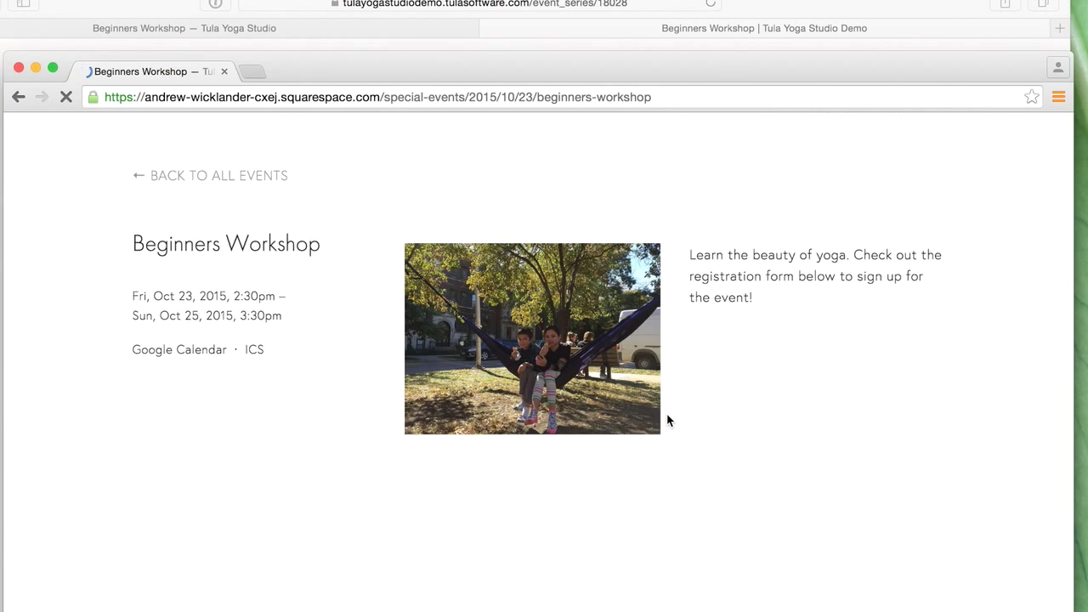
scroll(775, 437, down, 2)
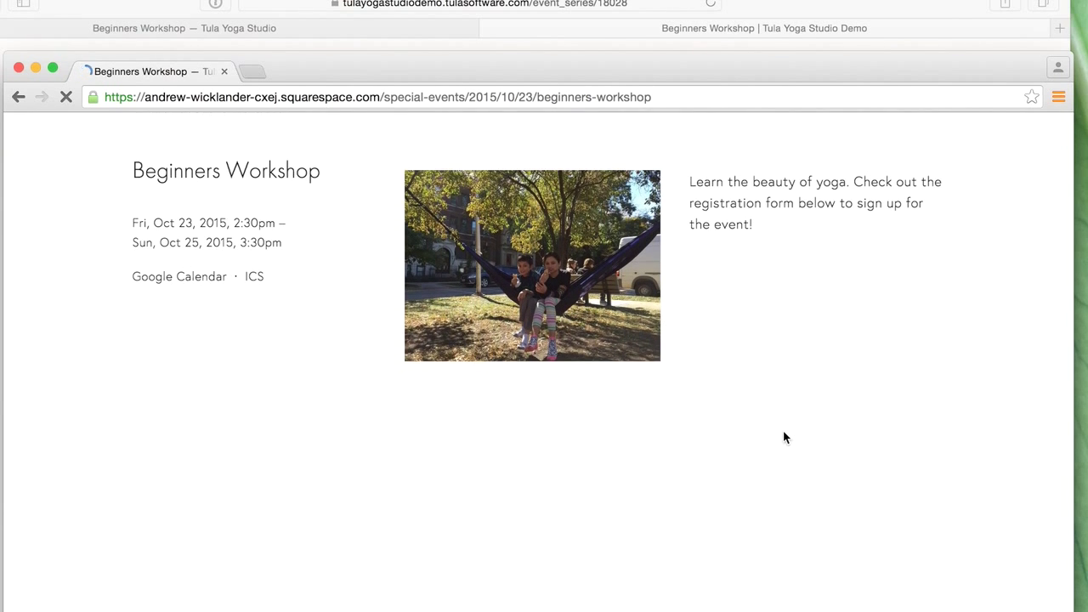
scroll(786, 423, down, 1)
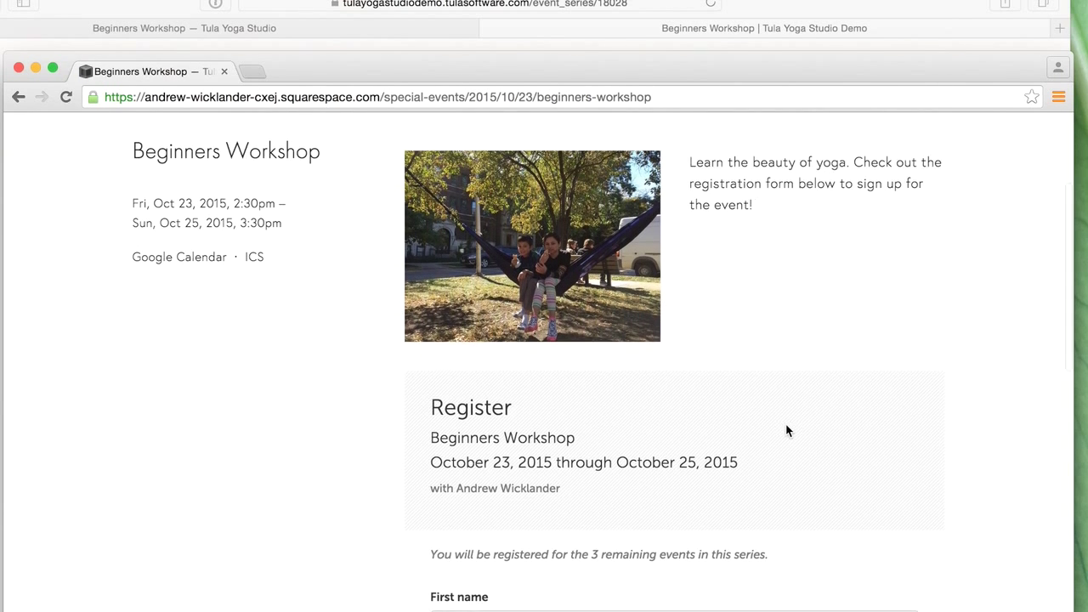
scroll(853, 364, down, 3)
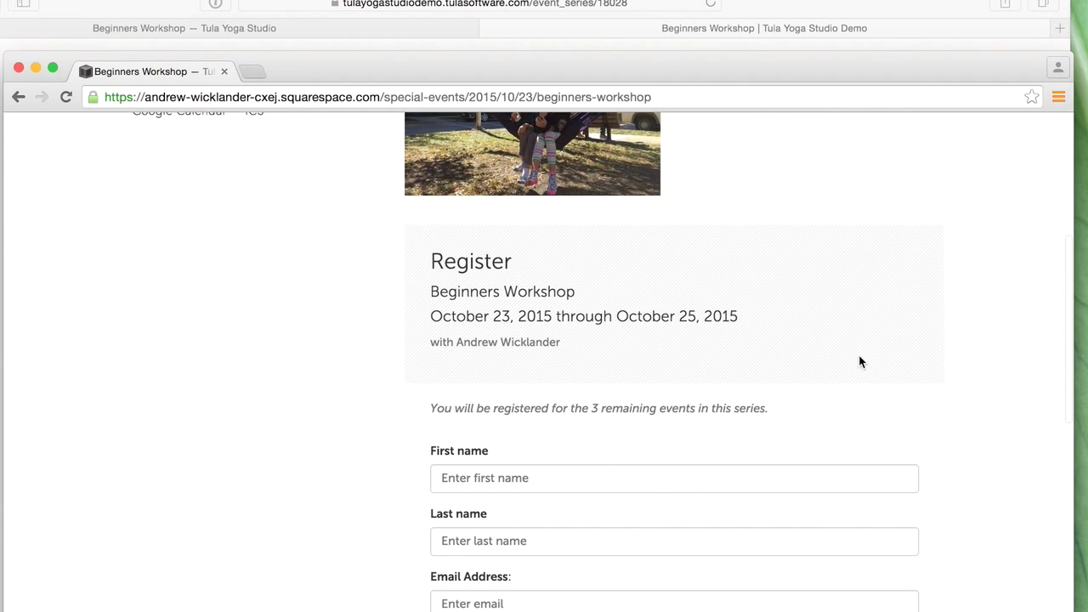
scroll(859, 362, down, 3)
scroll(859, 362, down, 1)
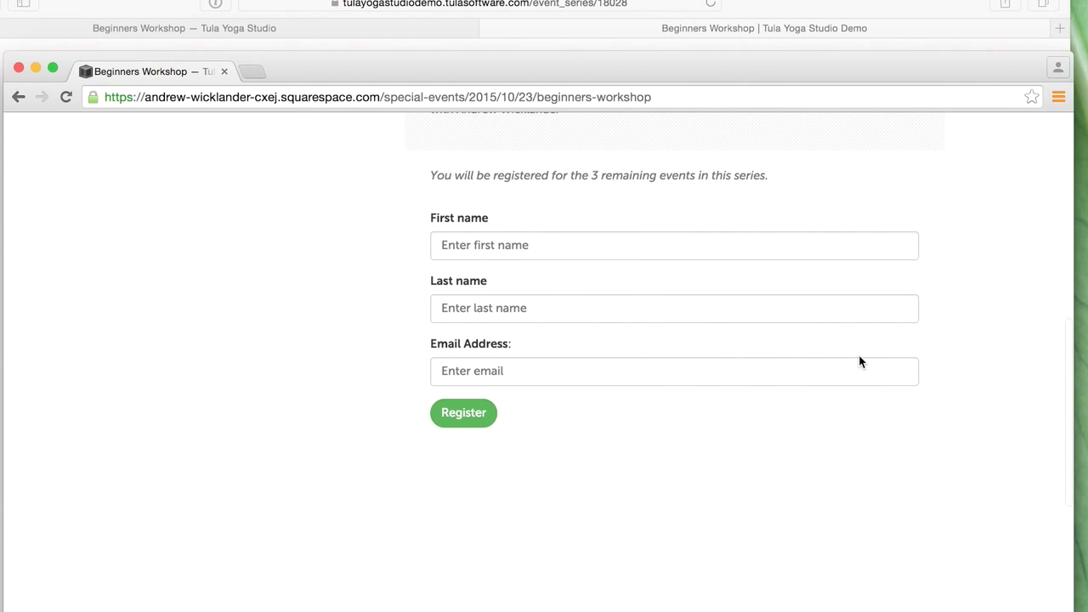
scroll(671, 342, up, 10)
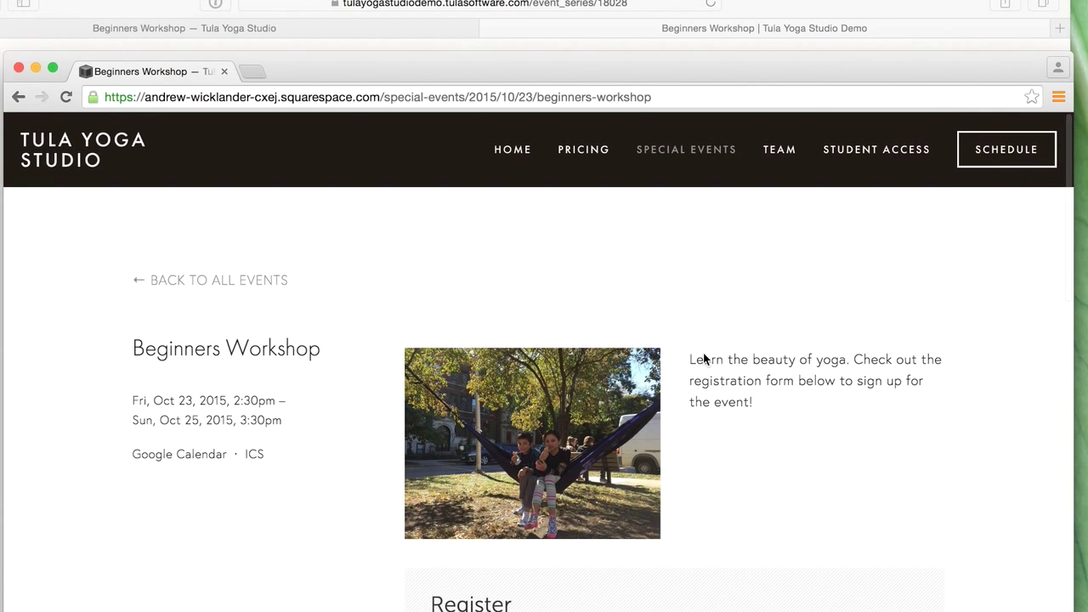
scroll(714, 363, down, 3)
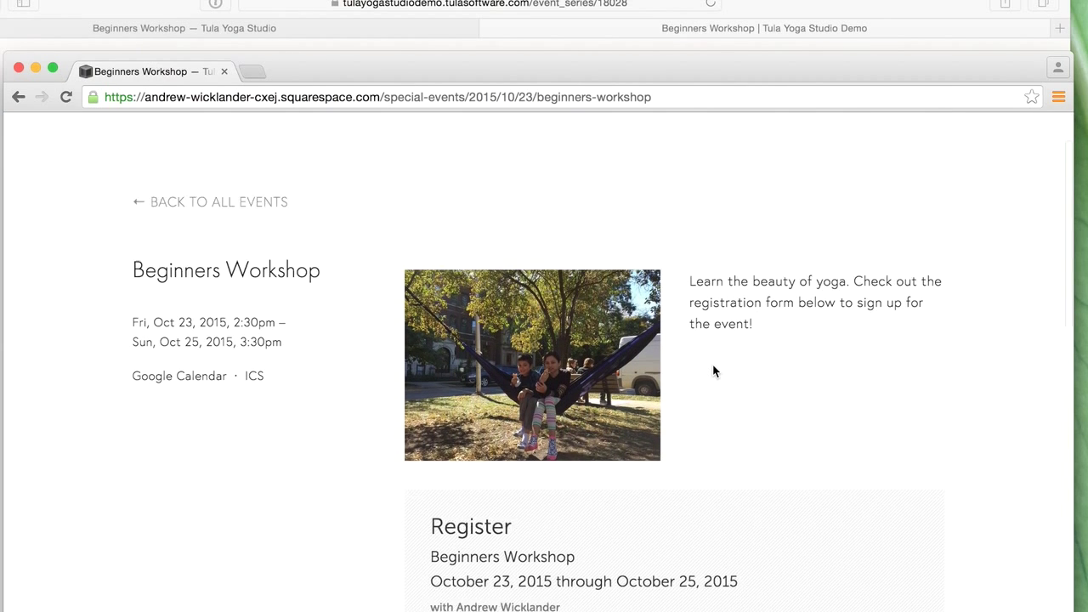
scroll(793, 429, down, 2)
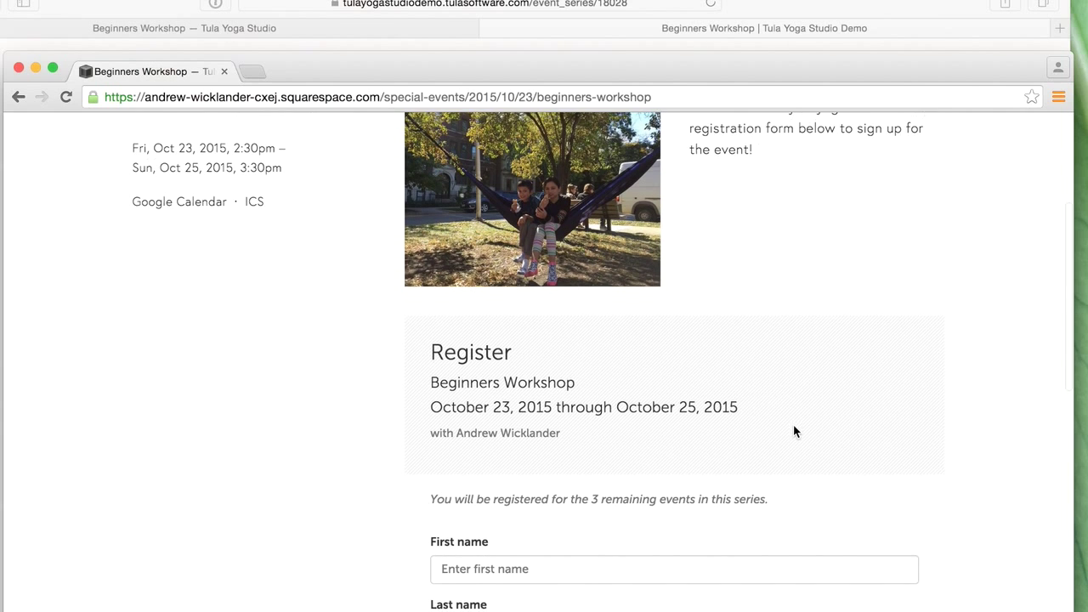
scroll(773, 403, down, 1)
scroll(773, 408, down, 2)
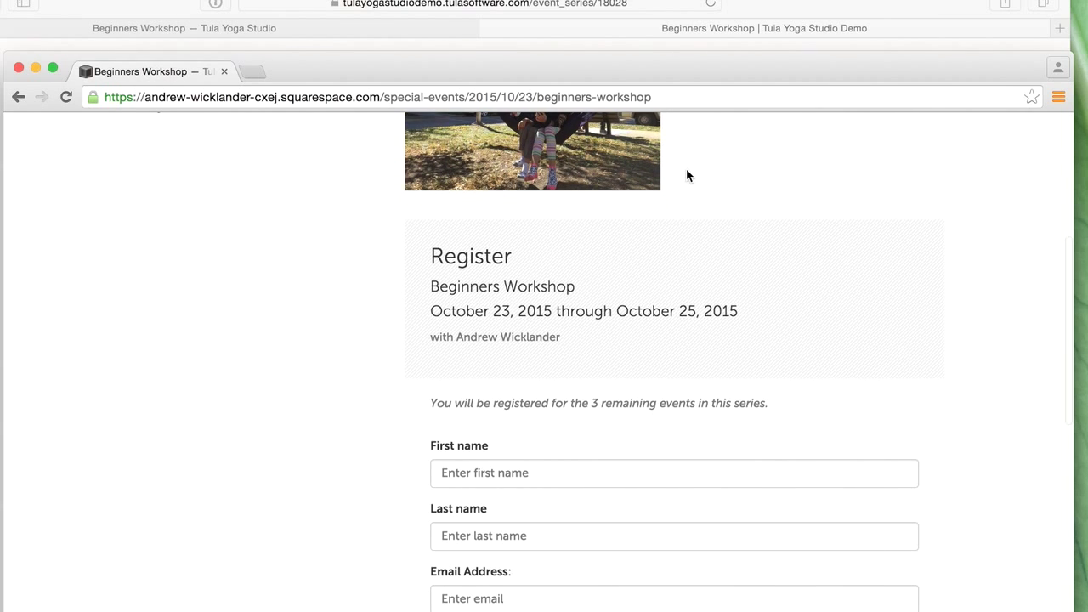
scroll(687, 175, up, 5)
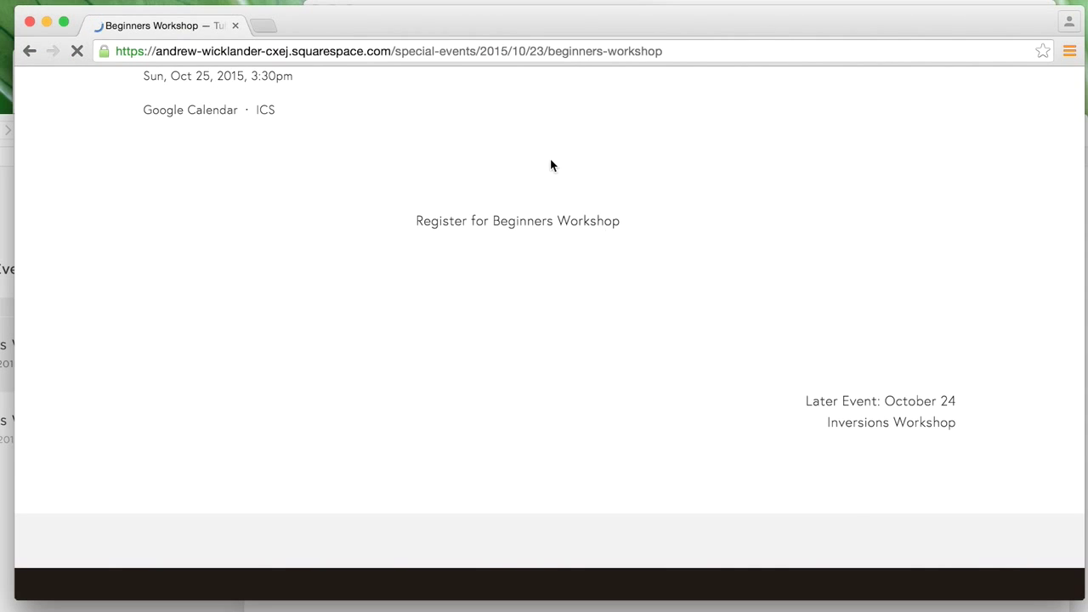
scroll(608, 325, up, 5)
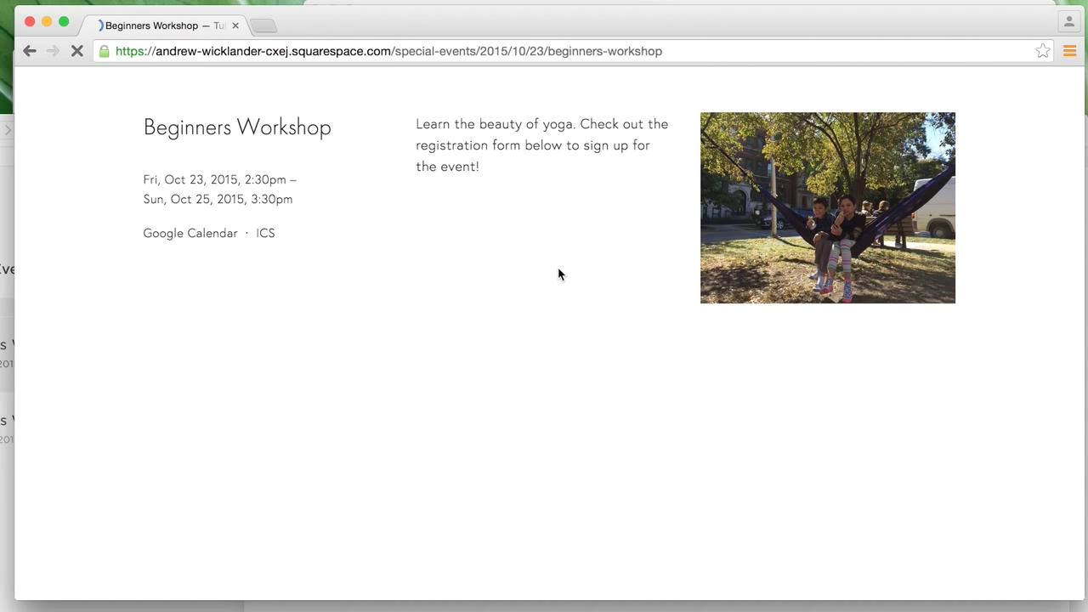
scroll(559, 270, up, 1)
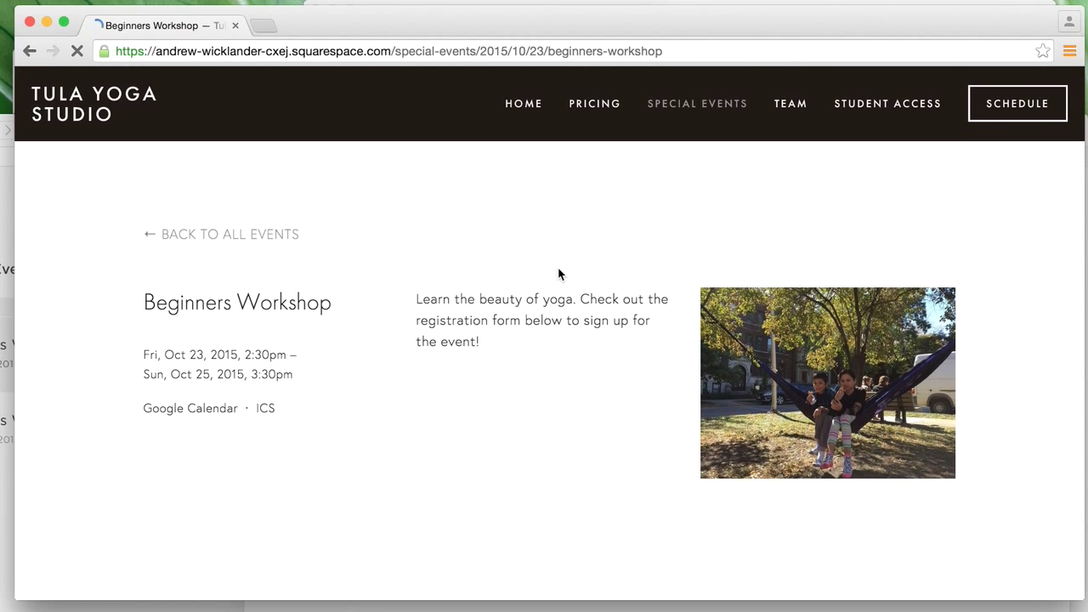
scroll(558, 268, down, 6)
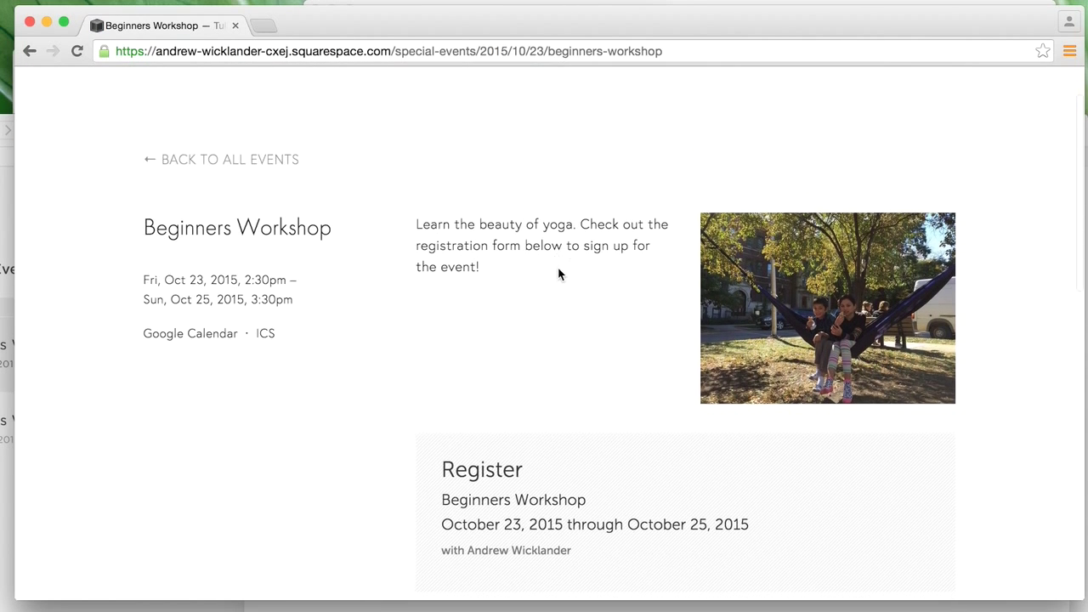
scroll(558, 273, down, 4)
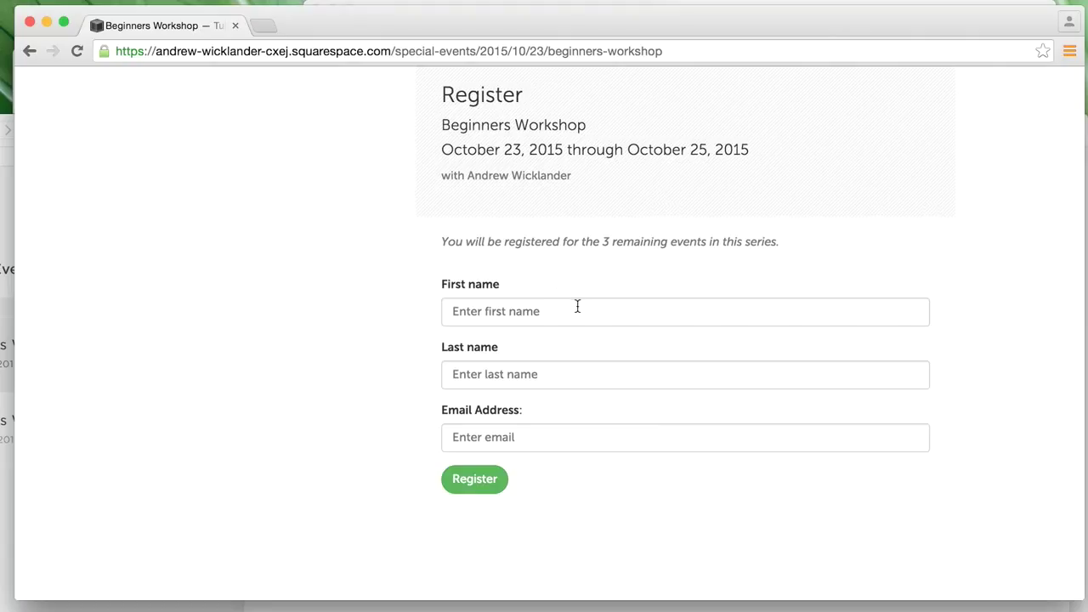
- Register the demo student's first name, last name and email for all 3 workshop classes
click(577, 305)
text(Demonstration)
key(Tab)
text(Student)
key(Tab)
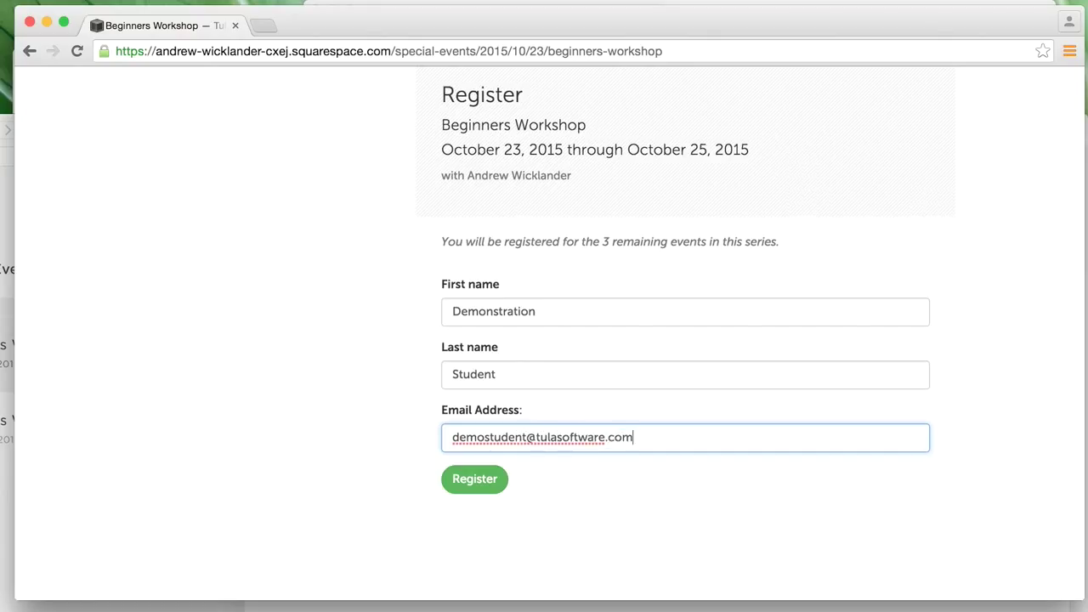
click(475, 479)
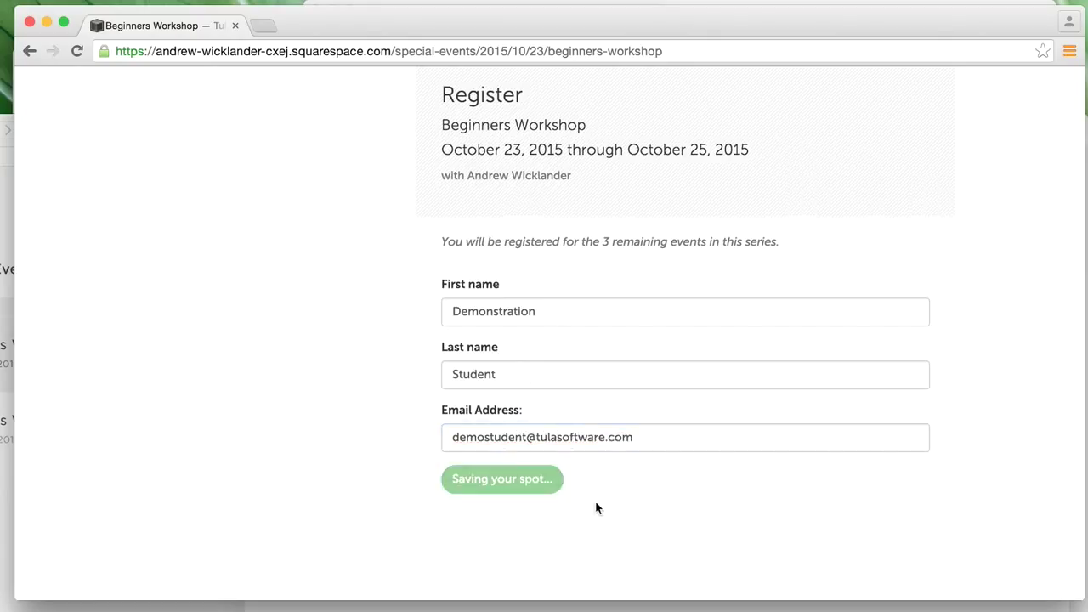
- Review the registration confirmation, then bring the Tula admin forward and move its window up
scroll(636, 470, down, 3)
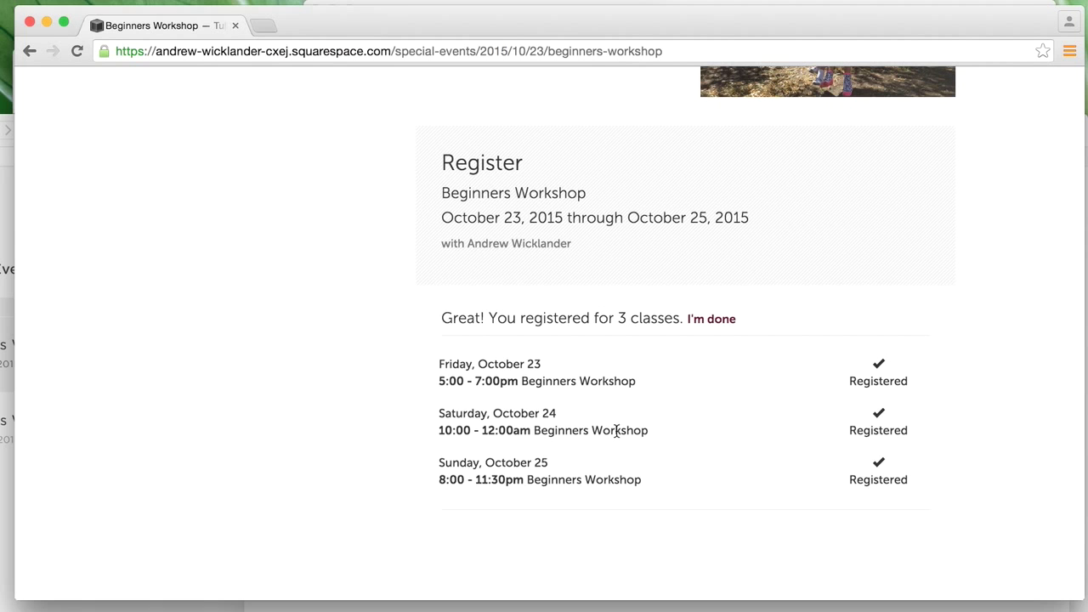
scroll(617, 430, up, 2)
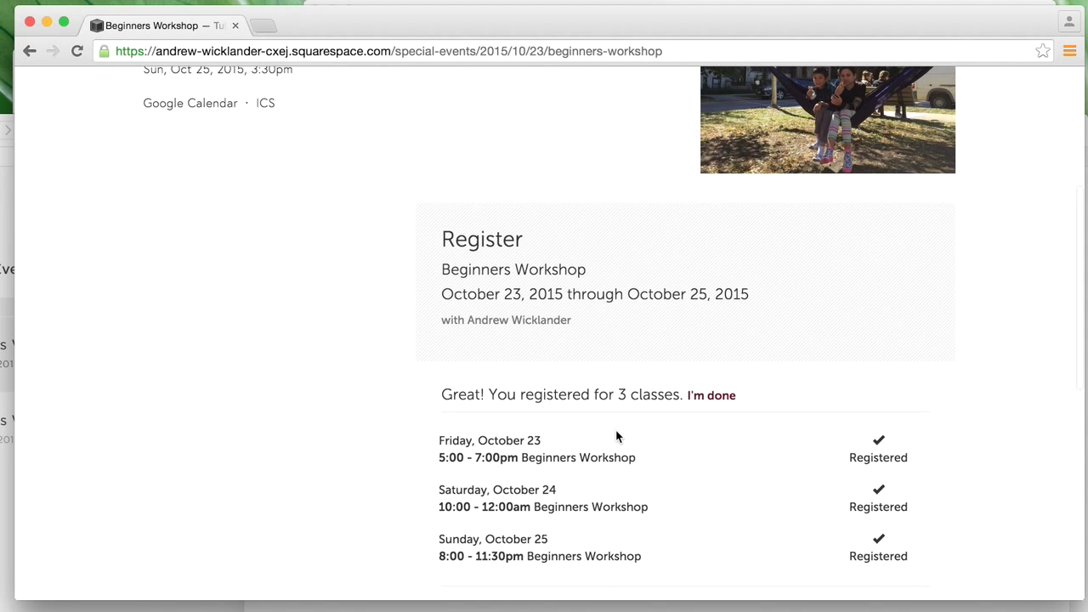
scroll(615, 429, up, 5)
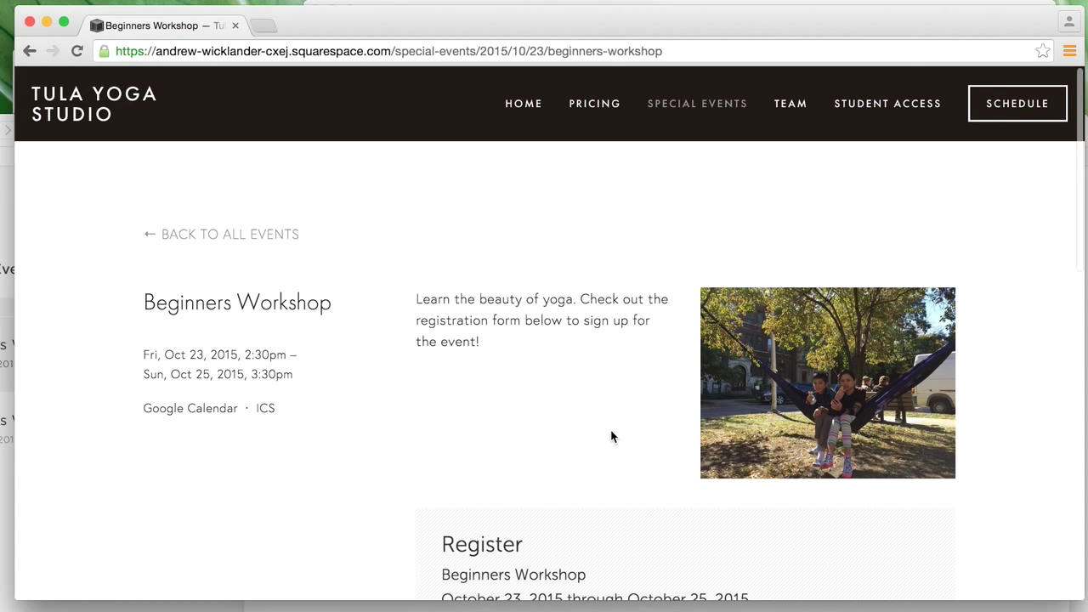
scroll(619, 428, down, 5)
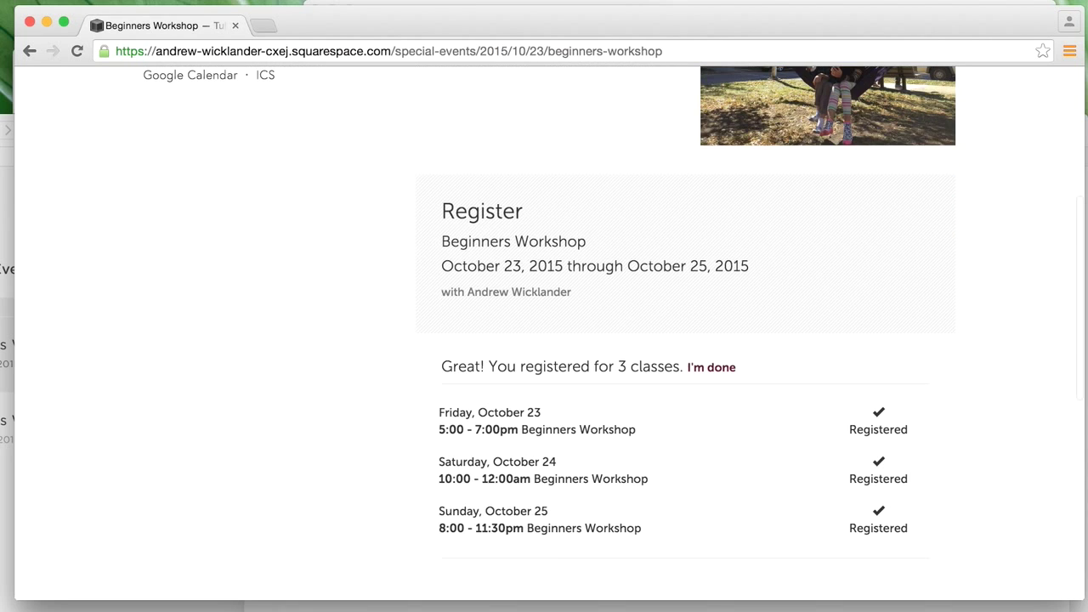
key(super+Tab)
click(862, 151)
drag(850, 118, 852, 20)
- Open the Sat 24 Beginners Workshop event from Tula's full calendar
click(170, 108)
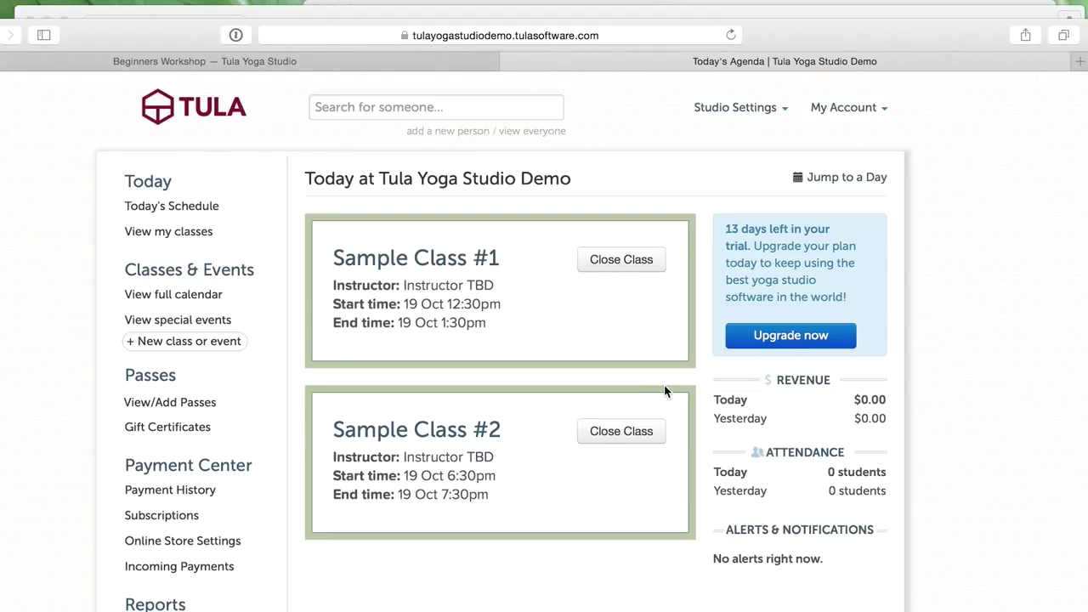
click(180, 297)
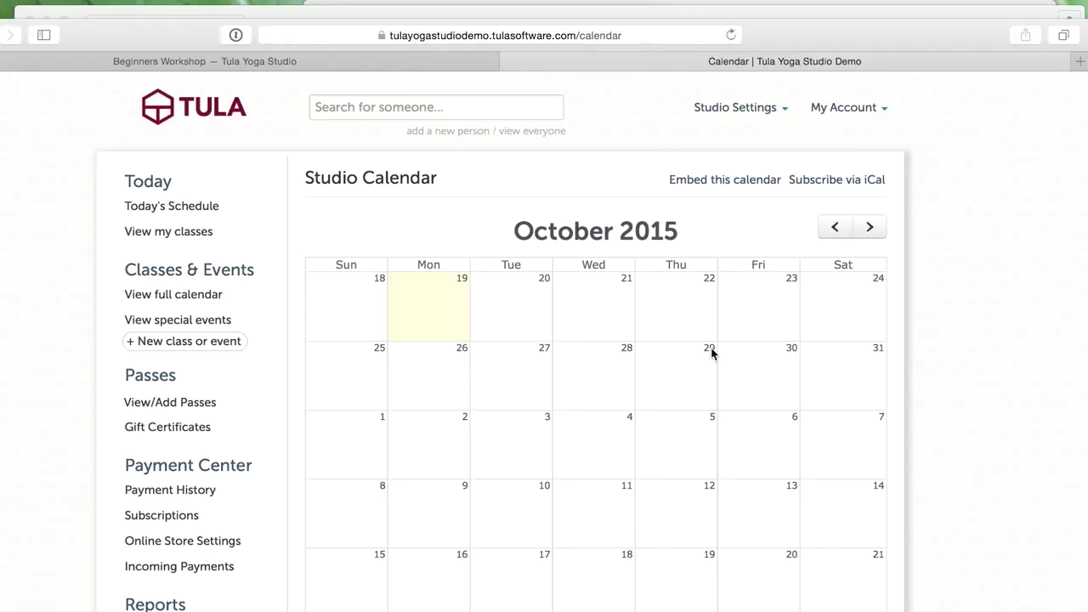
scroll(819, 378, down, 3)
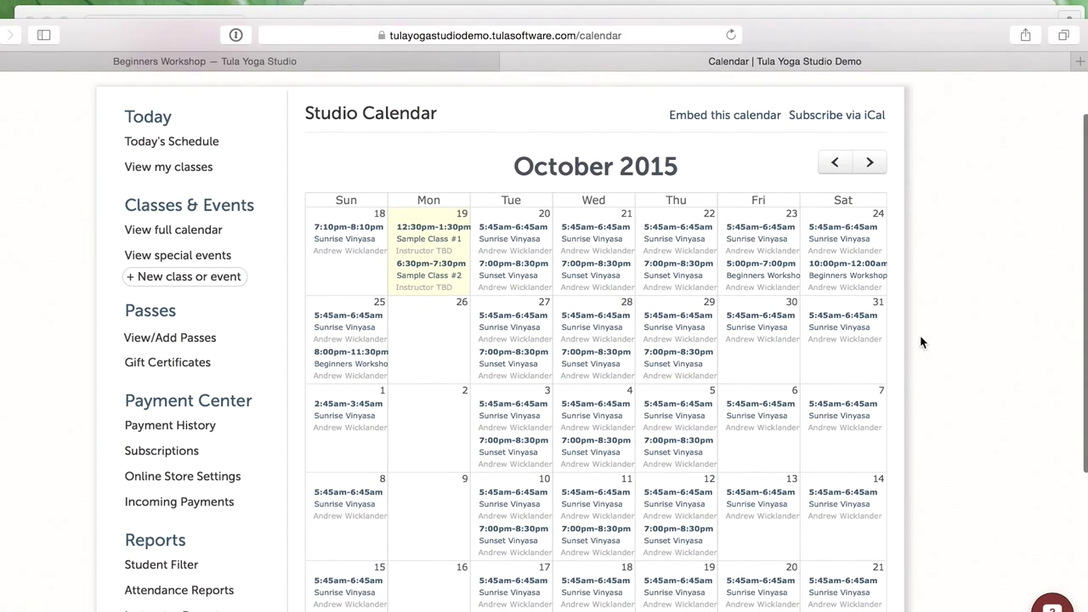
click(845, 274)
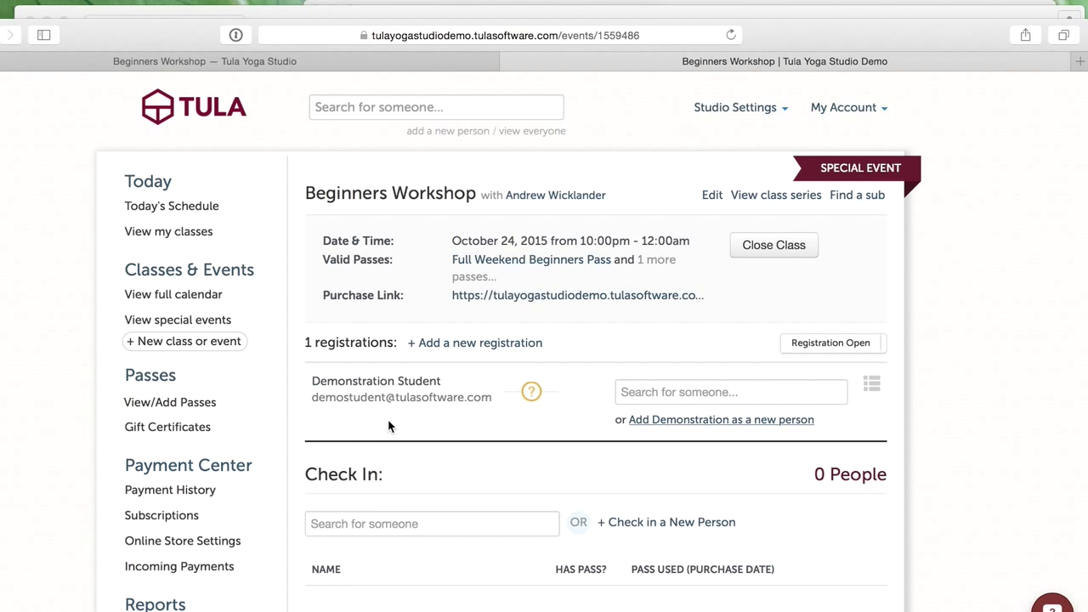
- Add the registrant to the event as a new person, then return to today's agenda
scroll(547, 425, down, 2)
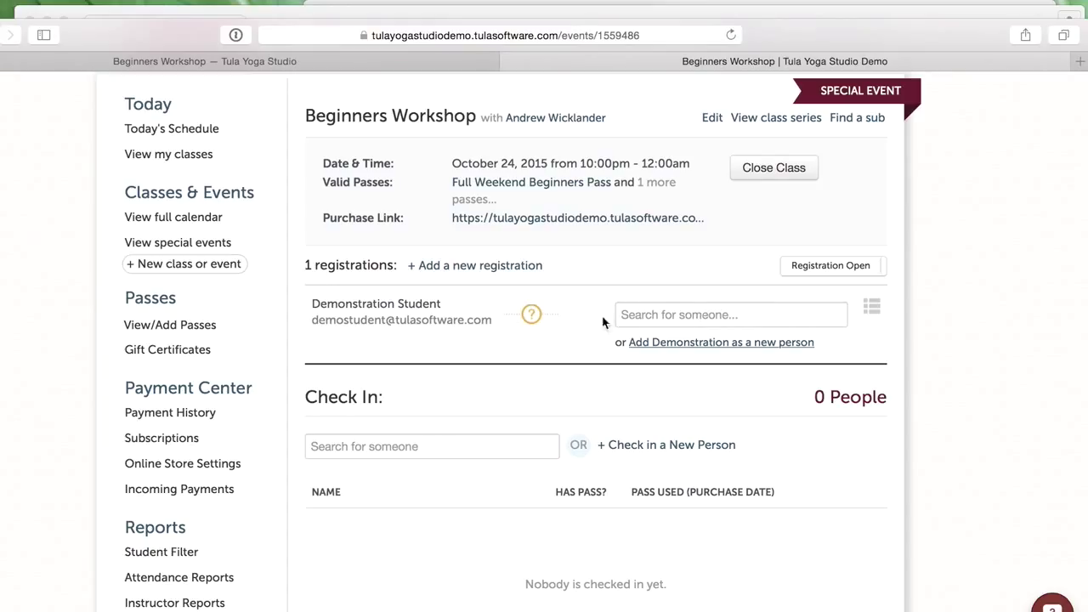
click(770, 317)
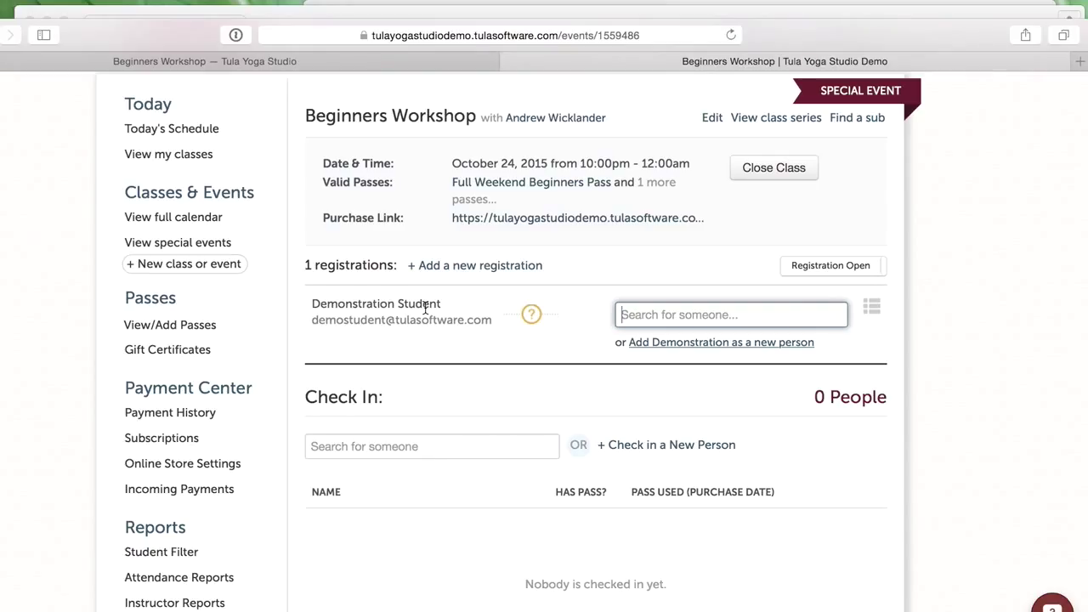
click(716, 341)
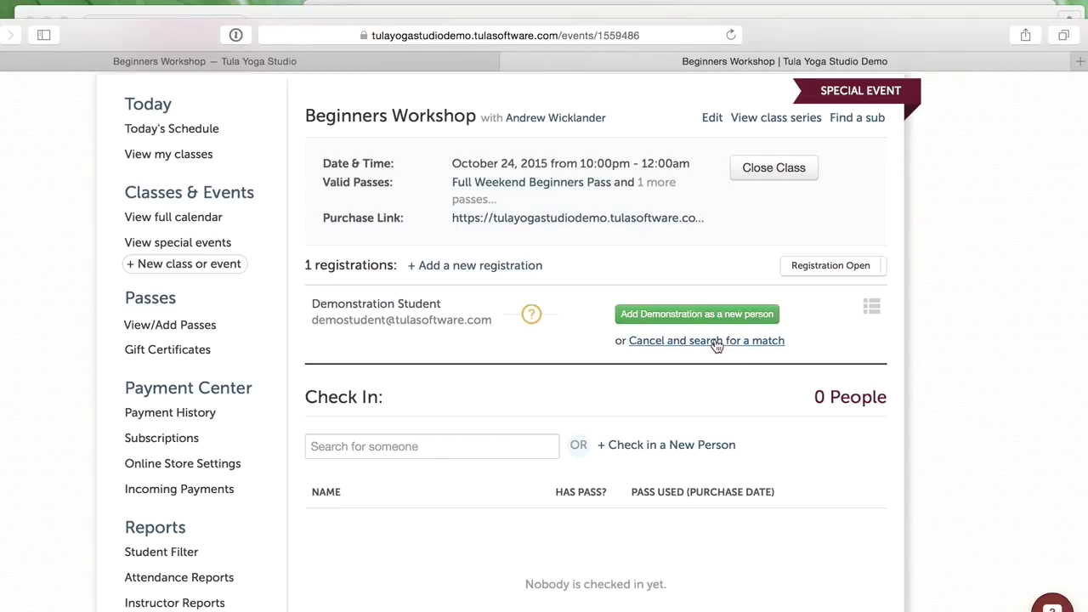
click(729, 314)
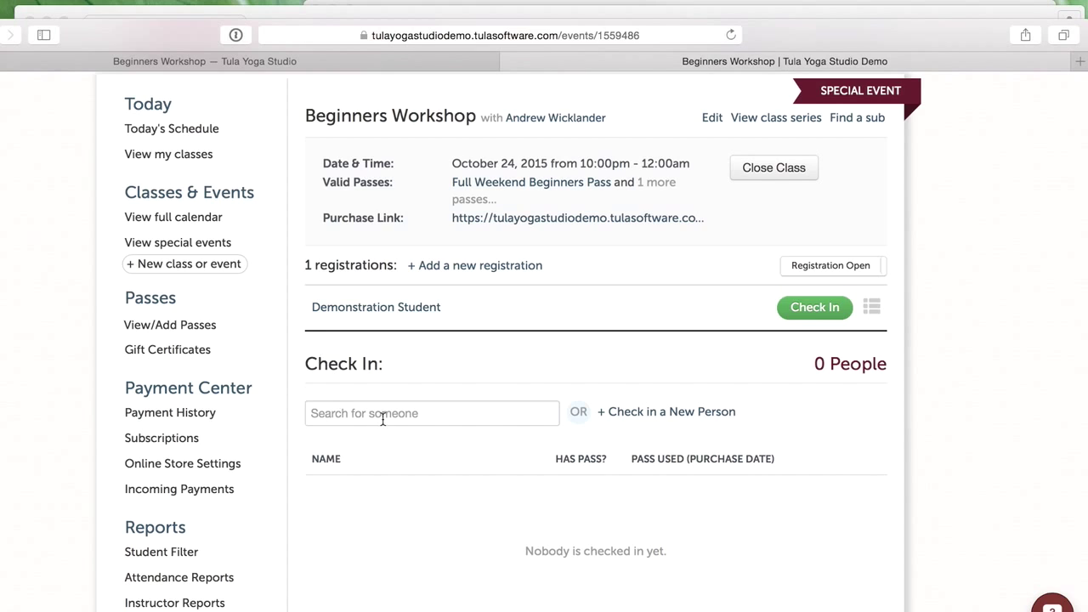
scroll(383, 419, up, 2)
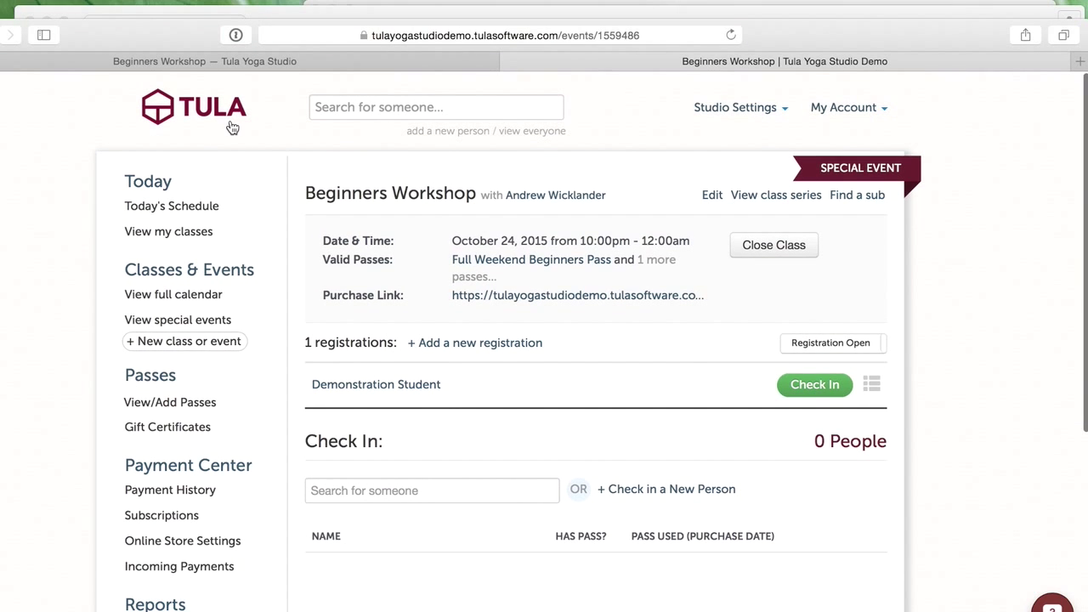
click(231, 120)
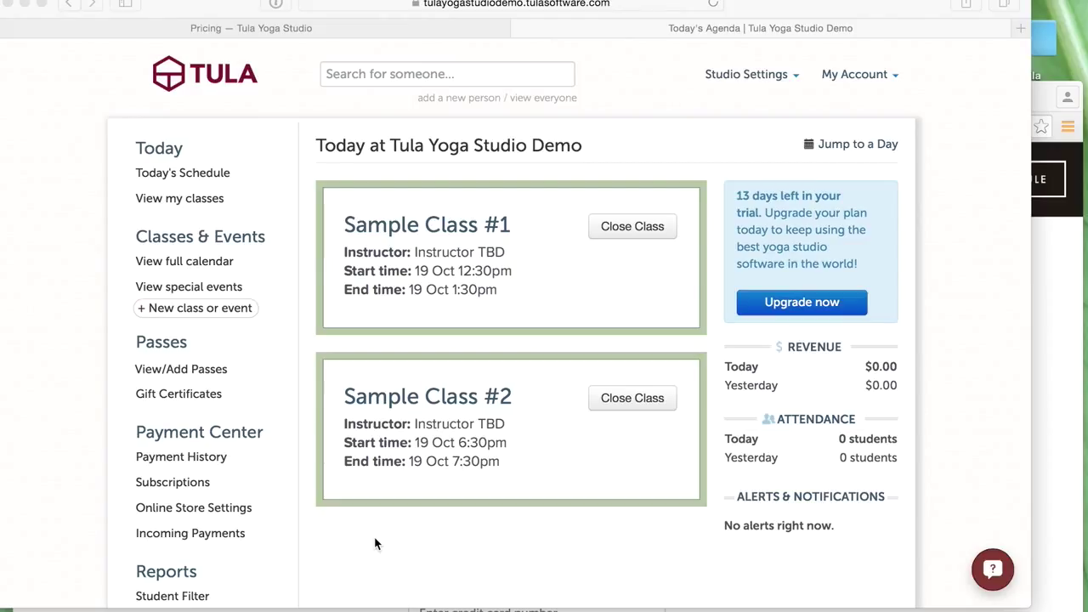
drag(833, 10, 859, 7)
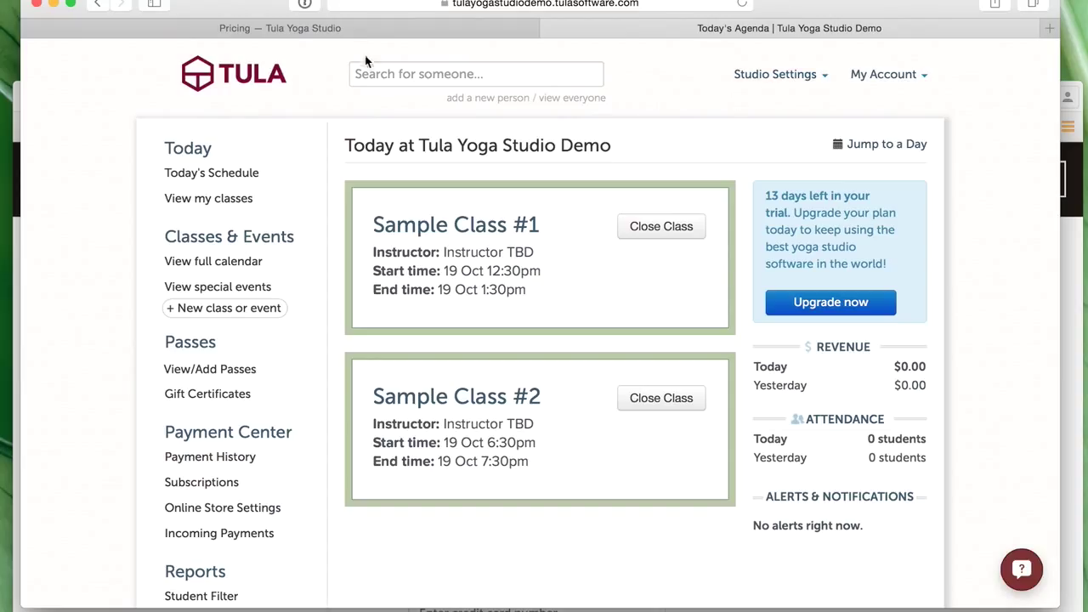
- Move the Pricing page editor into its own window and save its Tula code block edits
click(353, 31)
drag(213, 174, 282, 183)
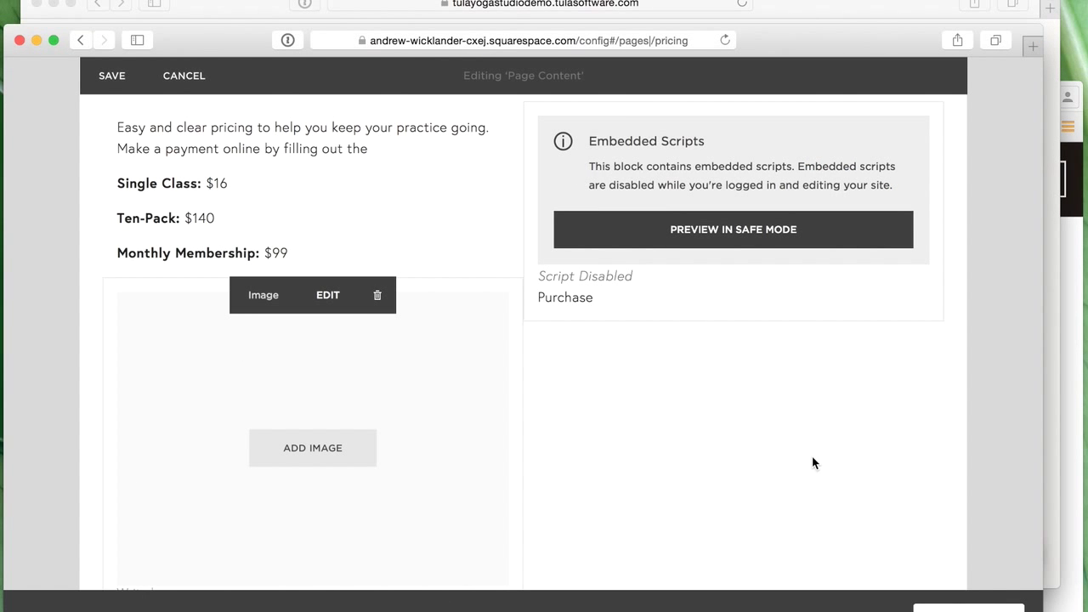
click(110, 78)
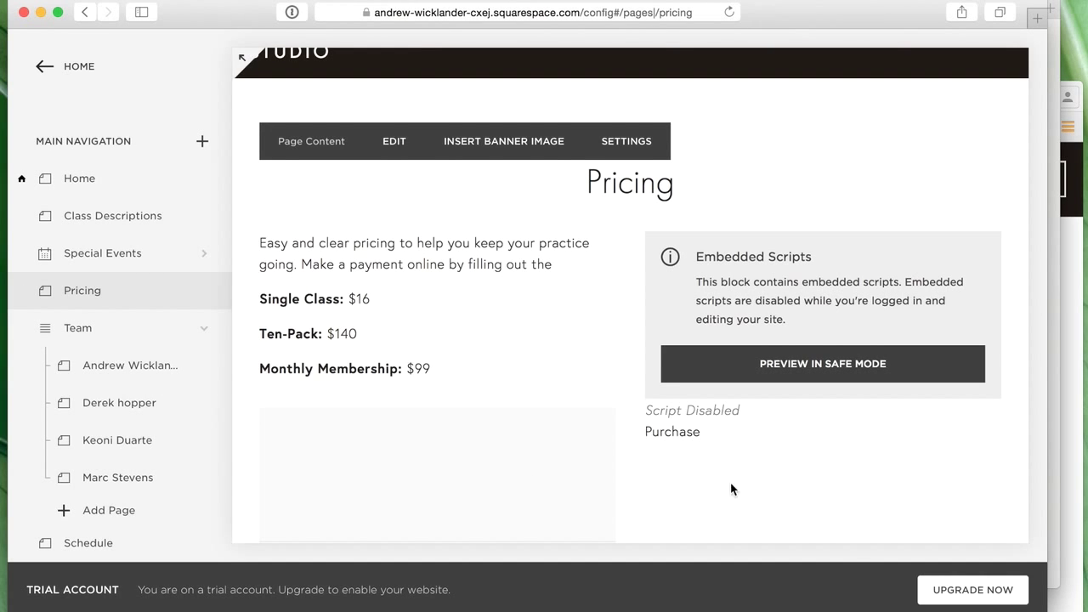
- Scroll through the saved Pricing page to check the form, then move the editor aside
scroll(472, 393, down, 5)
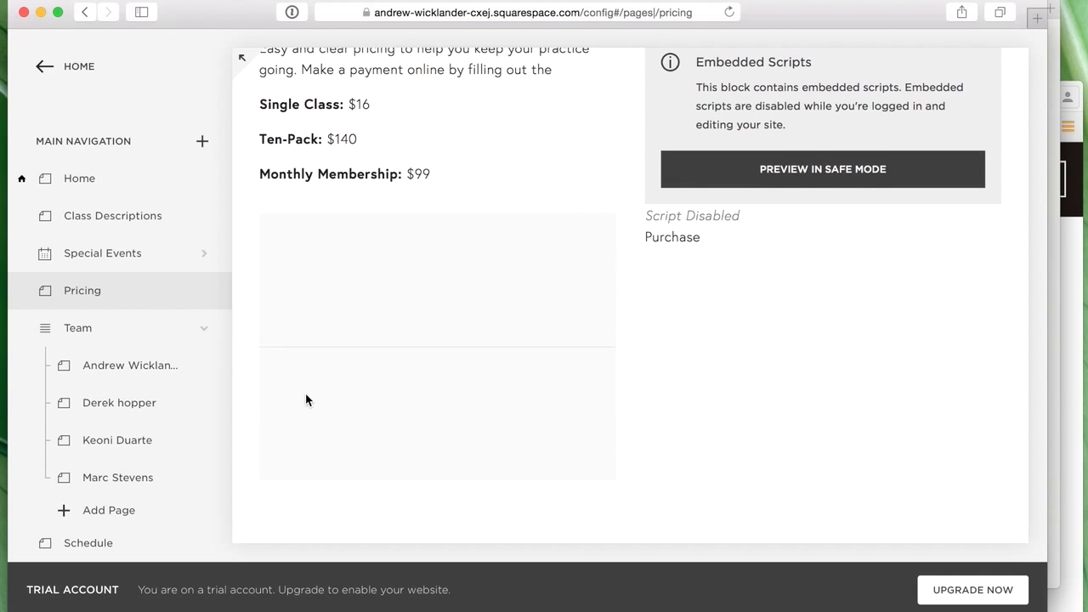
scroll(136, 395, down, 2)
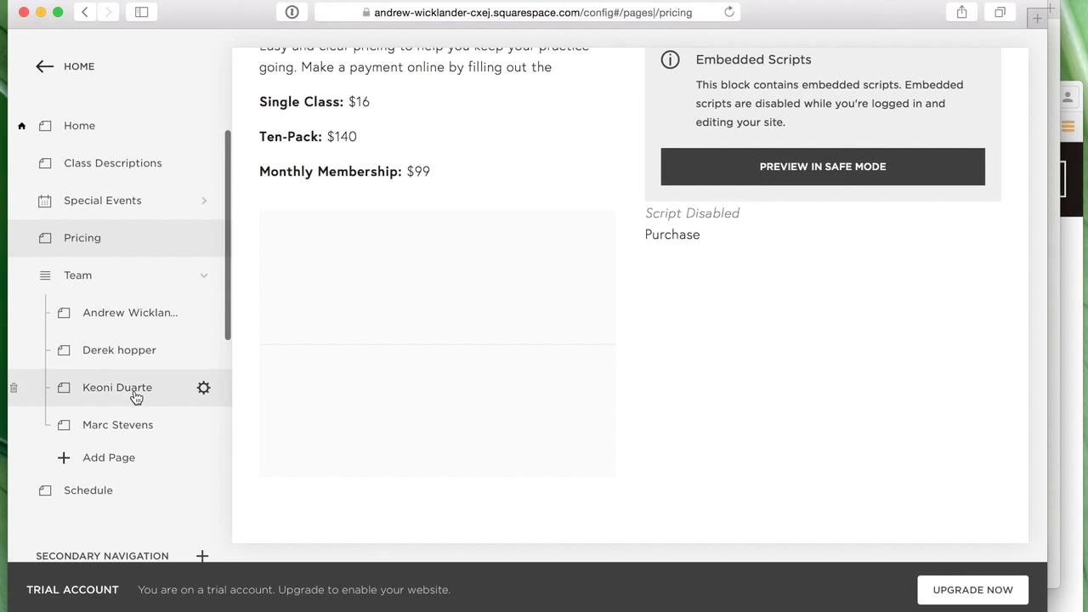
scroll(367, 366, up, 2)
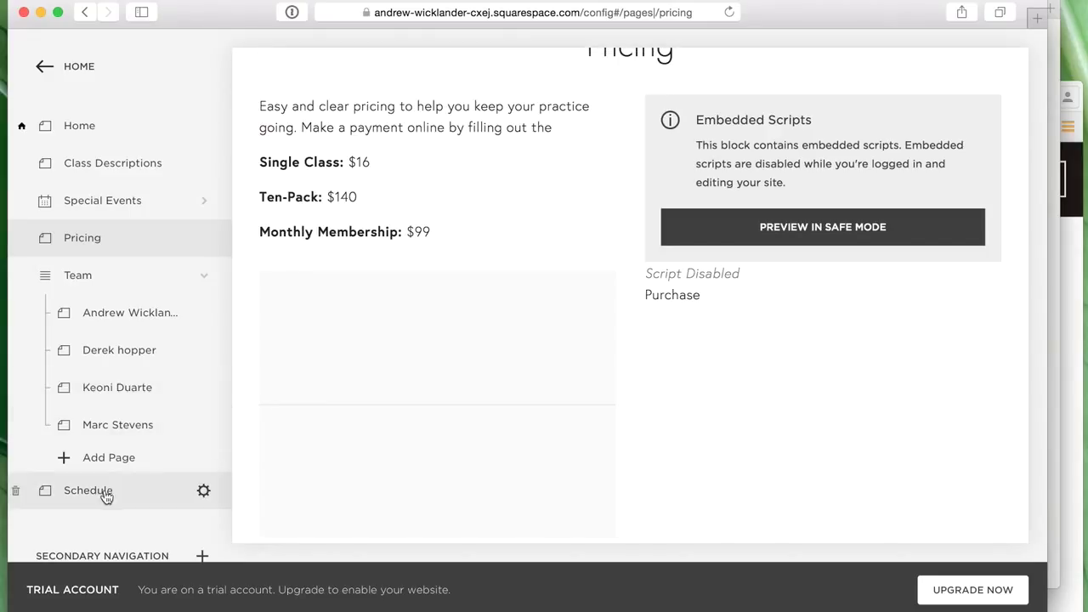
scroll(125, 399, up, 1)
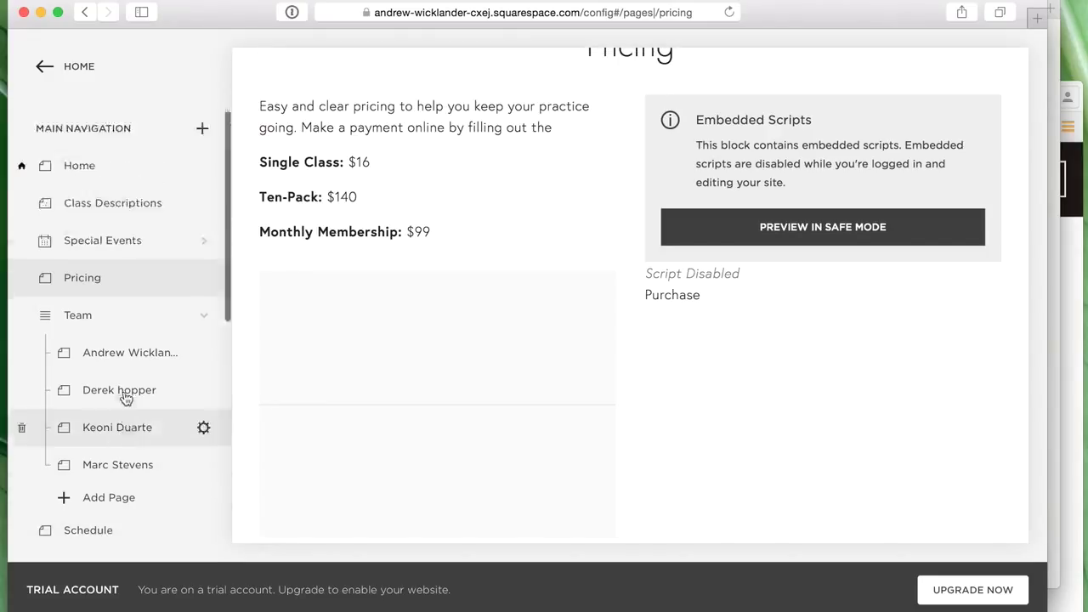
scroll(125, 400, up, 1)
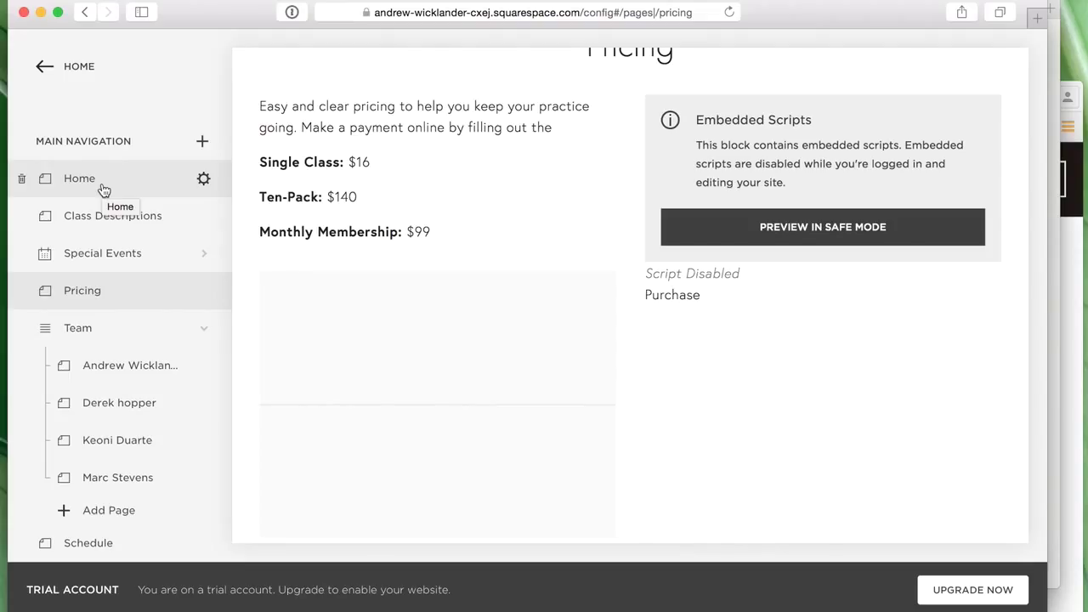
scroll(136, 304, down, 1)
scroll(136, 305, down, 5)
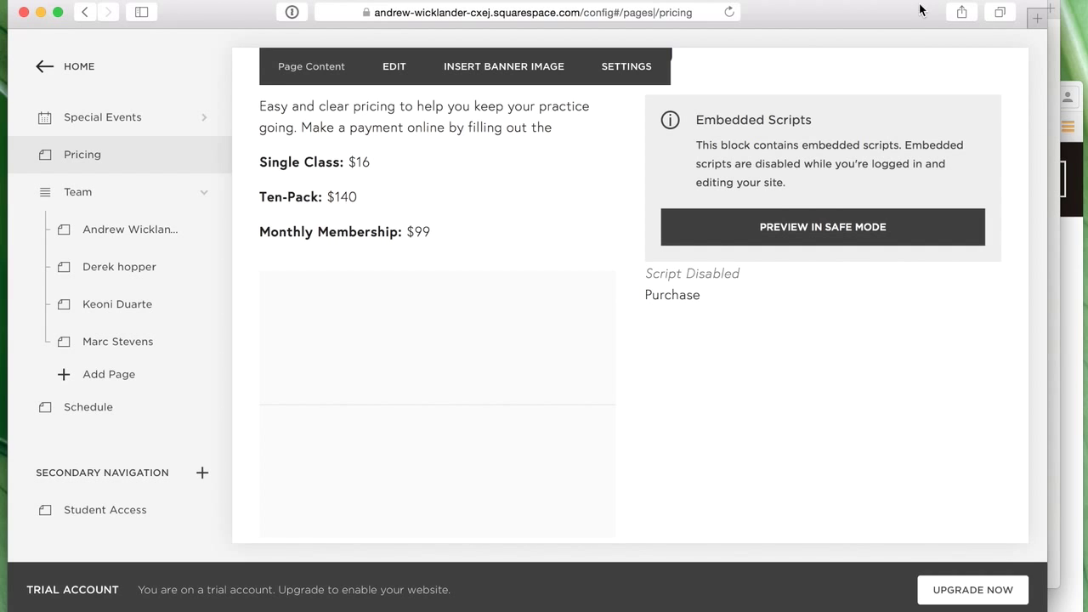
drag(900, 18, 890, 48)
- Scroll through the live Pricing page's purchase form, then return to the home page
click(876, 12)
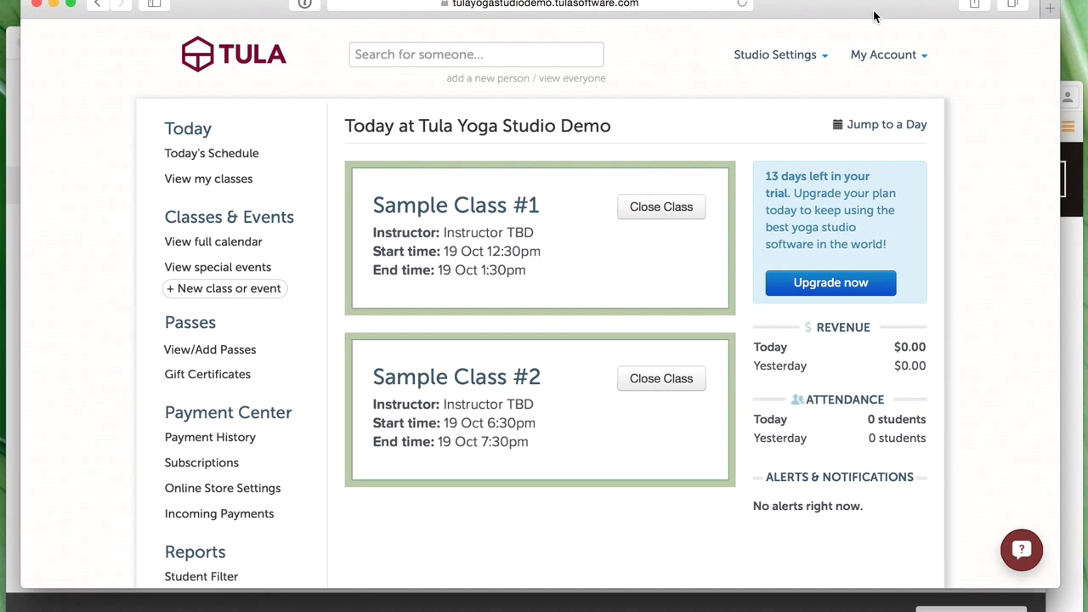
click(1072, 253)
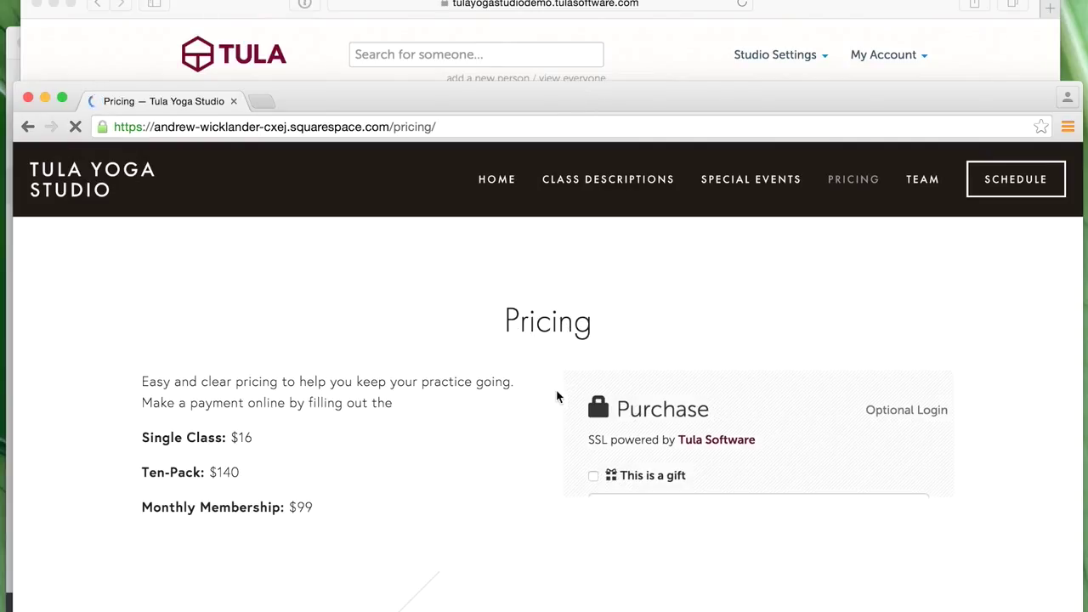
scroll(423, 423, down, 3)
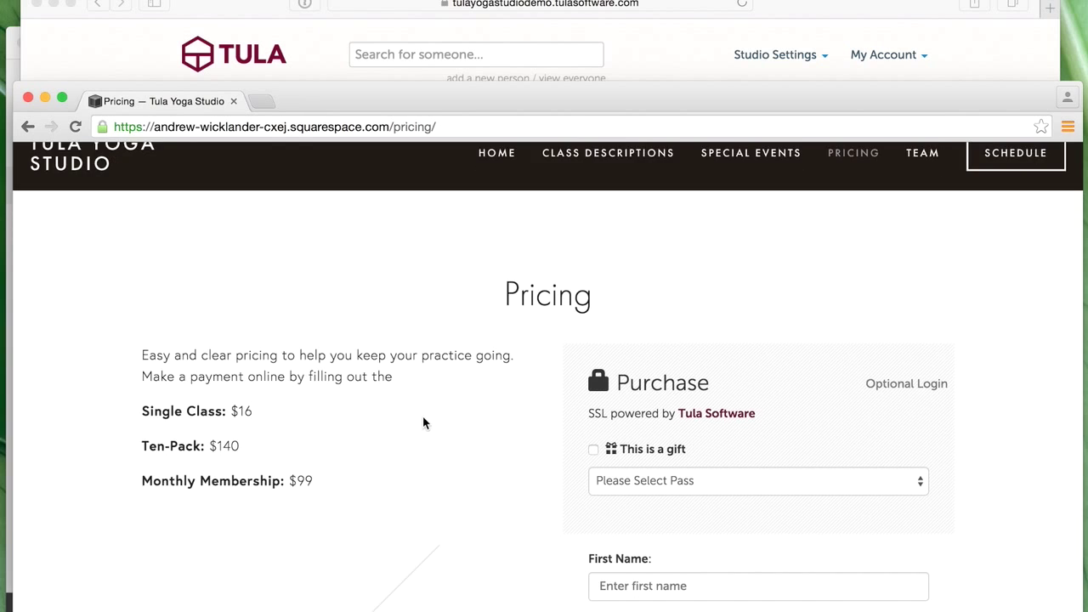
scroll(700, 442, down, 5)
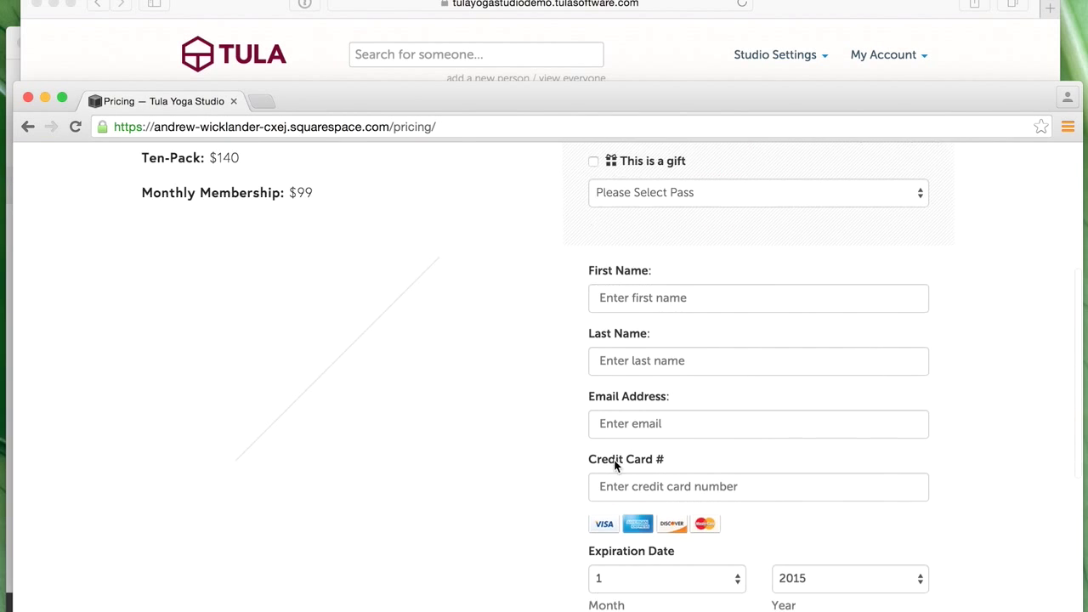
scroll(811, 400, down, 5)
scroll(810, 400, up, 6)
scroll(811, 398, up, 5)
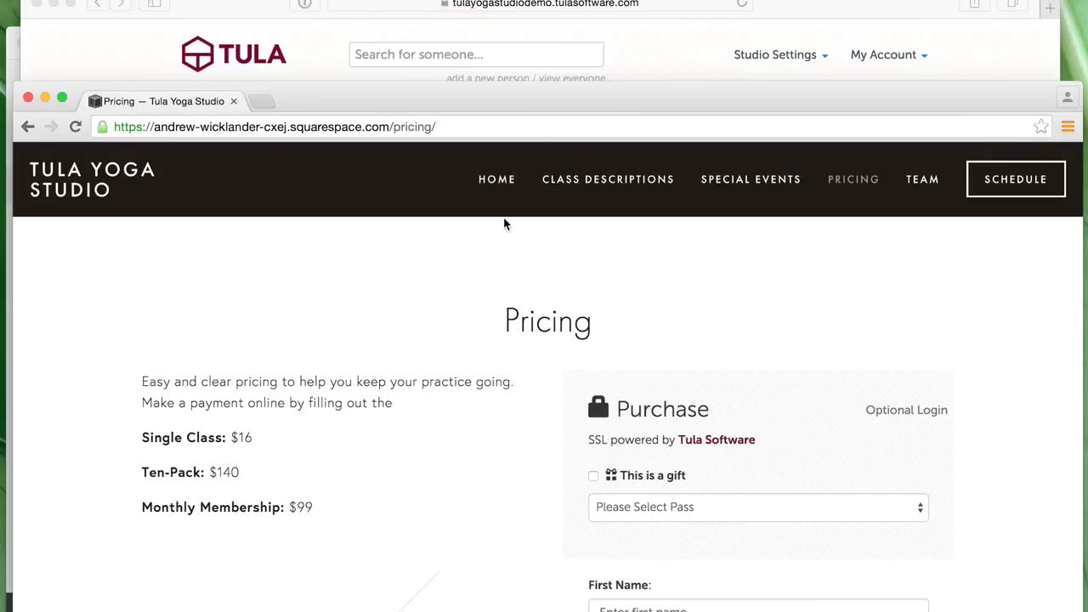
click(97, 179)
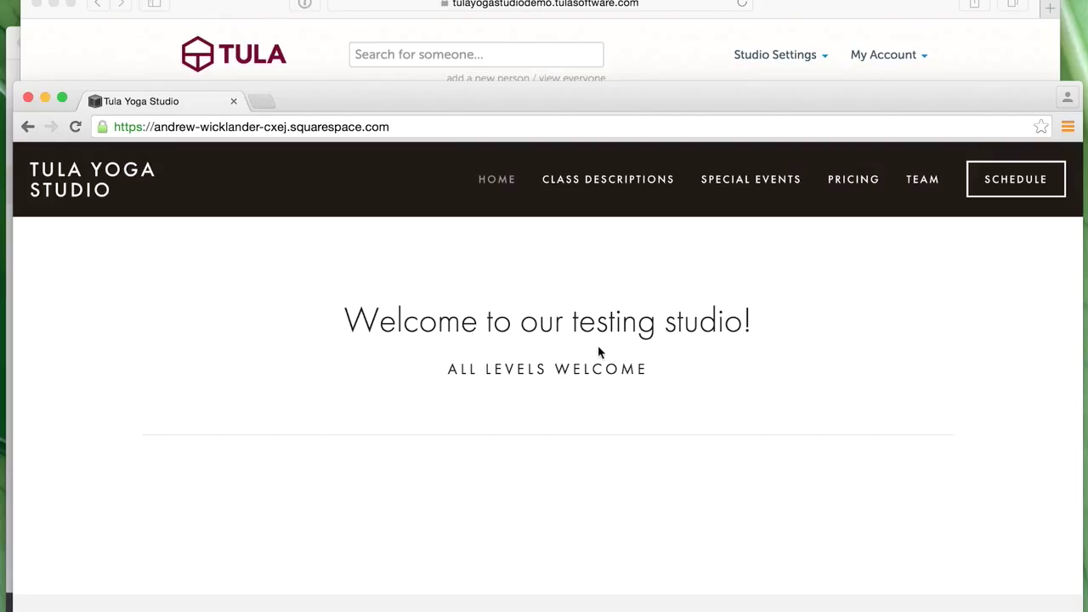
- Visit Class Descriptions and Special Events, then scroll the Pricing page's purchase form
click(608, 188)
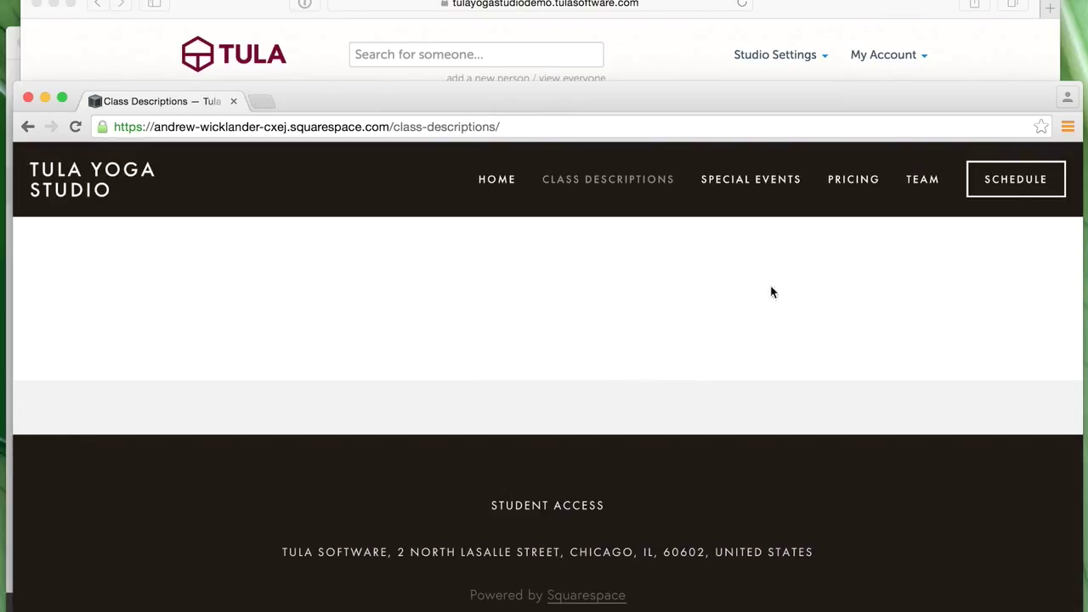
click(784, 177)
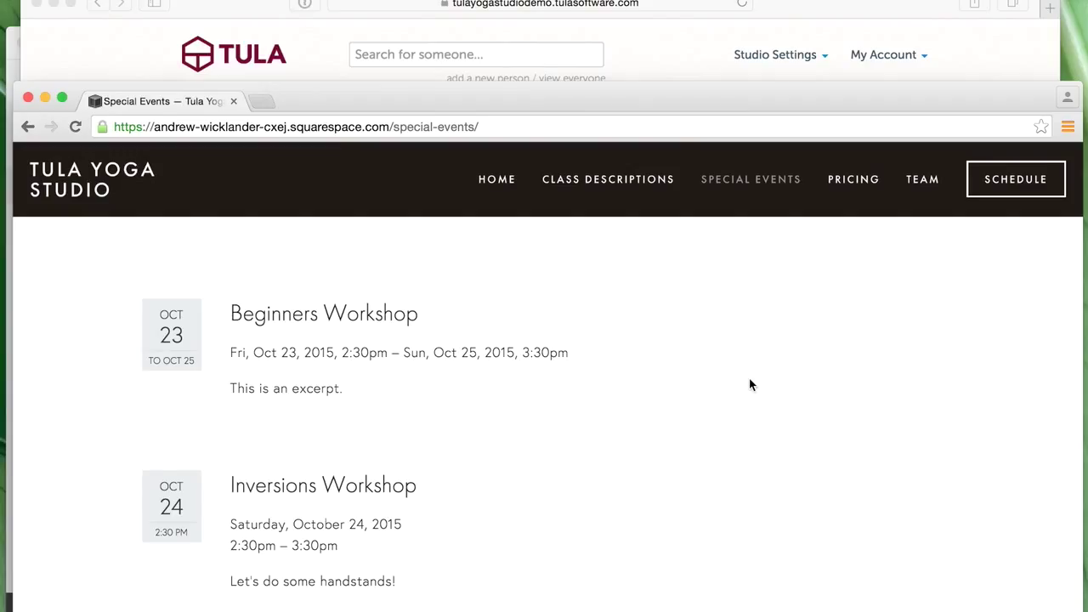
click(857, 180)
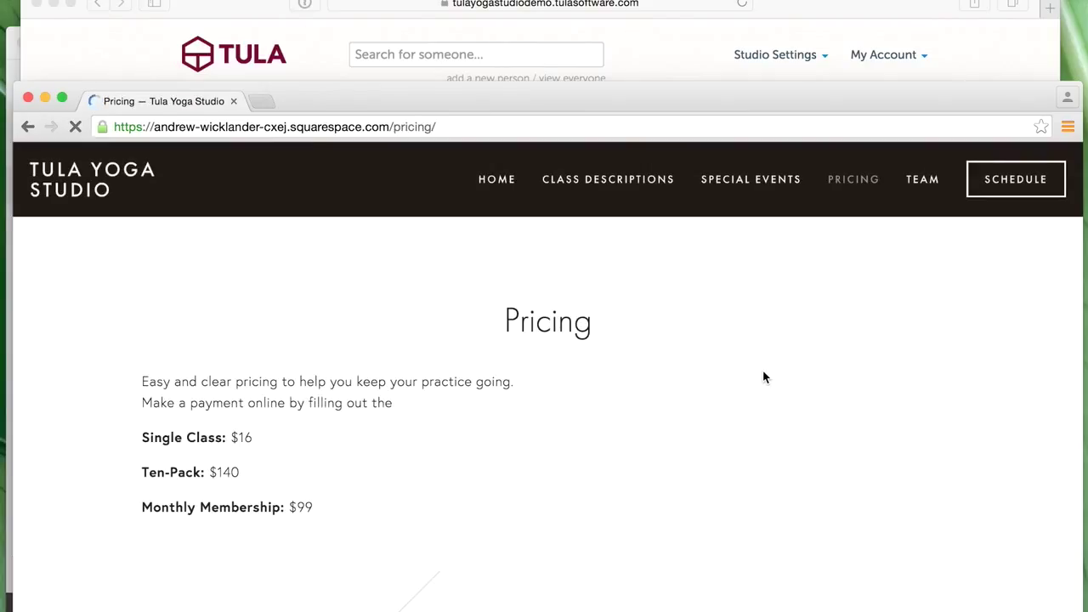
scroll(761, 371, down, 2)
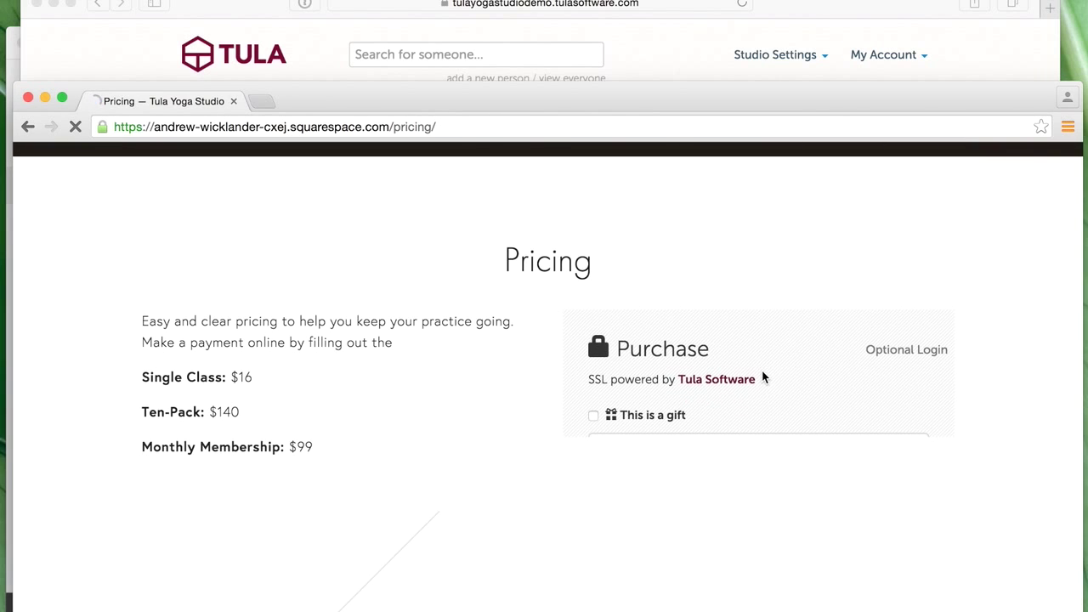
scroll(763, 375, down, 5)
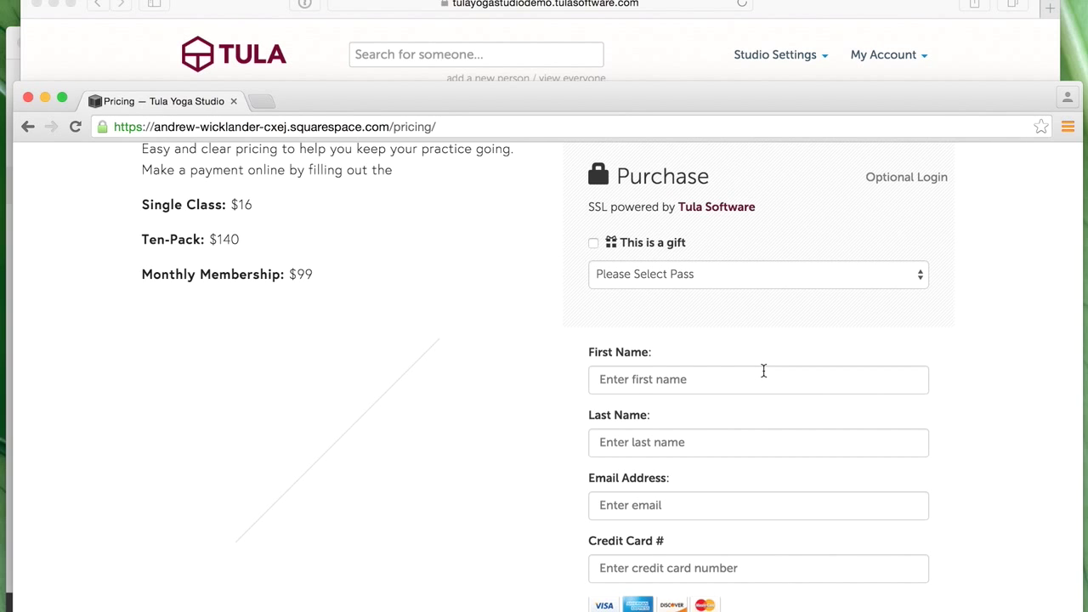
scroll(763, 371, up, 6)
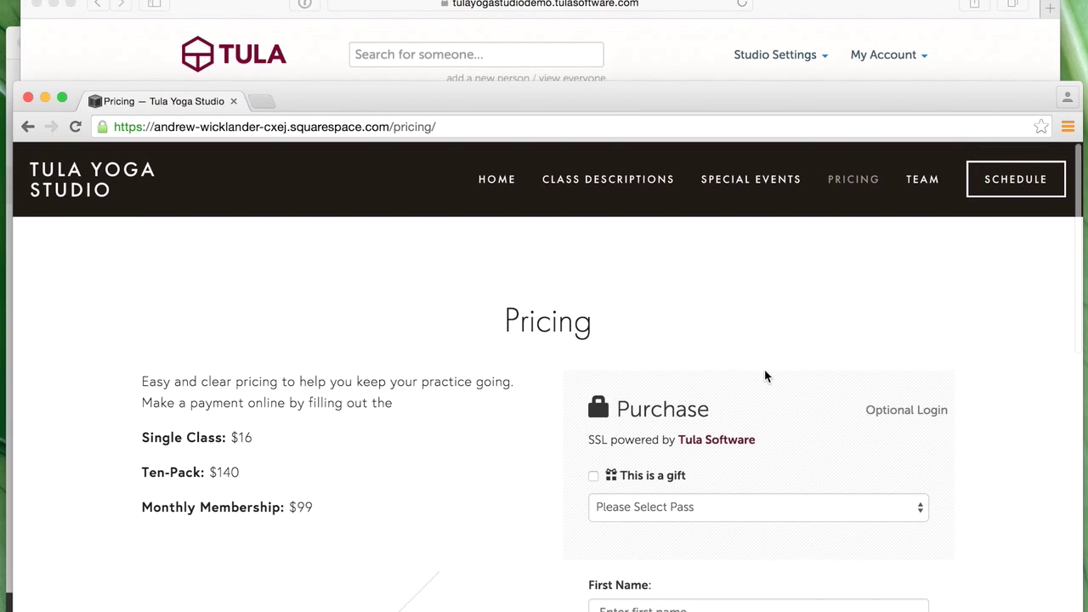
- Open the live Schedule page and scroll through the class calendar
click(1016, 179)
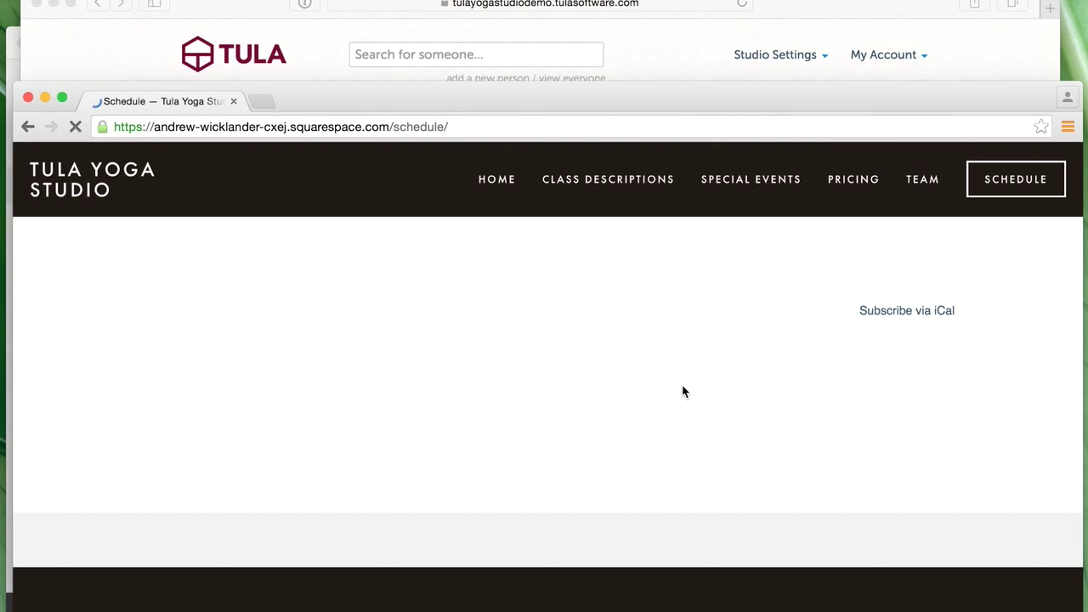
scroll(663, 406, down, 2)
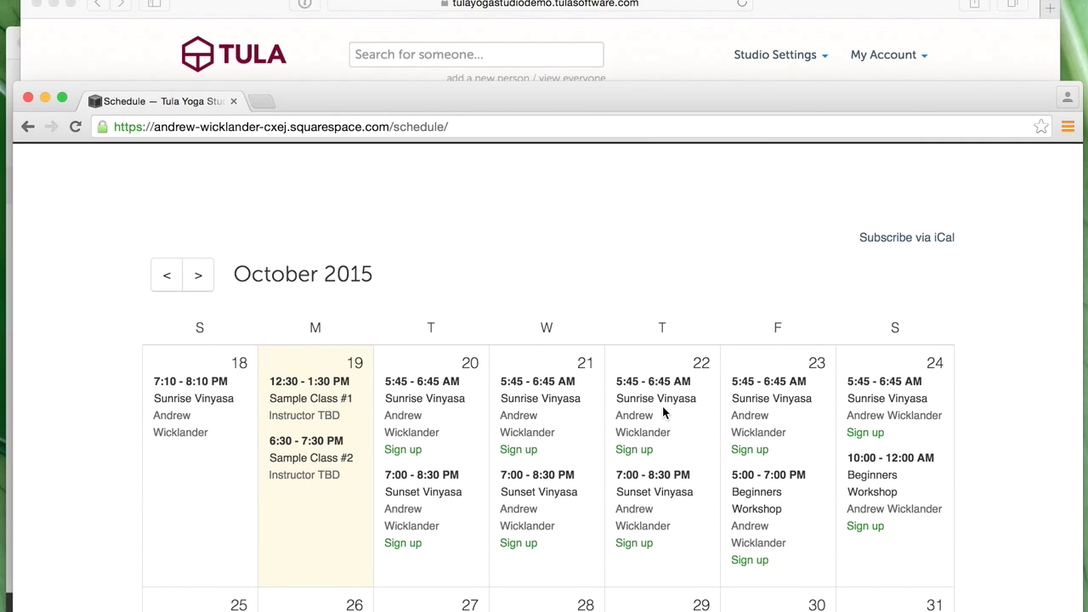
scroll(663, 409, down, 5)
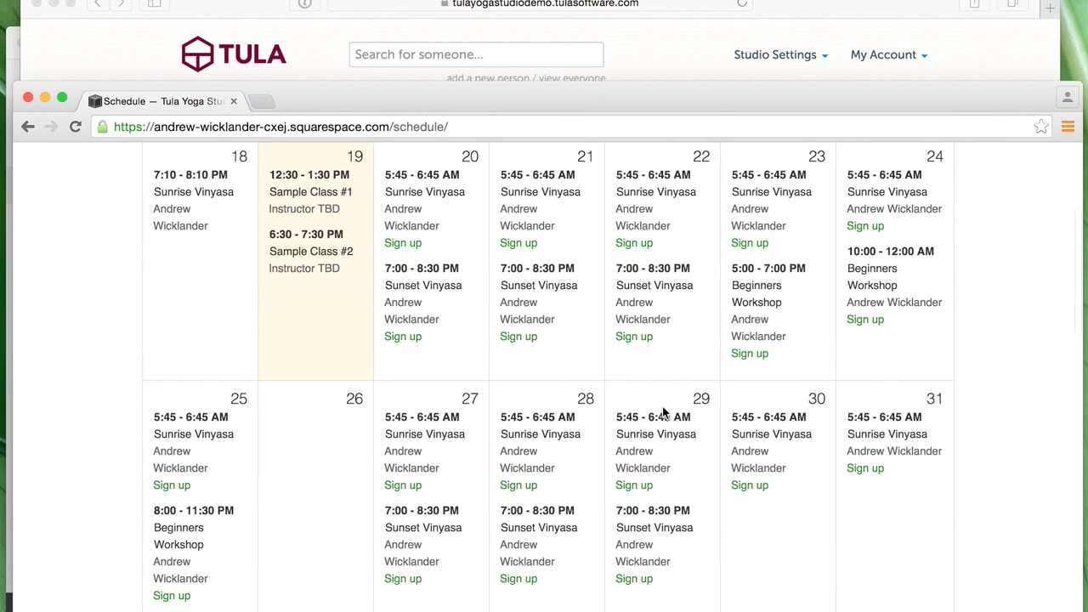
scroll(493, 433, up, 2)
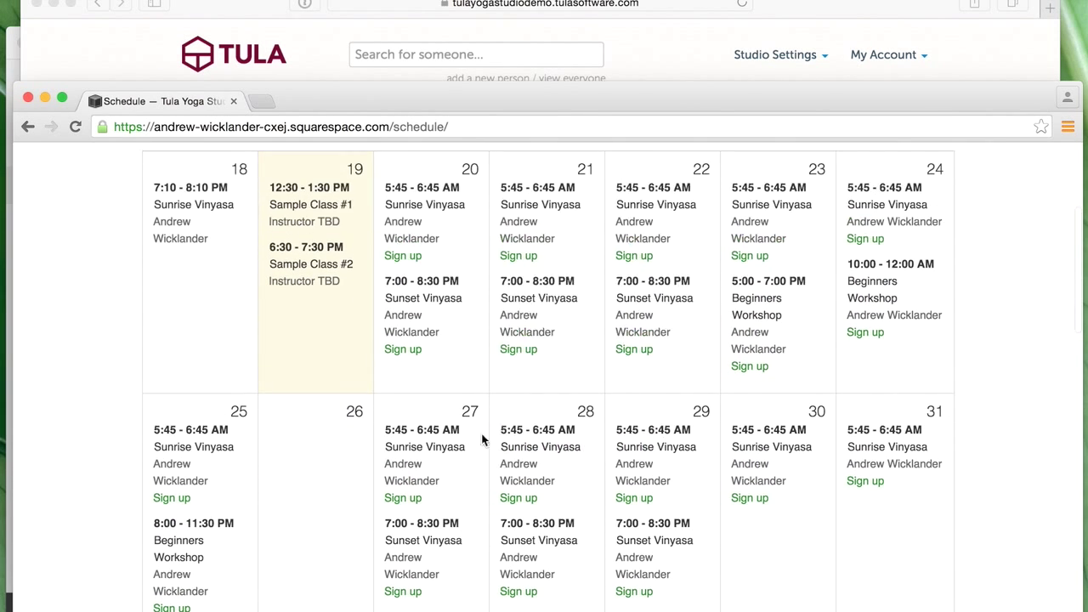
- Open and cancel the Sunrise Vinyasa sign-up form, return home, then bring back the Tula dashboard
click(403, 257)
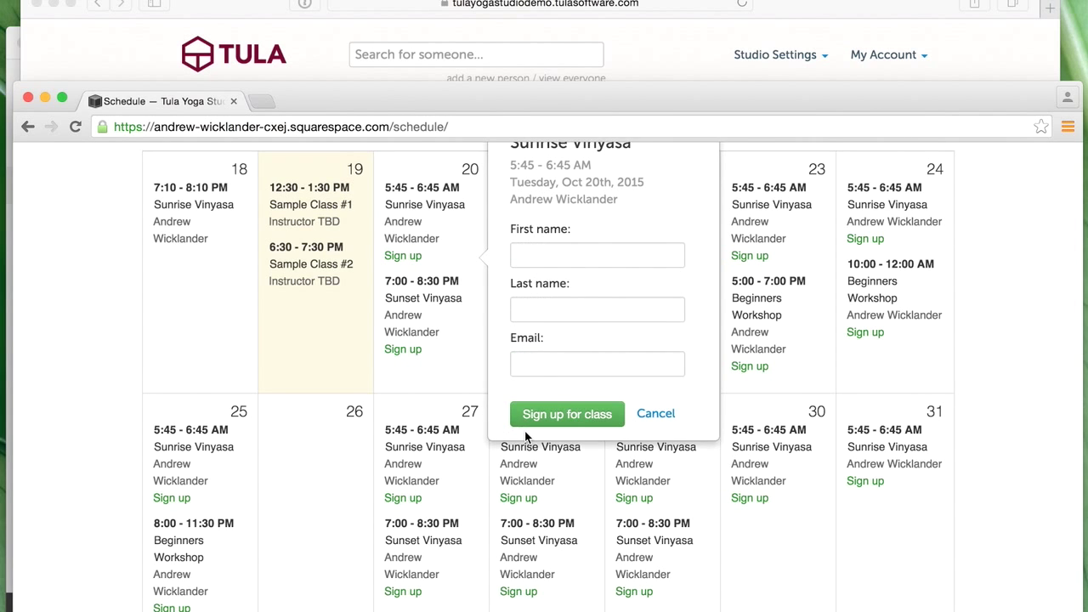
scroll(513, 437, up, 2)
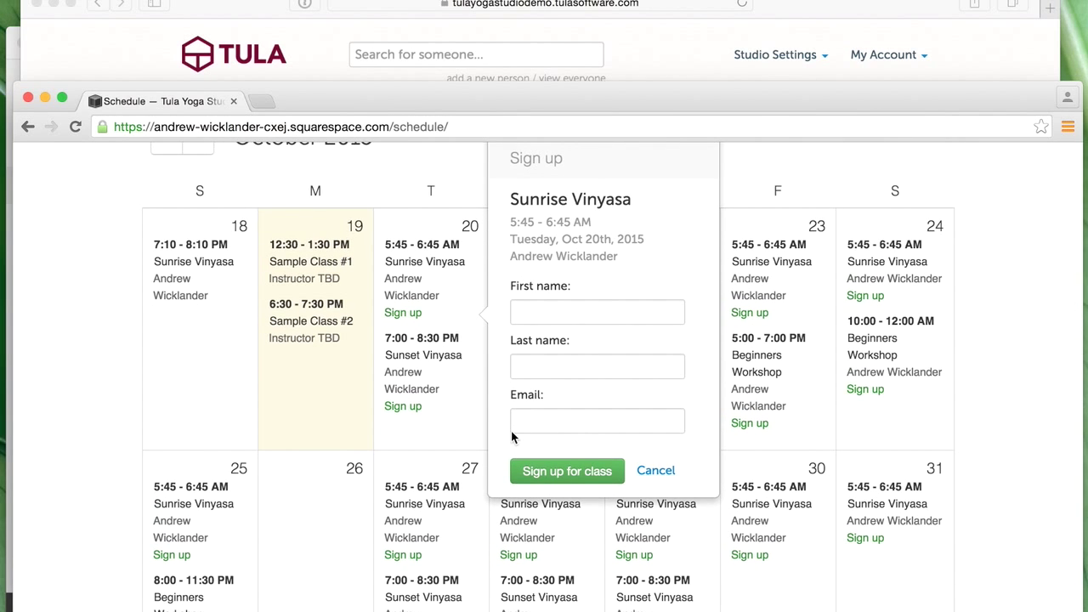
click(776, 462)
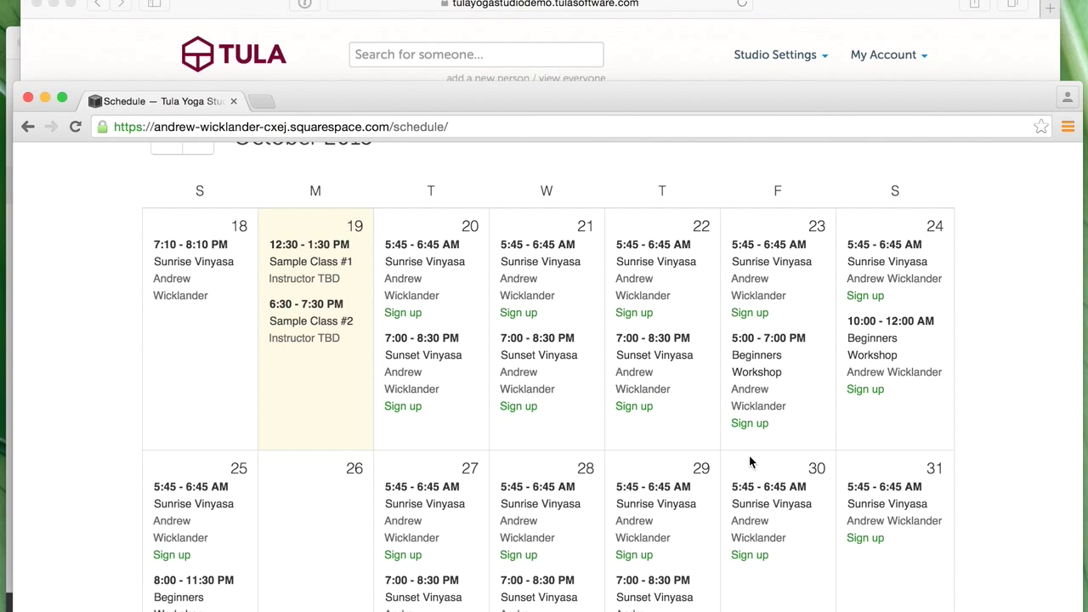
scroll(749, 455, up, 5)
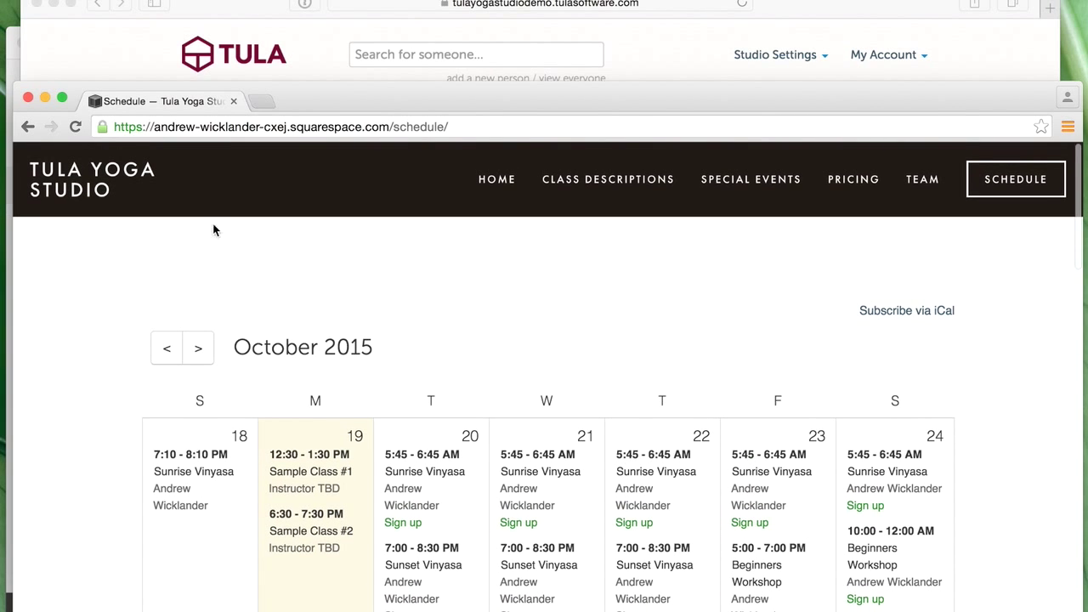
click(85, 176)
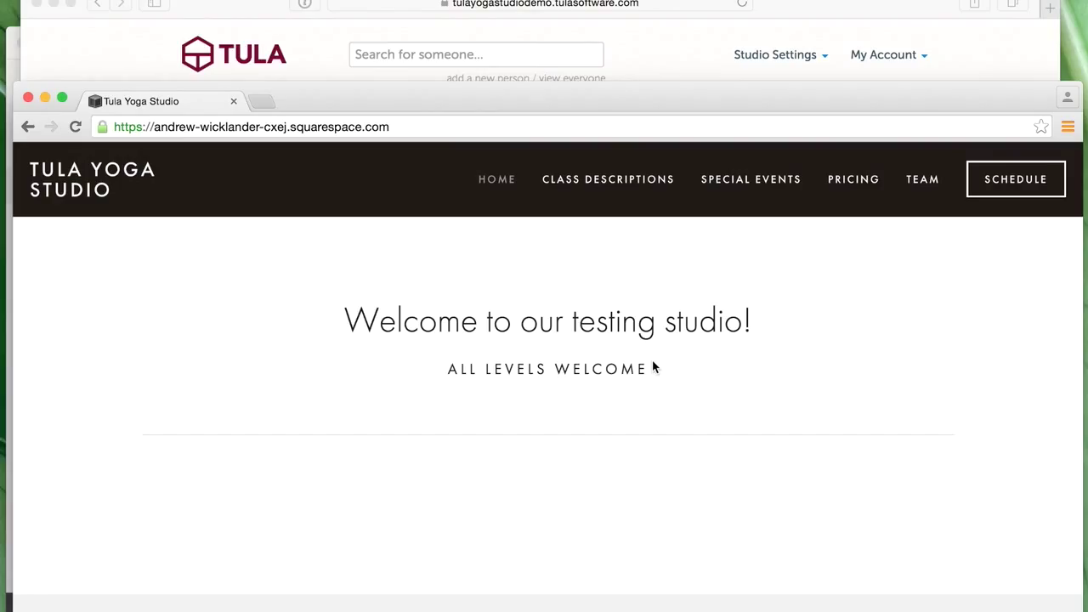
click(991, 56)
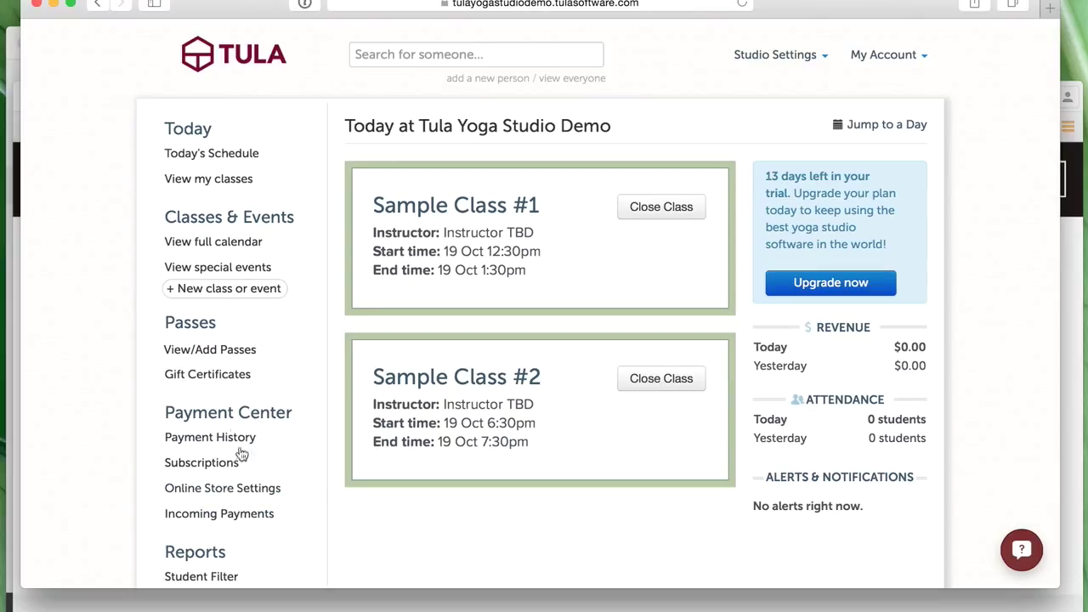
- Start a new pass, compare unlimited versus set-number credits, then go back to Pass Types
click(206, 352)
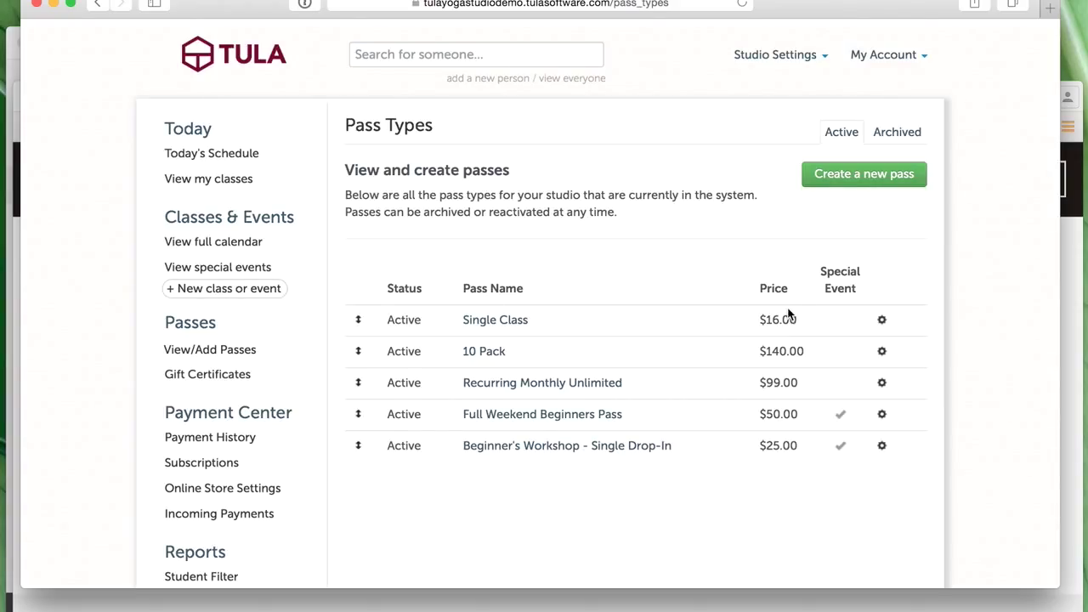
click(850, 178)
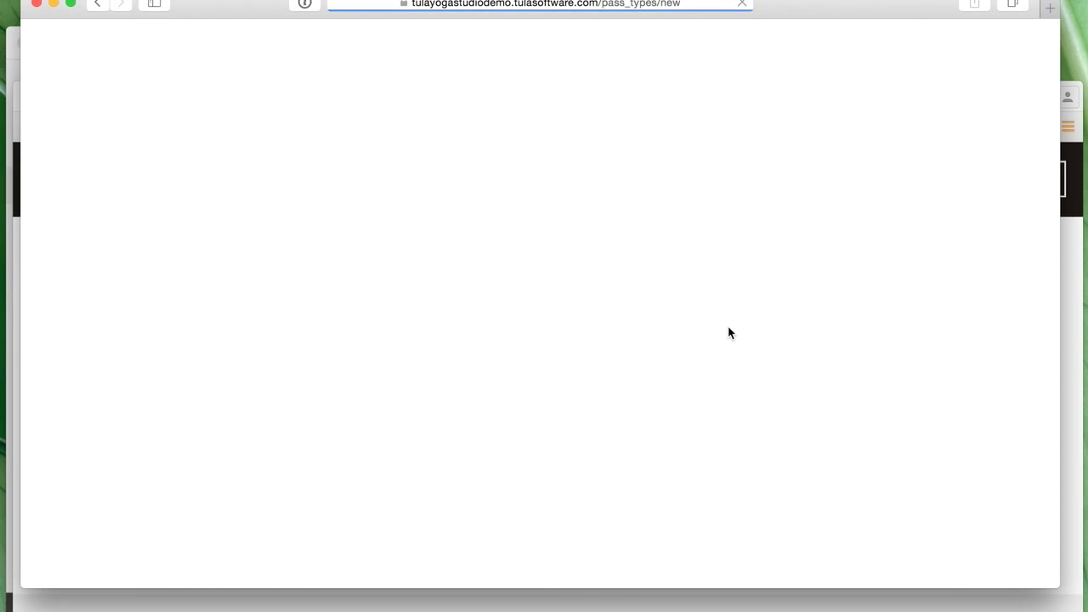
scroll(726, 332, down, 1)
click(582, 206)
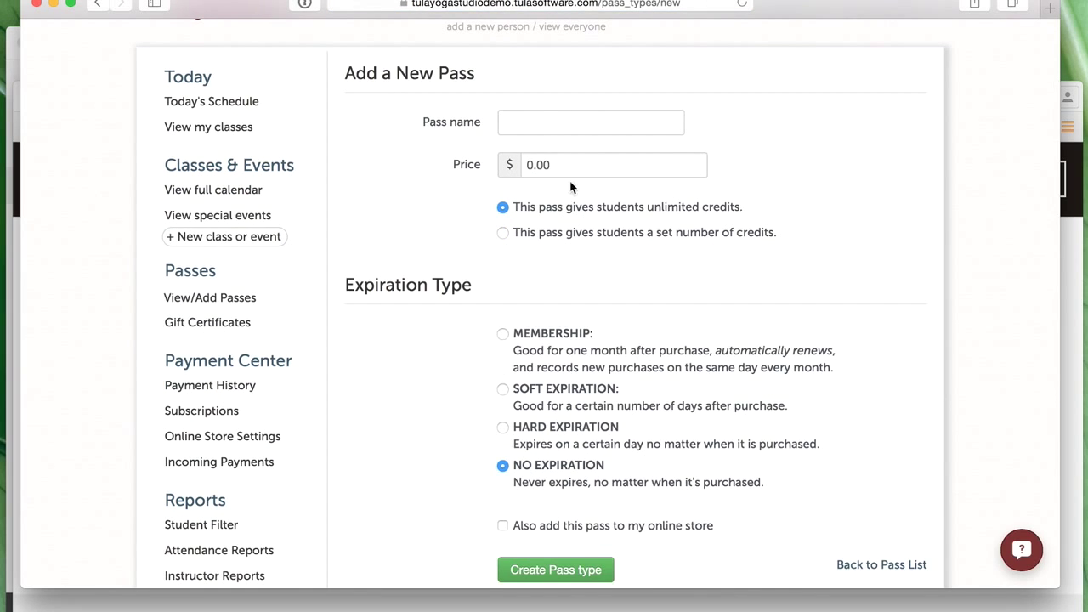
click(544, 234)
scroll(595, 313, down, 1)
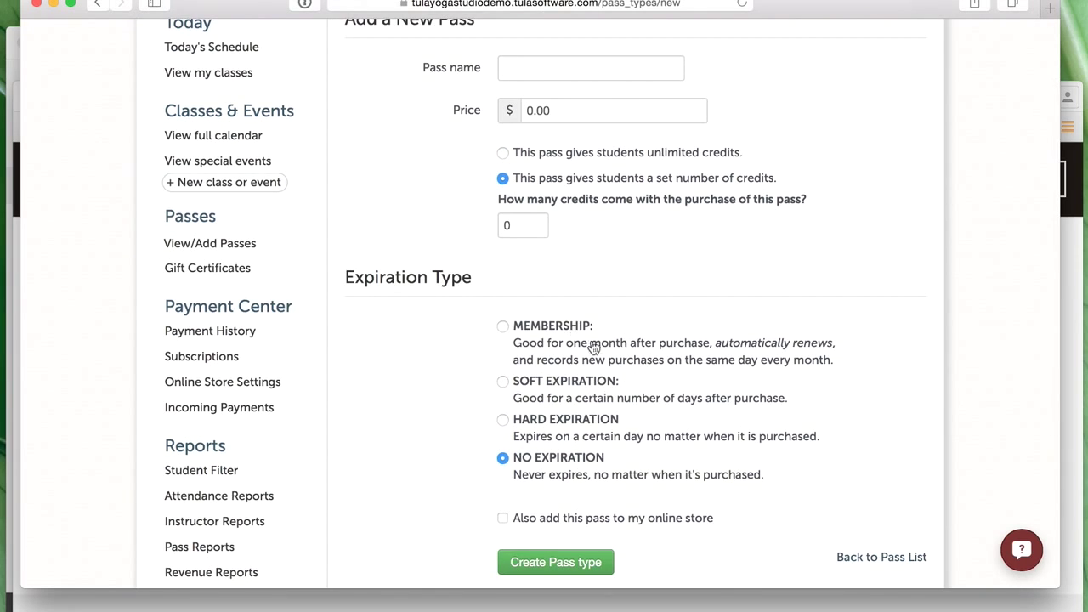
scroll(602, 350, up, 2)
click(253, 352)
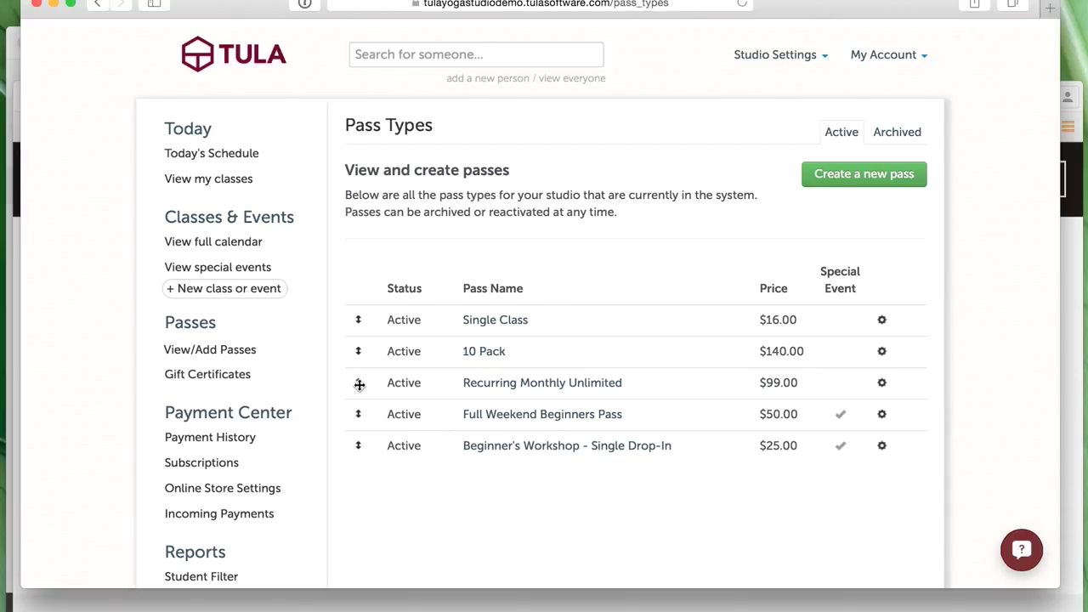
- Move Recurring Monthly Unlimited above 10 Pack and confirm the Pricing page's pass dropdown matches
drag(358, 385, 355, 344)
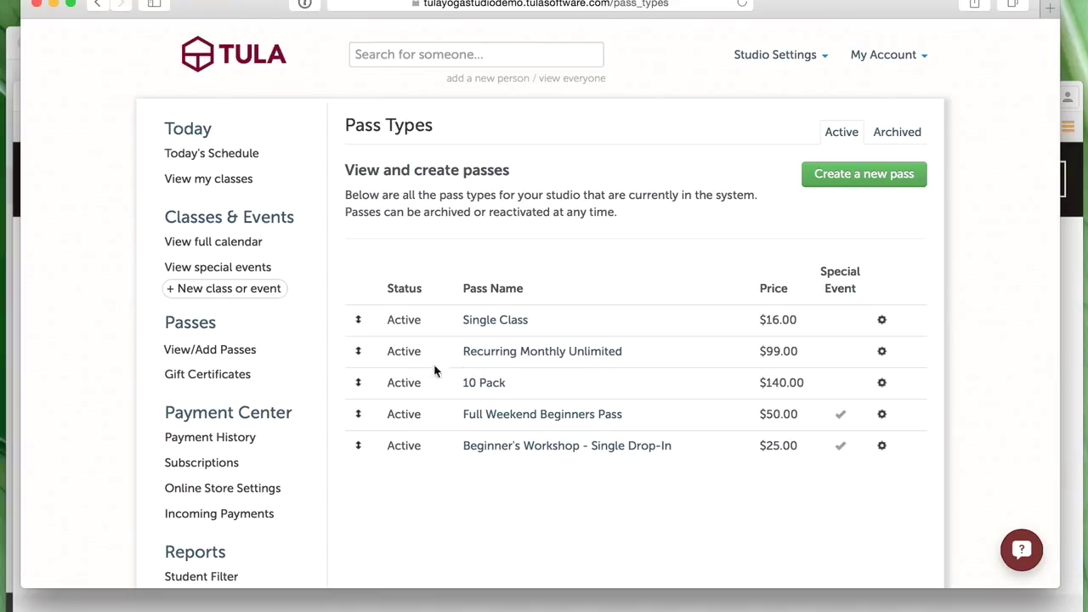
click(541, 610)
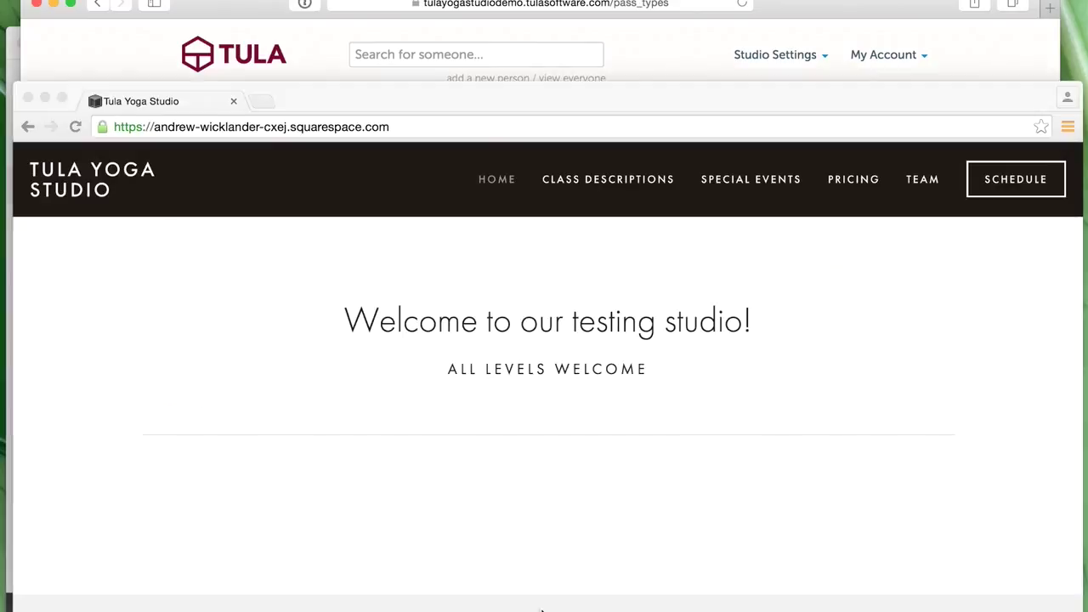
click(844, 181)
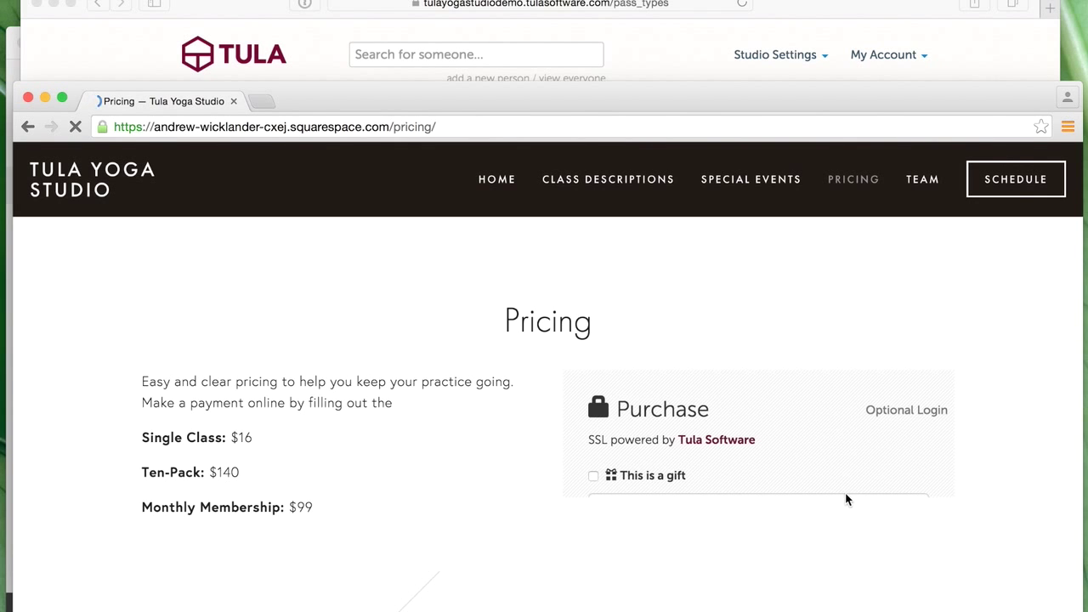
scroll(848, 497, down, 2)
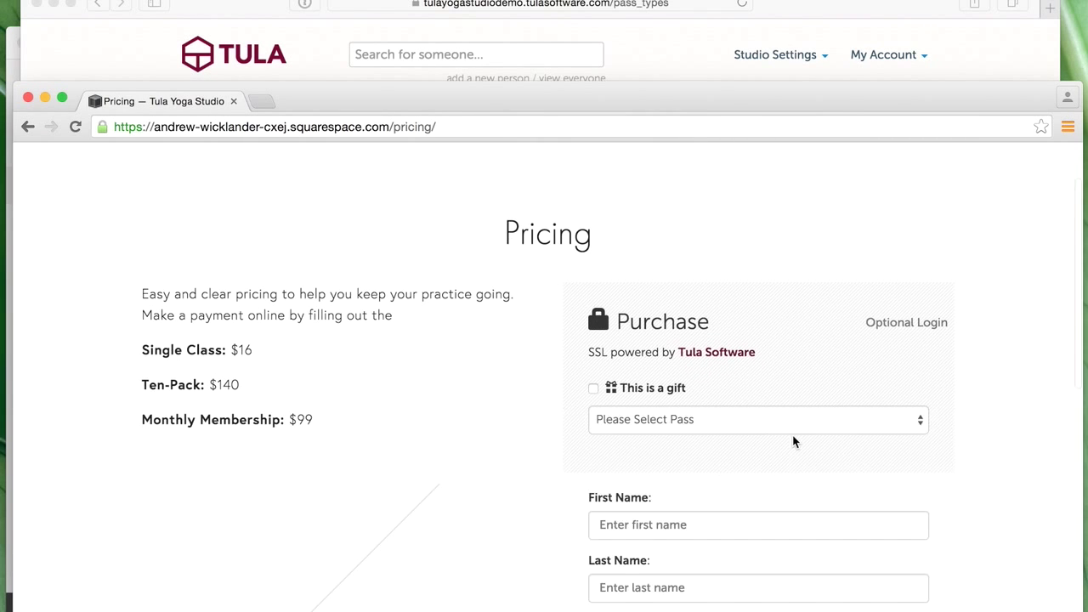
click(774, 425)
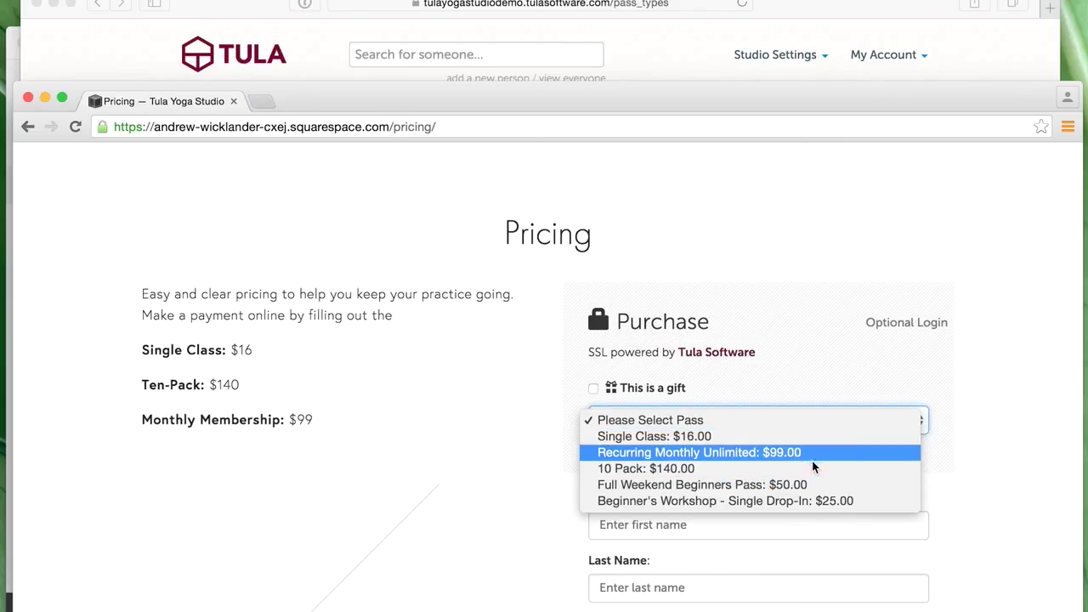
click(678, 37)
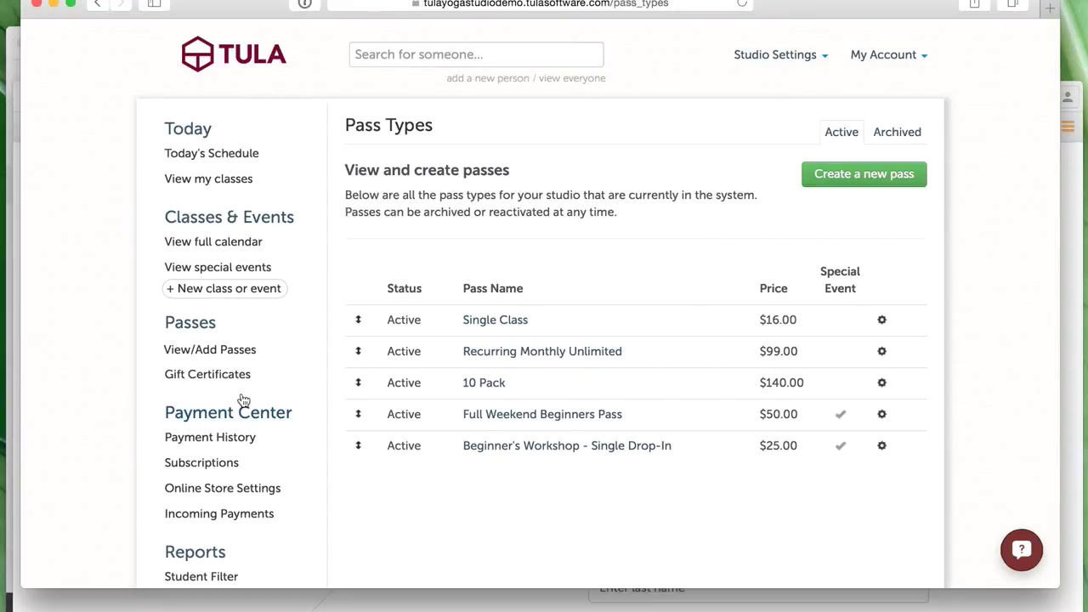
- Show the Online Store's Preview Payment Form with its Purchase form and 'This is a gift' option
click(235, 500)
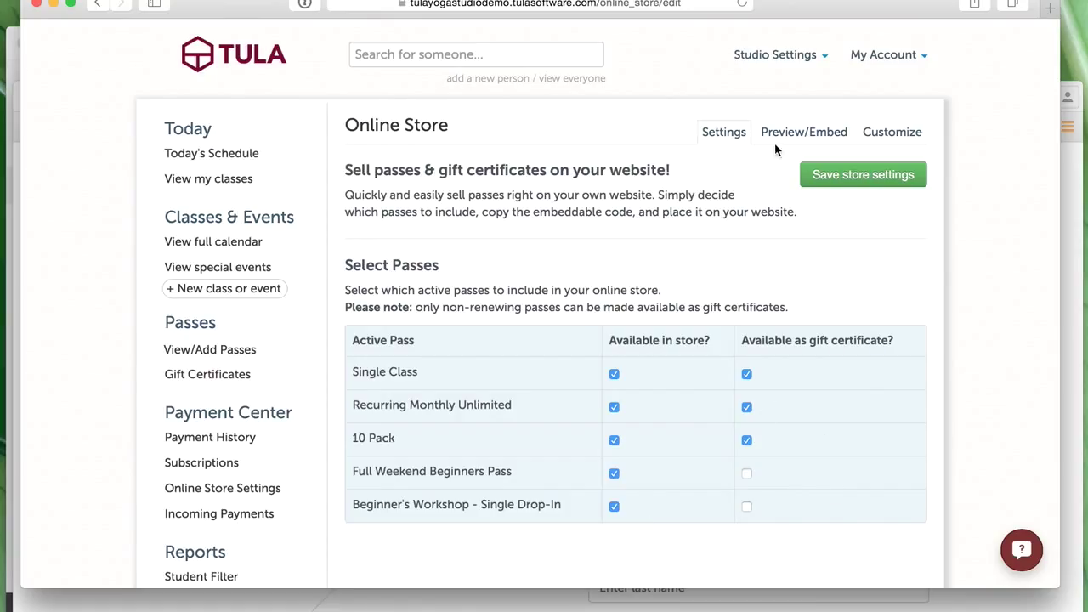
click(828, 134)
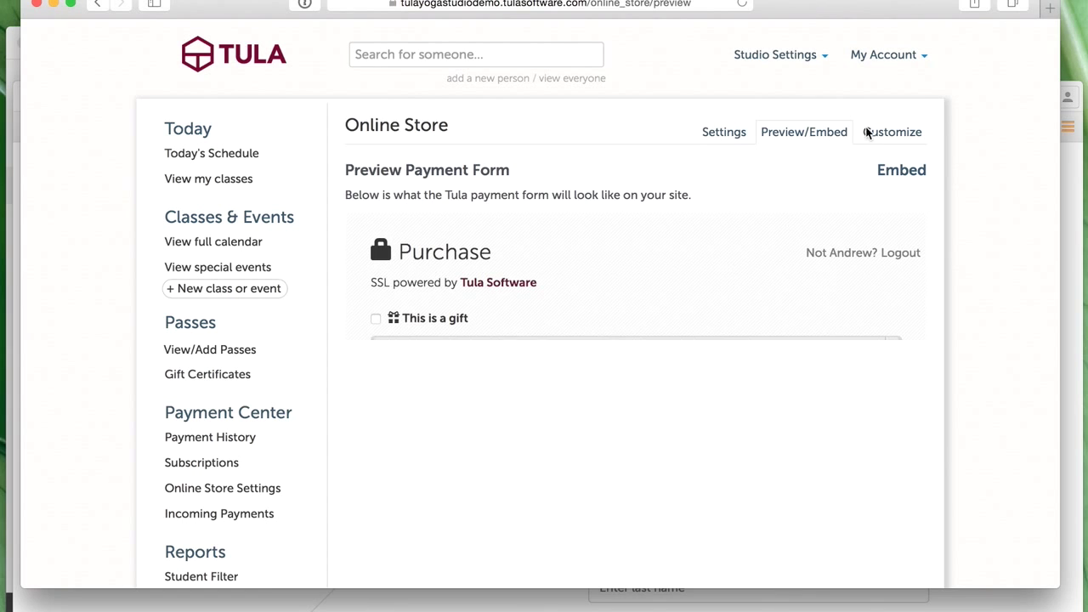
- Build a custom form prompting 'Buy your membership here!' with only Recurring Monthly Unlimited, and select its embed code
click(890, 133)
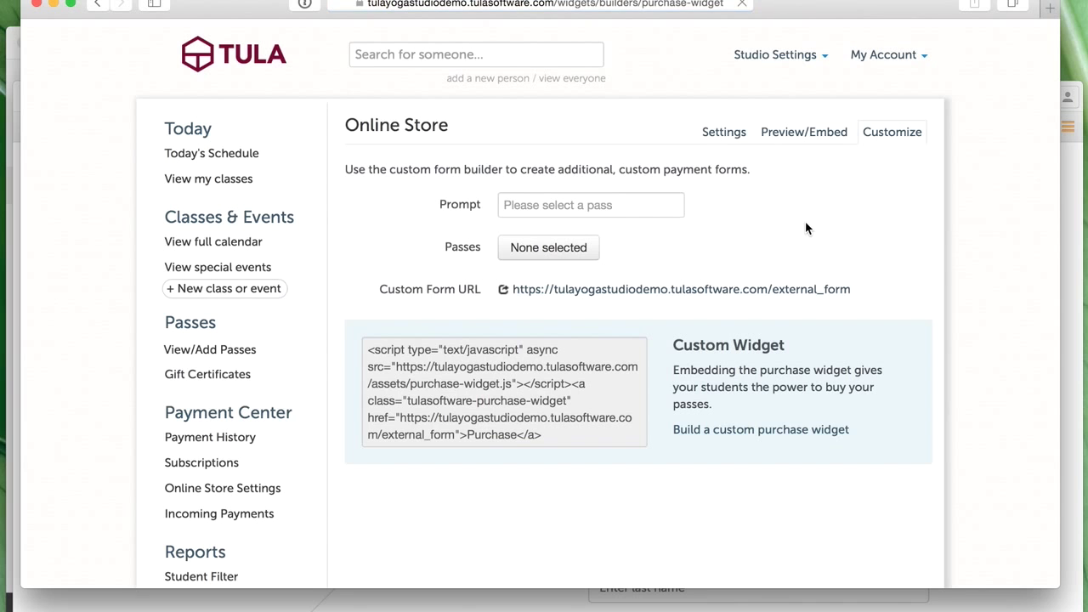
click(564, 205)
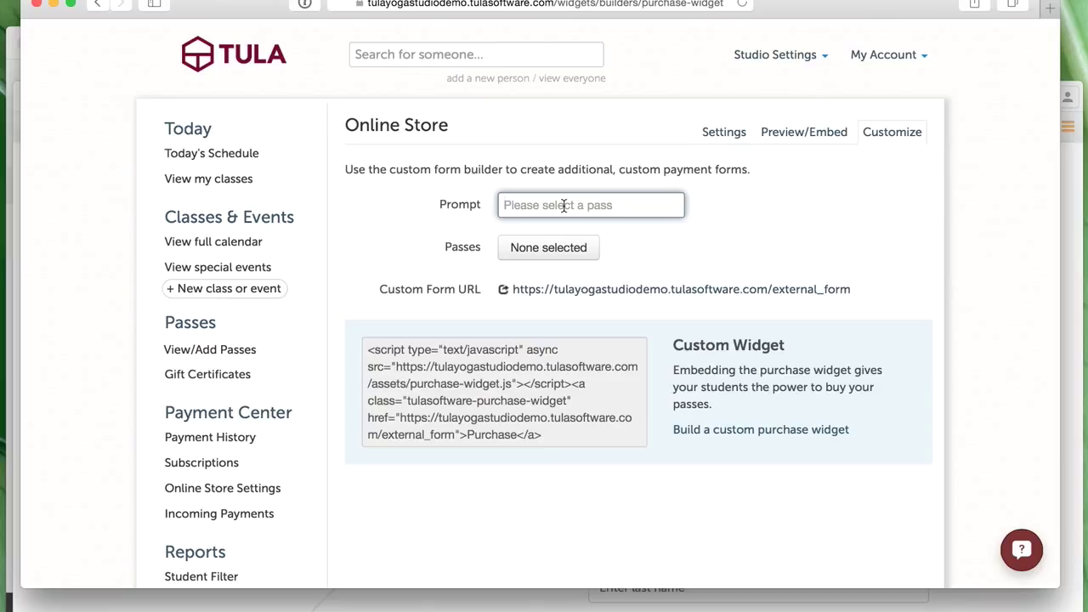
text(Buy )
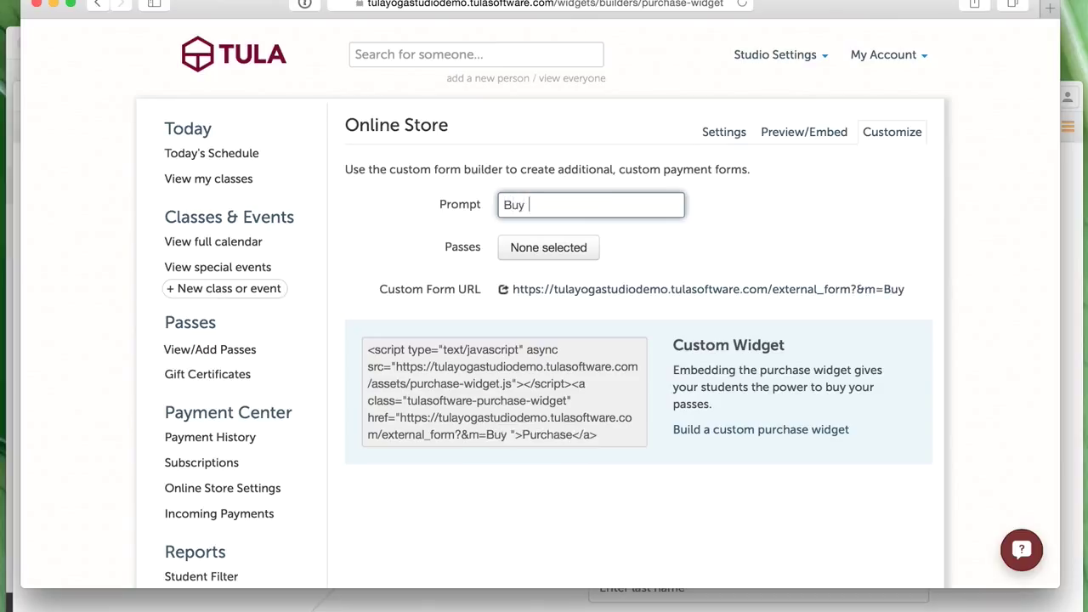
text(your )
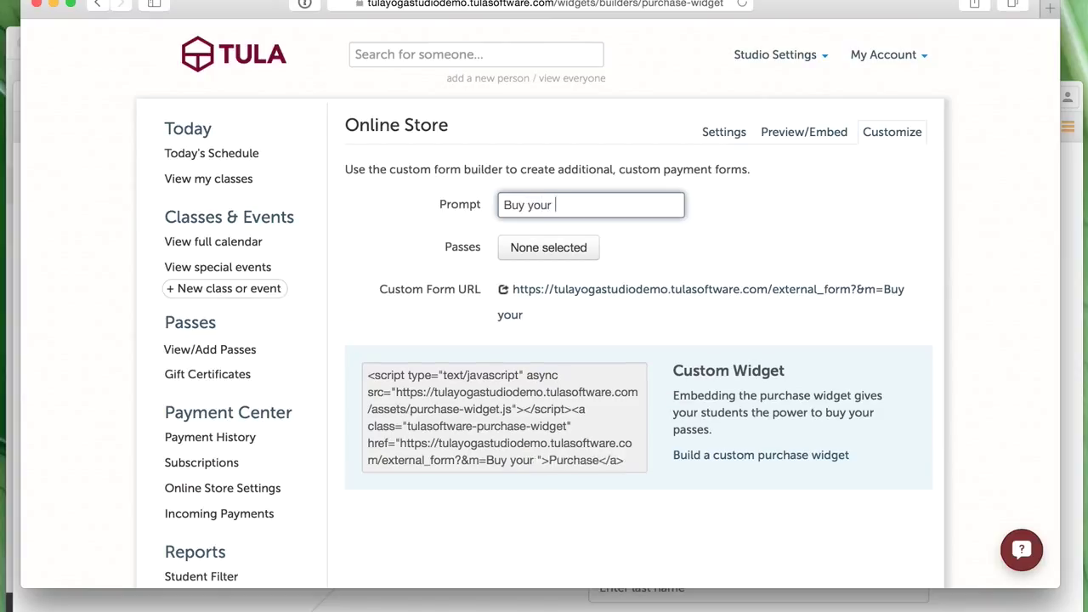
text(membership )
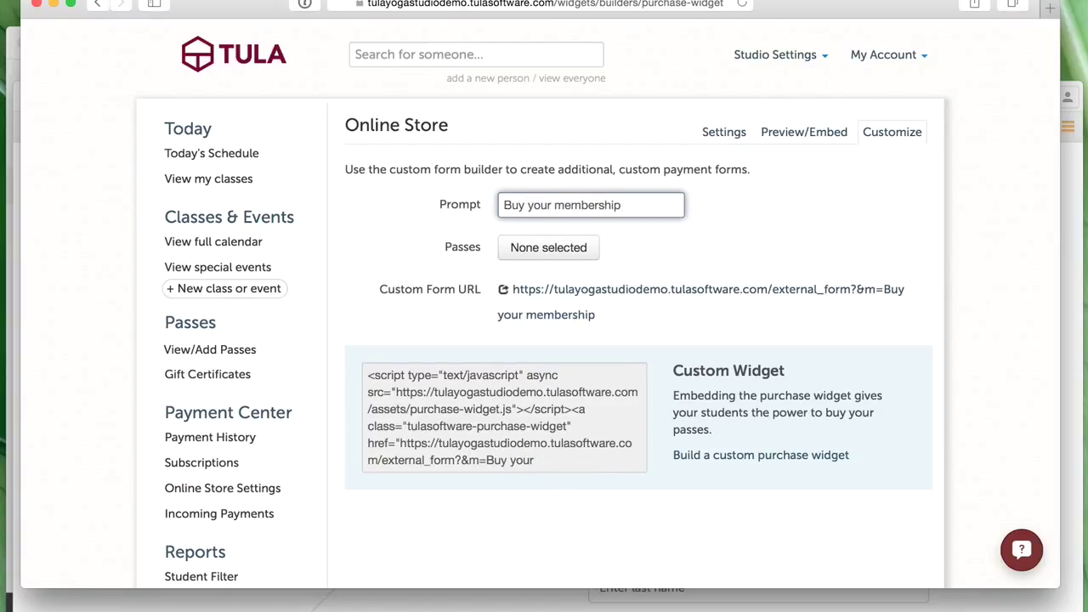
text(here!)
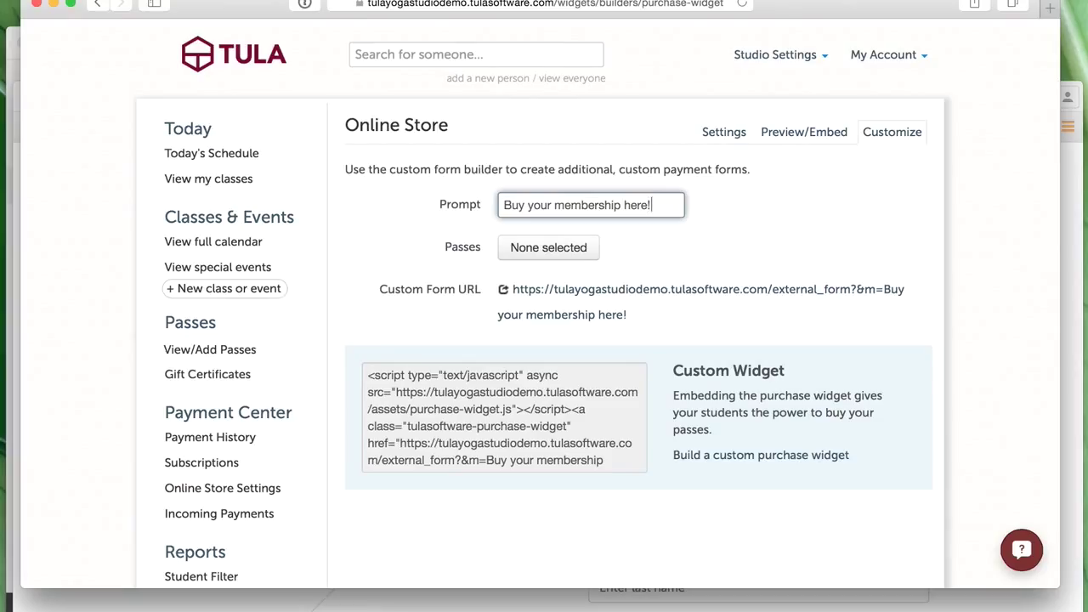
click(581, 253)
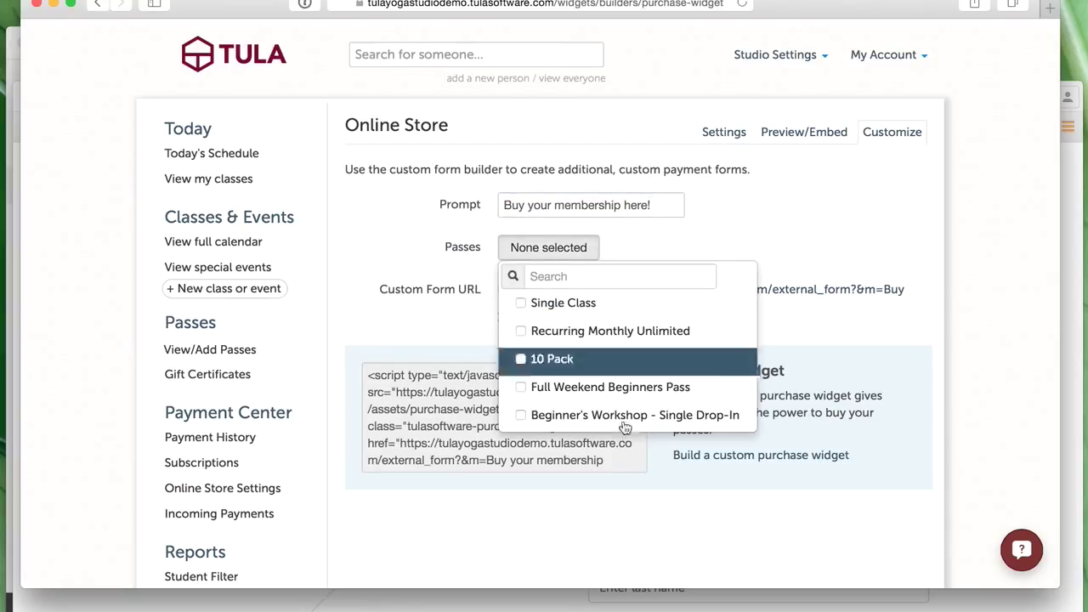
click(547, 340)
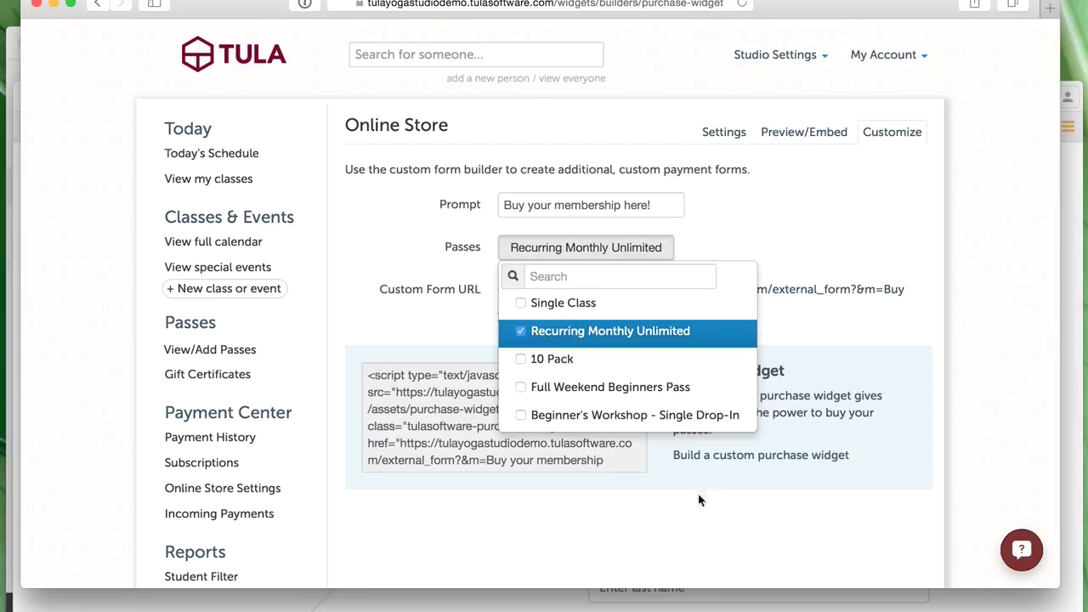
click(739, 522)
click(480, 448)
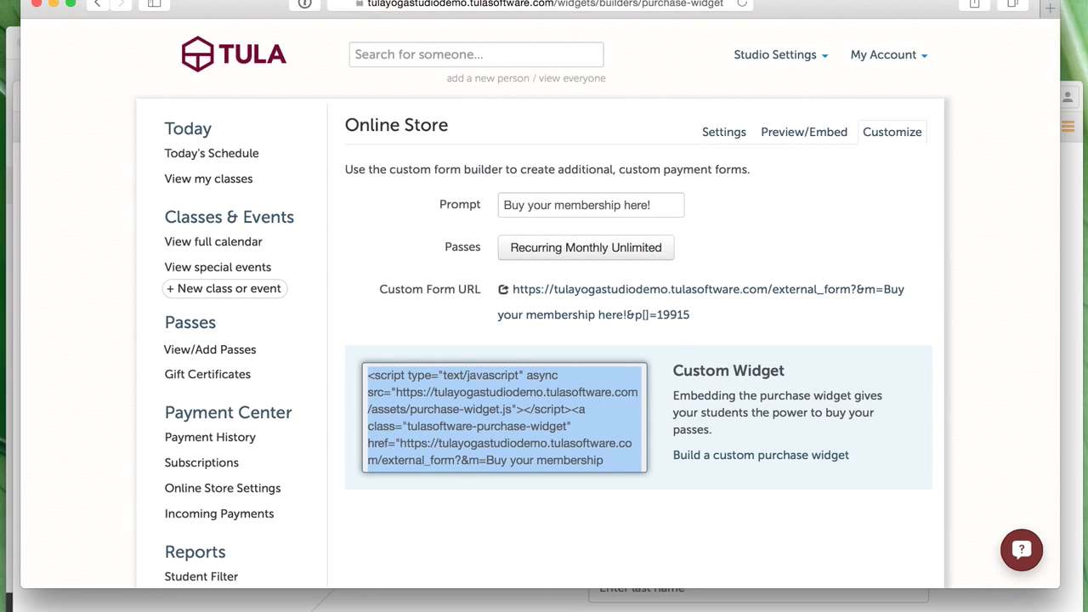
key(super+Tab)
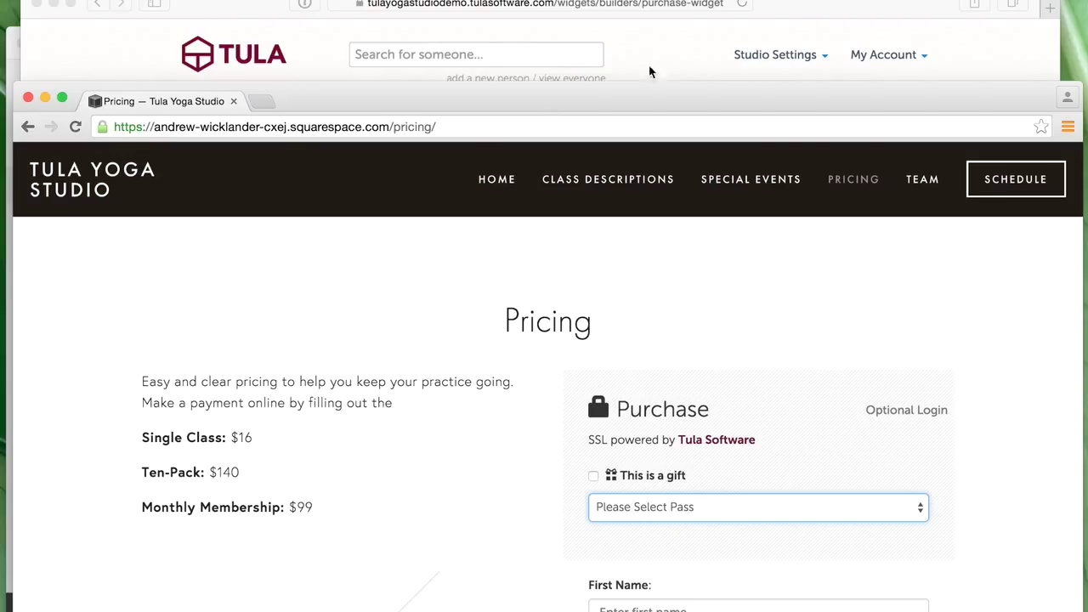
- Bring the Tula custom form builder back in front of the Squarespace Pricing page
click(673, 38)
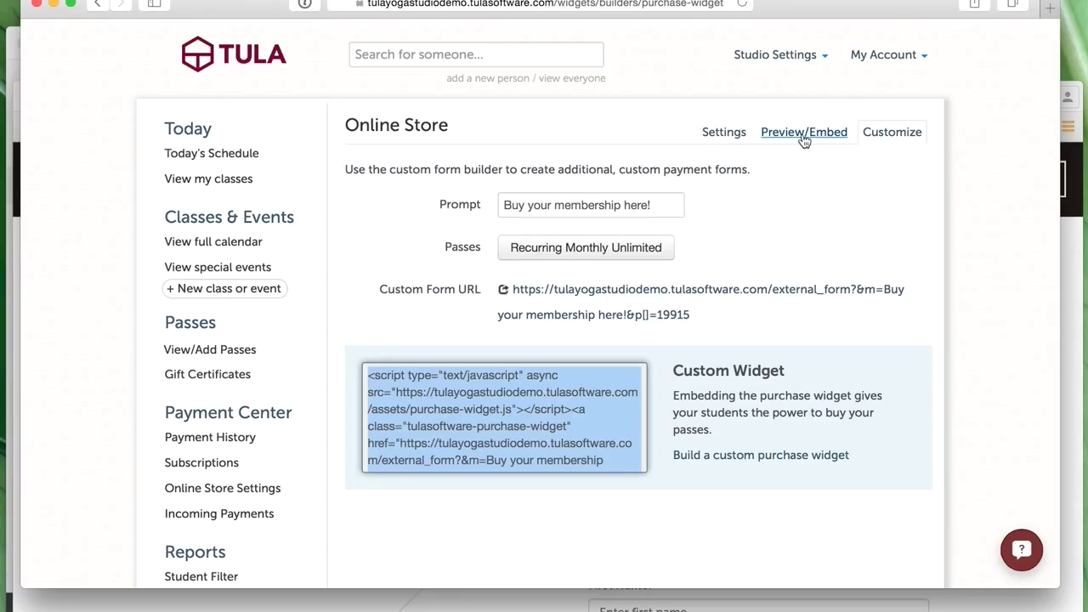
- Create another custom form prompting 'Buy your membership pass!!!' that offers Recurring Monthly Unlimited
click(801, 459)
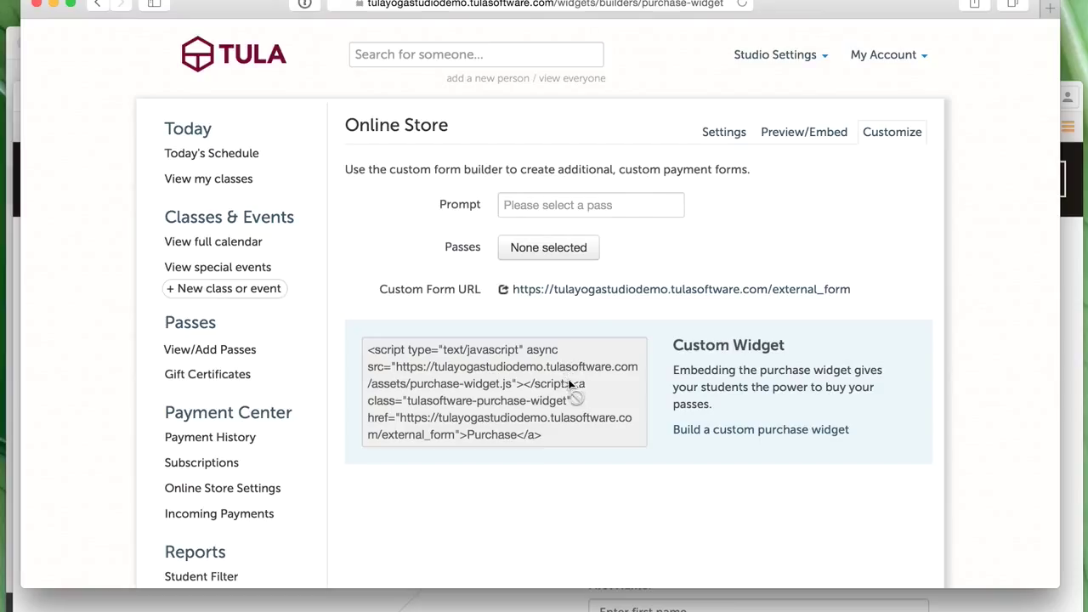
click(572, 213)
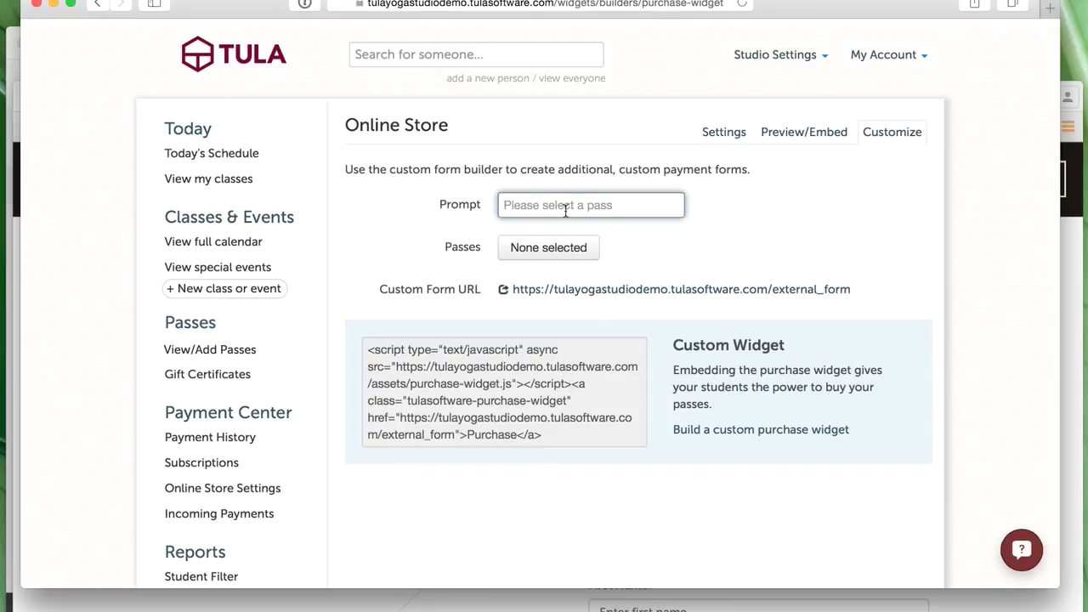
text(B)
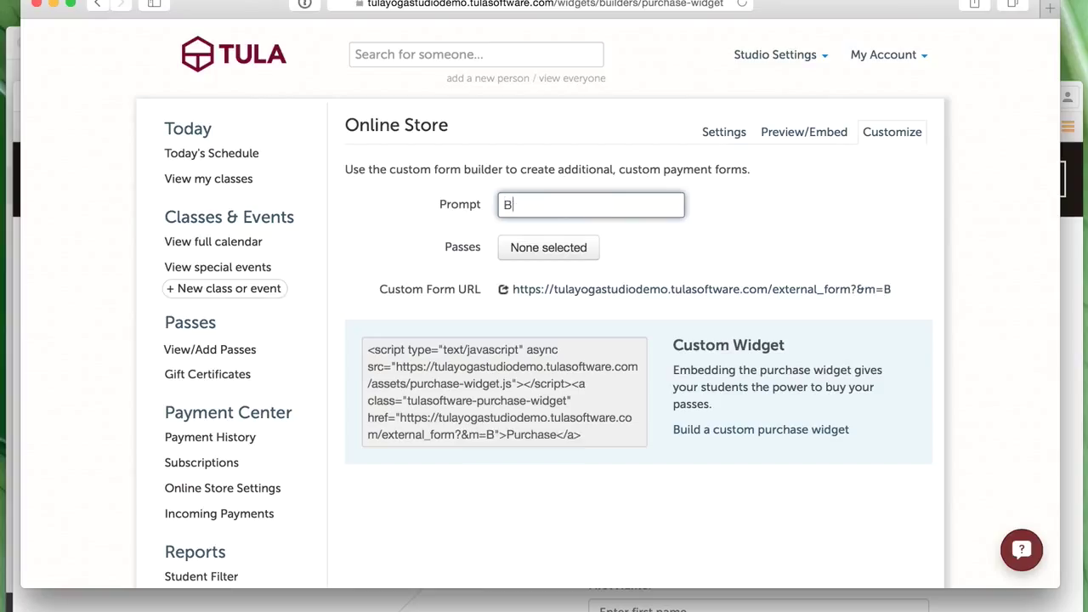
text(uy your membe)
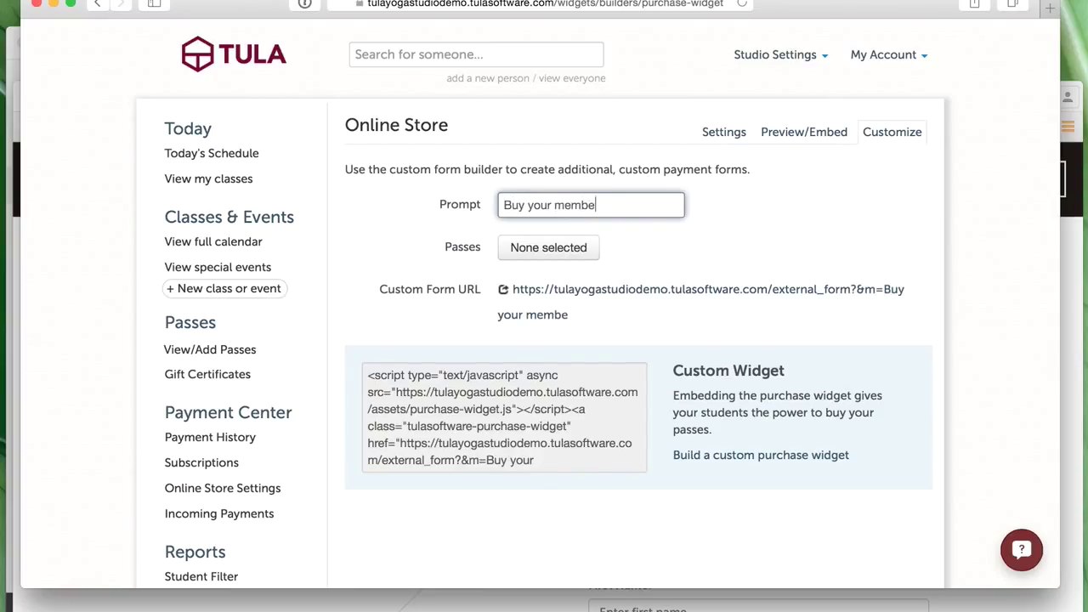
text(rship pass)
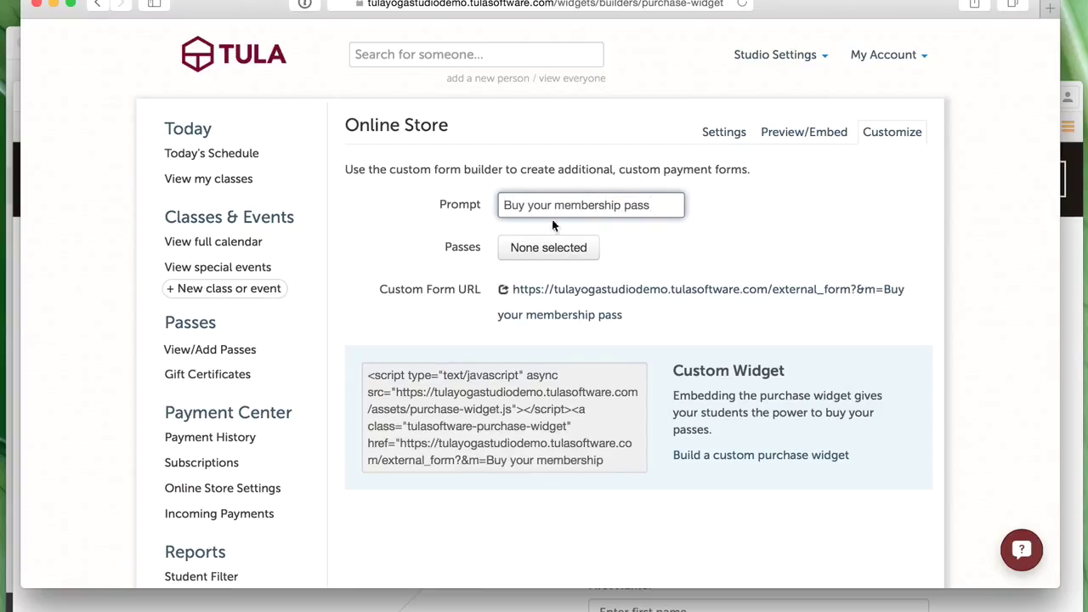
text(!!!)
click(583, 257)
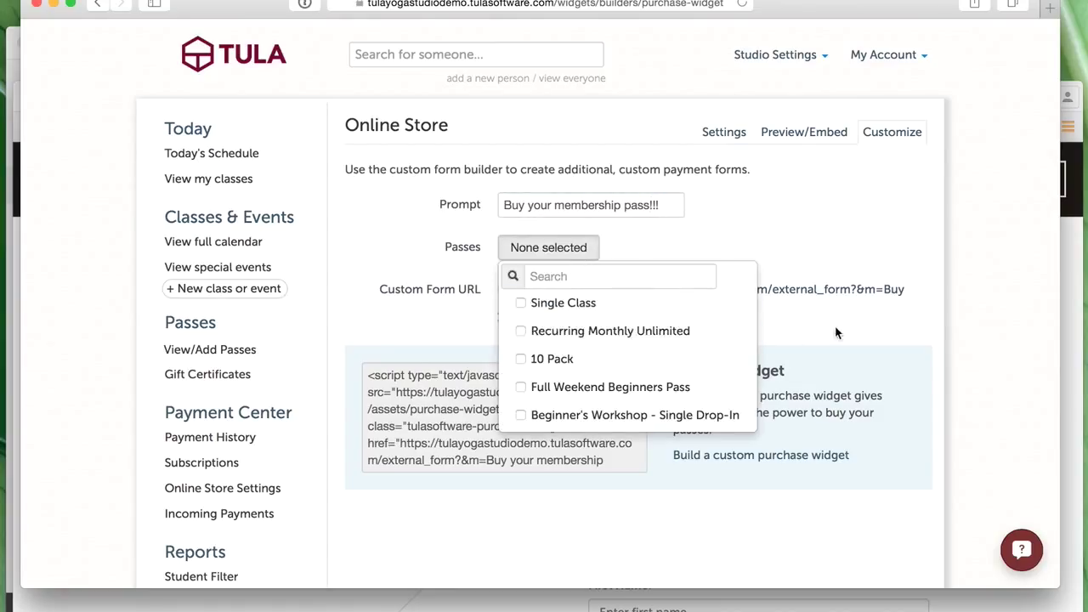
click(557, 338)
click(798, 328)
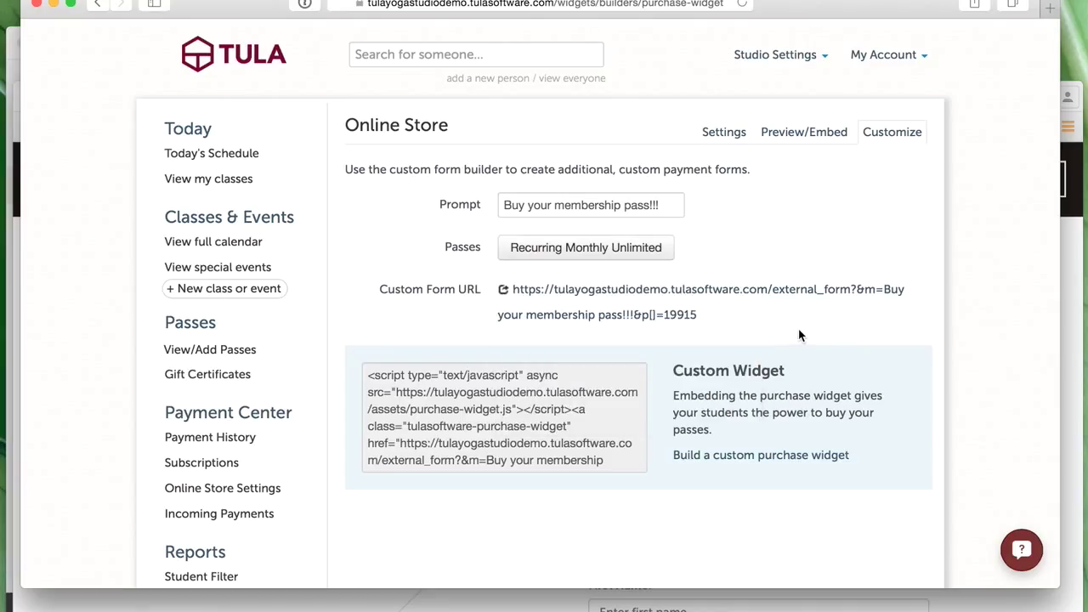
- Check the custom form's pass dropdown in its own tab, then return to the form builder
click(884, 288)
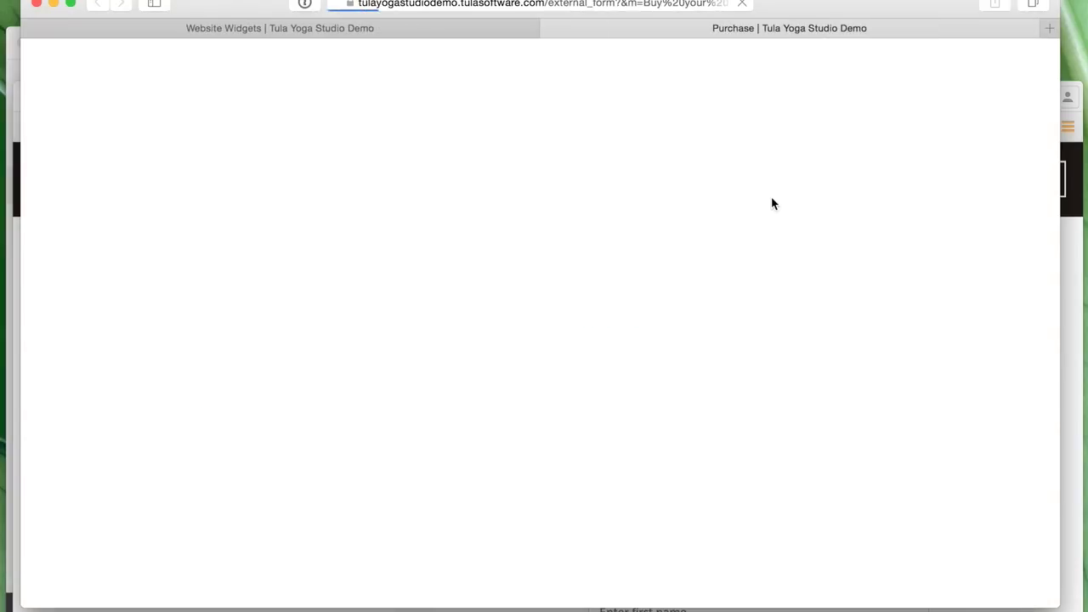
click(428, 77)
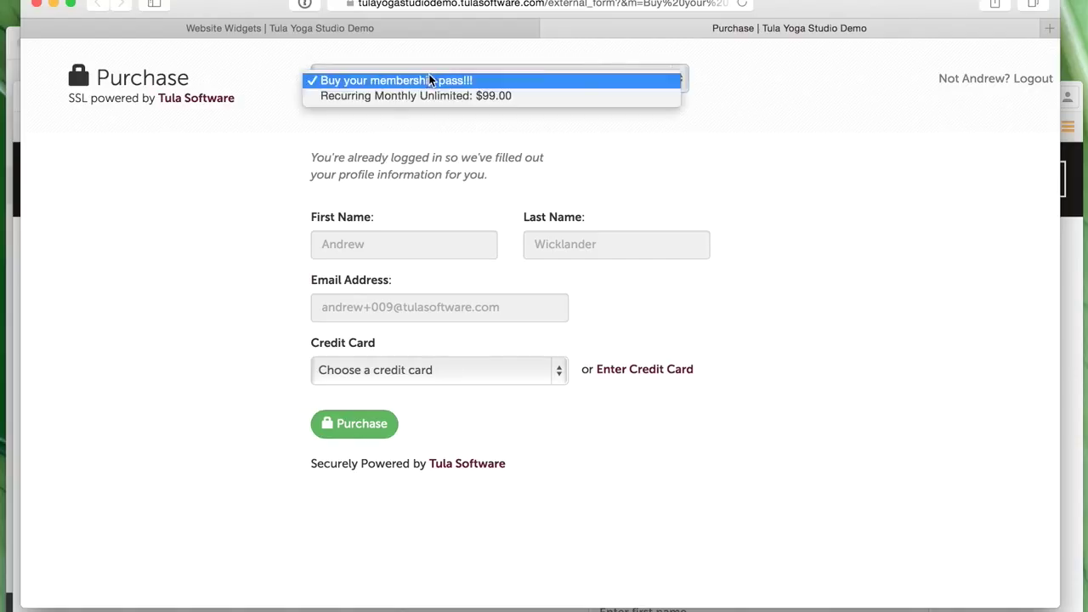
click(289, 156)
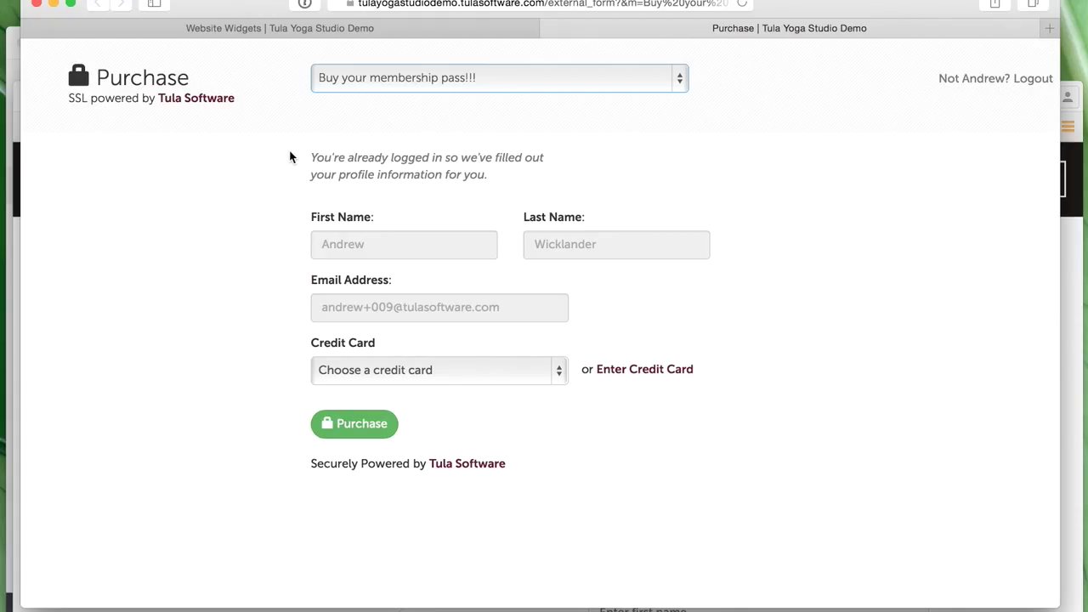
click(341, 28)
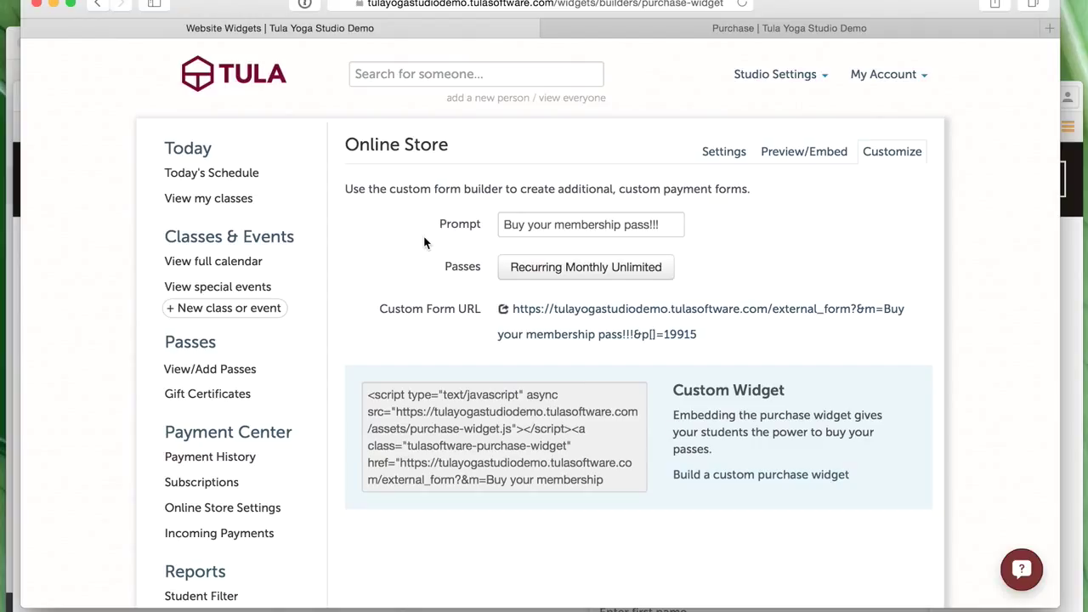
- Open the custom calendar widget builder and review its instructor and class series lists unchanged
click(765, 81)
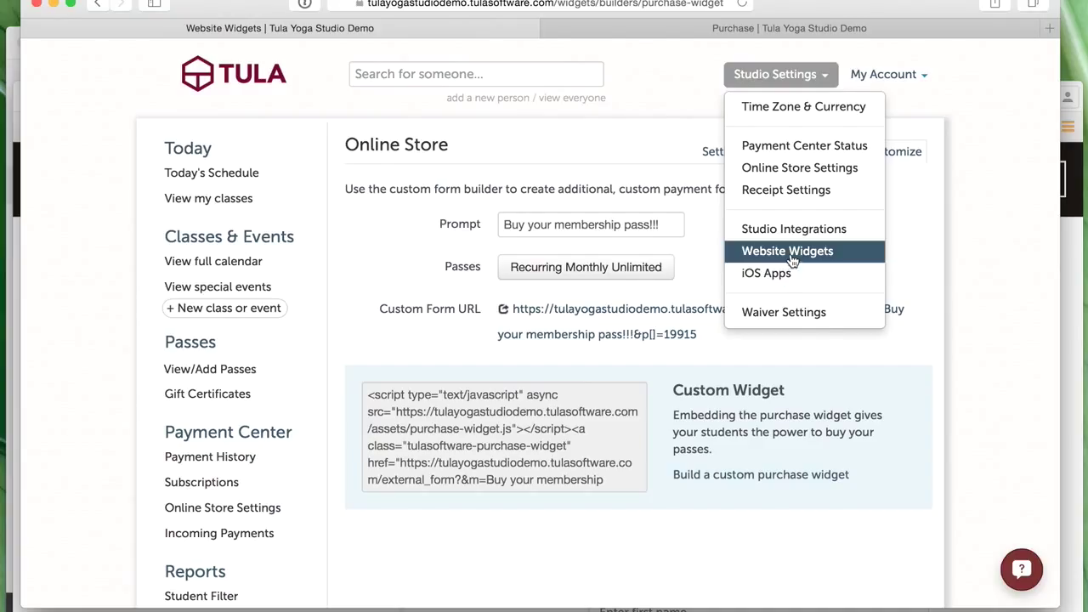
click(791, 251)
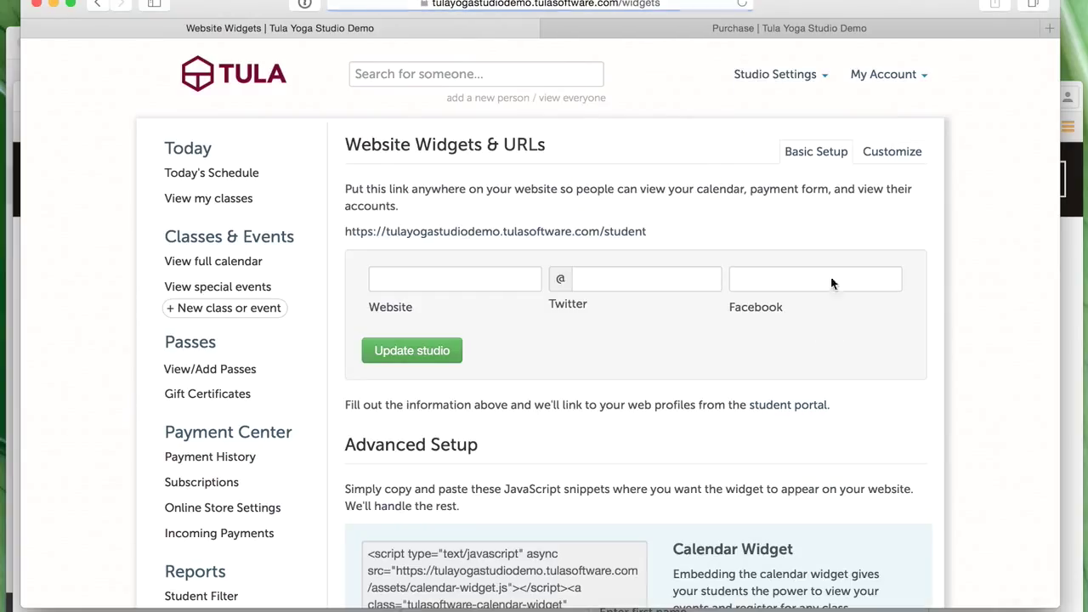
click(881, 158)
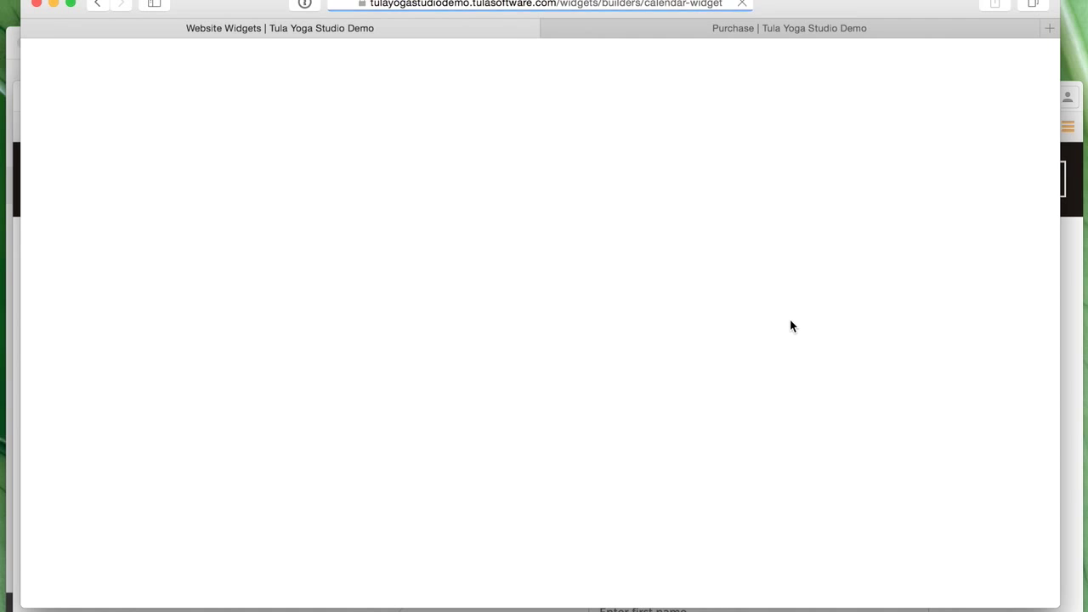
scroll(790, 326, down, 2)
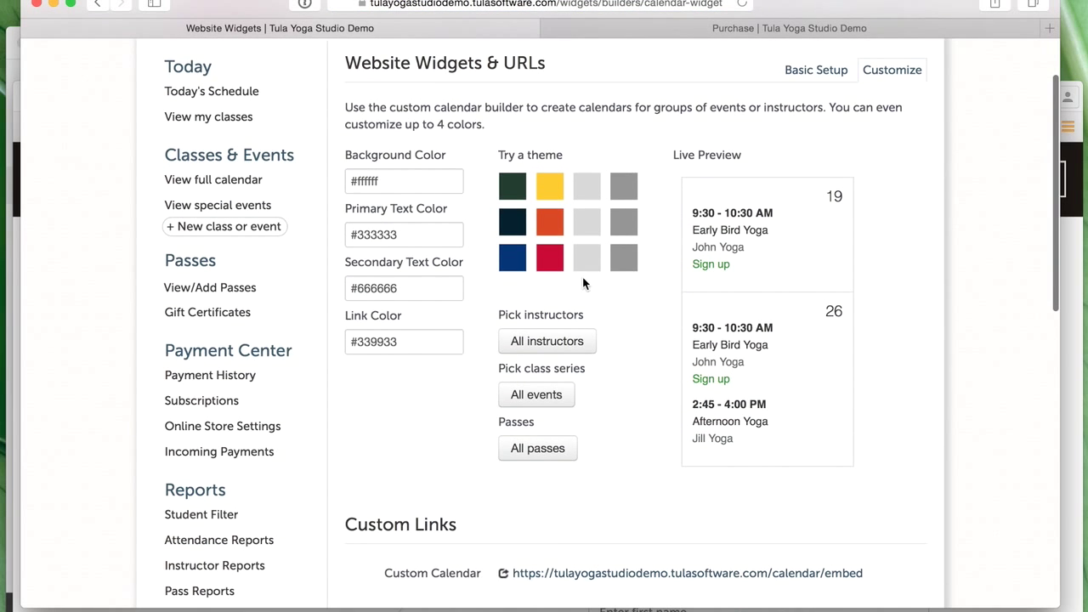
click(582, 350)
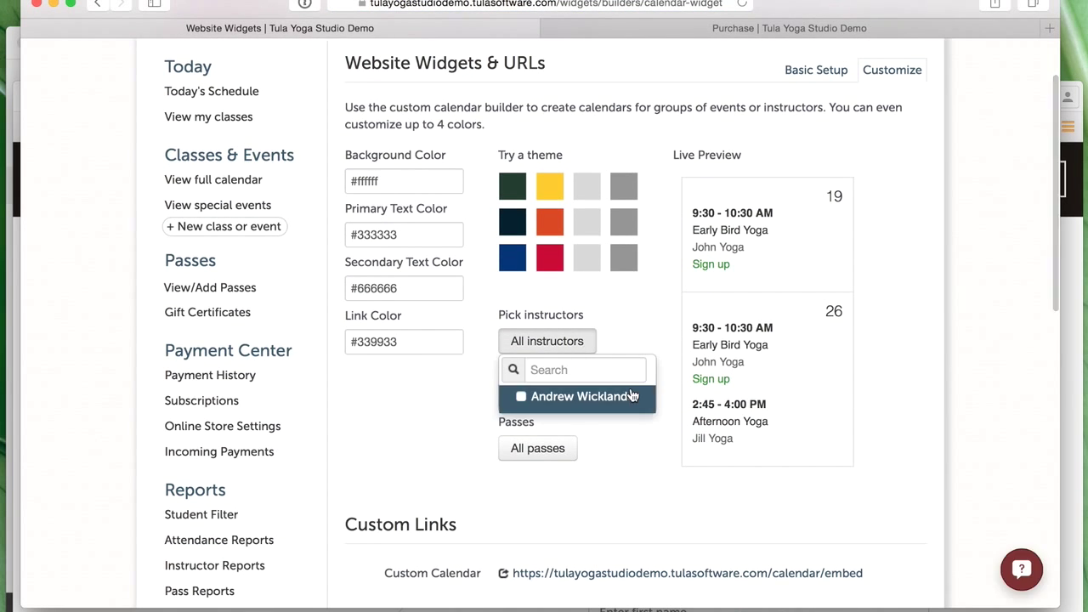
click(462, 386)
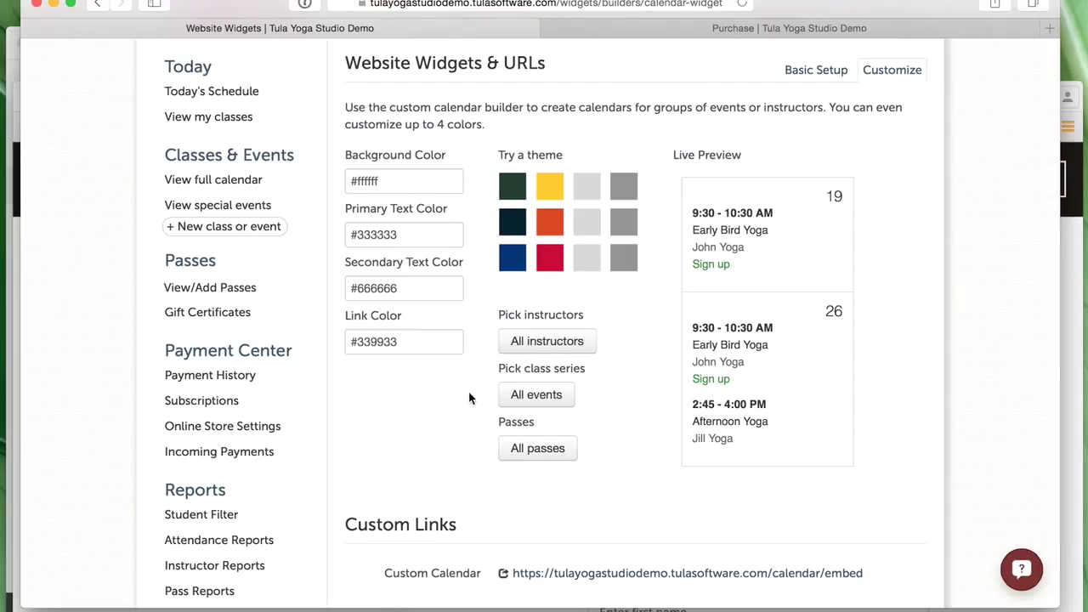
click(536, 395)
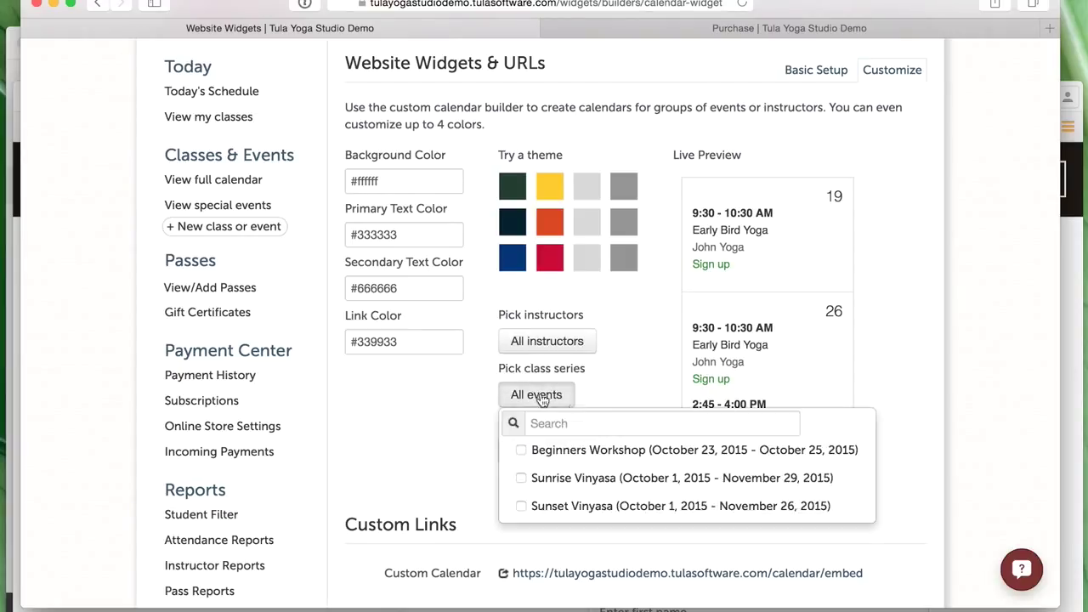
scroll(611, 406, down, 3)
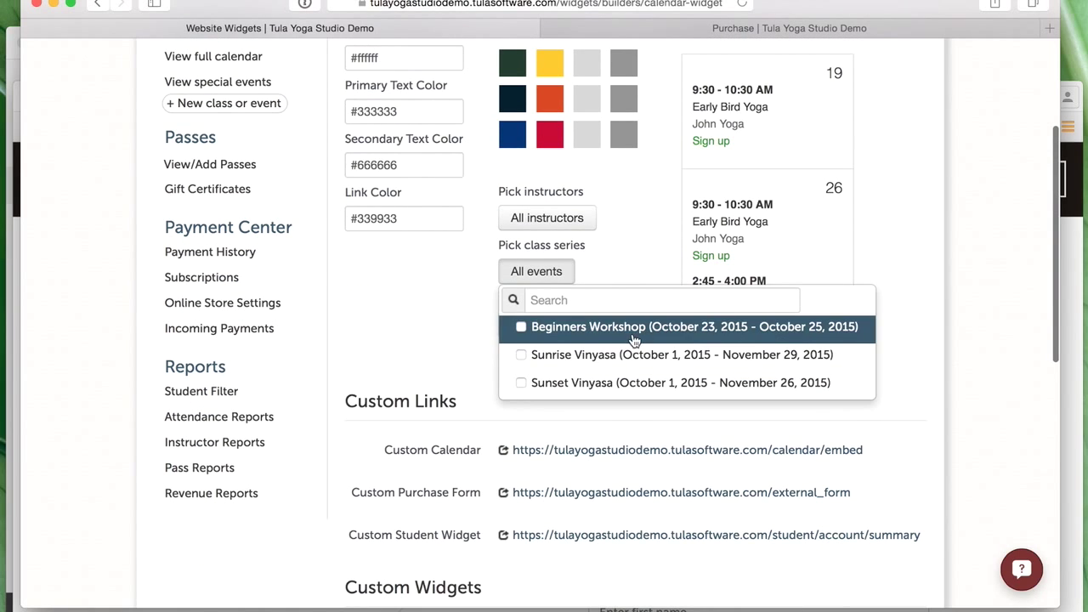
click(397, 328)
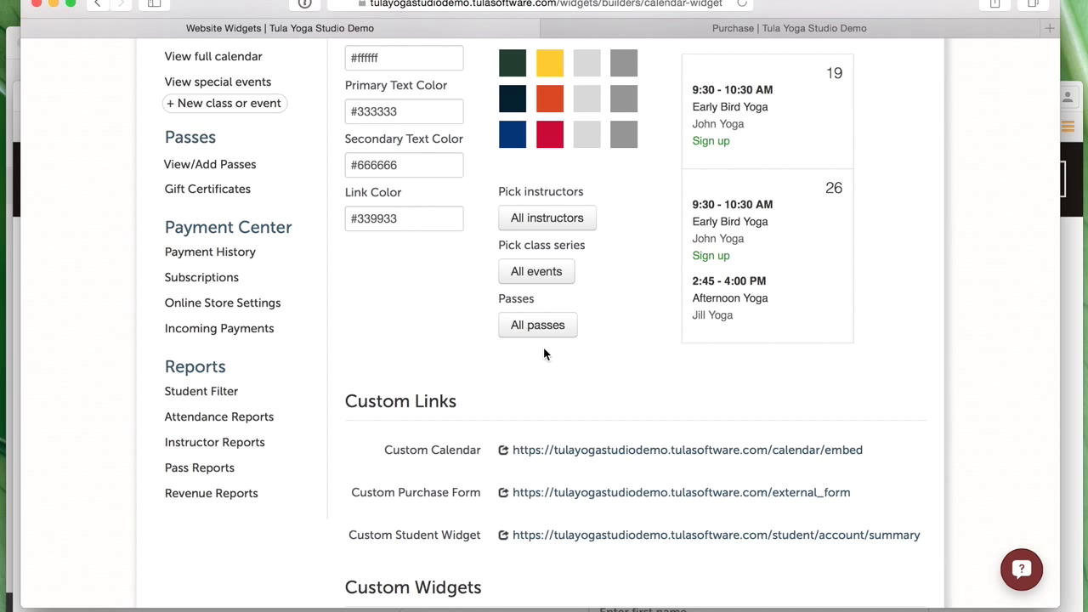
- Apply the dark blue and red theme and limit the widgets to Recurring Monthly Unlimited
scroll(442, 365, up, 5)
scroll(408, 446, down, 3)
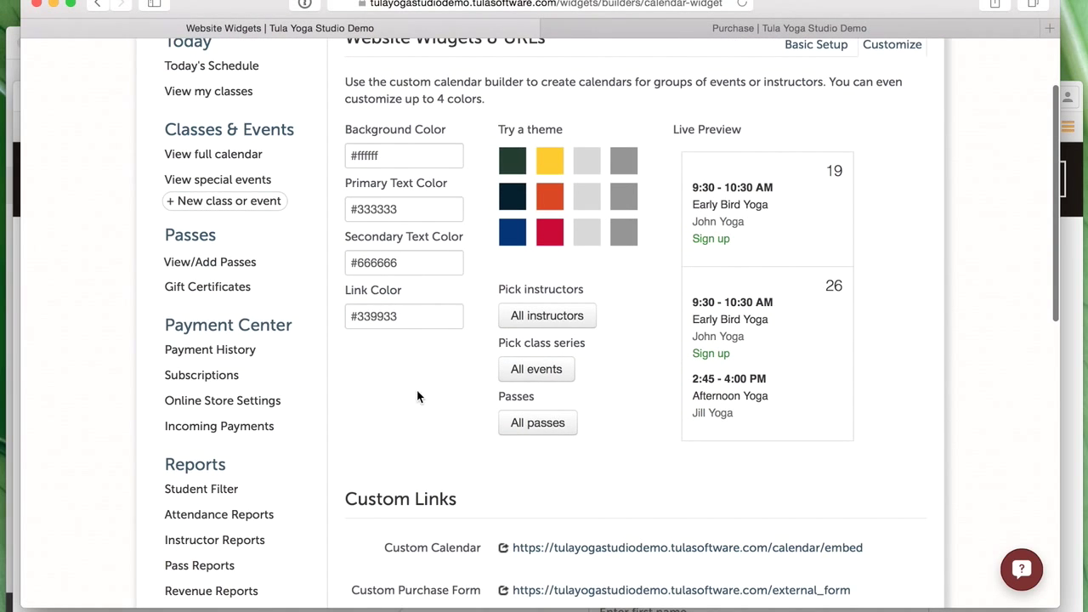
click(540, 245)
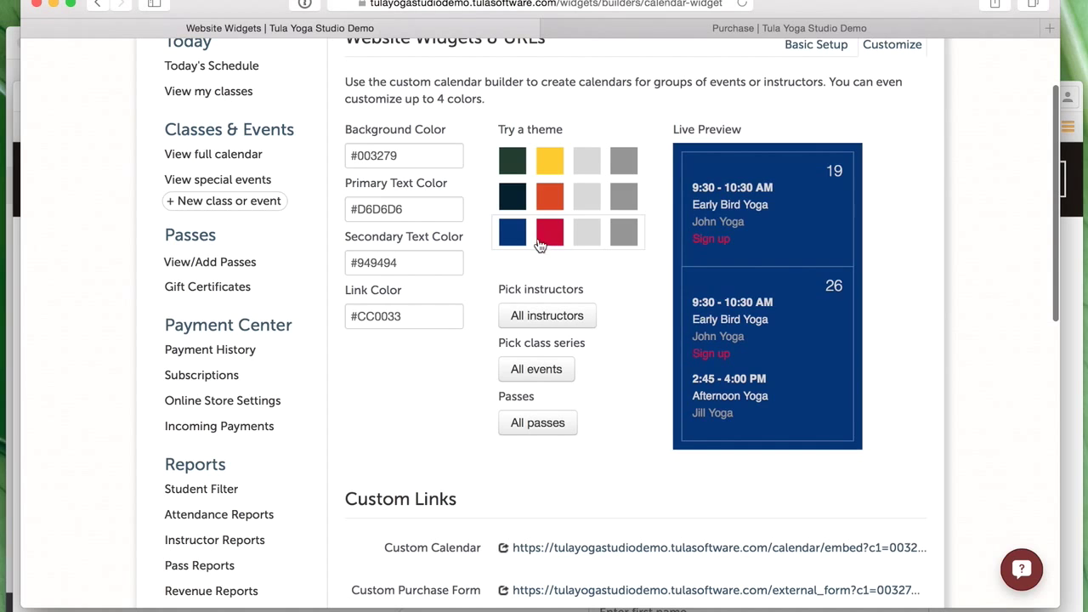
scroll(650, 395, down, 2)
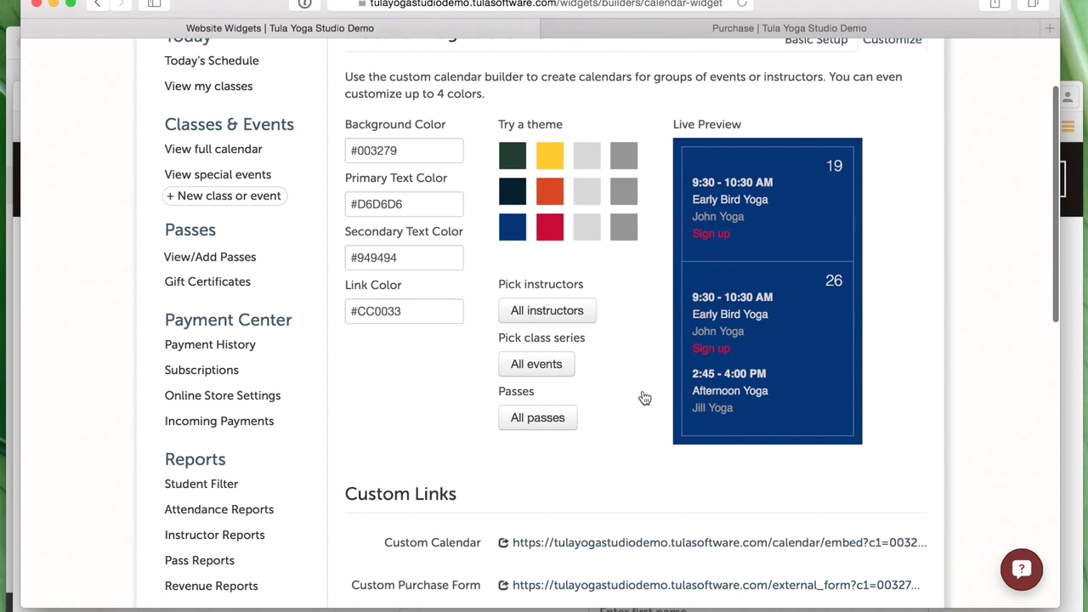
click(549, 365)
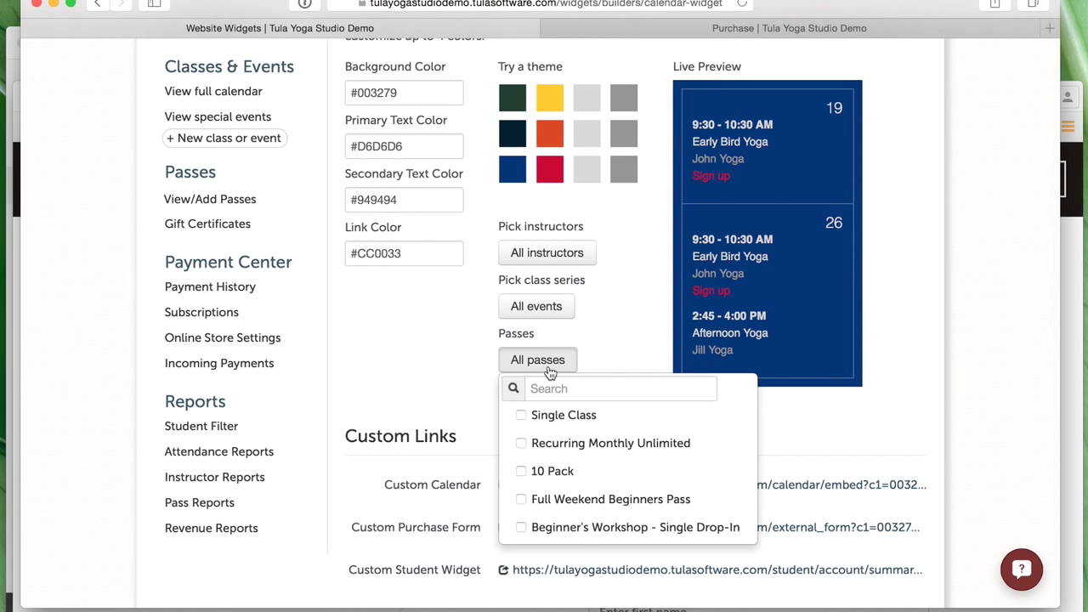
click(612, 454)
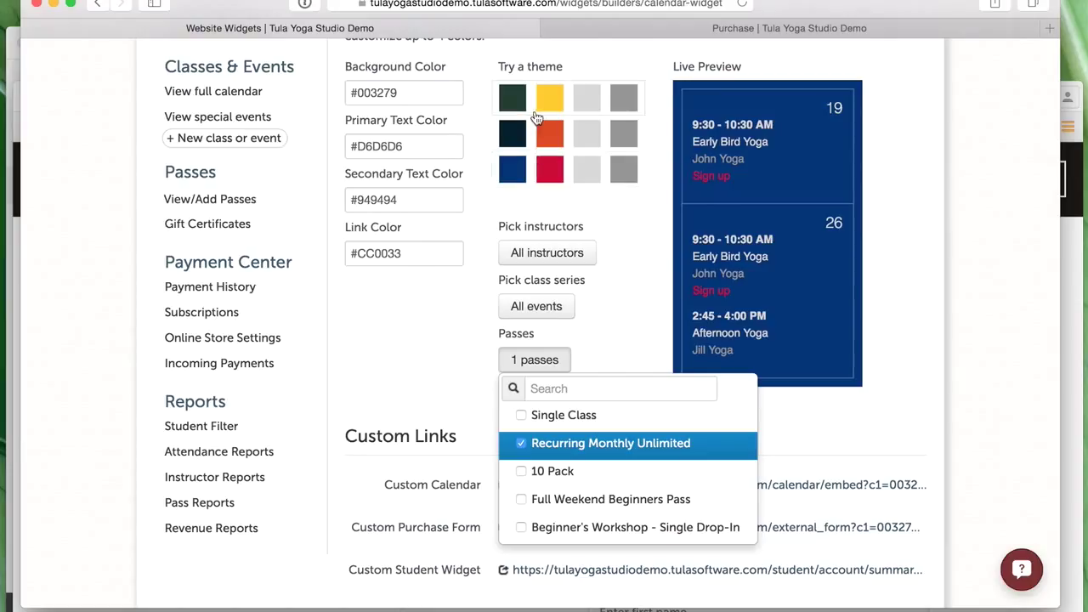
click(470, 360)
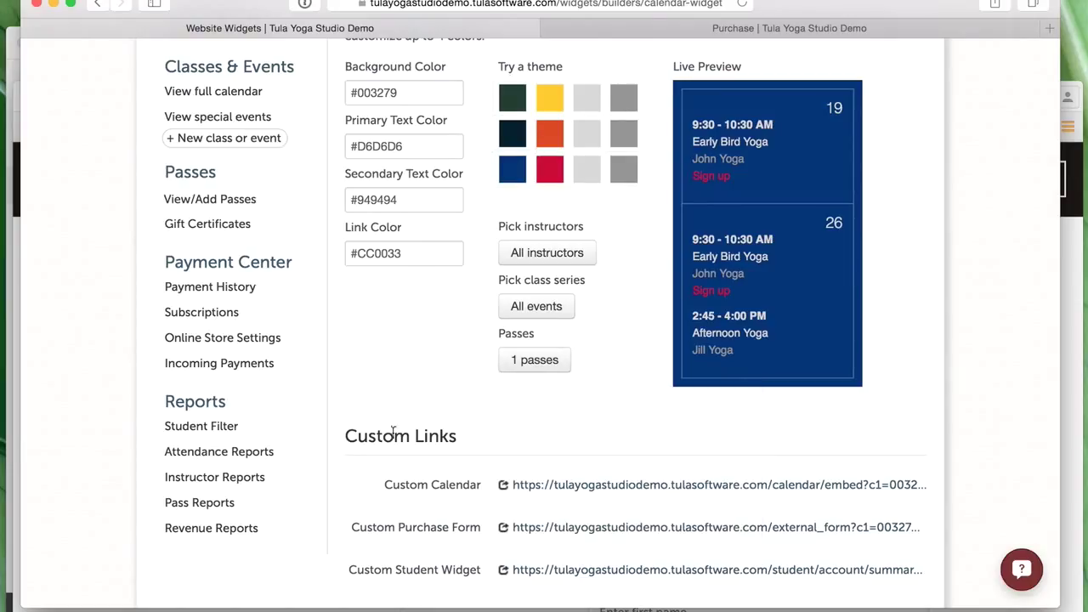
- Confirm the dark blue purchase form offers only Recurring Monthly Unlimited at $99.00, then return to the dashboard
click(789, 528)
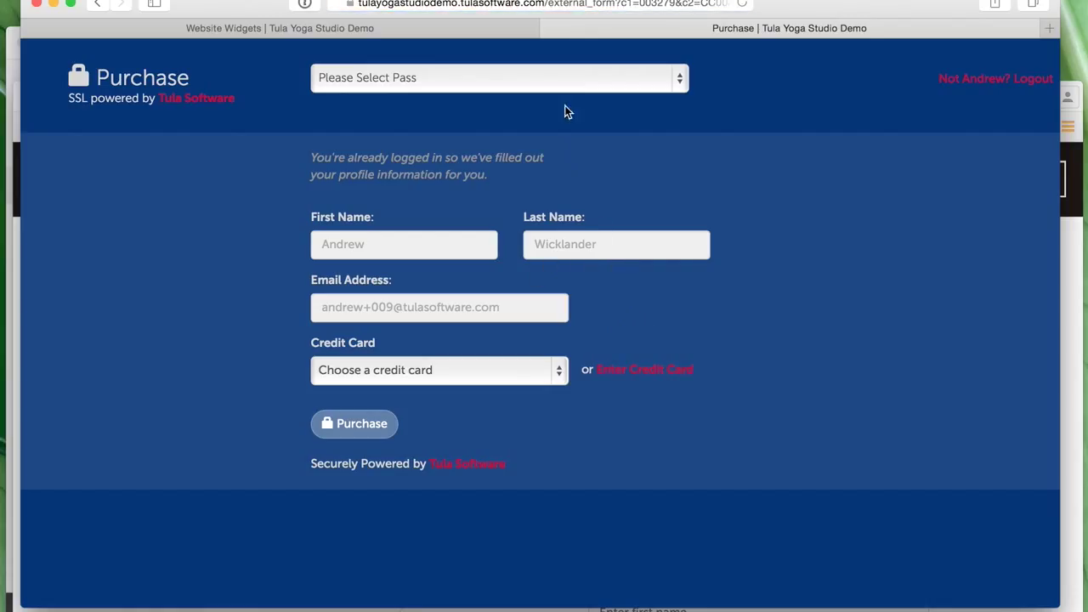
click(566, 84)
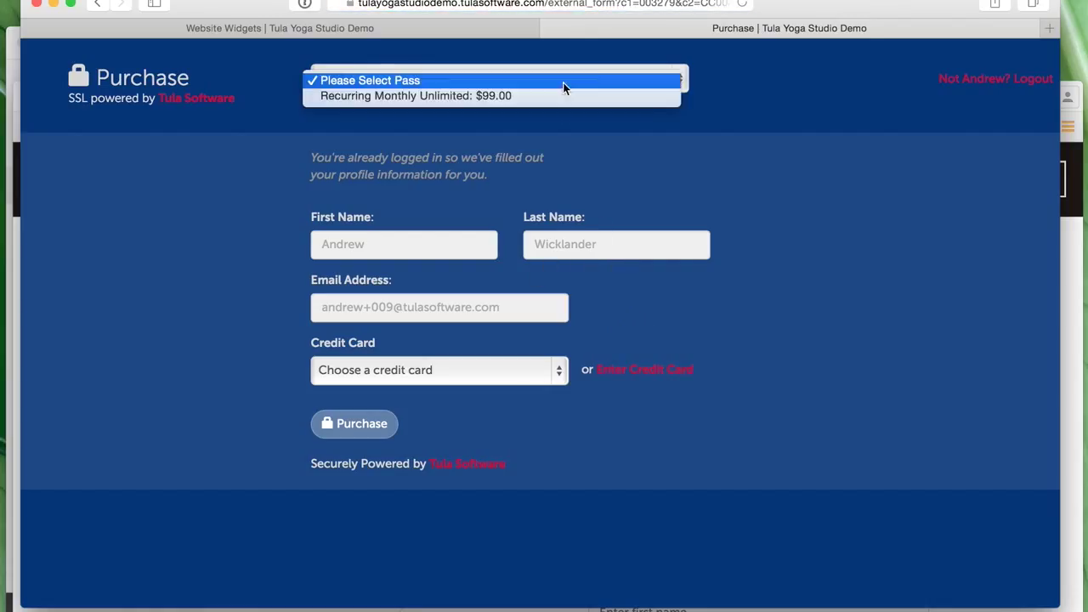
click(767, 241)
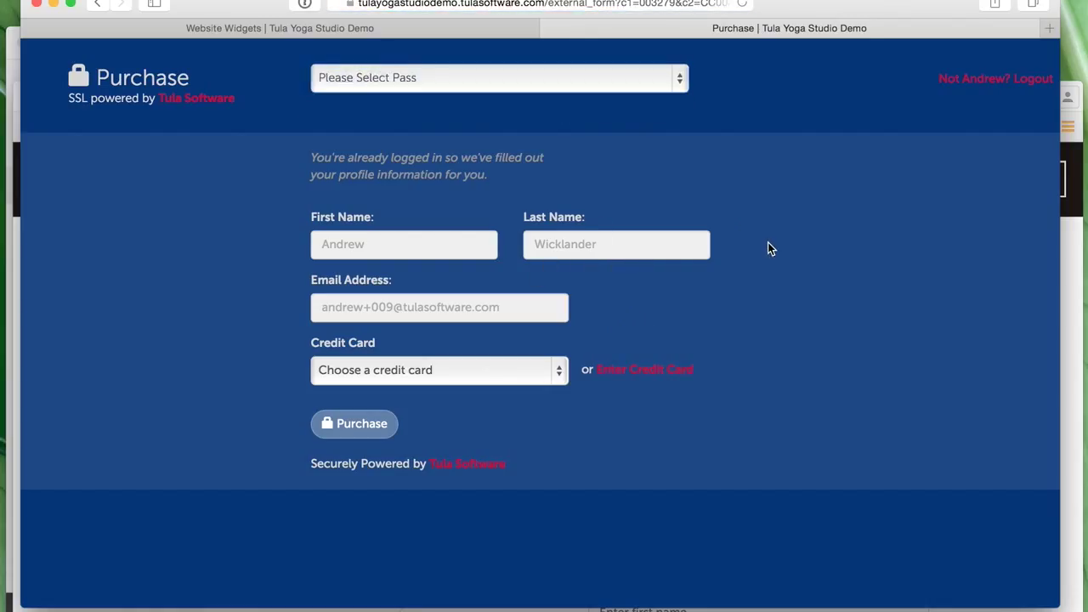
click(550, 26)
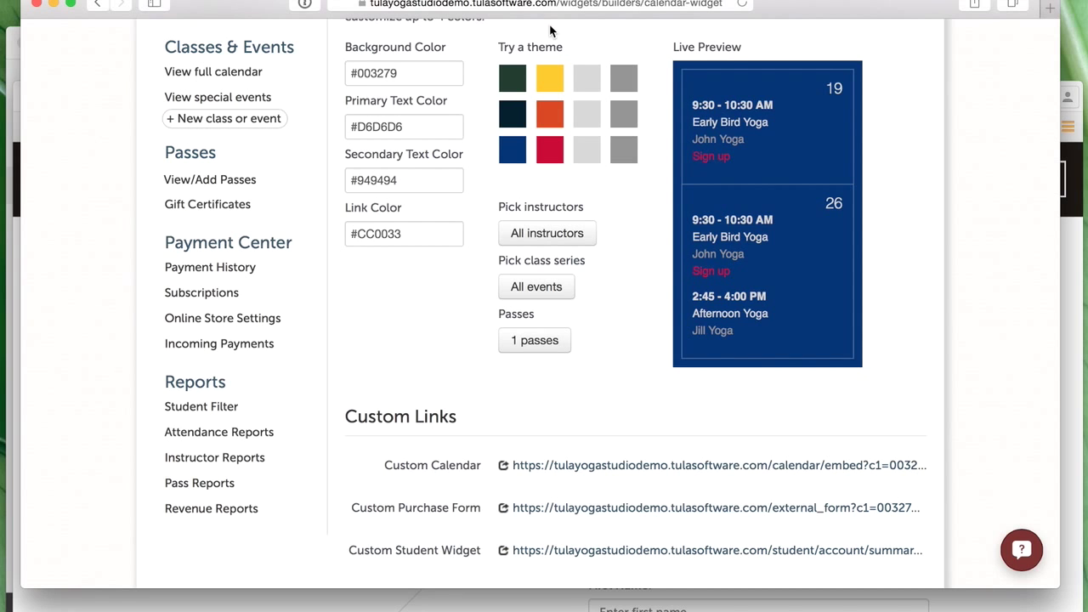
scroll(551, 212, up, 4)
click(251, 66)
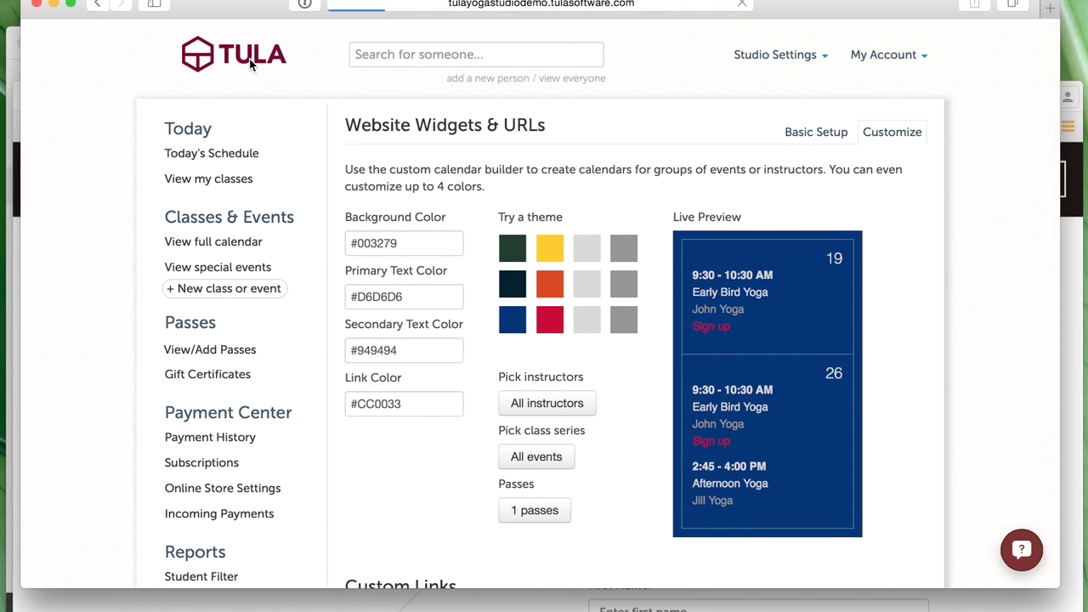